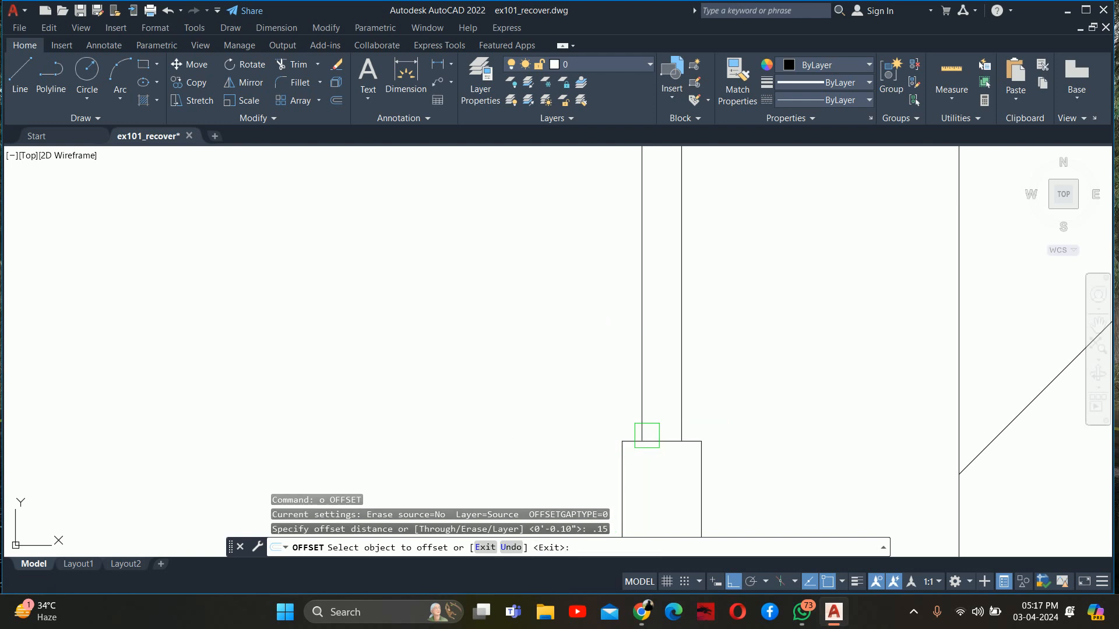
# Offset the top edge of the tap's base block downward by 0.15"
pyautogui.scroll(4, 662, 445)
pyautogui.click(662, 444)
pyautogui.click(660, 464)
pyautogui.moveTo(662, 504); pyautogui.dragTo(657, 275, button='middle')
pyautogui.press('Escape')
pyautogui.press('Escape')
pyautogui.press('Escape')
pyautogui.press('Return')
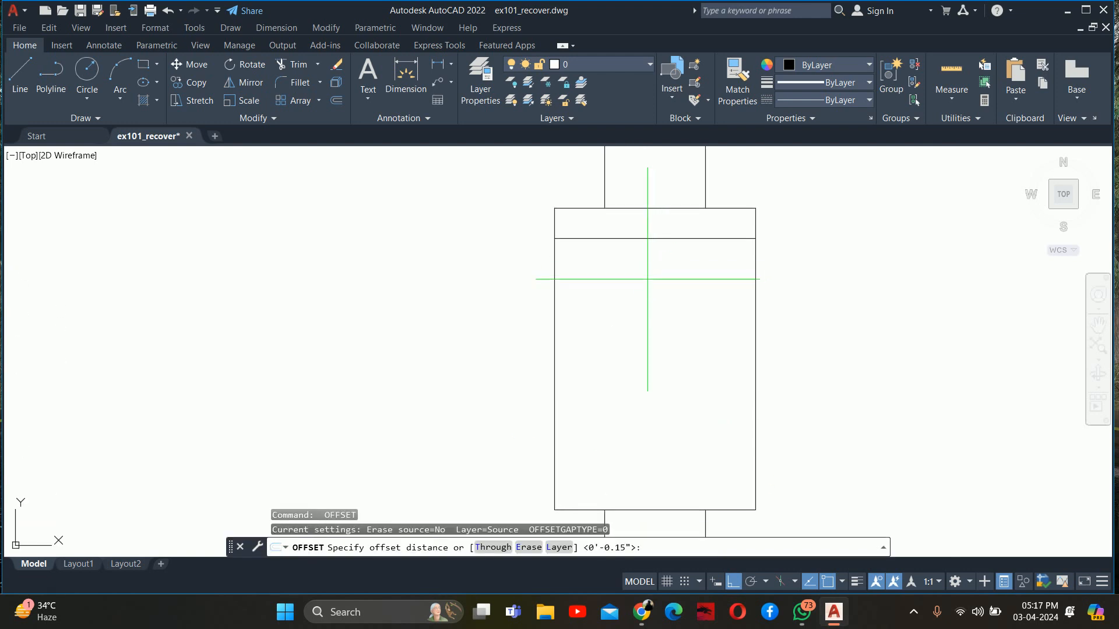
# Offset the new line inside the tap's base block another 0.2" downward
pyautogui.write('.2')
pyautogui.press('Return')
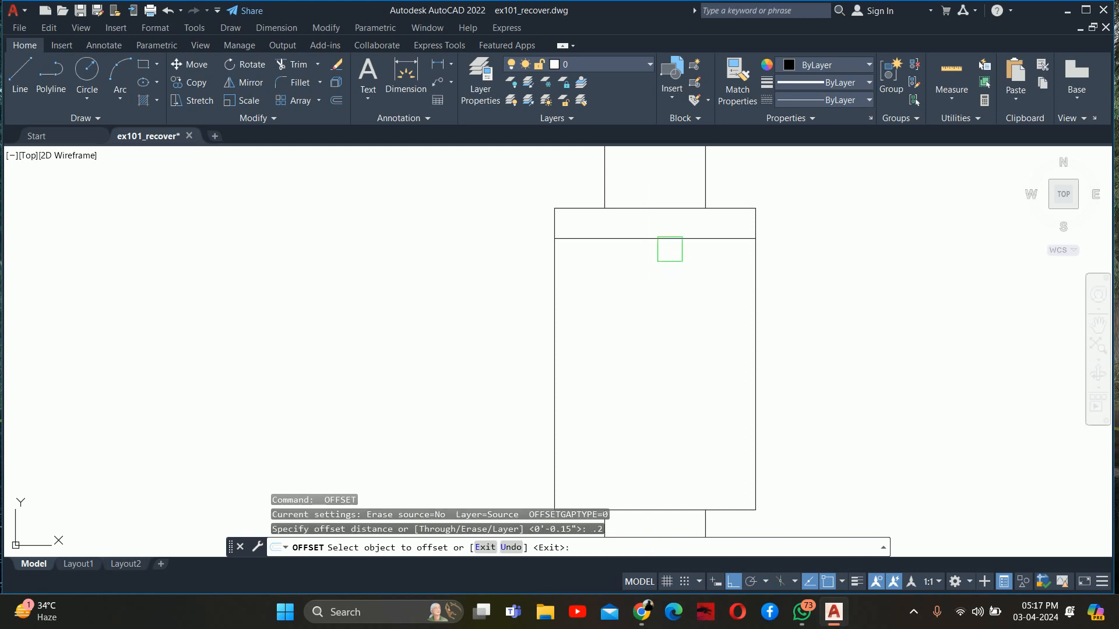
pyautogui.click(669, 238)
pyautogui.click(667, 262)
pyautogui.press('Escape')
pyautogui.press('Escape')
# Trim both side edges of the base block between the two offset lines to separate a thin plate from the block
pyautogui.moveTo(620, 287); pyautogui.dragTo(614, 310, button='middle')
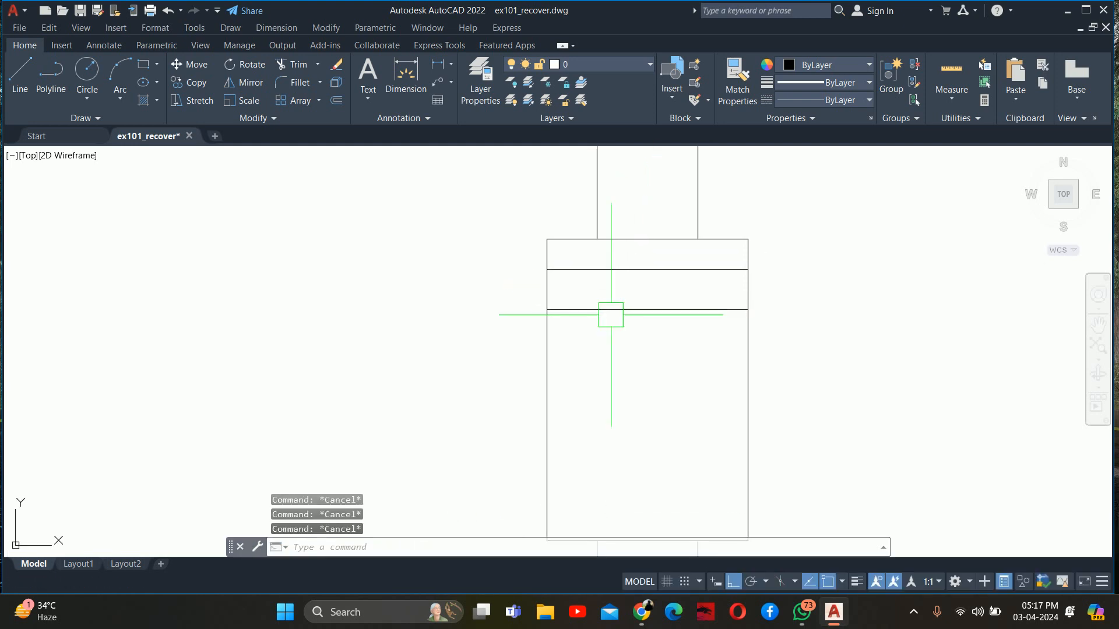
pyautogui.write('tr')
pyautogui.press('Return')
pyautogui.scroll(2, 604, 294)
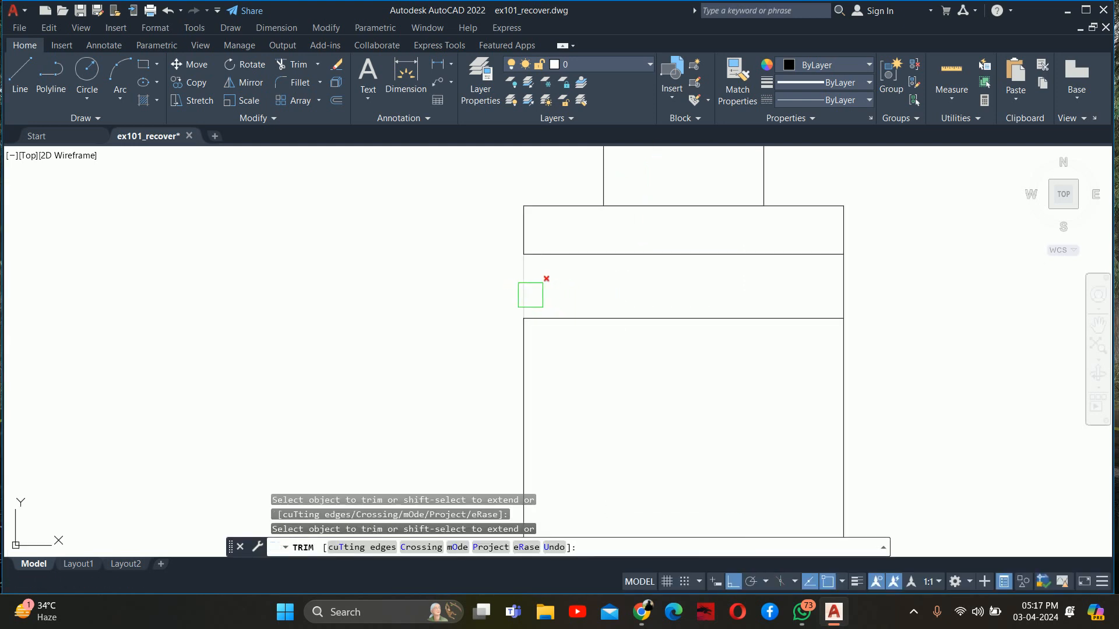
pyautogui.moveTo(643, 289); pyautogui.dragTo(707, 320, button='middle')
pyautogui.press('Escape')
# Stretch the left end of the thin plate 1" to the left to form the tap lever
pyautogui.write('s')
pyautogui.press('Return')
pyautogui.click(688, 326)
pyautogui.click(590, 213)
pyautogui.press('Return')
pyautogui.click(526, 250)
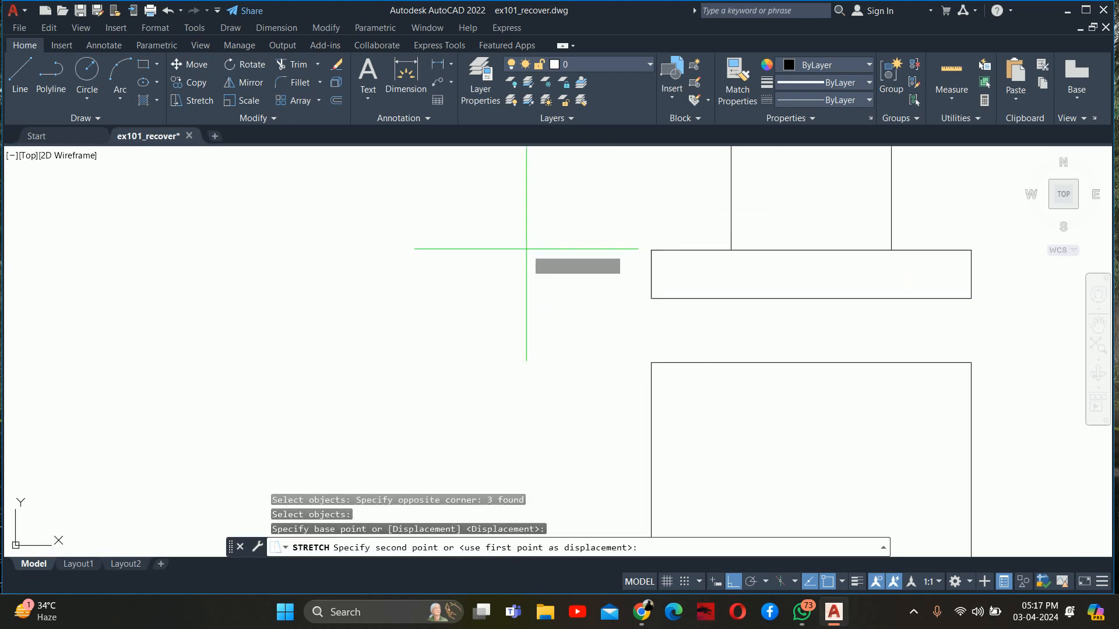
pyautogui.write('1')
pyautogui.press('Return')
pyautogui.press('Escape')
pyautogui.press('Escape')
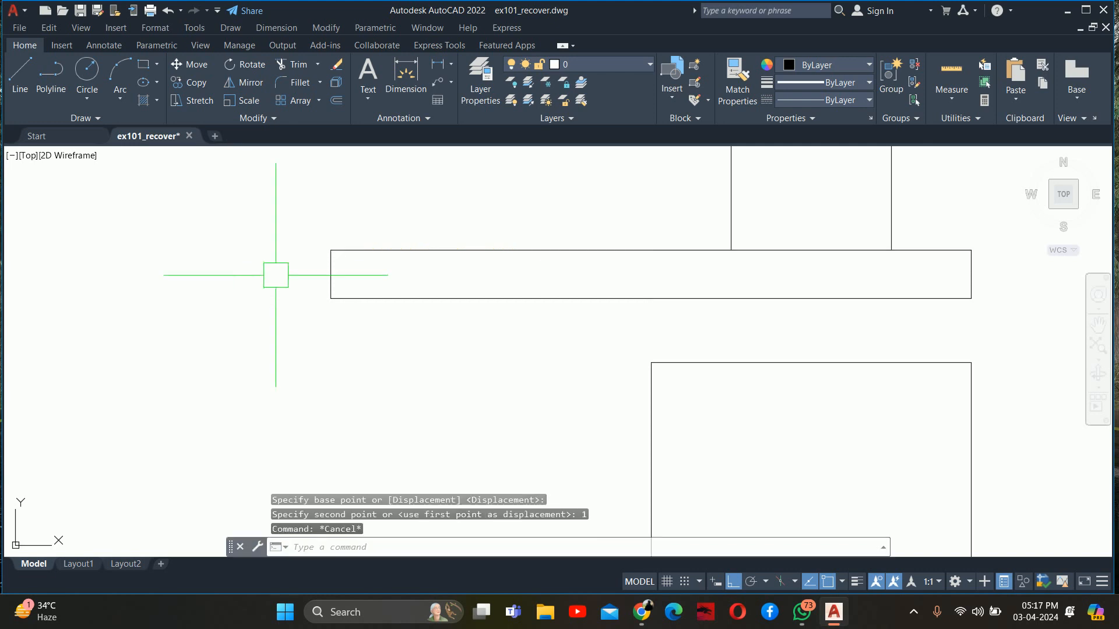
# Draw two vertical lines continuing the tap's pipe edges from the plate's top edge down to the base block
pyautogui.moveTo(424, 279); pyautogui.dragTo(272, 258, button='middle')
pyautogui.press('Escape')
pyautogui.write('l')
pyautogui.press('Return')
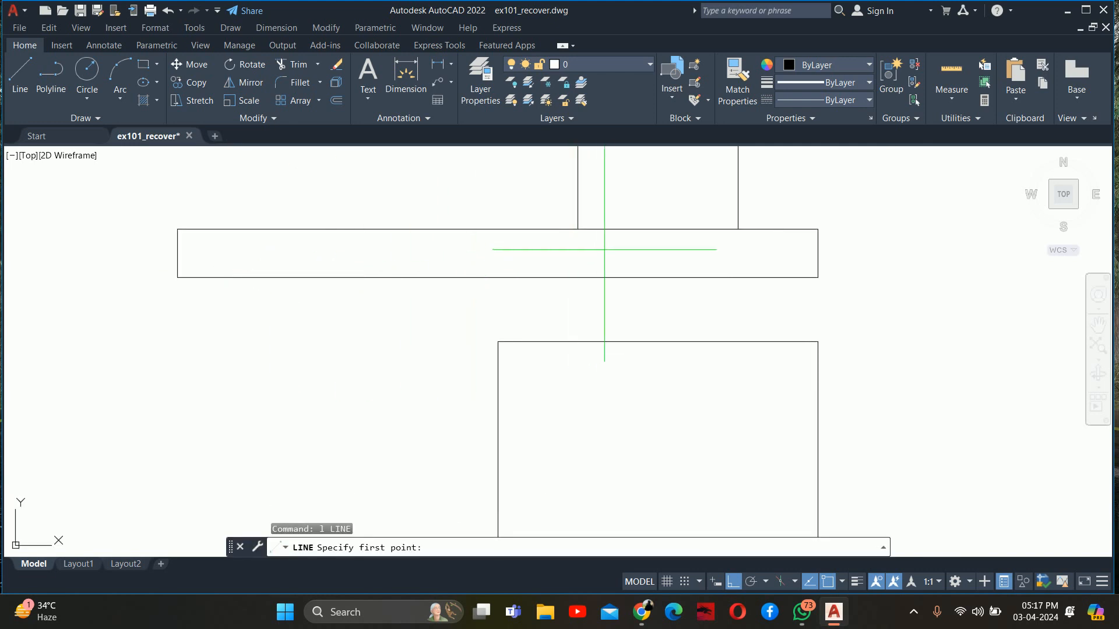
pyautogui.click(577, 229)
pyautogui.click(578, 342)
pyautogui.press('Escape')
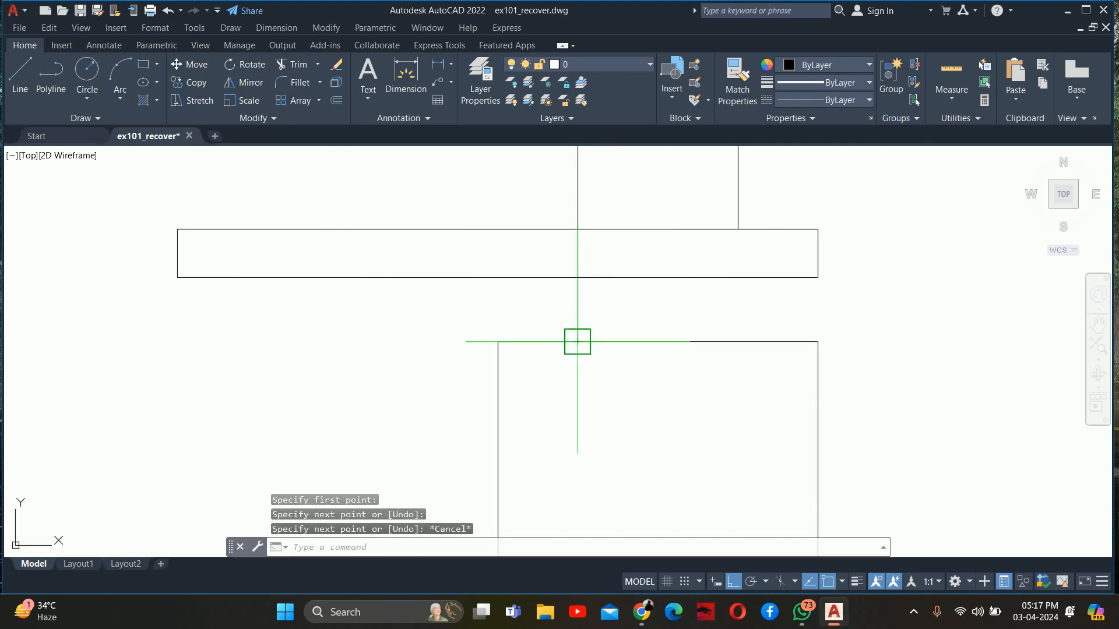
pyautogui.press('Return')
pyautogui.click(738, 229)
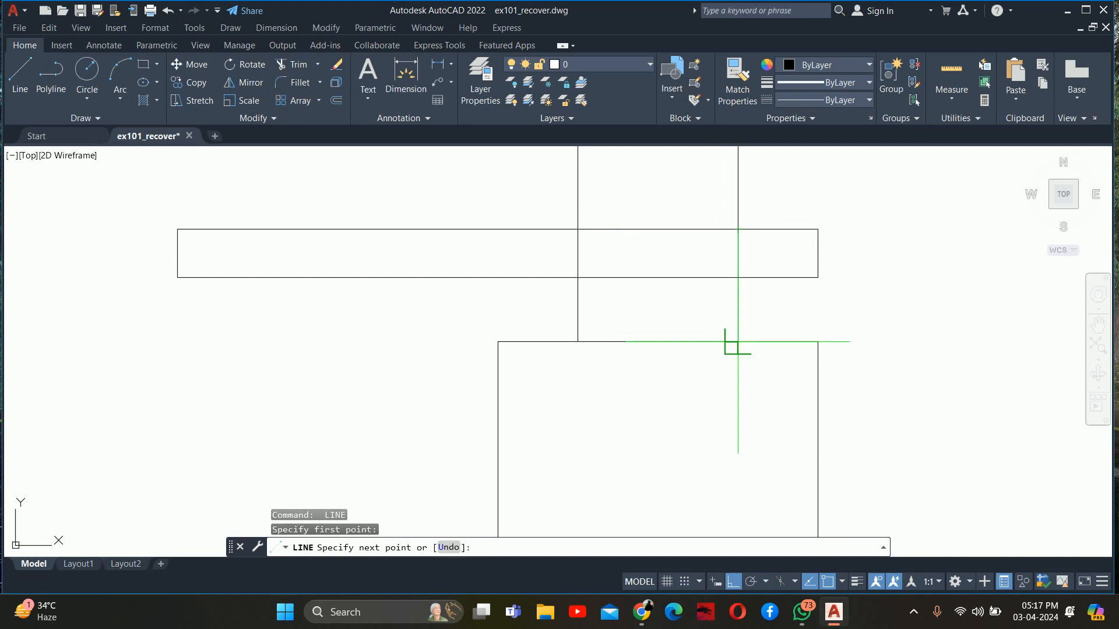
pyautogui.click(734, 342)
pyautogui.press('Escape')
# Trim the portions of the two vertical pipe lines that cross the lever plate
pyautogui.write('tr')
pyautogui.press('Return')
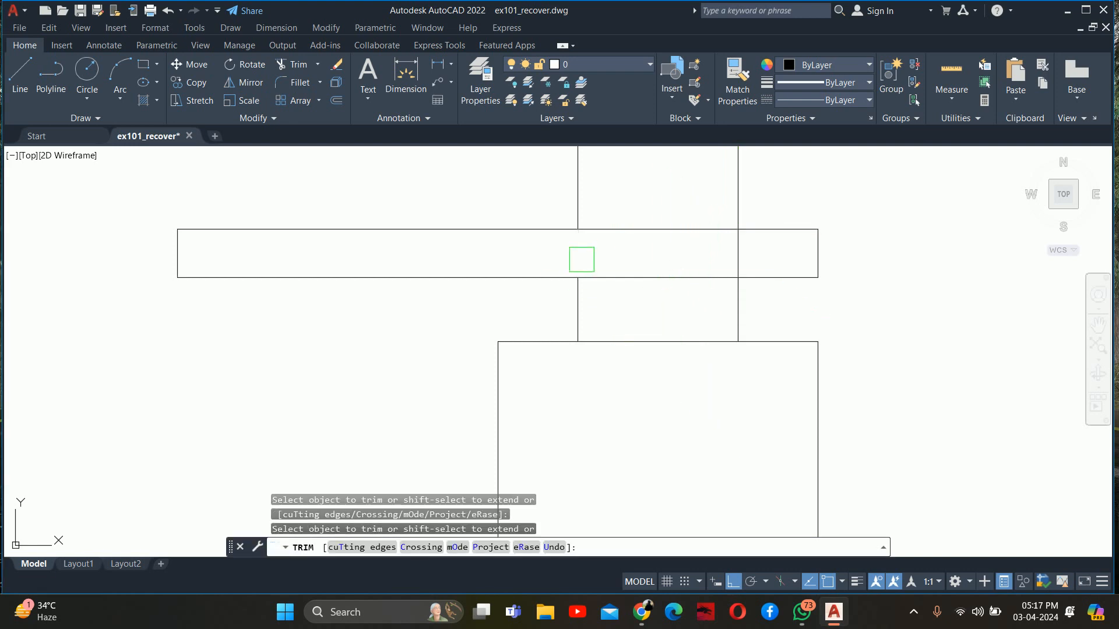
pyautogui.press('Escape')
pyautogui.press('Escape')
pyautogui.press('Escape')
# Examine the completed tap beside the bathtub and its place in the full bathroom section
pyautogui.scroll(-5, 591, 307)
pyautogui.scroll(8, 595, 350)
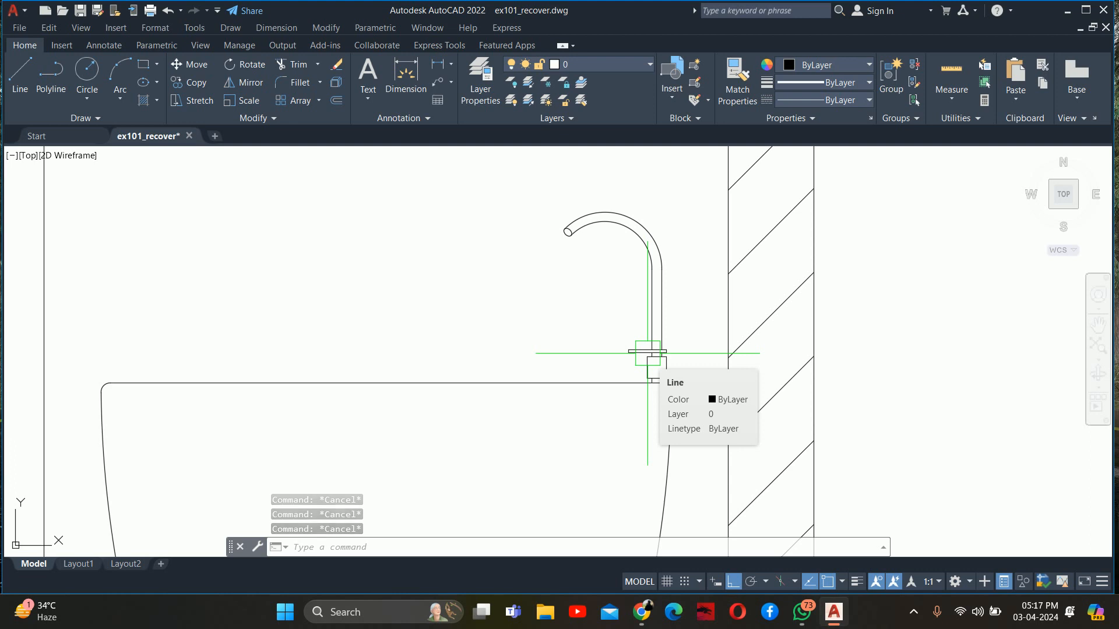
pyautogui.scroll(4, 617, 363)
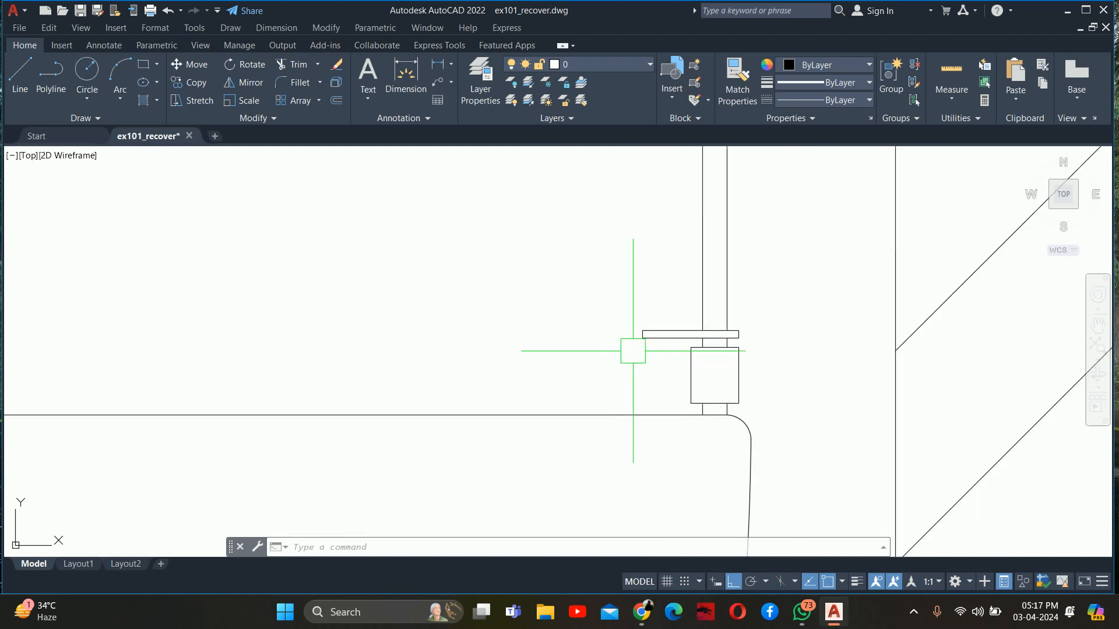
pyautogui.scroll(-3, 688, 350)
pyautogui.moveTo(607, 350); pyautogui.dragTo(655, 380, button='middle')
pyautogui.press('Escape')
pyautogui.press('Escape')
pyautogui.press('Escape')
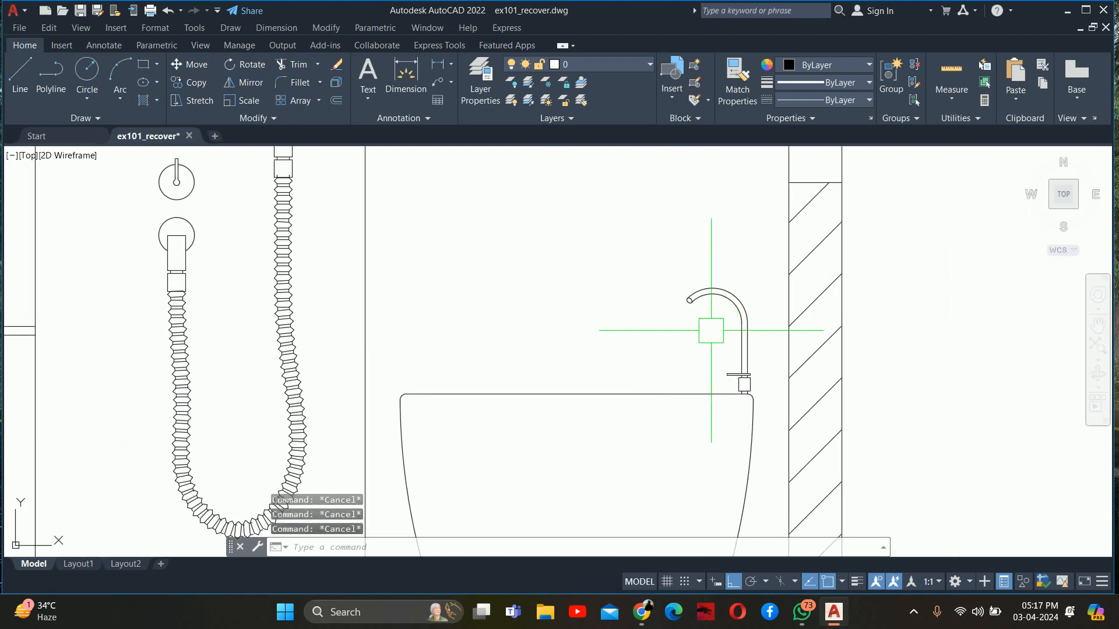
pyautogui.scroll(-2, 728, 336)
pyautogui.scroll(-3, 669, 324)
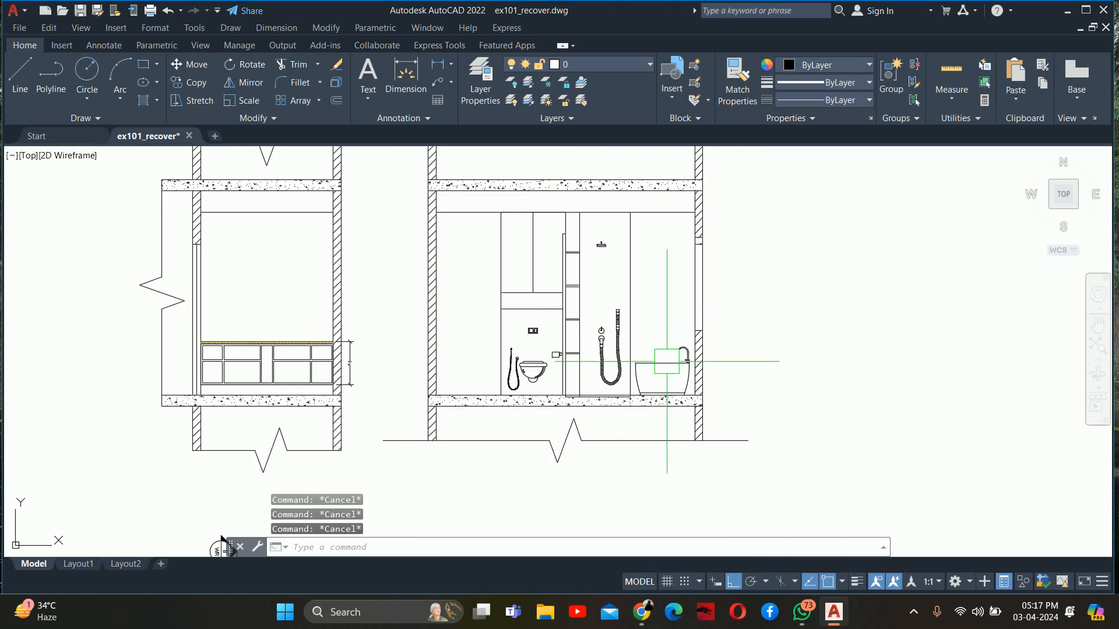
pyautogui.moveTo(669, 324); pyautogui.dragTo(662, 375, button='middle')
pyautogui.scroll(2, 654, 320)
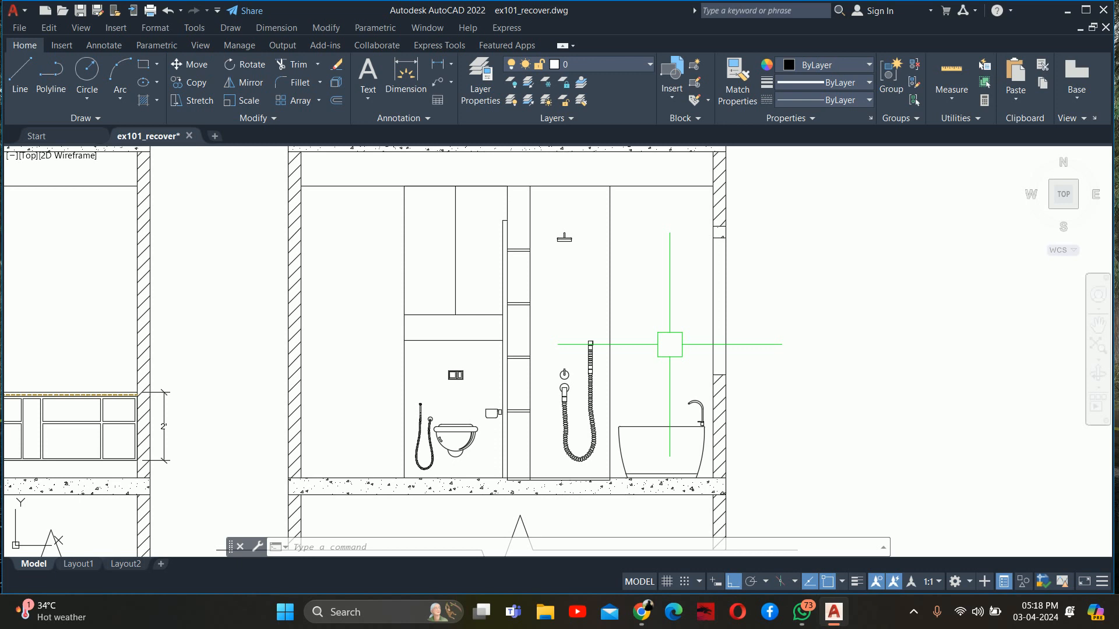
pyautogui.press('Escape')
pyautogui.press('Escape')
pyautogui.press('Escape')
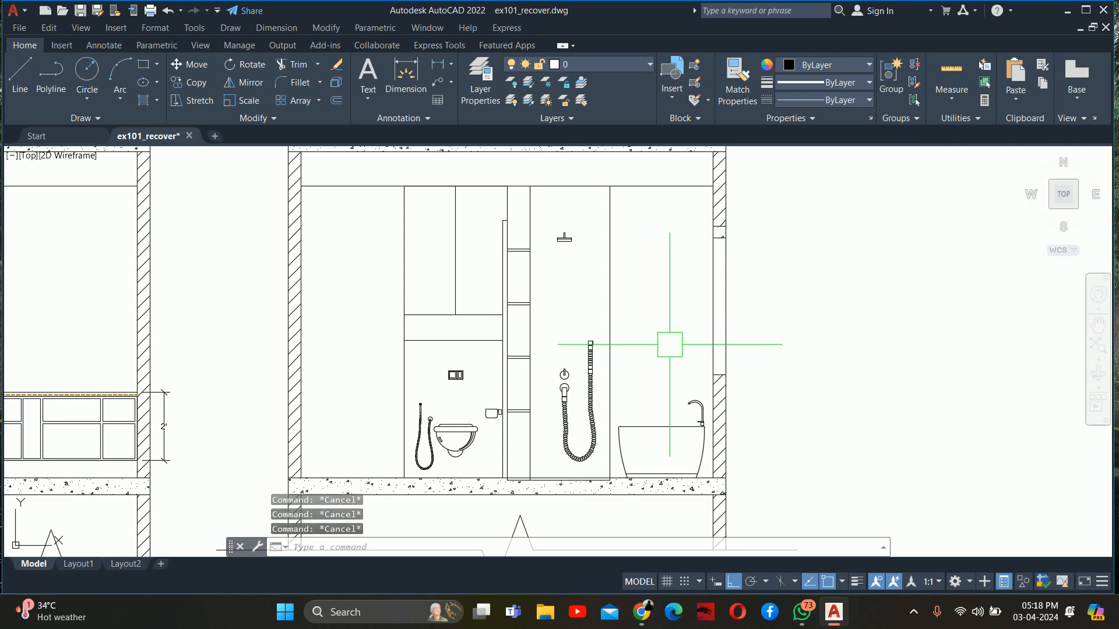
pyautogui.write('rec')
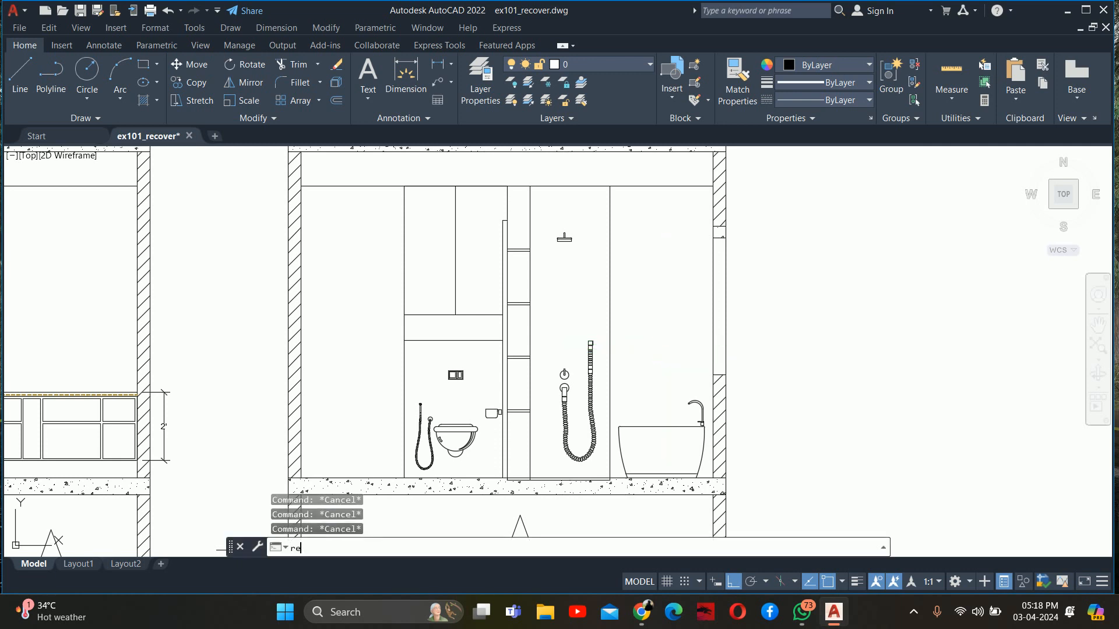
pyautogui.press('Return')
pyautogui.scroll(2, 663, 349)
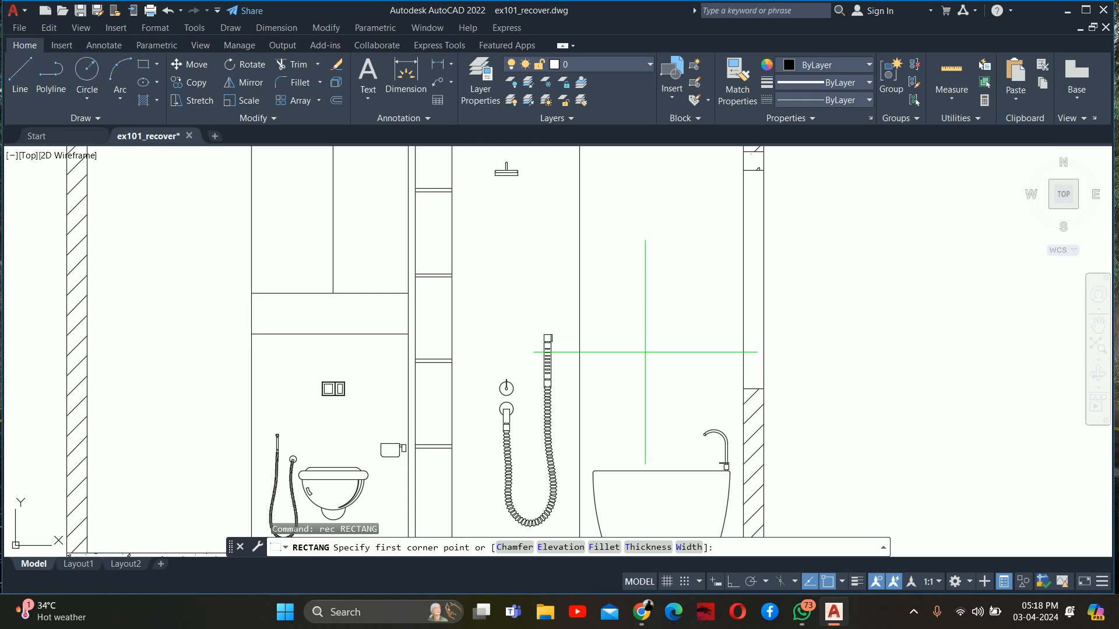
pyautogui.press('Escape')
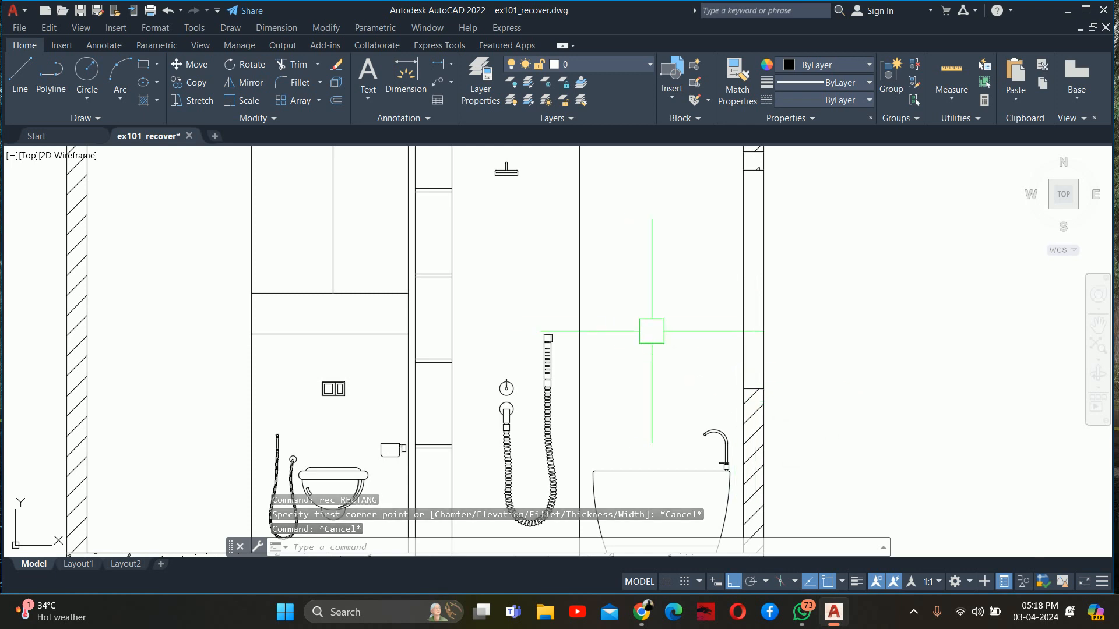
pyautogui.scroll(-4, 611, 354)
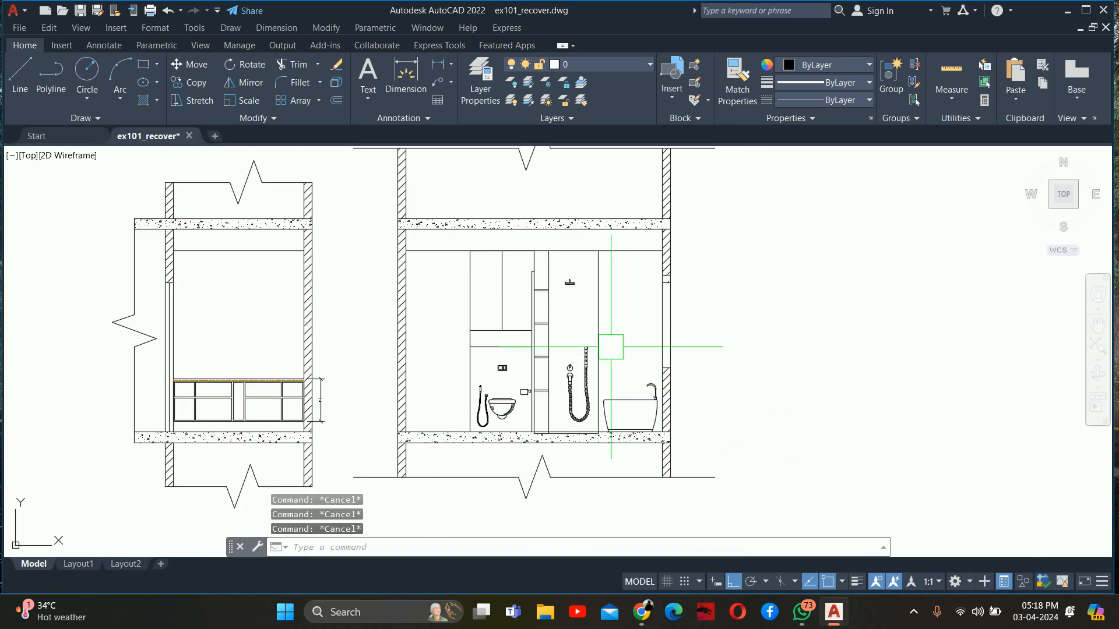
pyautogui.write('rec')
pyautogui.press('Return')
pyautogui.scroll(5, 612, 350)
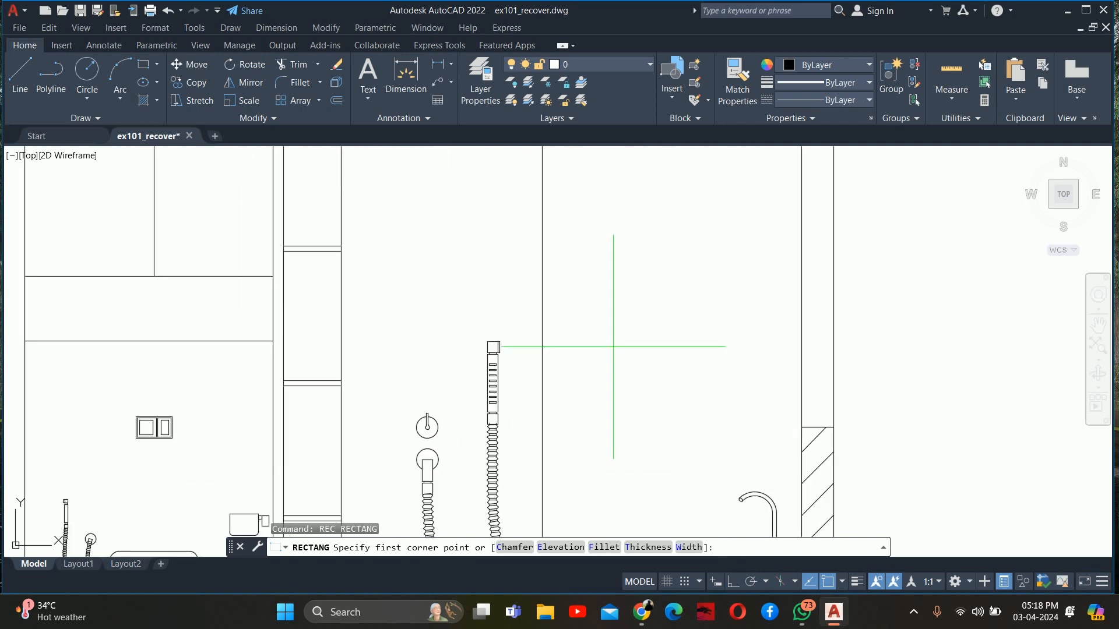
pyautogui.press('Escape')
pyautogui.scroll(-5, 612, 350)
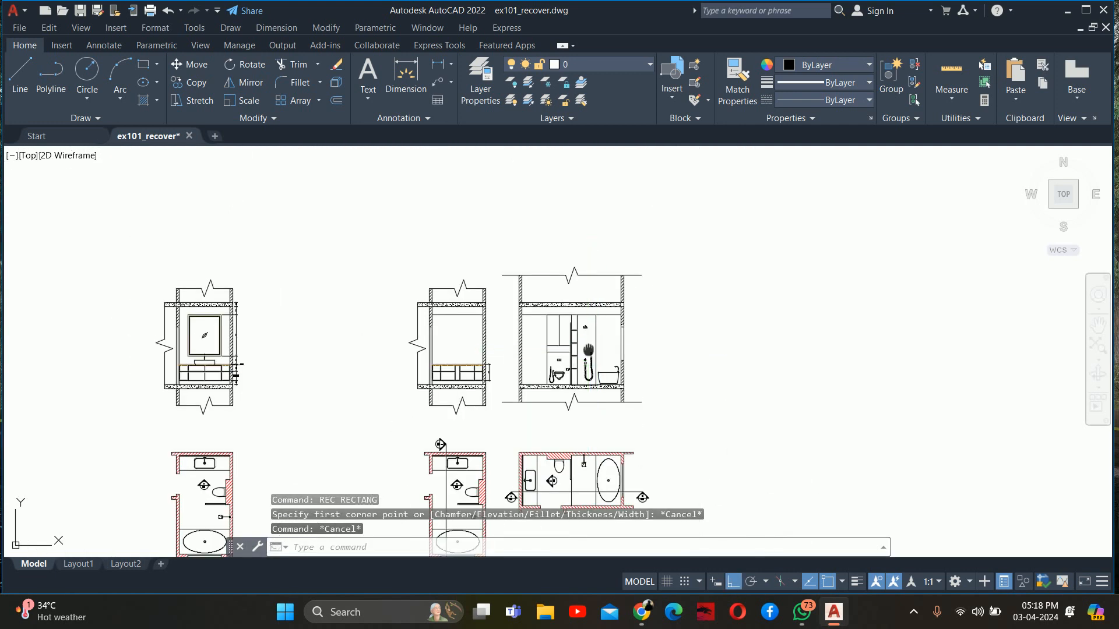
pyautogui.scroll(4, 612, 378)
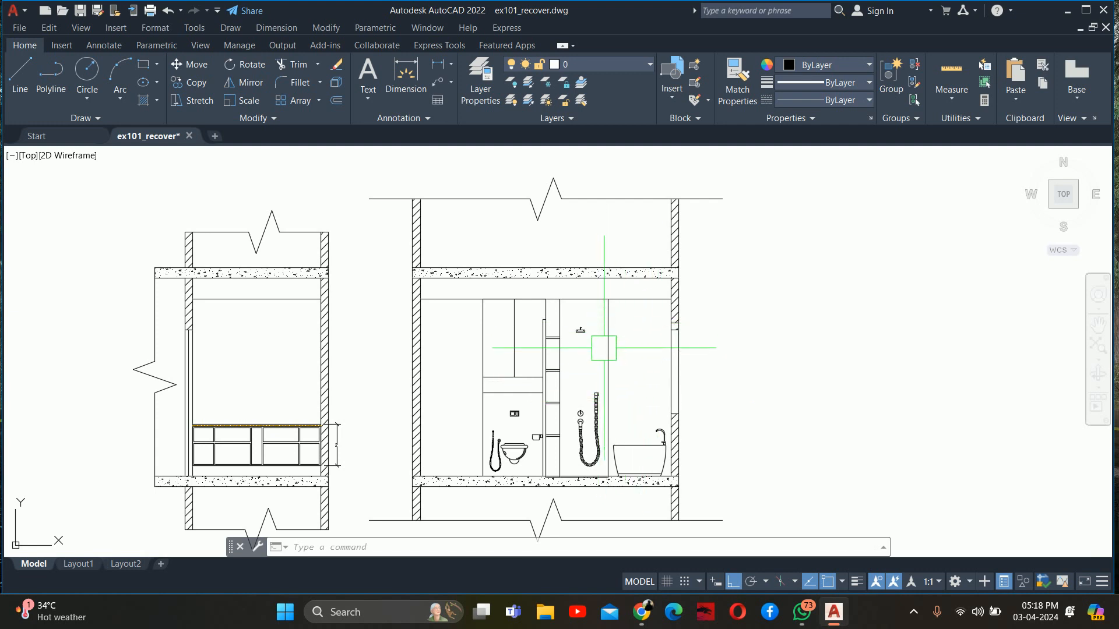
pyautogui.moveTo(600, 351); pyautogui.dragTo(619, 333, button='middle')
pyautogui.press('Escape')
pyautogui.press('Escape')
pyautogui.press('Escape')
pyautogui.scroll(-3, 489, 373)
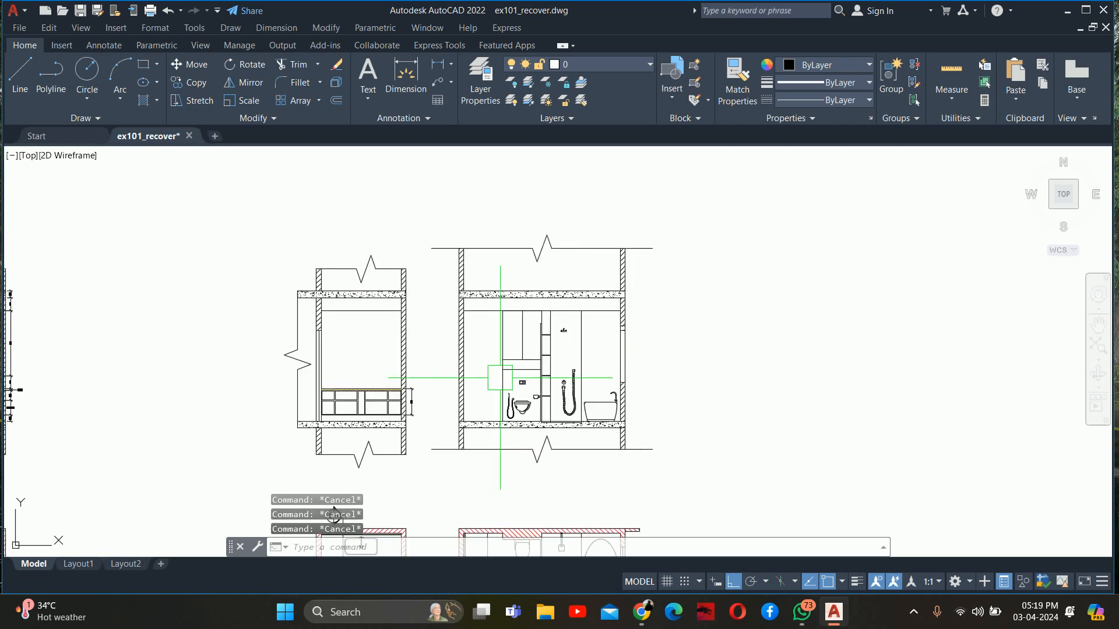
pyautogui.scroll(5, 470, 408)
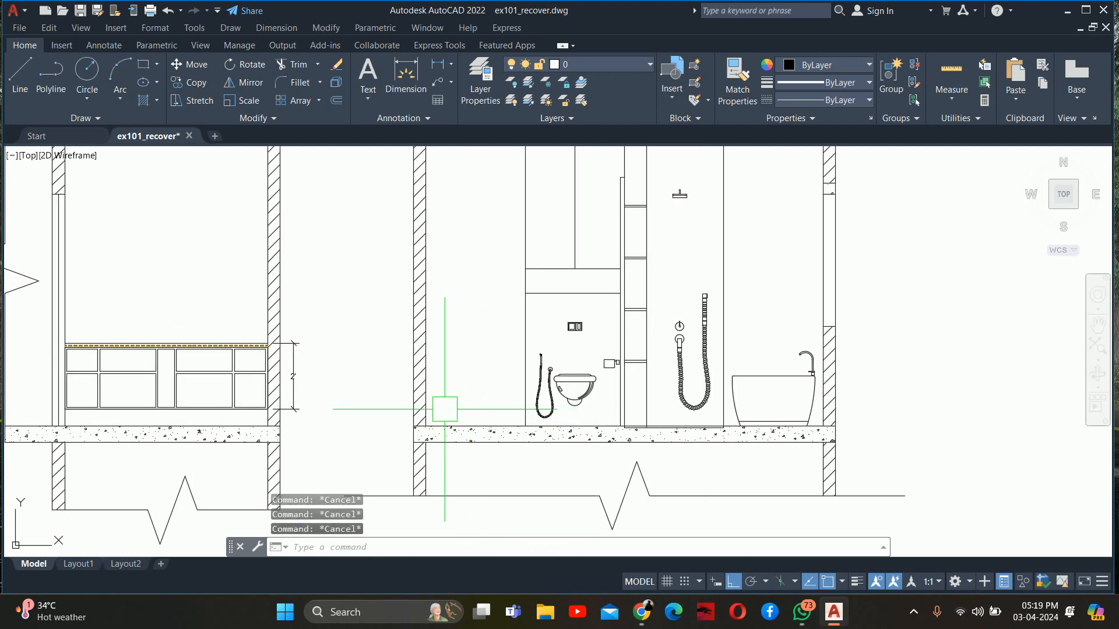
pyautogui.write('o')
pyautogui.press('Return')
pyautogui.scroll(-4, 458, 384)
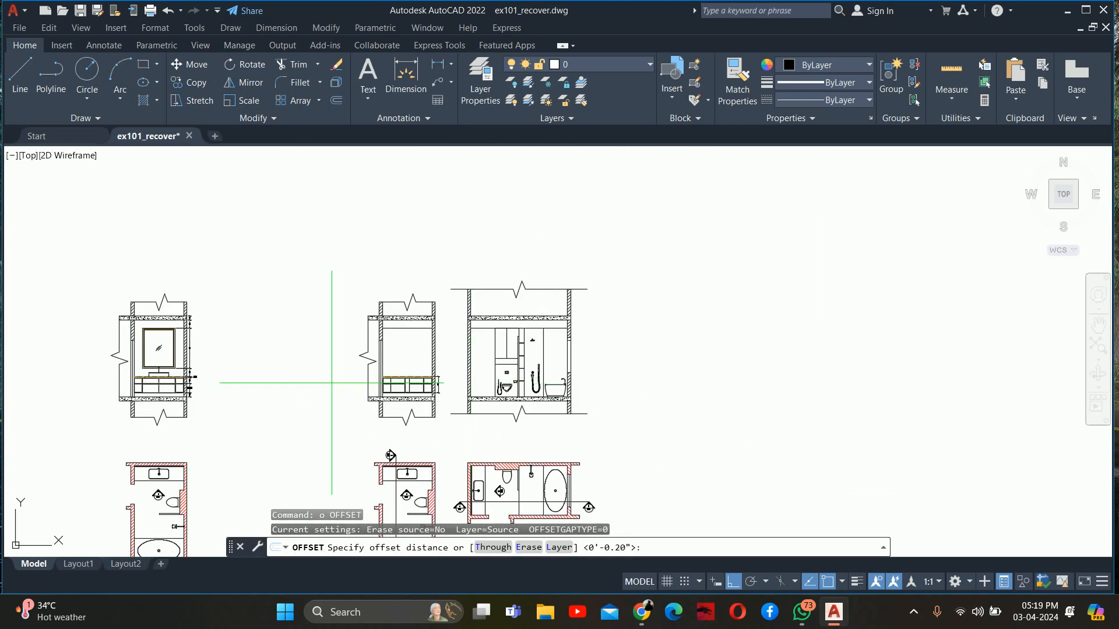
pyautogui.scroll(3, 205, 385)
pyautogui.scroll(4, 555, 392)
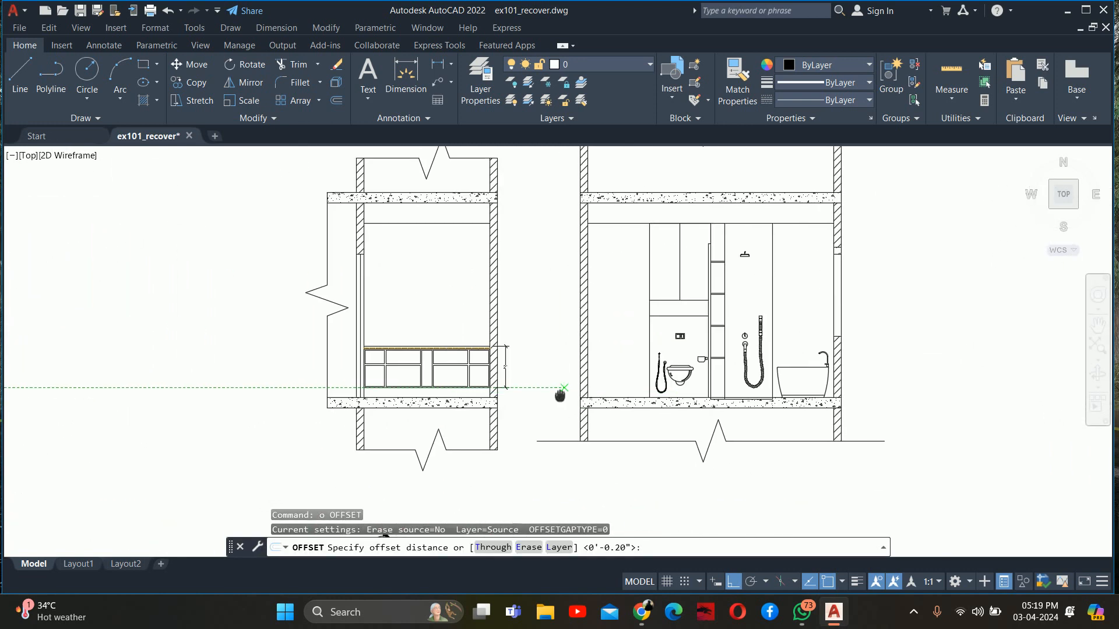
pyautogui.press('Escape')
pyautogui.press('Escape')
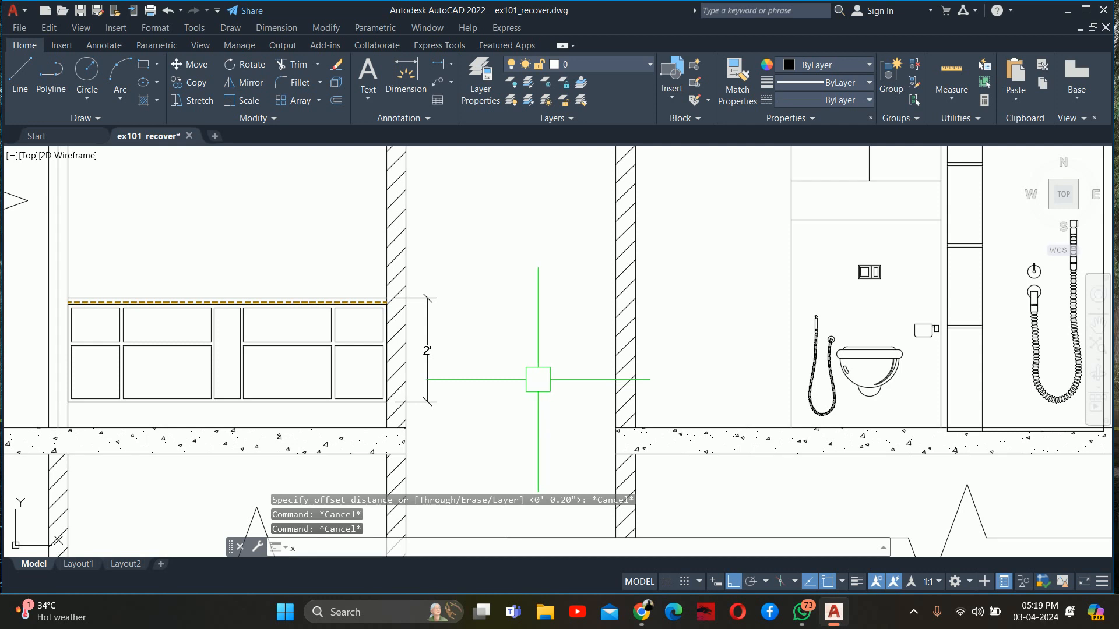
# Draw a horizontal line from the vanity cabinet's bottom corner across to the edge of the toilet panel in the bathroom section
pyautogui.write('l')
pyautogui.press('Return')
pyautogui.scroll(4, 428, 398)
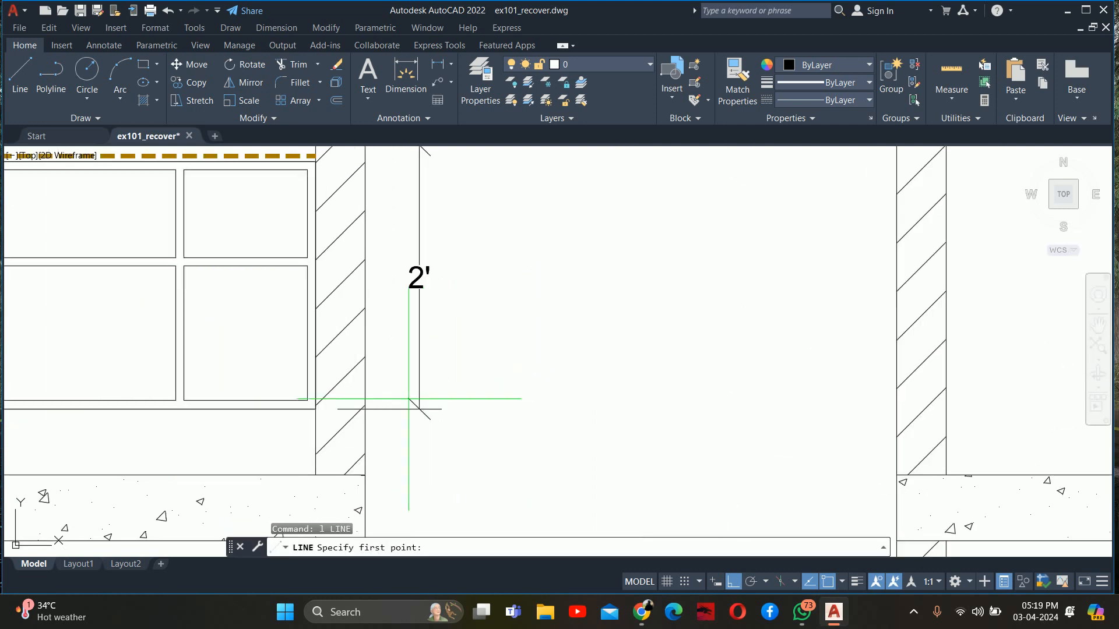
pyautogui.click(315, 409)
pyautogui.scroll(-4, 846, 409)
pyautogui.moveTo(846, 409); pyautogui.dragTo(302, 409, button='middle')
pyautogui.click(475, 408)
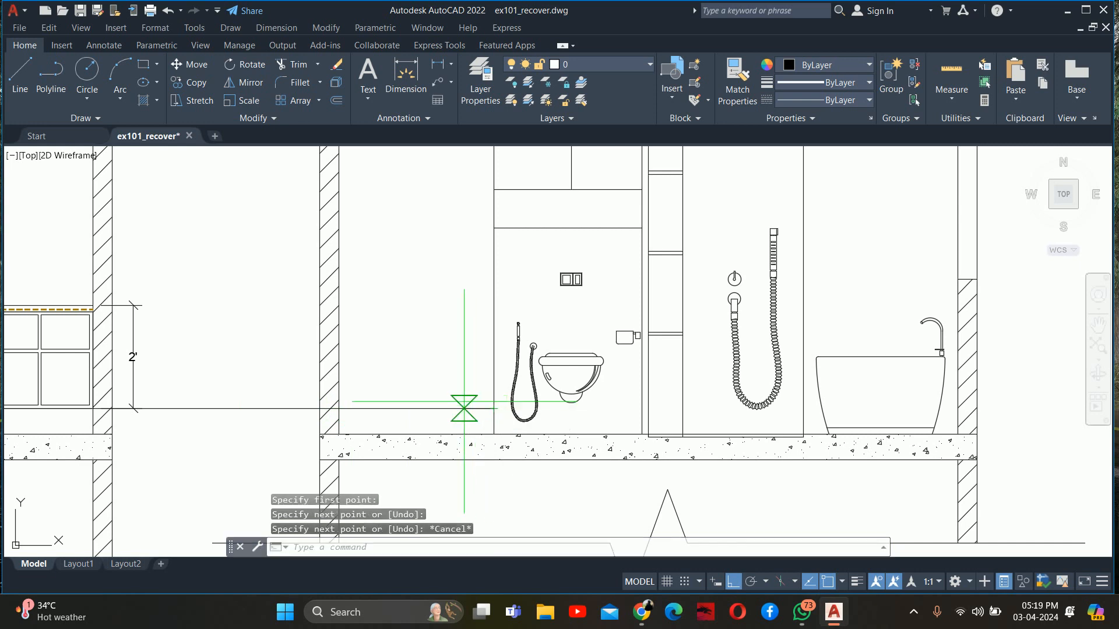
# Draw a second horizontal line from the vanity counter's top corner across to the edge of the toilet panel
pyautogui.press('Return')
pyautogui.press('Return')
pyautogui.scroll(2, 93, 306)
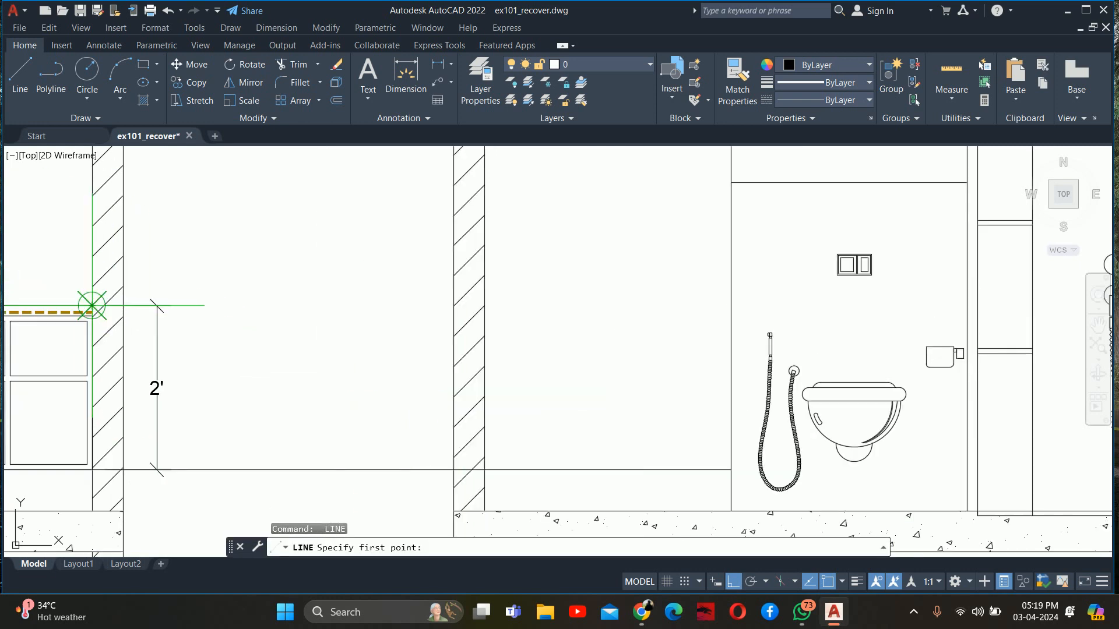
pyautogui.click(93, 305)
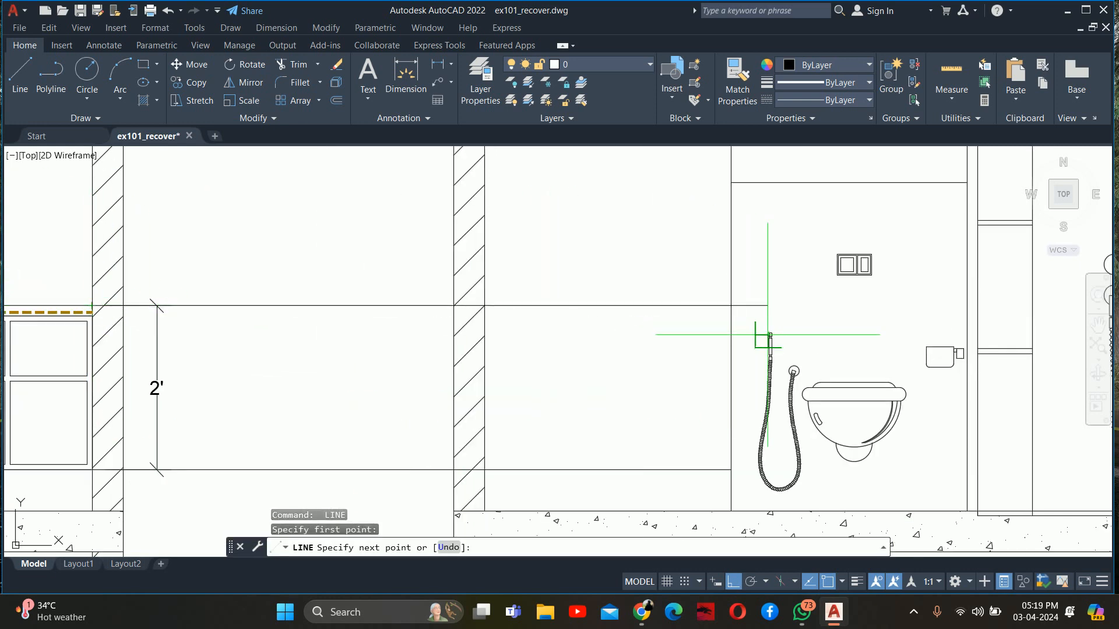
pyautogui.press('Escape')
pyautogui.press('Escape')
pyautogui.press('Escape')
# Erase the two horizontal projection lines running from the vanity to the toilet panel
pyautogui.moveTo(469, 317)
pyautogui.mouseDown(button='middle')
pyautogui.moveTo(302, 297)
pyautogui.moveTo(140, 299)
pyautogui.mouseUp(button='middle')
pyautogui.scroll(-4, 124, 305)
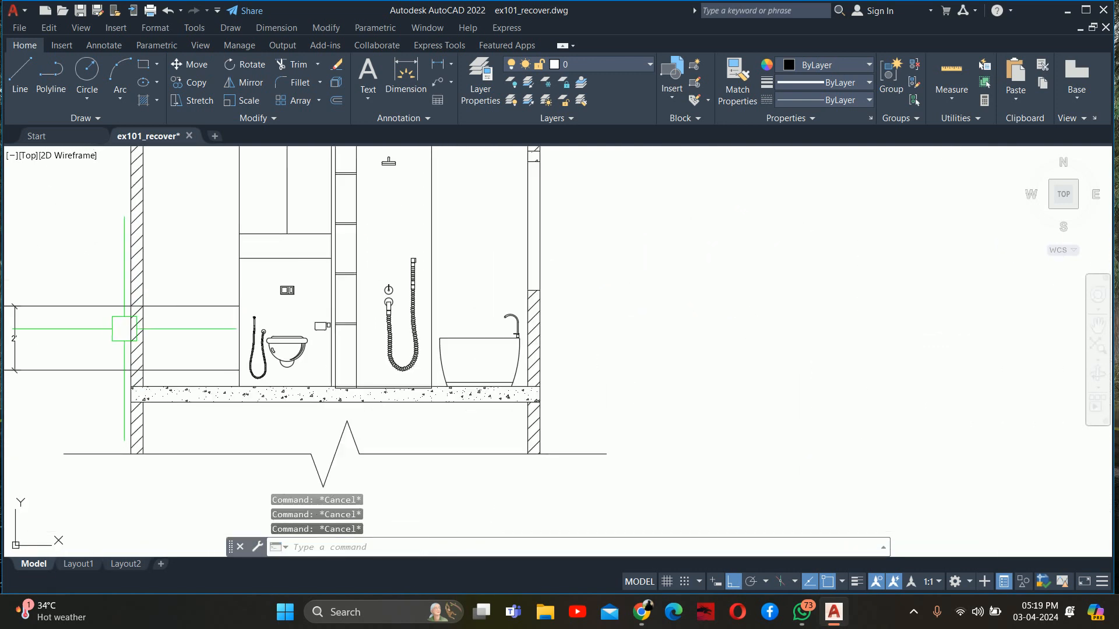
pyautogui.click(182, 370)
pyautogui.click(185, 321)
pyautogui.click(179, 290)
pyautogui.press('Delete')
# Place a horizontal construction line through the top corner of the vanity counter in the neighbouring elevation, extending across the bathroom section
pyautogui.scroll(-2, 12, 351)
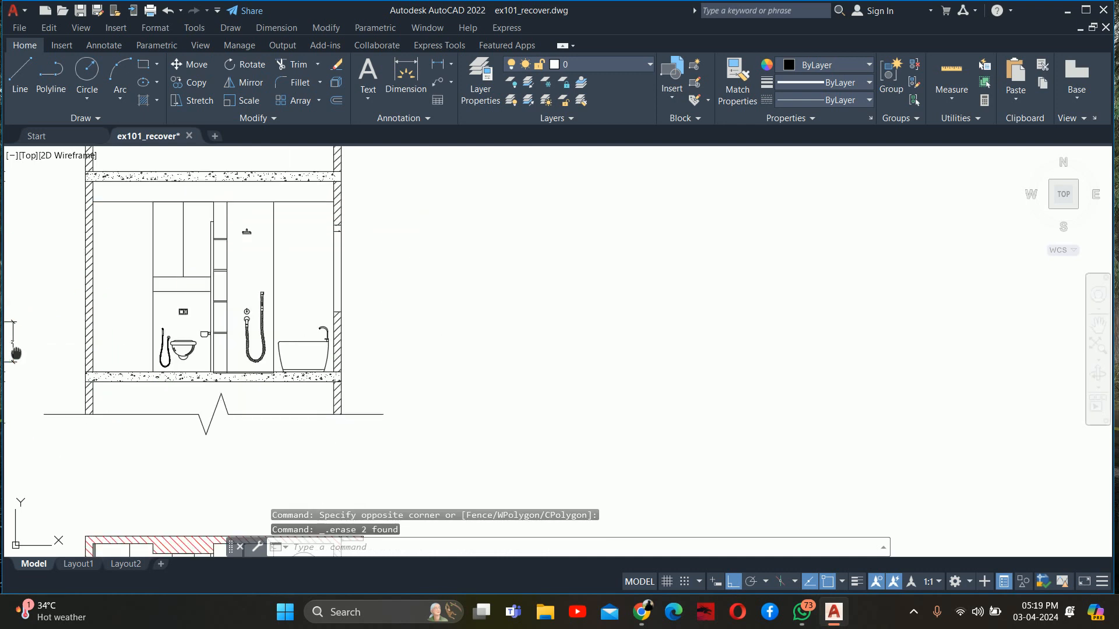
pyautogui.moveTo(12, 351); pyautogui.dragTo(68, 353, button='middle')
pyautogui.write('xl')
pyautogui.press('Return')
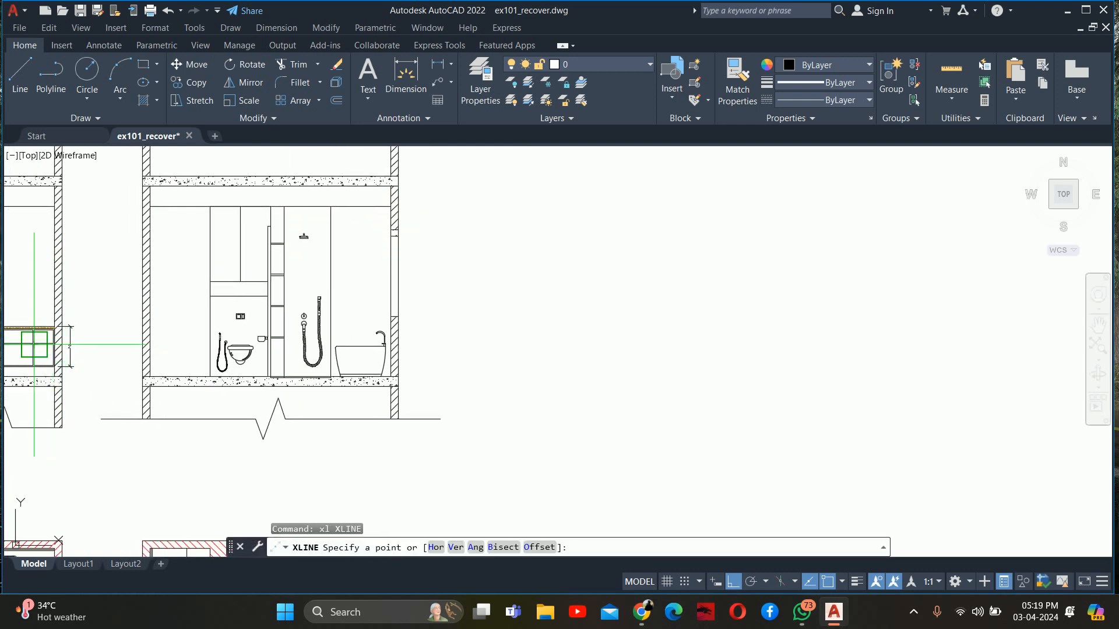
pyautogui.write('h')
pyautogui.press('Return')
pyautogui.scroll(6, 18, 337)
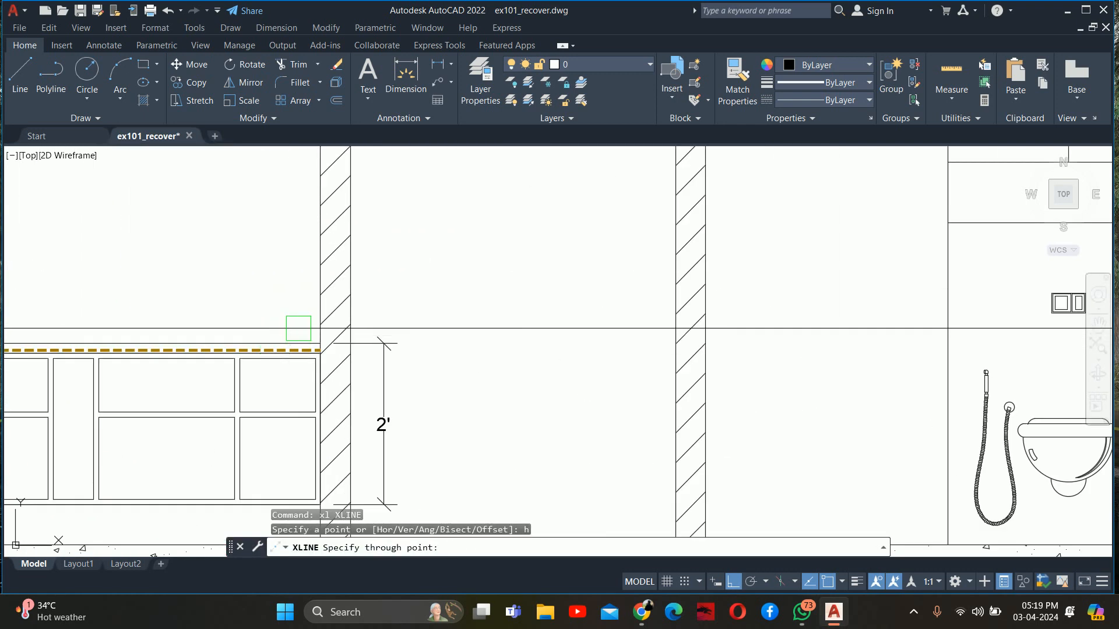
pyautogui.click(320, 344)
# Place a second horizontal construction line through the bottom corner of the vanity cabinet in the neighbouring elevation
pyautogui.scroll(2, 321, 349)
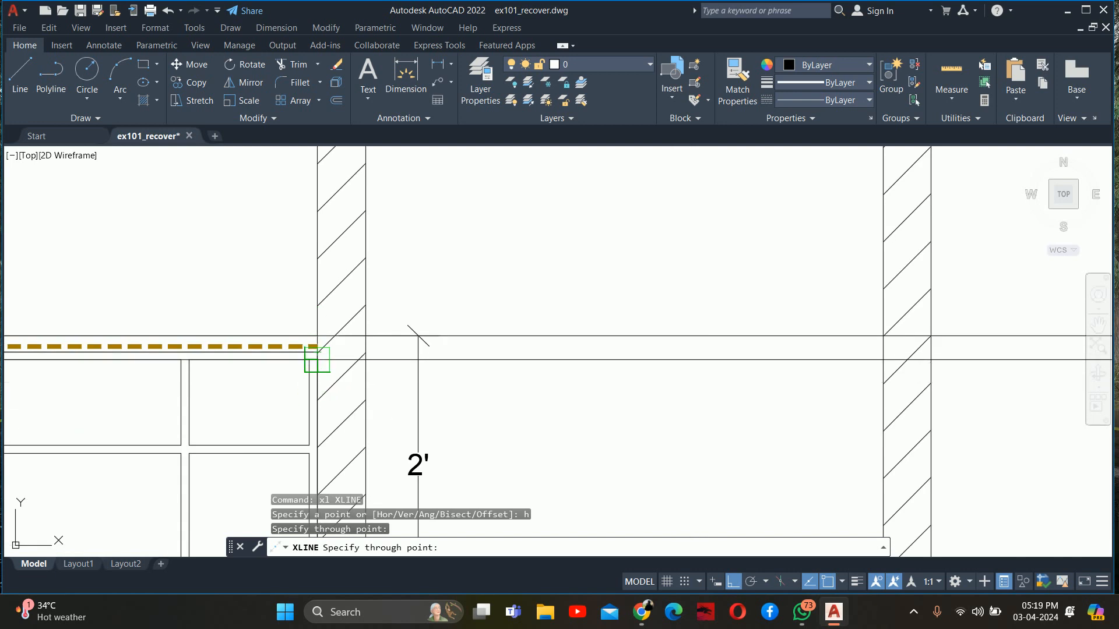
pyautogui.scroll(-4, 418, 336)
pyautogui.scroll(4, 443, 326)
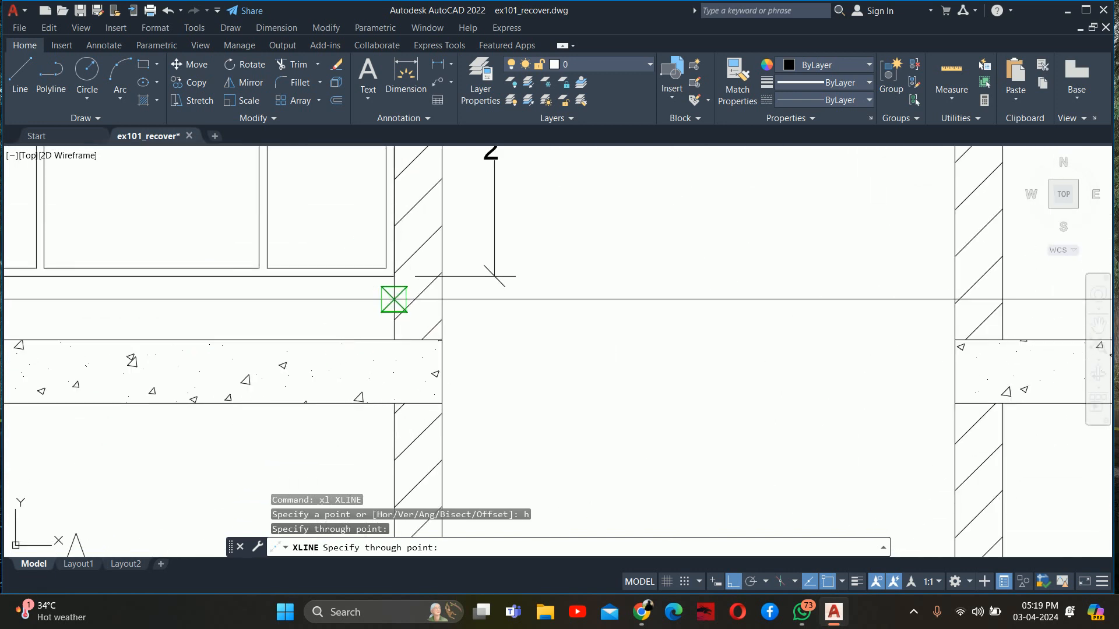
pyautogui.click(394, 277)
pyautogui.scroll(-4, 402, 274)
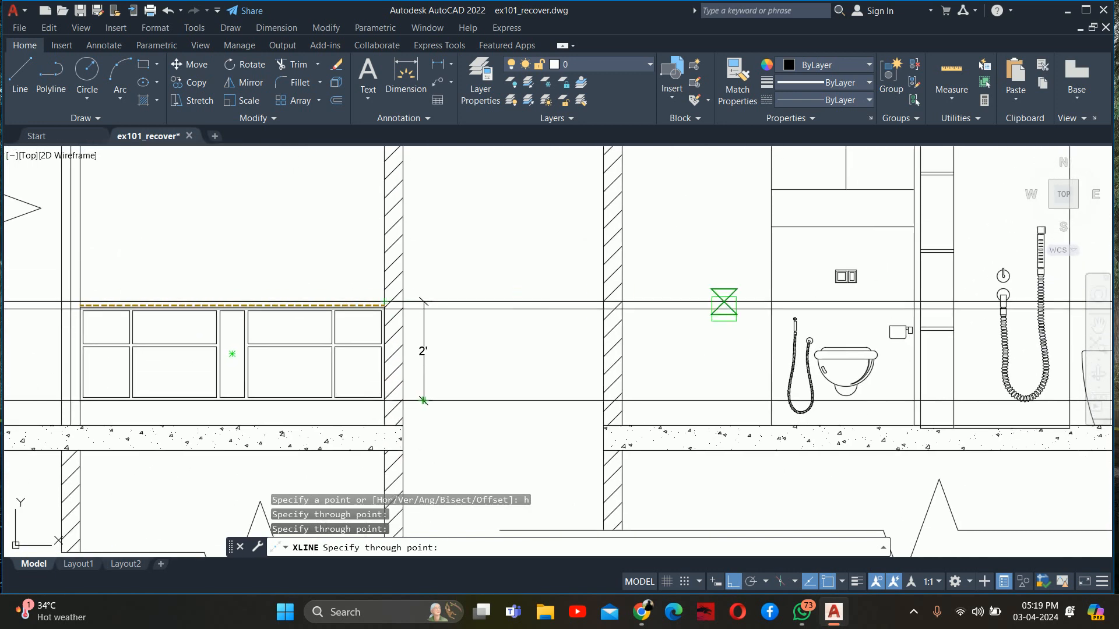
# Place a third horizontal construction line through the underside of the vanity counter in the neighbouring elevation
pyautogui.scroll(6, 478, 331)
pyautogui.scroll(4, 26, 219)
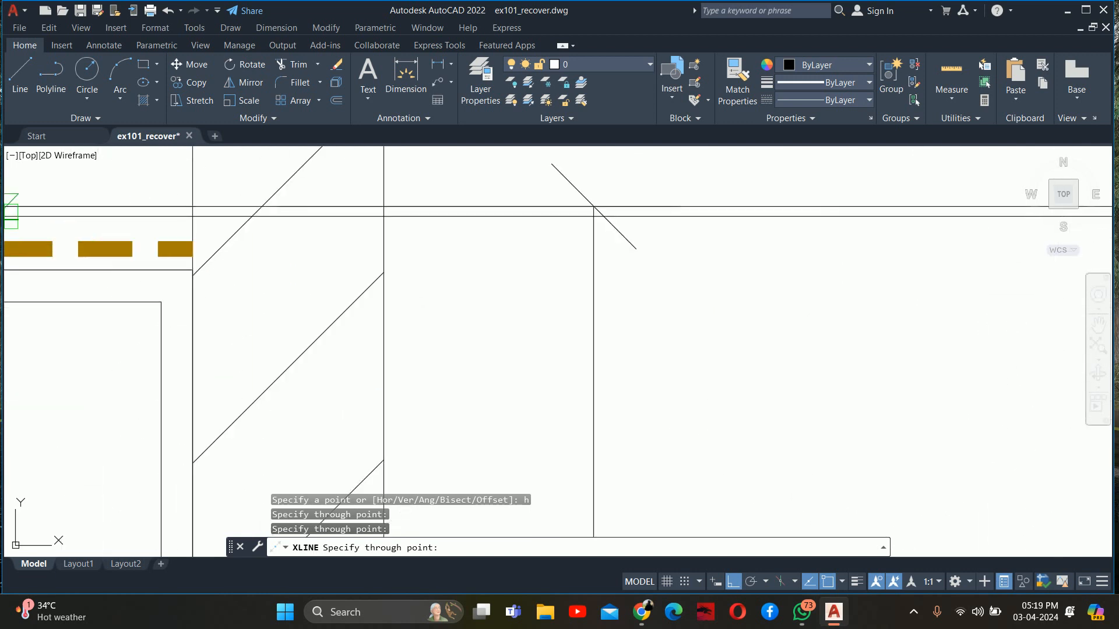
pyautogui.moveTo(8, 217); pyautogui.dragTo(52, 281, button='middle')
pyautogui.click(238, 332)
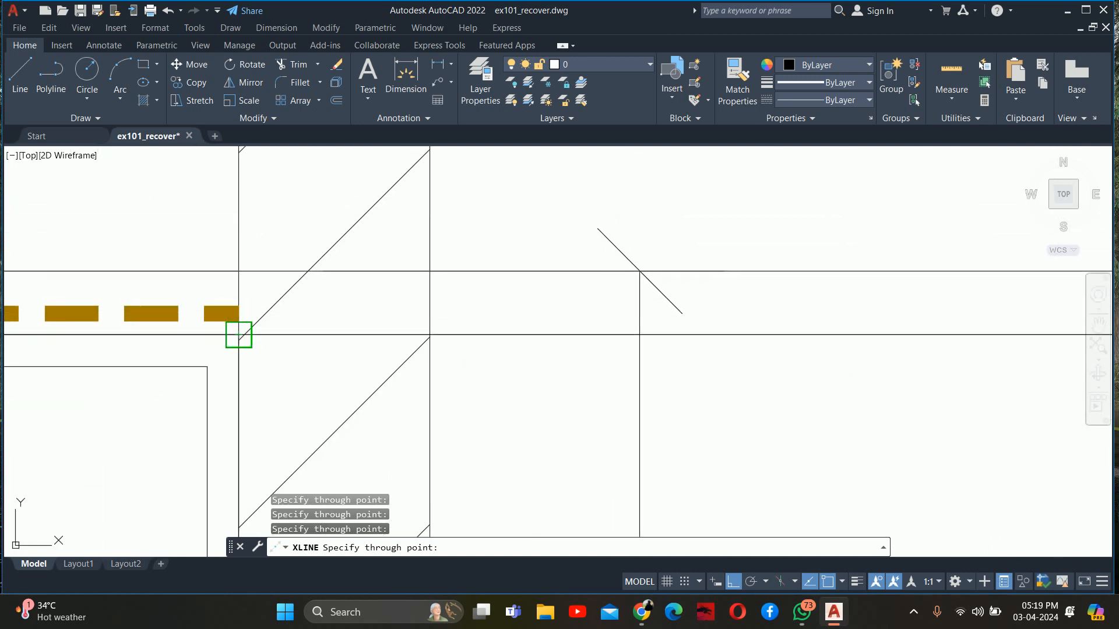
pyautogui.scroll(-3, 237, 333)
pyautogui.scroll(-3, 295, 300)
pyautogui.scroll(3, 287, 317)
pyautogui.scroll(-3, 292, 315)
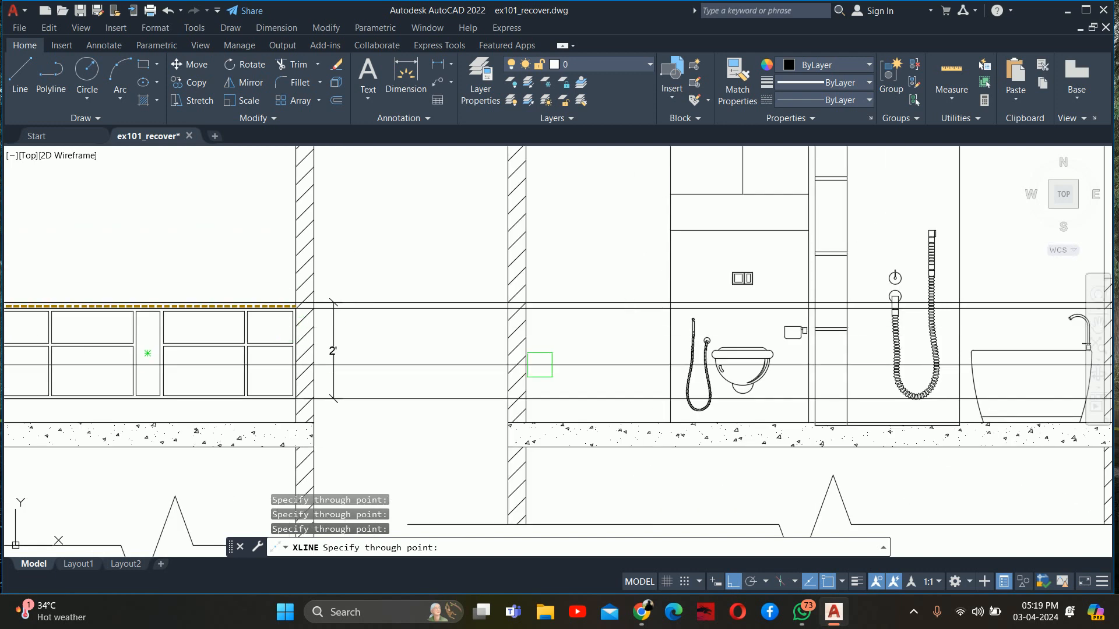
pyautogui.press('Escape')
# Trim the three construction lines at the inner face of the bathroom section's left wall
pyautogui.scroll(2, 463, 312)
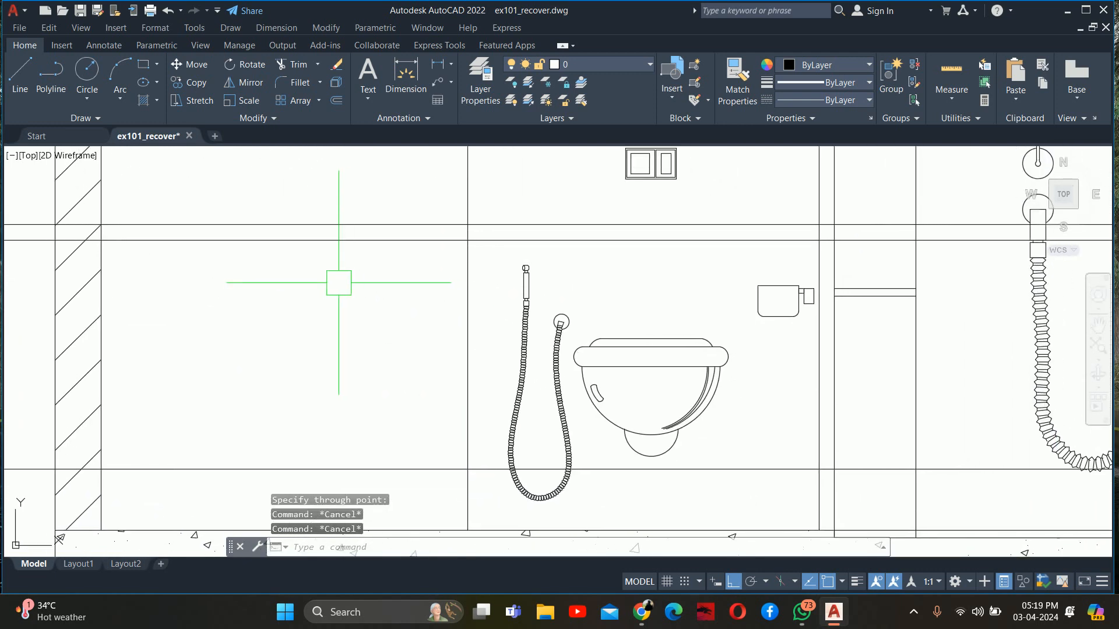
pyautogui.scroll(1, 338, 280)
pyautogui.write('tr')
pyautogui.press('Return')
pyautogui.press('Return')
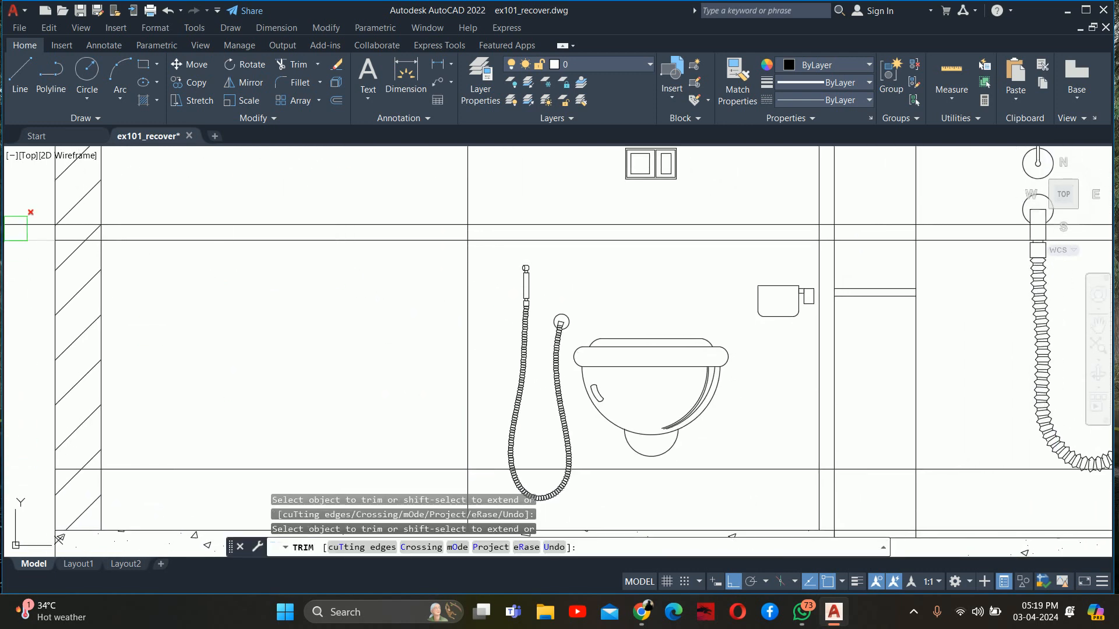
pyautogui.scroll(4, 84, 229)
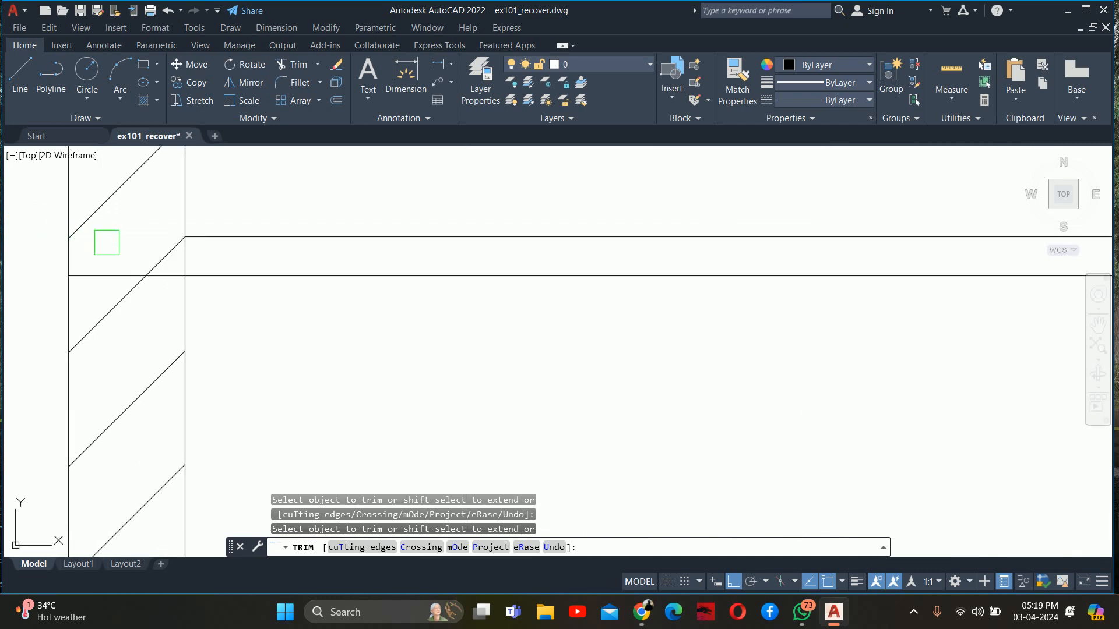
pyautogui.scroll(-4, 101, 274)
pyautogui.scroll(4, 162, 259)
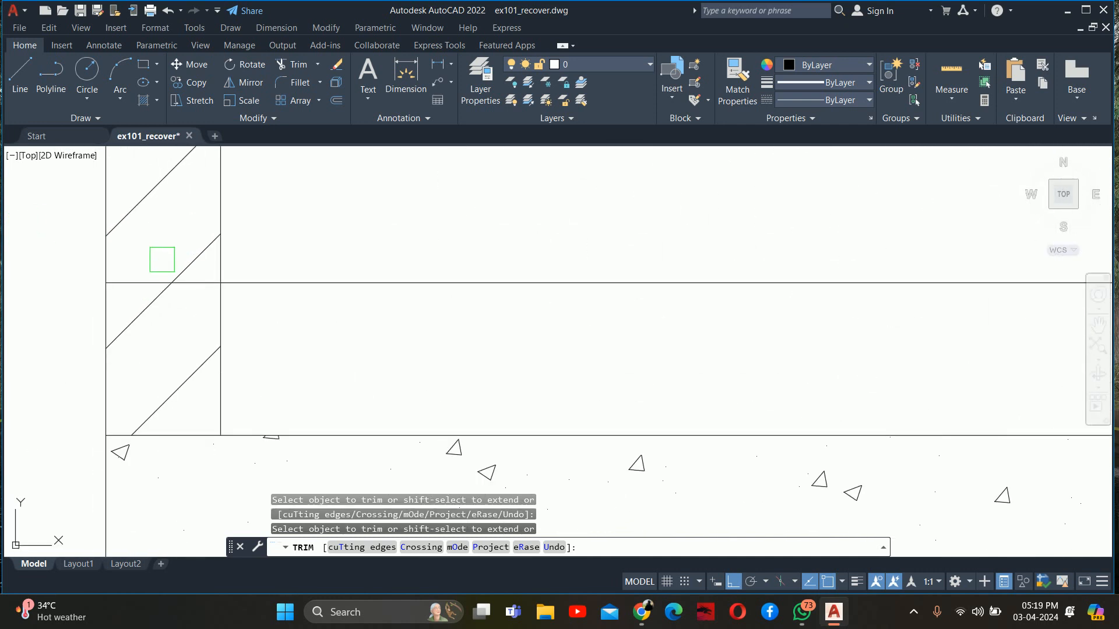
pyautogui.press('Escape')
pyautogui.press('Escape')
pyautogui.press('Escape')
pyautogui.scroll(-5, 260, 295)
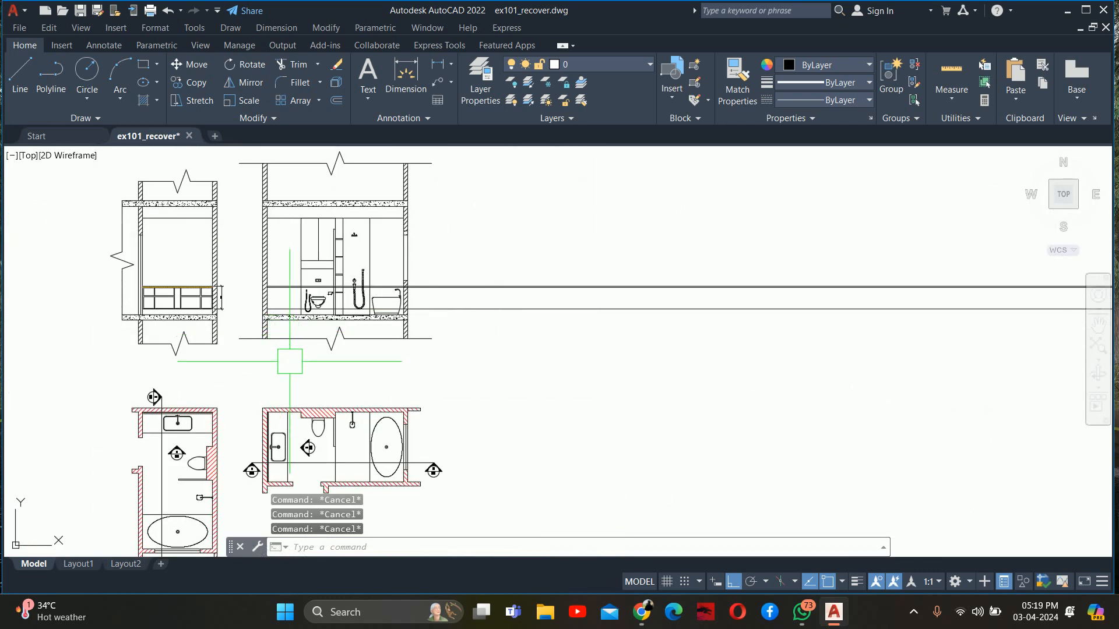
# Draw a vertical line from the vanity counter's front edge in the plan up through the projected lines in the section
pyautogui.scroll(2, 290, 396)
pyautogui.write('l')
pyautogui.press('Return')
pyautogui.click(285, 525)
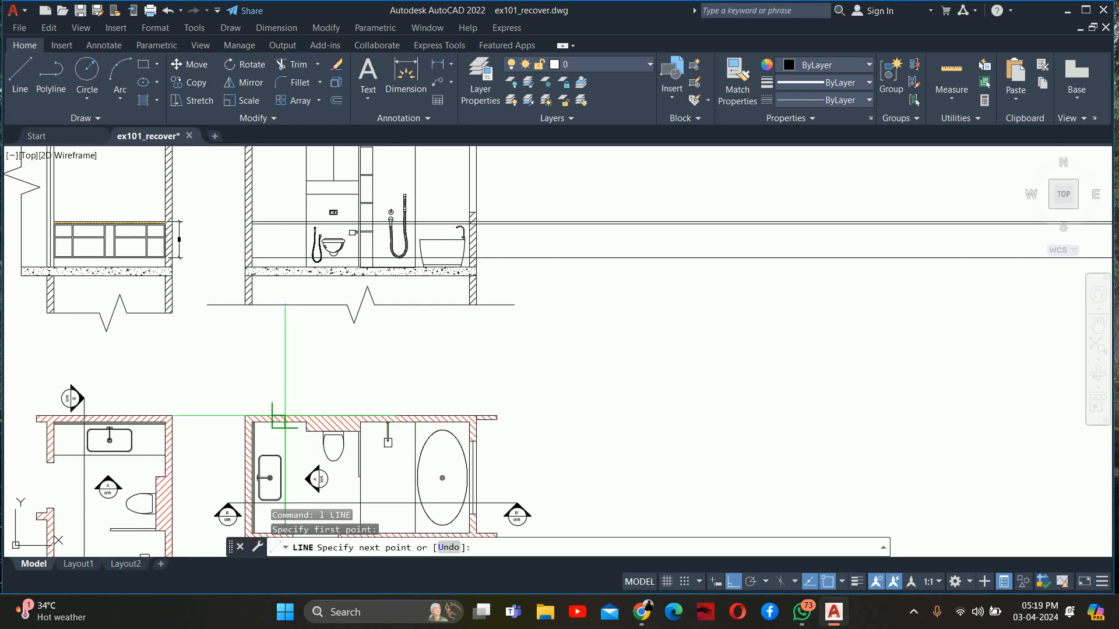
pyautogui.click(285, 191)
pyautogui.press('Escape')
pyautogui.press('Escape')
pyautogui.press('Escape')
# Trim the two upper projection lines beyond the vanity's front line, and the vertical line above the counter top
pyautogui.scroll(5, 288, 191)
pyautogui.moveTo(302, 228); pyautogui.dragTo(425, 214, button='middle')
pyautogui.scroll(2, 379, 233)
pyautogui.write('tr')
pyautogui.press('Return')
pyautogui.click(387, 254)
pyautogui.scroll(2, 387, 255)
pyautogui.moveTo(387, 262)
pyautogui.mouseDown(button='middle')
pyautogui.moveTo(866, 270)
pyautogui.moveTo(1005, 250)
pyautogui.mouseUp(button='middle')
pyautogui.scroll(2, 1045, 344)
pyautogui.moveTo(1002, 330); pyautogui.dragTo(955, 266, button='middle')
pyautogui.click(960, 268)
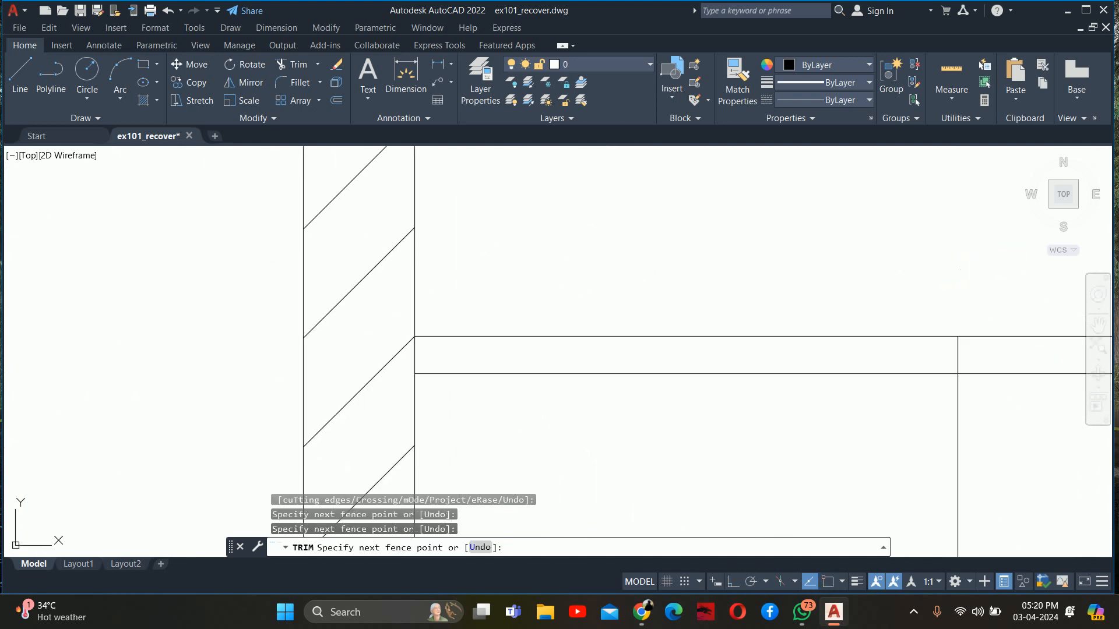
pyautogui.click(990, 401)
pyautogui.moveTo(990, 403)
pyautogui.mouseDown(button='middle')
pyautogui.moveTo(868, 402)
pyautogui.moveTo(687, 257)
pyautogui.moveTo(597, 237)
pyautogui.moveTo(560, 627)
pyautogui.mouseUp(button='middle')
# Trim the vertical line below the cabinet's bottom and the bottom projection line beyond the vanity's front
pyautogui.scroll(-2, 815, 258)
pyautogui.scroll(3, 824, 424)
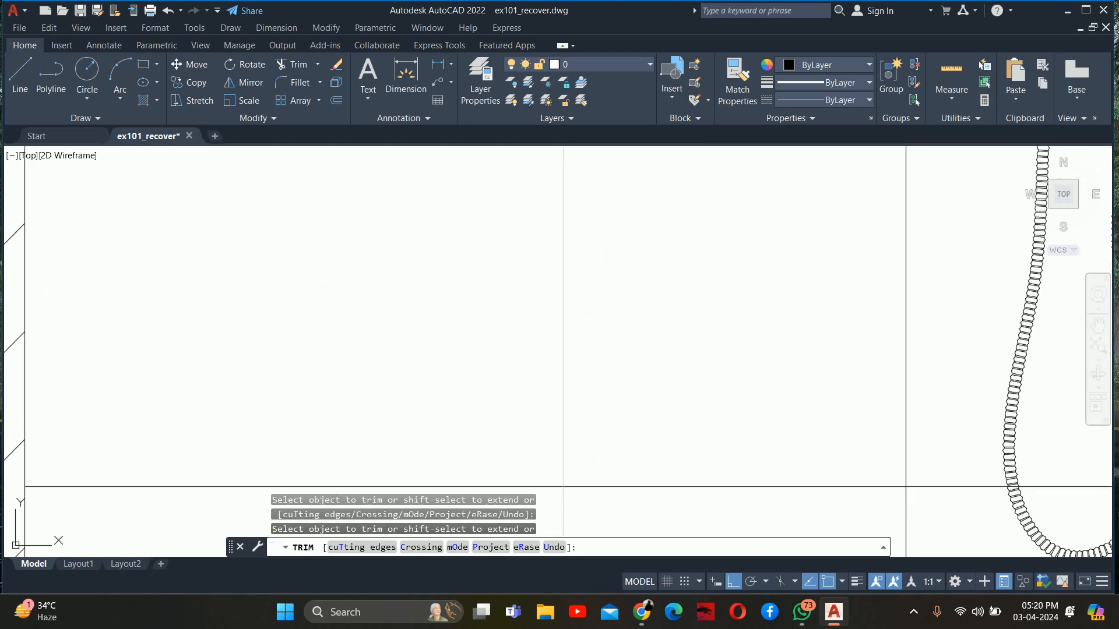
pyautogui.scroll(-2, 574, 462)
pyautogui.scroll(-2, 563, 402)
pyautogui.scroll(2, 557, 426)
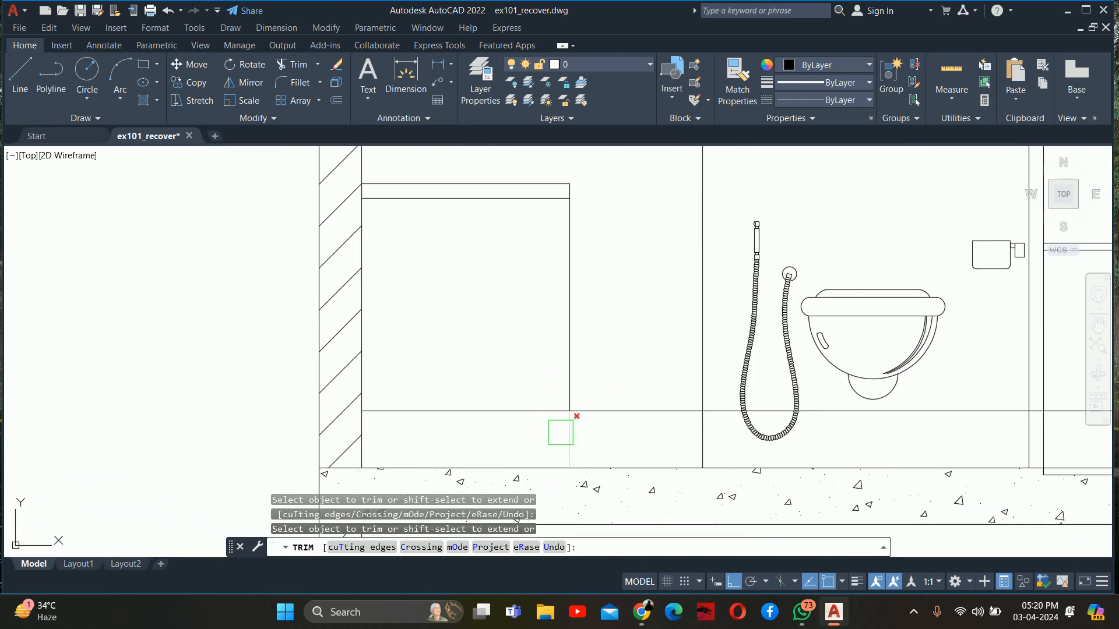
pyautogui.scroll(3, 561, 432)
pyautogui.moveTo(560, 429)
pyautogui.mouseDown(button='middle')
pyautogui.moveTo(600, 455)
pyautogui.moveTo(870, 487)
pyautogui.mouseUp(button='middle')
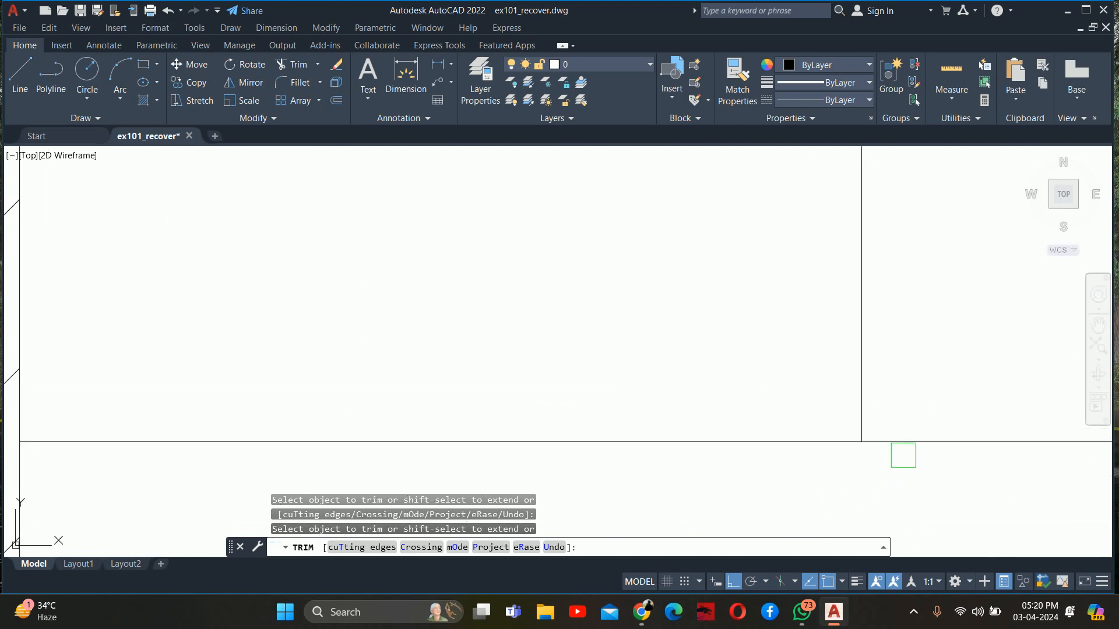
pyautogui.press('Escape')
pyautogui.press('Escape')
pyautogui.press('Escape')
pyautogui.press('Escape')
# Offset the vanity's front vertical line 2" inward, towards the wall
pyautogui.scroll(-5, 901, 436)
pyautogui.moveTo(790, 385); pyautogui.dragTo(720, 385, button='middle')
pyautogui.scroll(2, 775, 368)
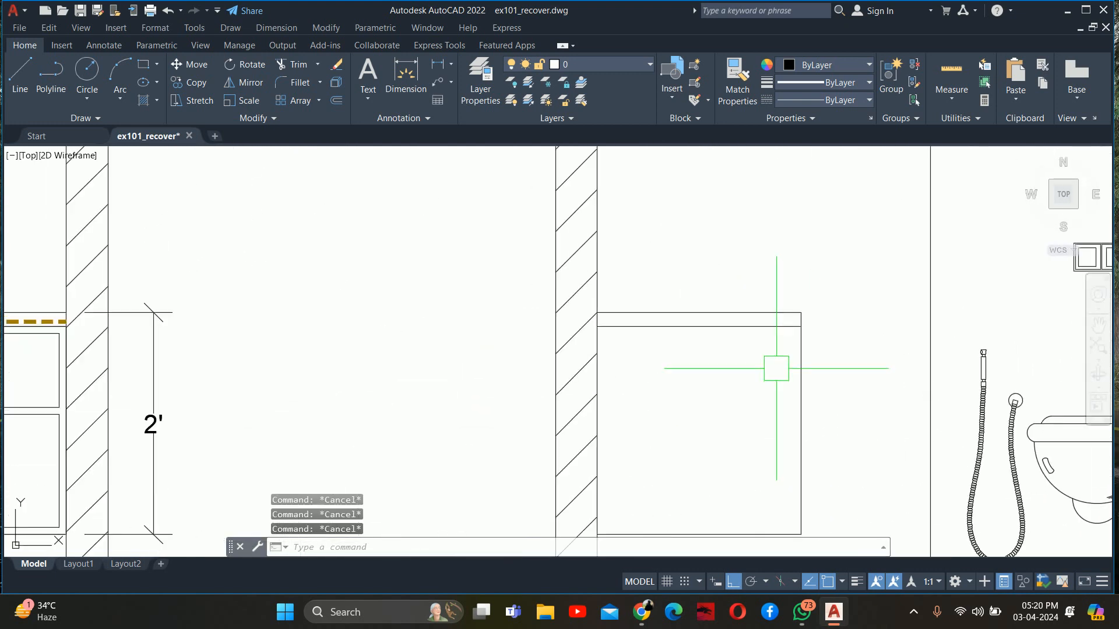
pyautogui.write('o')
pyautogui.press('Return')
pyautogui.write('2')
pyautogui.press('Return')
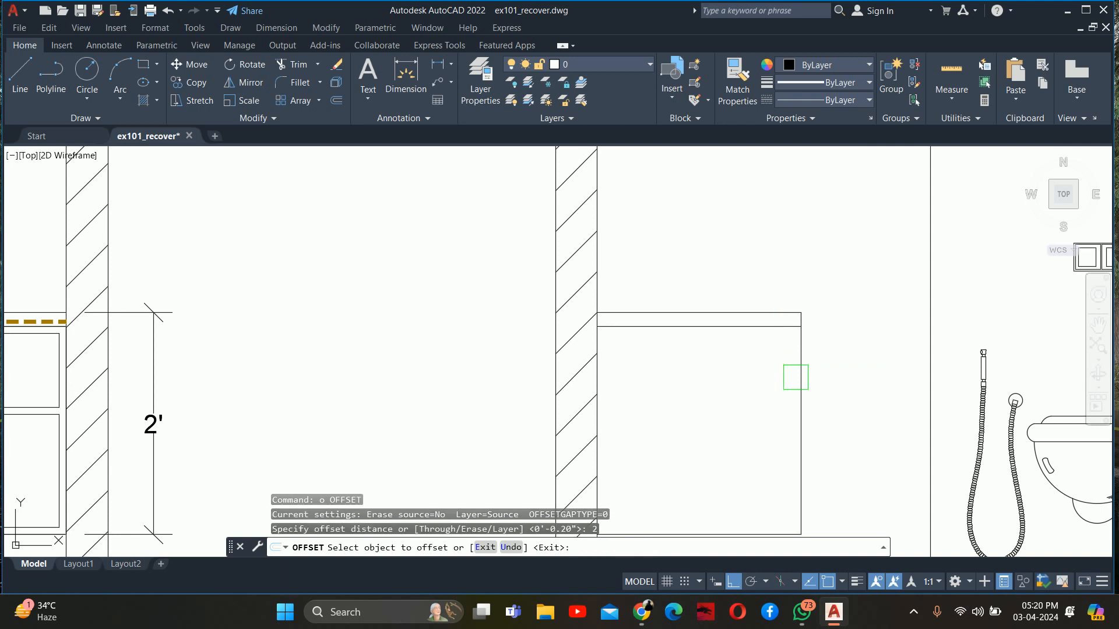
pyautogui.click(799, 376)
pyautogui.click(756, 376)
pyautogui.press('Escape')
# Trim the vanity's outer front line below the counter so the counter overhangs the cabinet
pyautogui.write('tr')
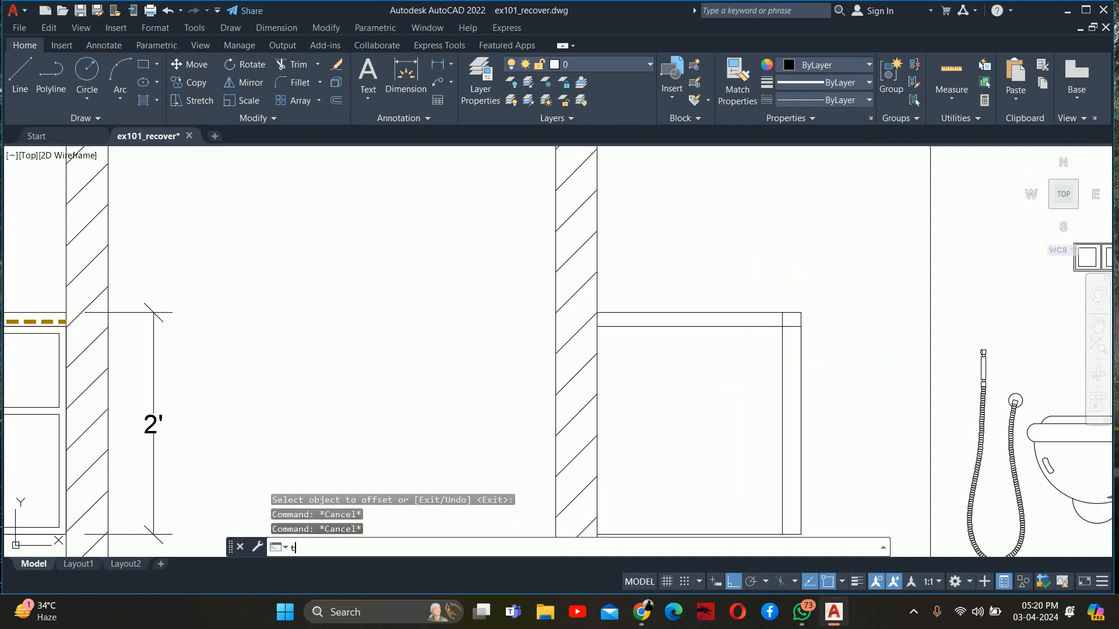
pyautogui.press('Return')
pyautogui.scroll(5, 802, 328)
pyautogui.click(765, 304)
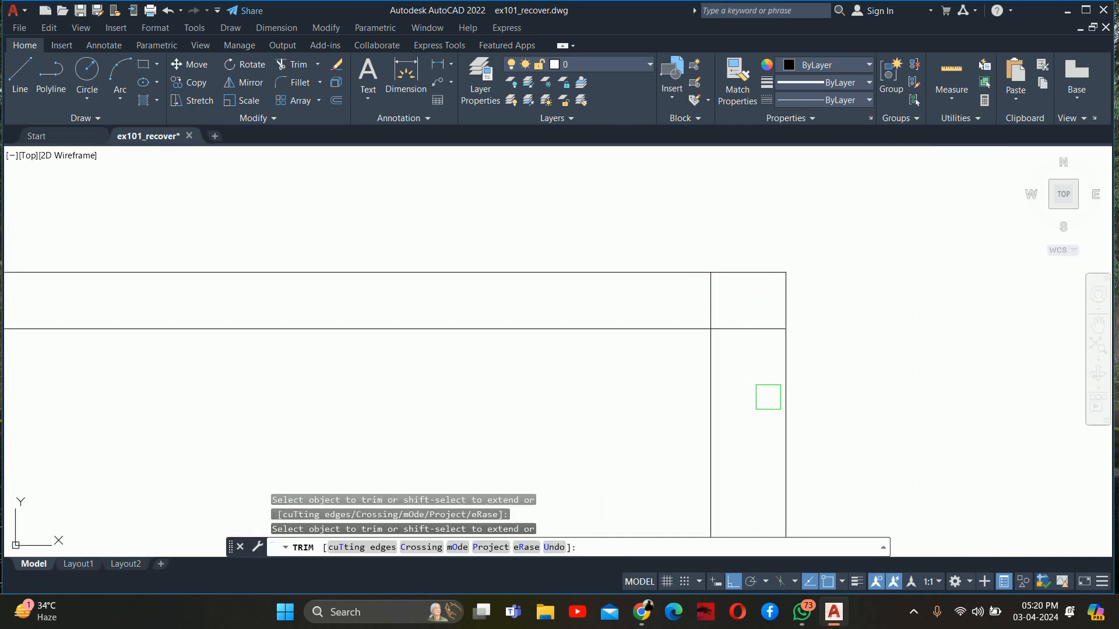
pyautogui.press('Escape')
# Measure the thickness of the counter's front edge with a linear dimension, without placing it
pyautogui.write('dli')
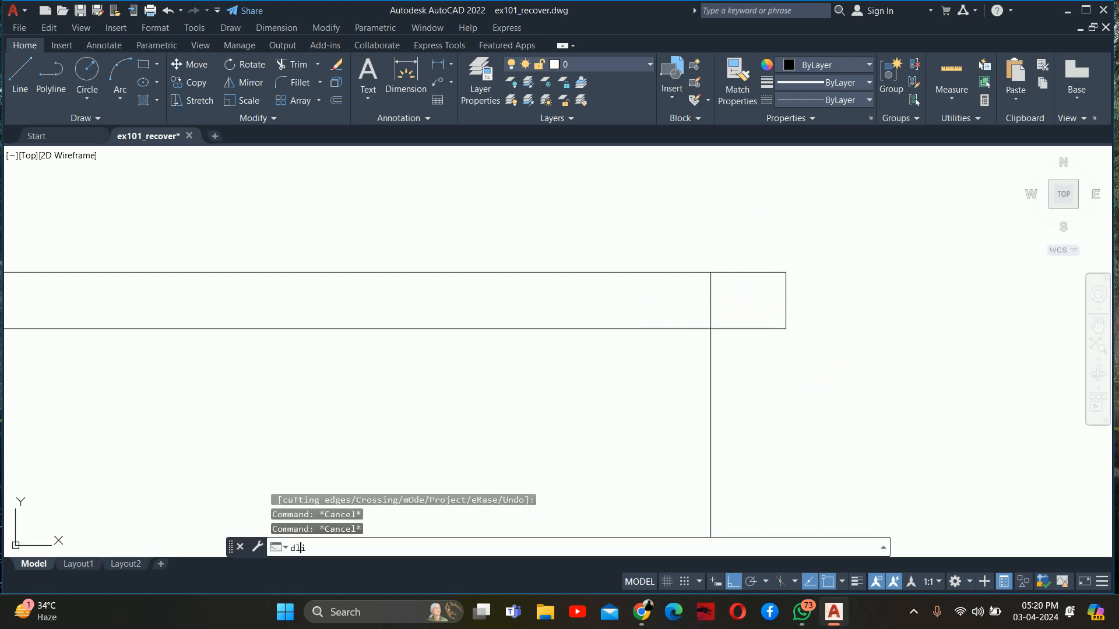
pyautogui.press('Return')
pyautogui.press('Return')
pyautogui.click(777, 302)
pyautogui.scroll(-2, 848, 305)
pyautogui.moveTo(809, 305); pyautogui.dragTo(709, 315, button='middle')
pyautogui.press('Escape')
pyautogui.press('Escape')
pyautogui.press('Escape')
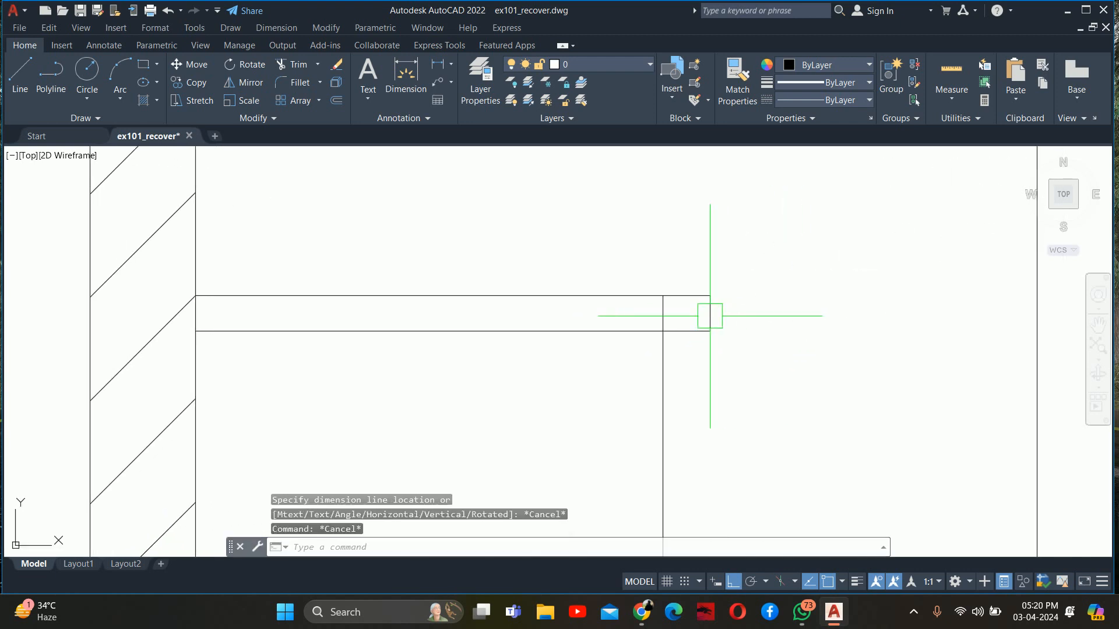
# Offset the counter's underside line 0.75" upward
pyautogui.write('o')
pyautogui.press('Return')
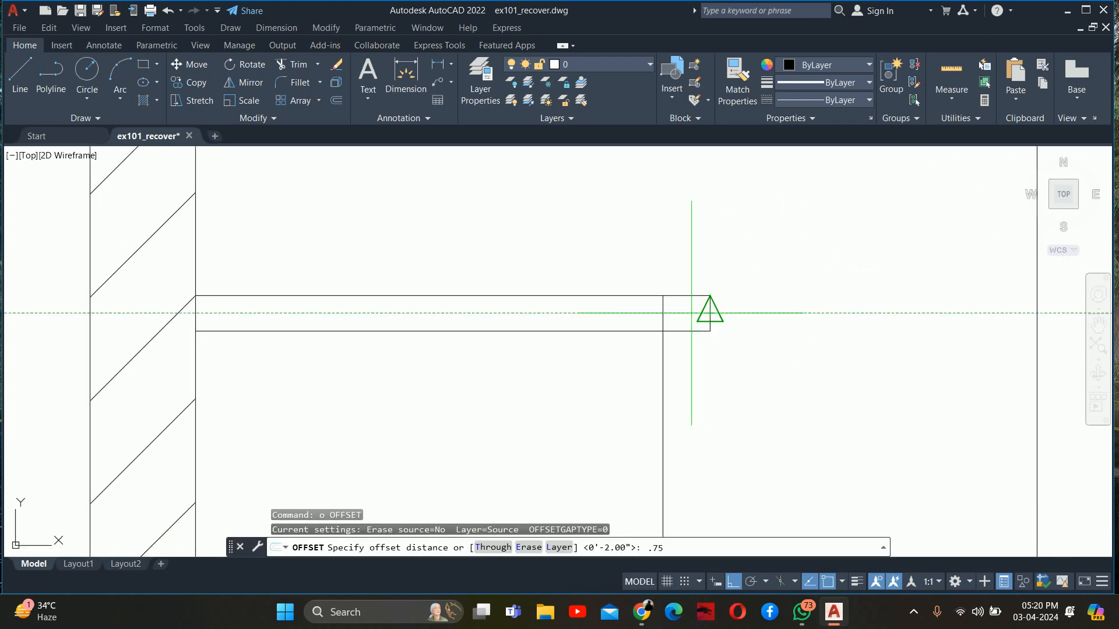
pyautogui.write('.75')
pyautogui.press('Return')
pyautogui.scroll(3, 691, 313)
pyautogui.click(680, 347)
pyautogui.click(676, 301)
pyautogui.press('Escape')
pyautogui.press('Escape')
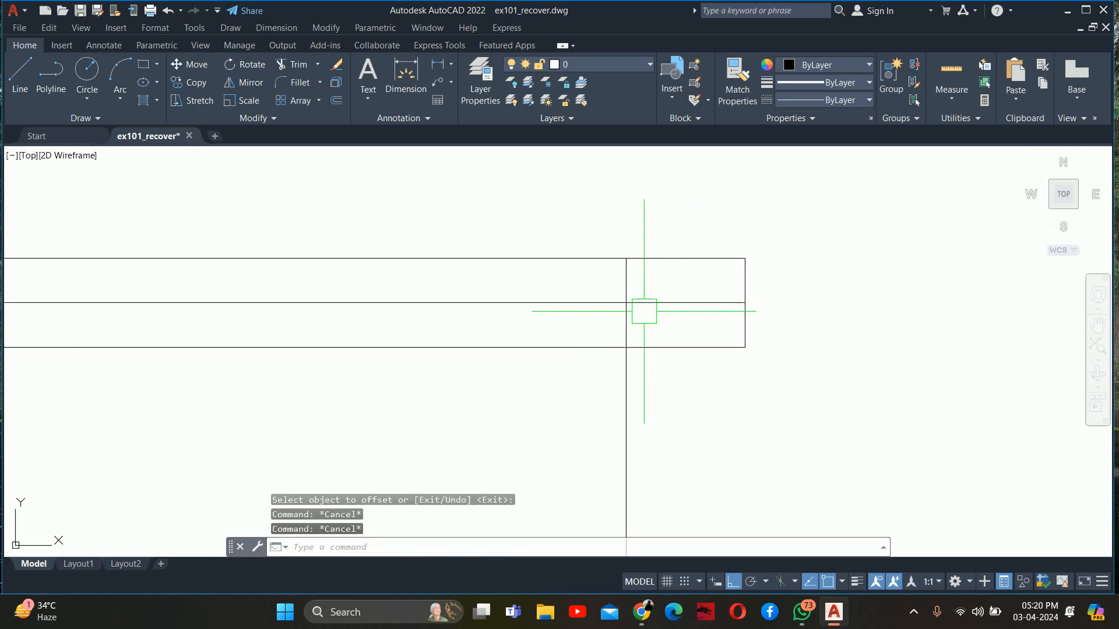
# Trim the counter's lower line inside the cabinet and the cabinet's vertical line above the slab, leaving a front lip
pyautogui.moveTo(644, 311); pyautogui.dragTo(577, 296, button='middle')
pyautogui.write('tr')
pyautogui.press('Return')
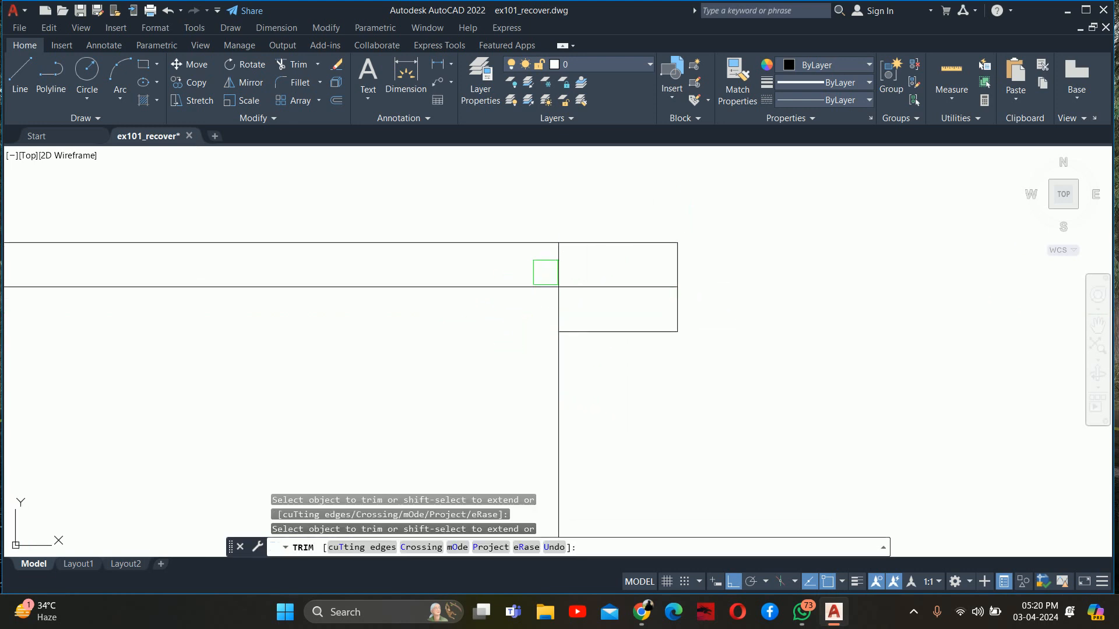
pyautogui.press('Escape')
# Offset the cabinet's front vertical line 0.75" outward beneath the counter's front lip
pyautogui.write('o')
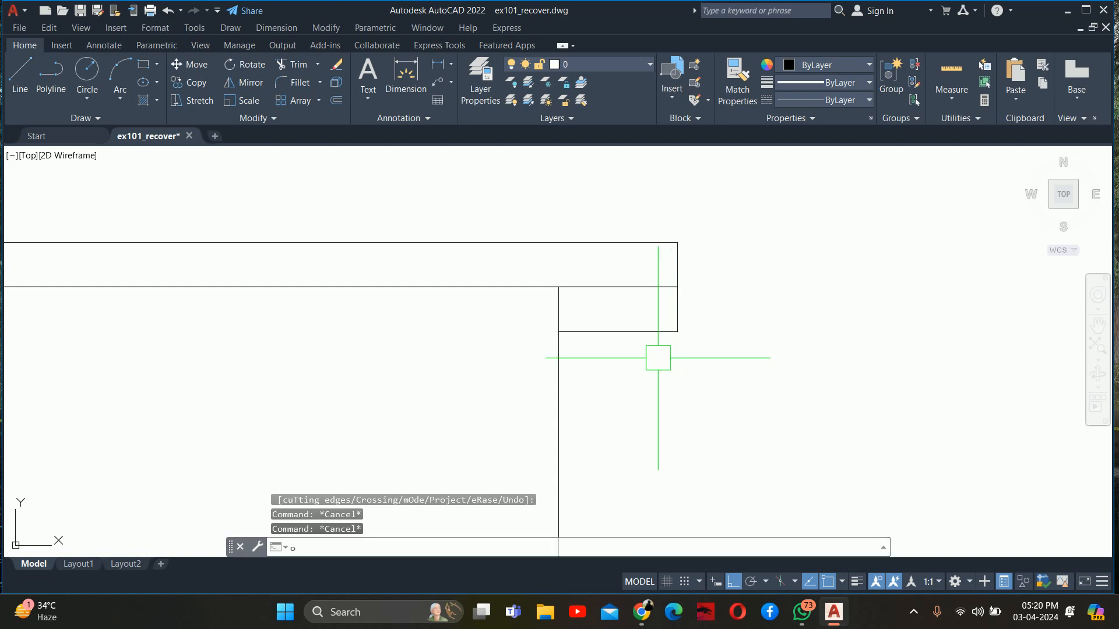
pyautogui.press('Return')
pyautogui.press('Return')
pyautogui.click(559, 380)
pyautogui.click(641, 381)
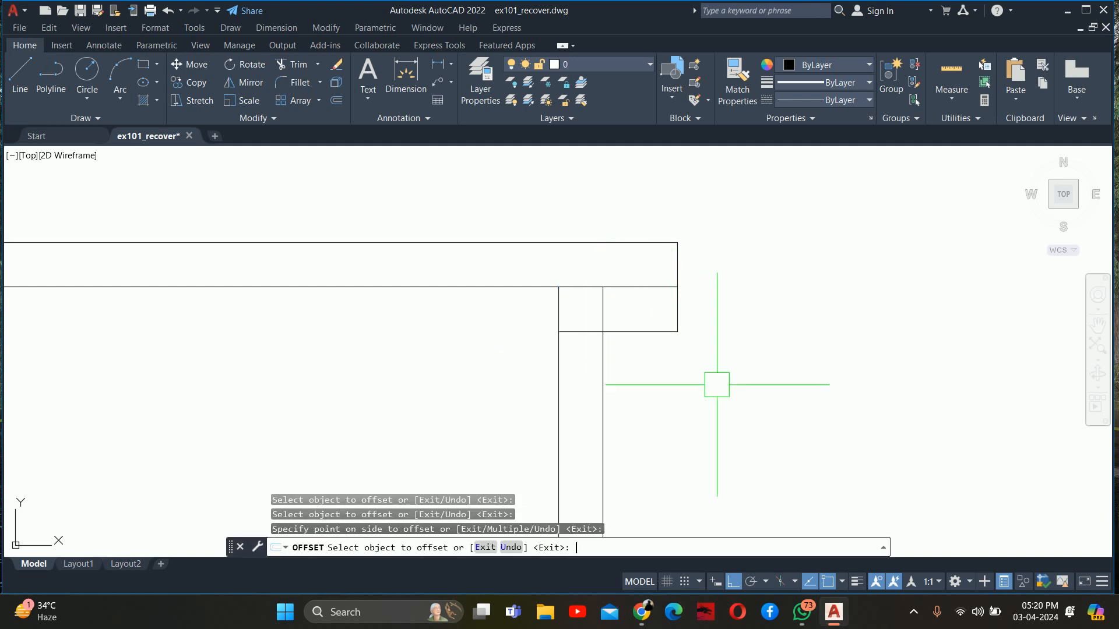
pyautogui.press('Escape')
# Erase the 0.75" offset copy of the cabinet's front line
pyautogui.press('Return')
pyautogui.press('Return')
pyautogui.click(609, 378)
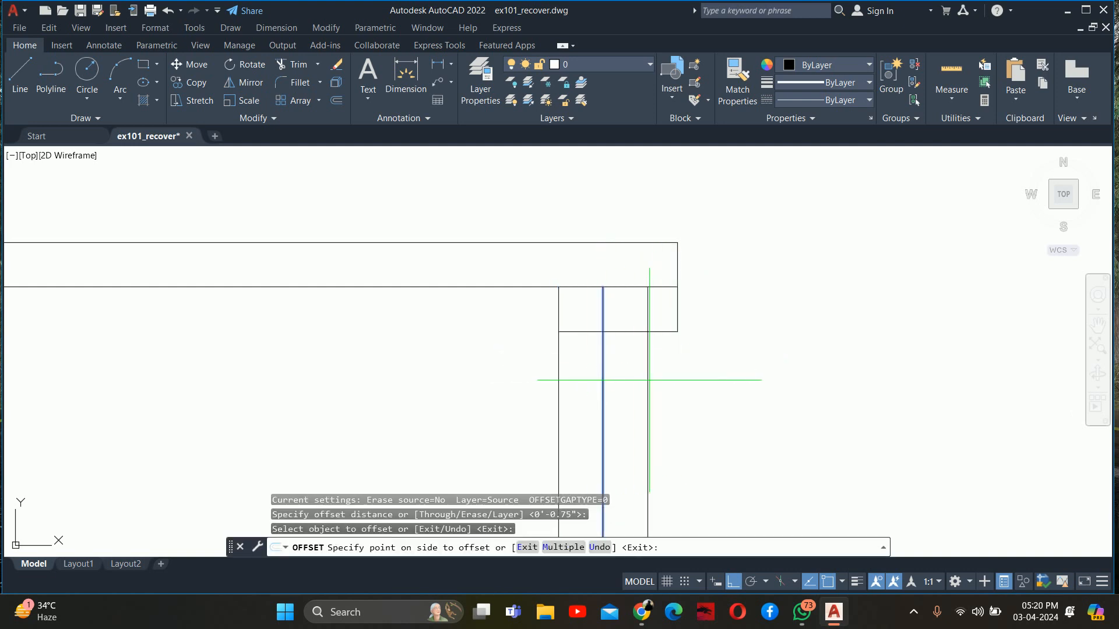
pyautogui.press('Escape')
pyautogui.press('Return')
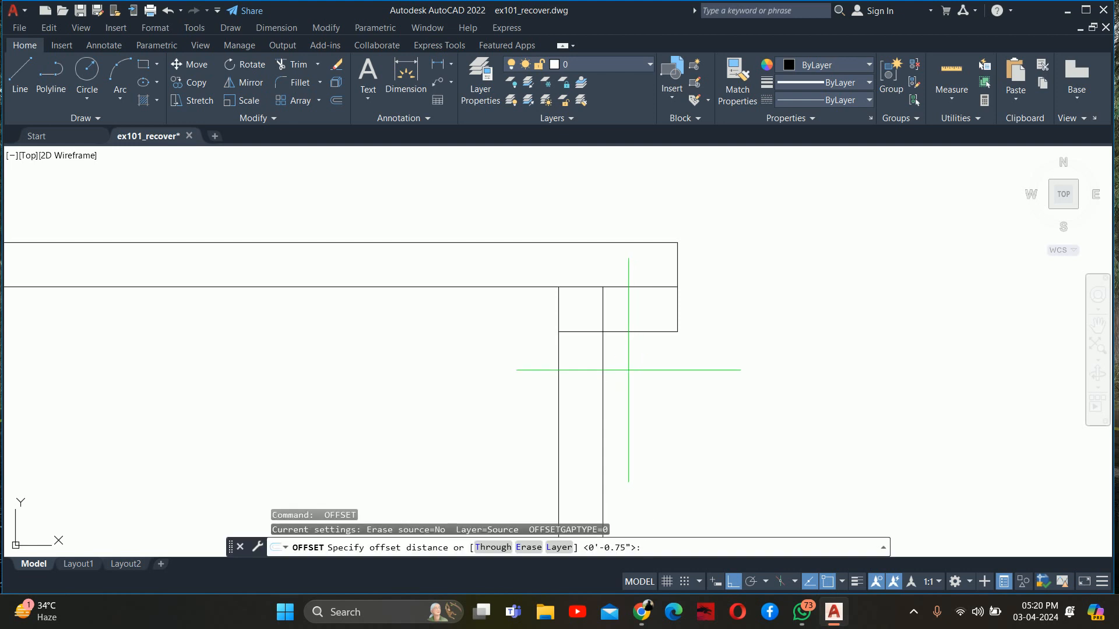
pyautogui.press('Escape')
pyautogui.click(606, 373)
pyautogui.press('Delete')
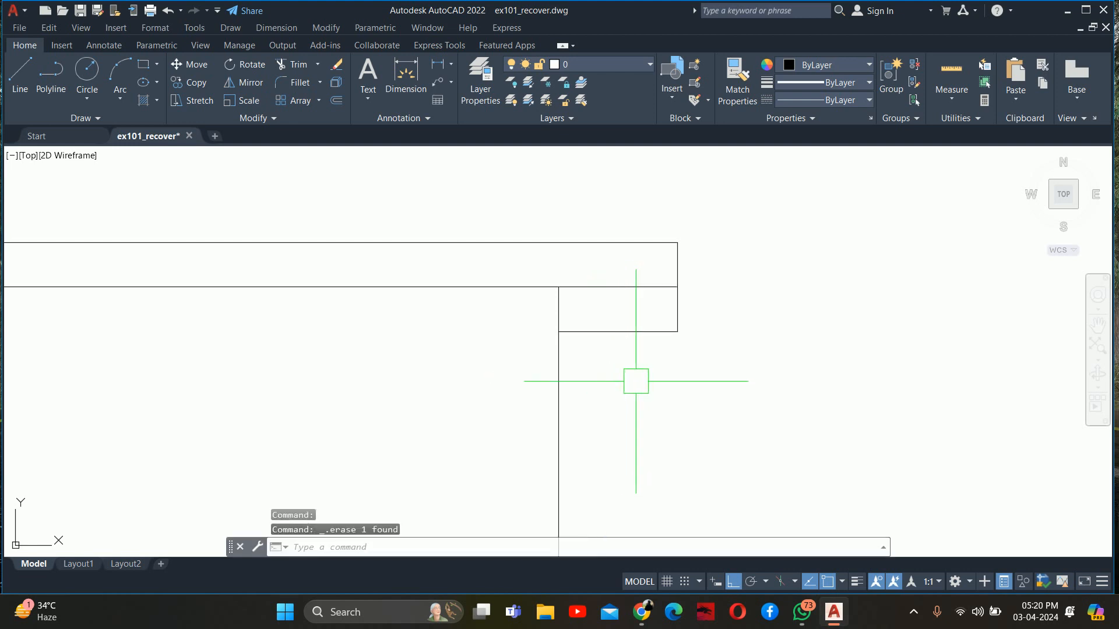
# Offset the cabinet's front vertical line 1" outward beneath the counter's front lip
pyautogui.write('o')
pyautogui.press('Return')
pyautogui.write('1')
pyautogui.press('Return')
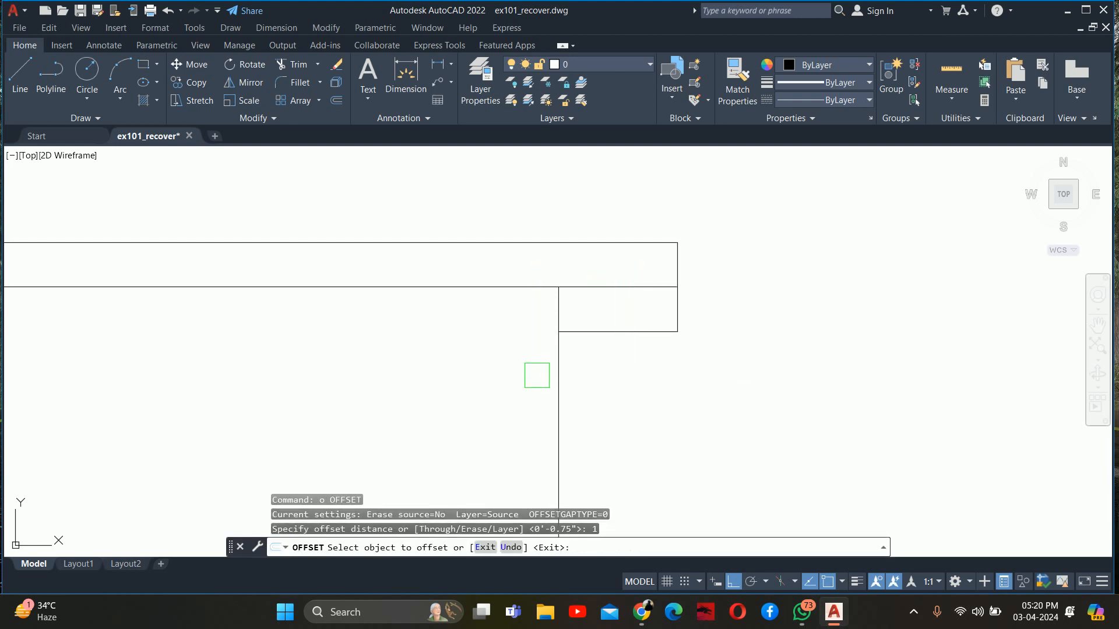
pyautogui.click(558, 373)
pyautogui.click(615, 374)
pyautogui.press('Return')
pyautogui.press('Return')
pyautogui.press('Escape')
# Trim the offset line below the front lip and the lip's inner part, leaving a 1" wide lip clear of the cabinet
pyautogui.write('tr')
pyautogui.press('Return')
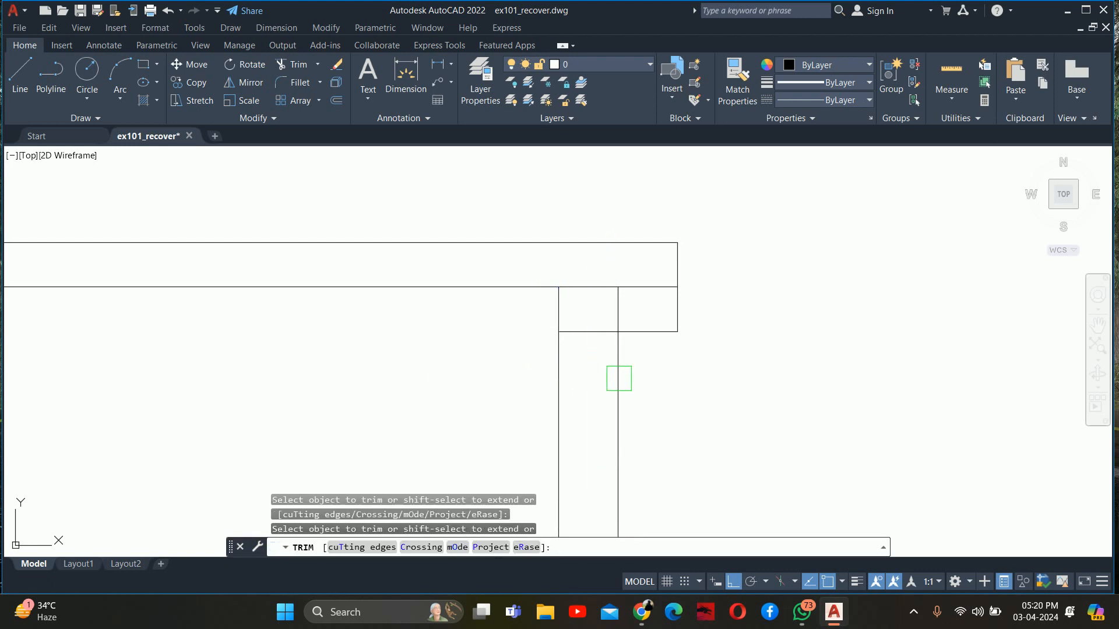
pyautogui.scroll(-6, 592, 337)
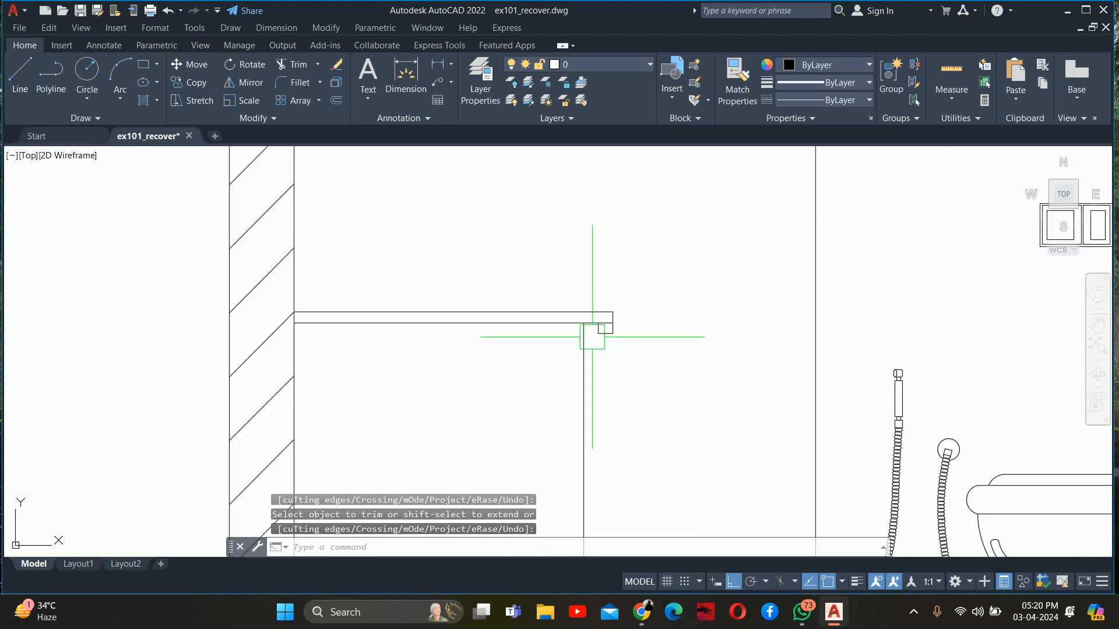
pyautogui.press('Escape')
pyautogui.press('Escape')
pyautogui.press('Escape')
pyautogui.scroll(-2, 539, 327)
pyautogui.moveTo(544, 351)
pyautogui.mouseDown(button='middle')
pyautogui.moveTo(545, 243)
pyautogui.moveTo(582, 309)
pyautogui.mouseUp(button='middle')
pyautogui.write('tr')
pyautogui.press('Return')
pyautogui.press('Escape')
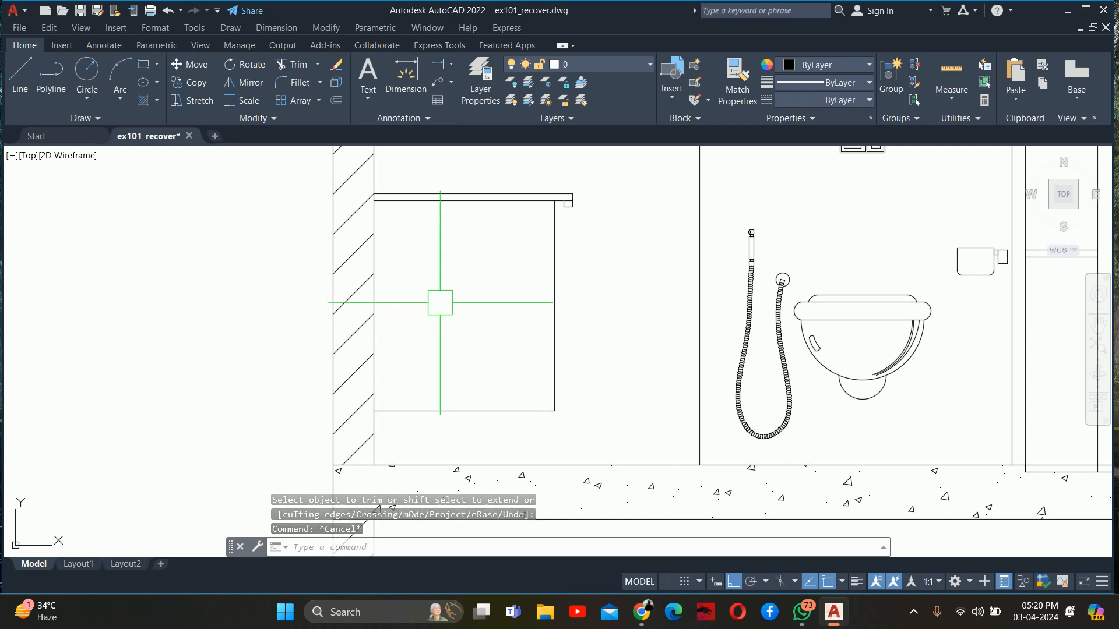
# Compare the vanity's side profile with the neighbouring cabinet elevation and the plans below
pyautogui.scroll(4, 440, 303)
pyautogui.moveTo(442, 232); pyautogui.dragTo(372, 431, button='middle')
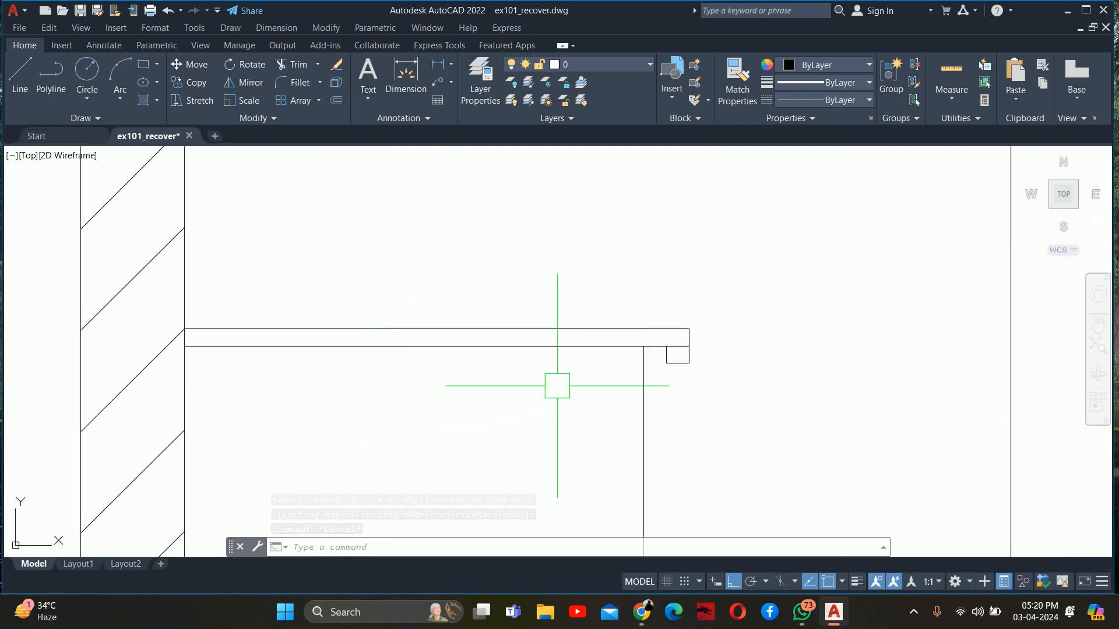
pyautogui.scroll(-5, 551, 385)
pyautogui.scroll(2, 551, 385)
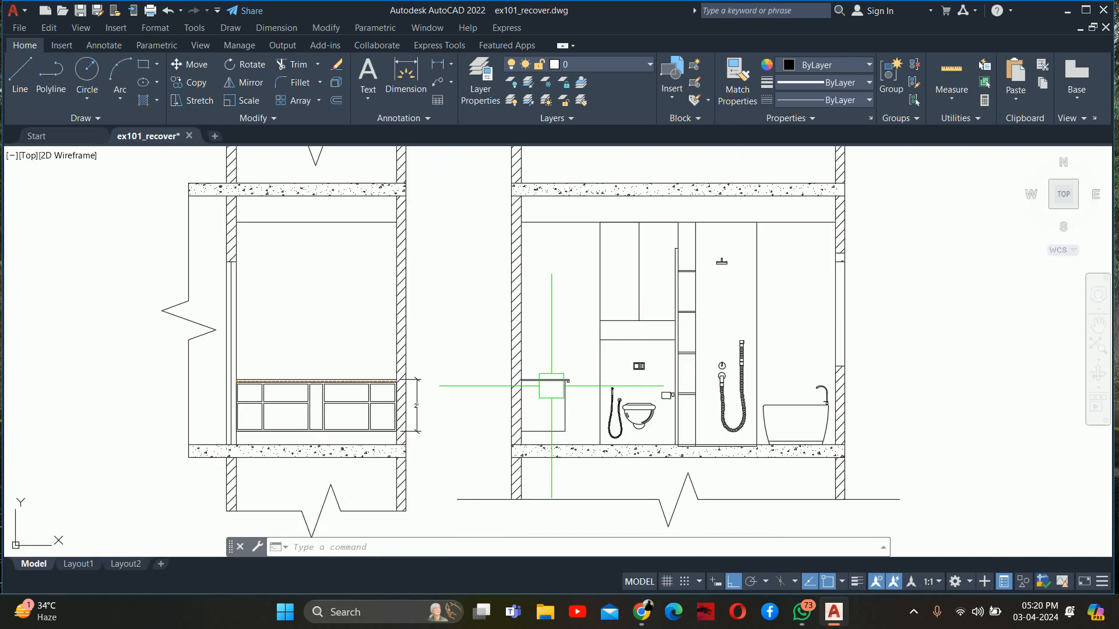
pyautogui.scroll(2, 557, 436)
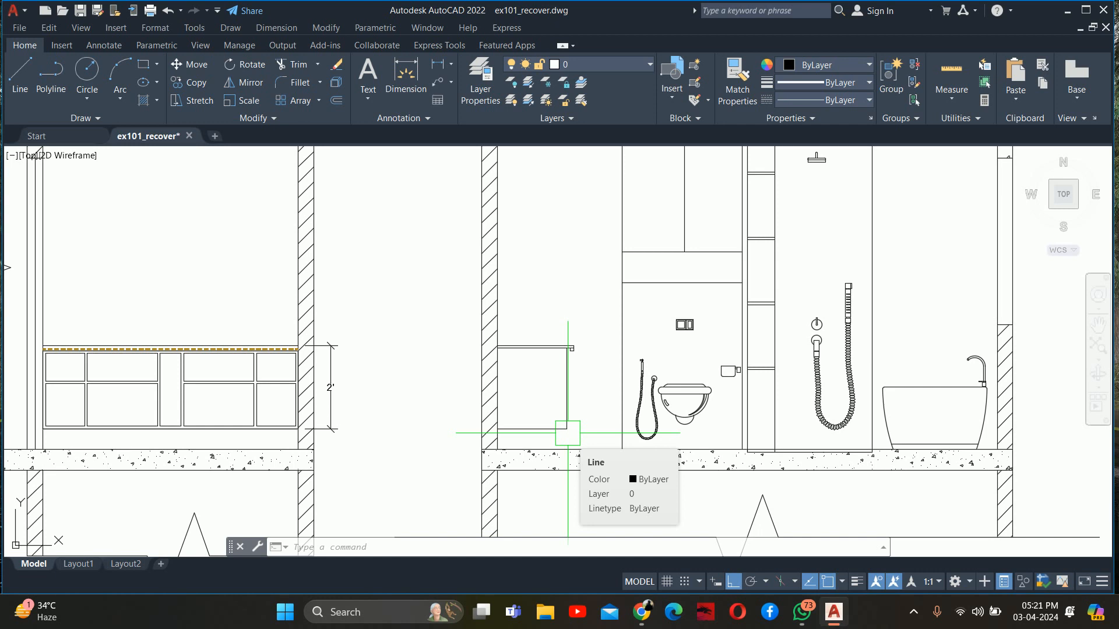
pyautogui.scroll(-5, 525, 420)
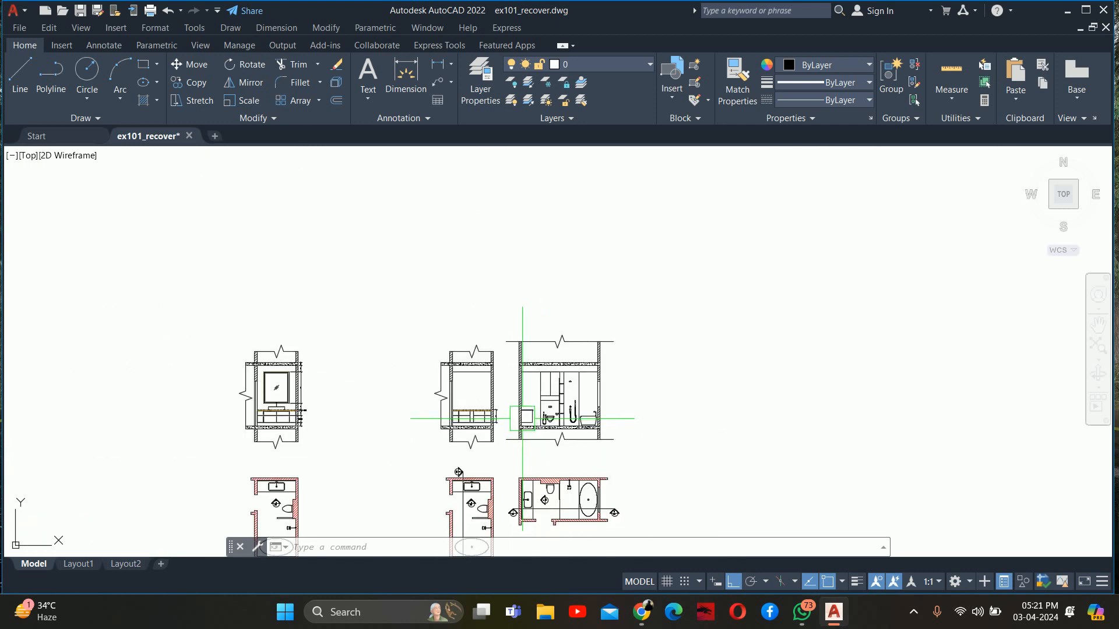
pyautogui.scroll(5, 466, 497)
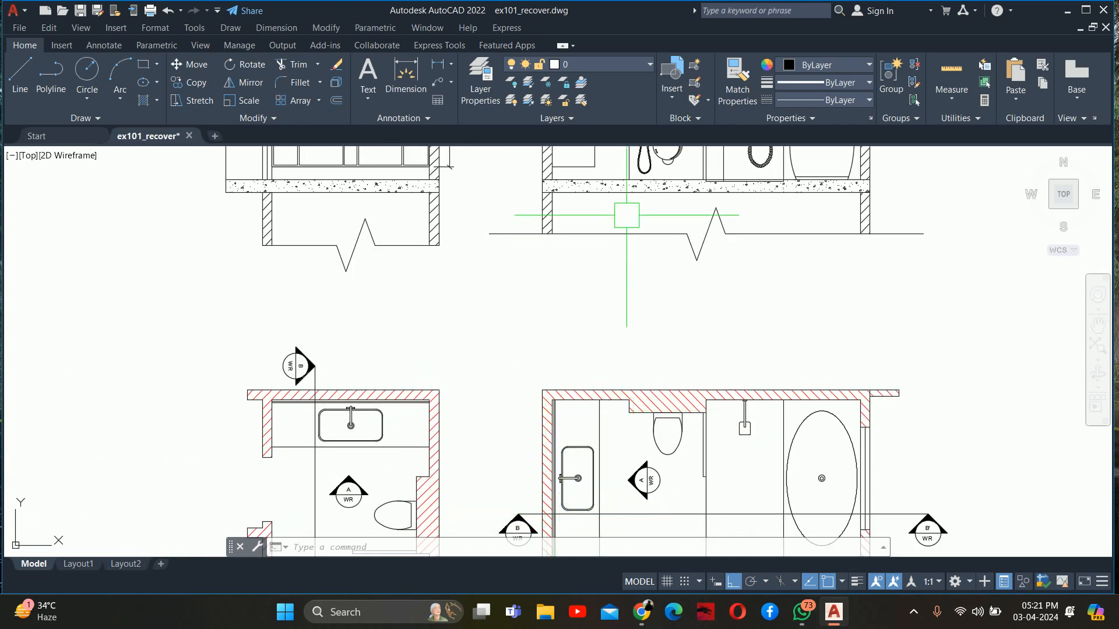
pyautogui.scroll(-2, 627, 215)
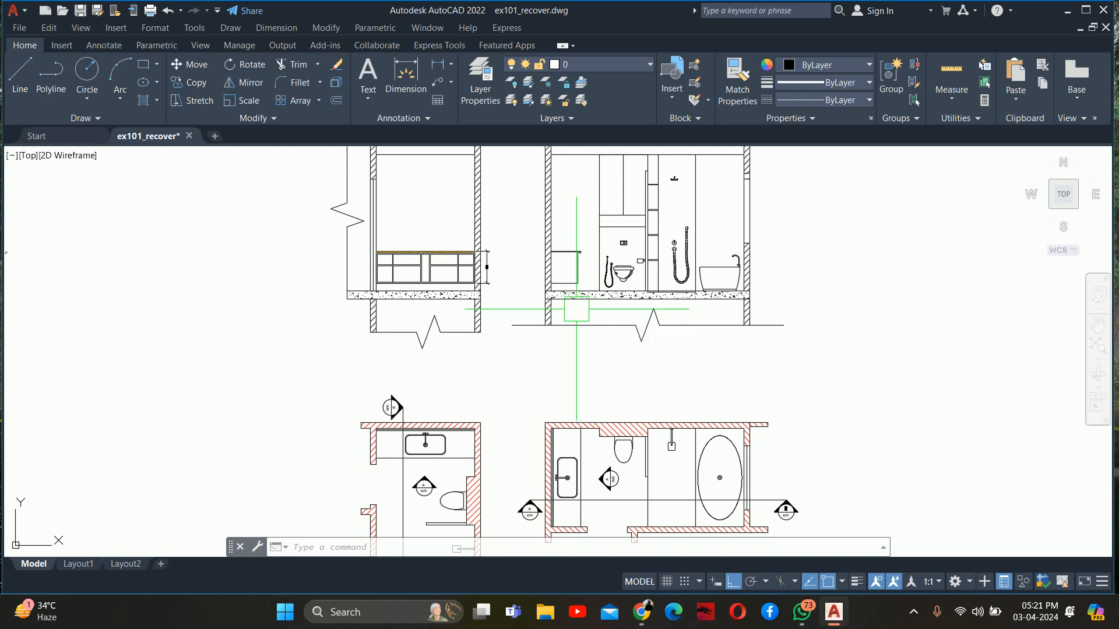
pyautogui.scroll(4, 579, 309)
pyautogui.press('Escape')
pyautogui.press('Escape')
pyautogui.press('Escape')
pyautogui.scroll(2, 588, 246)
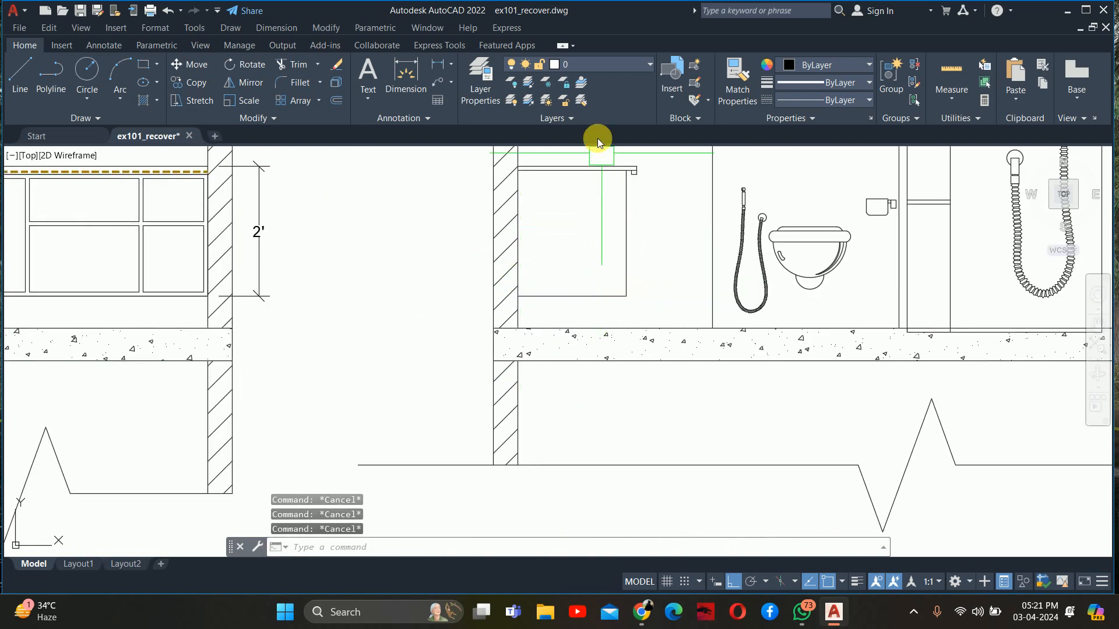
# Offset the counter's underside 0.75" downward twice in succession and the cabinet's front line 0.75" inward
pyautogui.write('O')
pyautogui.press('Return')
pyautogui.moveTo(602, 171); pyautogui.dragTo(602, 249, button='middle')
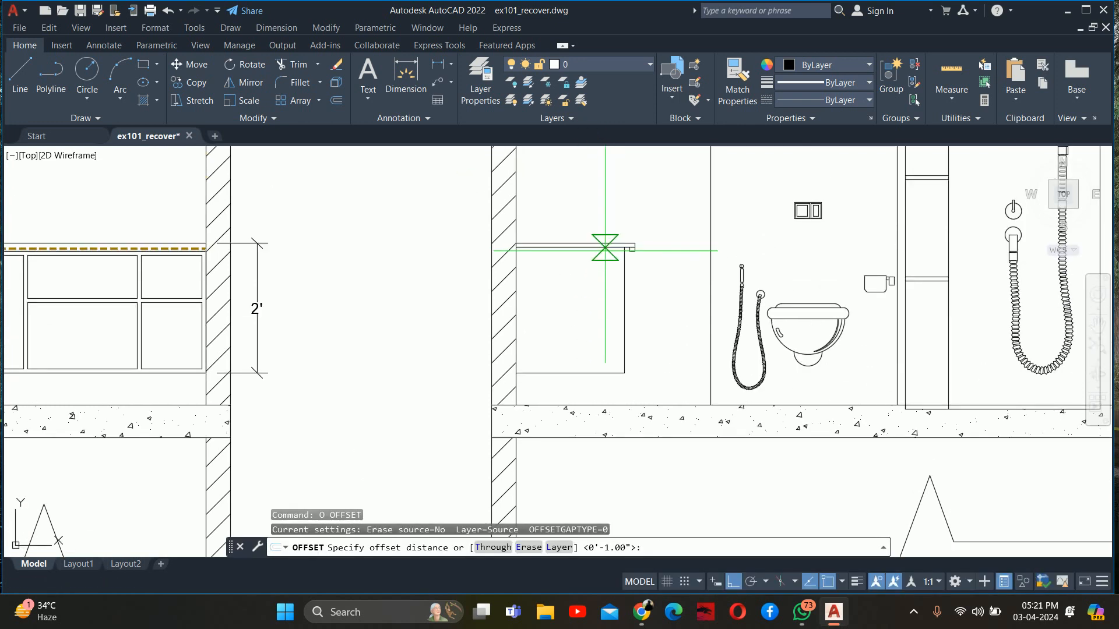
pyautogui.write('.75')
pyautogui.press('Return')
pyautogui.scroll(4, 600, 248)
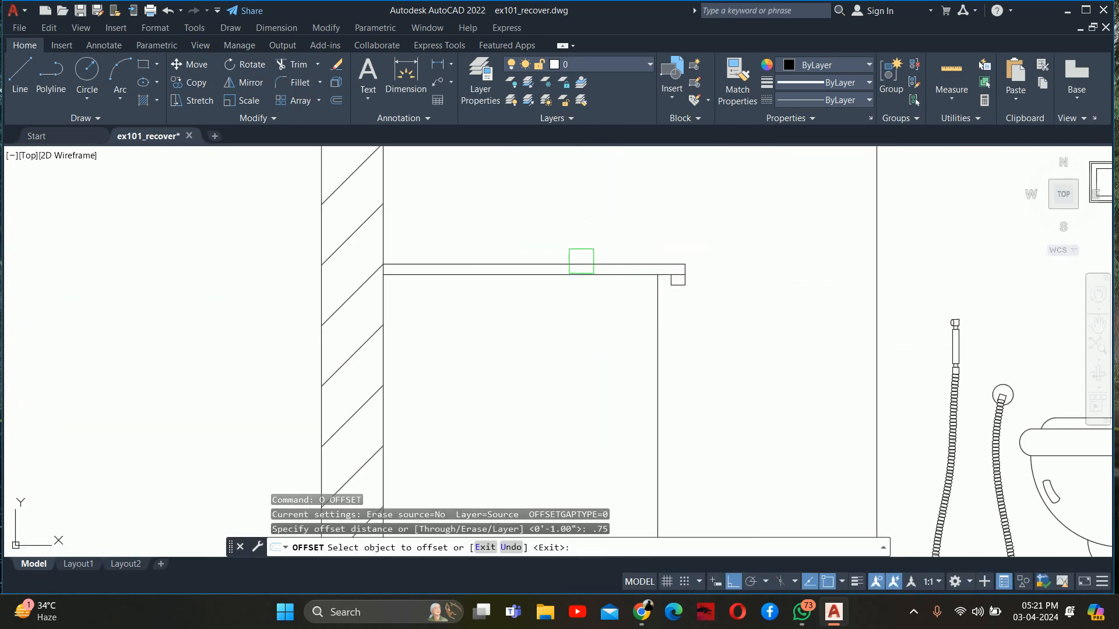
pyautogui.click(574, 274)
pyautogui.click(568, 300)
pyautogui.scroll(3, 577, 291)
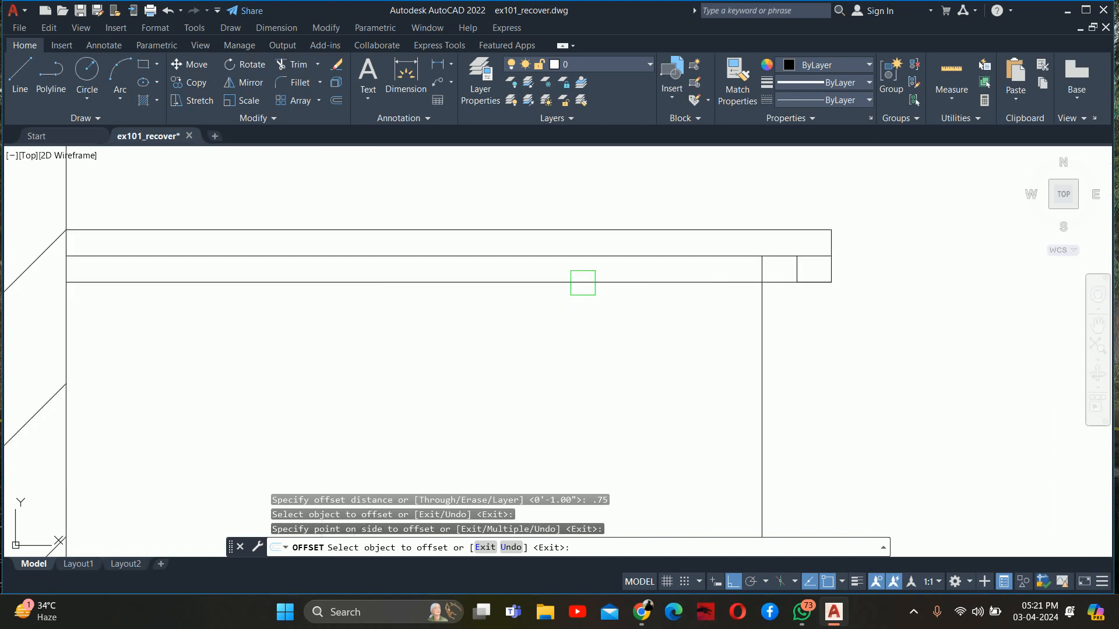
pyautogui.click(583, 282)
pyautogui.click(561, 336)
pyautogui.click(761, 341)
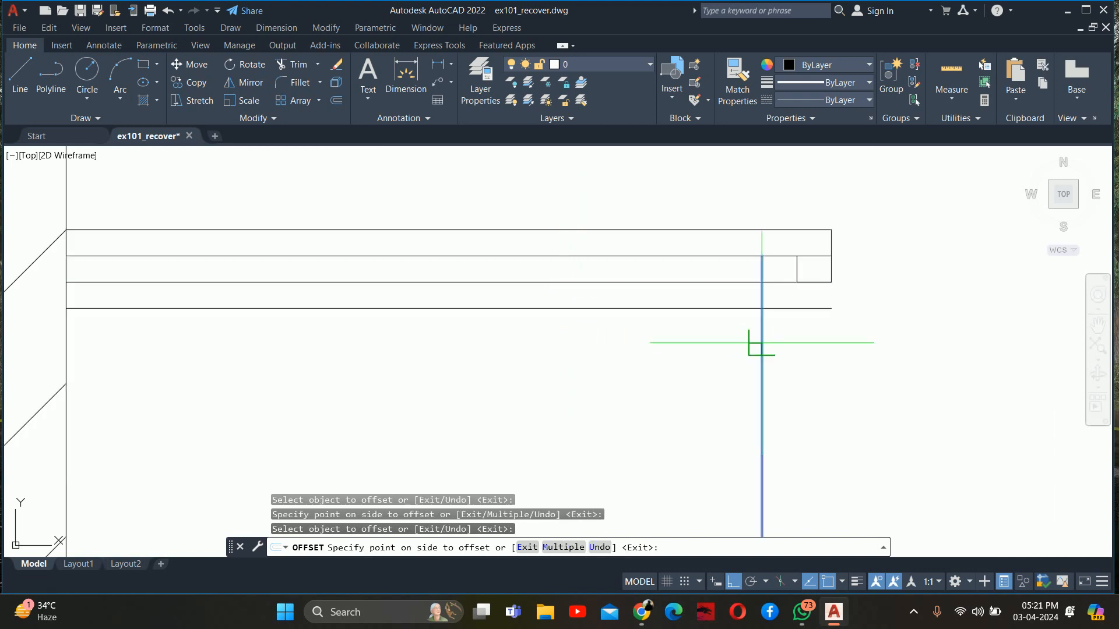
pyautogui.click(687, 350)
# Trim the offset lines under the counter into a top panel meeting a short front rail
pyautogui.press('Escape')
pyautogui.write('tr')
pyautogui.press('Return')
pyautogui.scroll(4, 816, 321)
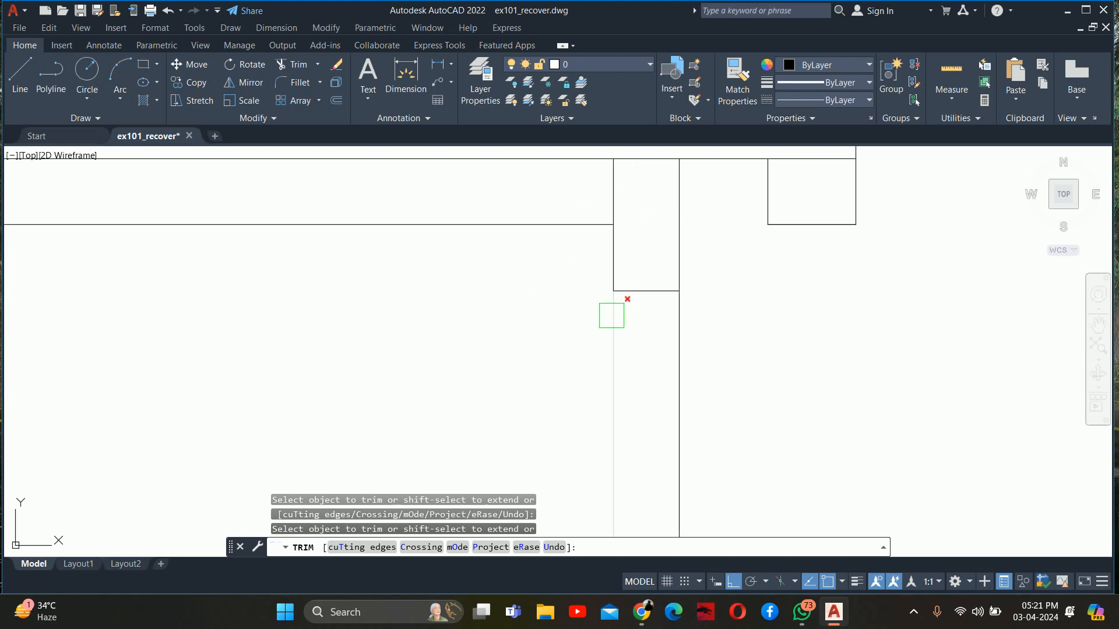
pyautogui.scroll(-4, 592, 313)
pyautogui.scroll(-2, 547, 320)
pyautogui.moveTo(549, 313); pyautogui.dragTo(623, 156, button='middle')
pyautogui.scroll(-2, 619, 169)
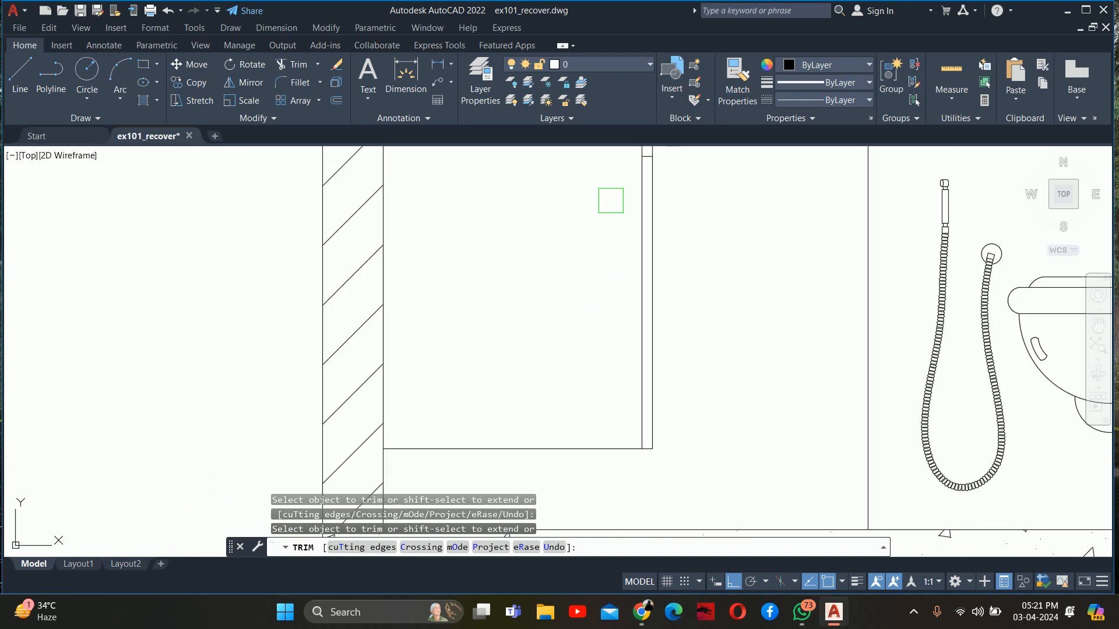
pyautogui.press('Escape')
pyautogui.press('Escape')
# Offset the cabinet's bottom line 0.75" upward to form the bottom panel
pyautogui.write('o')
pyautogui.press('Return')
pyautogui.press('Return')
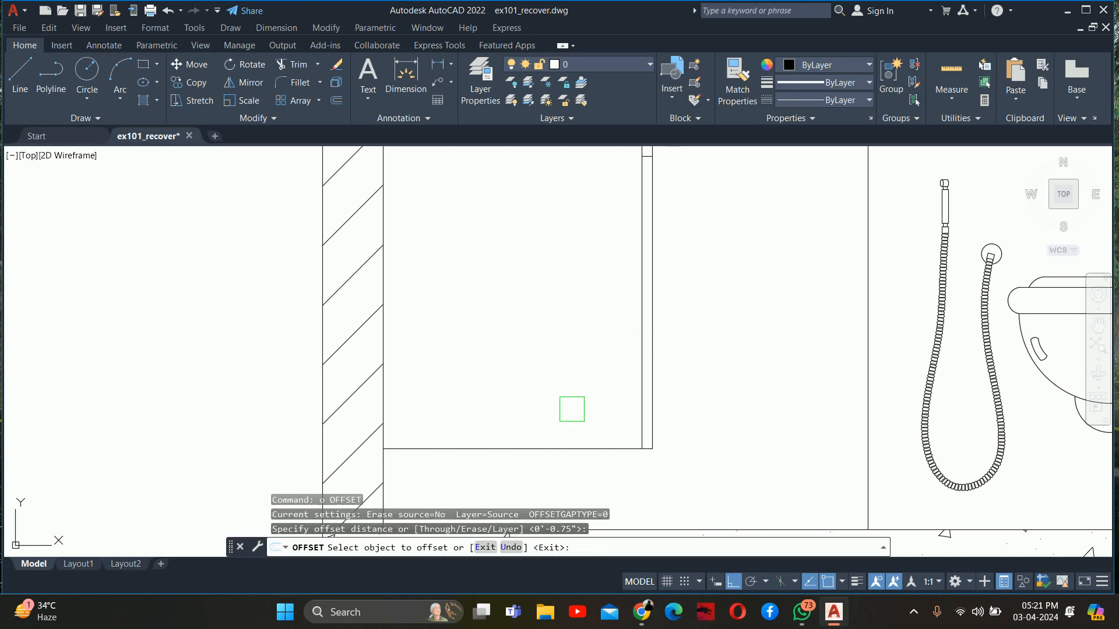
pyautogui.click(565, 450)
pyautogui.click(576, 431)
pyautogui.press('Escape')
pyautogui.press('Escape')
pyautogui.press('Escape')
# Trim the inner front line within the bottom panel so the panel runs through to the cabinet's front face
pyautogui.write('tr')
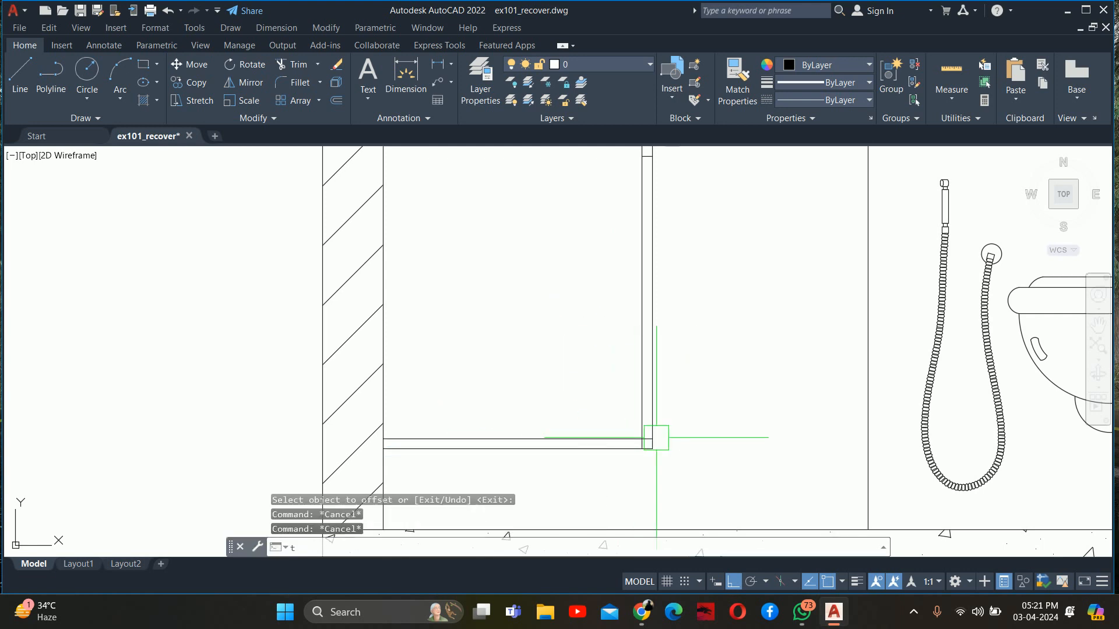
pyautogui.press('Return')
pyautogui.press('Return')
pyautogui.scroll(4, 657, 438)
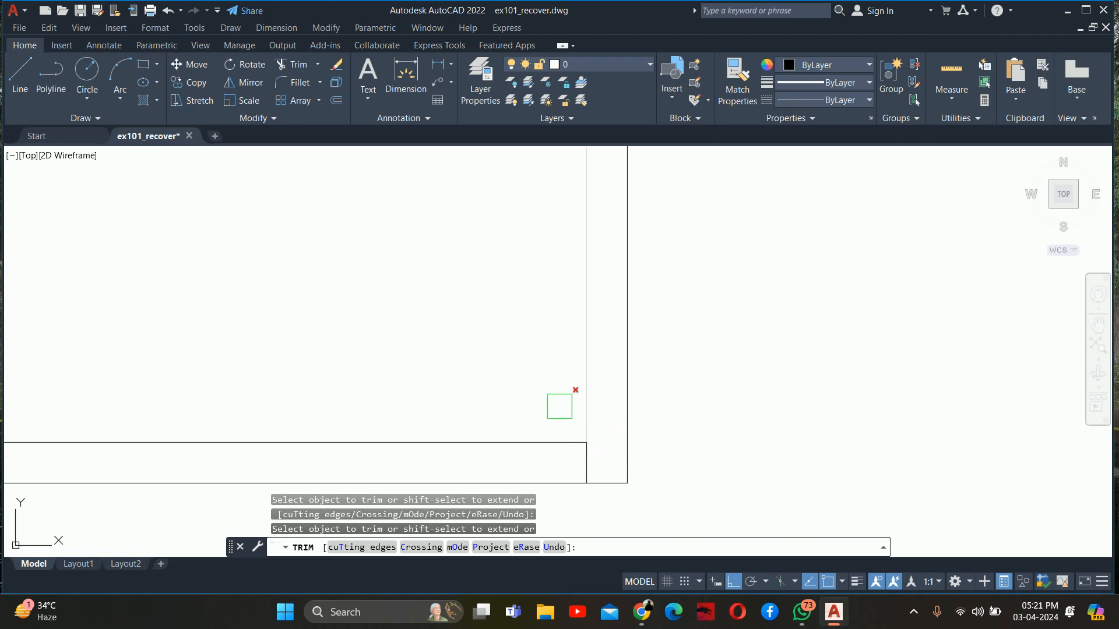
pyautogui.scroll(-5, 559, 406)
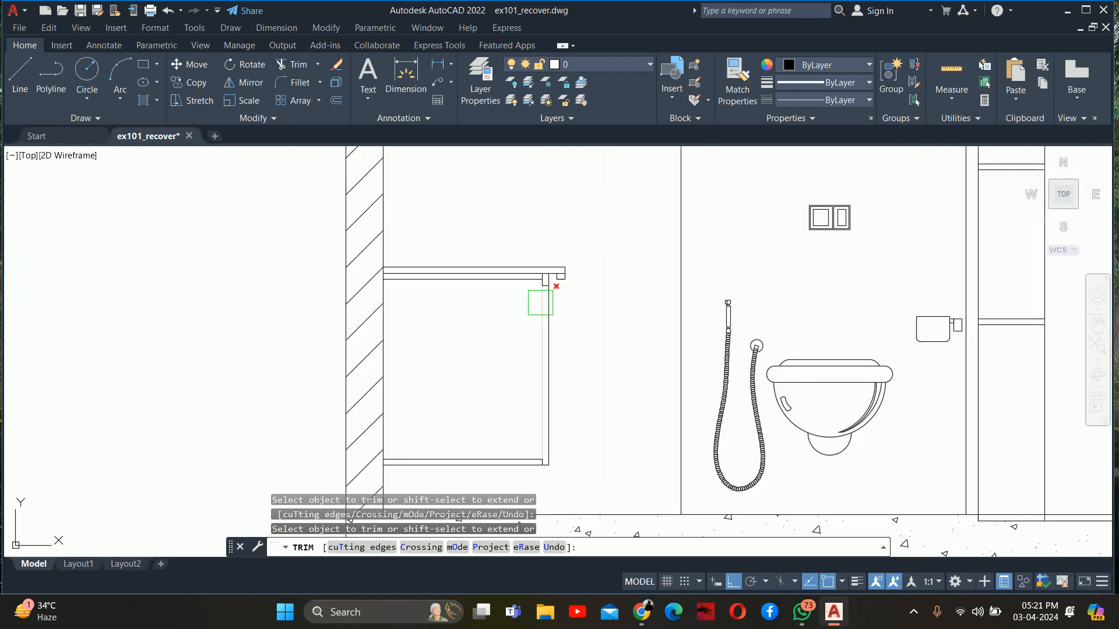
pyautogui.scroll(2, 540, 302)
pyautogui.scroll(-4, 539, 357)
pyautogui.scroll(6, 511, 325)
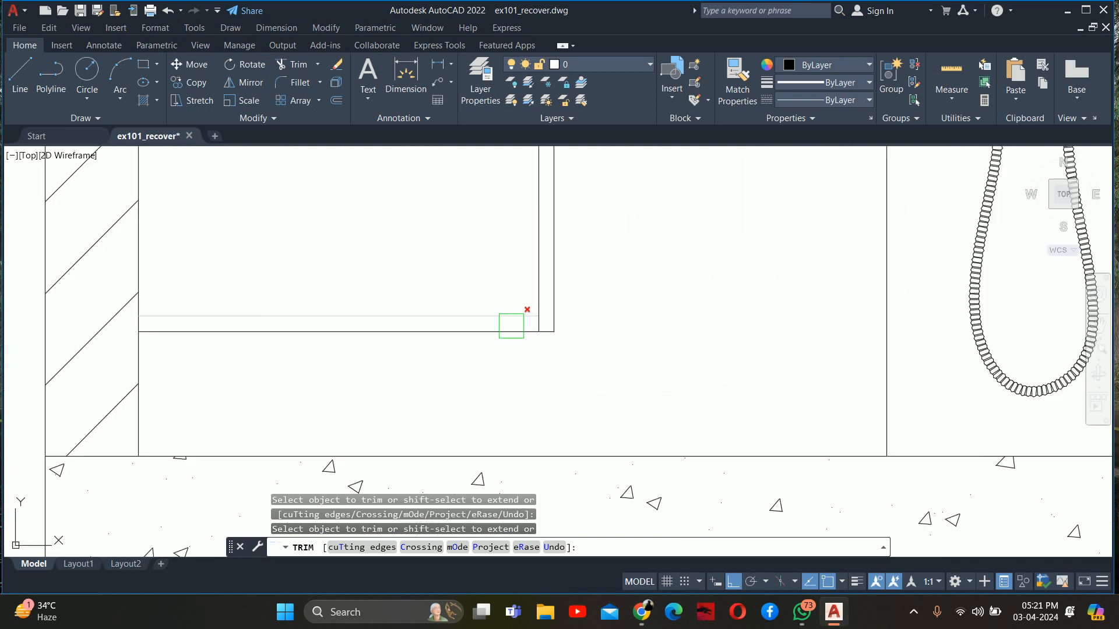
pyautogui.scroll(4, 511, 326)
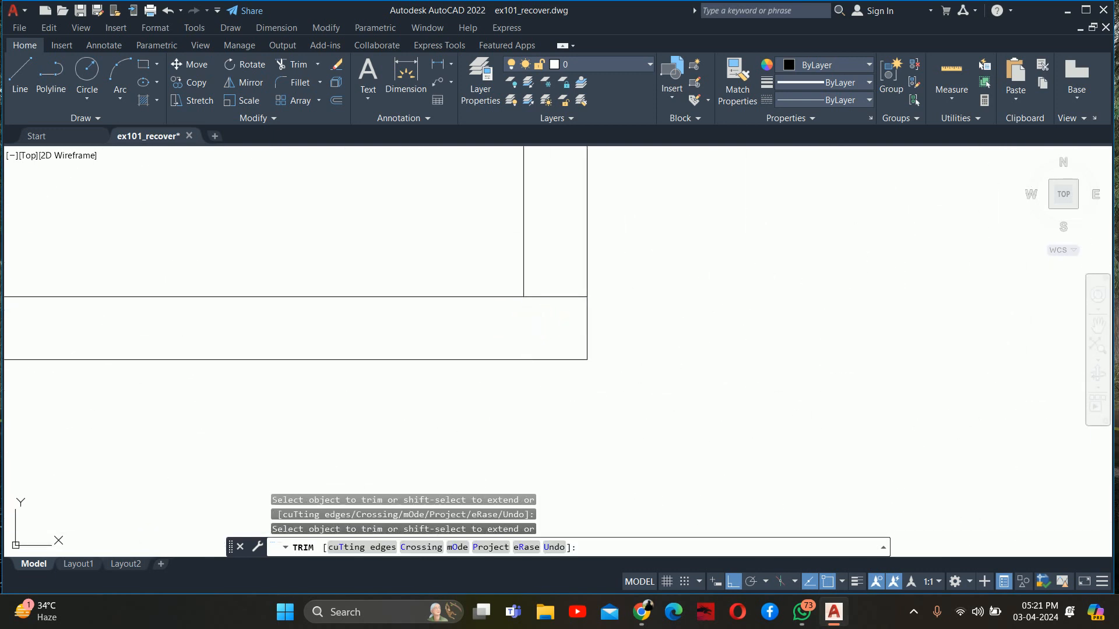
pyautogui.scroll(-6, 527, 373)
pyautogui.scroll(2, 527, 373)
pyautogui.press('Escape')
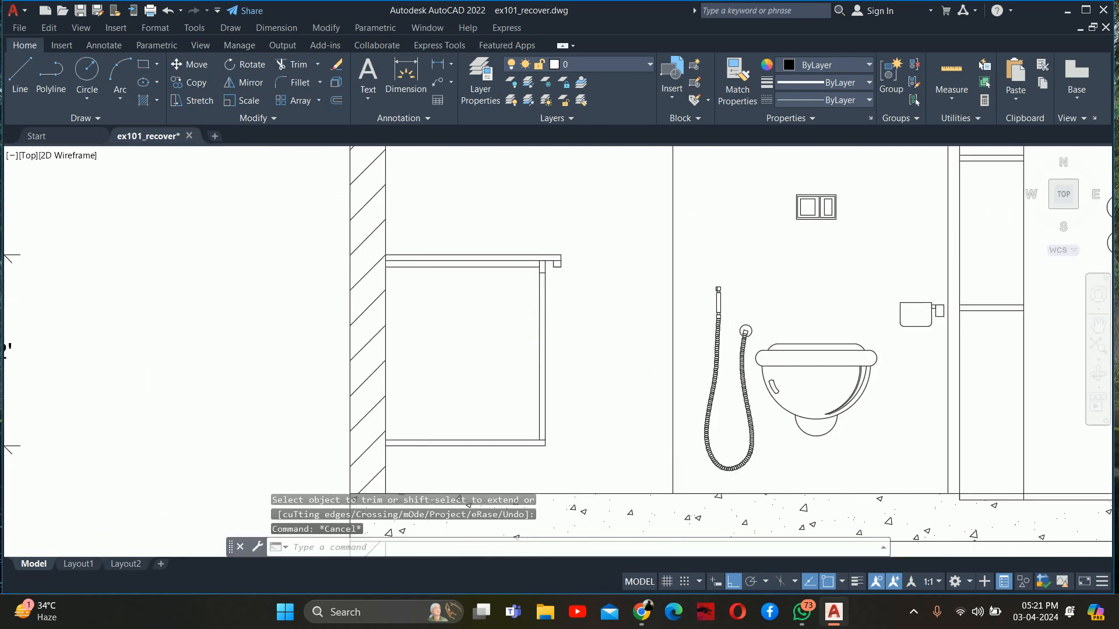
pyautogui.press('Escape')
pyautogui.press('Escape')
# Draw a horizontal line from the middle divider of the neighbouring cabinet elevation across to the cabinet's inner front line
pyautogui.scroll(-2, 527, 340)
pyautogui.write('l')
pyautogui.press('Return')
pyautogui.scroll(2, 121, 307)
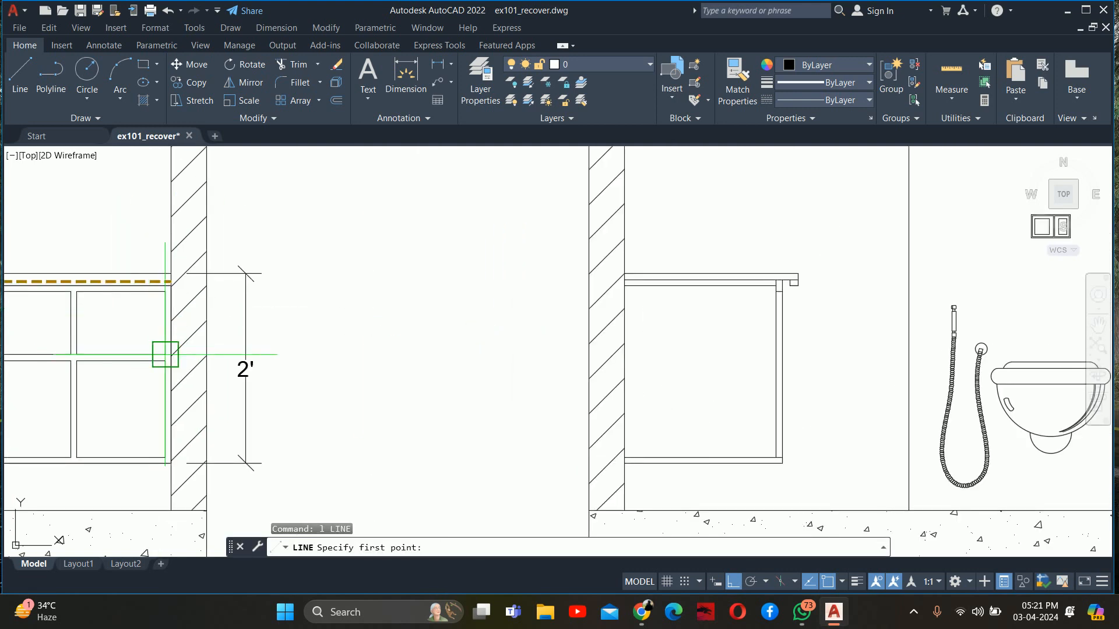
pyautogui.click(165, 353)
pyautogui.scroll(2, 764, 355)
pyautogui.scroll(2, 763, 357)
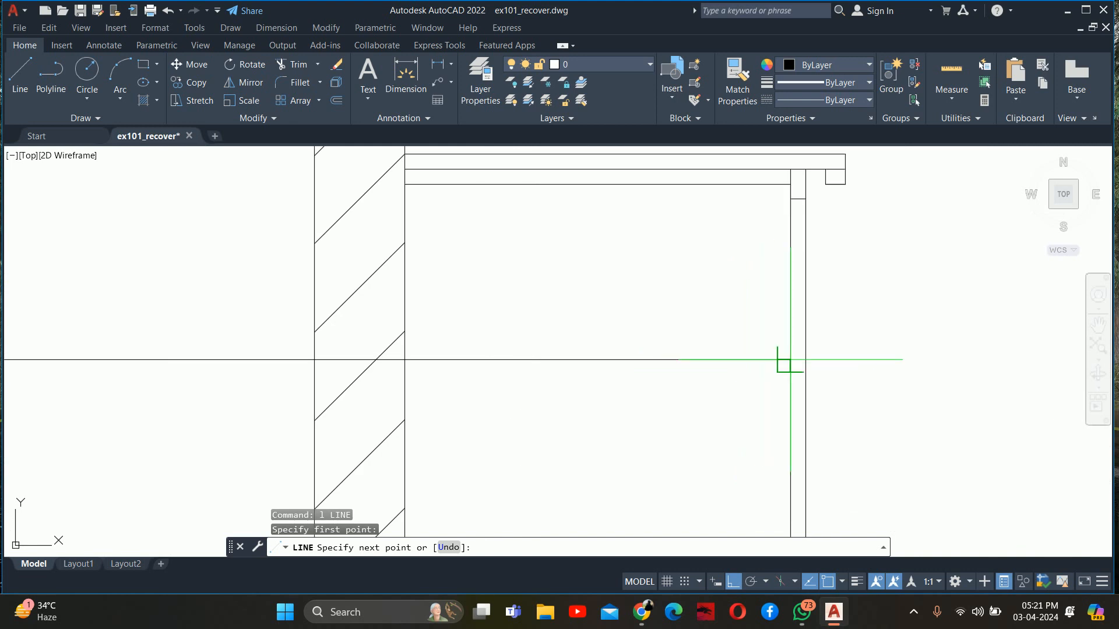
pyautogui.press('Escape')
# Offset the projected divider line 0.75" downward to form the middle shelf's thickness
pyautogui.write('o')
pyautogui.press('Return')
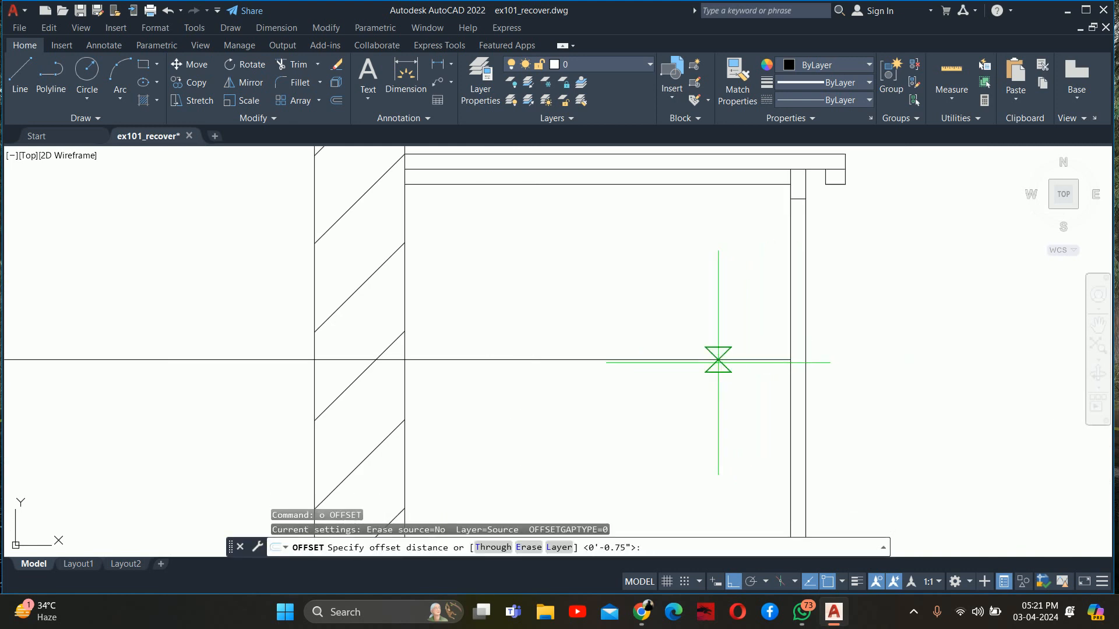
pyautogui.press('Return')
pyautogui.click(693, 360)
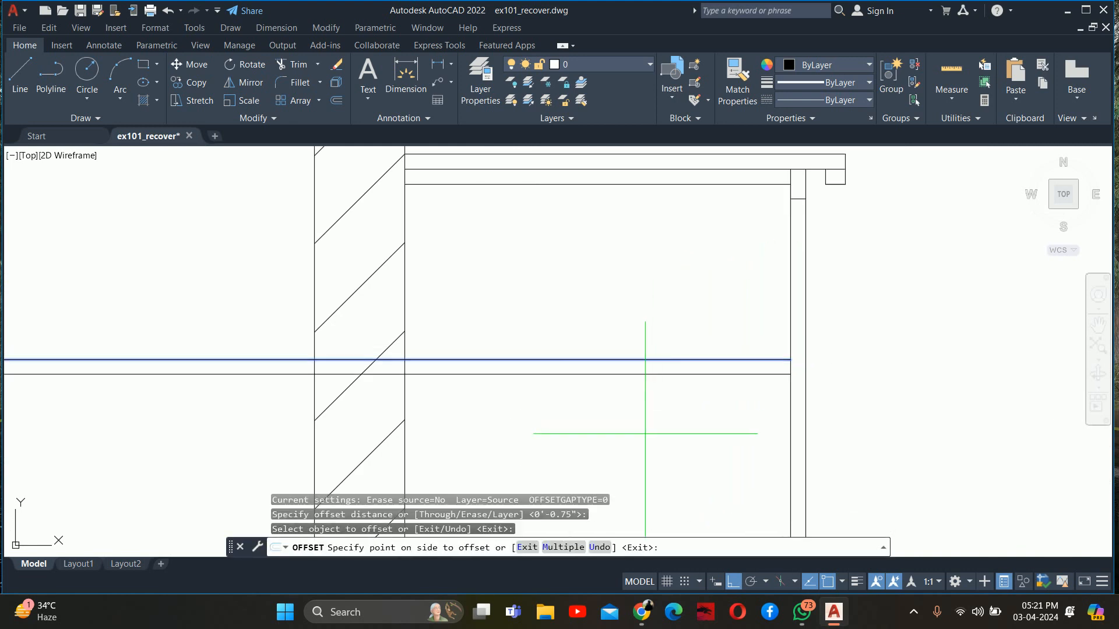
pyautogui.click(645, 369)
pyautogui.press('Escape')
pyautogui.press('Escape')
# Trim both middle shelf lines outside and inside the hatched wall so they start at its inner face
pyautogui.write('tr')
pyautogui.press('Return')
pyautogui.click(219, 357)
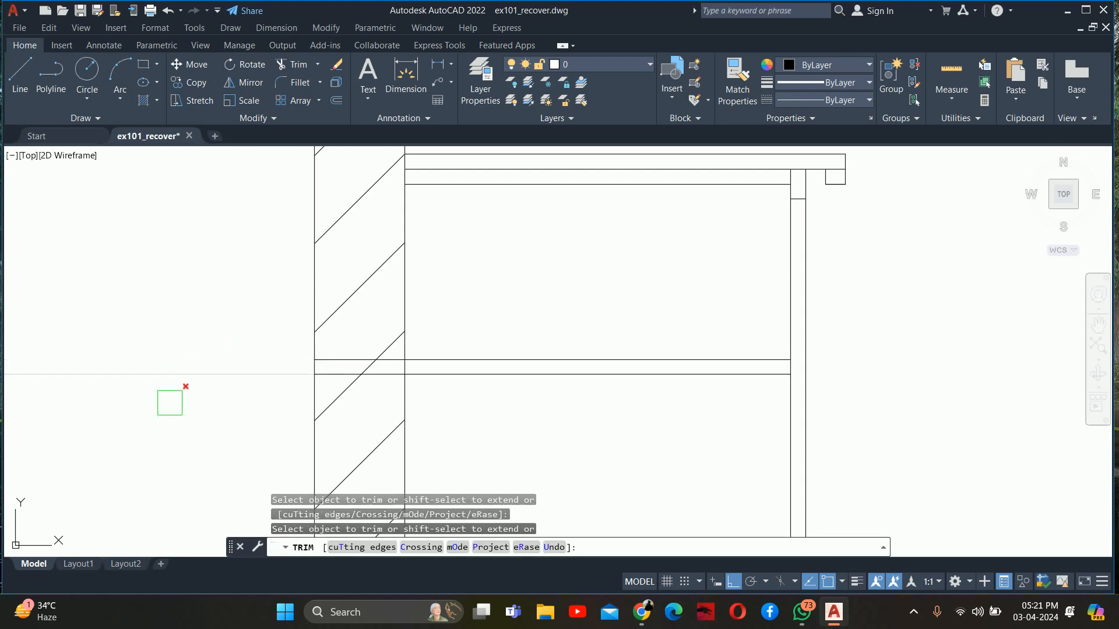
pyautogui.click(165, 411)
pyautogui.click(226, 335)
pyautogui.scroll(2, 363, 358)
pyautogui.click(362, 364)
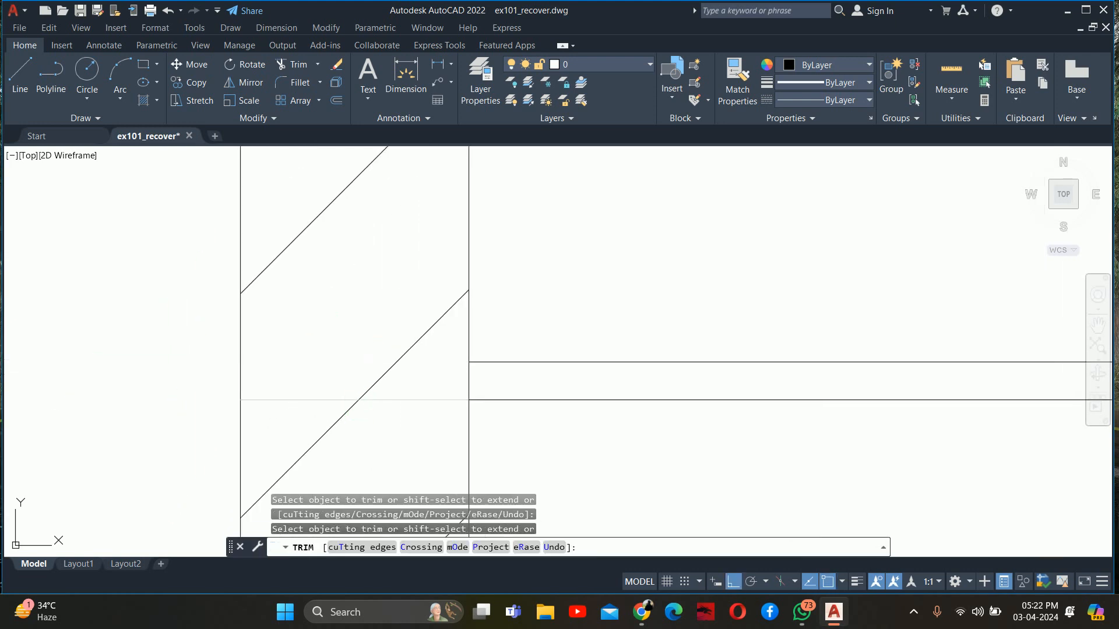
pyautogui.click(362, 401)
# Extend both middle shelf lines to the cabinet's front face and trim the inner front line within the shelf
pyautogui.scroll(-4, 362, 402)
pyautogui.moveTo(372, 402); pyautogui.dragTo(163, 402, button='middle')
pyautogui.scroll(5, 297, 396)
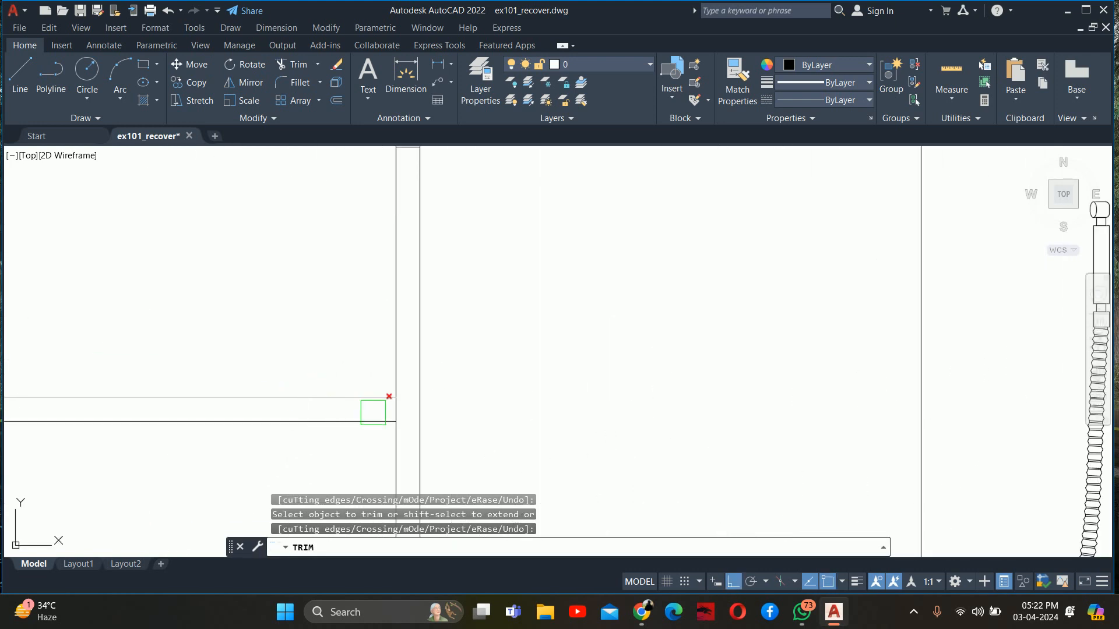
pyautogui.keyDown('shift'); pyautogui.click(373, 421); pyautogui.keyUp('shift')
pyautogui.keyDown('shift'); pyautogui.click(365, 398); pyautogui.keyUp('shift')
pyautogui.scroll(5, 385, 399)
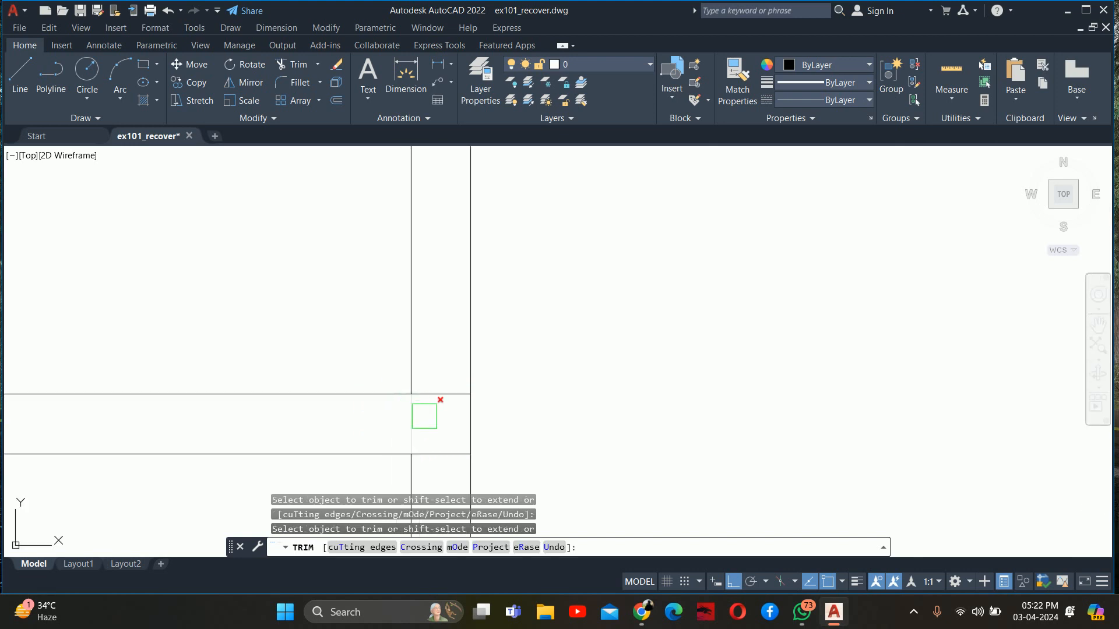
pyautogui.keyDown('shift'); pyautogui.click(417, 422); pyautogui.keyUp('shift')
pyautogui.click(416, 421)
pyautogui.scroll(-6, 423, 417)
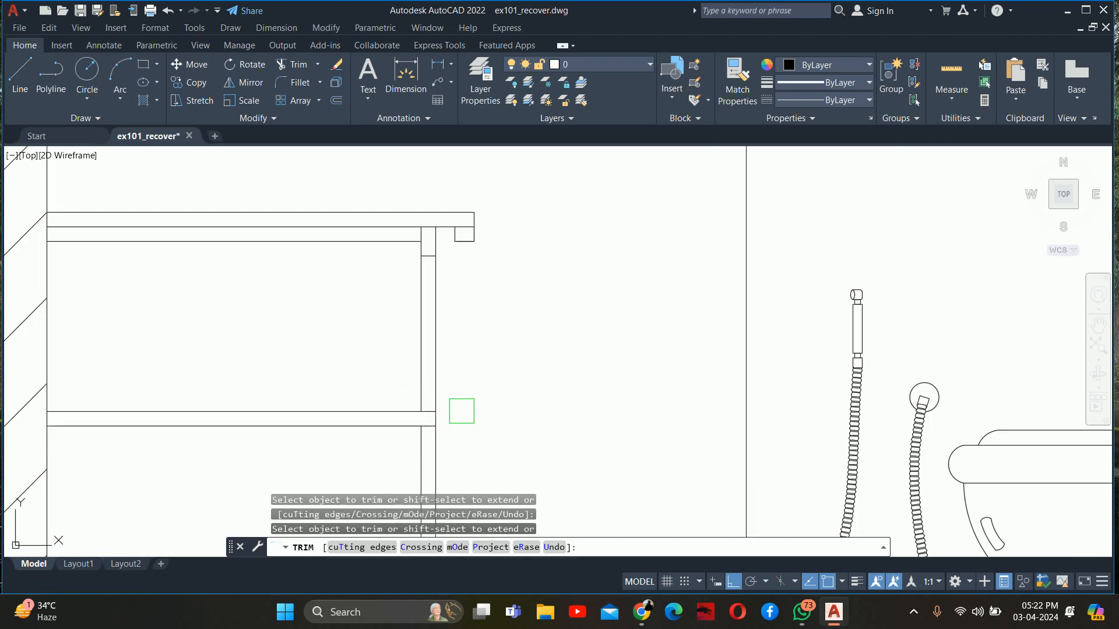
# Trim away the vertical front lines between the front rail, middle shelf and bottom panel, leaving the cabinet front open
pyautogui.moveTo(497, 409)
pyautogui.mouseDown(button='middle')
pyautogui.moveTo(551, 397)
pyautogui.moveTo(524, 243)
pyautogui.mouseUp(button='middle')
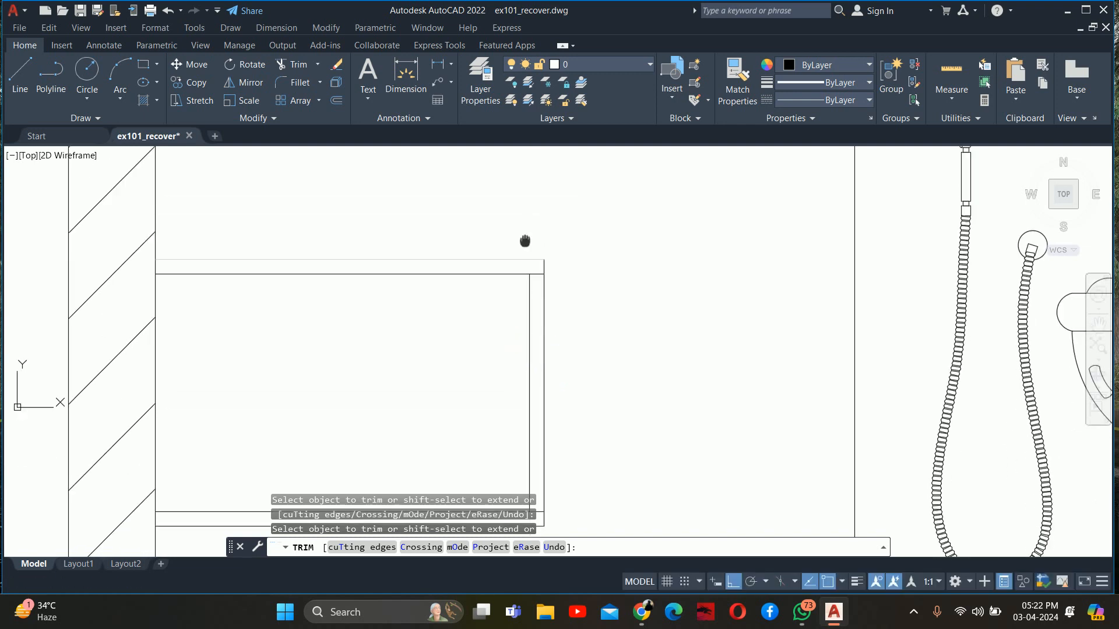
pyautogui.scroll(-4, 524, 298)
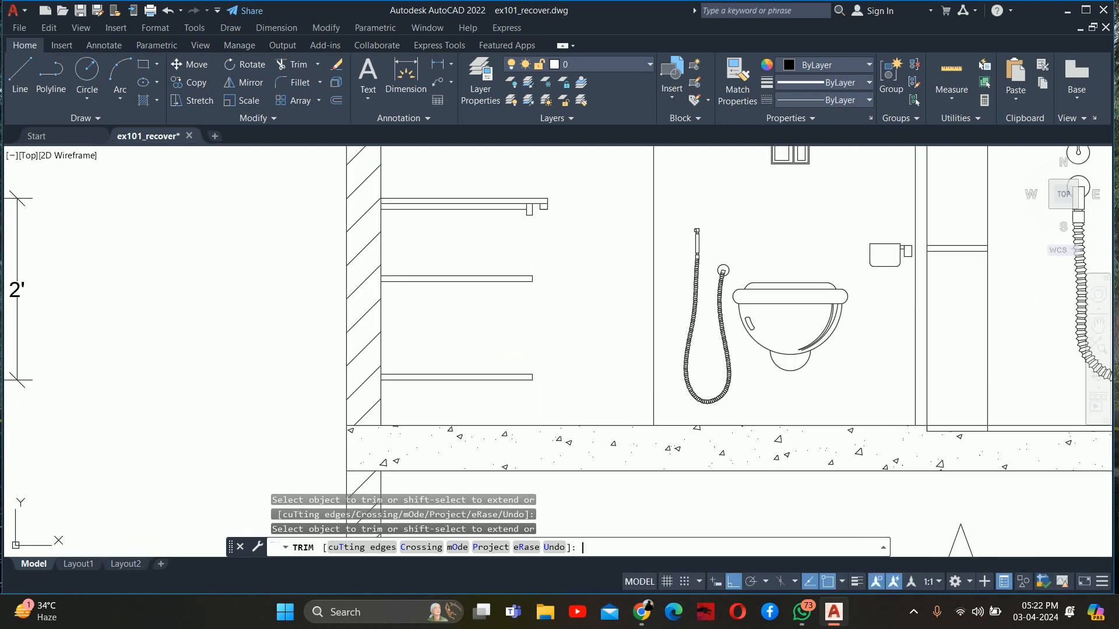
pyautogui.press('Escape')
pyautogui.press('Escape')
pyautogui.scroll(2, 527, 274)
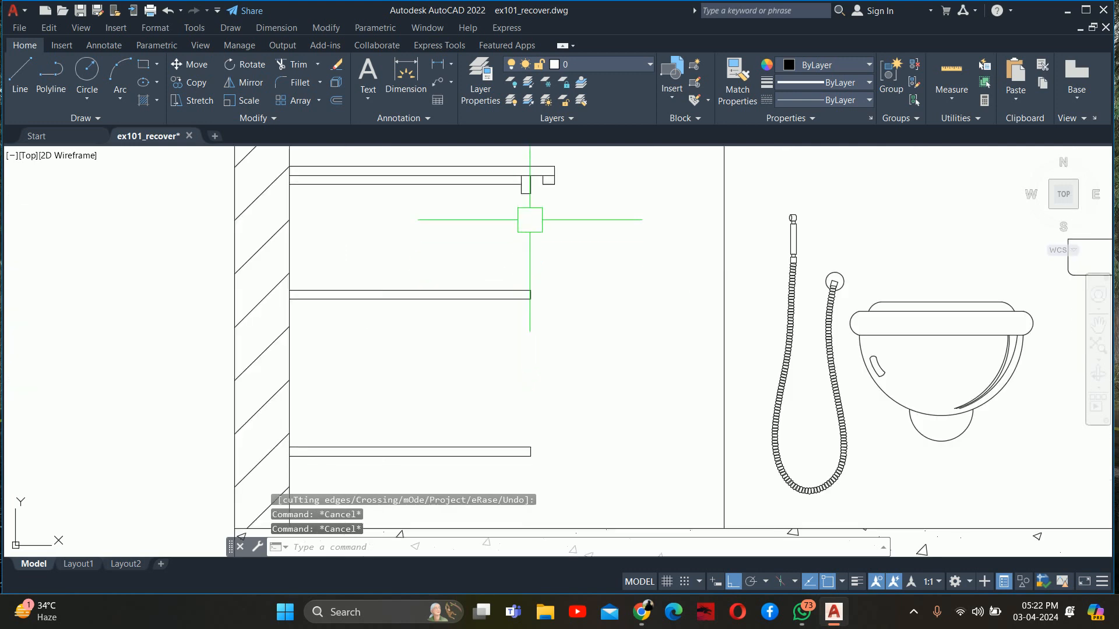
# Draw a vertical line from the middle shelf's top front corner up to the front rail's lower outer corner
pyautogui.press('Escape')
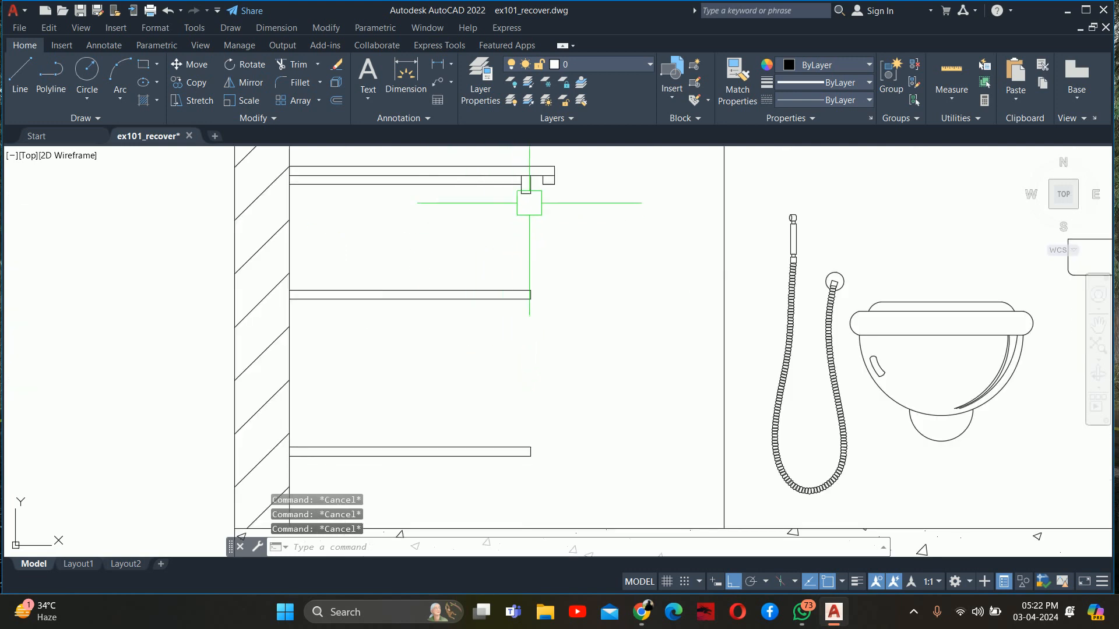
pyautogui.scroll(-5, 529, 203)
pyautogui.scroll(-2, 324, 250)
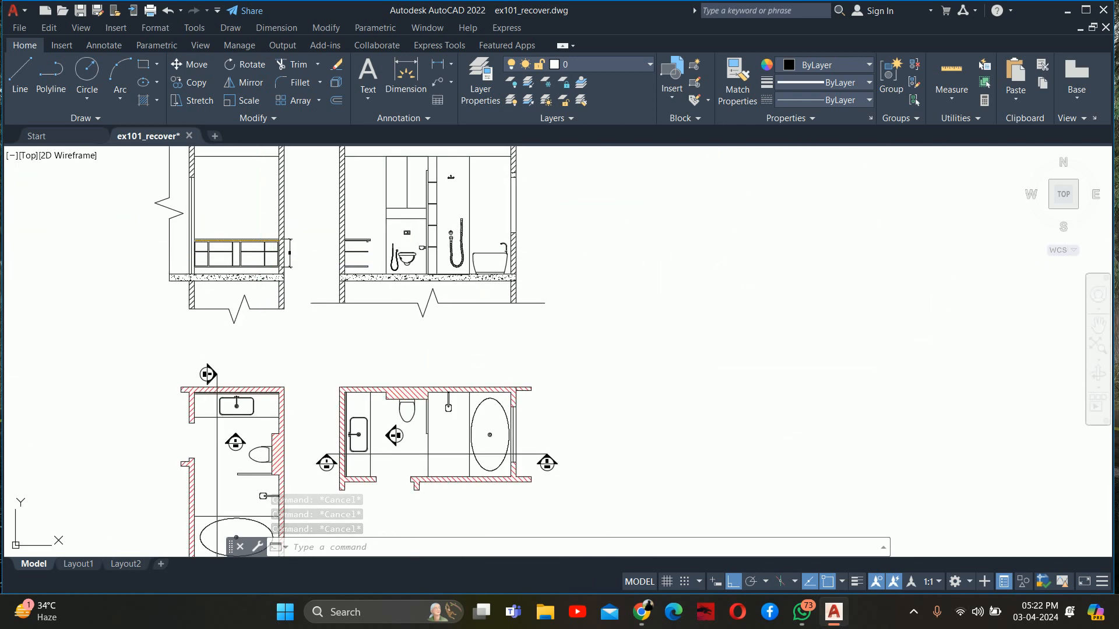
pyautogui.scroll(4, 231, 252)
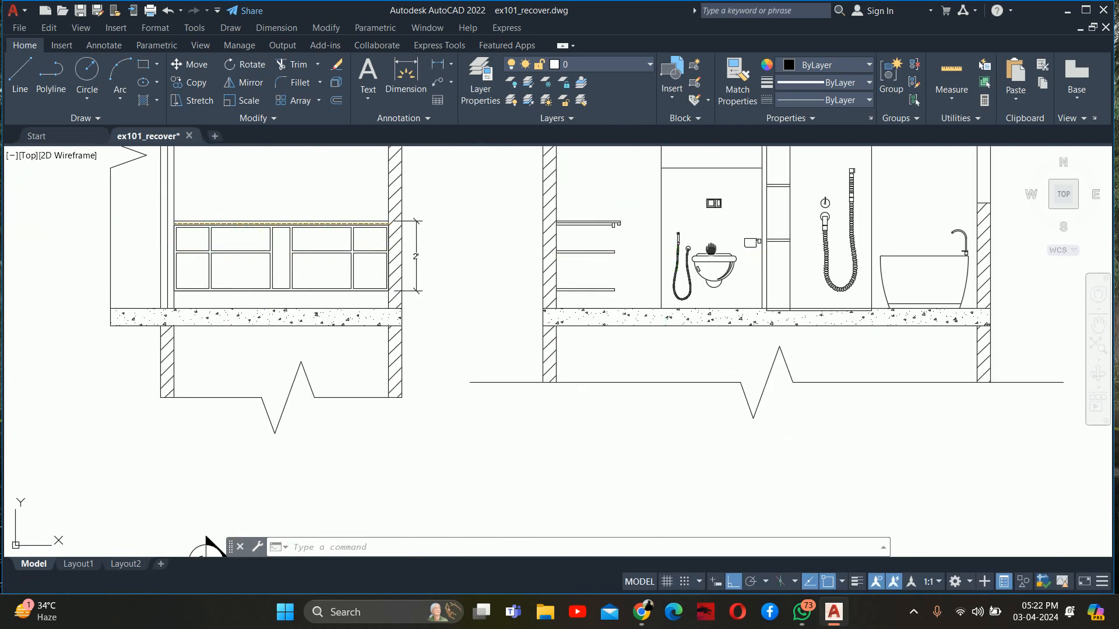
pyautogui.scroll(8, 710, 249)
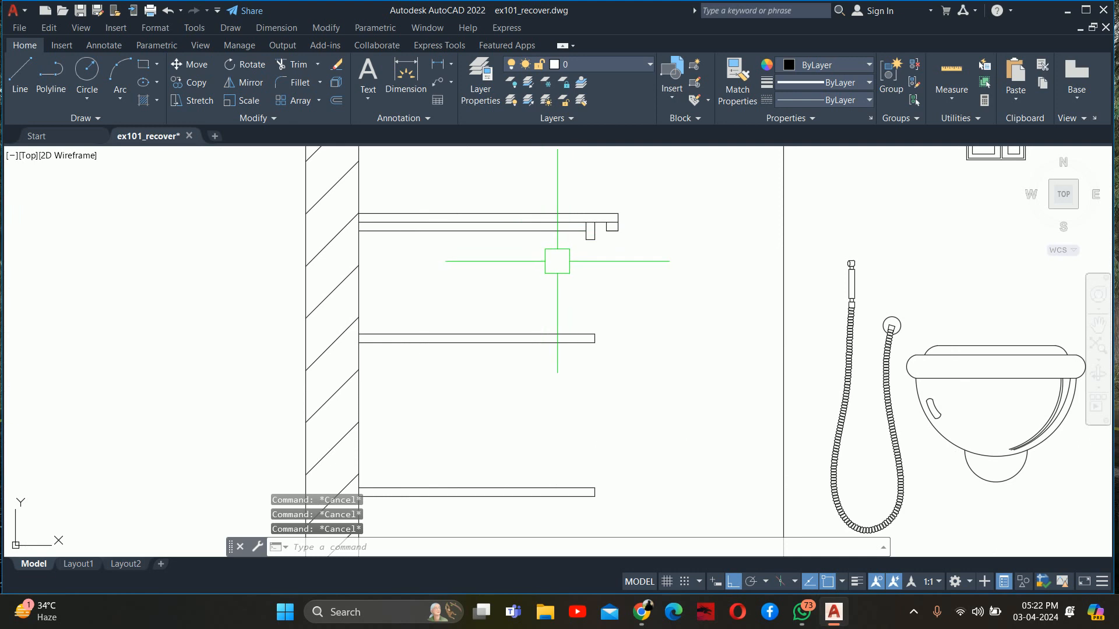
pyautogui.write('l')
pyautogui.press('Return')
pyautogui.scroll(2, 582, 263)
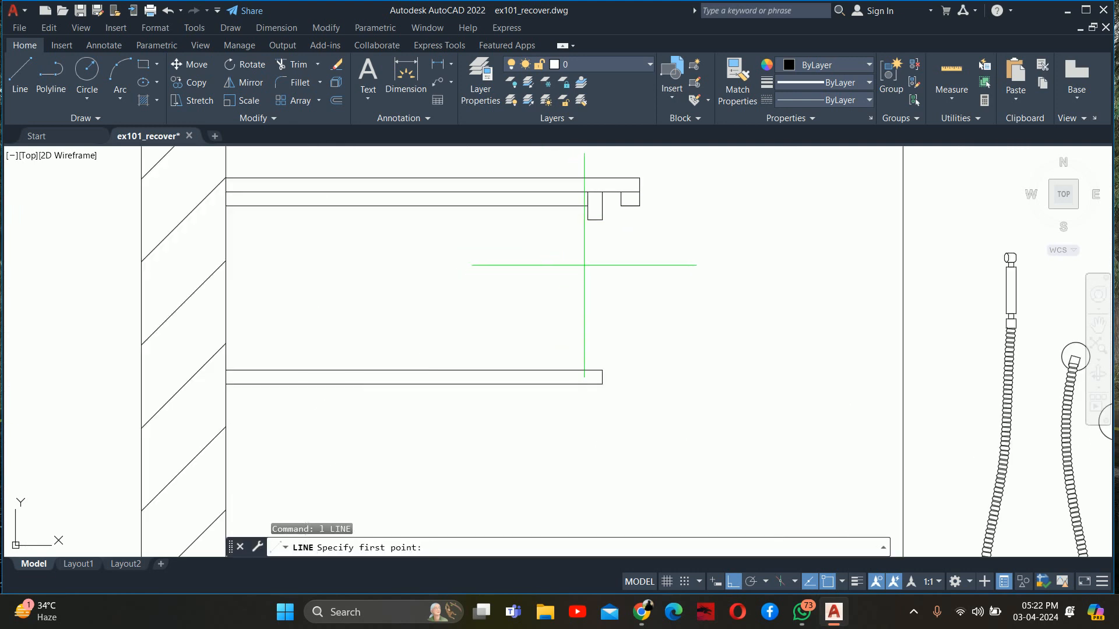
pyautogui.click(603, 370)
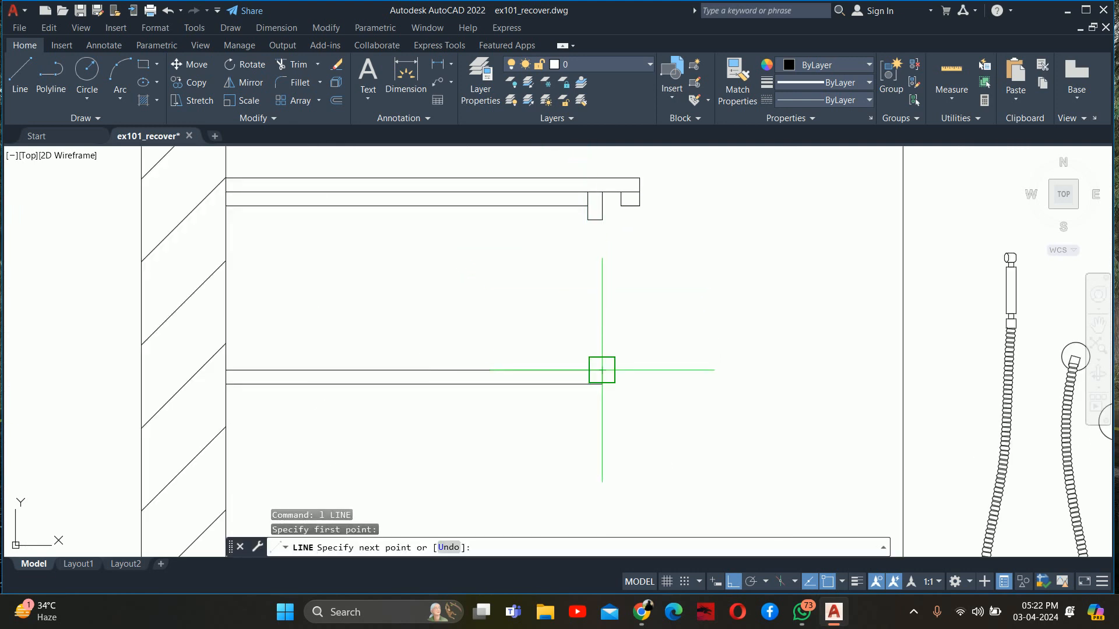
pyautogui.click(602, 219)
pyautogui.press('Return')
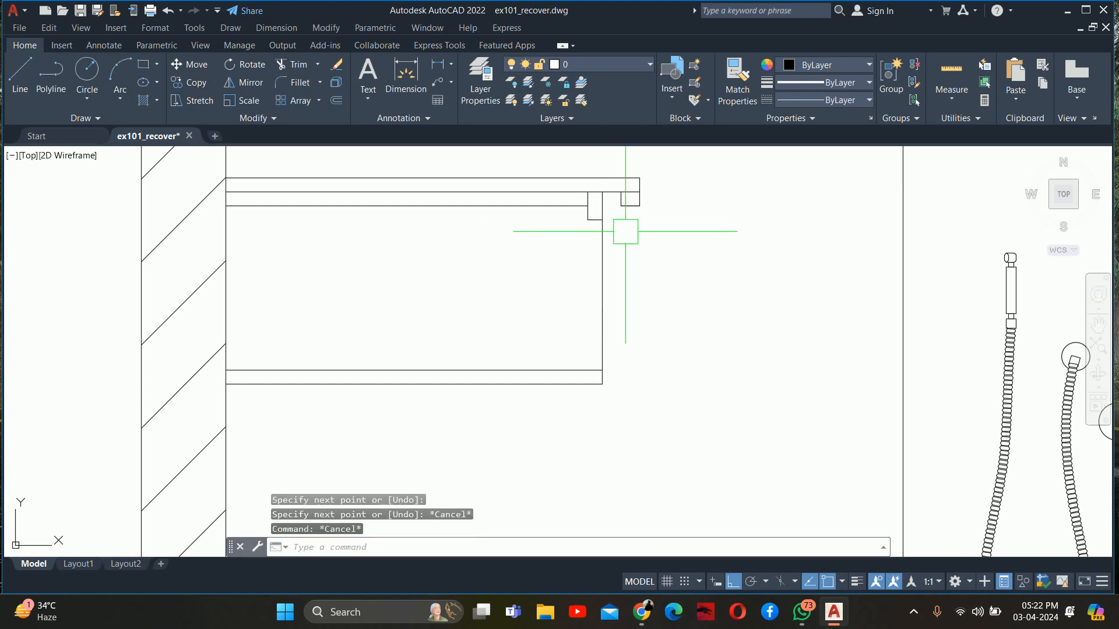
# Offset the new vertical front line 0.75" outward to give the upper front panel its thickness
pyautogui.write('o')
pyautogui.press('Return')
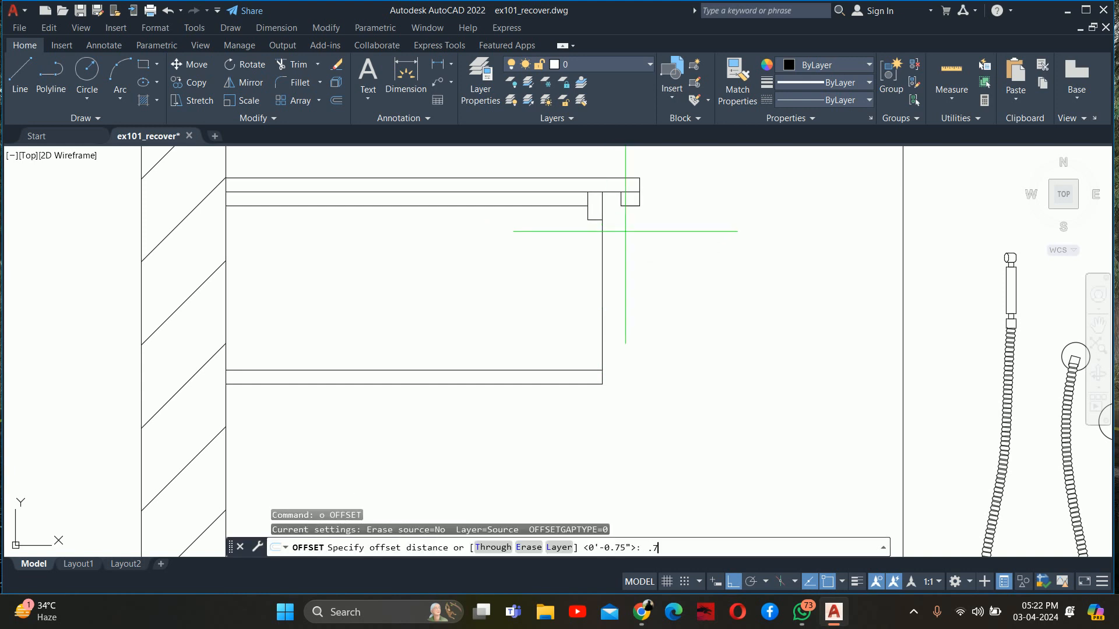
pyautogui.press('Return')
pyautogui.click(609, 241)
pyautogui.click(646, 248)
pyautogui.moveTo(629, 283); pyautogui.dragTo(627, 255, button='middle')
pyautogui.press('Escape')
# Close the upper front panel's lower end with a line from the shelf's top front corner to the outer line
pyautogui.scroll(3, 609, 309)
pyautogui.write('l')
pyautogui.press('Return')
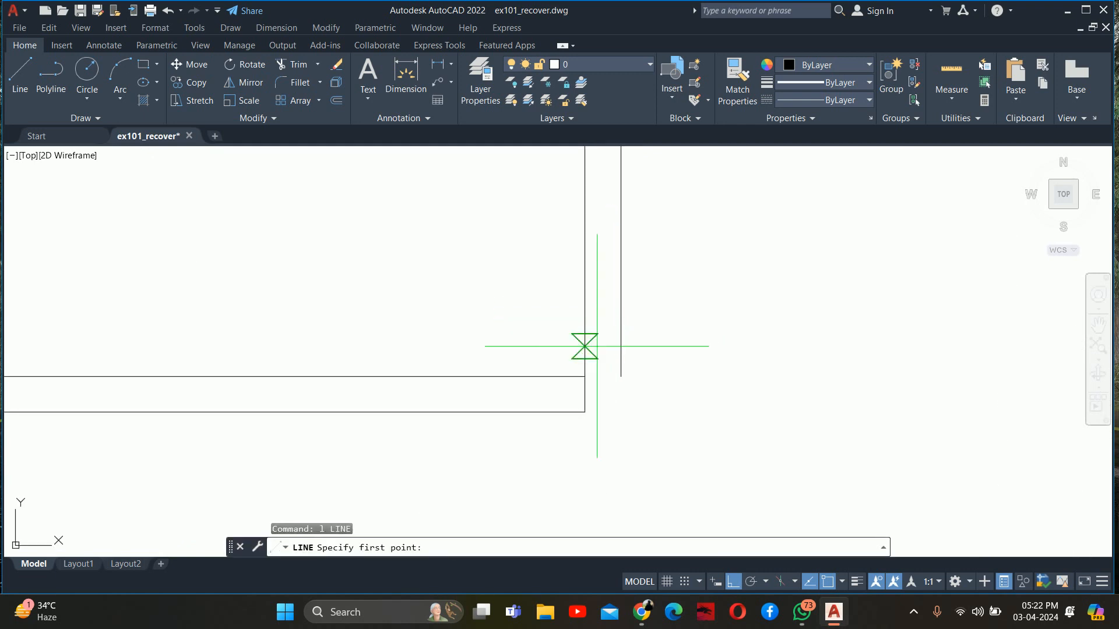
pyautogui.click(592, 363)
pyautogui.click(620, 376)
pyautogui.press('Escape')
pyautogui.press('Escape')
# Close the upper front panel's top with a line from the front rail's lower corner to the outer line
pyautogui.scroll(-5, 624, 307)
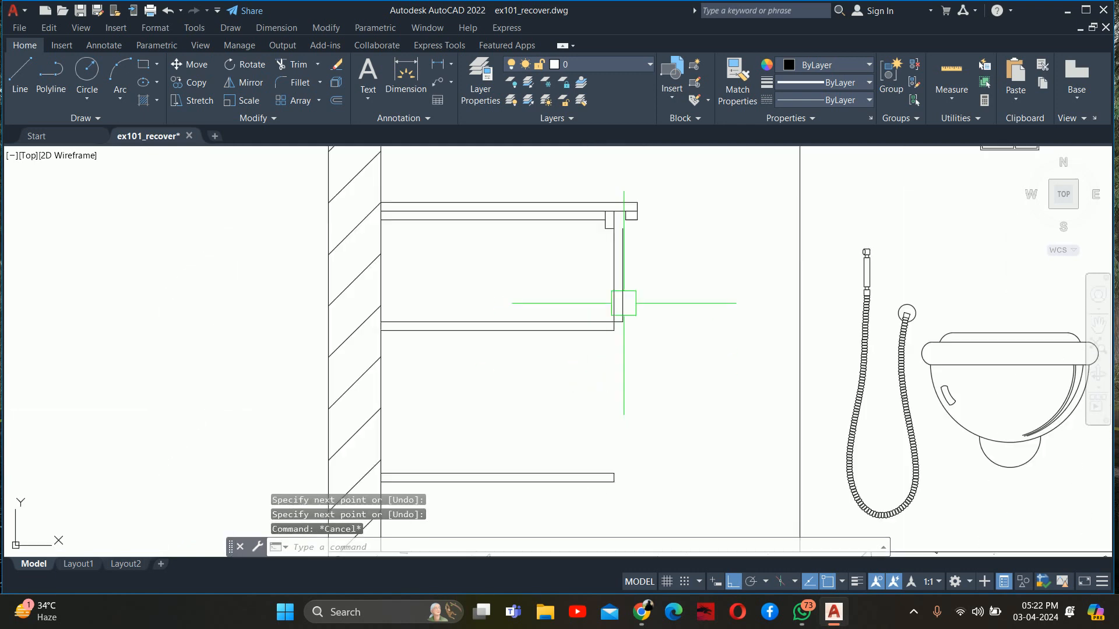
pyautogui.scroll(5, 612, 411)
pyautogui.write('l')
pyautogui.press('Return')
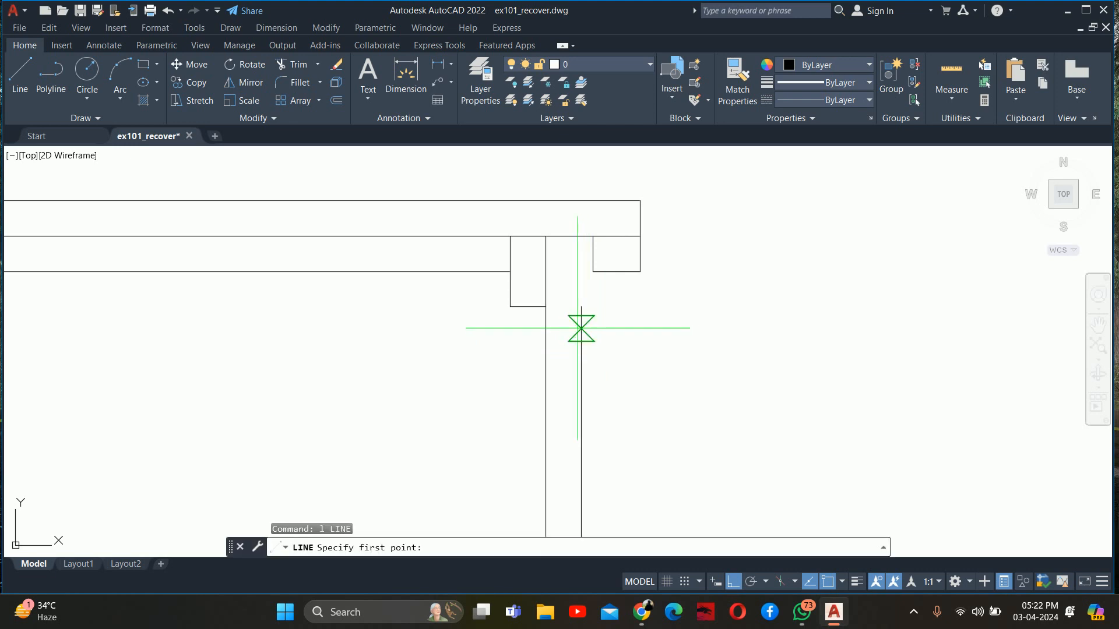
pyautogui.click(545, 306)
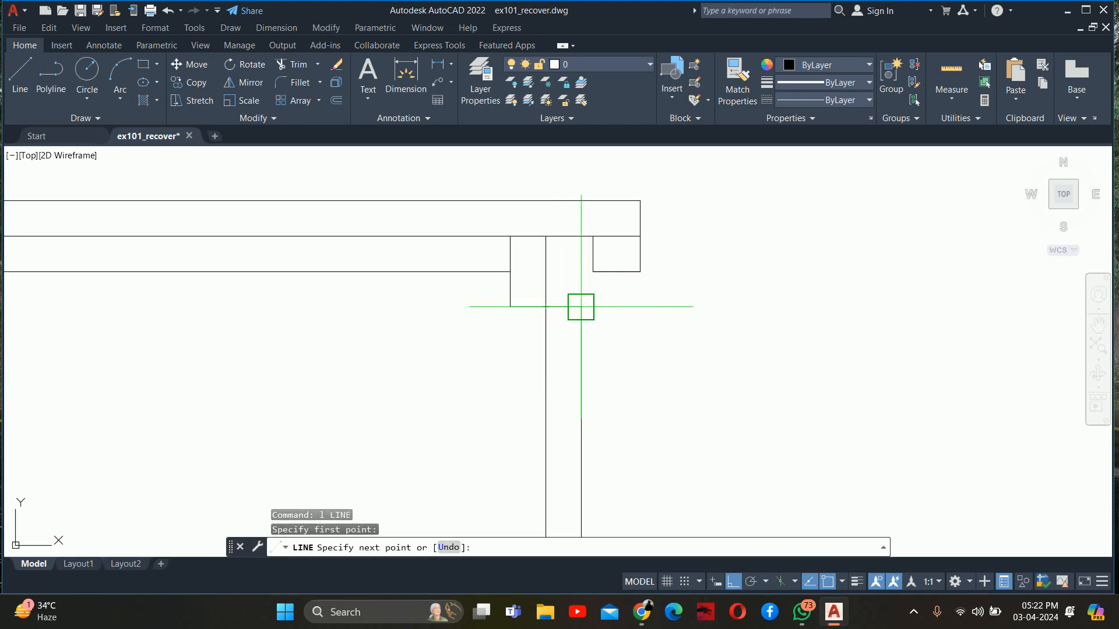
pyautogui.click(581, 306)
pyautogui.press('Return')
pyautogui.press('Escape')
pyautogui.press('Escape')
pyautogui.press('Escape')
# Offset the front rail's bottom line 0.75" downward
pyautogui.scroll(5, 561, 298)
pyautogui.moveTo(545, 319); pyautogui.dragTo(596, 314, button='middle')
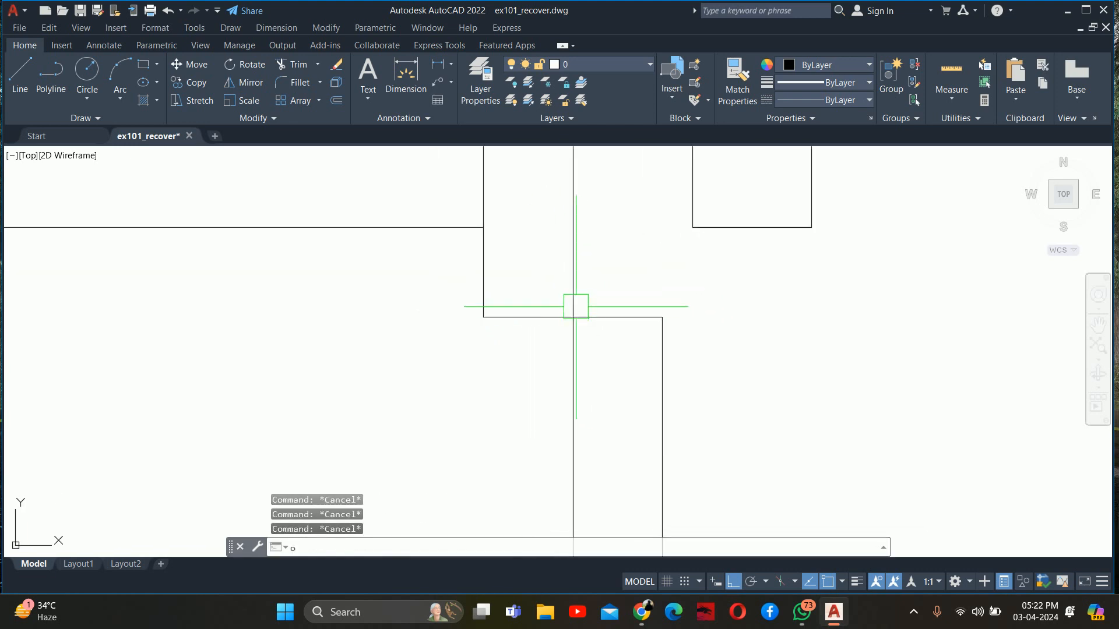
pyautogui.write('o')
pyautogui.press('Return')
pyautogui.write('.7')
pyautogui.press('Return')
pyautogui.click(552, 318)
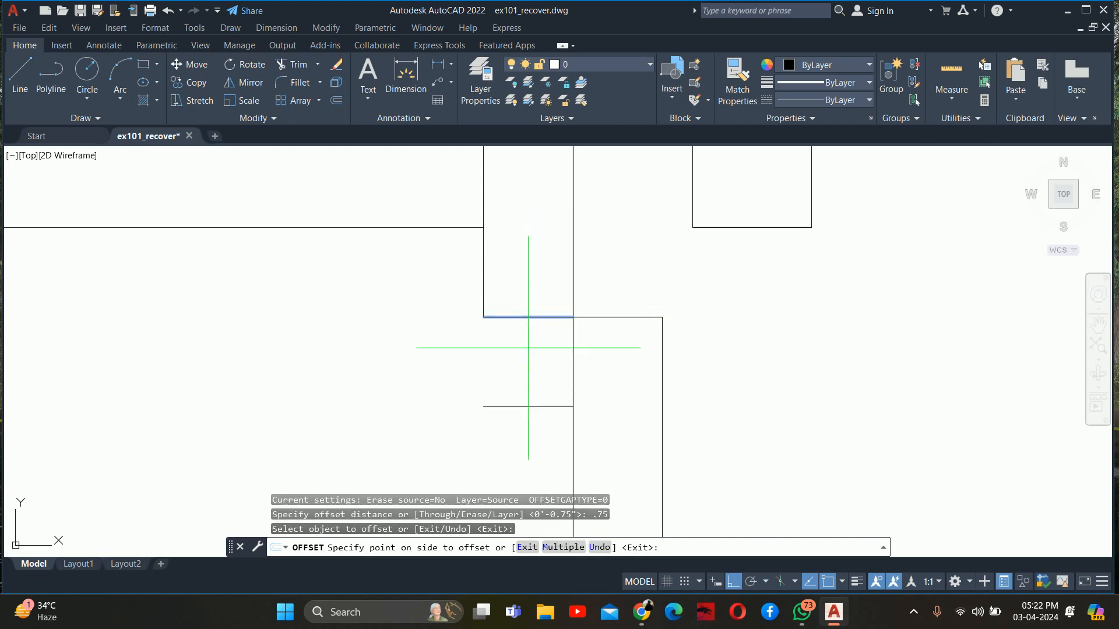
pyautogui.click(525, 345)
pyautogui.click(573, 330)
pyautogui.press('Escape')
# Offset the upper front panel's top edge 0.75" downward
pyautogui.press('Return')
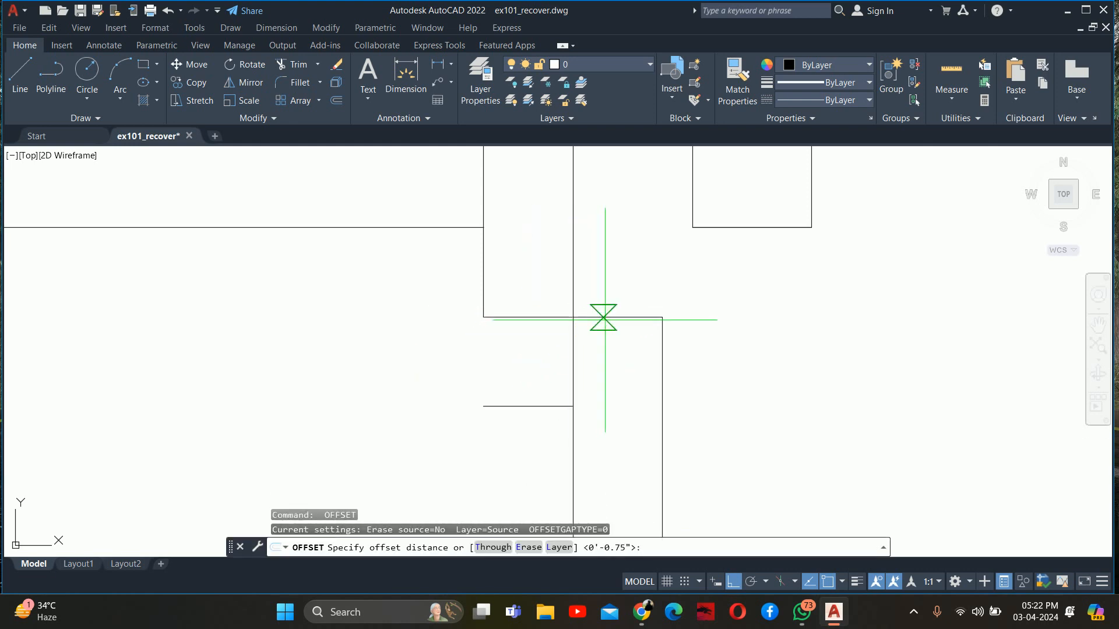
pyautogui.press('Return')
pyautogui.click(606, 317)
pyautogui.click(611, 350)
pyautogui.press('Return')
pyautogui.press('Escape')
# Extend the front rail's inner edge to the lower offset line and remove the rail's old bottom line and the extra panel line
pyautogui.write('ex')
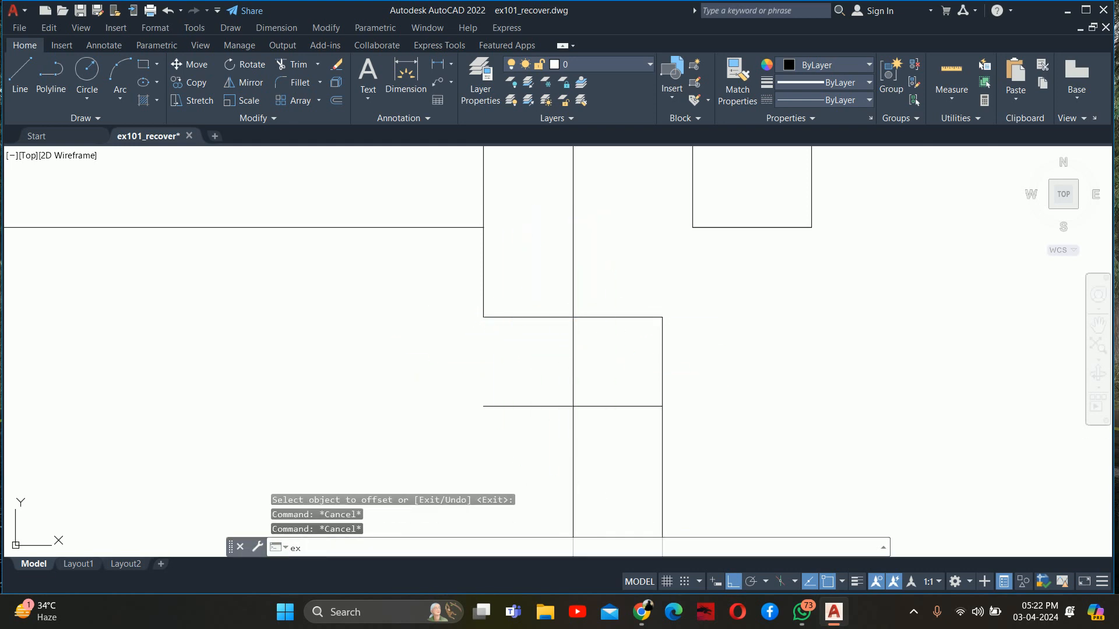
pyautogui.press('Return')
pyautogui.click(489, 295)
pyautogui.click(546, 315)
pyautogui.click(540, 320)
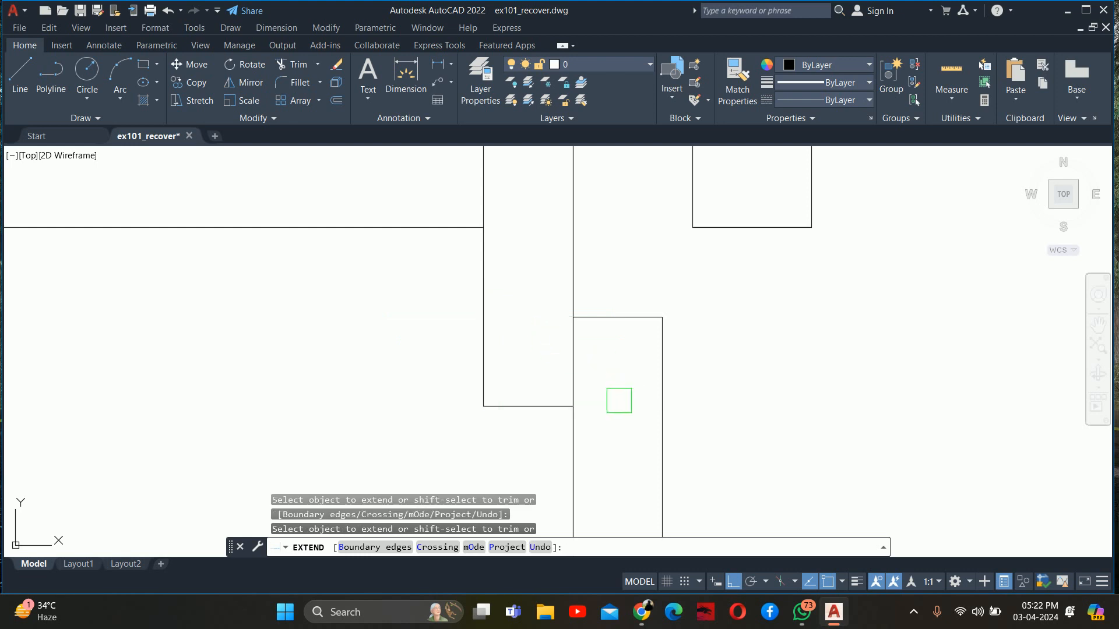
pyautogui.press('Escape')
pyautogui.write('l')
pyautogui.press('Return')
pyautogui.moveTo(612, 357); pyautogui.dragTo(567, 342, button='middle')
pyautogui.press('Escape')
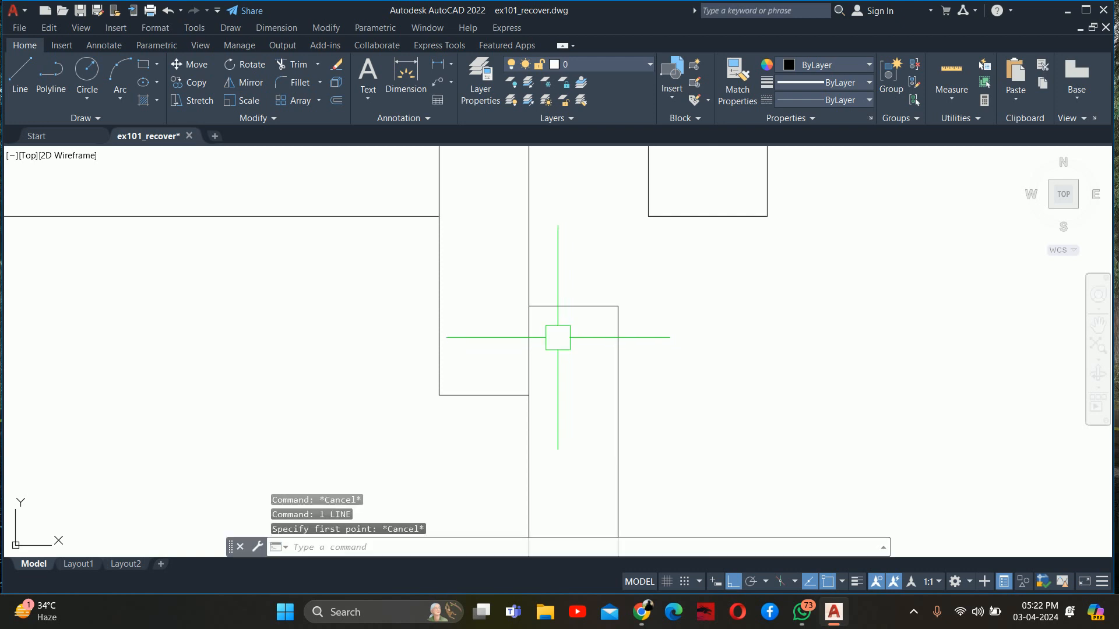
# Offset the front panel's inner edge 0.5" outward and its top edge 0.5" downward as bevel guides
pyautogui.write('o')
pyautogui.press('Return')
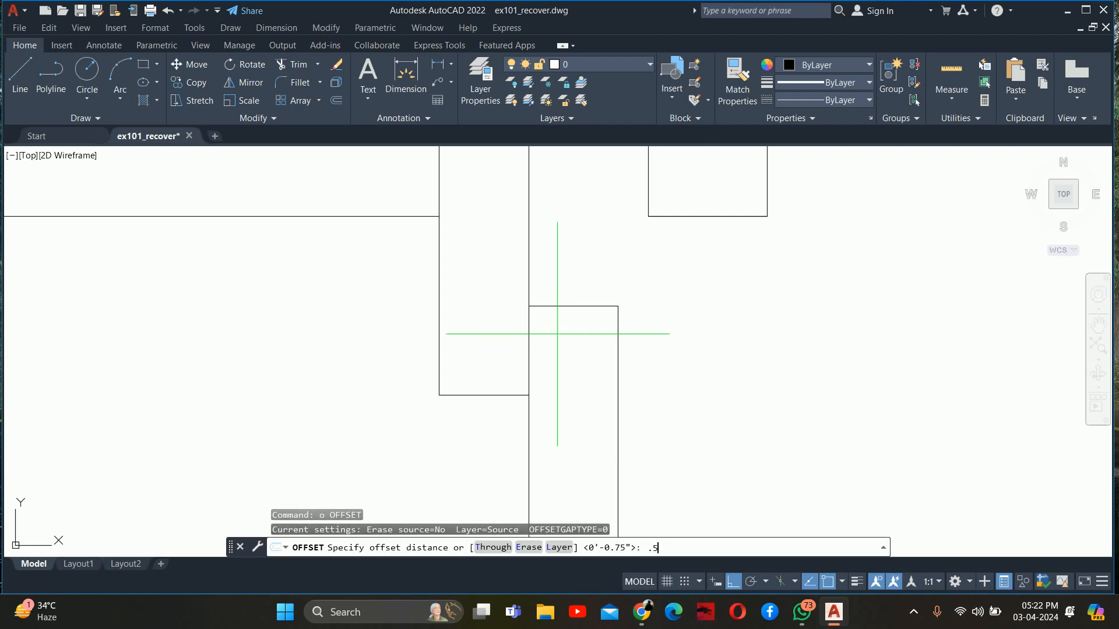
pyautogui.write('.5')
pyautogui.press('Return')
pyautogui.click(532, 318)
pyautogui.click(565, 335)
pyautogui.click(562, 306)
pyautogui.click(557, 355)
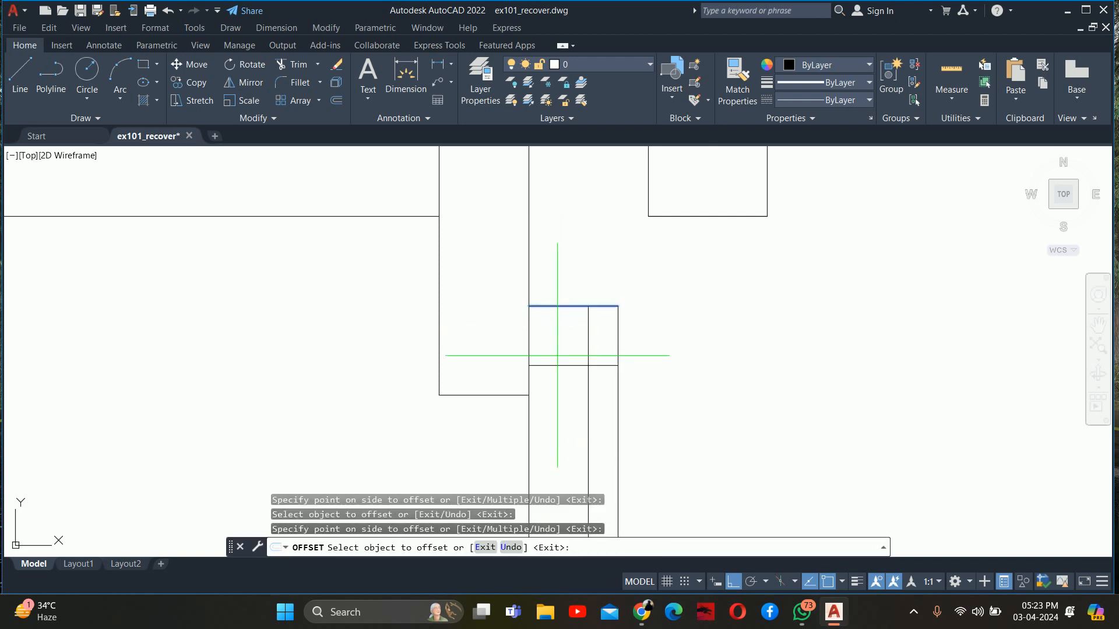
pyautogui.press('Escape')
pyautogui.press('Escape')
# Draw a diagonal bevel line across the front panel's inner top corner between the two guide intersections
pyautogui.write('l')
pyautogui.press('Return')
pyautogui.click(528, 366)
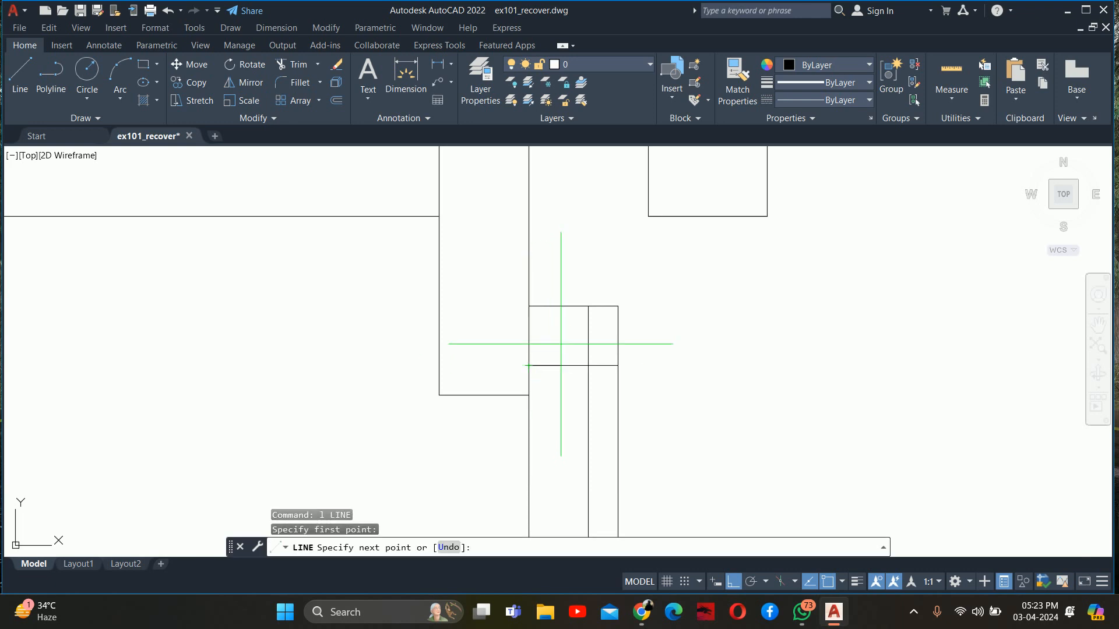
pyautogui.click(588, 306)
pyautogui.press('Escape')
pyautogui.press('Escape')
# Trim away the guide lines and the square inner corner around the front panel's bevel
pyautogui.write('tr')
pyautogui.press('Return')
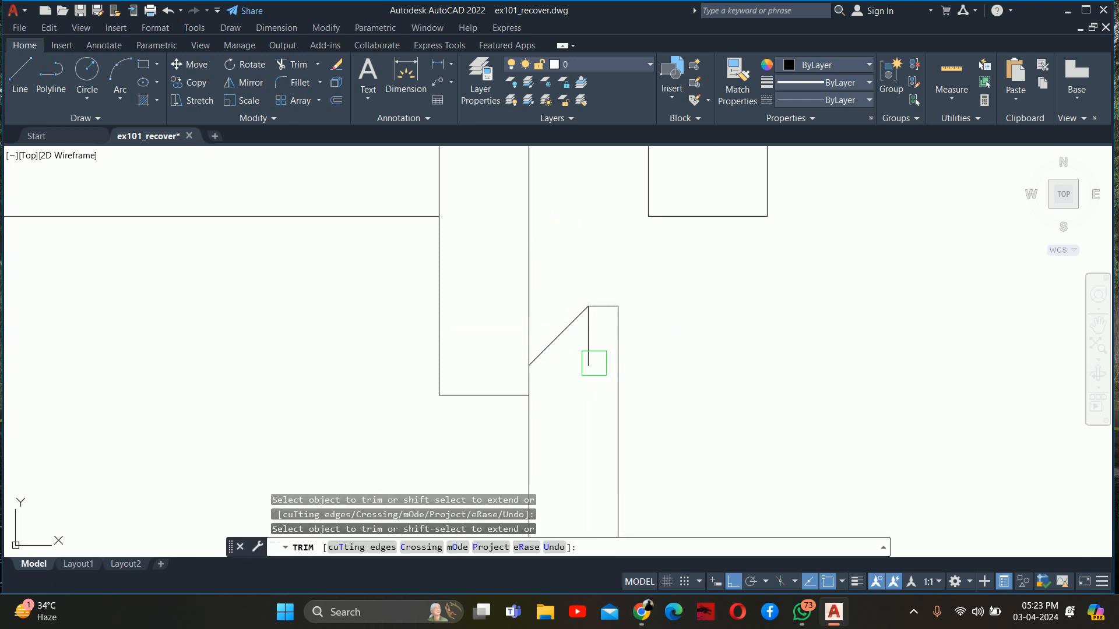
pyautogui.press('Escape')
pyautogui.press('Escape')
# Copy the bevelled front panel straight down, from the front rail's lower inner corner to the level of the middle shelf's underside
pyautogui.scroll(-6, 587, 356)
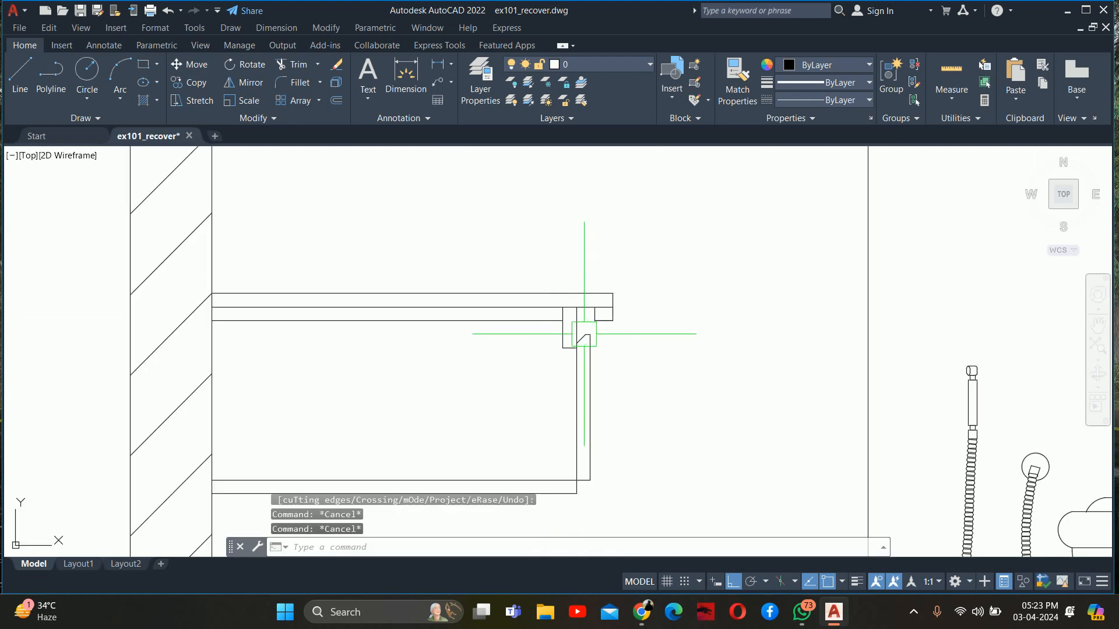
pyautogui.scroll(-4, 591, 352)
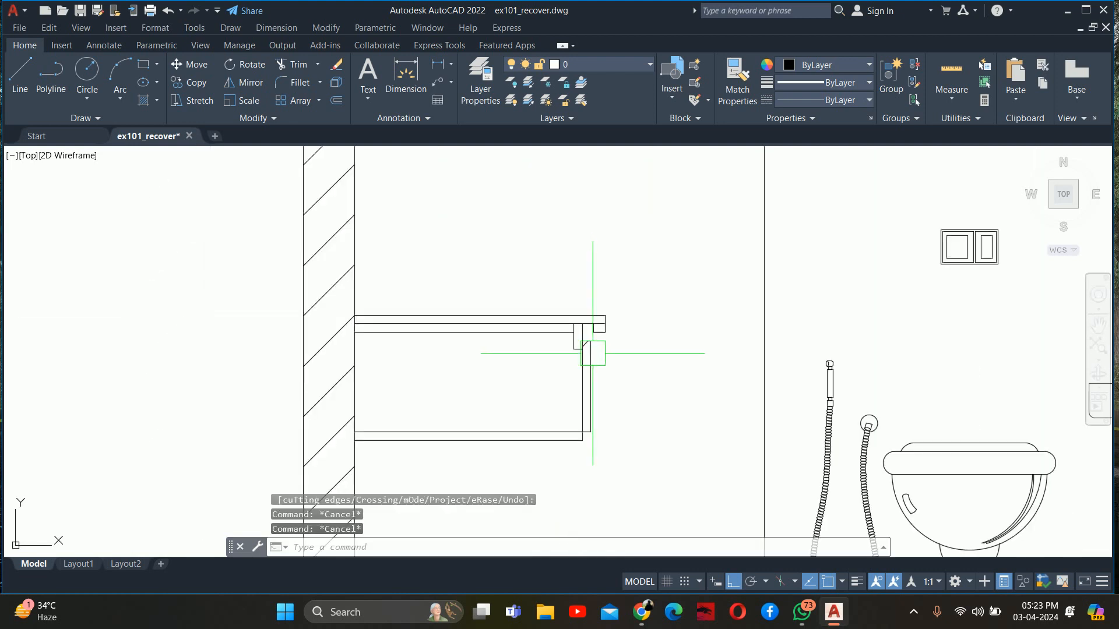
pyautogui.moveTo(591, 347); pyautogui.dragTo(586, 335, button='middle')
pyautogui.scroll(4, 592, 393)
pyautogui.moveTo(591, 393)
pyautogui.mouseDown(button='middle')
pyautogui.moveTo(570, 332)
pyautogui.moveTo(554, 429)
pyautogui.mouseUp(button='middle')
pyautogui.press('space')
pyautogui.scroll(2, 568, 358)
pyautogui.moveTo(557, 331); pyautogui.dragTo(556, 430, button='middle')
pyautogui.click(580, 406)
pyautogui.click(530, 323)
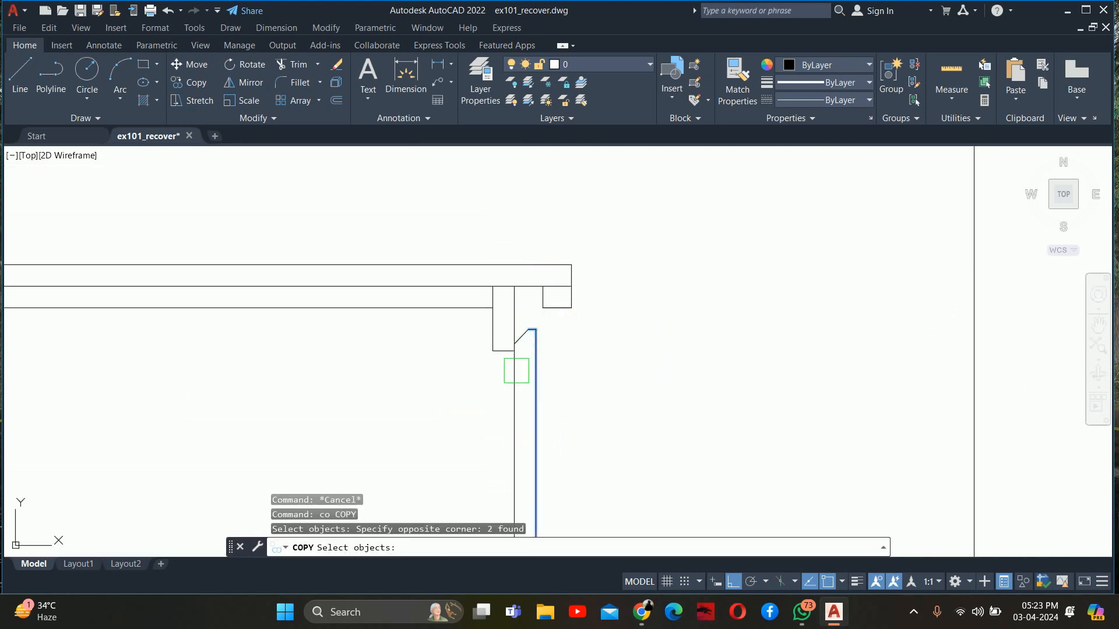
pyautogui.click(517, 370)
pyautogui.scroll(4, 524, 347)
pyautogui.click(518, 310)
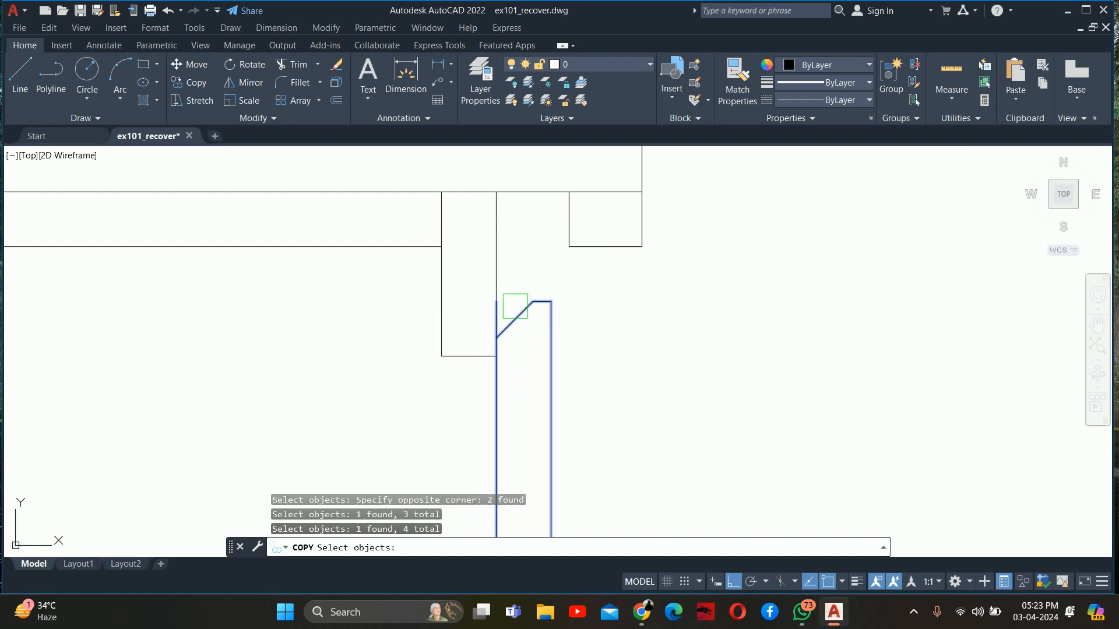
pyautogui.press('space')
pyautogui.click(441, 356)
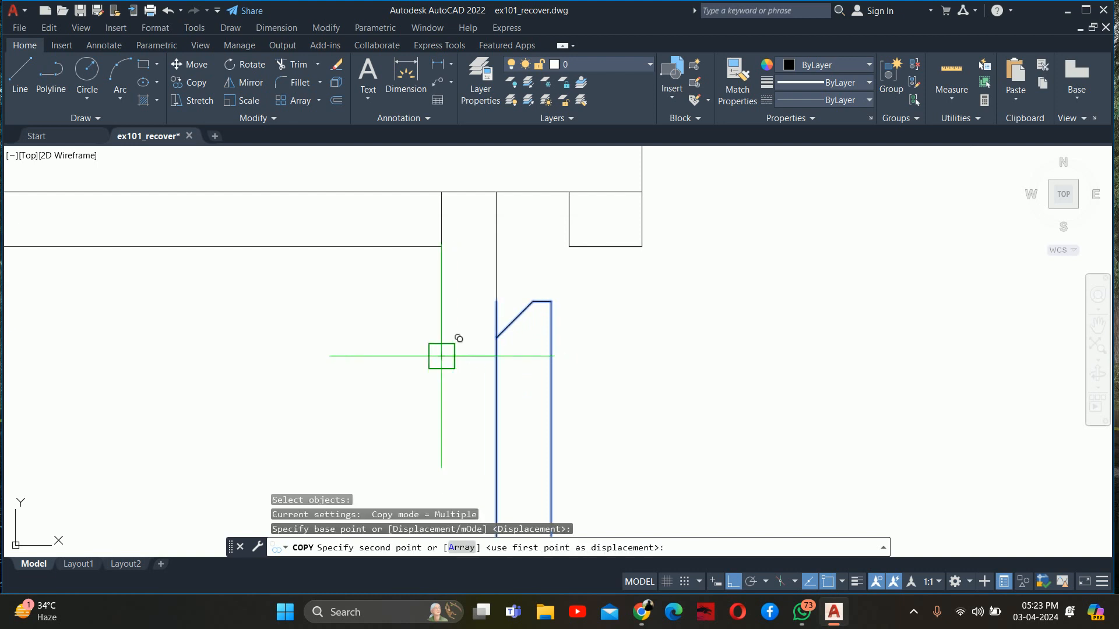
pyautogui.scroll(-4, 442, 352)
pyautogui.moveTo(435, 353); pyautogui.dragTo(439, 315, button='middle')
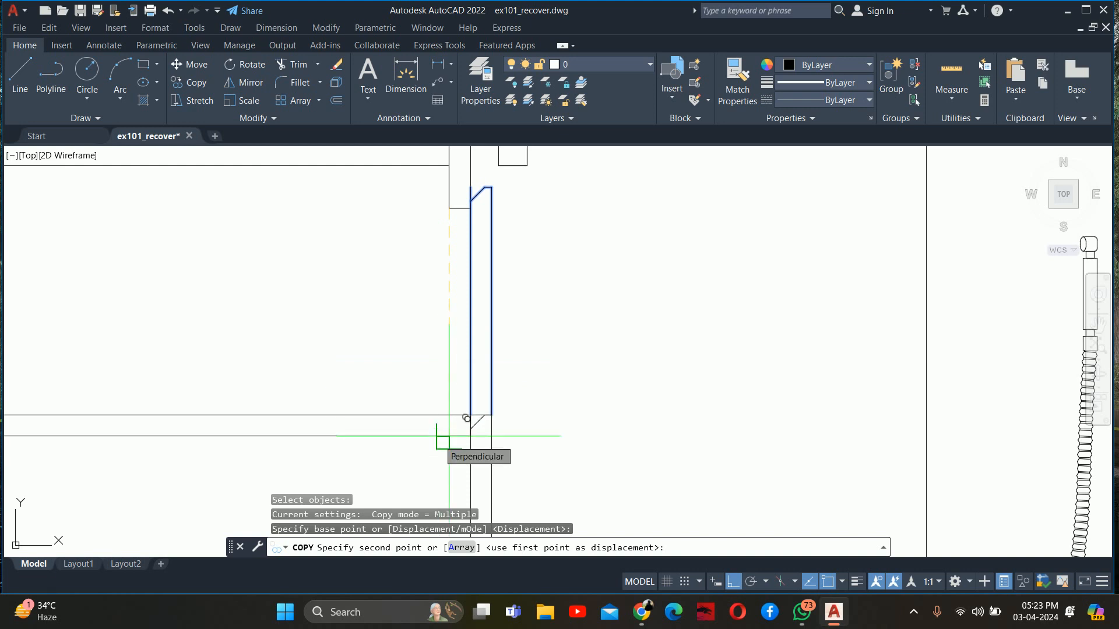
pyautogui.click(466, 417)
pyautogui.moveTo(515, 412); pyautogui.dragTo(518, 192, button='middle')
pyautogui.press('Escape')
pyautogui.press('Escape')
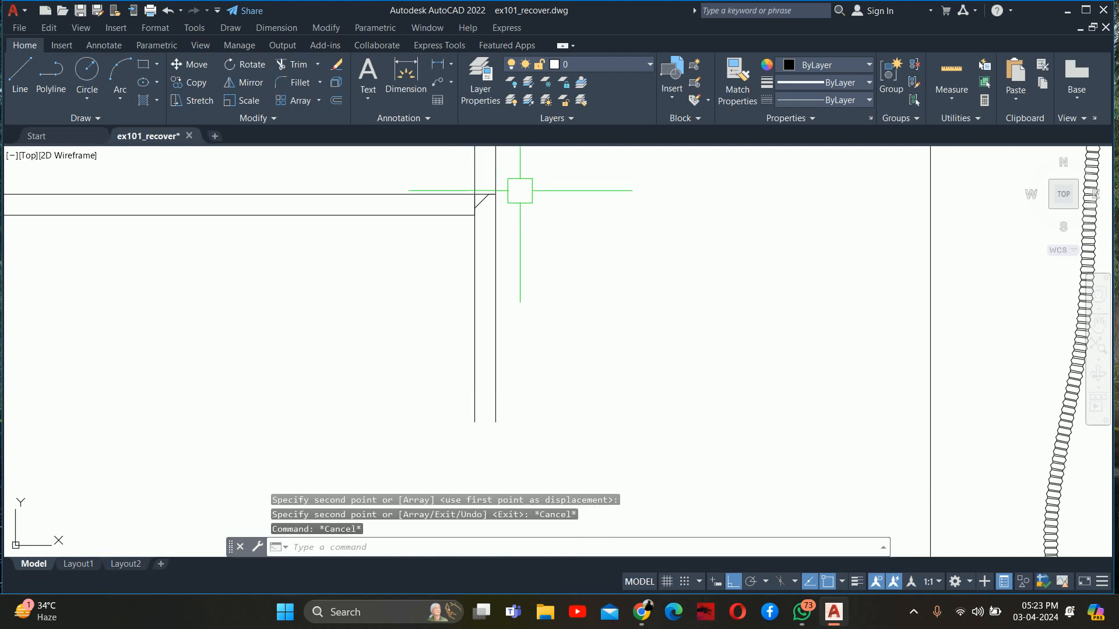
# Move the copied front panel straight down until its top edge aligns with the middle shelf's underside
pyautogui.scroll(-4, 512, 265)
pyautogui.write('m')
pyautogui.press('Return')
pyautogui.click(547, 334)
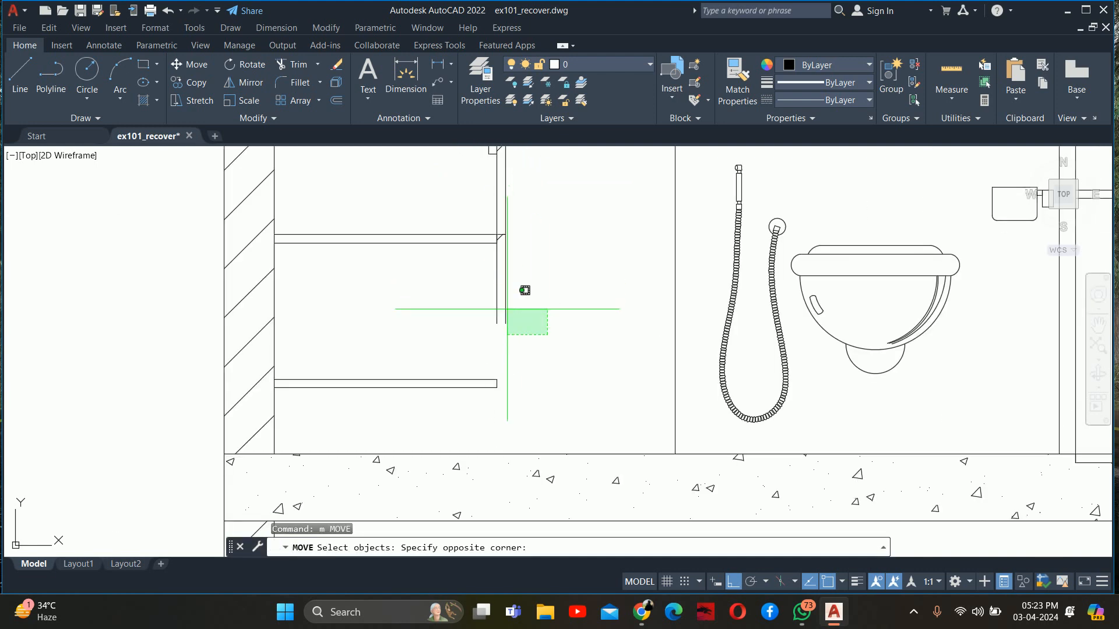
pyautogui.click(507, 309)
pyautogui.scroll(6, 498, 216)
pyautogui.click(445, 274)
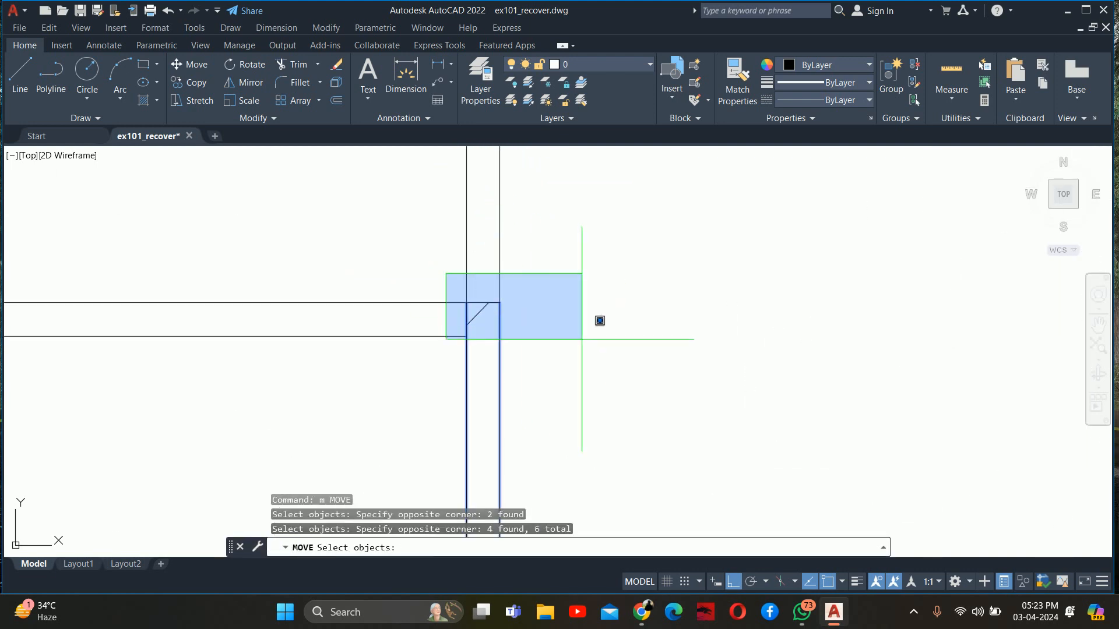
pyautogui.click(591, 323)
pyautogui.moveTo(500, 321); pyautogui.dragTo(487, 269, button='middle')
pyautogui.press('Return')
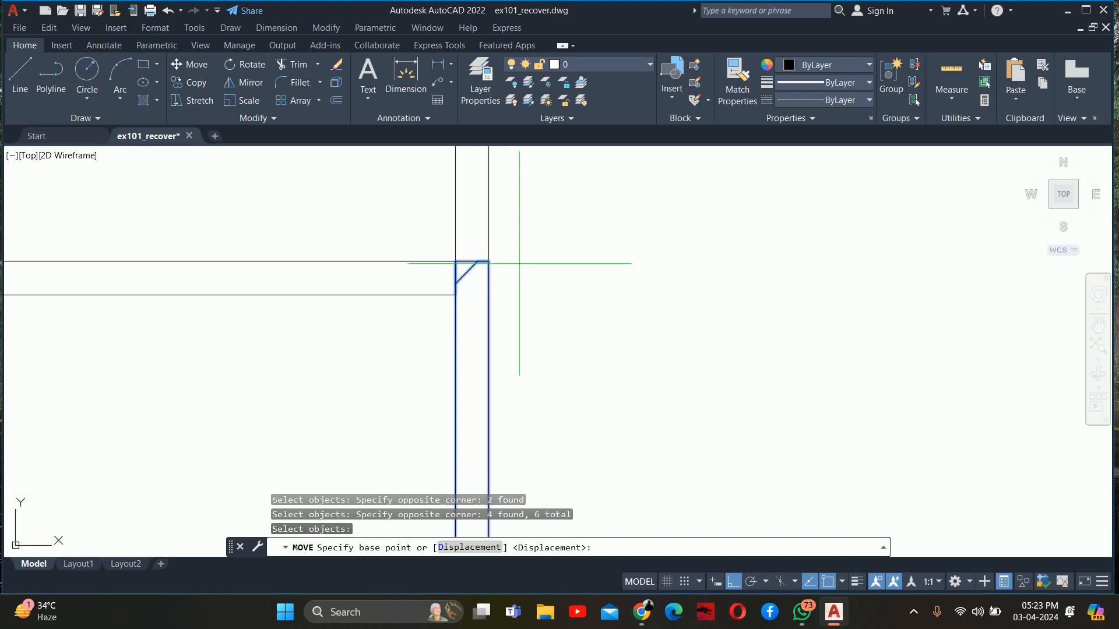
pyautogui.click(488, 262)
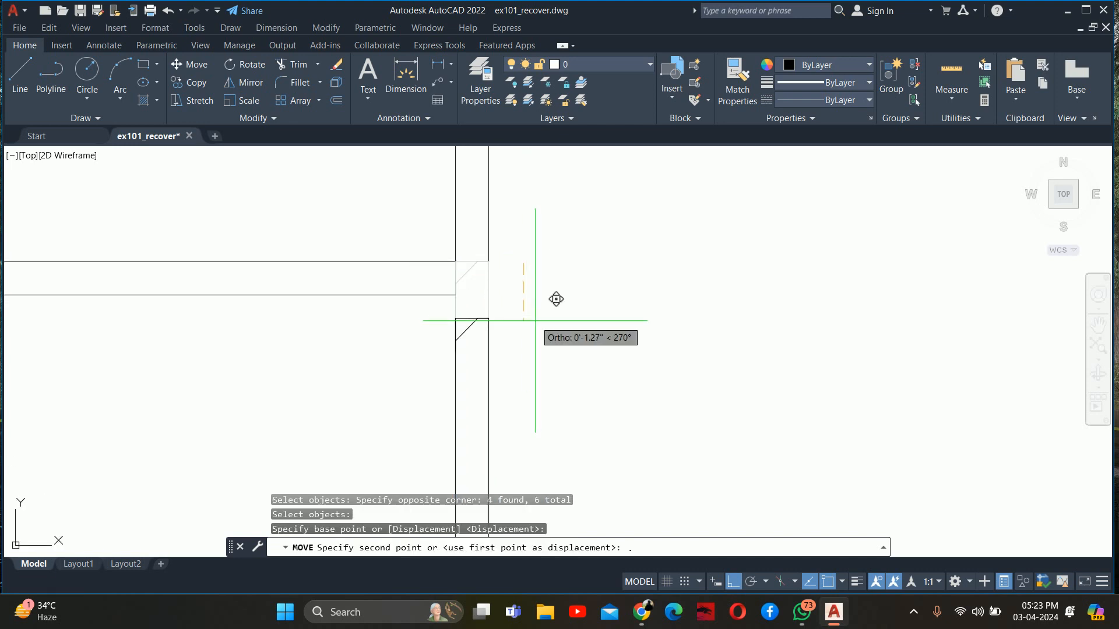
pyautogui.press('Return')
pyautogui.press('Escape')
pyautogui.press('Escape')
pyautogui.press('Escape')
pyautogui.scroll(2, 469, 306)
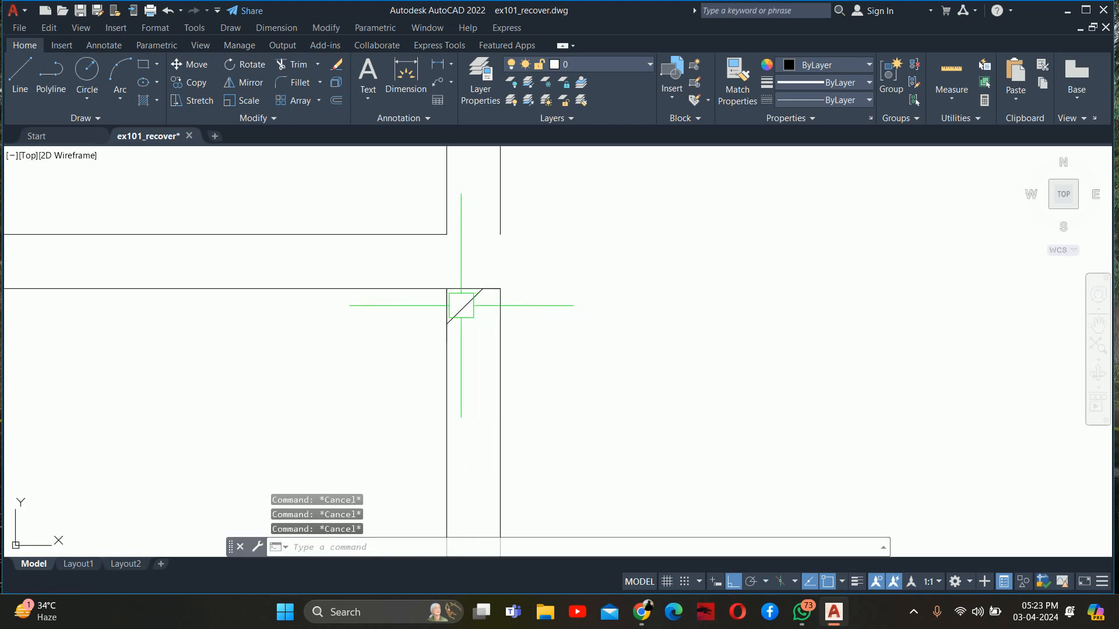
pyautogui.write('o')
pyautogui.press('Return')
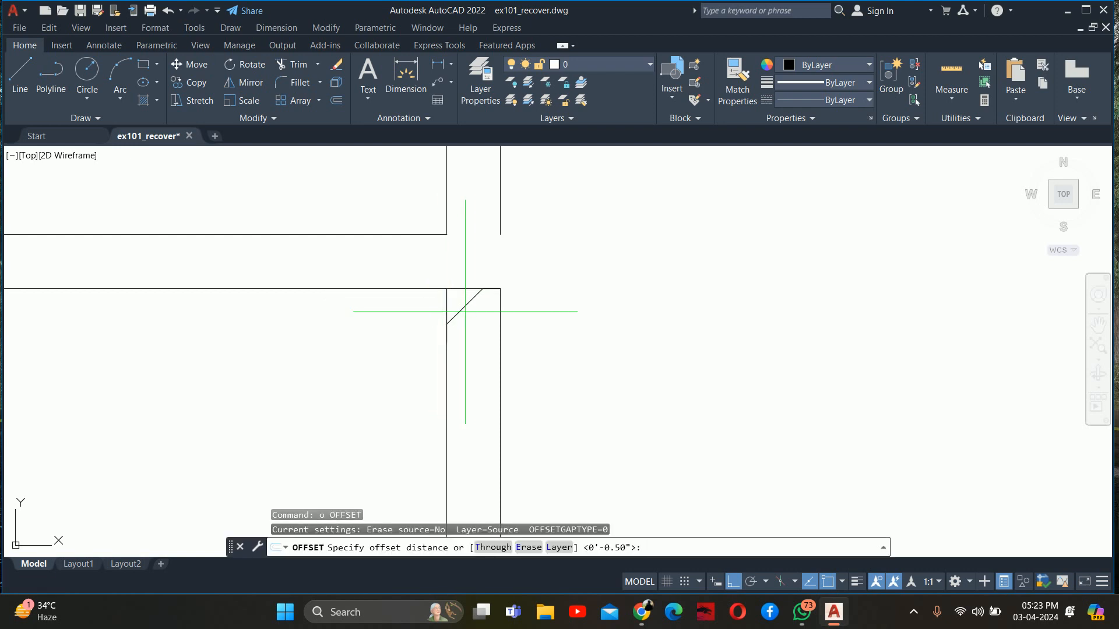
pyautogui.press('Escape')
pyautogui.press('Escape')
# Draw a horizontal line closing the upper front panel's bottom edge, level with the middle shelf's top surface
pyautogui.scroll(-8, 514, 292)
pyautogui.scroll(6, 507, 287)
pyautogui.moveTo(505, 284); pyautogui.dragTo(487, 282, button='middle')
pyautogui.write('l')
pyautogui.press('Return')
pyautogui.scroll(2, 484, 281)
pyautogui.click(483, 267)
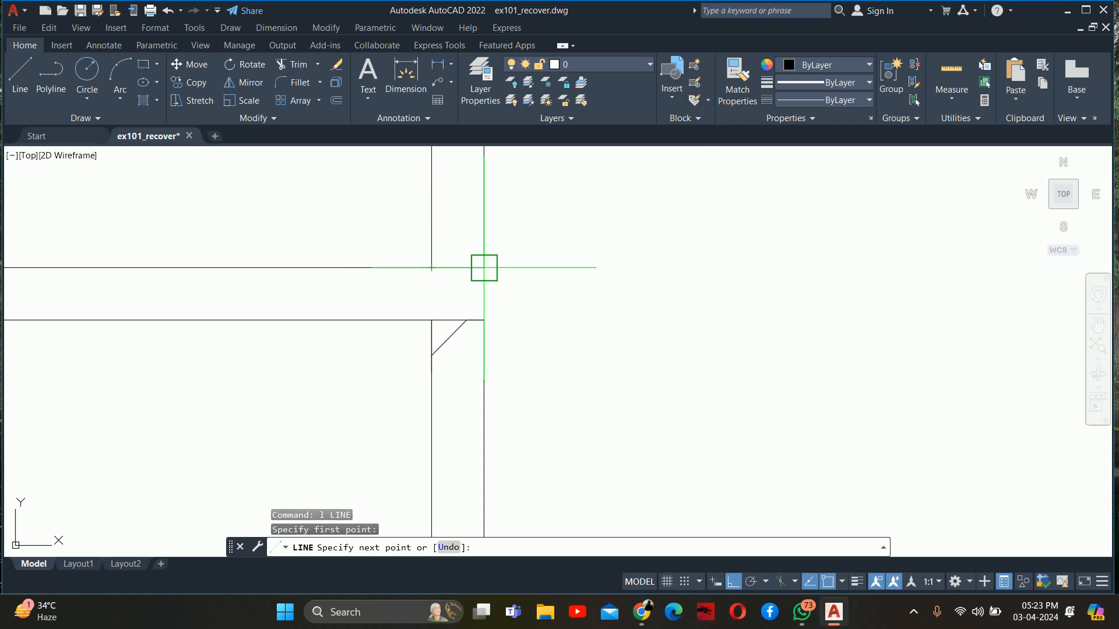
pyautogui.press('Escape')
# Draw a vertical line across the middle shelf's thickness, joining the inner edges of the upper and lower front panels
pyautogui.press('Return')
pyautogui.click(431, 267)
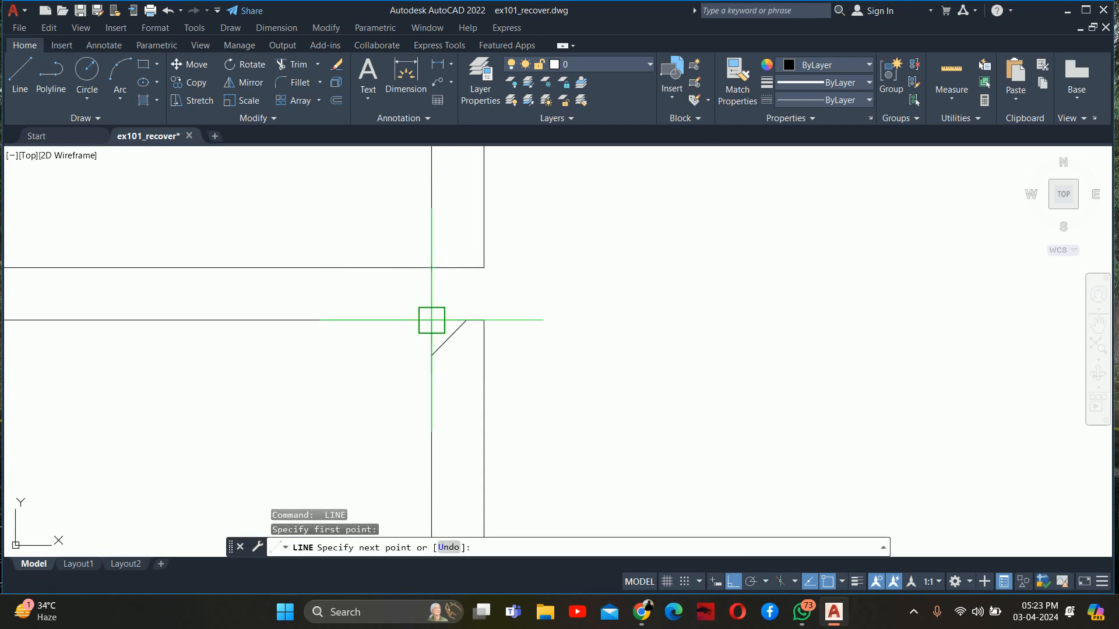
pyautogui.press('Escape')
# Offset the middle shelf's underside downward and the lower front panel's inner edge inward, both by 0.75"
pyautogui.write('o')
pyautogui.press('Return')
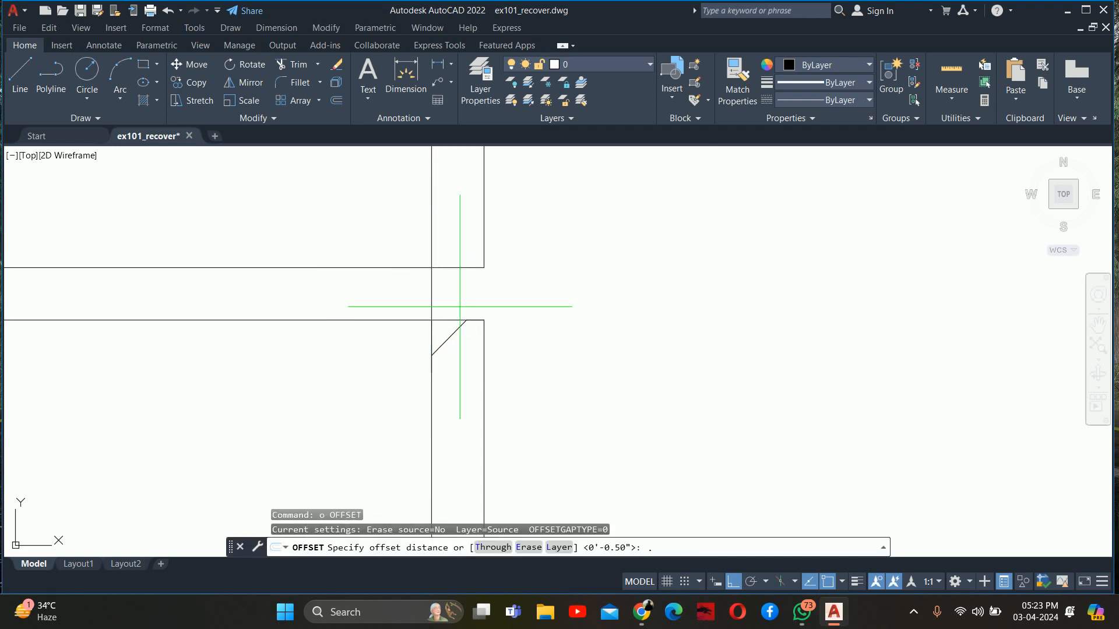
pyautogui.press('Return')
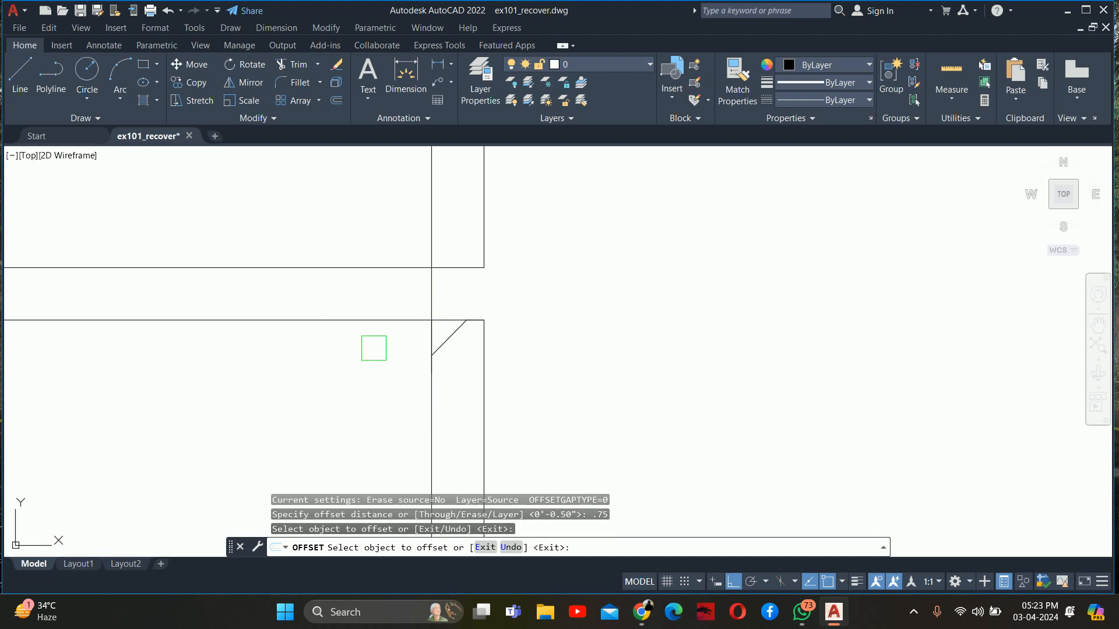
pyautogui.click(369, 320)
pyautogui.click(390, 359)
pyautogui.click(431, 402)
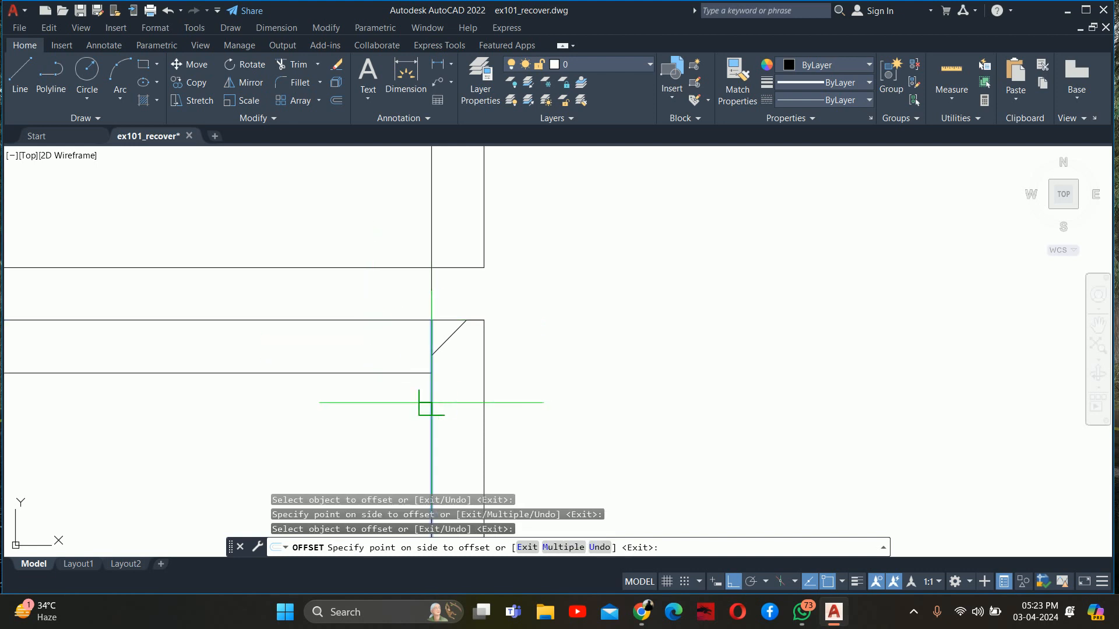
pyautogui.press('Escape')
pyautogui.press('Escape')
pyautogui.press('Escape')
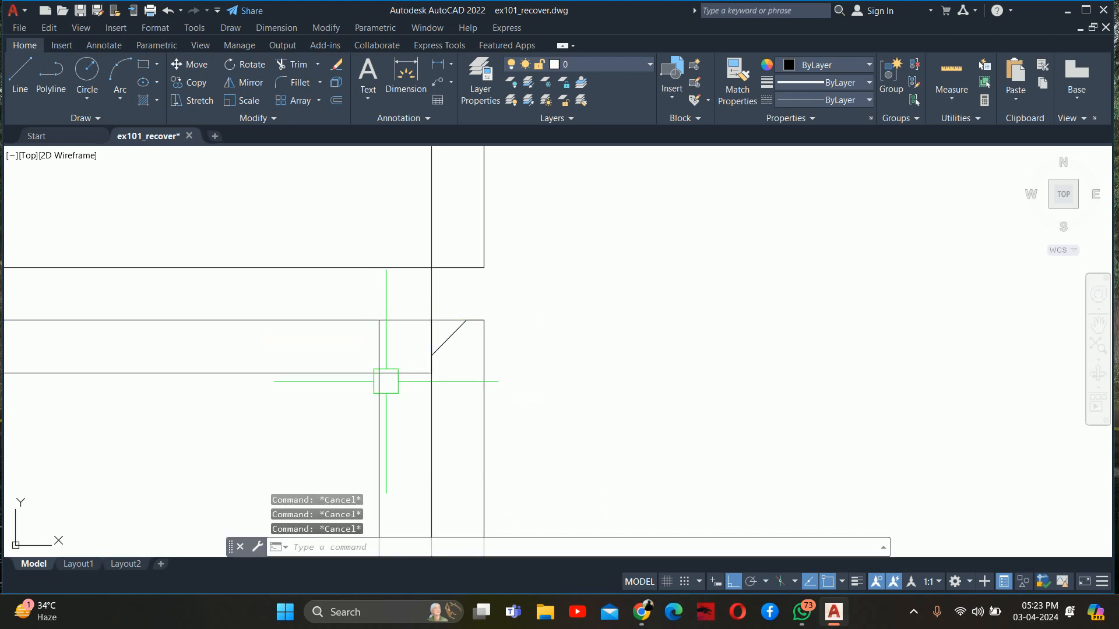
# Trim the offset lines and shelf underside into a small front lip below the middle shelf, opening the lower panel's bevelled corner
pyautogui.write('tr')
pyautogui.press('Return')
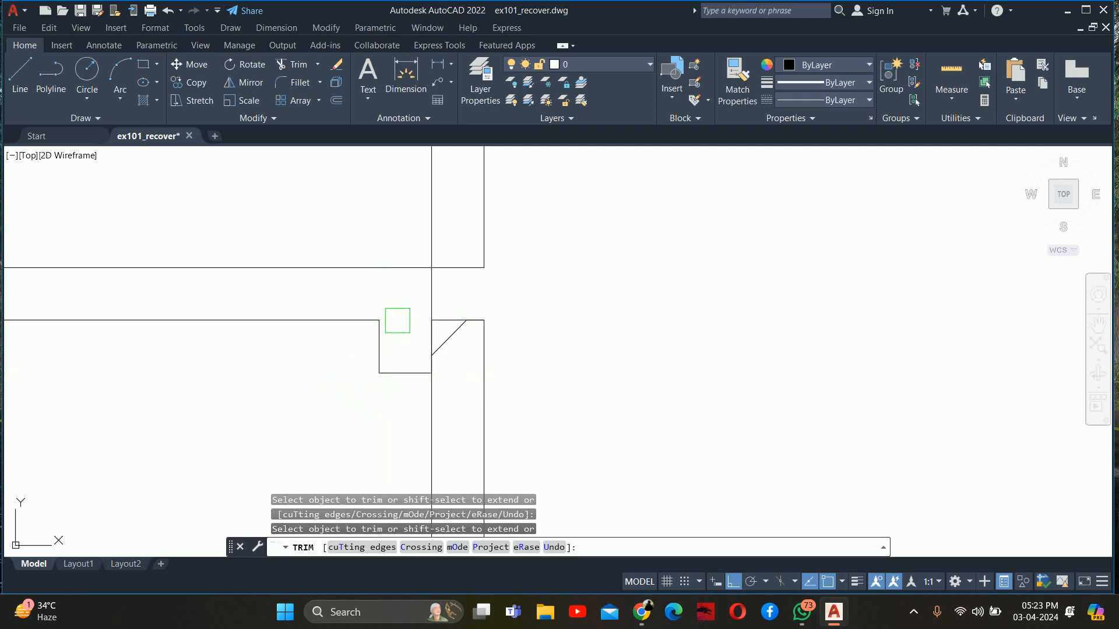
pyautogui.scroll(4, 441, 324)
pyautogui.scroll(2, 448, 273)
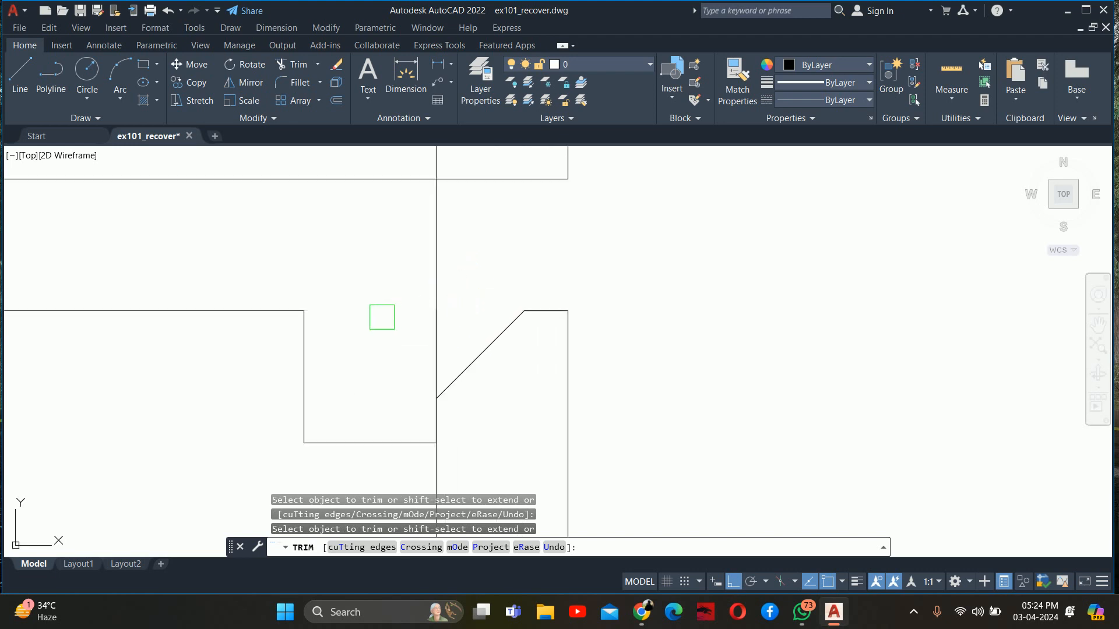
pyautogui.press('Escape')
pyautogui.press('Escape')
# Extend the lower front panel down to the bottom shelf and close its lower edge level with the shelf's underside
pyautogui.scroll(-4, 481, 282)
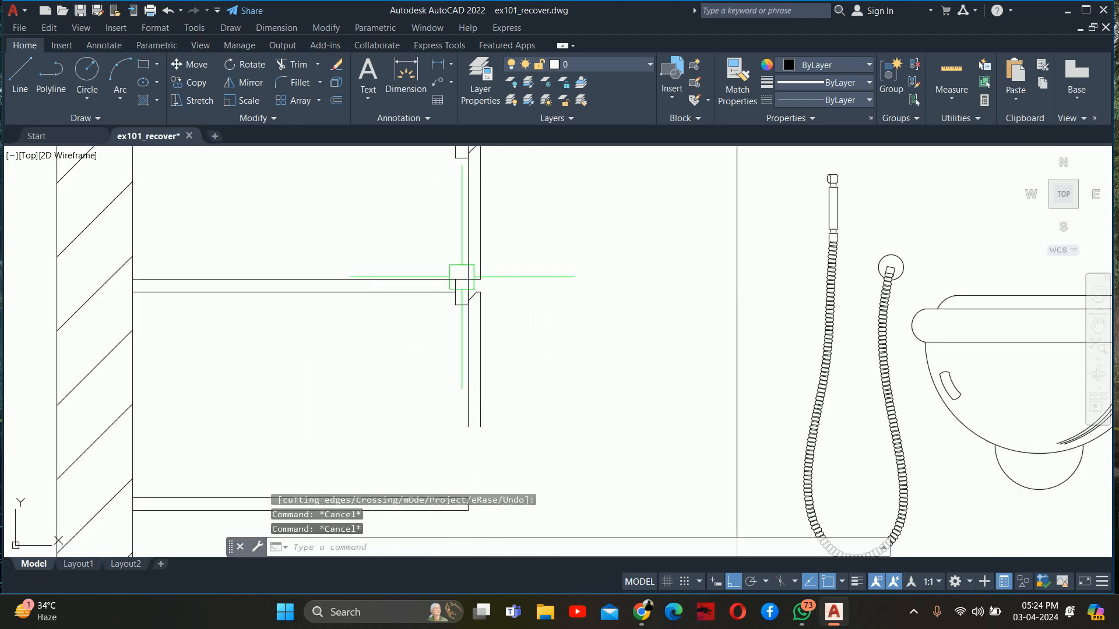
pyautogui.scroll(-2, 459, 276)
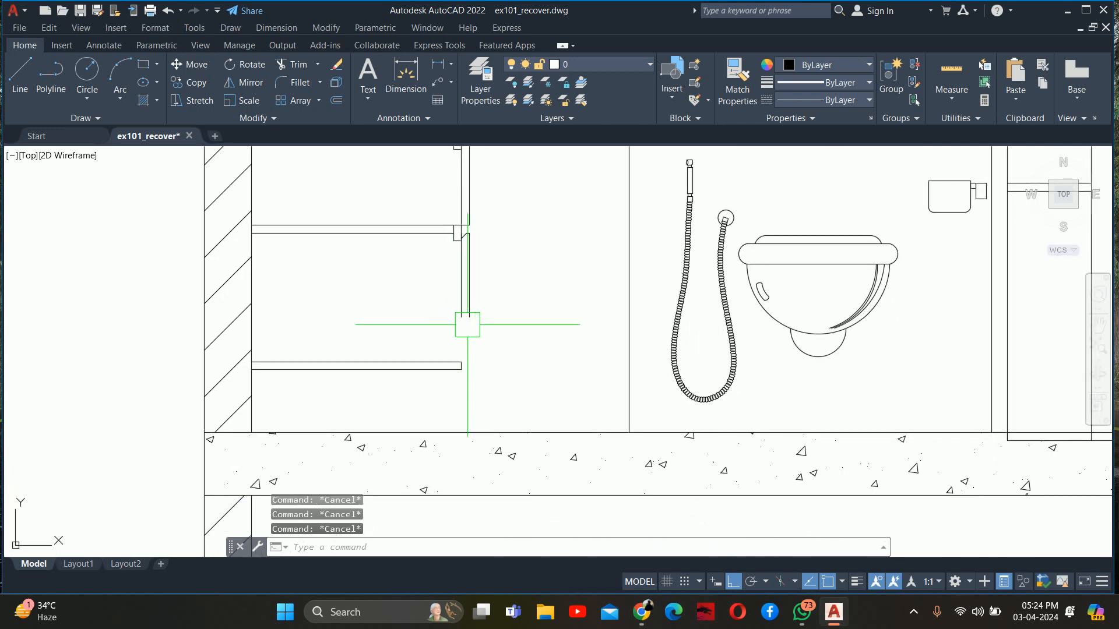
pyautogui.write('ex')
pyautogui.press('Return')
pyautogui.click(508, 313)
pyautogui.click(424, 301)
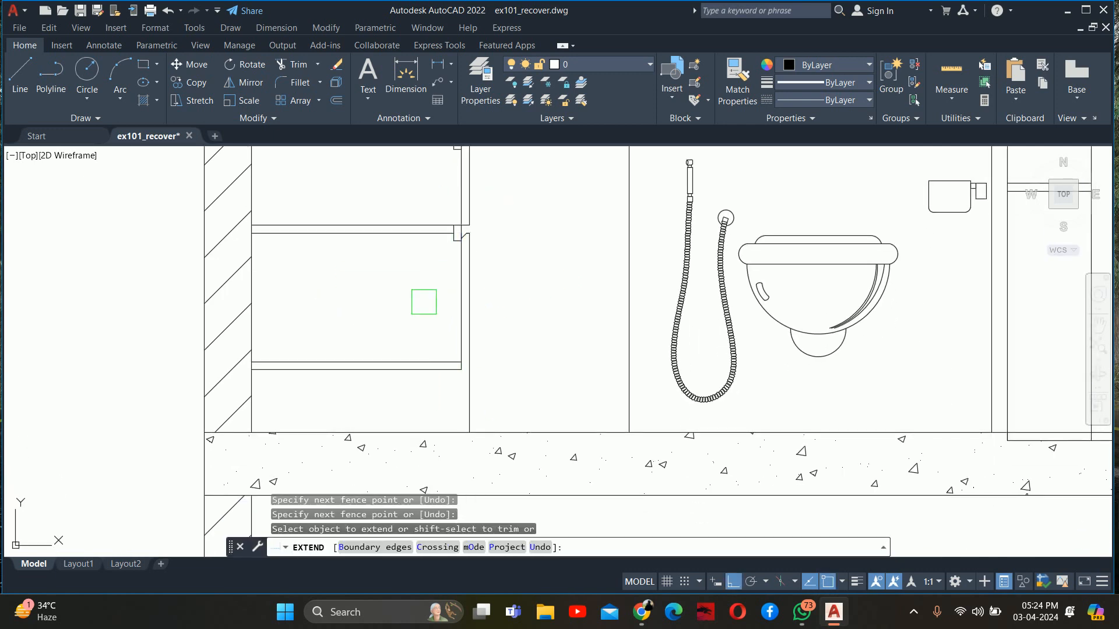
pyautogui.scroll(4, 448, 364)
pyautogui.click(437, 375)
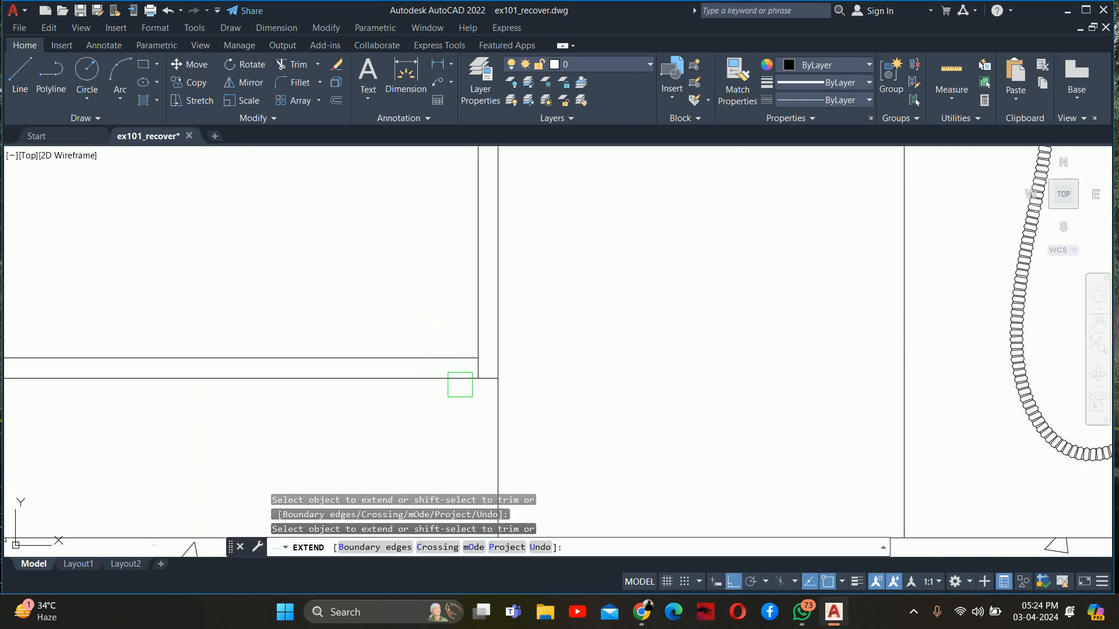
pyautogui.scroll(-4, 524, 332)
pyautogui.press('Escape')
pyautogui.press('Escape')
pyautogui.press('Escape')
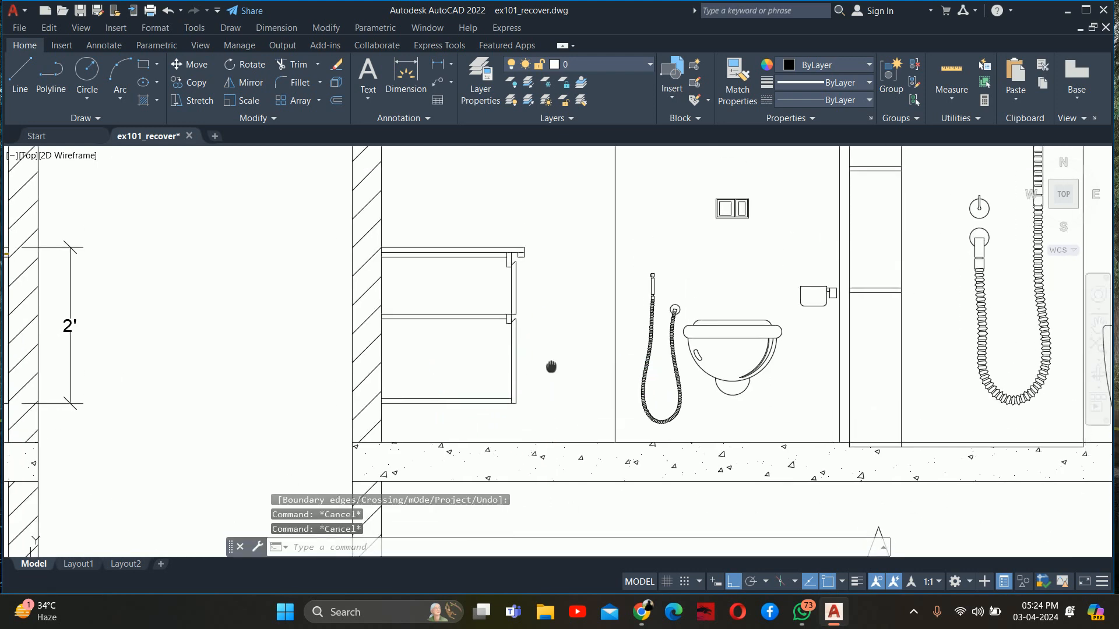
# Trim the leftover lines where the middle shelf and the counter's support board meet their front rails
pyautogui.scroll(5, 512, 323)
pyautogui.write('tr')
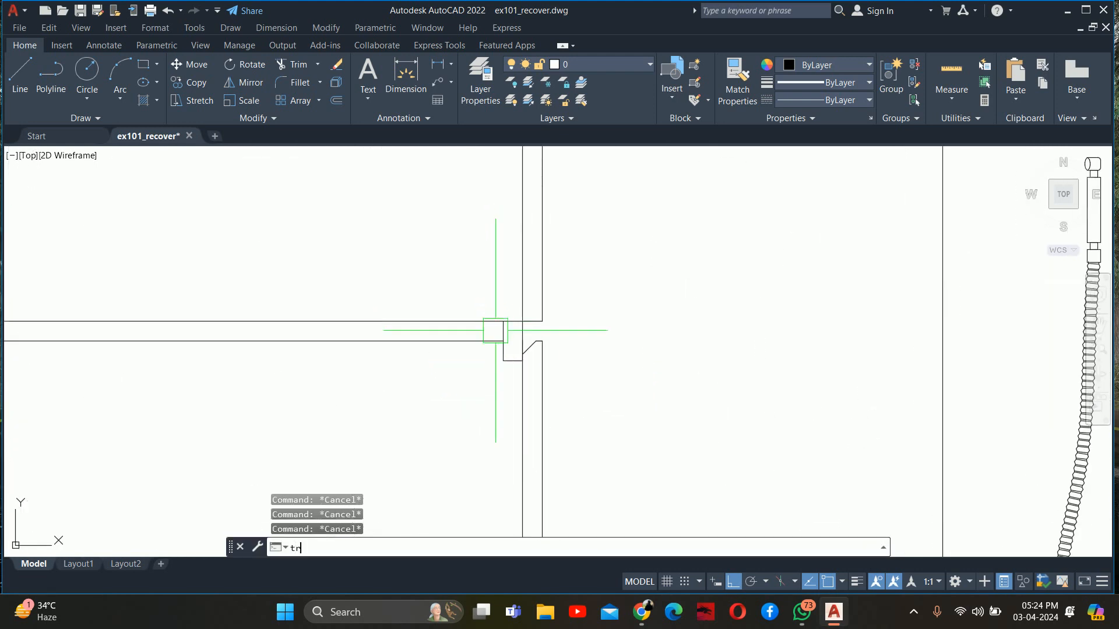
pyautogui.press('Return')
pyautogui.scroll(2, 498, 326)
pyautogui.scroll(-3, 500, 331)
pyautogui.scroll(5, 559, 303)
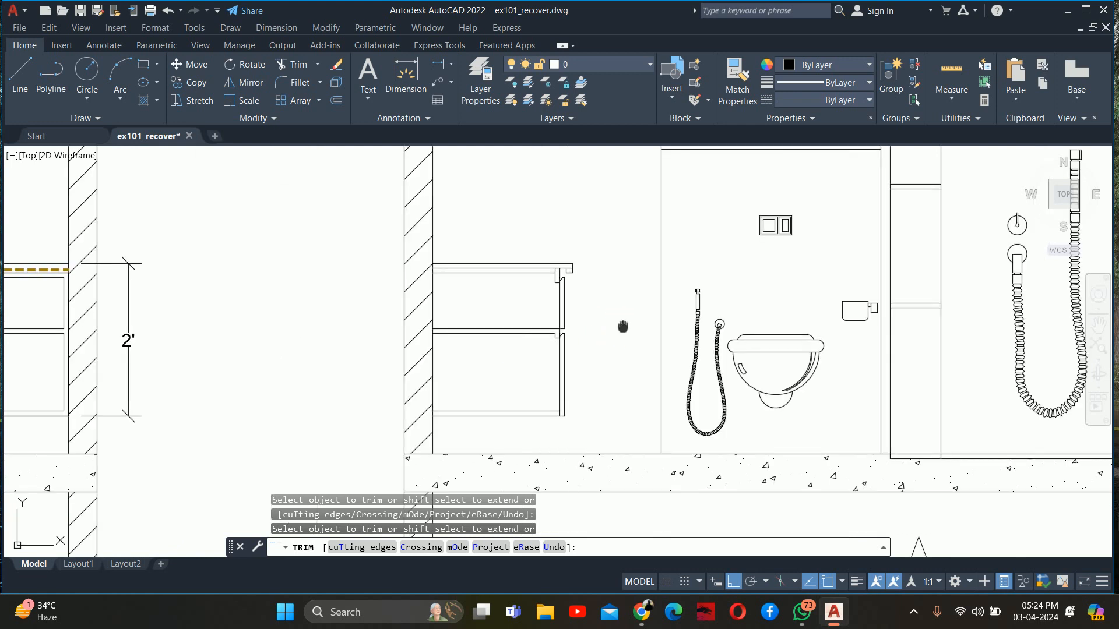
pyautogui.scroll(5, 537, 281)
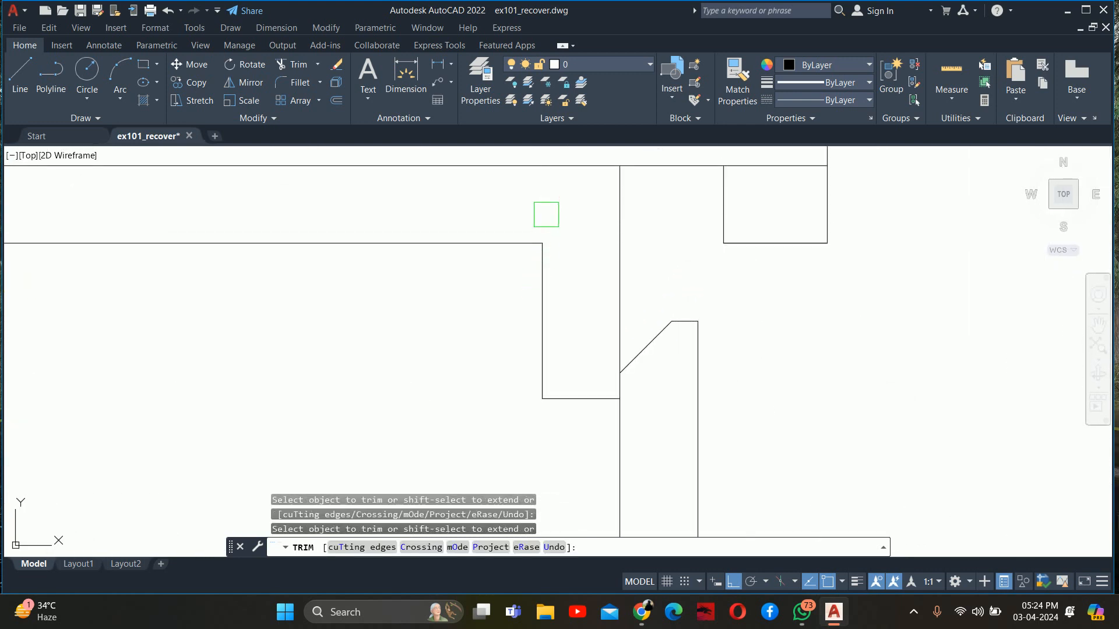
pyautogui.scroll(-5, 546, 215)
pyautogui.press('Escape')
pyautogui.press('Escape')
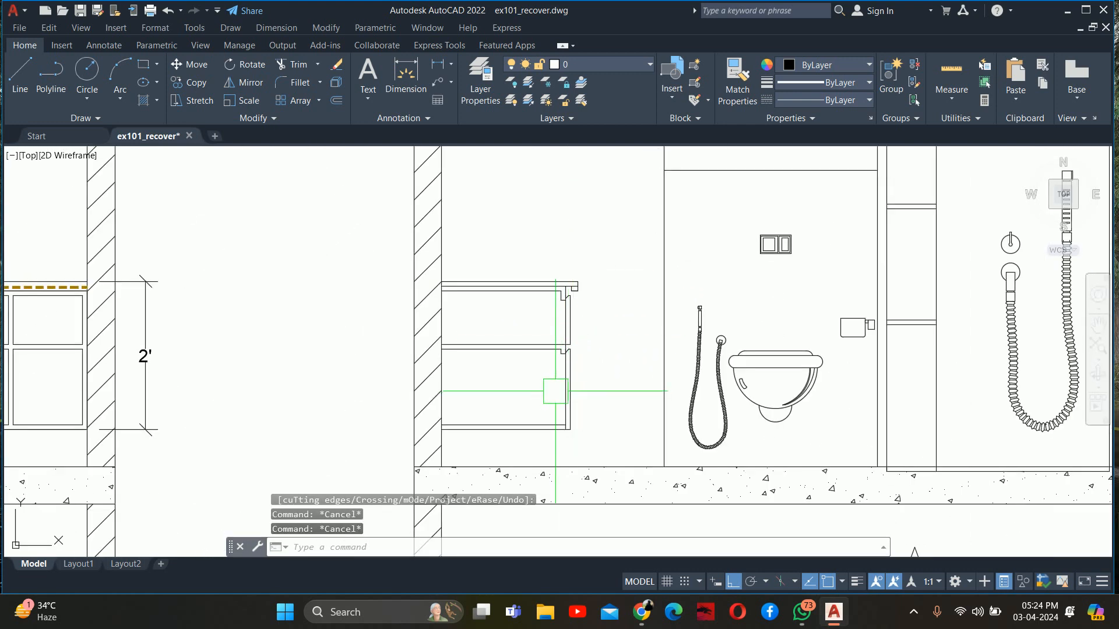
# Examine the vanity's front panel joints at the middle shelf and under the counter
pyautogui.scroll(4, 558, 378)
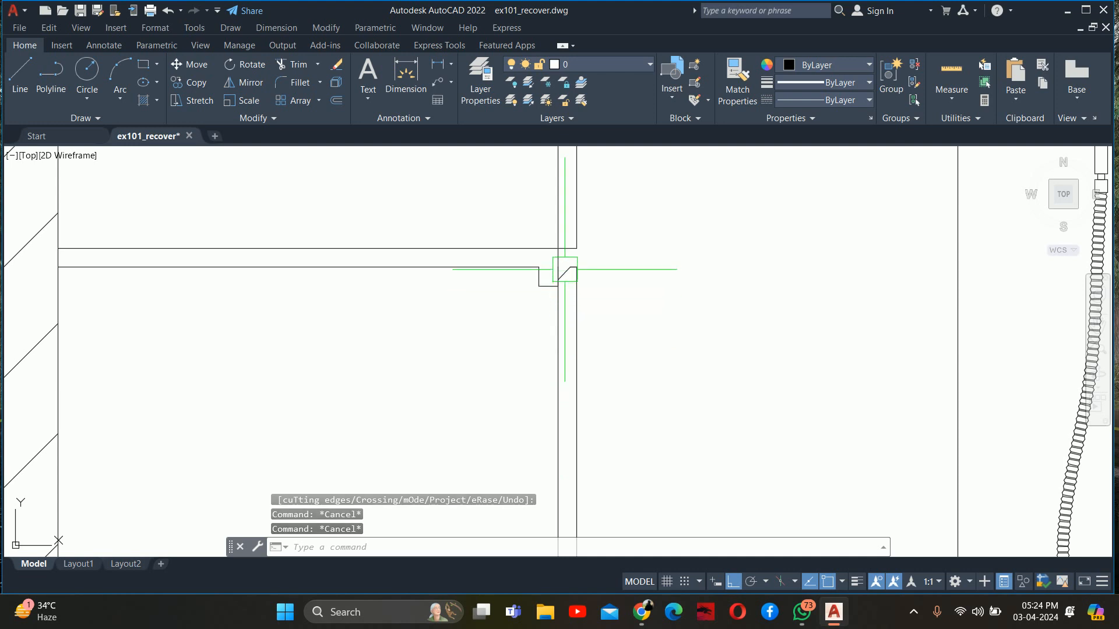
pyautogui.scroll(-2, 565, 269)
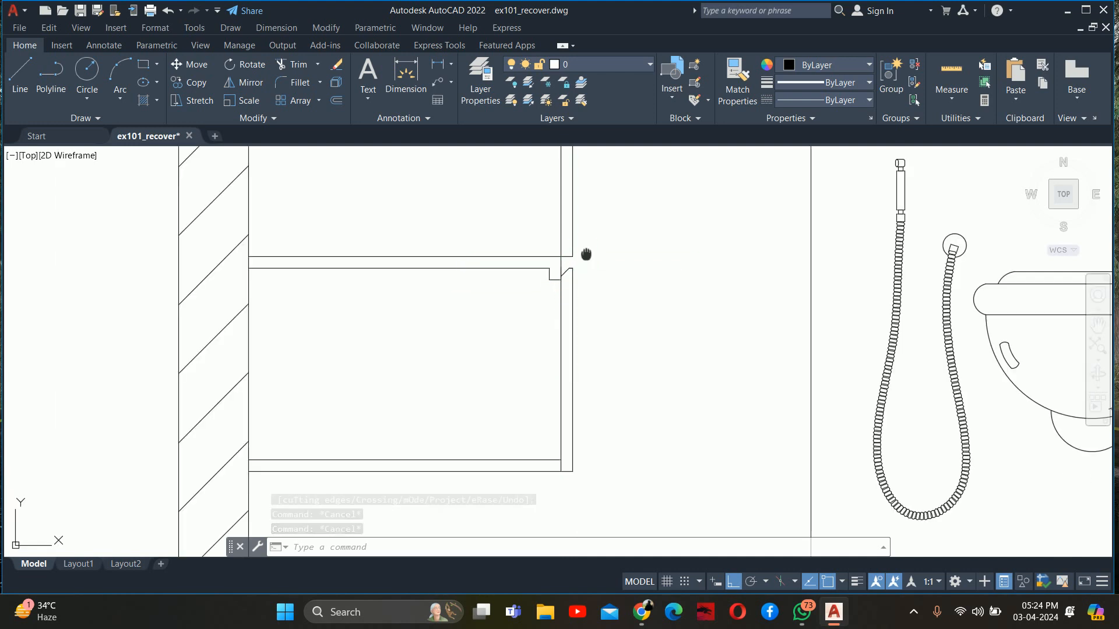
pyautogui.moveTo(586, 254); pyautogui.dragTo(583, 368, button='middle')
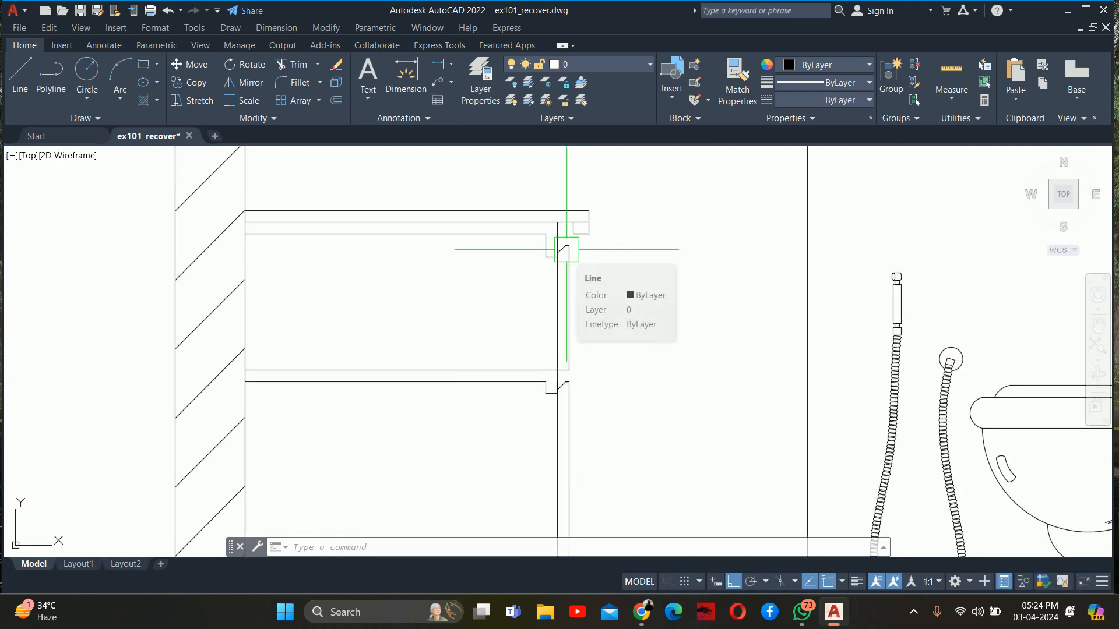
pyautogui.scroll(-2, 569, 274)
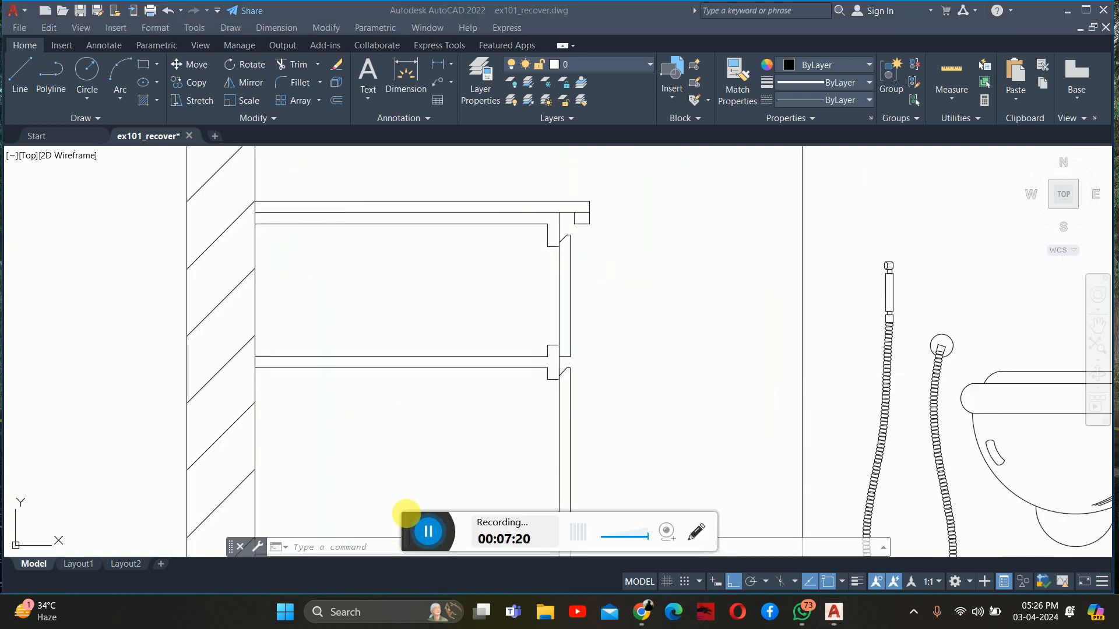
pyautogui.scroll(-5, 544, 372)
pyautogui.press('Escape')
pyautogui.press('Escape')
pyautogui.press('Escape')
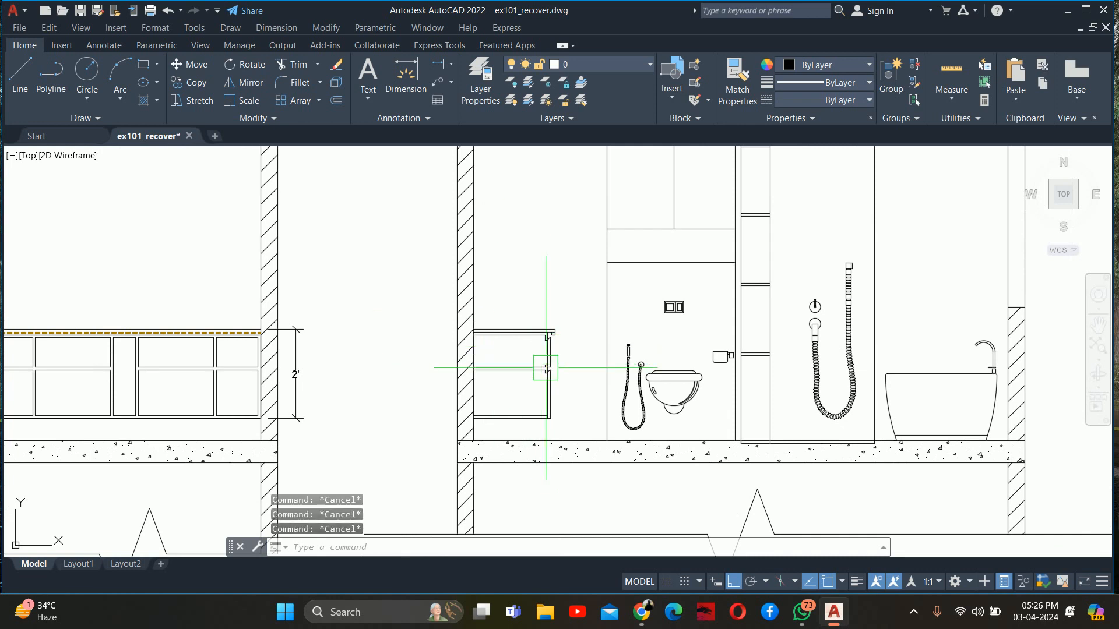
# Trim away the line separating the countertop from its front drop edge
pyautogui.scroll(4, 500, 364)
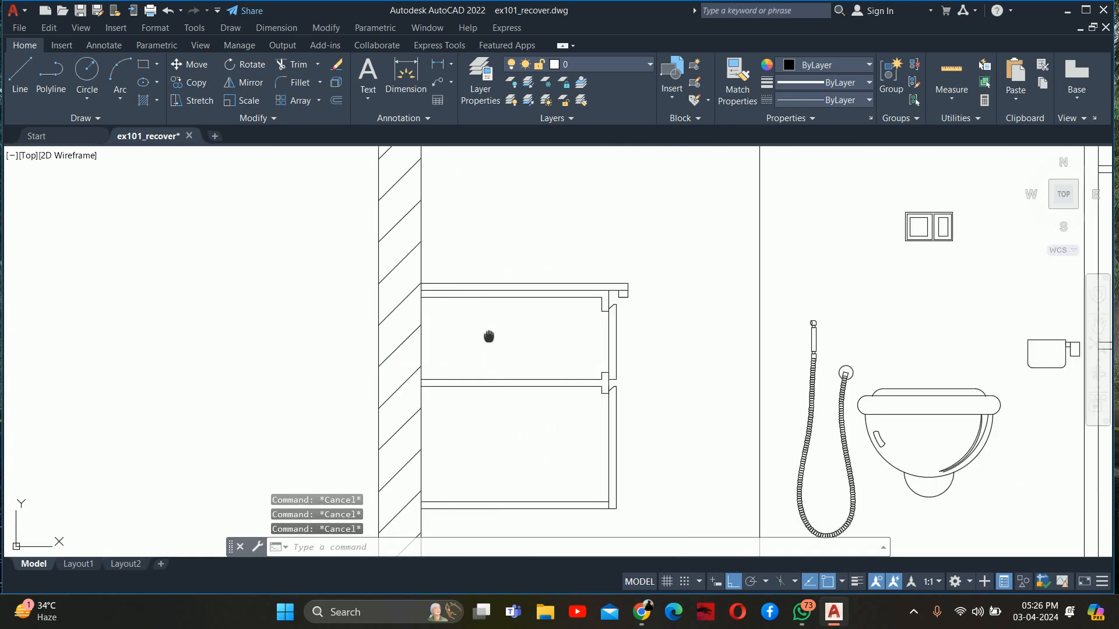
pyautogui.scroll(4, 607, 371)
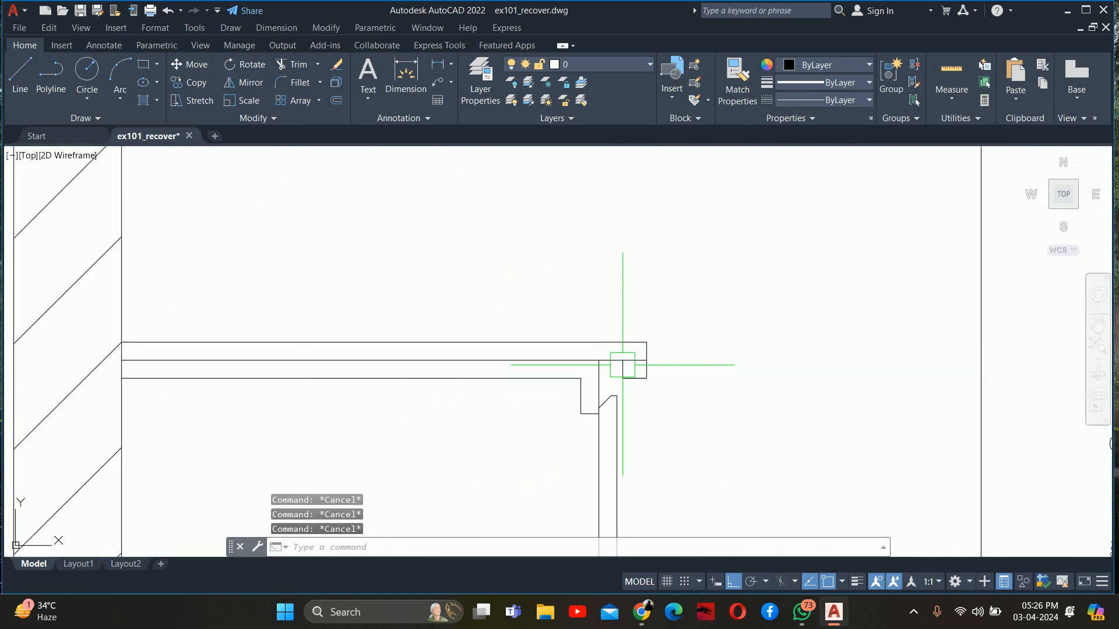
pyautogui.write('tr')
pyautogui.press('Return')
pyautogui.scroll(2, 629, 364)
pyautogui.press('Escape')
pyautogui.press('Escape')
pyautogui.press('Escape')
pyautogui.scroll(-2, 629, 357)
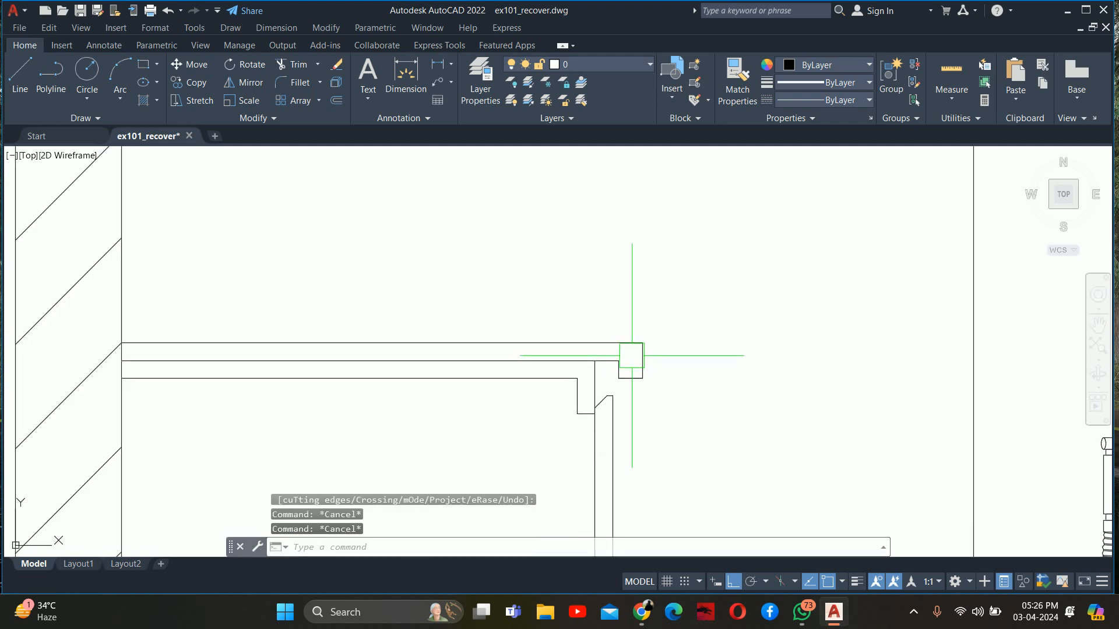
pyautogui.scroll(2, 639, 347)
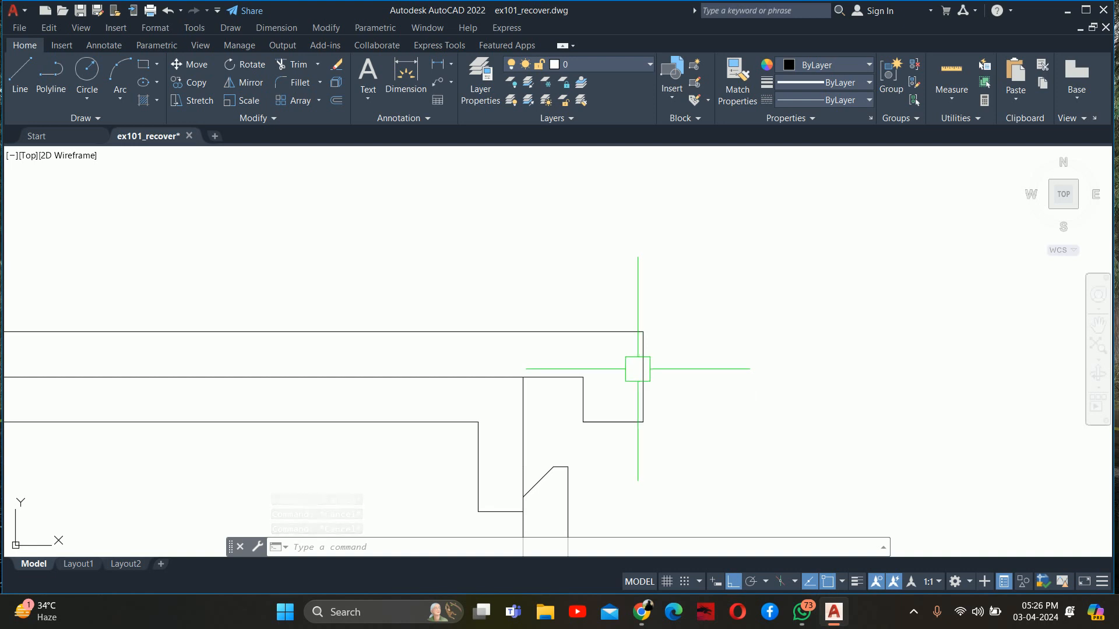
pyautogui.scroll(-2, 643, 369)
pyautogui.press('Escape')
pyautogui.press('Escape')
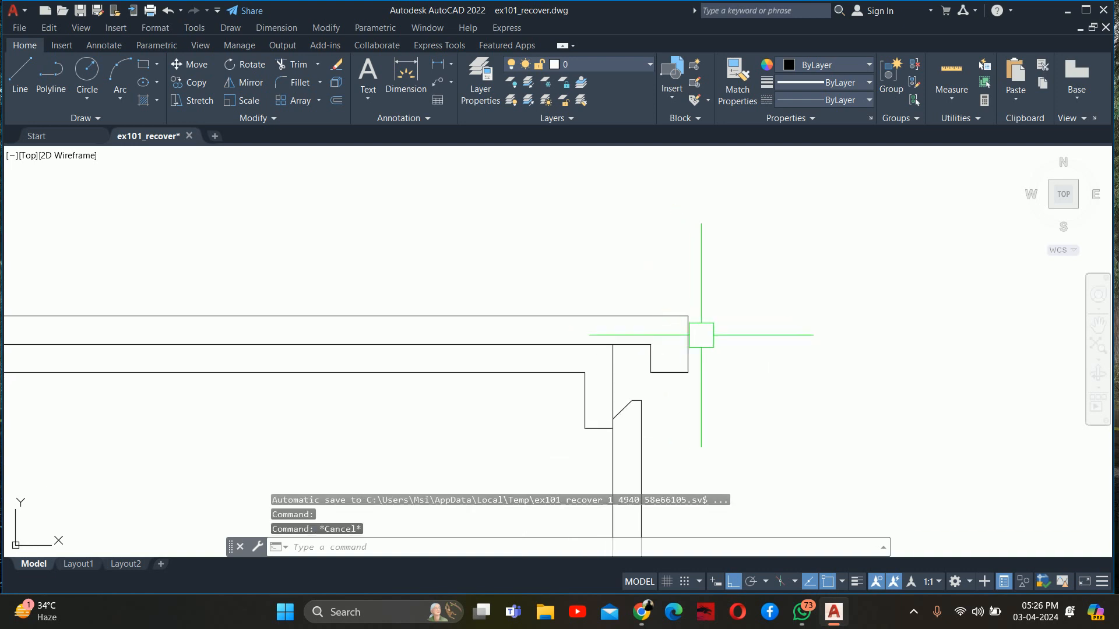
pyautogui.press('Escape')
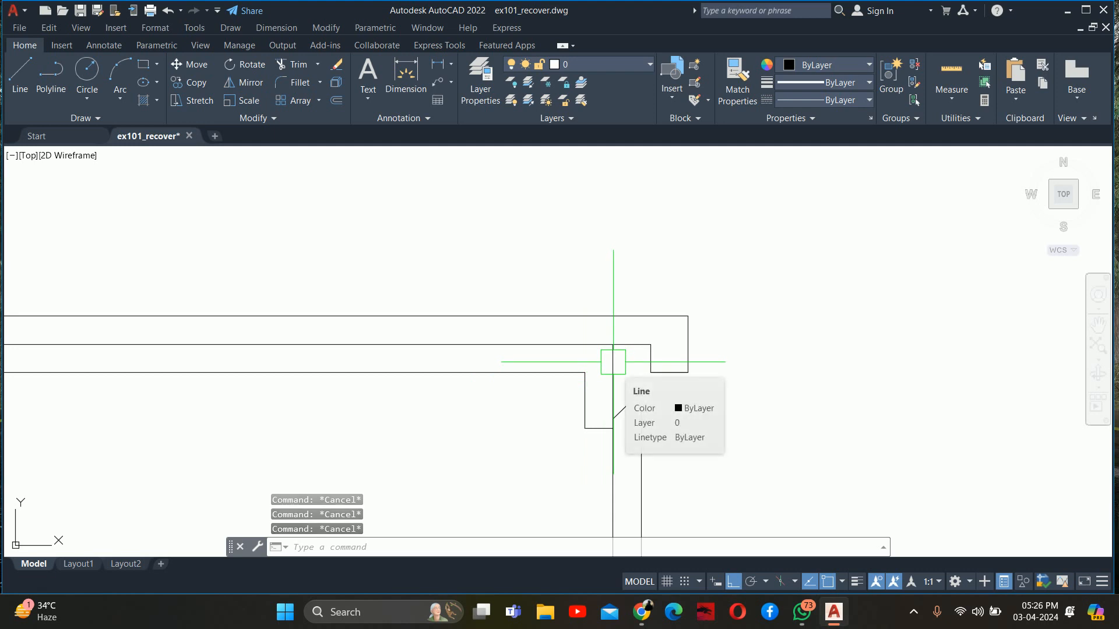
# Place a solid donut with inside diameter 0 and outside diameter 0.5" in the empty space in front of the countertop edge
pyautogui.write('do')
pyautogui.press('Return')
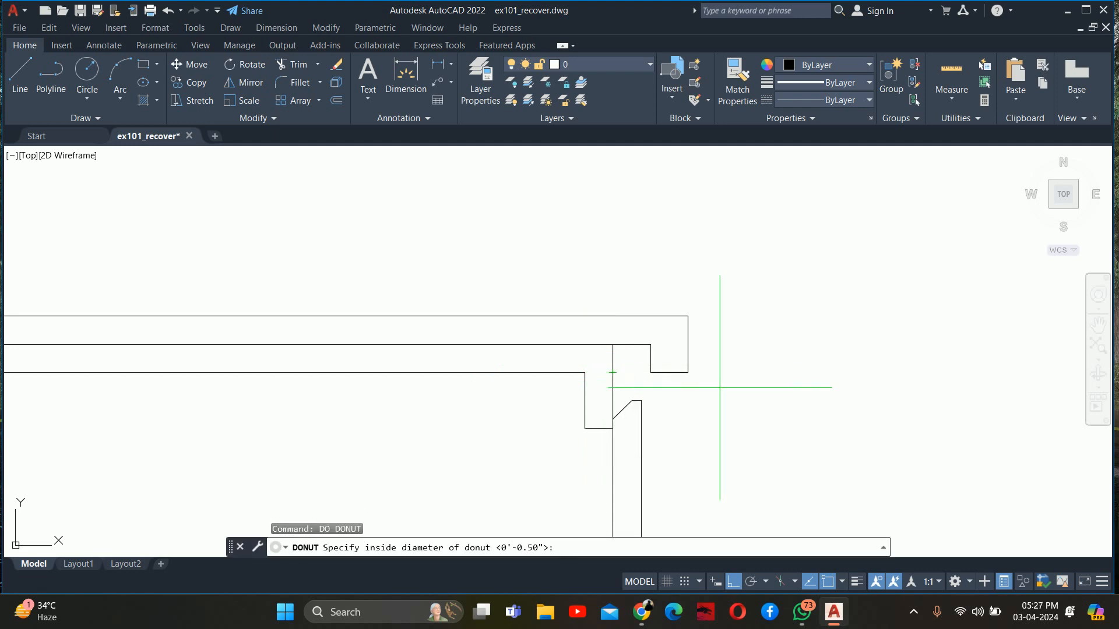
pyautogui.write('0')
pyautogui.press('Return')
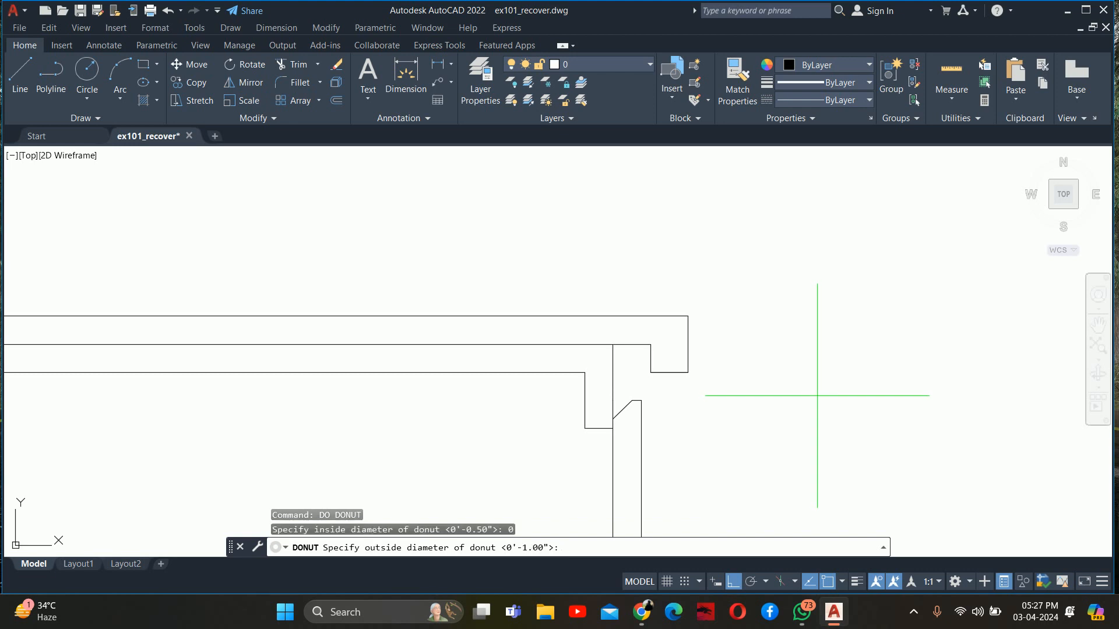
pyautogui.write('.5')
pyautogui.press('Return')
pyautogui.click(797, 362)
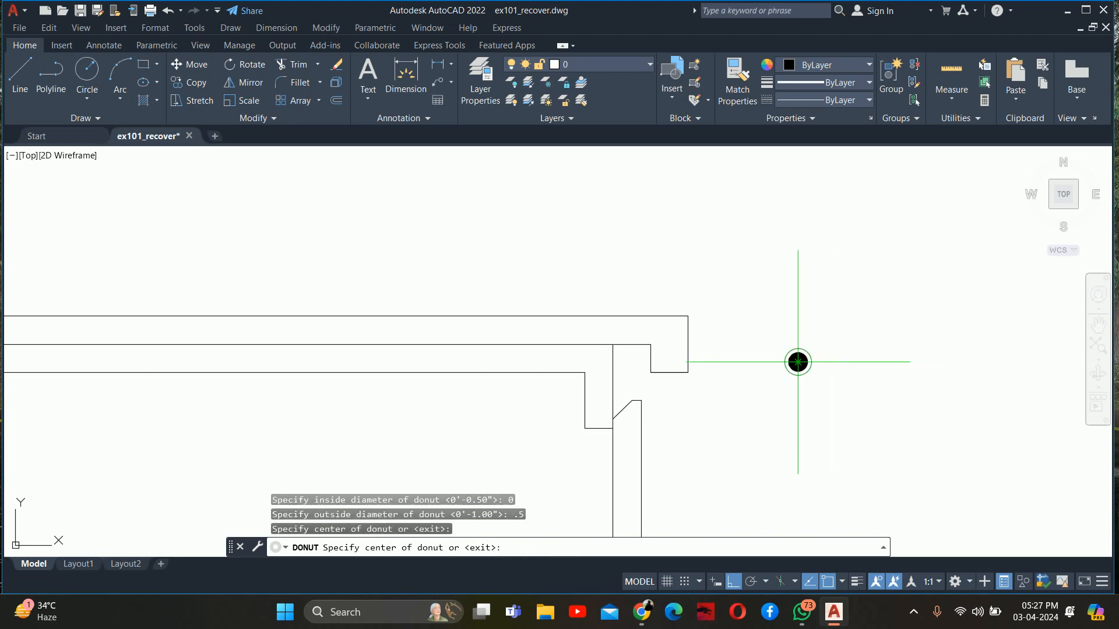
pyautogui.press('Escape')
pyautogui.press('Escape')
# Set the solid donut's color to index color 40
pyautogui.click(837, 390)
pyautogui.click(777, 318)
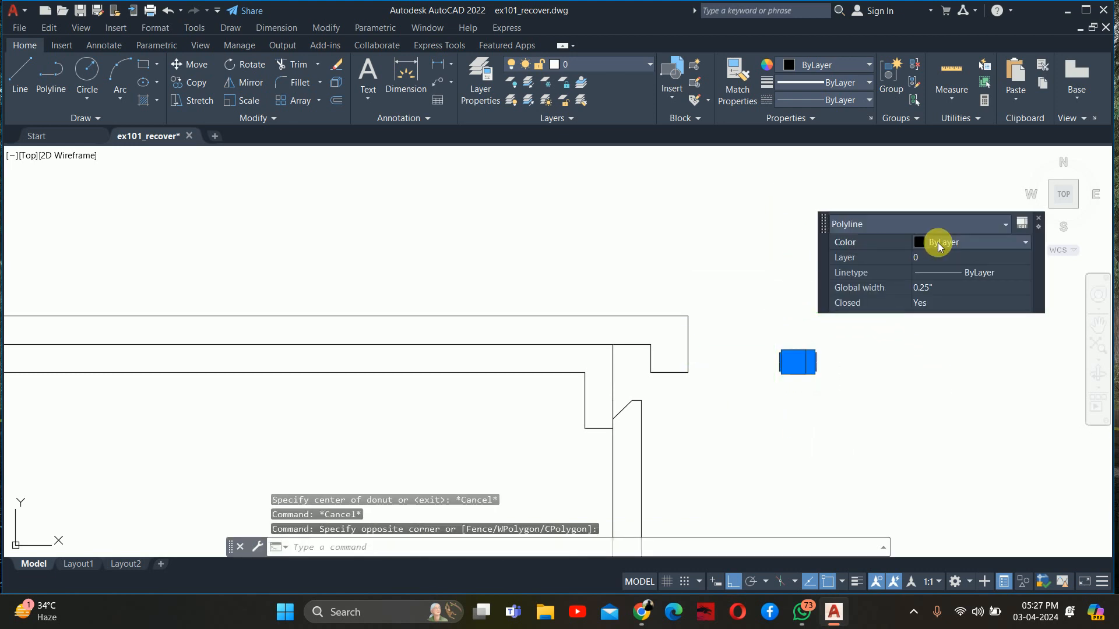
pyautogui.click(938, 243)
pyautogui.click(939, 365)
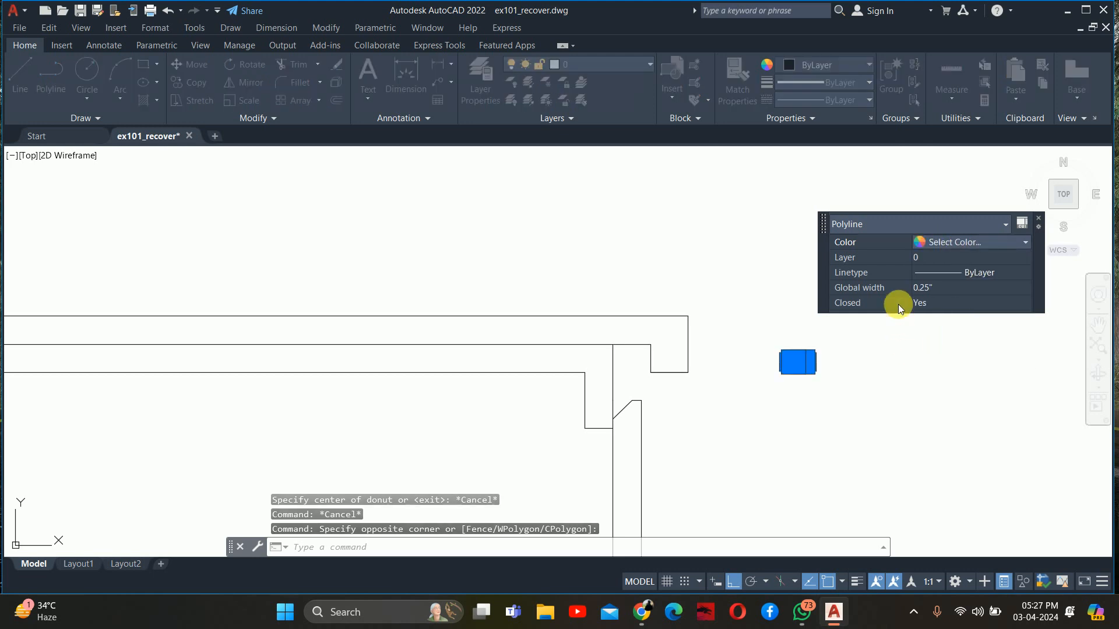
pyautogui.click(627, 272)
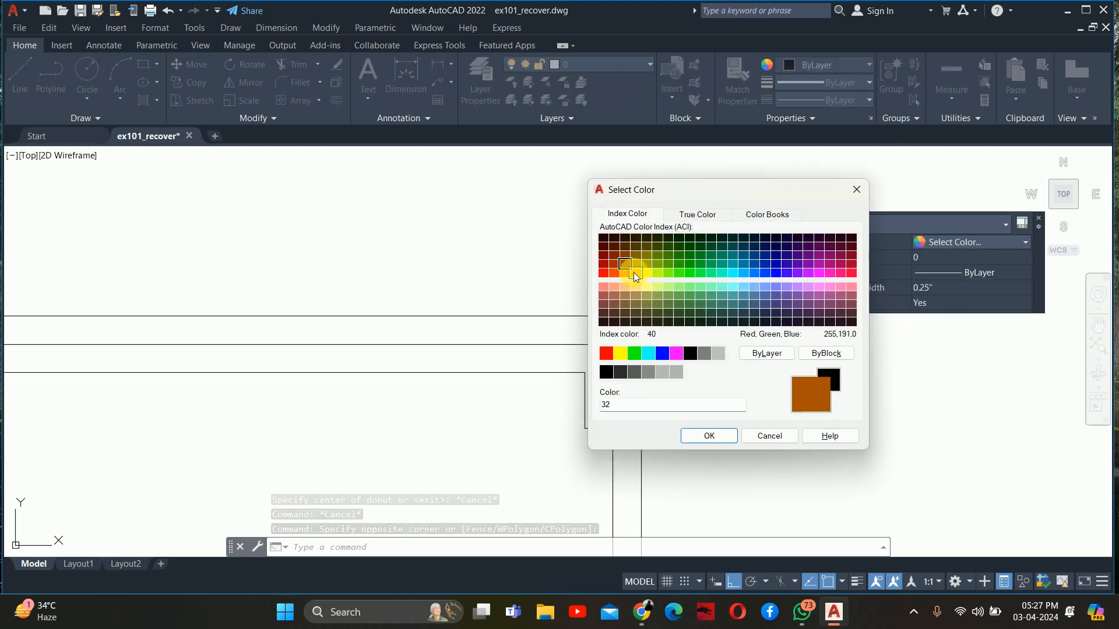
pyautogui.click(635, 272)
pyautogui.click(699, 436)
pyautogui.press('Escape')
pyautogui.press('Escape')
pyautogui.press('Escape')
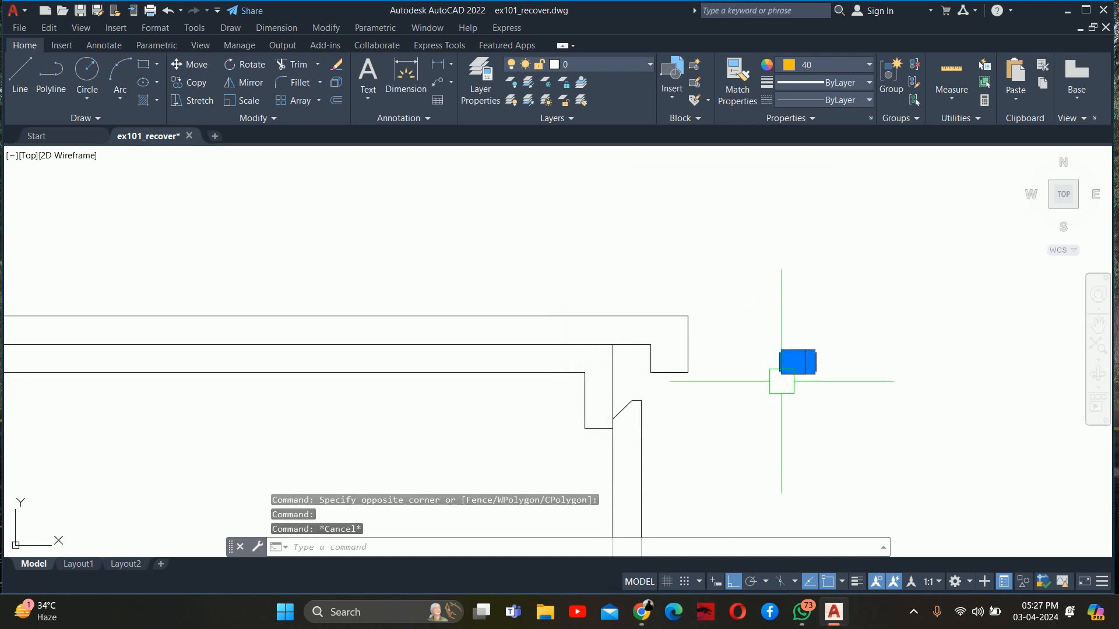
# Move the donut into the gap beneath the countertop, between the front drop edge and the front panel line
pyautogui.write('m')
pyautogui.press('space')
pyautogui.click(854, 389)
pyautogui.click(796, 350)
pyautogui.press('space')
pyautogui.scroll(3, 794, 351)
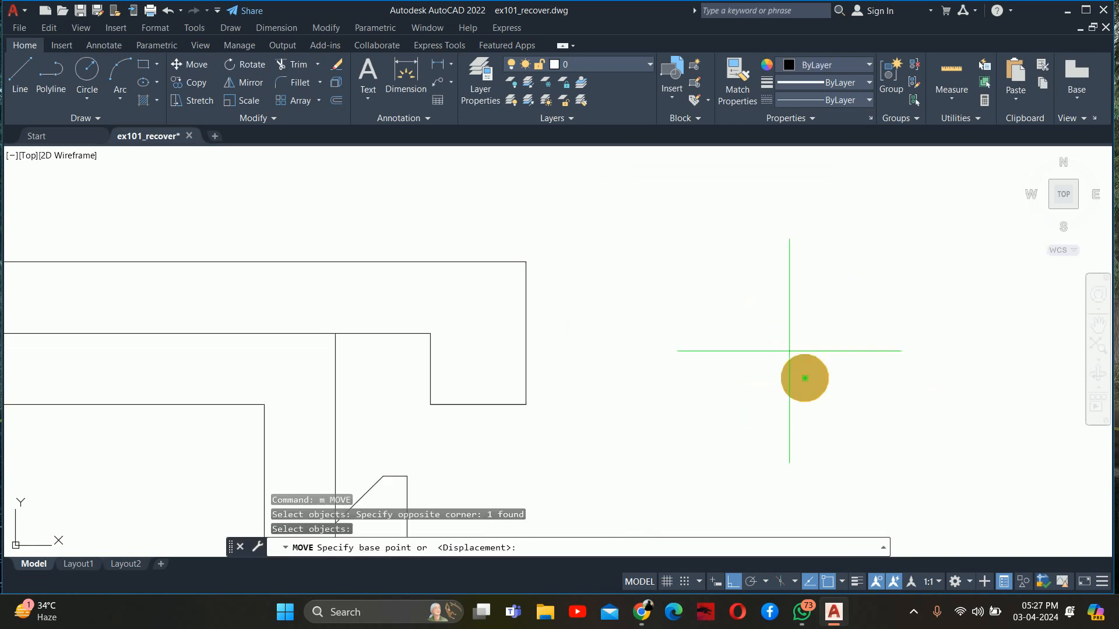
pyautogui.click(811, 394)
pyautogui.scroll(-5, 650, 396)
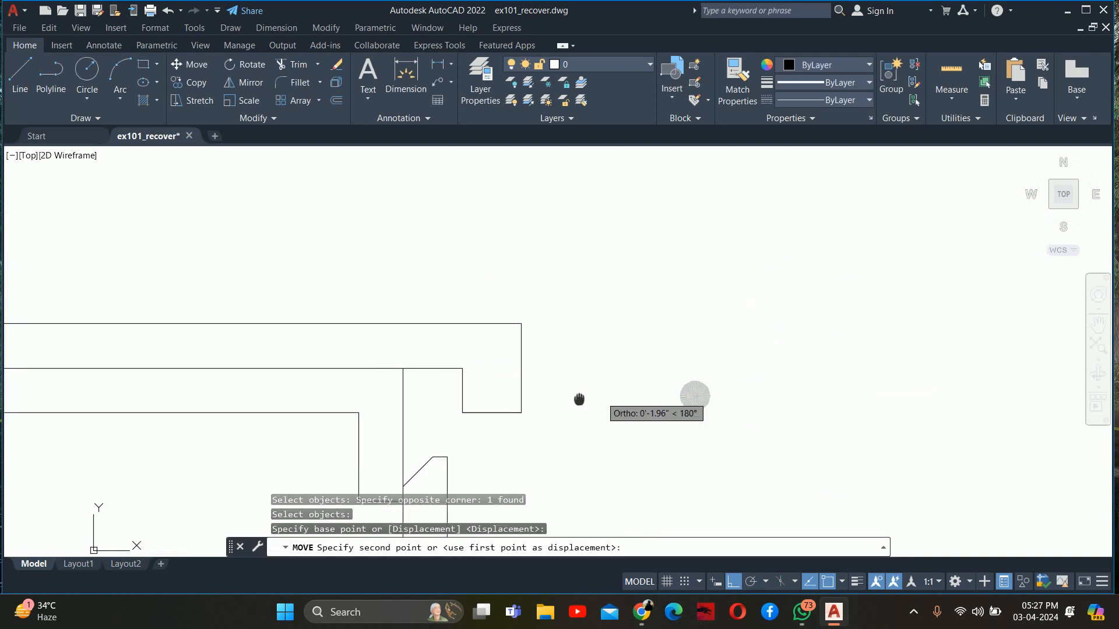
pyautogui.click(736, 581)
pyautogui.scroll(4, 443, 419)
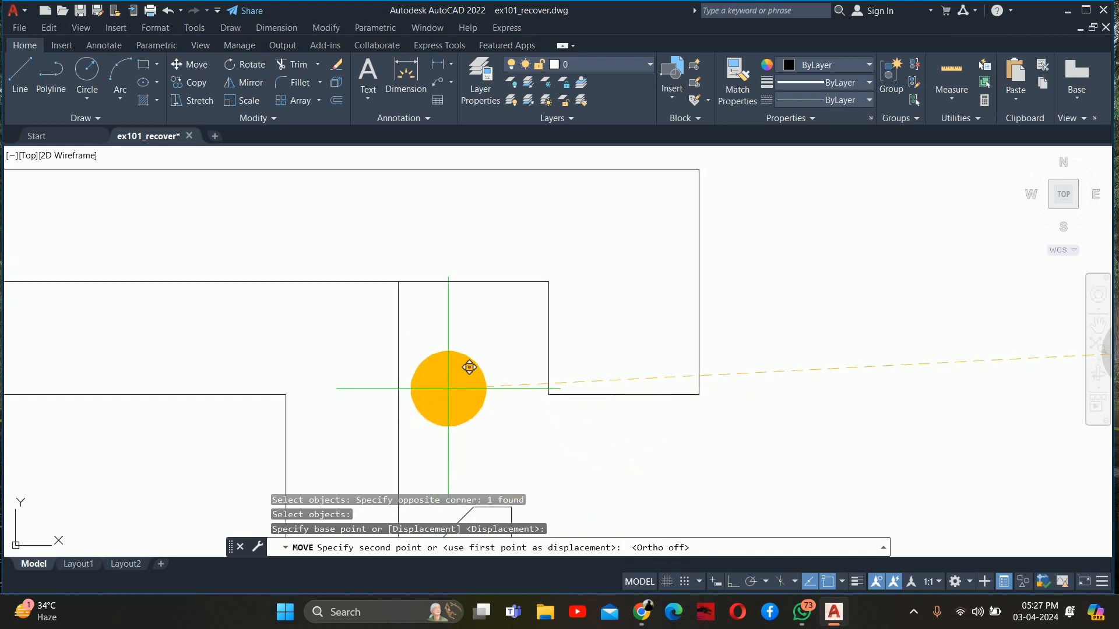
pyautogui.click(471, 340)
pyautogui.press('Escape')
pyautogui.press('Escape')
pyautogui.press('Escape')
pyautogui.scroll(-8, 485, 334)
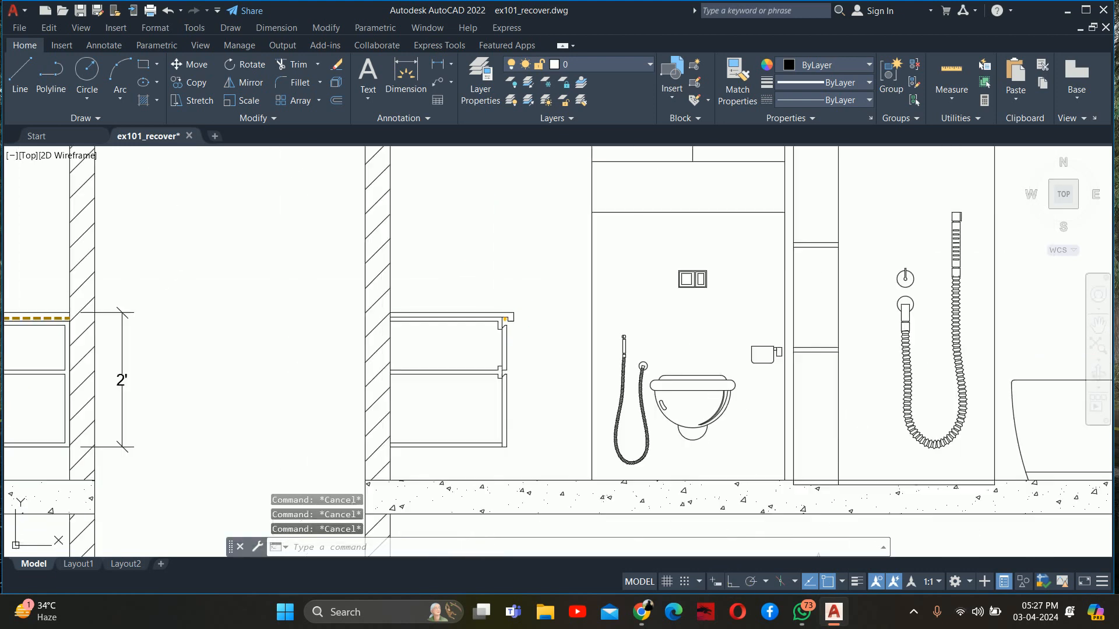
# Draw a vertical line from the midpoint of the countertop's underside to its top surface, then continue it 4" straight up
pyautogui.scroll(2, 503, 339)
pyautogui.moveTo(426, 311); pyautogui.dragTo(424, 370, button='middle')
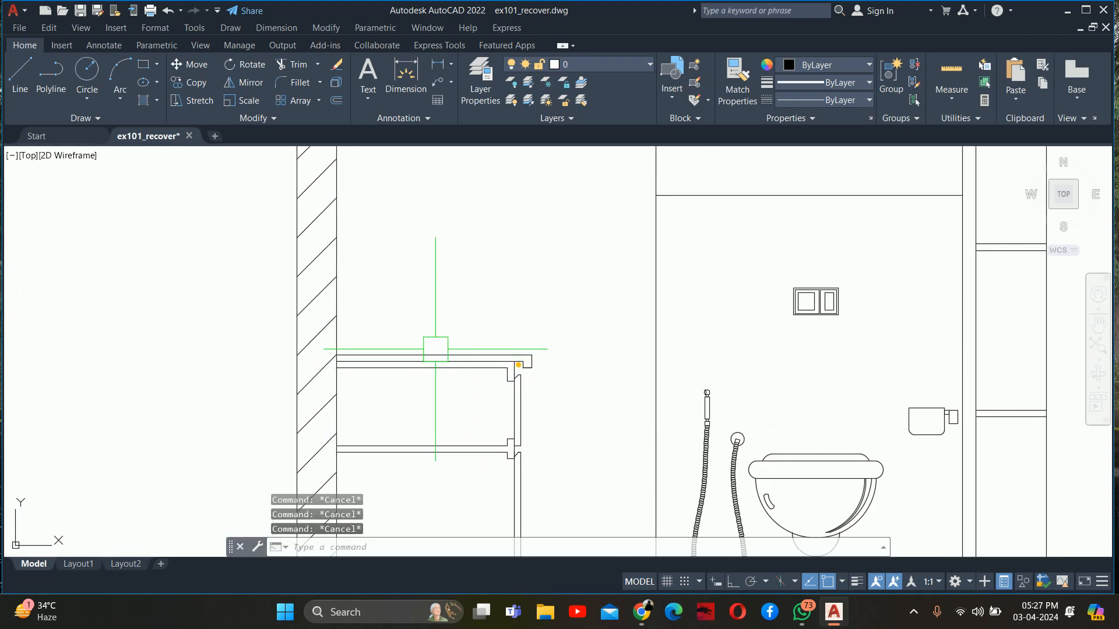
pyautogui.write('l')
pyautogui.press('Return')
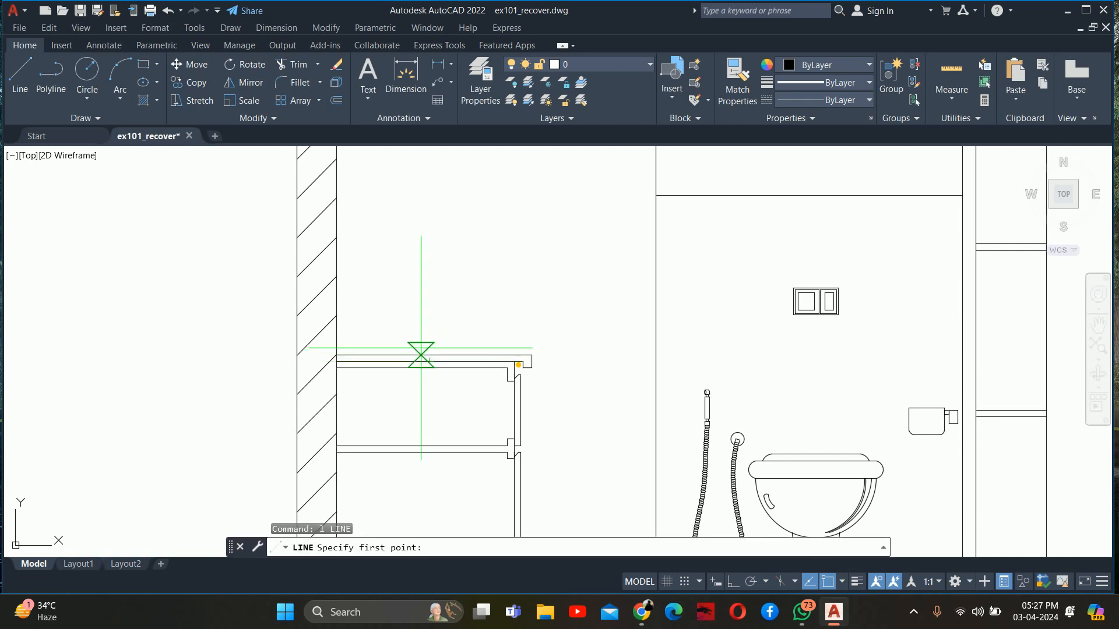
pyautogui.scroll(4, 430, 356)
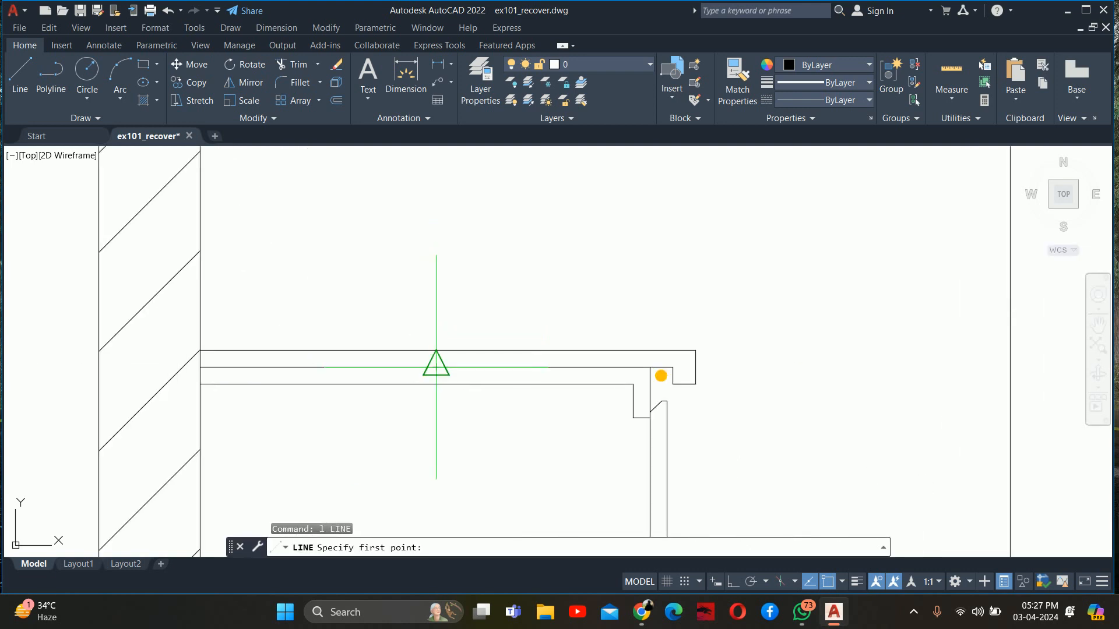
pyautogui.click(435, 368)
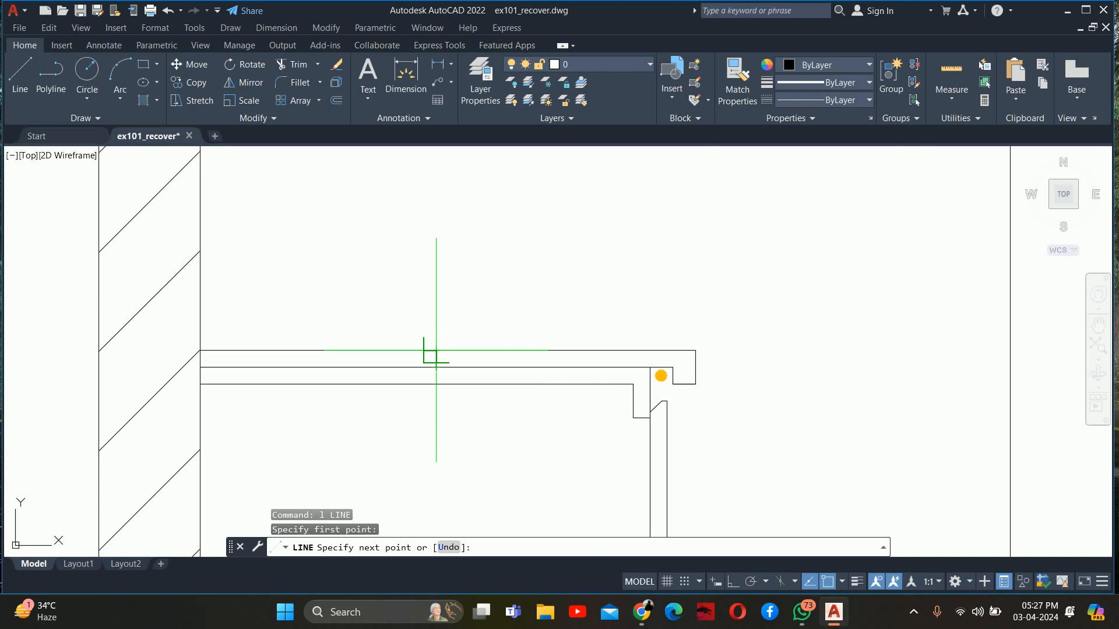
pyautogui.click(436, 350)
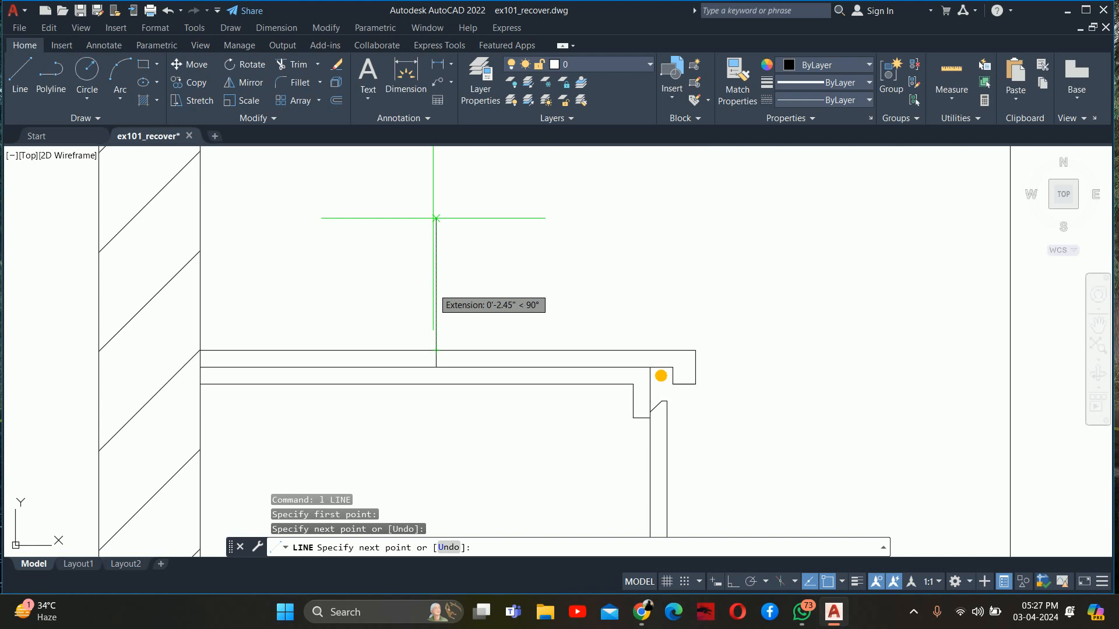
pyautogui.press('Return')
pyautogui.scroll(-6, 498, 228)
pyautogui.press('Escape')
pyautogui.press('Escape')
pyautogui.press('Escape')
pyautogui.press('Escape')
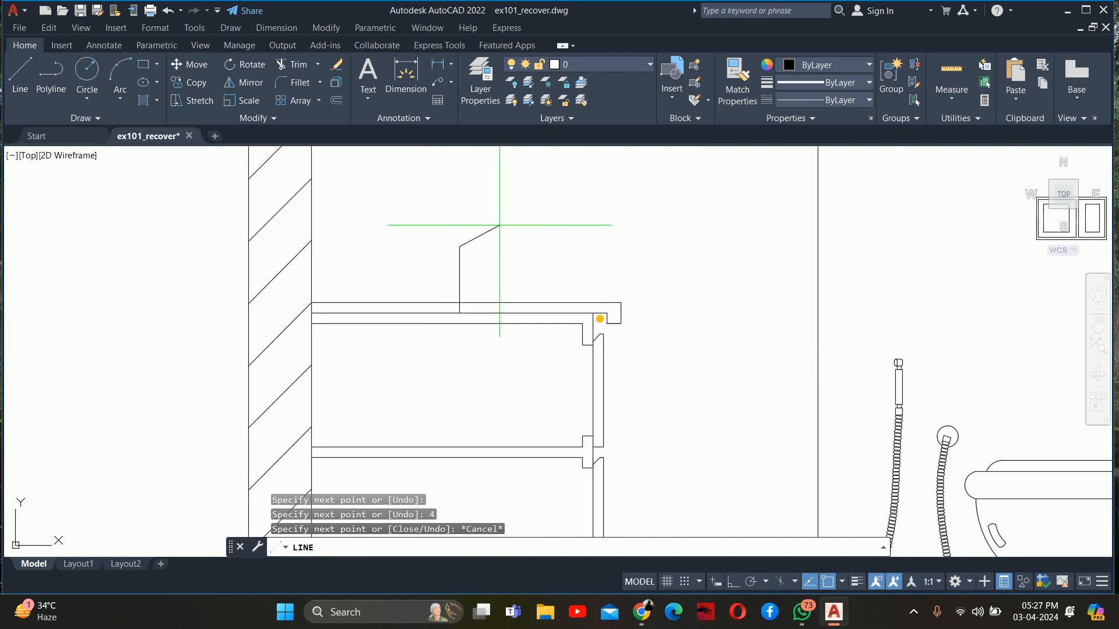
# Measure the vertical distance from the upper end of the 4" line to the finished floor with a linear dimension
pyautogui.moveTo(541, 315); pyautogui.dragTo(482, 275, button='middle')
pyautogui.write('dli')
pyautogui.press('Return')
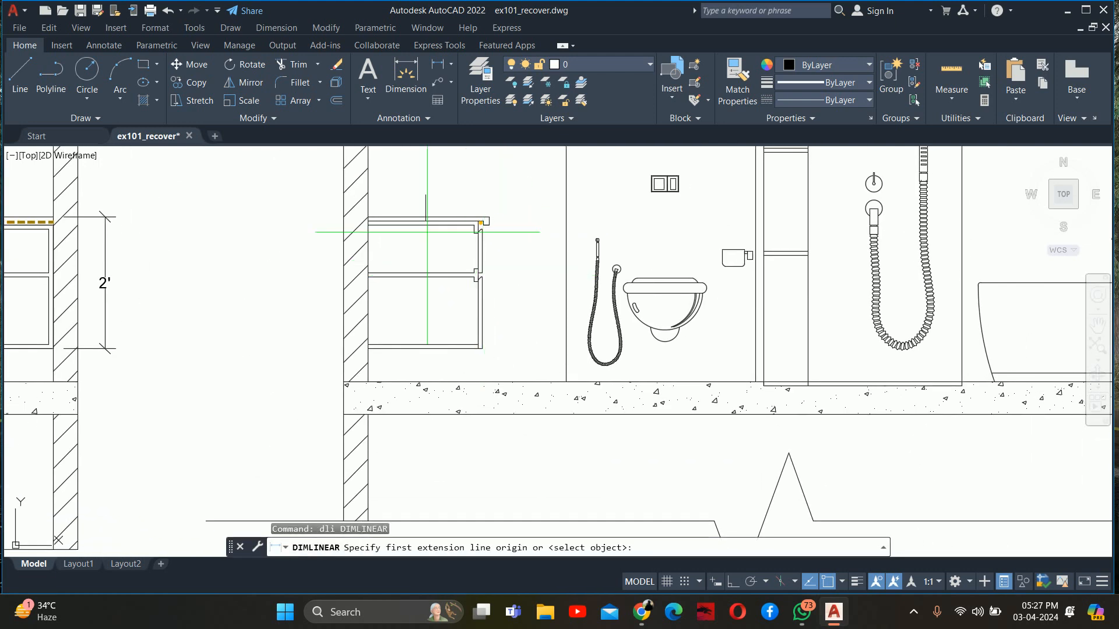
pyautogui.click(426, 195)
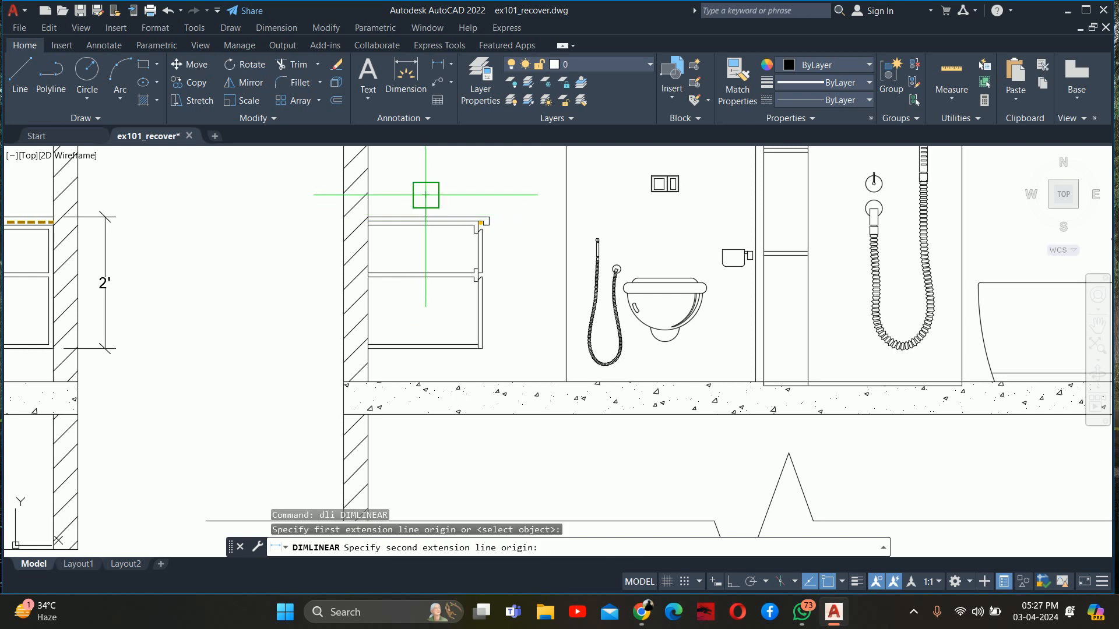
pyautogui.click(406, 382)
pyautogui.scroll(2, 290, 268)
pyautogui.press('Escape')
pyautogui.scroll(-2, 295, 264)
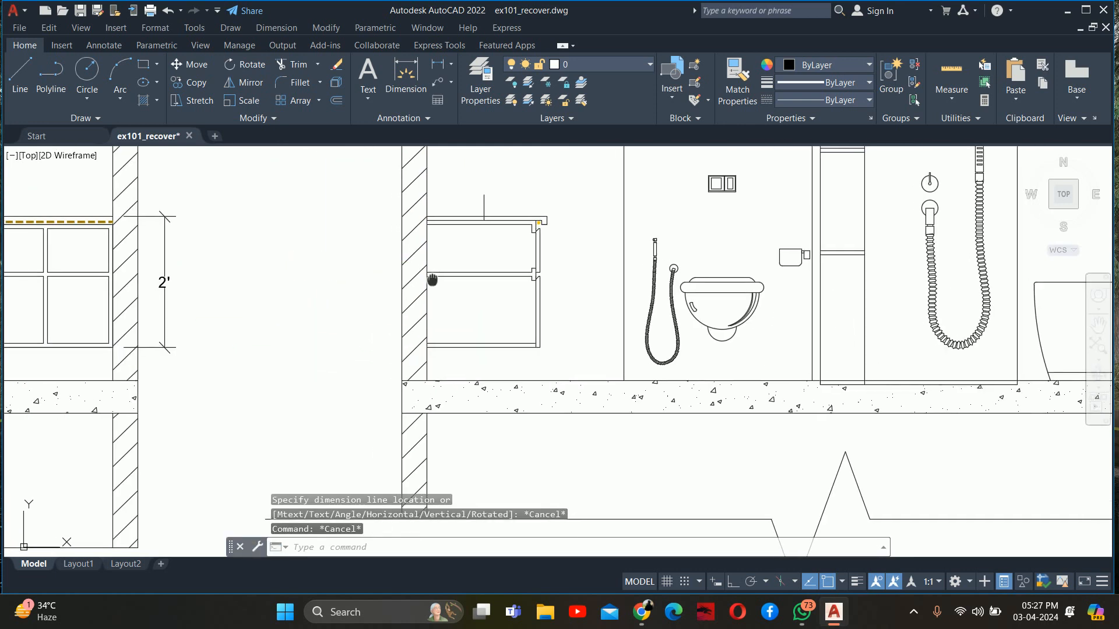
# Delete the short line segment crossing the countertop's thickness, below the 4" vertical line
pyautogui.scroll(4, 474, 269)
pyautogui.click(433, 293)
pyautogui.click(523, 409)
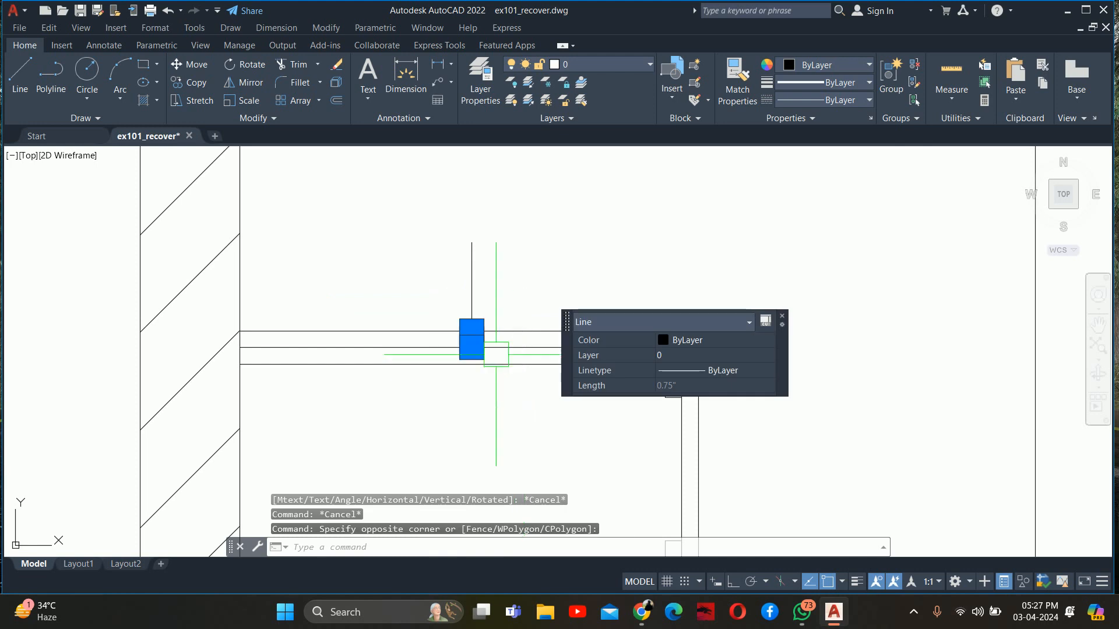
pyautogui.press('Delete')
pyautogui.scroll(-4, 473, 321)
pyautogui.scroll(-3, 494, 303)
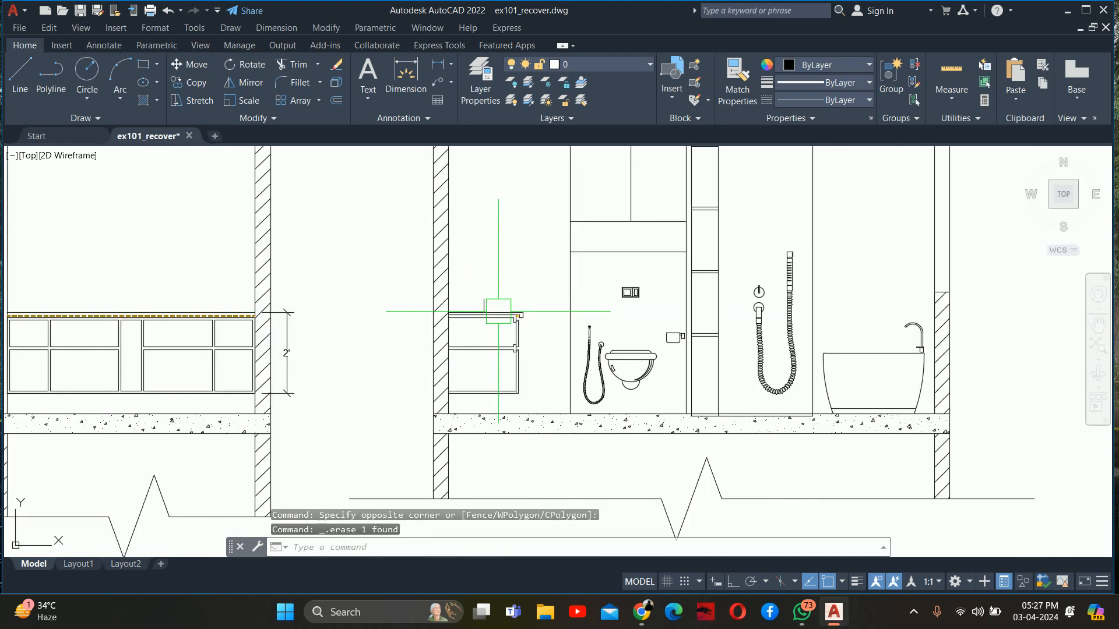
# Place vertical construction lines through the washbasin's outer rear and front edges in the floor plan, projecting them up to the section
pyautogui.scroll(-4, 497, 342)
pyautogui.moveTo(491, 387); pyautogui.dragTo(444, 287, button='middle')
pyautogui.scroll(2, 445, 358)
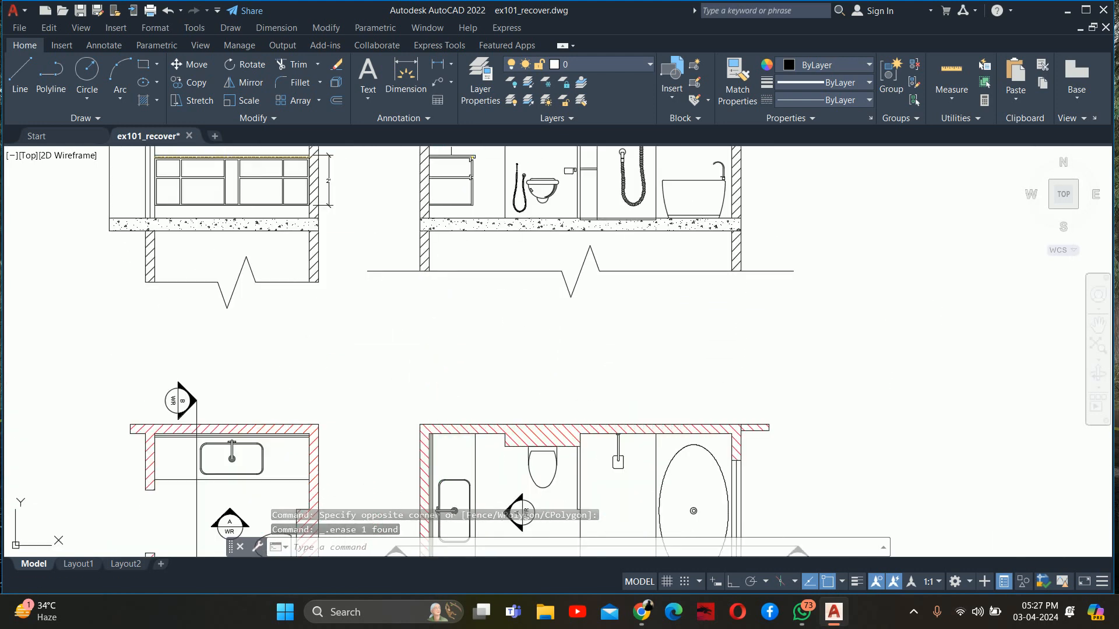
pyautogui.write('xl')
pyautogui.press('Return')
pyautogui.write('v')
pyautogui.press('Return')
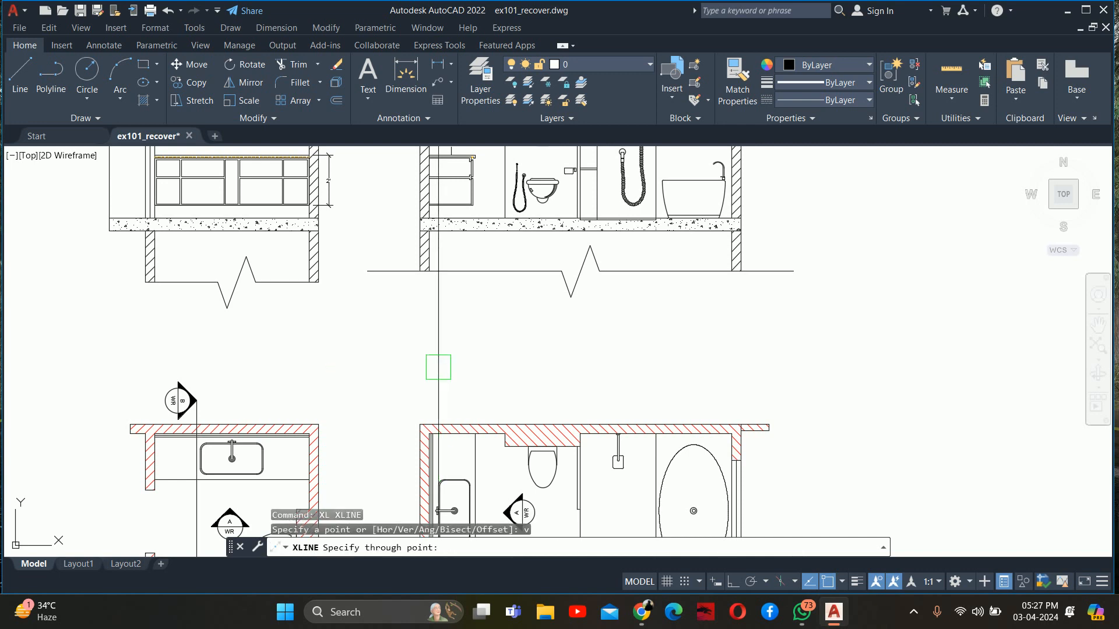
pyautogui.scroll(4, 437, 511)
pyautogui.scroll(2, 414, 397)
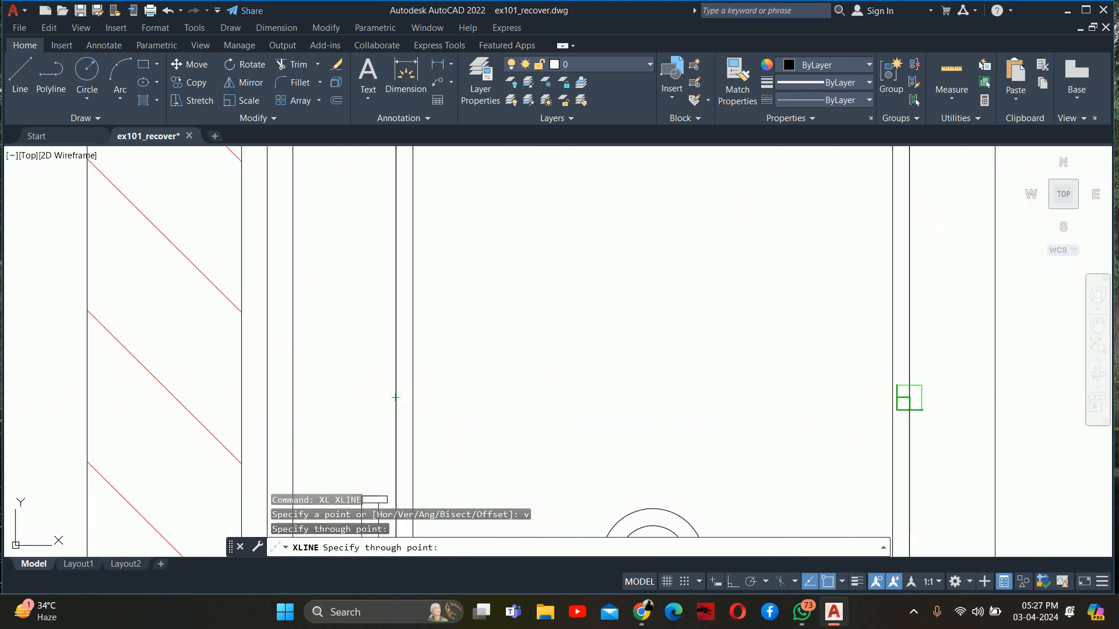
pyautogui.click(873, 398)
pyautogui.press('Escape')
pyautogui.press('Escape')
pyautogui.scroll(-10, 743, 402)
# Examine how the washbasin's projected construction lines relate to the floor plan and the vanity's side profile
pyautogui.moveTo(652, 348); pyautogui.dragTo(588, 520, button='middle')
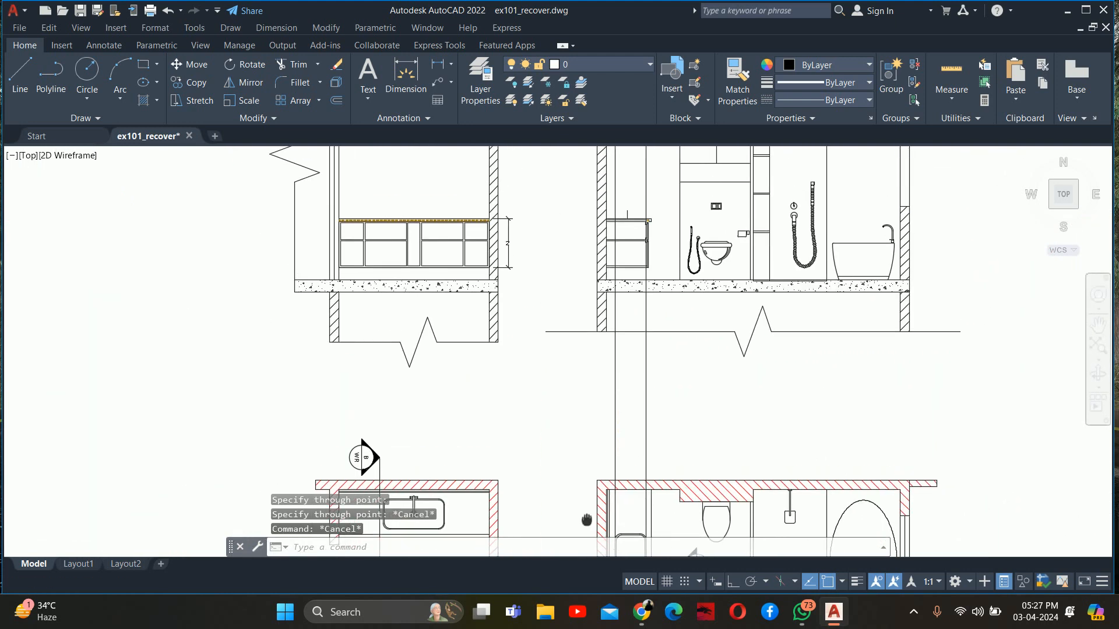
pyautogui.scroll(4, 605, 416)
pyautogui.moveTo(651, 288); pyautogui.dragTo(670, 420, button='middle')
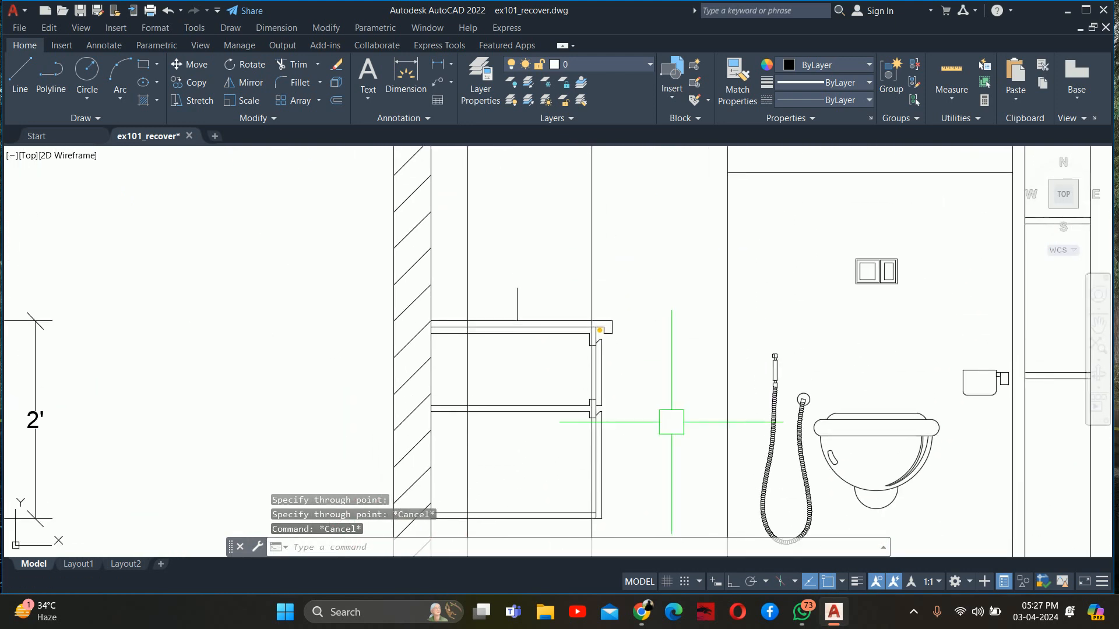
pyautogui.scroll(-5, 670, 420)
pyautogui.scroll(3, 600, 400)
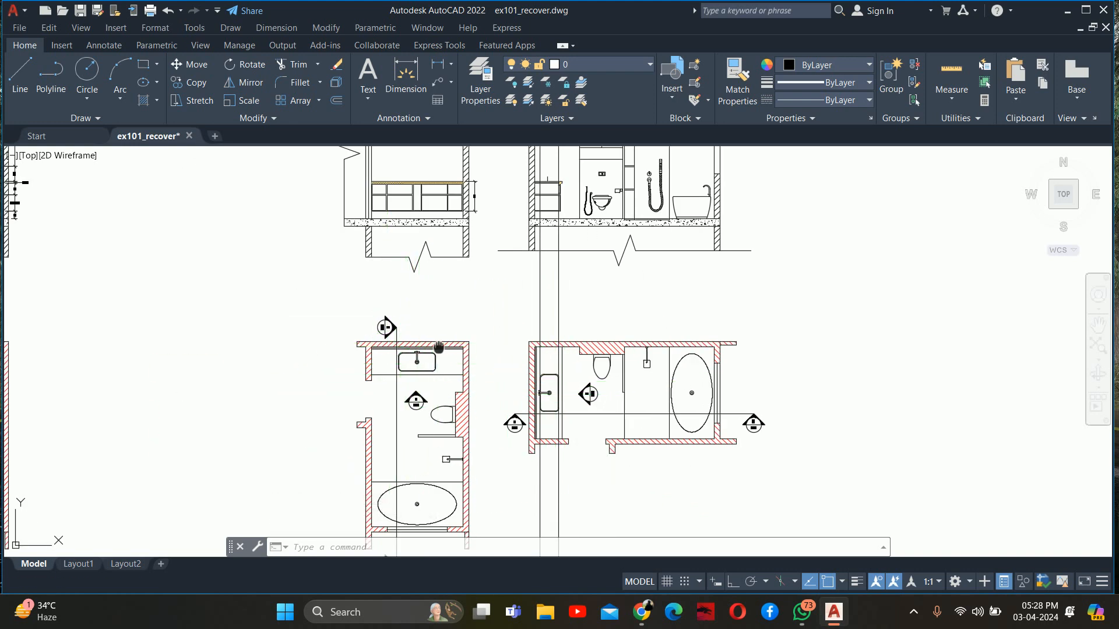
pyautogui.moveTo(439, 348); pyautogui.dragTo(466, 515, button='middle')
pyautogui.scroll(2, 467, 335)
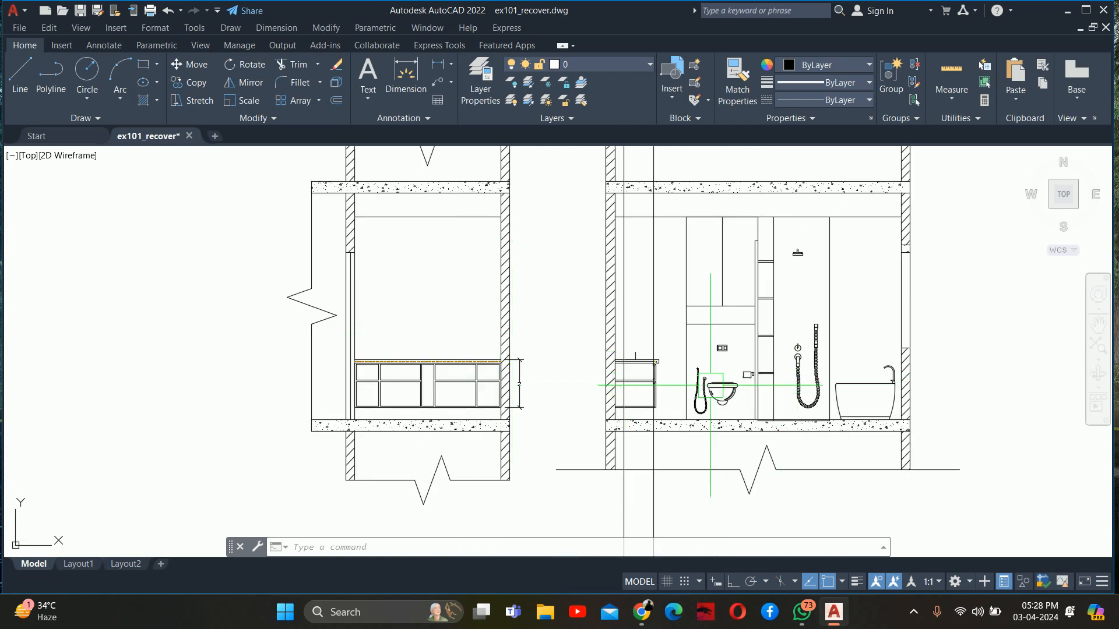
pyautogui.press('Escape')
pyautogui.press('Escape')
pyautogui.press('Escape')
# Draw the basin's top line from the 4" line's upper end to the front construction line, and extend it to the rear one
pyautogui.scroll(6, 645, 370)
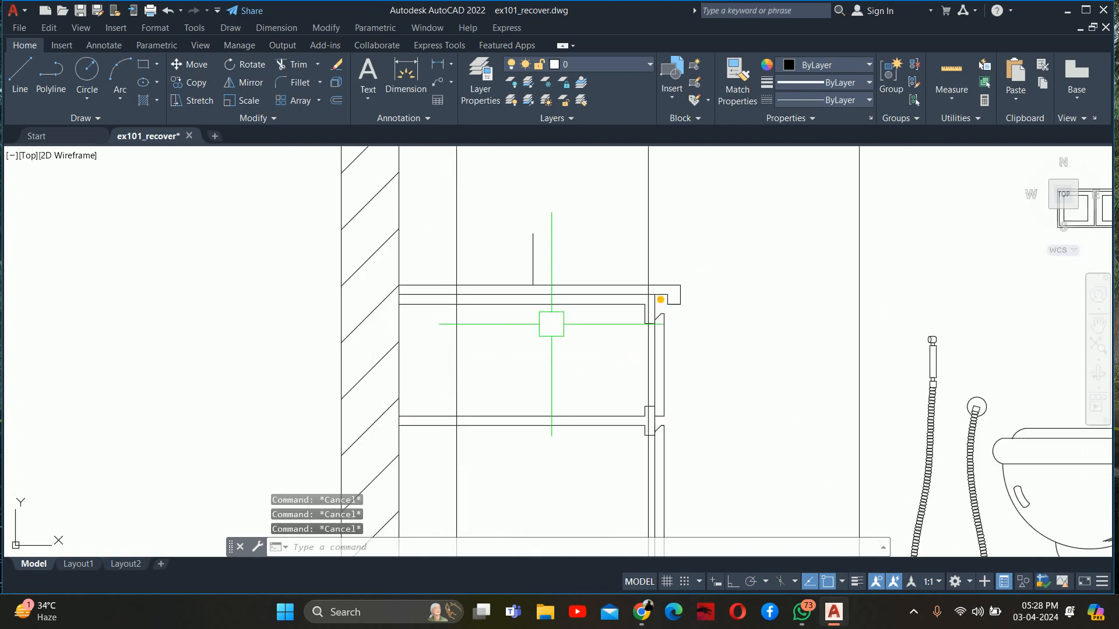
pyautogui.scroll(-5, 559, 395)
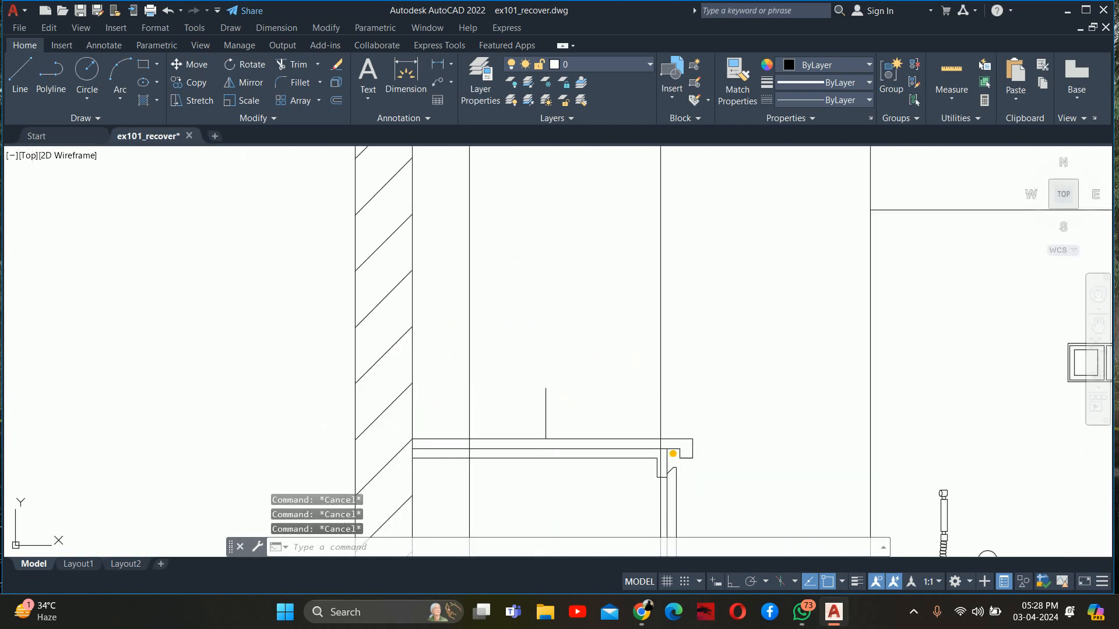
pyautogui.moveTo(567, 396)
pyautogui.mouseDown(button='middle')
pyautogui.moveTo(559, 332)
pyautogui.moveTo(562, 524)
pyautogui.mouseUp(button='middle')
pyautogui.scroll(5, 563, 524)
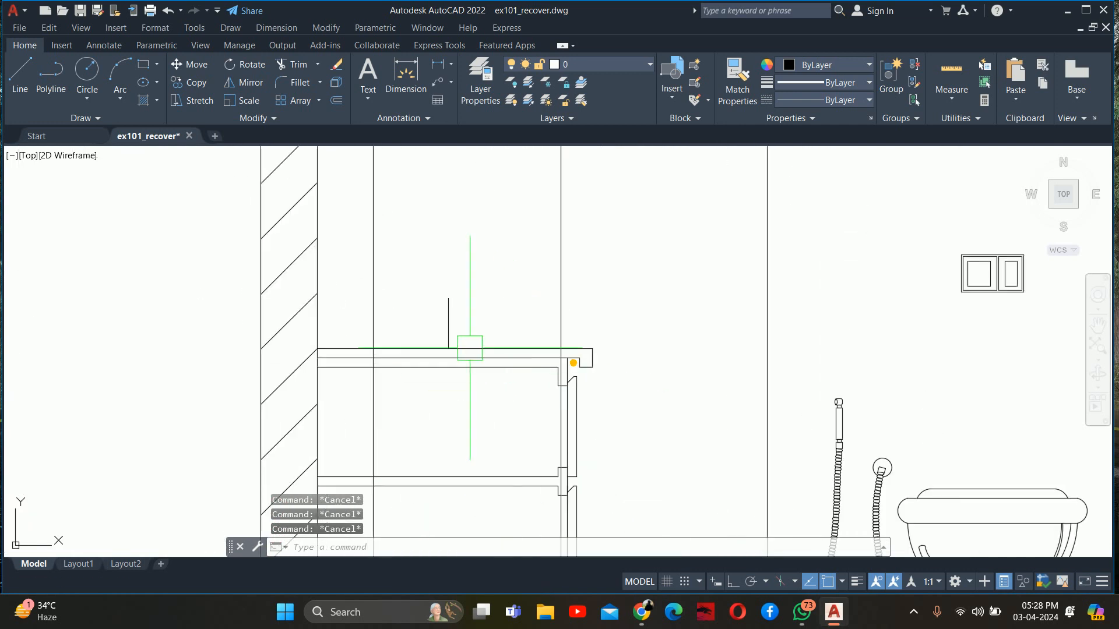
pyautogui.write('l')
pyautogui.press('Return')
pyautogui.click(448, 298)
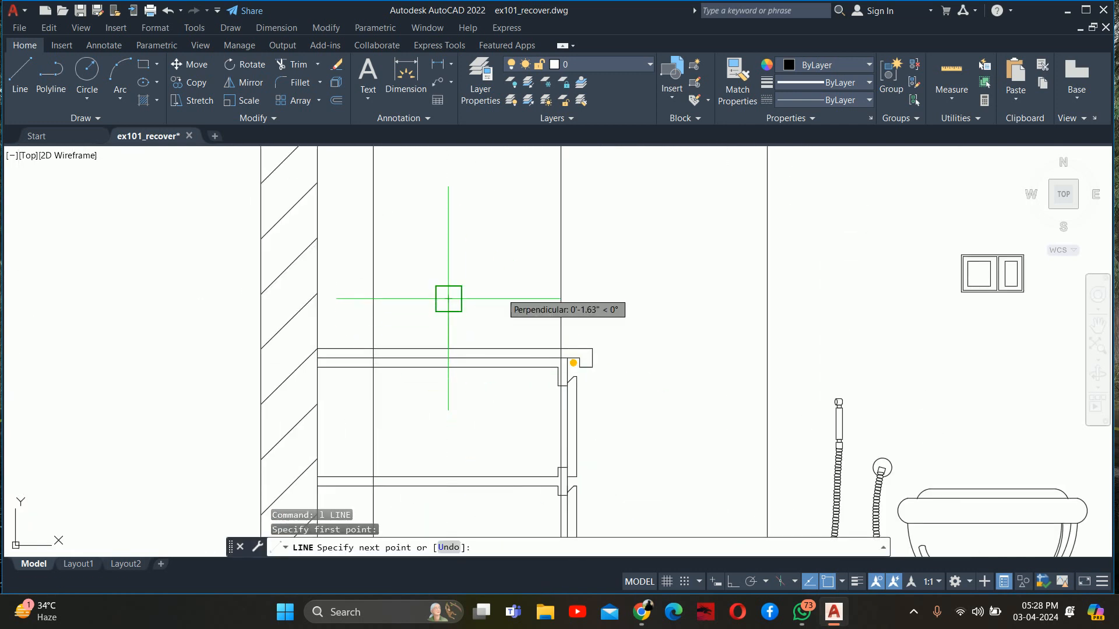
pyautogui.click(560, 298)
pyautogui.press('Return')
pyautogui.write('ex')
pyautogui.press('Return')
pyautogui.click(473, 298)
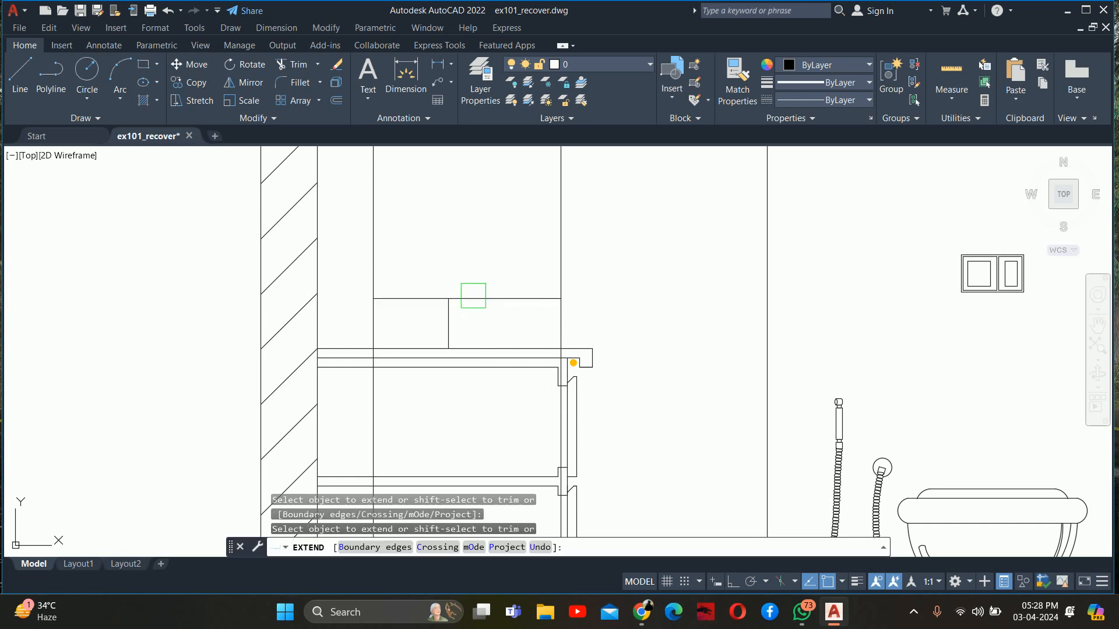
# Trim the two construction lines so they form the basin's sides between its top line and the countertop
pyautogui.scroll(4, 501, 299)
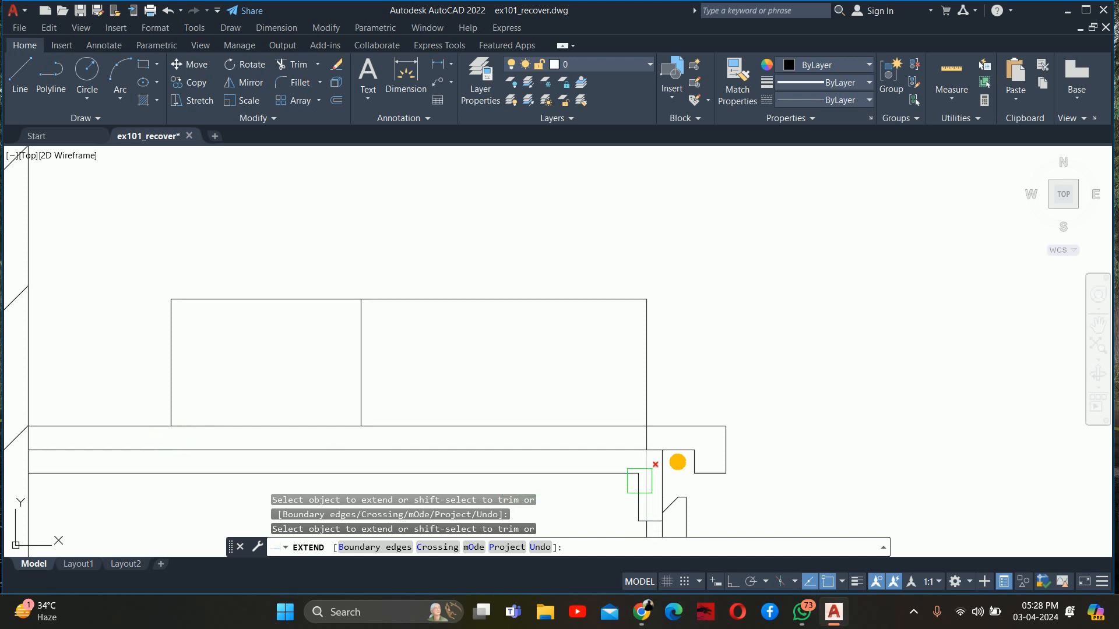
pyautogui.scroll(-4, 638, 414)
pyautogui.press('Escape')
pyautogui.press('Escape')
pyautogui.press('Escape')
# Delete the leftover construction line piece below the counter and the 4" vertical line inside the basin outline
pyautogui.scroll(6, 644, 467)
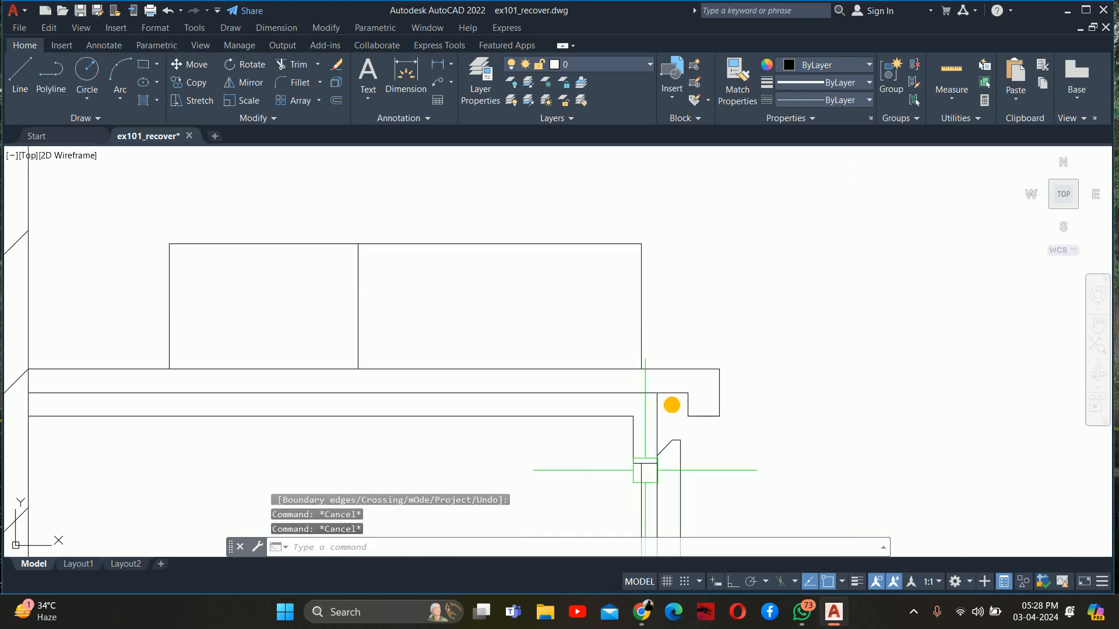
pyautogui.click(636, 497)
pyautogui.press('Delete')
pyautogui.scroll(-2, 619, 417)
pyautogui.scroll(4, 600, 380)
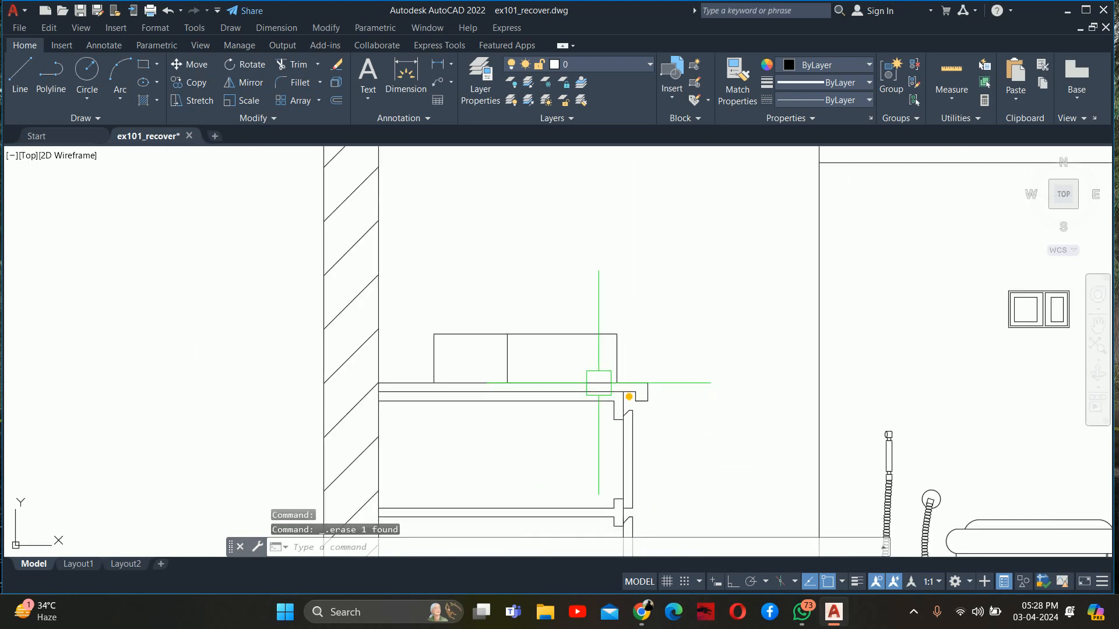
pyautogui.click(519, 321)
pyautogui.click(579, 474)
pyautogui.press('Delete')
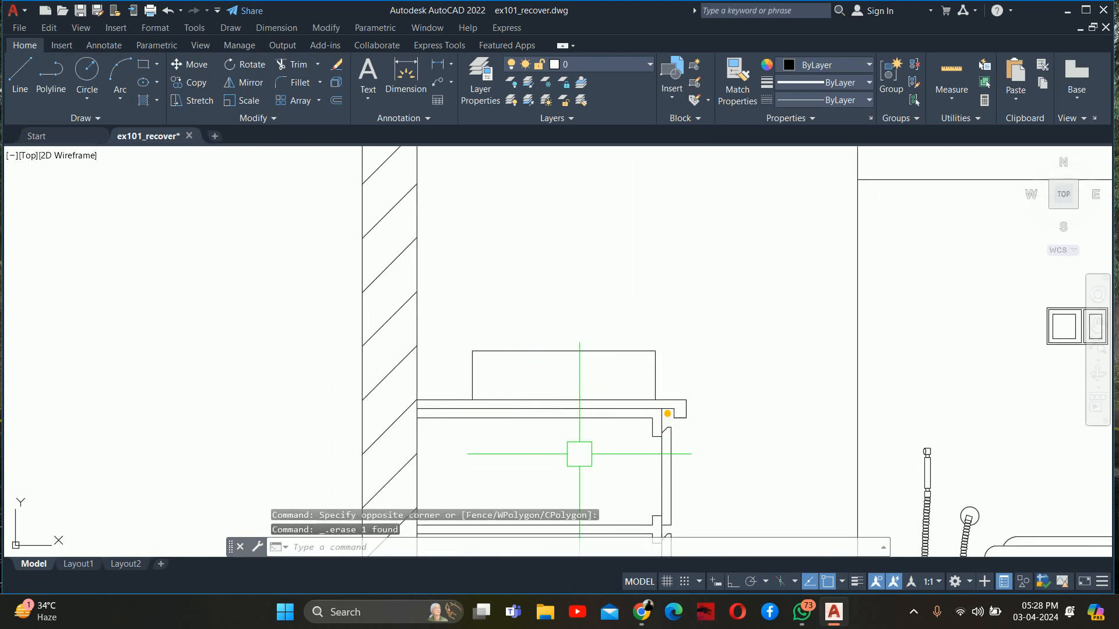
# Fillet the washbasin's two bottom corners with a 1" radius in No trim mode, between the basin sides and the countertop line
pyautogui.scroll(2, 552, 383)
pyautogui.press('Escape')
pyautogui.press('Escape')
pyautogui.write('f')
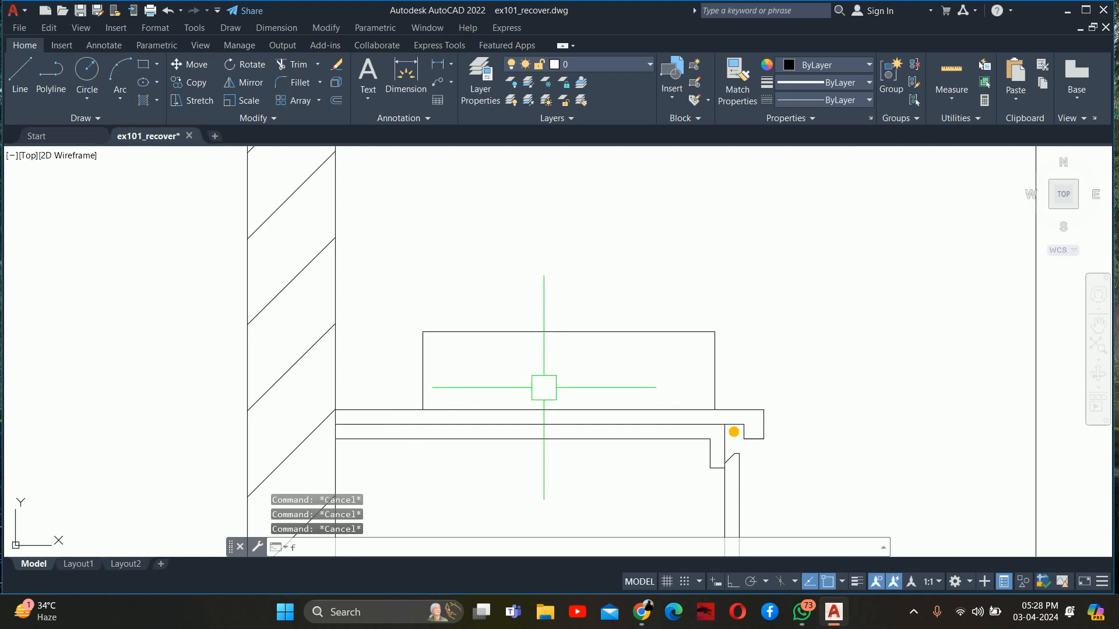
pyautogui.press('Return')
pyautogui.write('r')
pyautogui.press('Return')
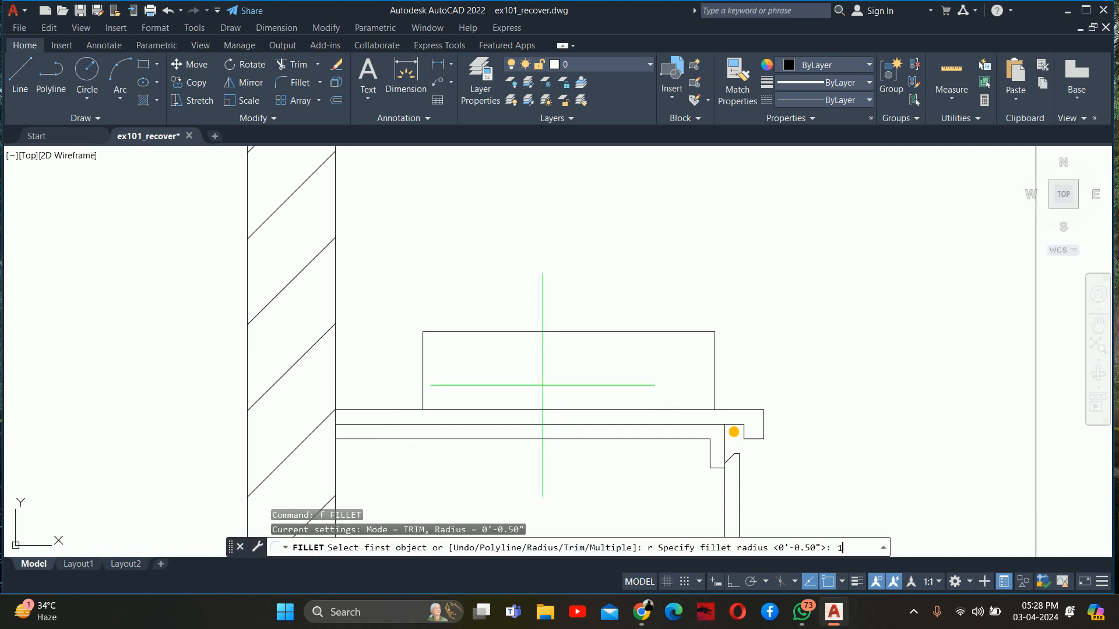
pyautogui.write('1')
pyautogui.press('Return')
pyautogui.write('t')
pyautogui.press('Return')
pyautogui.write('n')
pyautogui.press('Return')
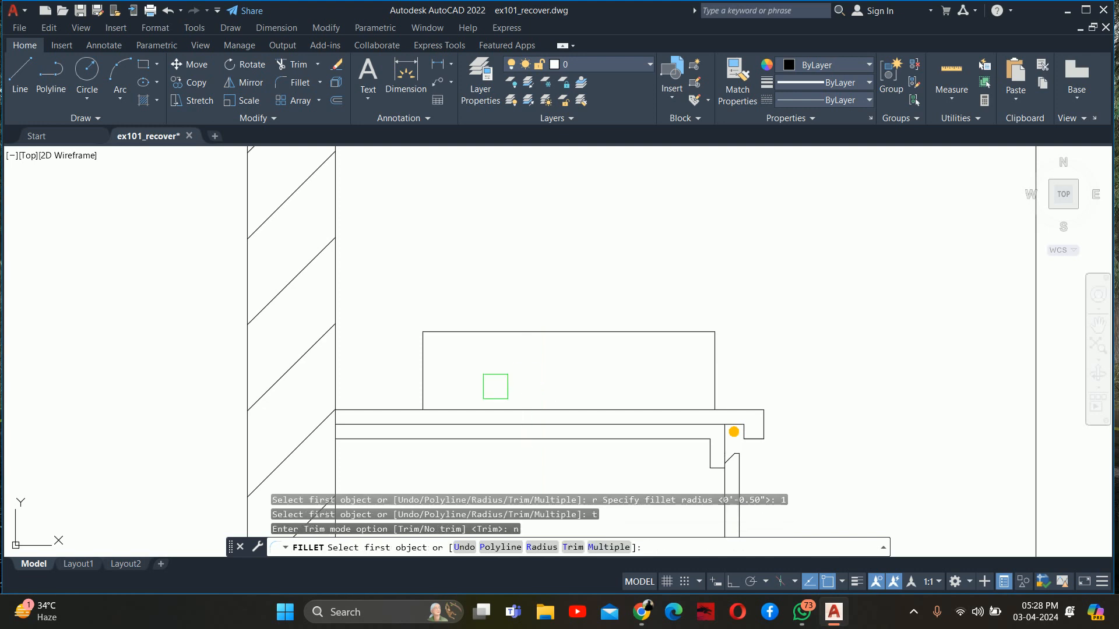
pyautogui.press('Return')
pyautogui.click(490, 409)
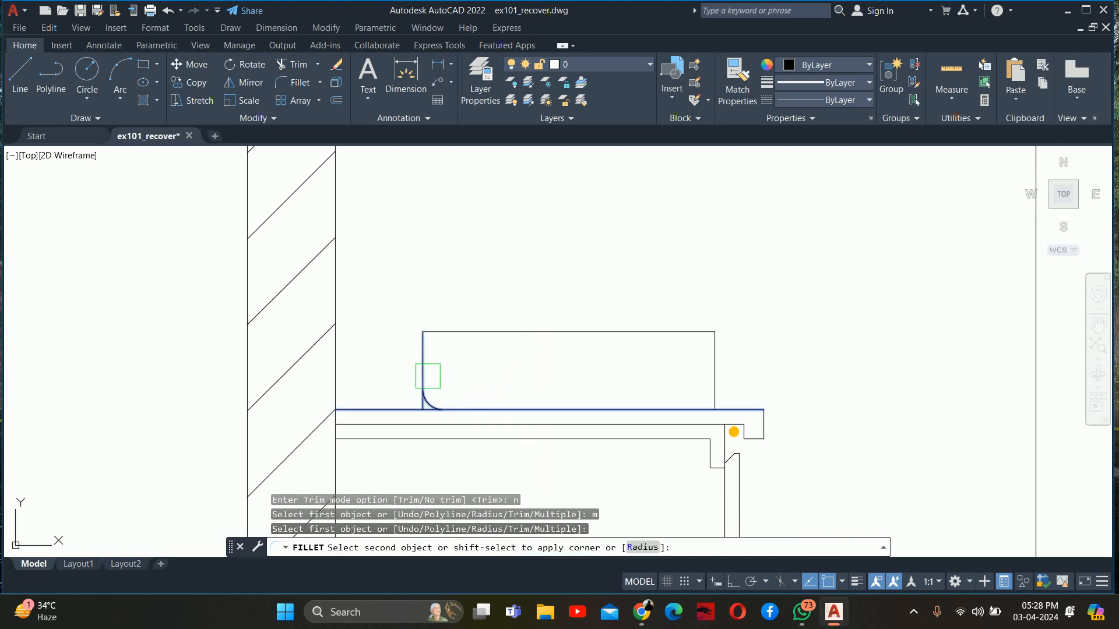
pyautogui.click(428, 376)
pyautogui.click(651, 407)
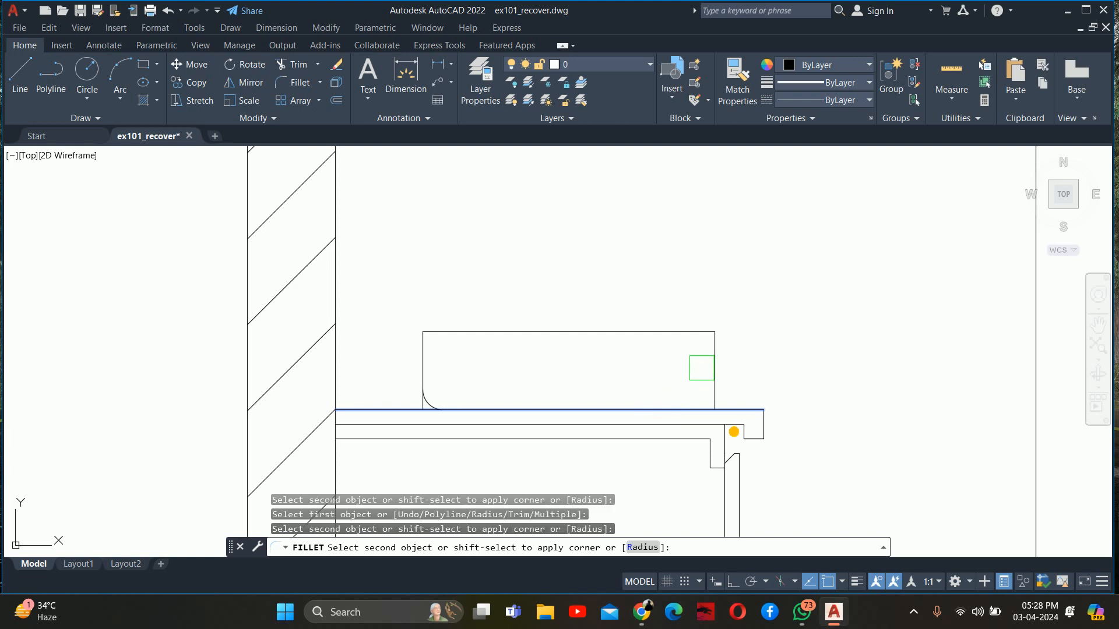
pyautogui.click(701, 367)
pyautogui.press('Escape')
pyautogui.press('Escape')
# Trim the leftover pieces of the basin's sides below the two bottom fillet arcs
pyautogui.scroll(5, 716, 402)
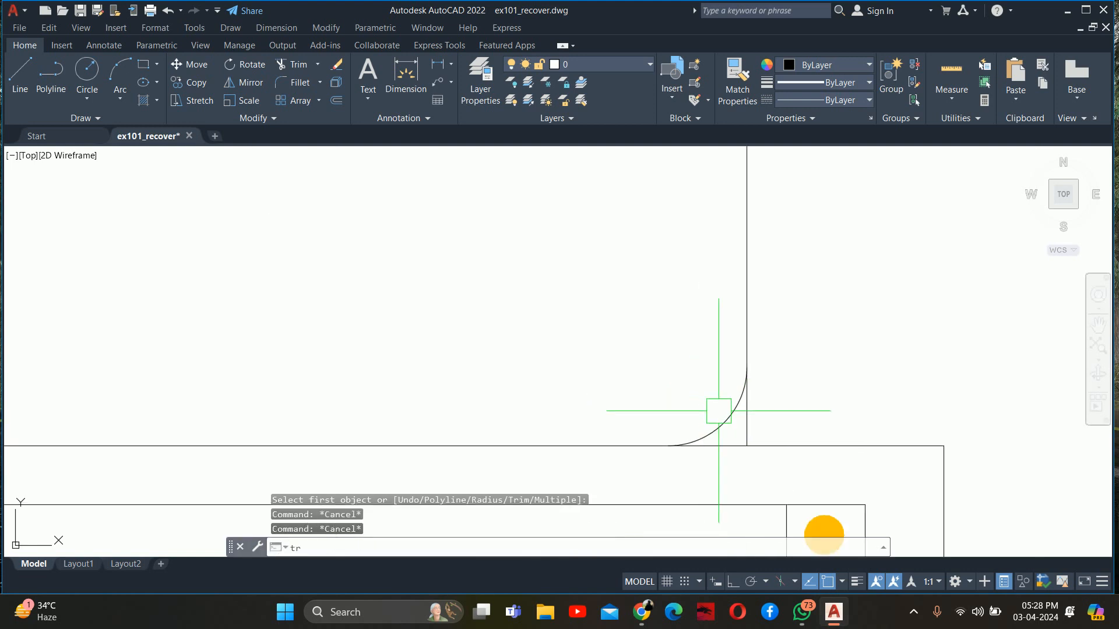
pyautogui.write('tr')
pyautogui.press('Return')
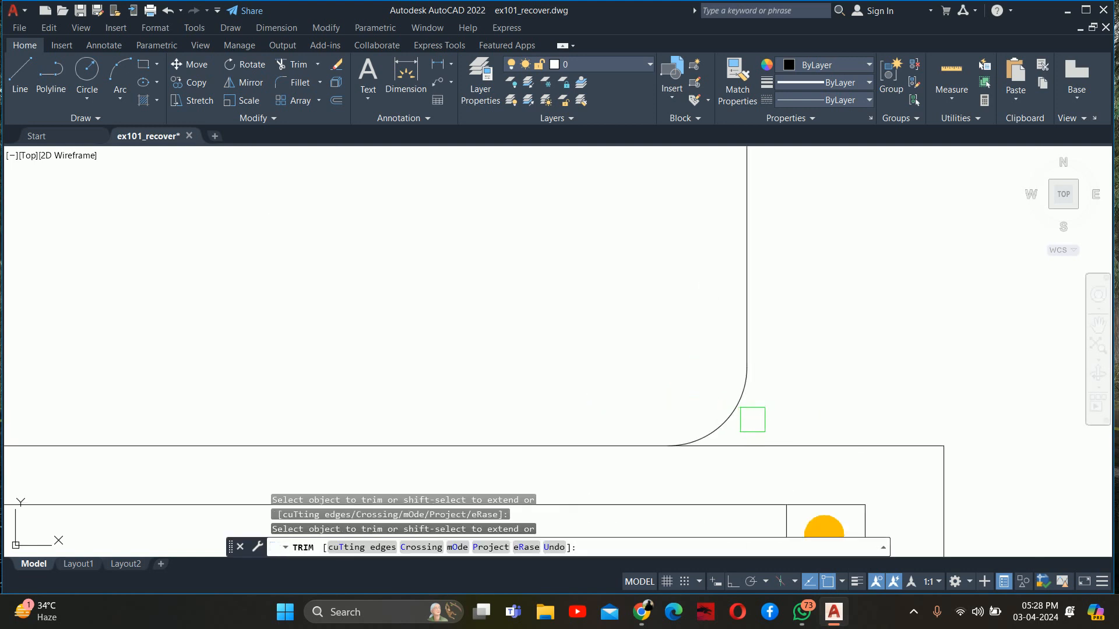
pyautogui.scroll(-4, 753, 419)
pyautogui.scroll(4, 286, 402)
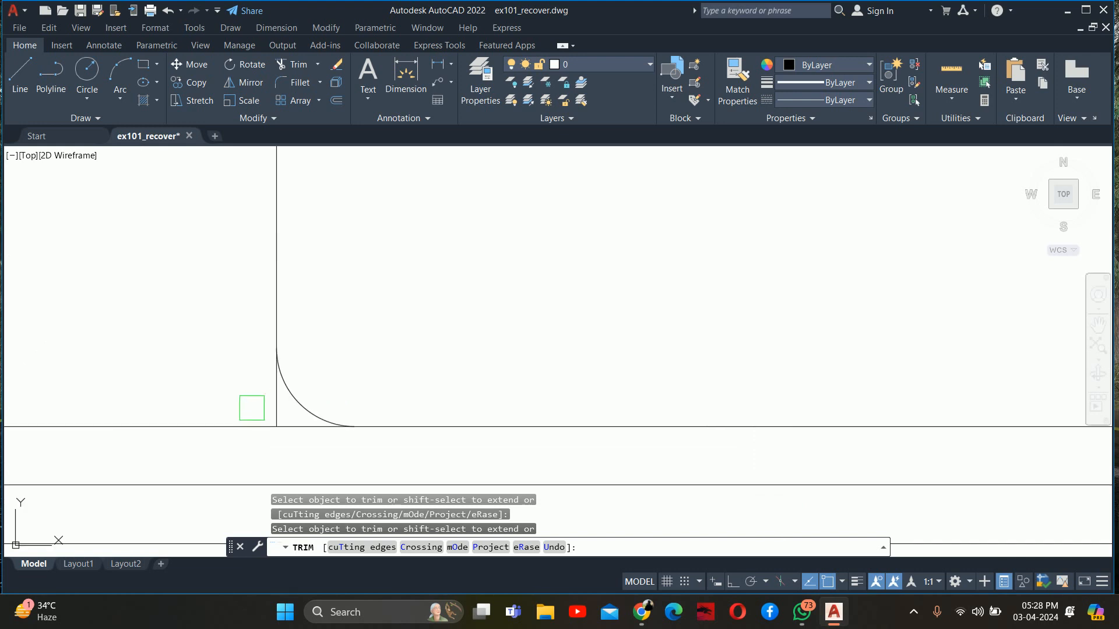
pyautogui.scroll(-5, 279, 412)
pyautogui.press('Escape')
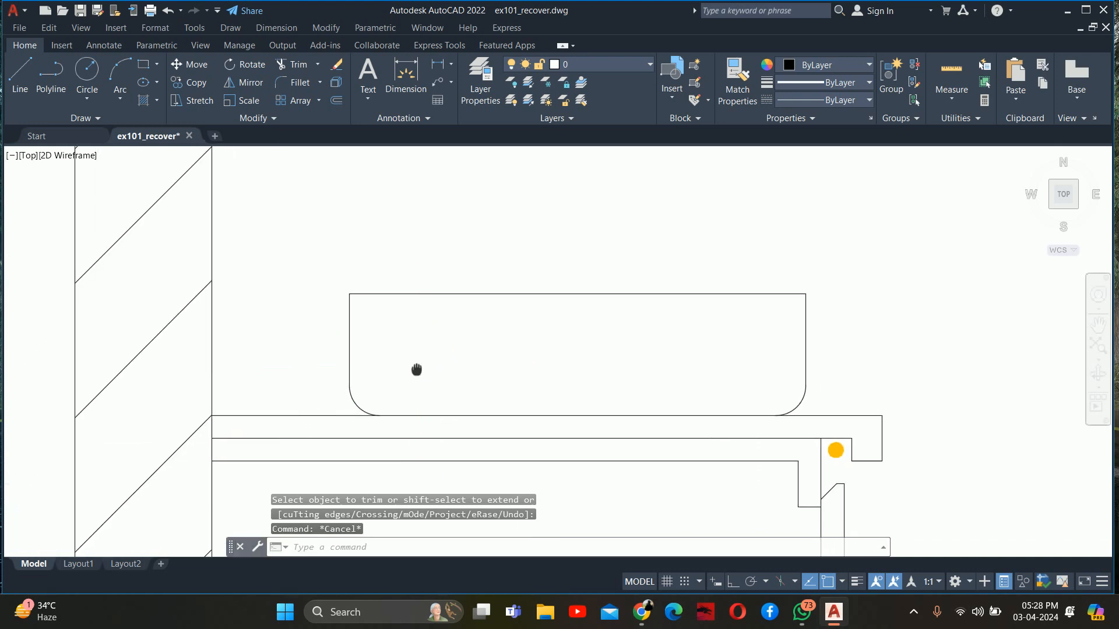
pyautogui.press('Escape')
# Fillet the washbasin's two top corners with a 0.5" radius in Trim mode
pyautogui.write('g')
pyautogui.press('Escape')
pyautogui.write('f')
pyautogui.press('Return')
pyautogui.write('r')
pyautogui.press('Return')
pyautogui.write('.')
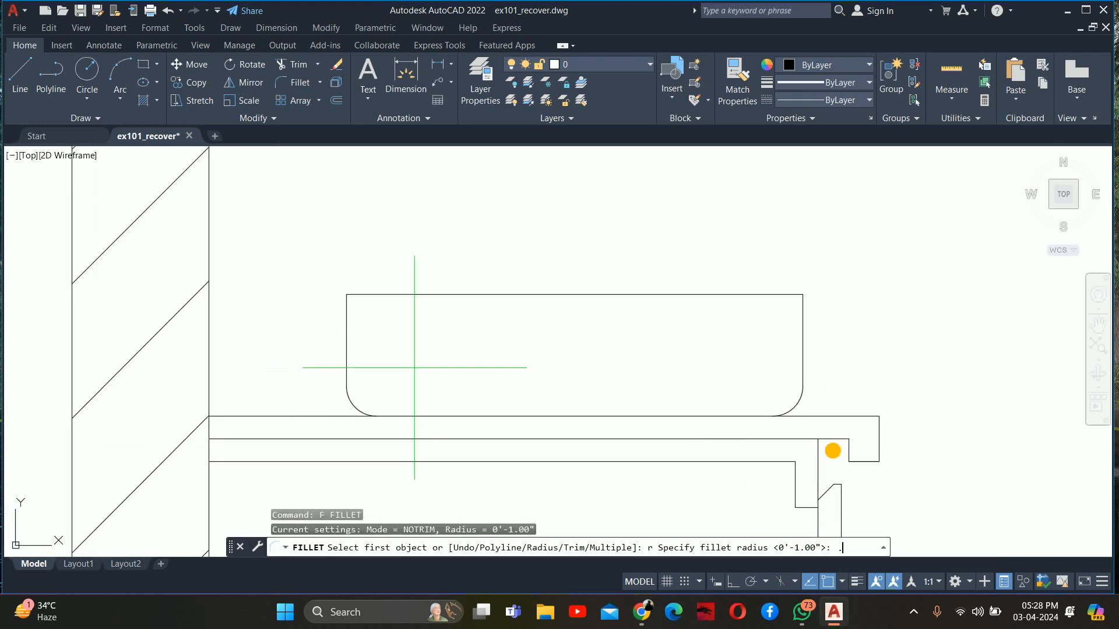
pyautogui.write('5')
pyautogui.press('Return')
pyautogui.write('t')
pyautogui.press('Return')
pyautogui.write('t')
pyautogui.press('Return')
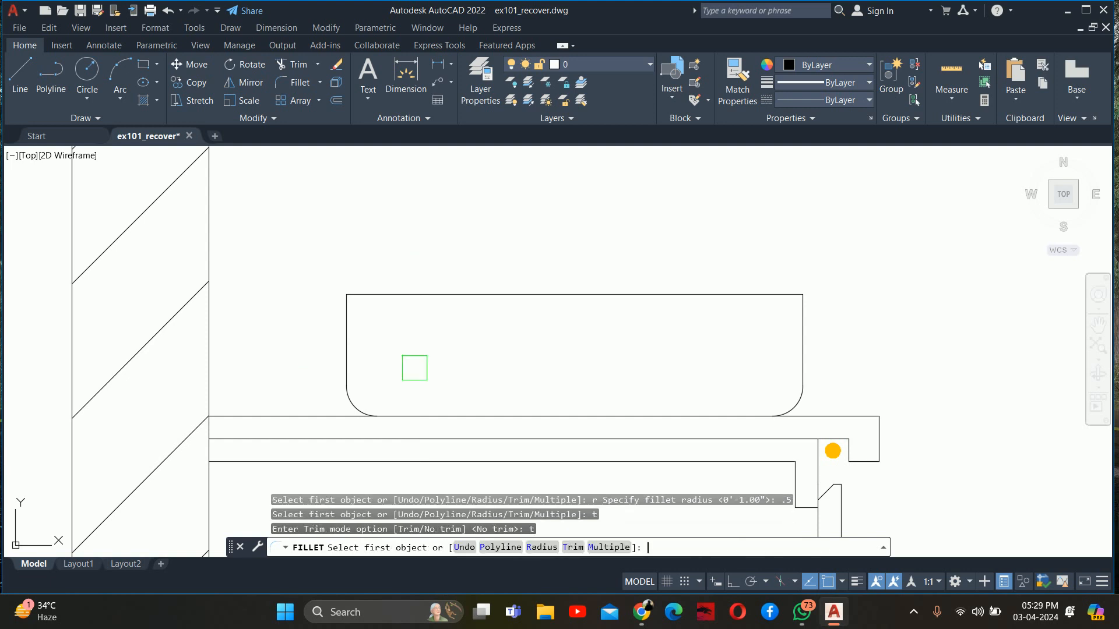
pyautogui.write('m')
pyautogui.press('Return')
pyautogui.click(350, 335)
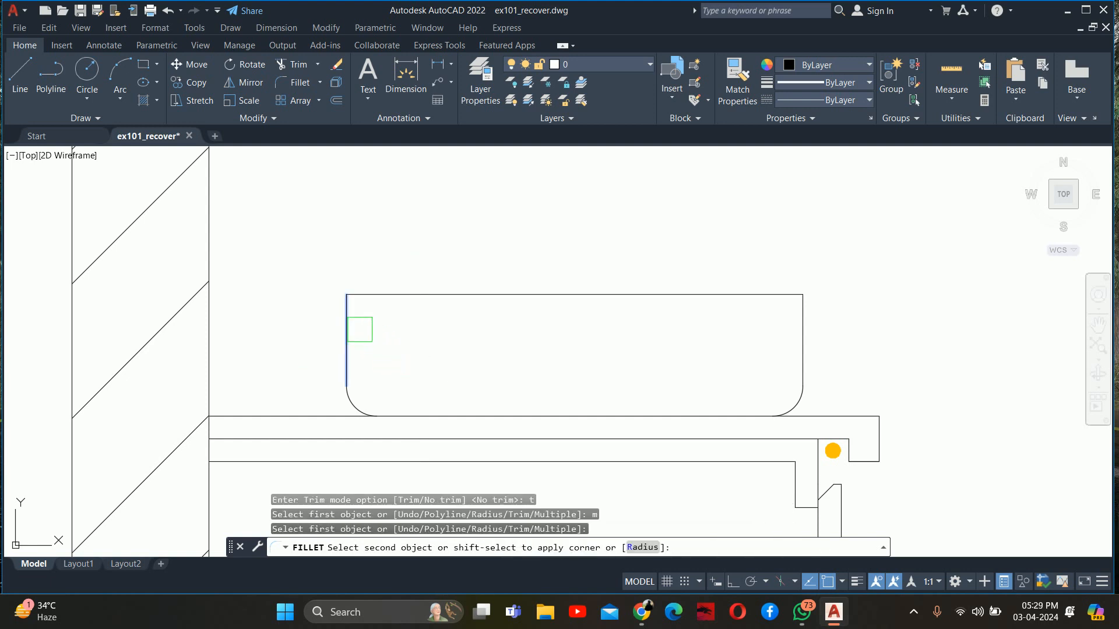
pyautogui.click(391, 300)
pyautogui.click(741, 296)
pyautogui.click(802, 326)
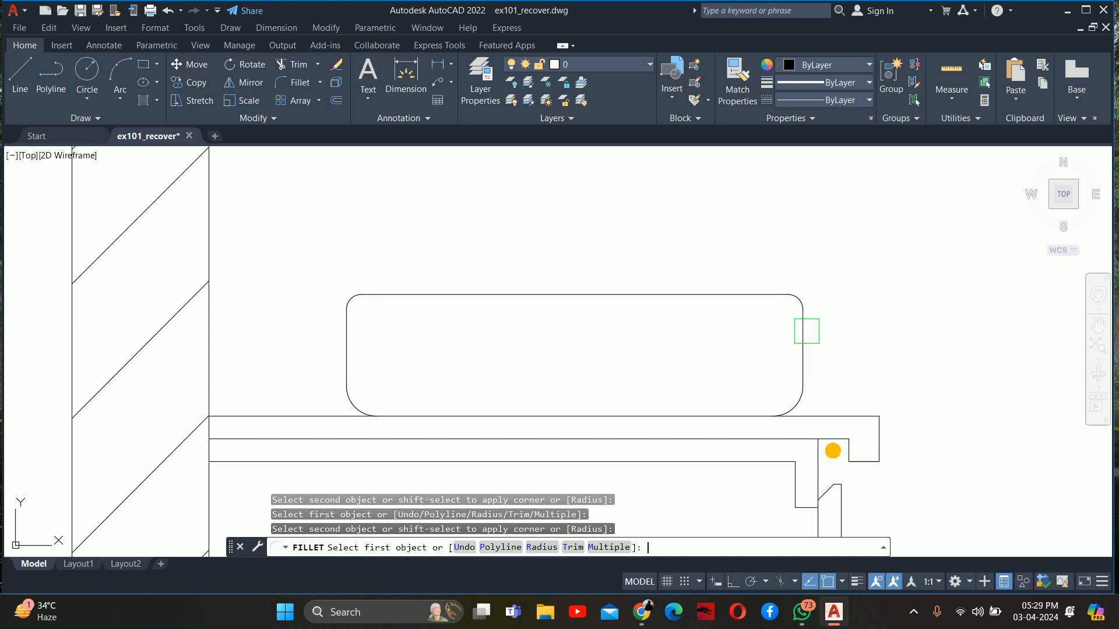
pyautogui.press('Escape')
pyautogui.press('Escape')
pyautogui.press('Escape')
# Examine the vanity and basin in the bathroom section against the vanity elevation that contains the mirror
pyautogui.scroll(-5, 717, 327)
pyautogui.scroll(1, 615, 331)
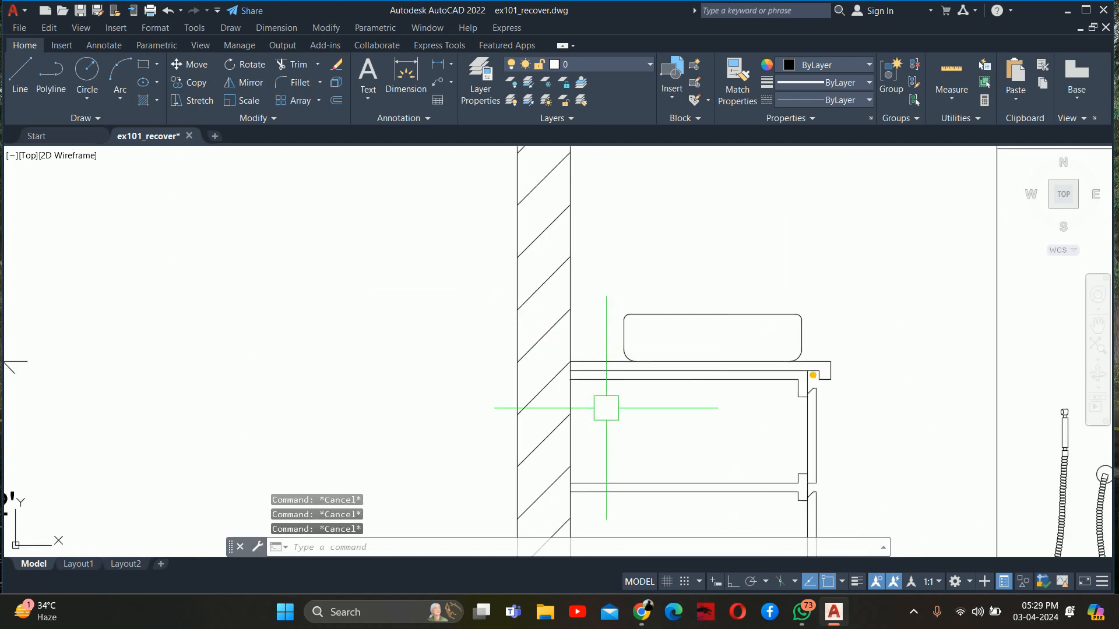
pyautogui.scroll(-7, 607, 387)
pyautogui.scroll(4, 854, 401)
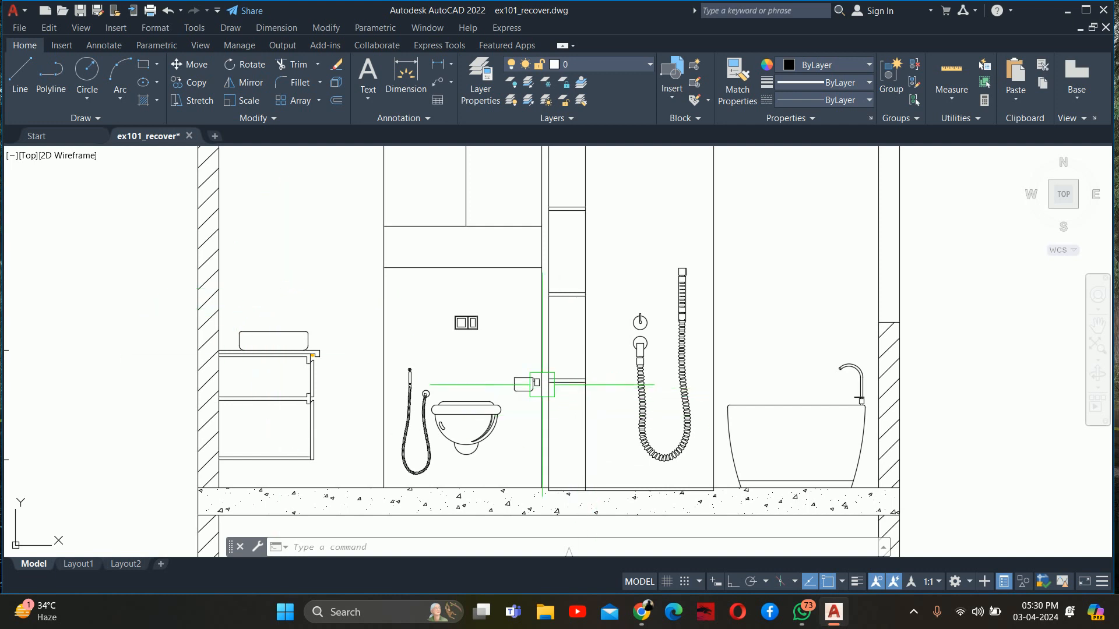
pyautogui.scroll(-3, 583, 350)
pyautogui.scroll(2, 612, 349)
pyautogui.press('Escape')
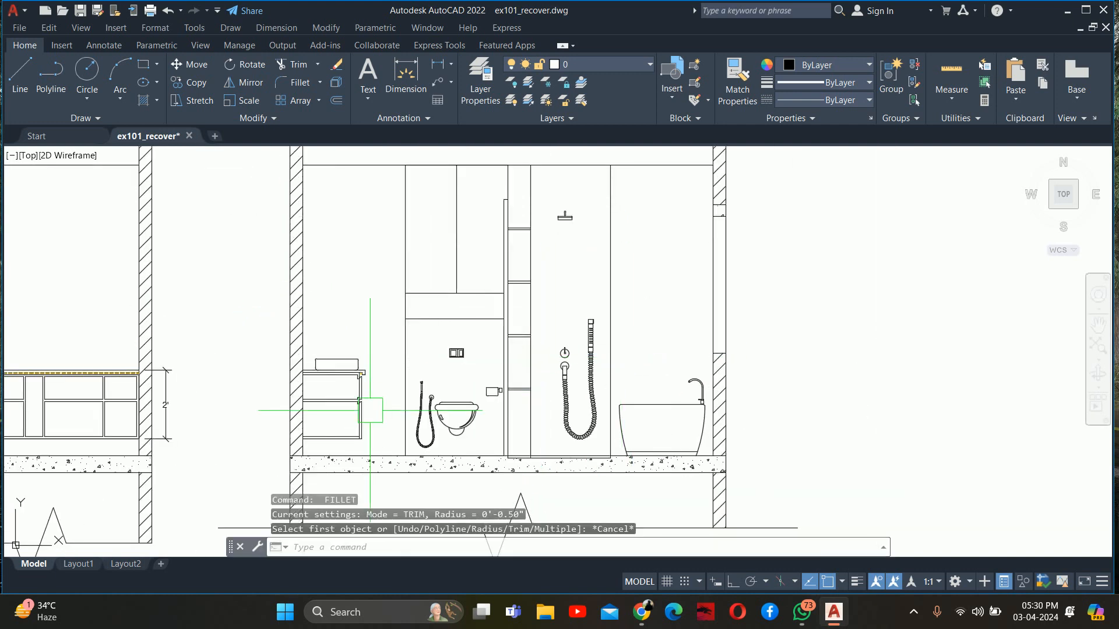
pyautogui.scroll(2, 349, 379)
pyautogui.moveTo(337, 386); pyautogui.dragTo(373, 465, button='middle')
pyautogui.press('Escape')
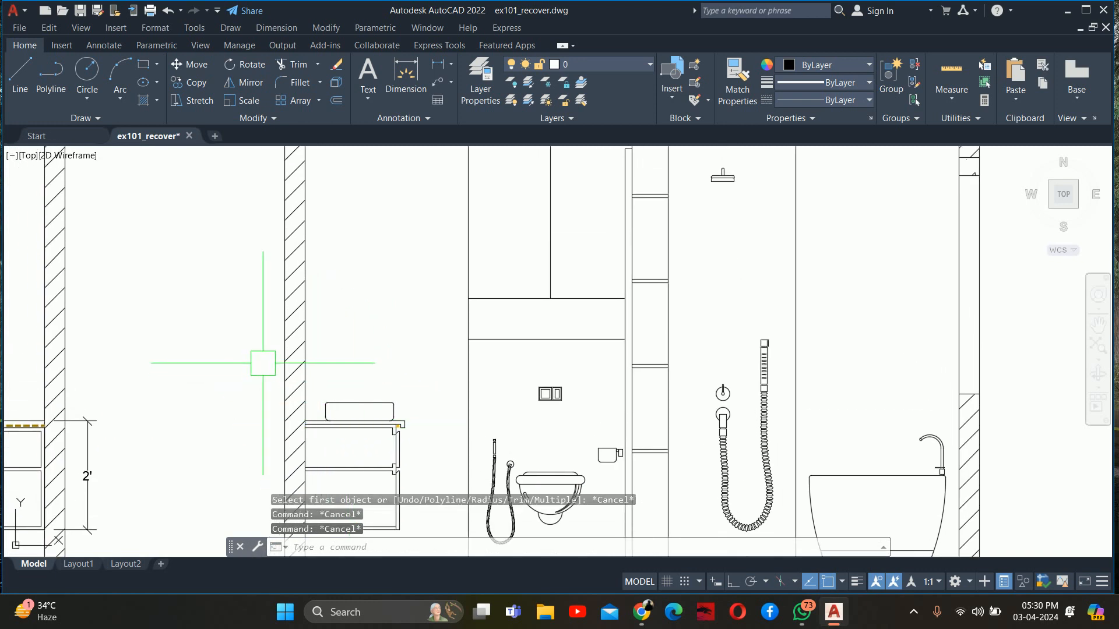
pyautogui.scroll(-2, 362, 400)
pyautogui.moveTo(393, 407); pyautogui.dragTo(412, 407, button='middle')
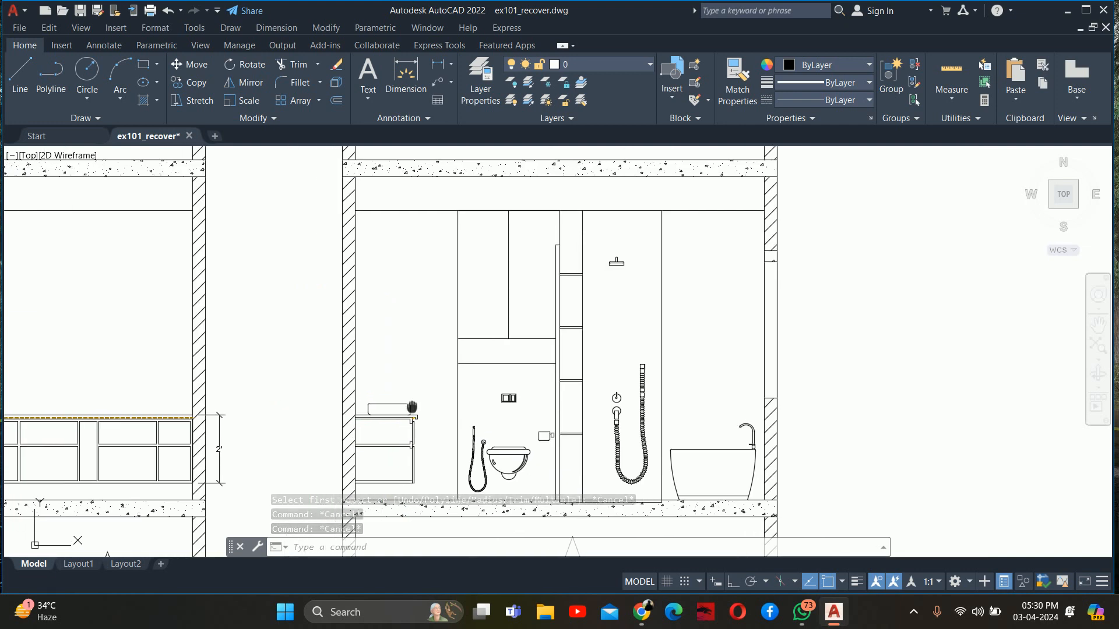
pyautogui.scroll(-4, 414, 384)
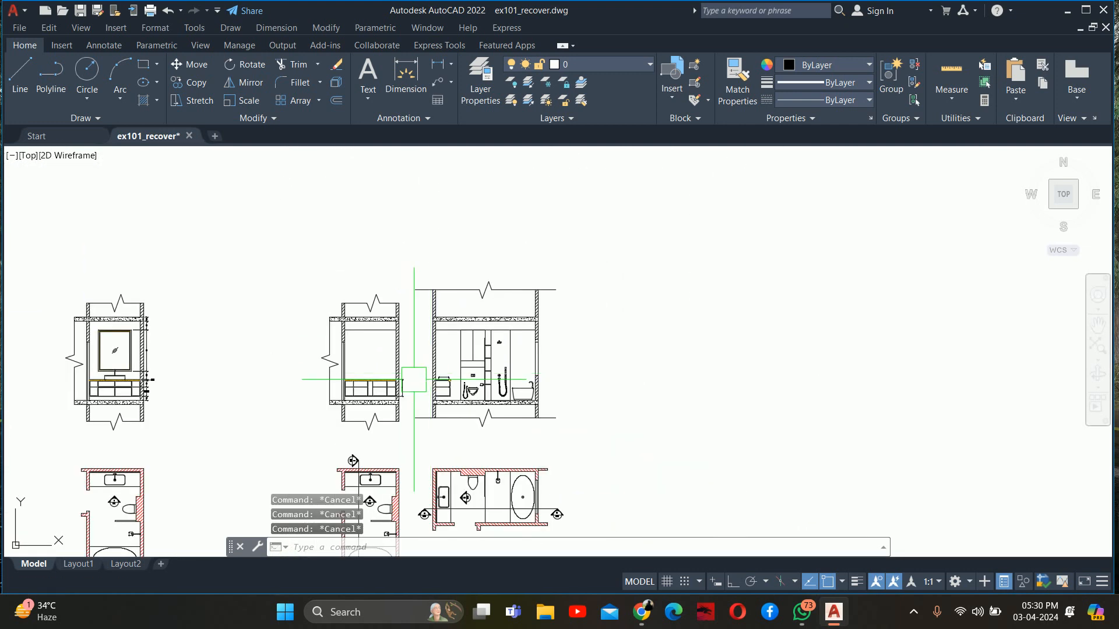
pyautogui.scroll(2, 96, 368)
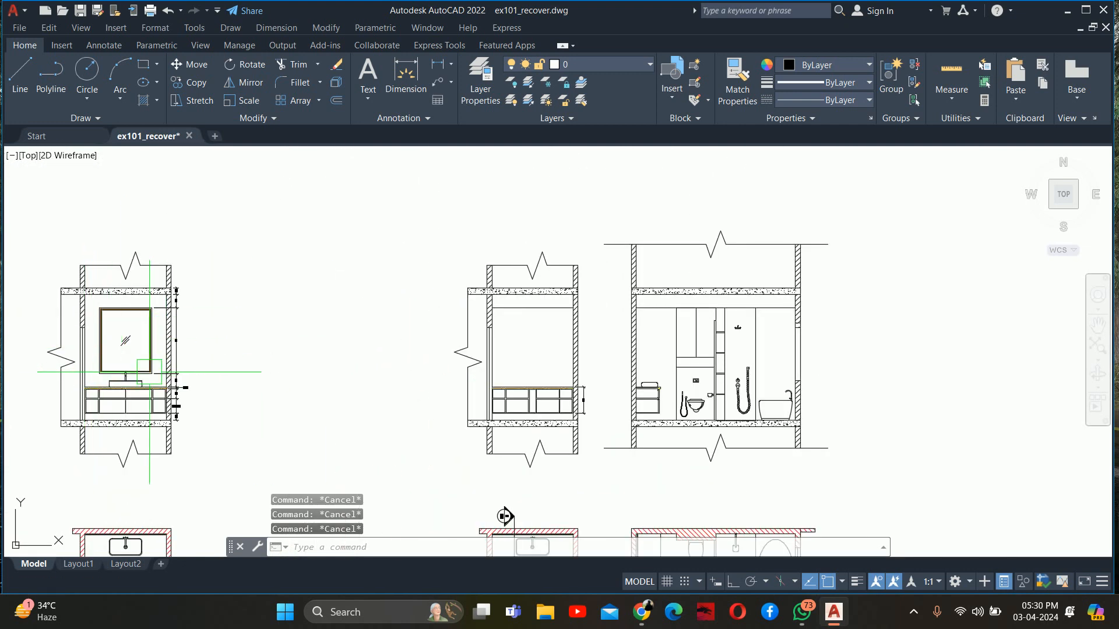
# Draw horizontal construction lines through the mirror's top and bottom outer edges in the front elevation, projecting them across to the section
pyautogui.write('xl')
pyautogui.press('Return')
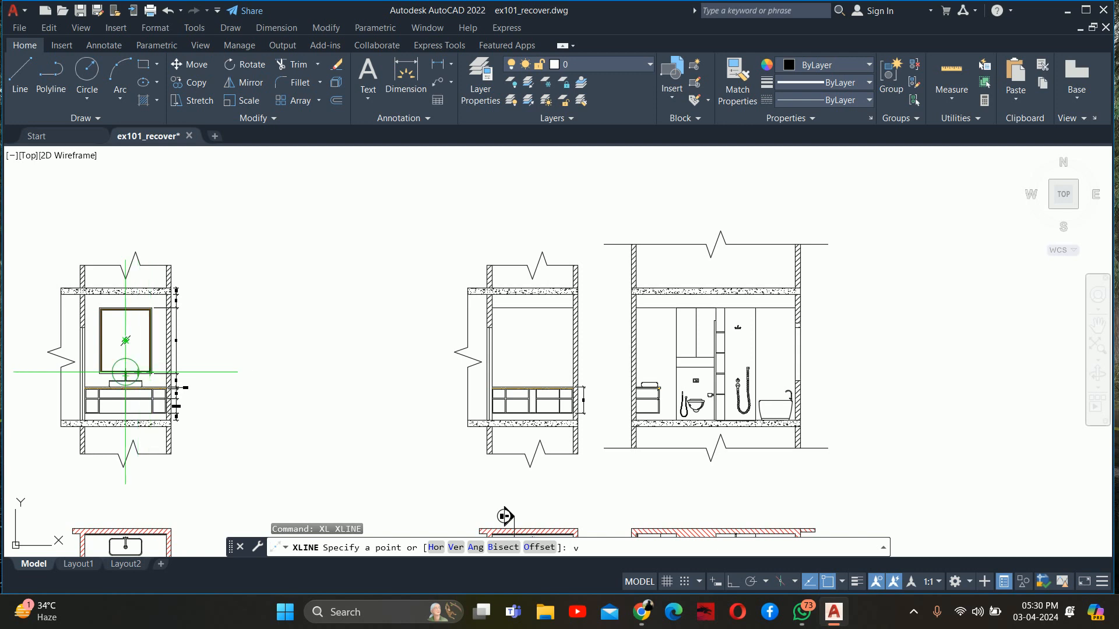
pyautogui.write('h')
pyautogui.press('Return')
pyautogui.scroll(8, 148, 315)
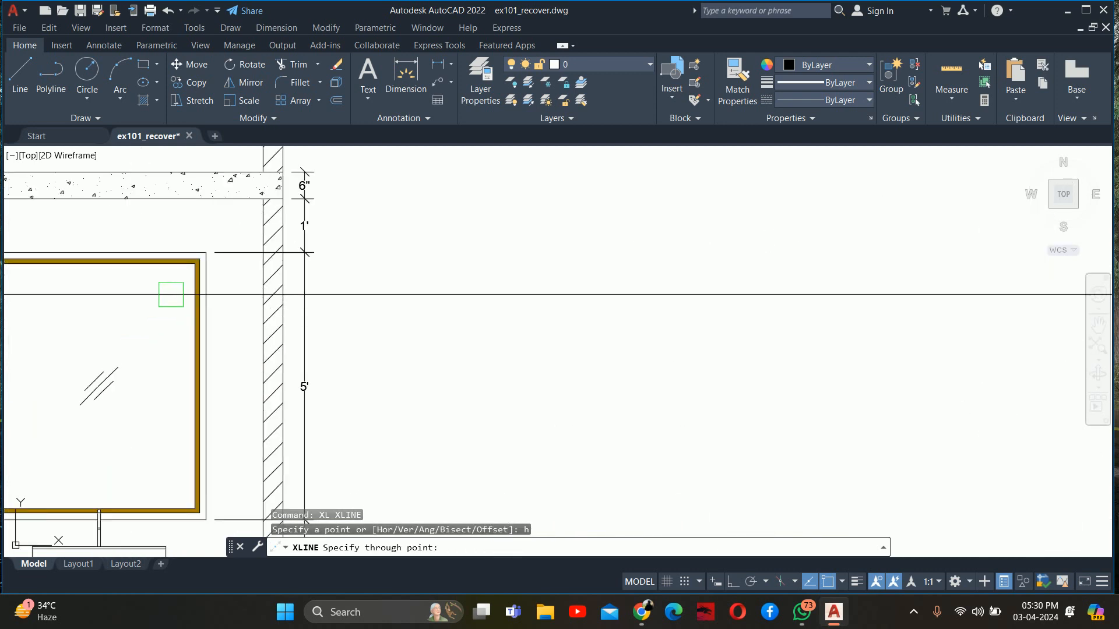
pyautogui.click(210, 234)
pyautogui.scroll(-5, 212, 270)
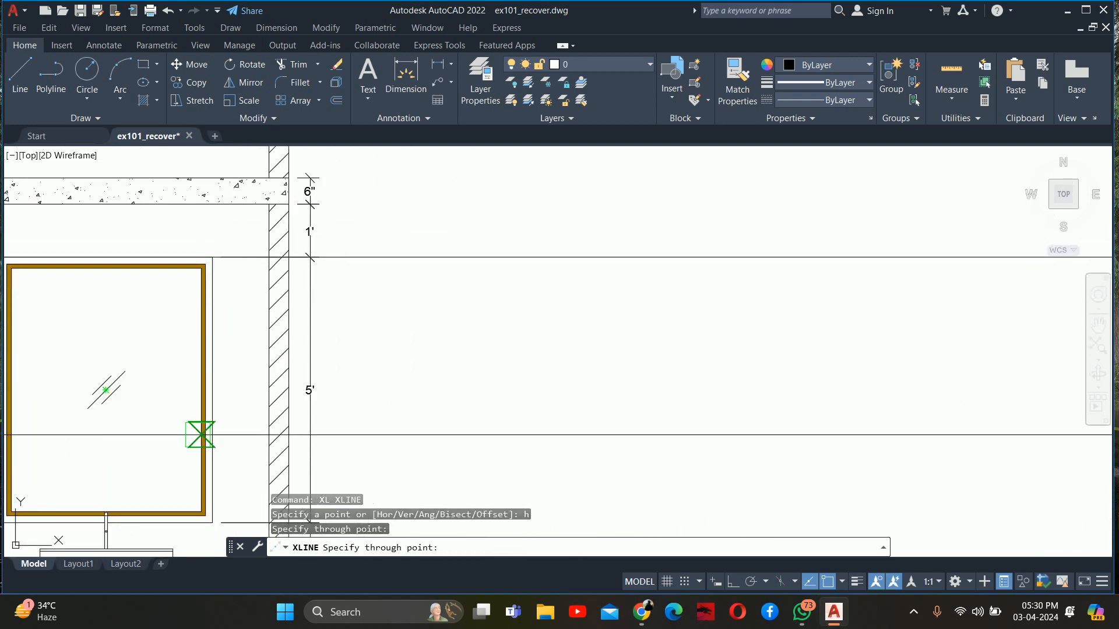
pyautogui.moveTo(199, 435); pyautogui.dragTo(246, 277, button='middle')
pyautogui.click(257, 357)
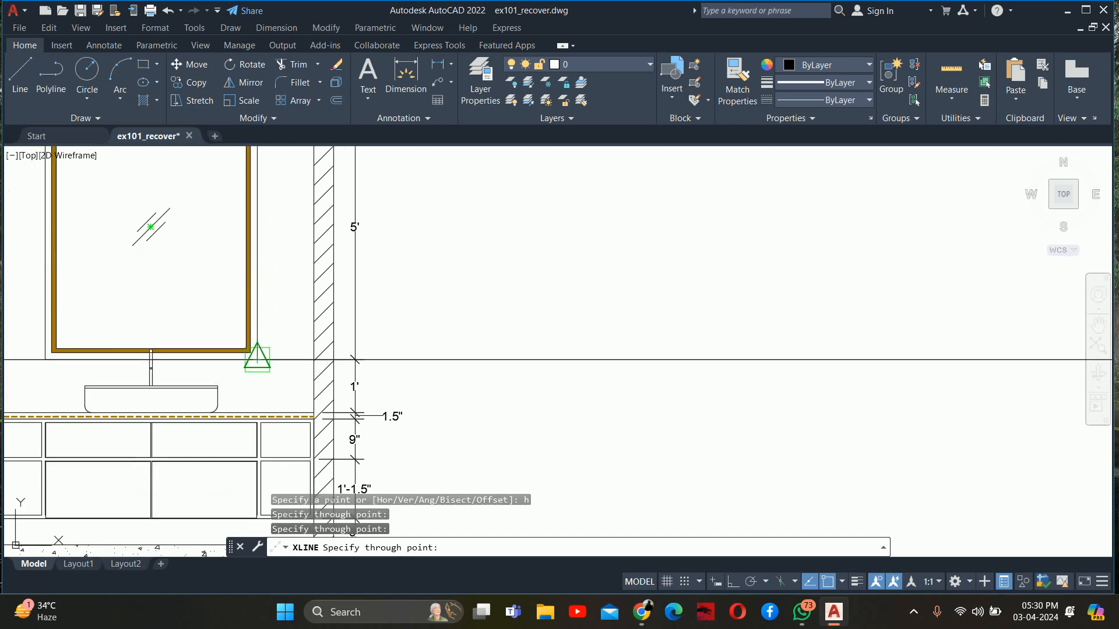
pyautogui.scroll(-6, 268, 367)
pyautogui.press('Escape')
pyautogui.press('Escape')
pyautogui.press('Escape')
# Offset the inner face of the wall behind the vanity by 0.75" into the room, and offset the new line by another 0.75"
pyautogui.scroll(6, 560, 356)
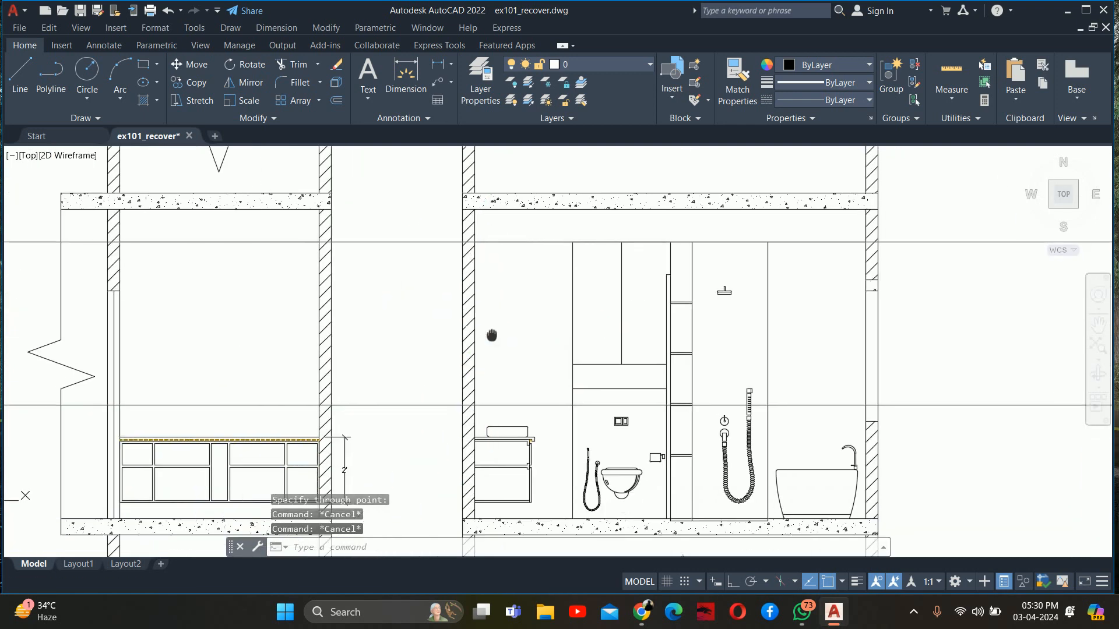
pyautogui.write('o')
pyautogui.press('Return')
pyautogui.write('.')
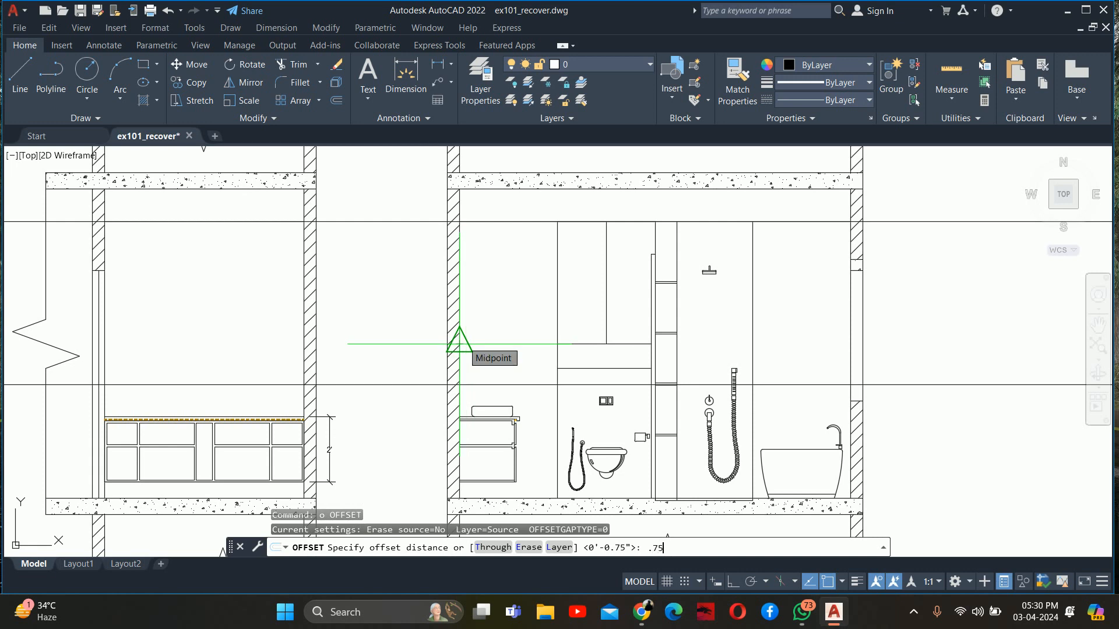
pyautogui.press('Return')
pyautogui.scroll(8, 445, 333)
pyautogui.click(453, 317)
pyautogui.click(510, 317)
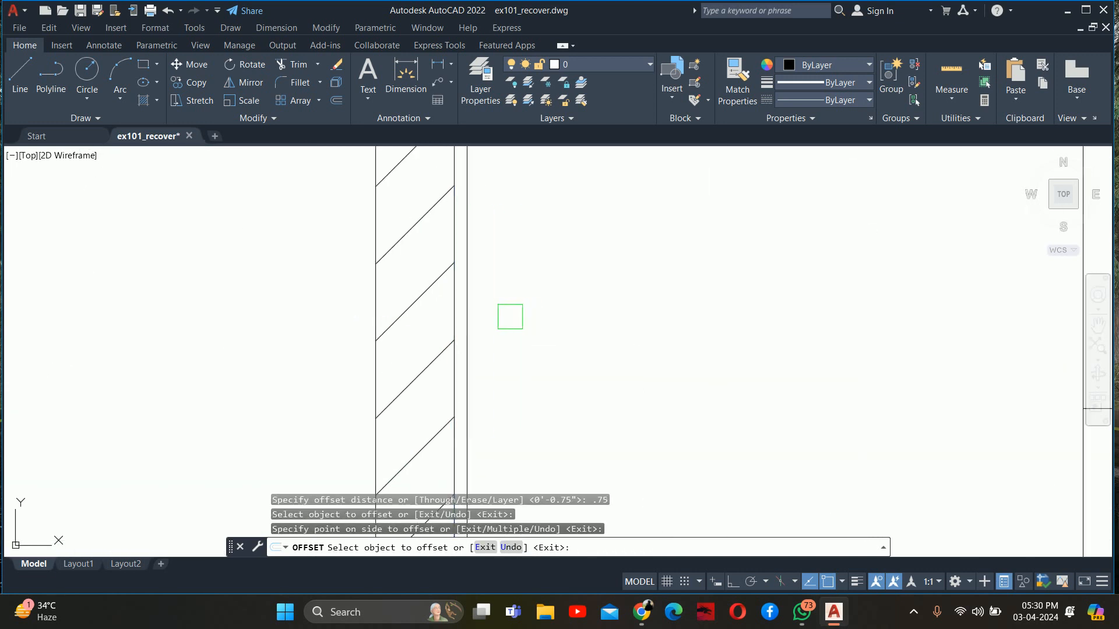
pyautogui.click(475, 313)
pyautogui.click(531, 315)
pyautogui.press('Return')
pyautogui.scroll(-2, 533, 384)
pyautogui.moveTo(542, 382); pyautogui.dragTo(523, 182, button='middle')
pyautogui.press('Escape')
pyautogui.press('Escape')
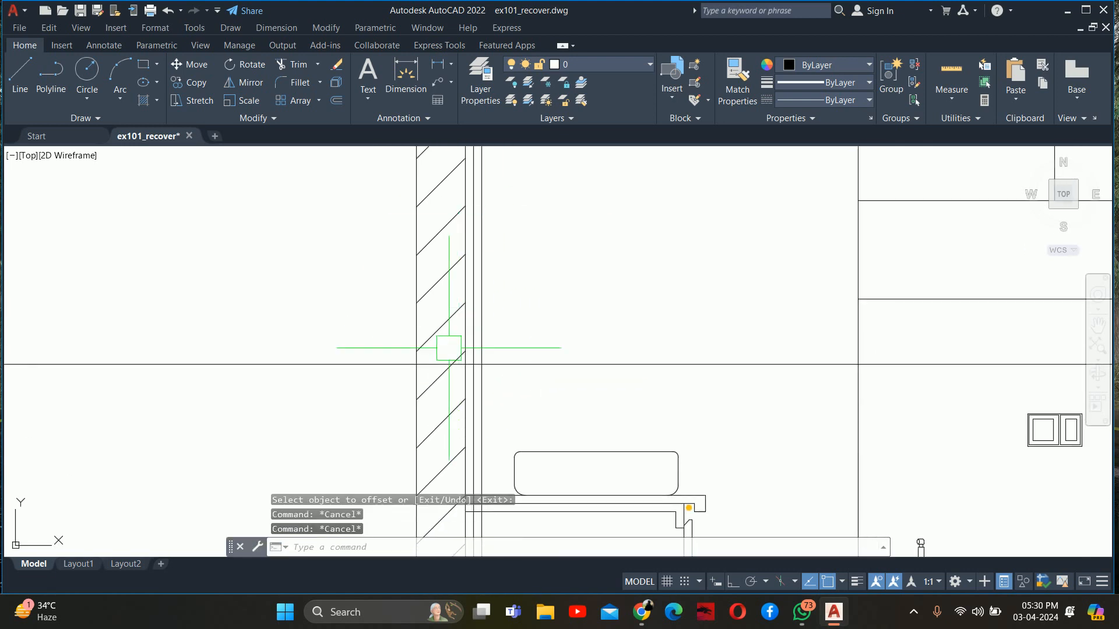
# Trim the two offset lines below the lower construction line, and cut that line back to the mirror's thickness
pyautogui.scroll(8, 457, 350)
pyautogui.moveTo(488, 398); pyautogui.dragTo(441, 380)
pyautogui.moveTo(442, 380); pyautogui.dragTo(360, 361, button='middle')
pyautogui.press('Escape')
pyautogui.write('tr')
pyautogui.press('Return')
pyautogui.press('Return')
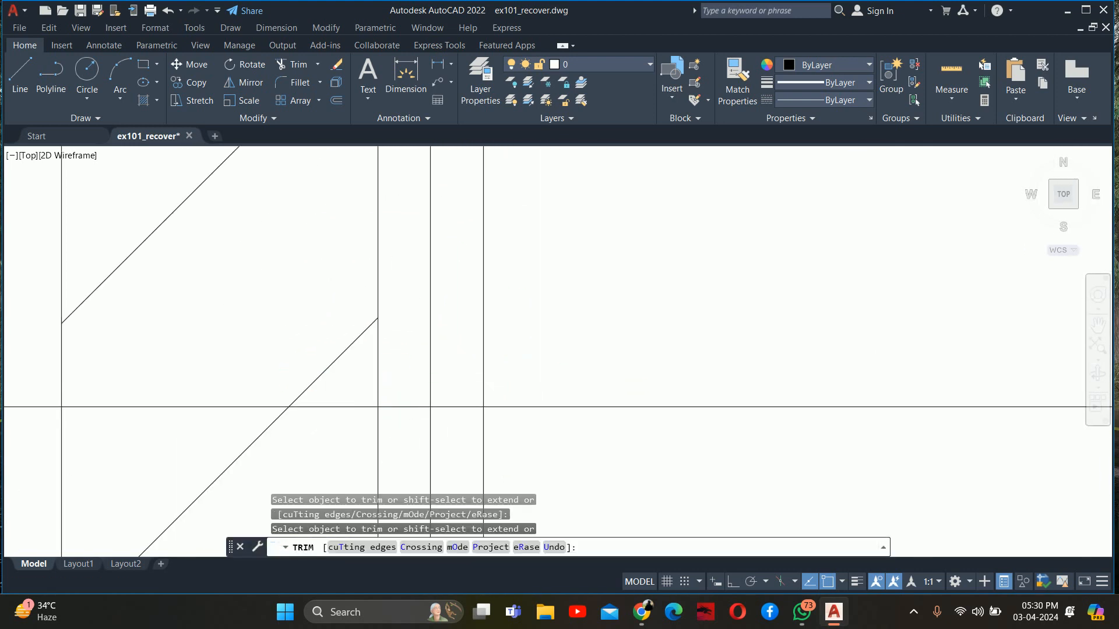
pyautogui.scroll(4, 410, 408)
pyautogui.moveTo(441, 430); pyautogui.dragTo(525, 446)
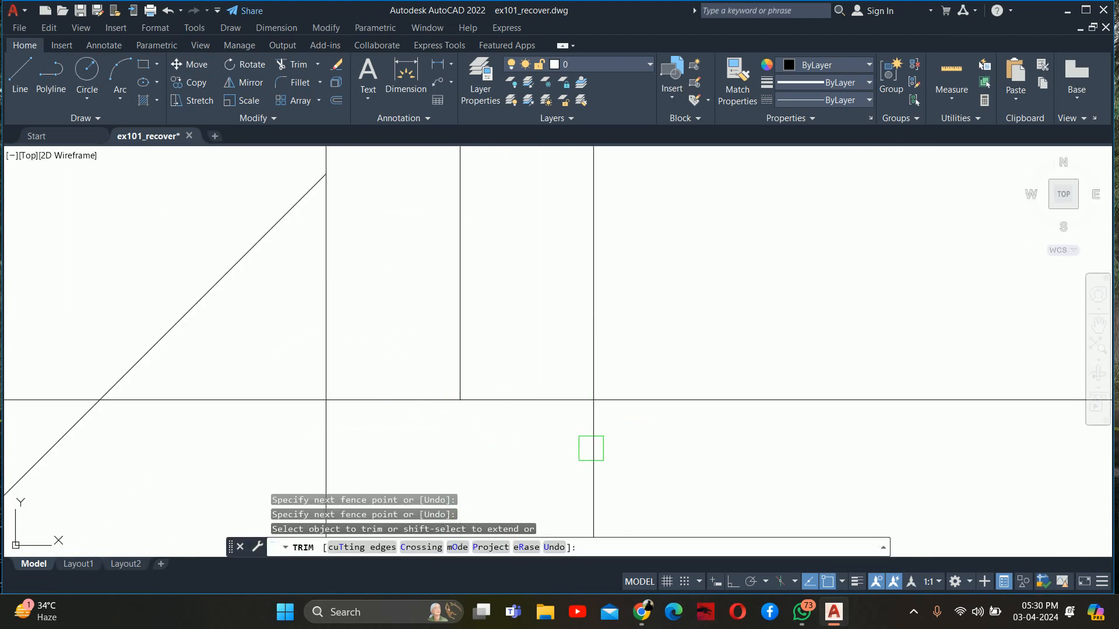
pyautogui.click(591, 448)
pyautogui.scroll(-2, 642, 402)
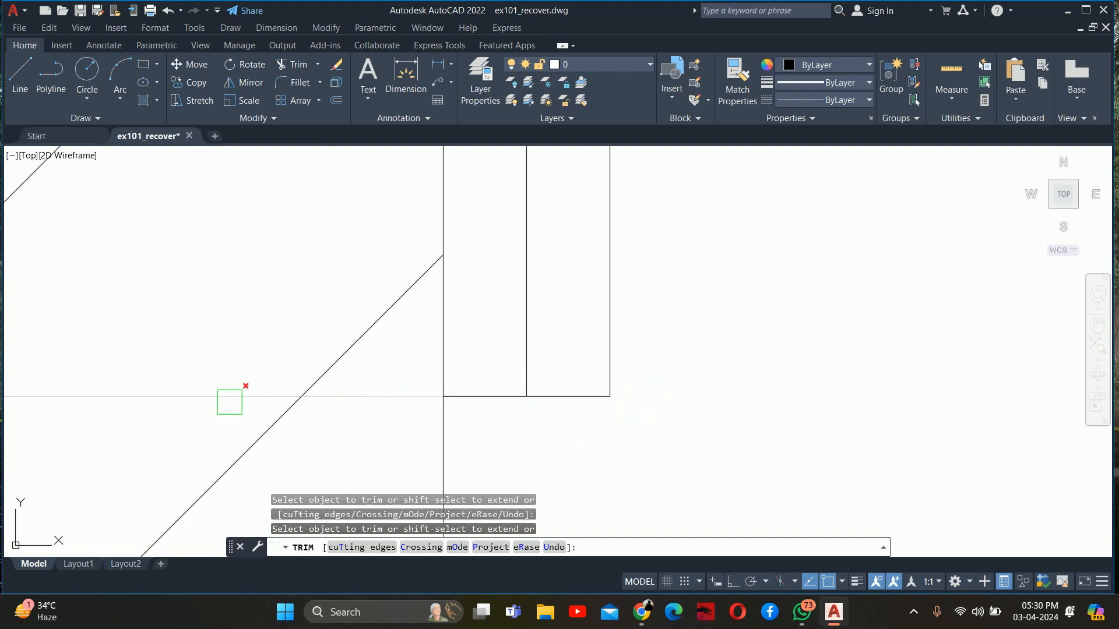
pyautogui.click(230, 402)
pyautogui.scroll(-3, 509, 329)
# Trim the upper construction line on the room side of the mirror profile and the two offset lines above it
pyautogui.moveTo(584, 228); pyautogui.dragTo(575, 491, button='middle')
pyautogui.scroll(-2, 587, 490)
pyautogui.moveTo(583, 398); pyautogui.dragTo(585, 432, button='middle')
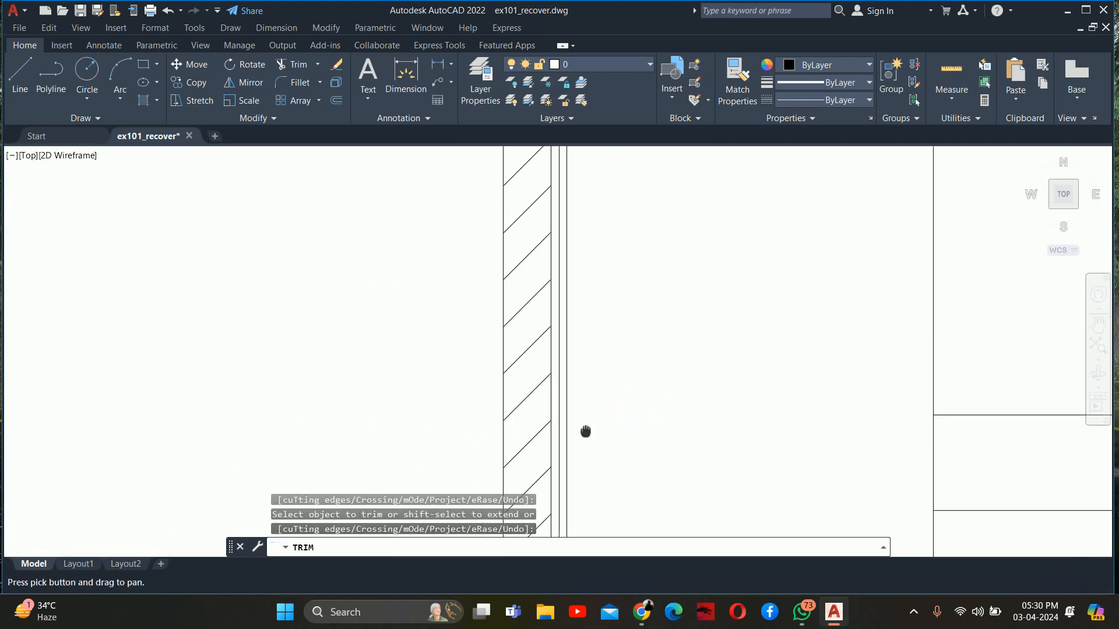
pyautogui.moveTo(604, 252); pyautogui.dragTo(623, 528, button='middle')
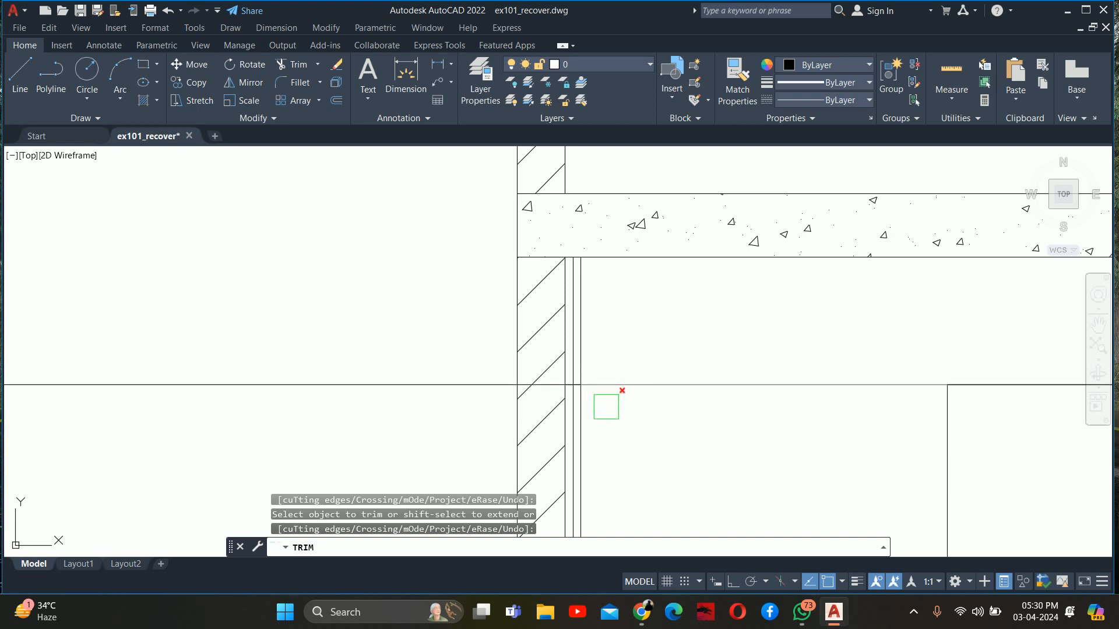
pyautogui.scroll(5, 606, 407)
pyautogui.moveTo(652, 462); pyautogui.dragTo(1009, 539, button='middle')
pyautogui.click(967, 447)
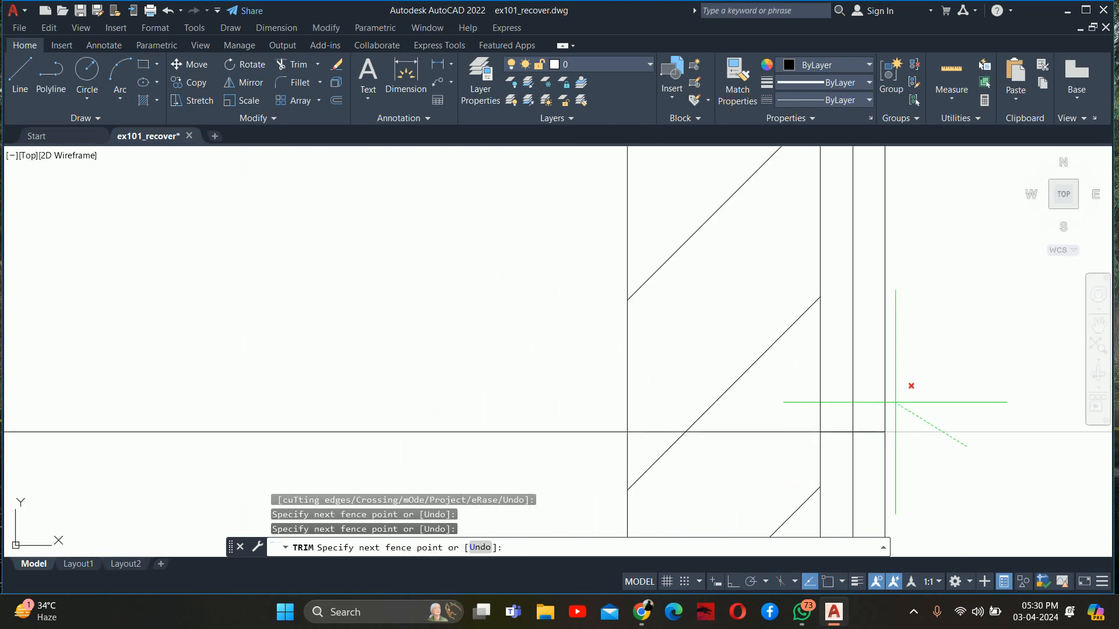
pyautogui.click(837, 385)
# Trim the upper construction line outside and through the hatched wall, leaving only the part across the mirror's thickness
pyautogui.click(500, 459)
pyautogui.click(494, 417)
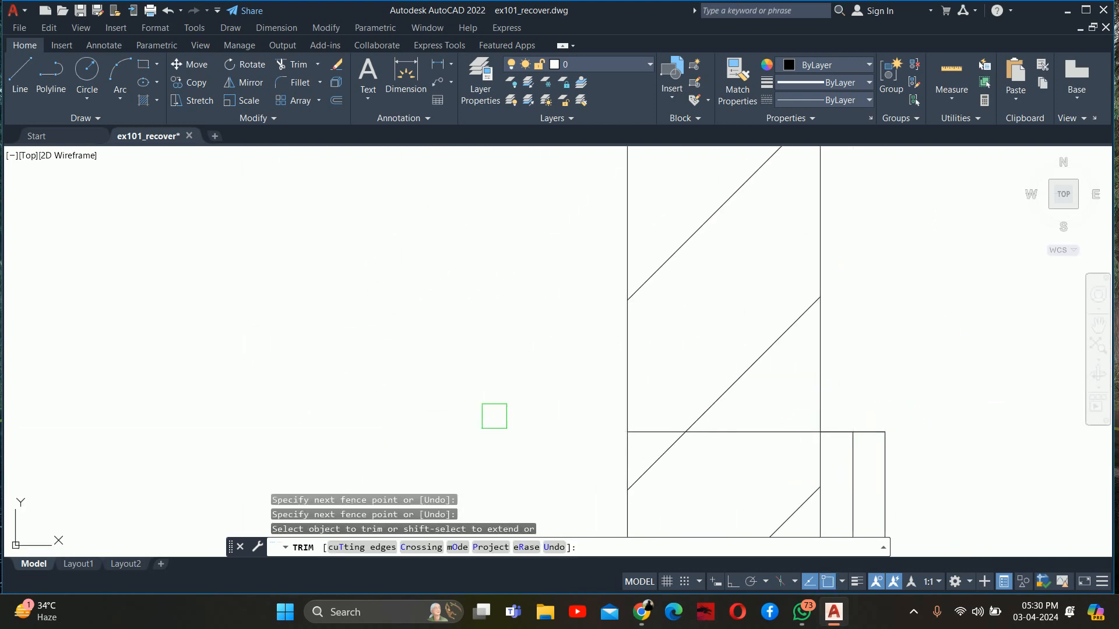
pyautogui.click(709, 441)
pyautogui.scroll(-5, 736, 437)
pyautogui.moveTo(740, 455); pyautogui.dragTo(638, 426, button='middle')
pyautogui.scroll(5, 648, 417)
pyautogui.press('Escape')
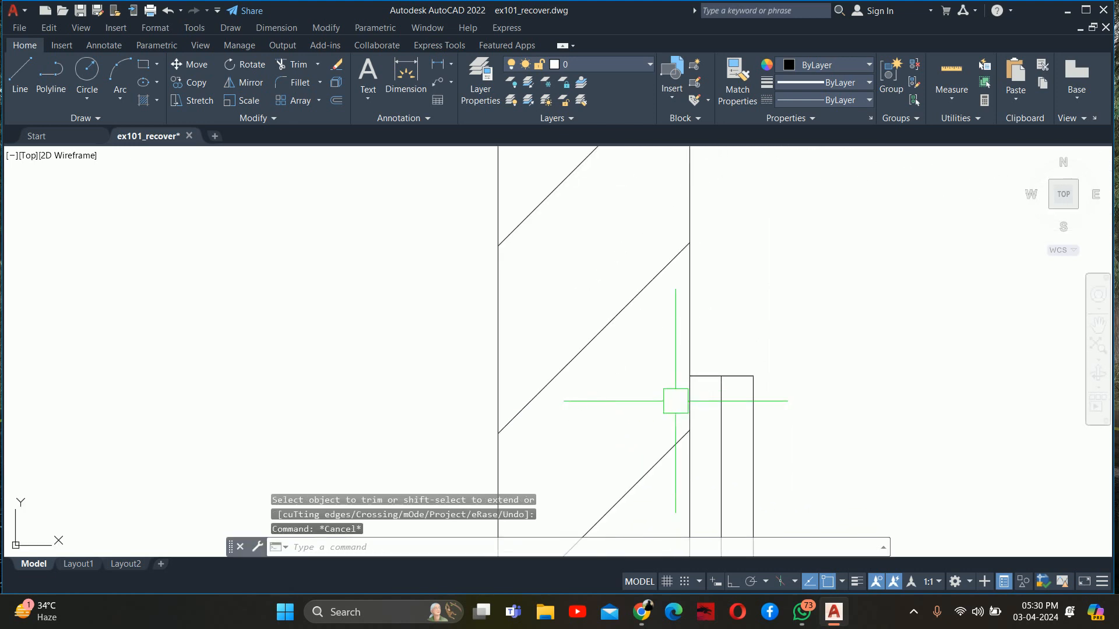
# Offset the top edge of the mirror's side profile 1.5" downward
pyautogui.press('Escape')
pyautogui.write('o')
pyautogui.press('Return')
pyautogui.write('1')
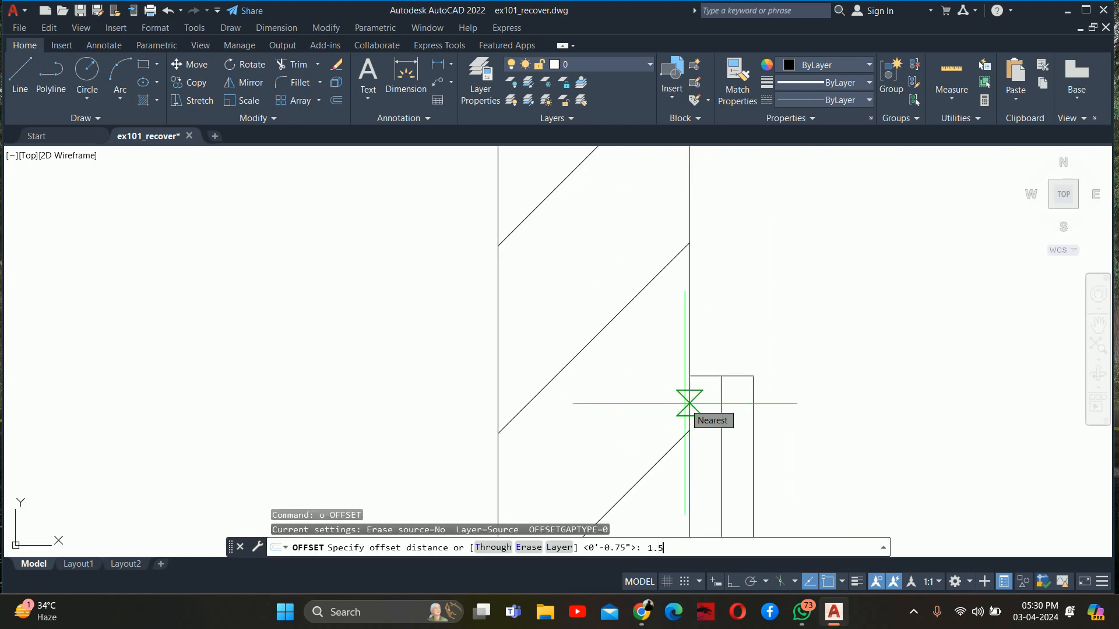
pyautogui.write('.5')
pyautogui.press('Return')
pyautogui.scroll(2, 699, 379)
pyautogui.click(707, 371)
pyautogui.click(717, 384)
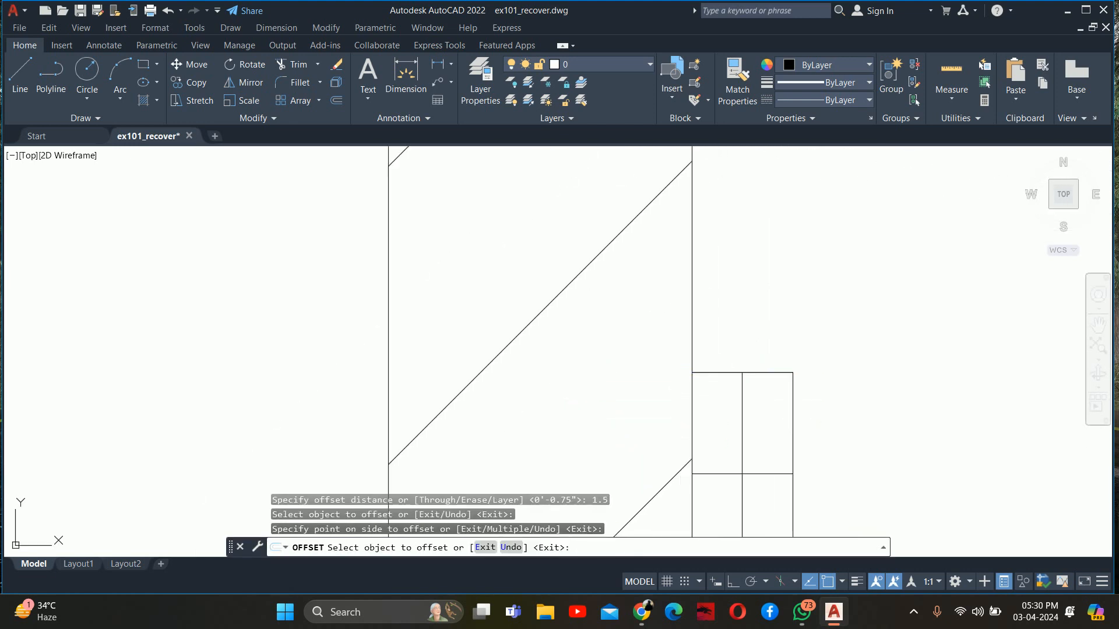
# Offset the bottom edge of the mirror's side profile 1.5" upward
pyautogui.scroll(-3, 711, 412)
pyautogui.moveTo(712, 412); pyautogui.dragTo(586, 201, button='middle')
pyautogui.scroll(-1, 568, 441)
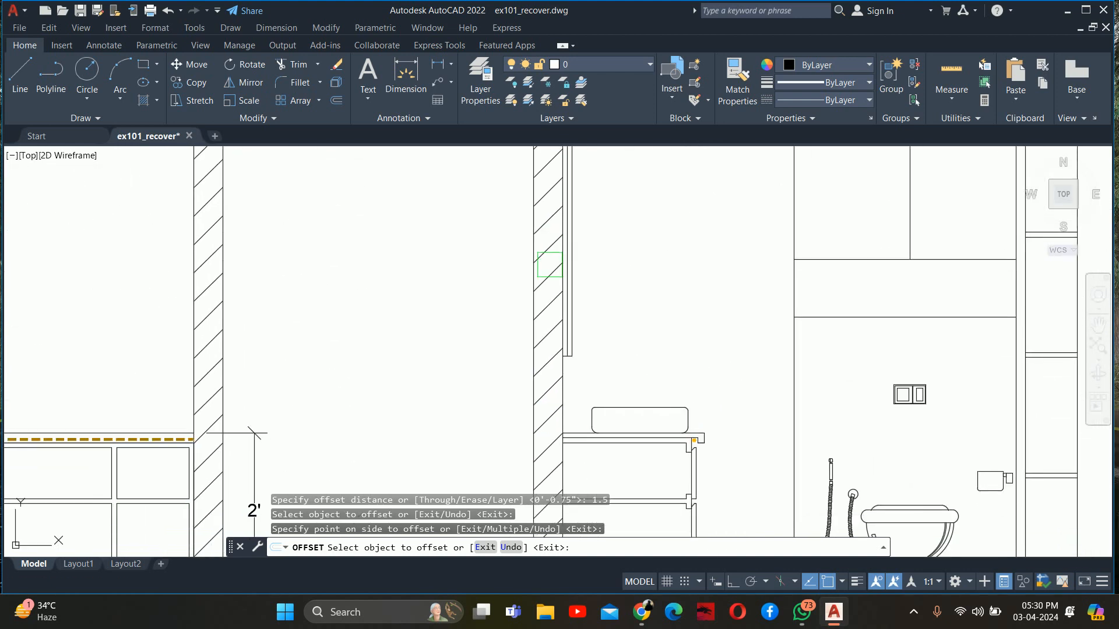
pyautogui.scroll(8, 557, 332)
pyautogui.scroll(2, 597, 307)
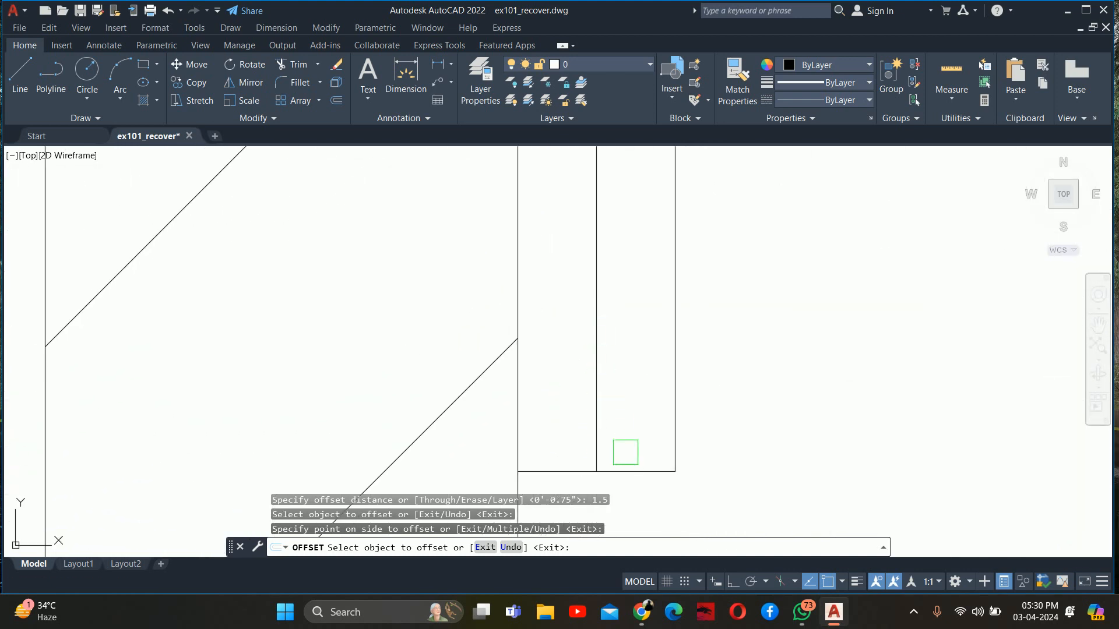
pyautogui.click(630, 484)
pyautogui.click(629, 470)
pyautogui.click(644, 385)
pyautogui.press('Escape')
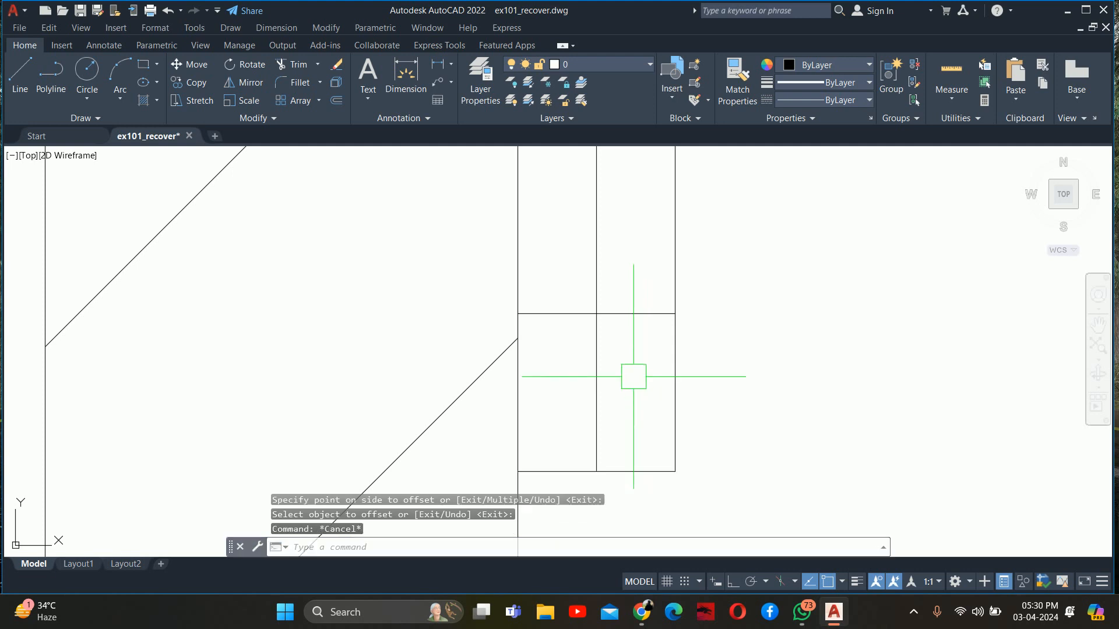
# Trim the lower end of the mirror profile so the backing stops at the offset line above the front panel's bottom edge
pyautogui.write('tr')
pyautogui.press('Return')
pyautogui.moveTo(631, 296); pyautogui.dragTo(629, 325)
pyautogui.scroll(-10, 624, 318)
pyautogui.moveTo(621, 317)
pyautogui.mouseDown(button='middle')
pyautogui.moveTo(614, 372)
pyautogui.moveTo(600, 320)
pyautogui.mouseUp(button='middle')
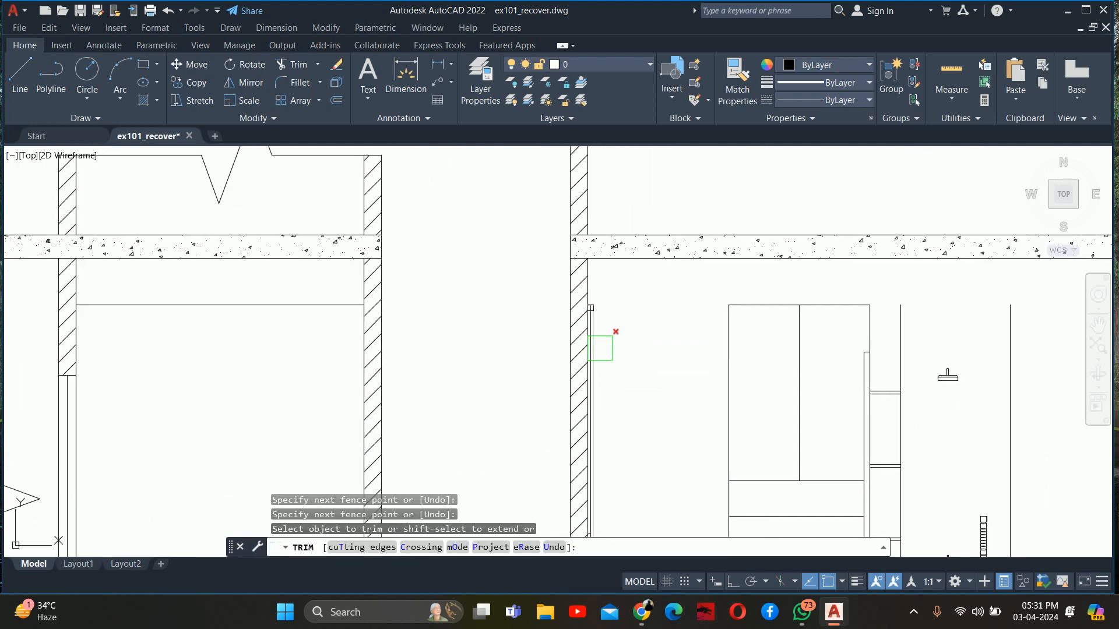
# Trim the top edge behind the front panel so the mirror's backing ends at the upper offset line
pyautogui.scroll(8, 600, 321)
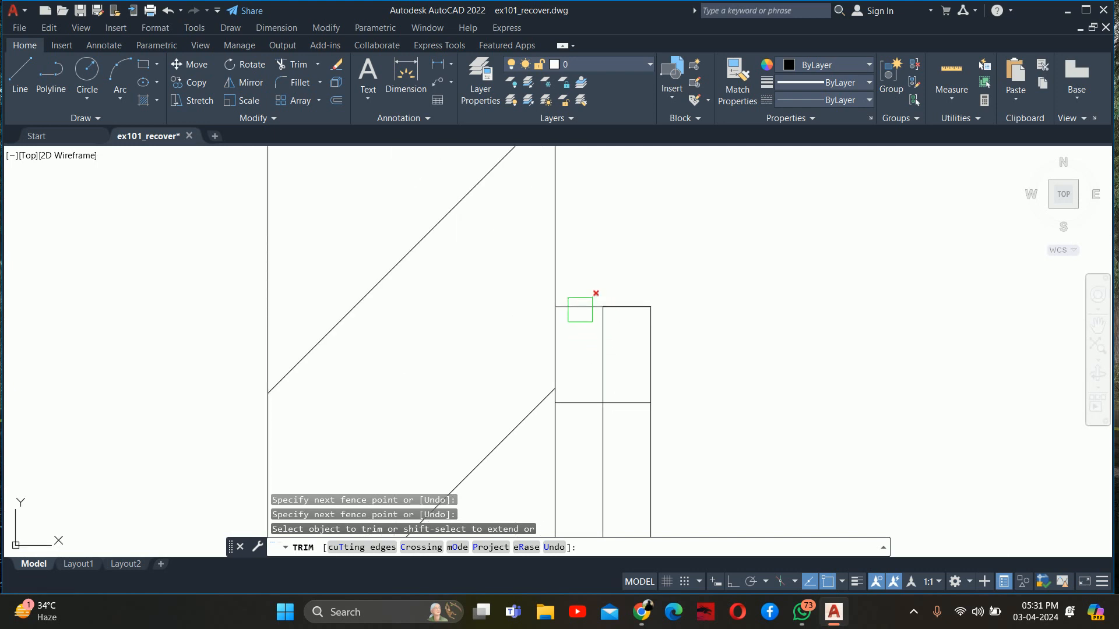
pyautogui.click(580, 310)
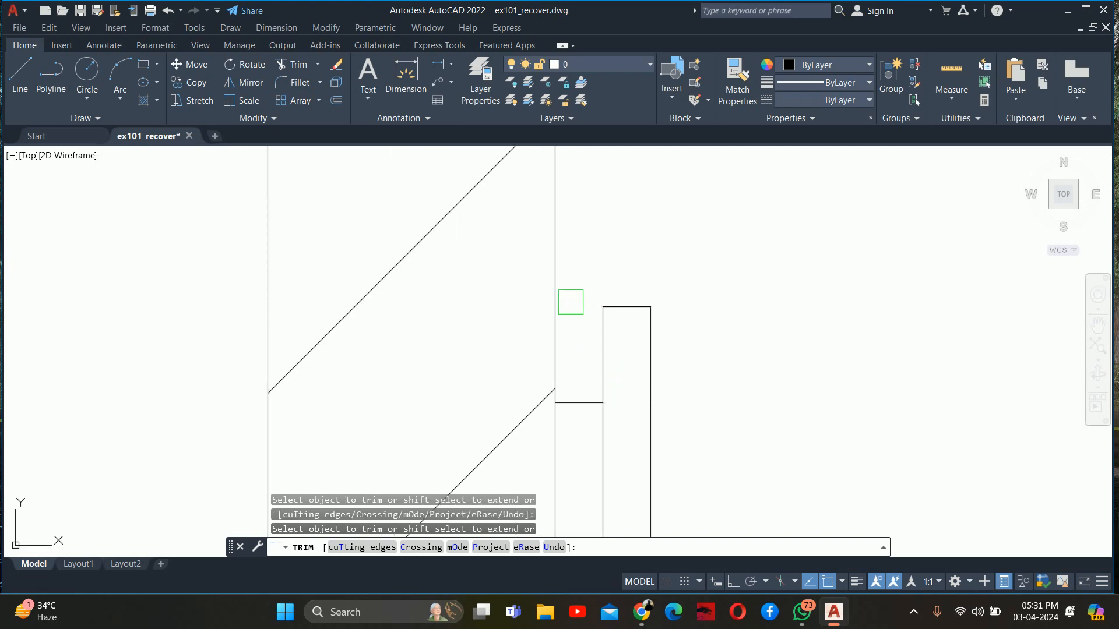
pyautogui.press('Escape')
pyautogui.press('Escape')
pyautogui.press('Escape')
# Copy the yellow light circle from under the countertop's front edge to just below the mirror backing, behind the front panel
pyautogui.scroll(-10, 570, 301)
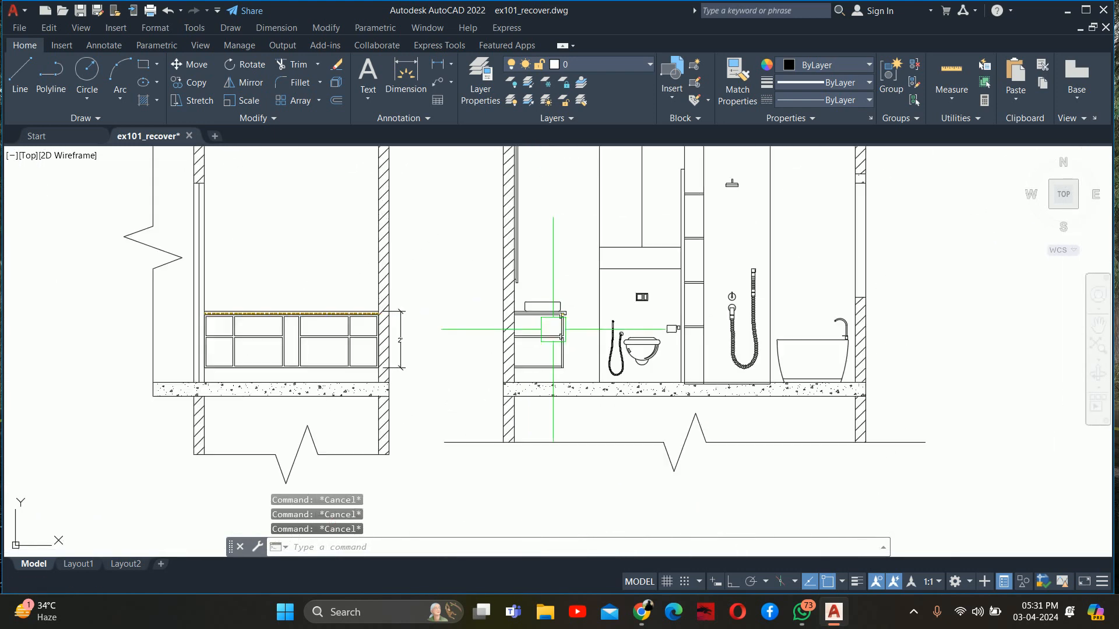
pyautogui.scroll(8, 553, 329)
pyautogui.write('co')
pyautogui.press('Return')
pyautogui.scroll(5, 590, 320)
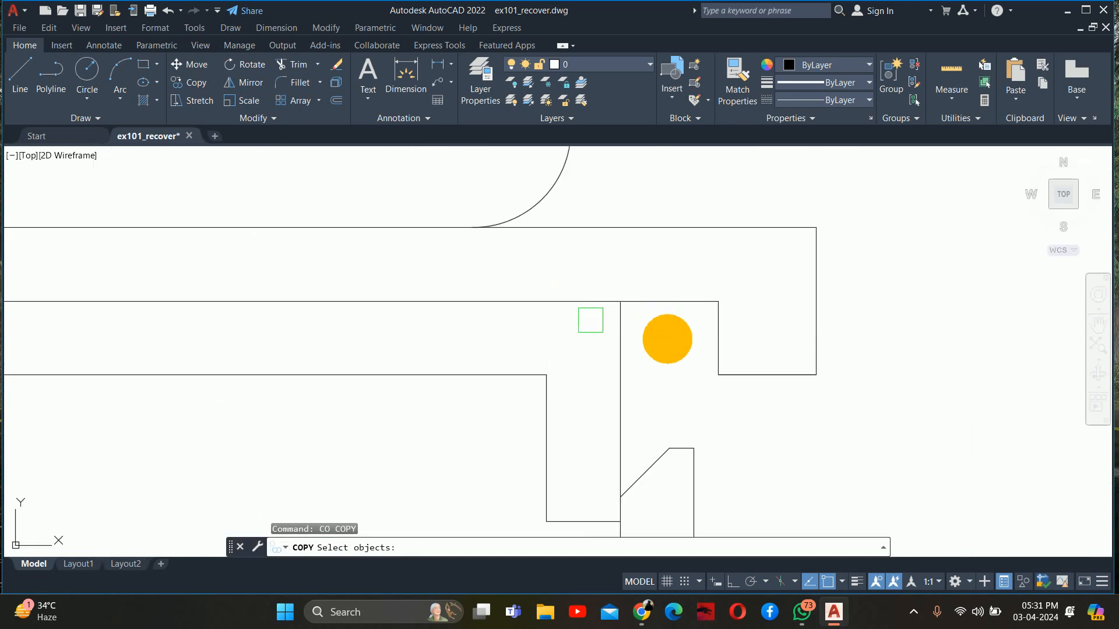
pyautogui.click(679, 382)
pyautogui.click(656, 353)
pyautogui.press('Return')
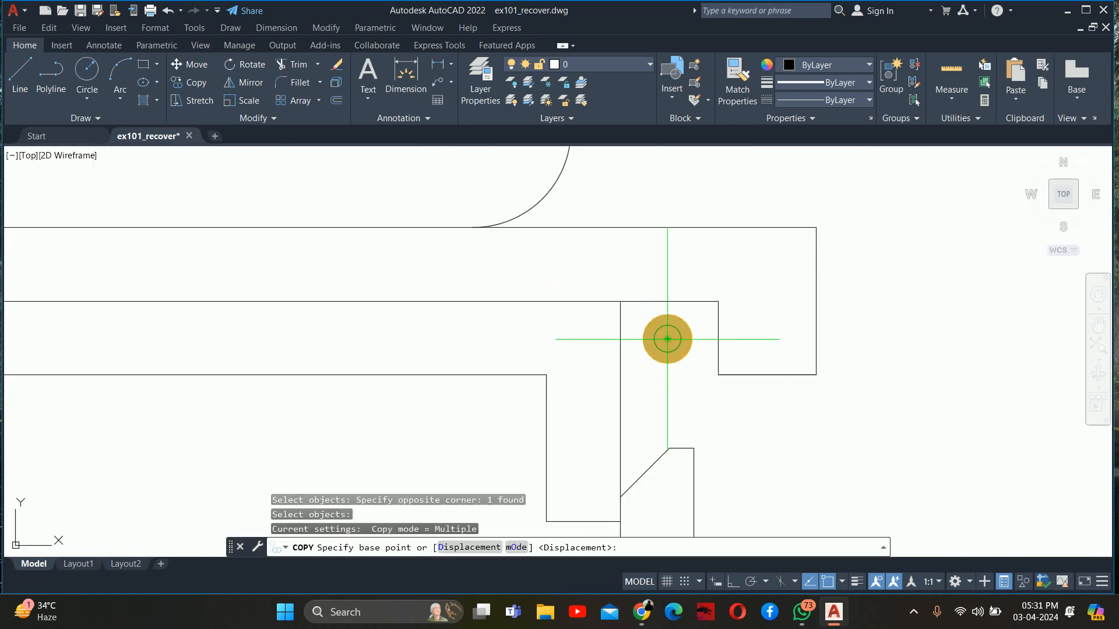
pyautogui.click(667, 339)
pyautogui.scroll(-5, 670, 326)
pyautogui.scroll(4, 484, 268)
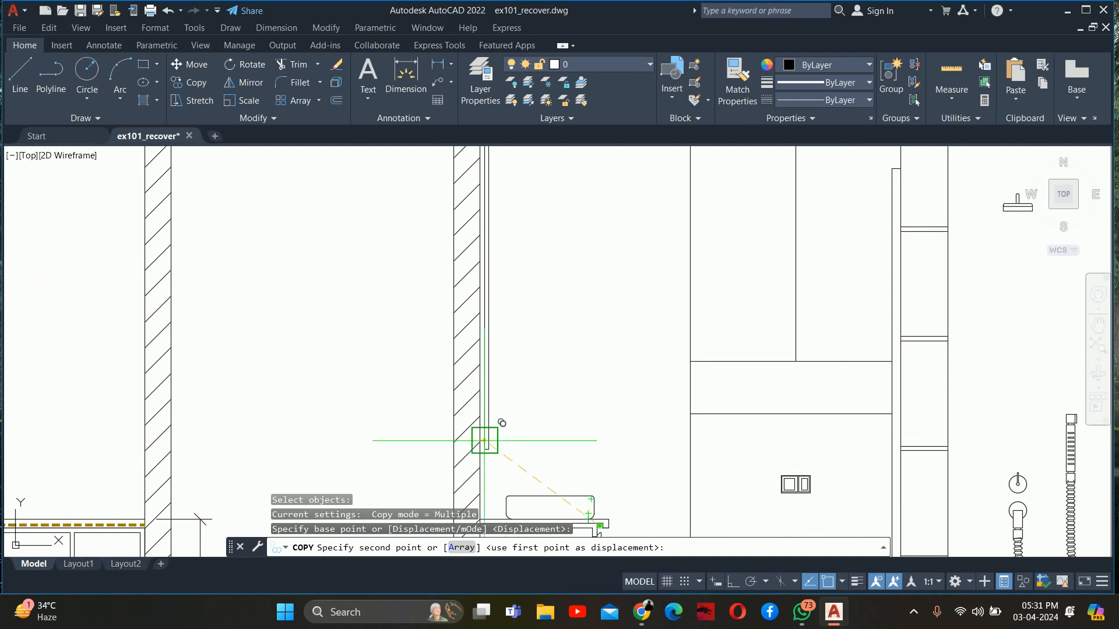
pyautogui.scroll(3, 480, 437)
pyautogui.scroll(8, 501, 431)
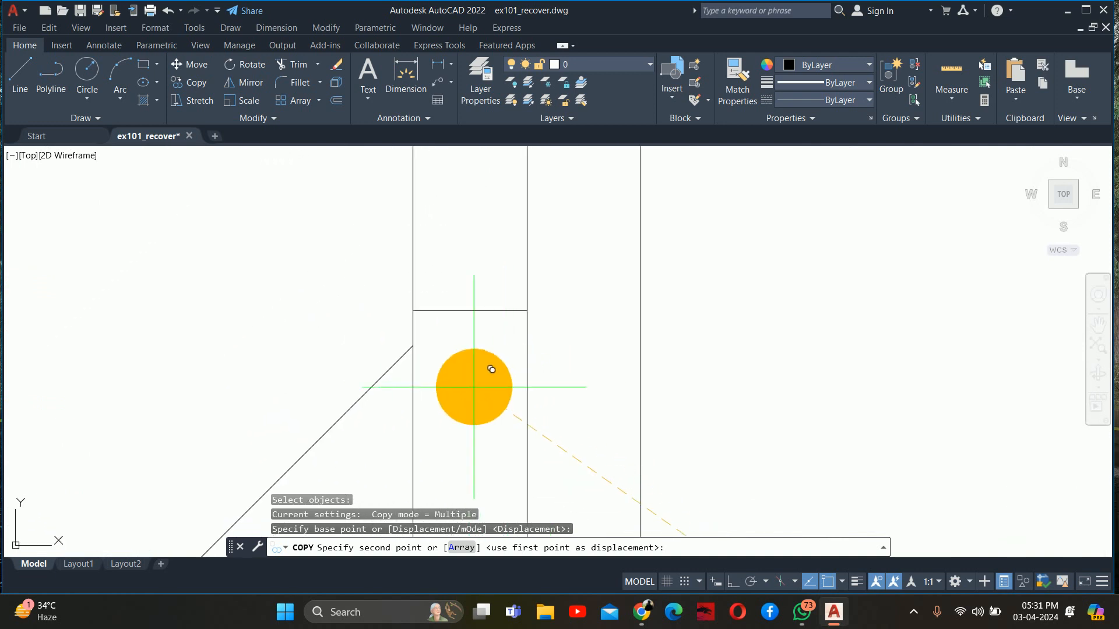
pyautogui.click(473, 392)
# Place another copy of the light circle just above the mirror backing, between the wall and the front panel
pyautogui.scroll(-12, 474, 391)
pyautogui.moveTo(495, 319); pyautogui.dragTo(489, 482, button='middle')
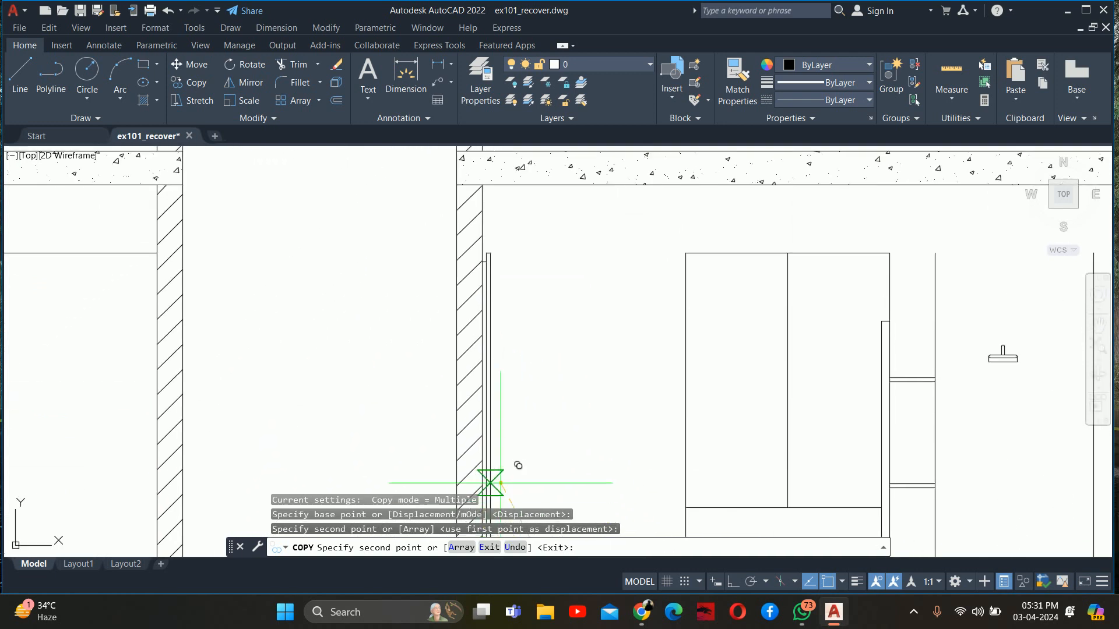
pyautogui.scroll(4, 482, 279)
pyautogui.scroll(7, 484, 268)
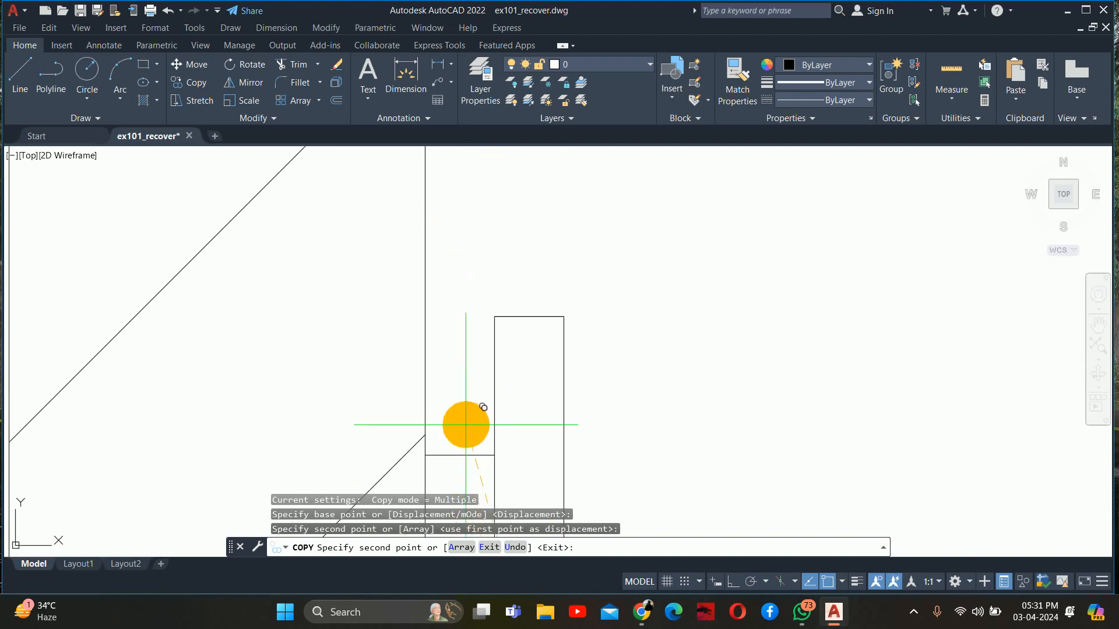
pyautogui.press('Escape')
pyautogui.press('Escape')
# Hatch the countertop slab in the vanity's side section
pyautogui.scroll(-10, 463, 396)
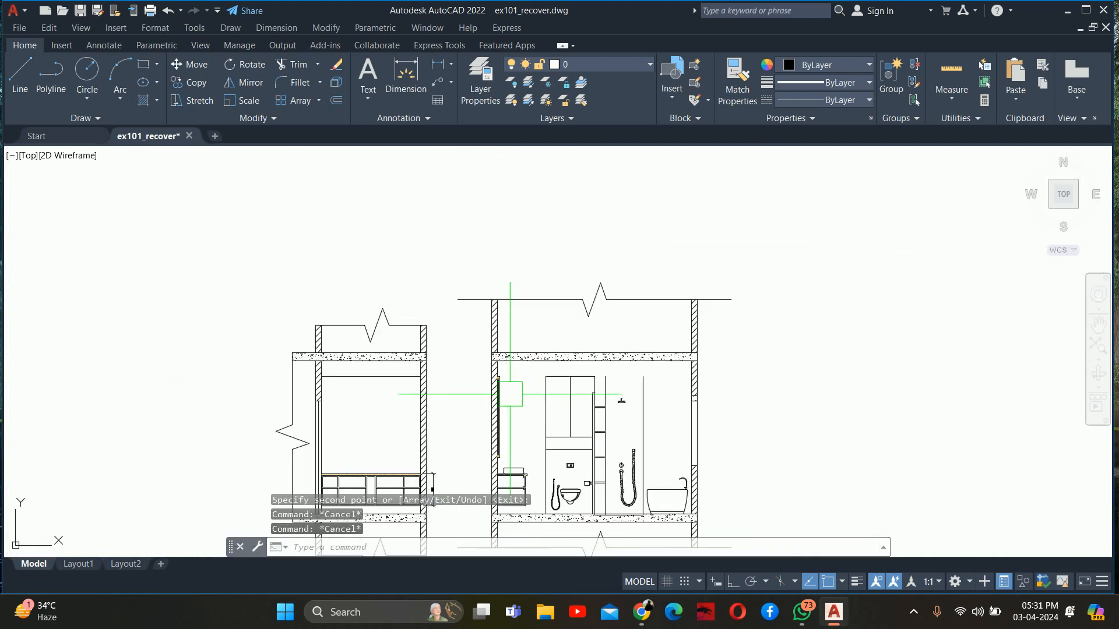
pyautogui.scroll(2, 478, 305)
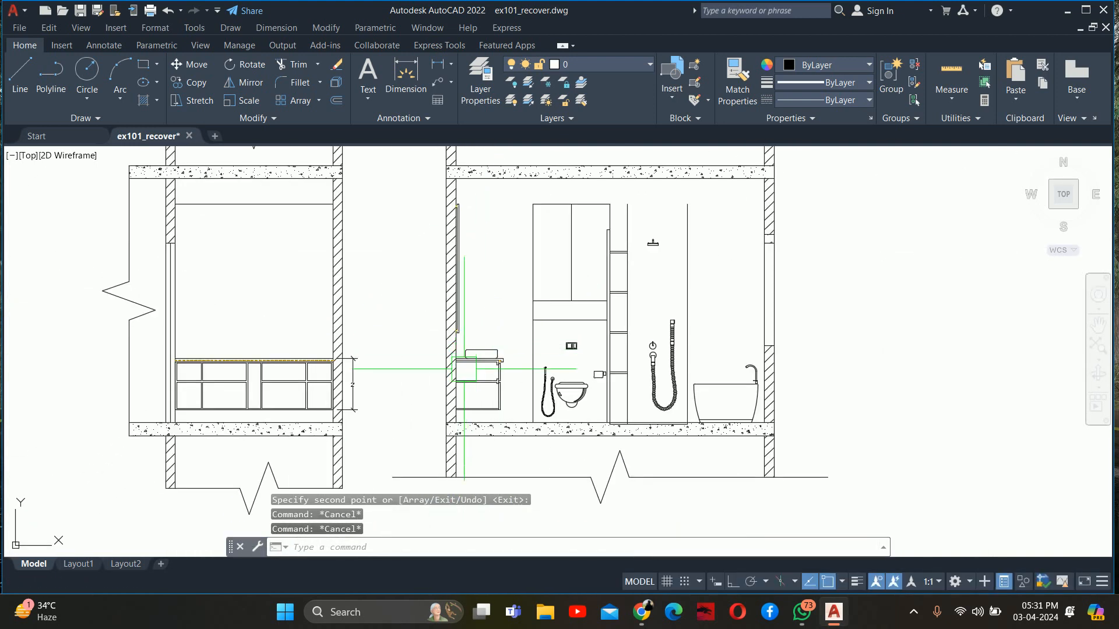
pyautogui.scroll(5, 457, 374)
pyautogui.write('h')
pyautogui.press('Return')
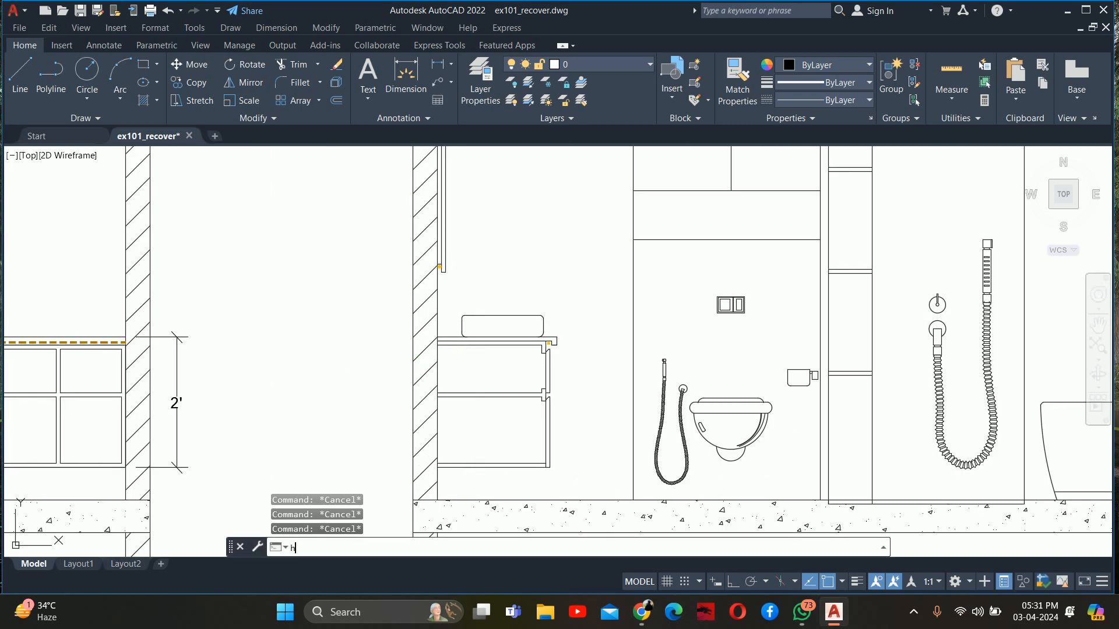
pyautogui.scroll(2, 487, 328)
pyautogui.scroll(2, 470, 328)
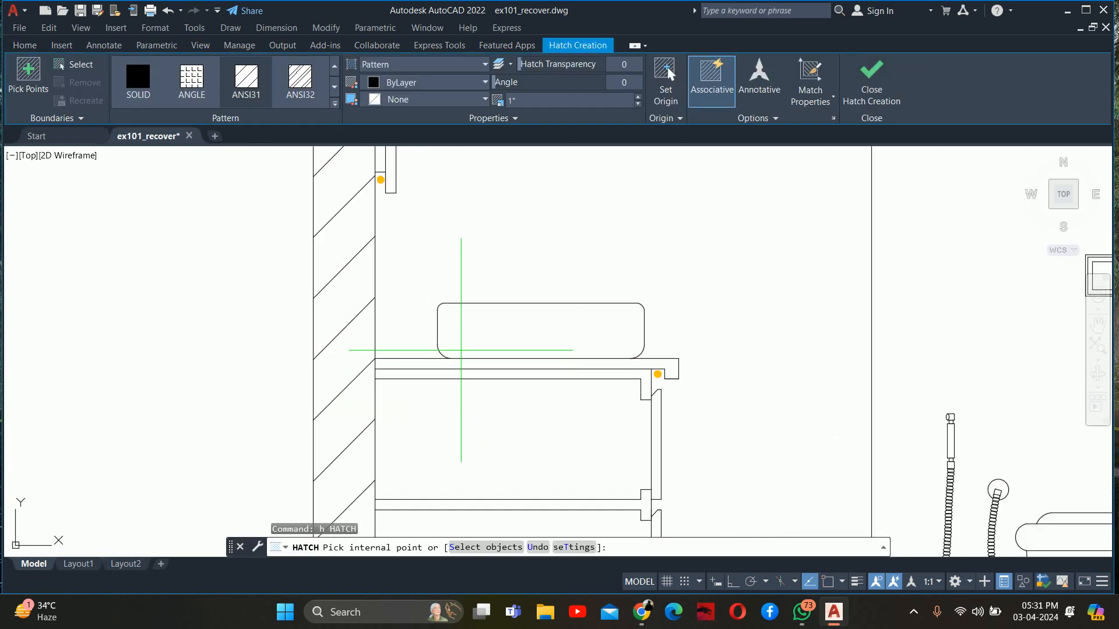
pyautogui.click(469, 367)
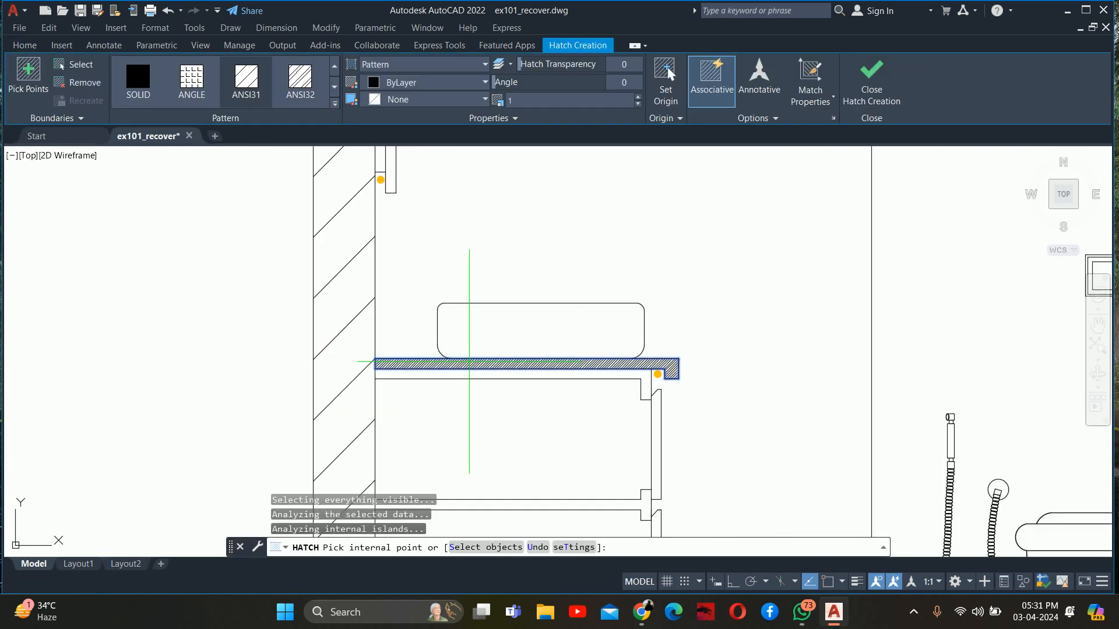
# Set the countertop hatch's colour to Blue and its scale to 5, and finish the hatch
pyautogui.click(390, 83)
pyautogui.click(390, 83)
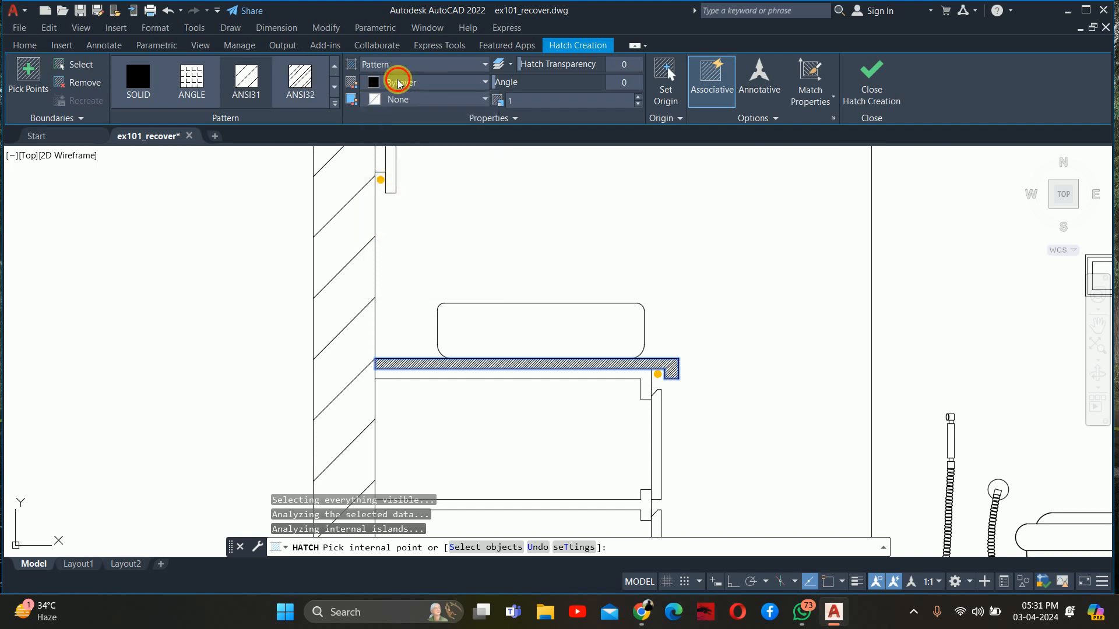
pyautogui.click(390, 83)
pyautogui.click(429, 230)
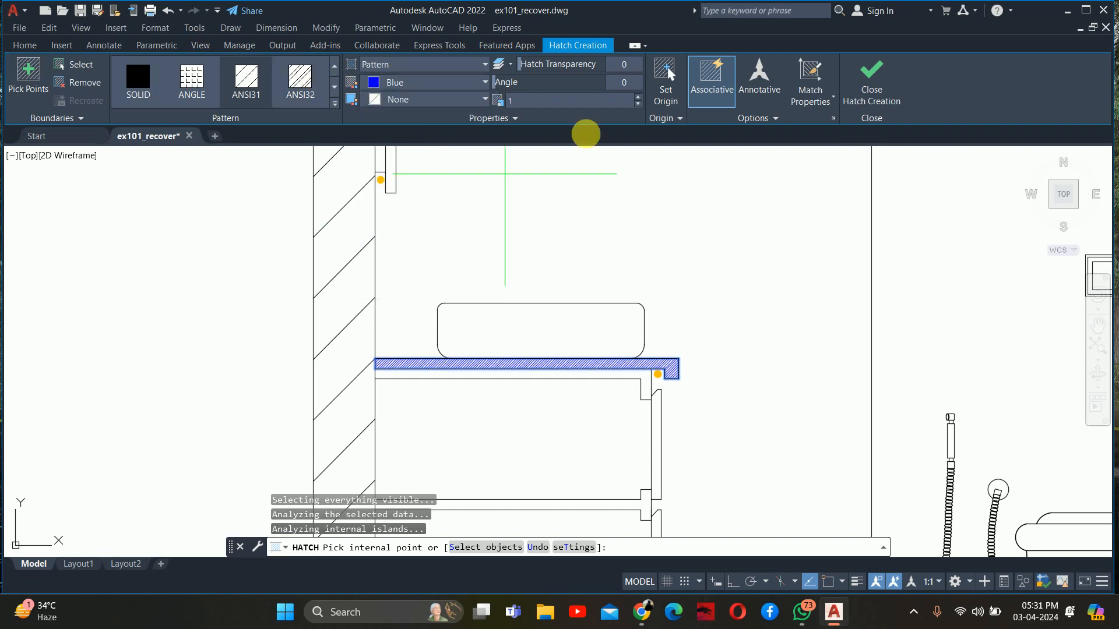
pyautogui.click(578, 105)
pyautogui.press('Return')
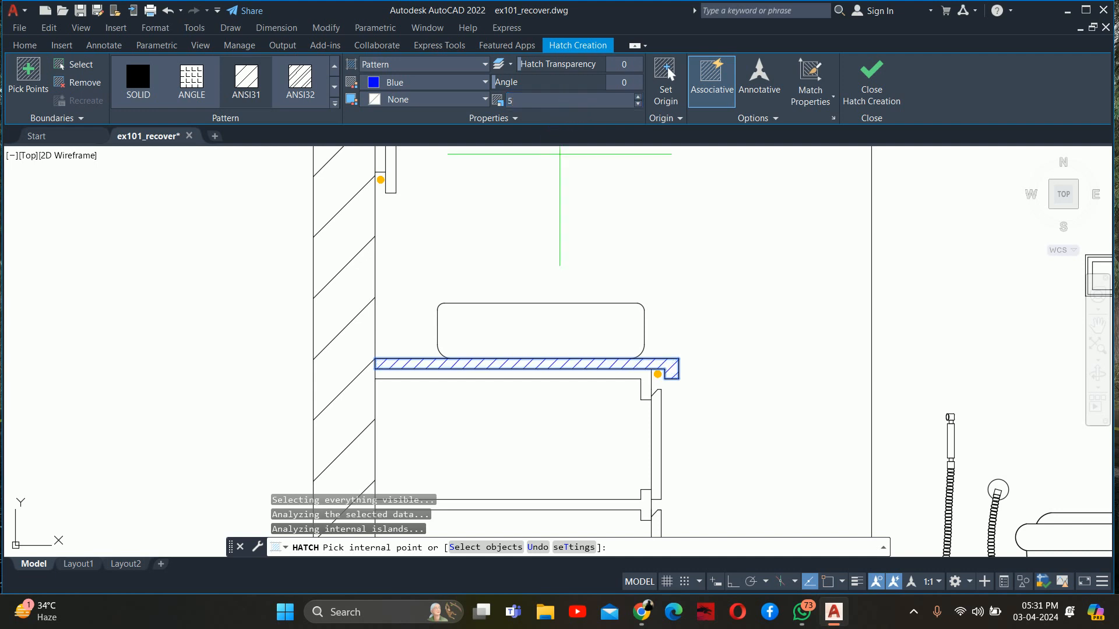
pyautogui.press('Escape')
pyautogui.press('Escape')
pyautogui.press('Escape')
# Start a new hatch for the vanity's cabinet parts and set its colour to orange 248,153,30
pyautogui.scroll(-6, 643, 300)
pyautogui.moveTo(633, 318); pyautogui.dragTo(413, 379, button='middle')
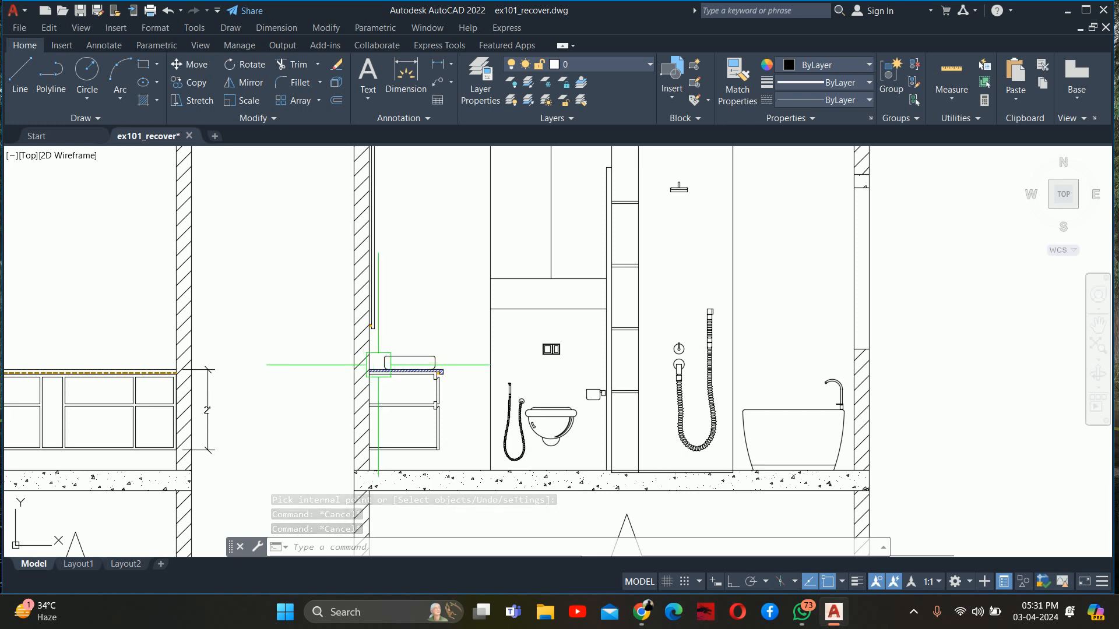
pyautogui.scroll(5, 375, 363)
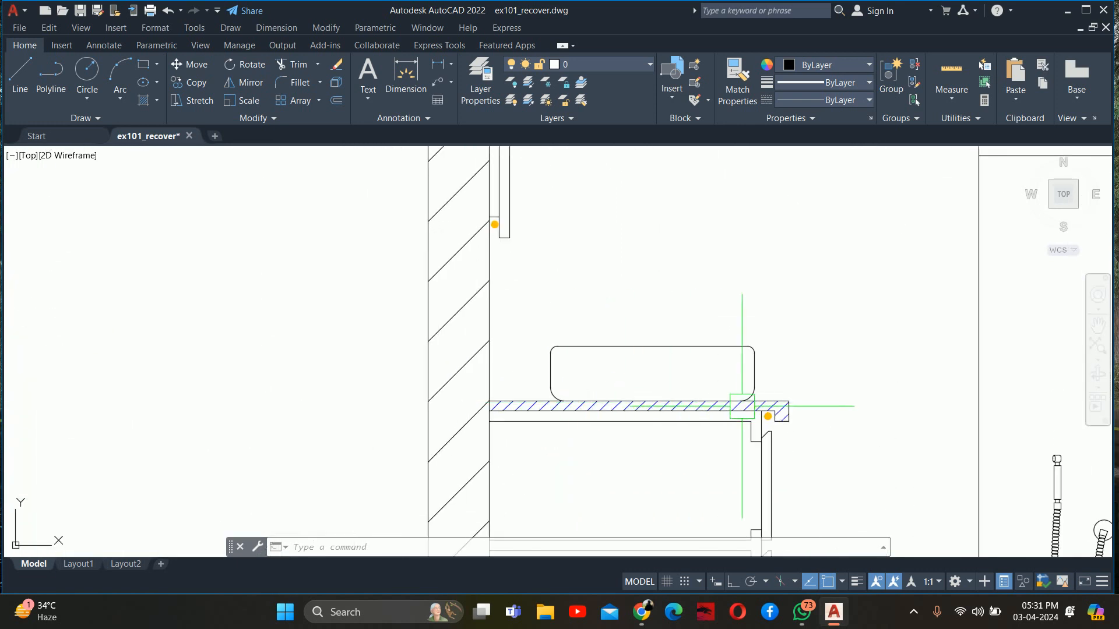
pyautogui.moveTo(742, 400); pyautogui.dragTo(706, 282, button='middle')
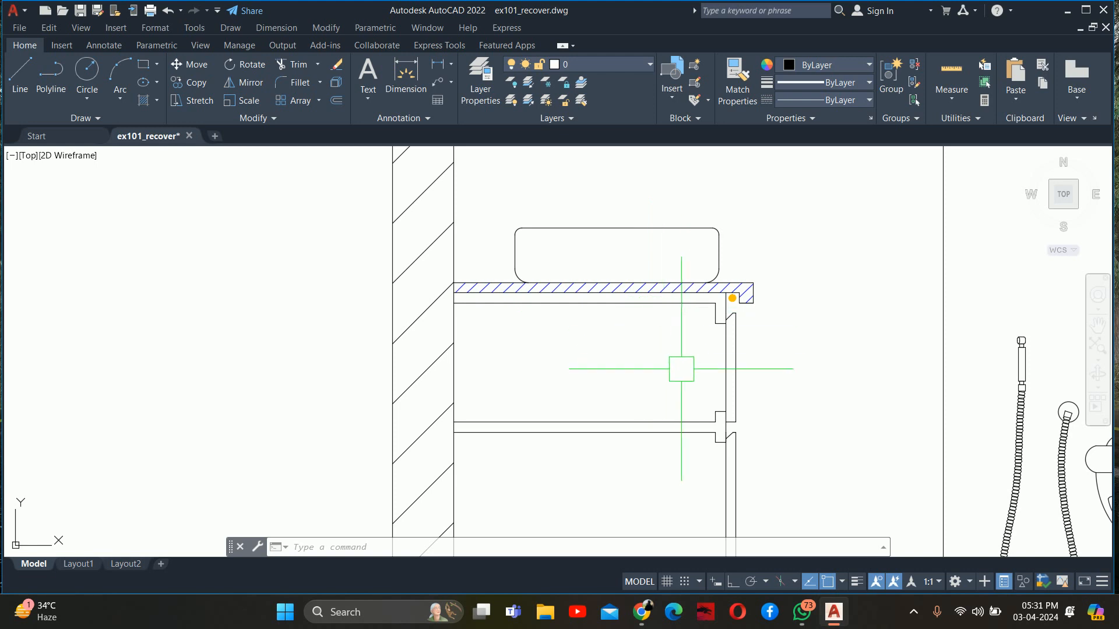
pyautogui.write('h')
pyautogui.press('Return')
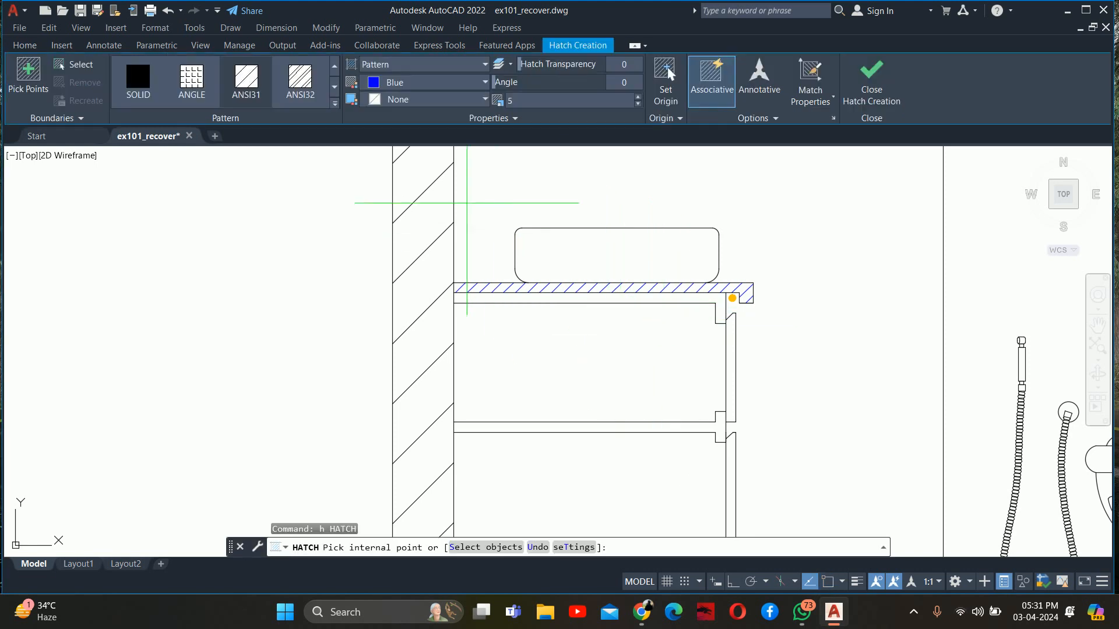
pyautogui.click(415, 82)
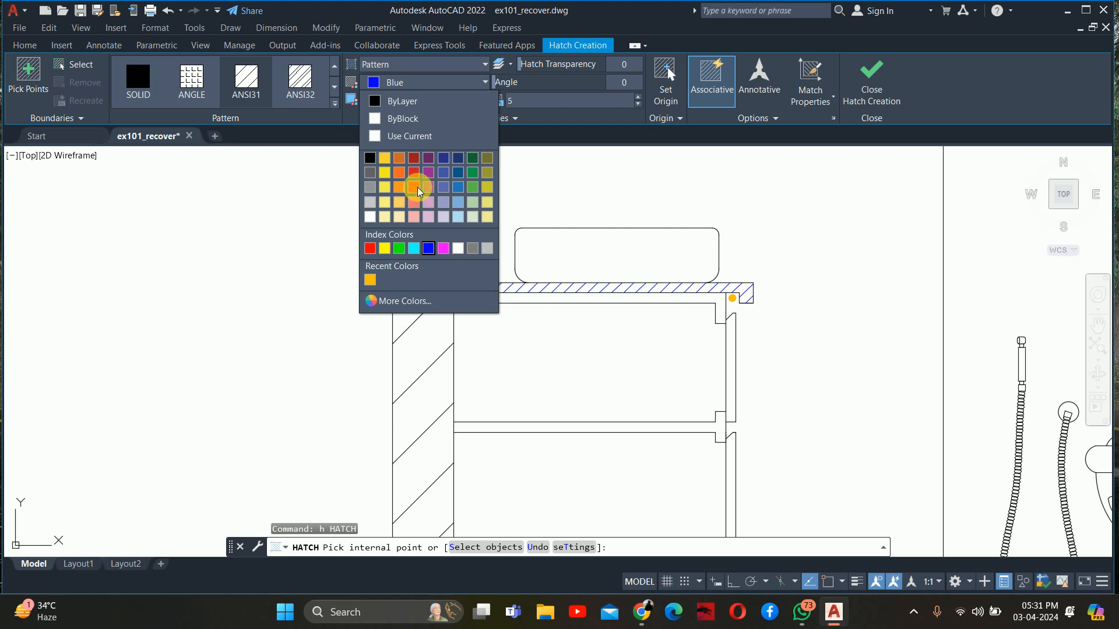
pyautogui.click(404, 205)
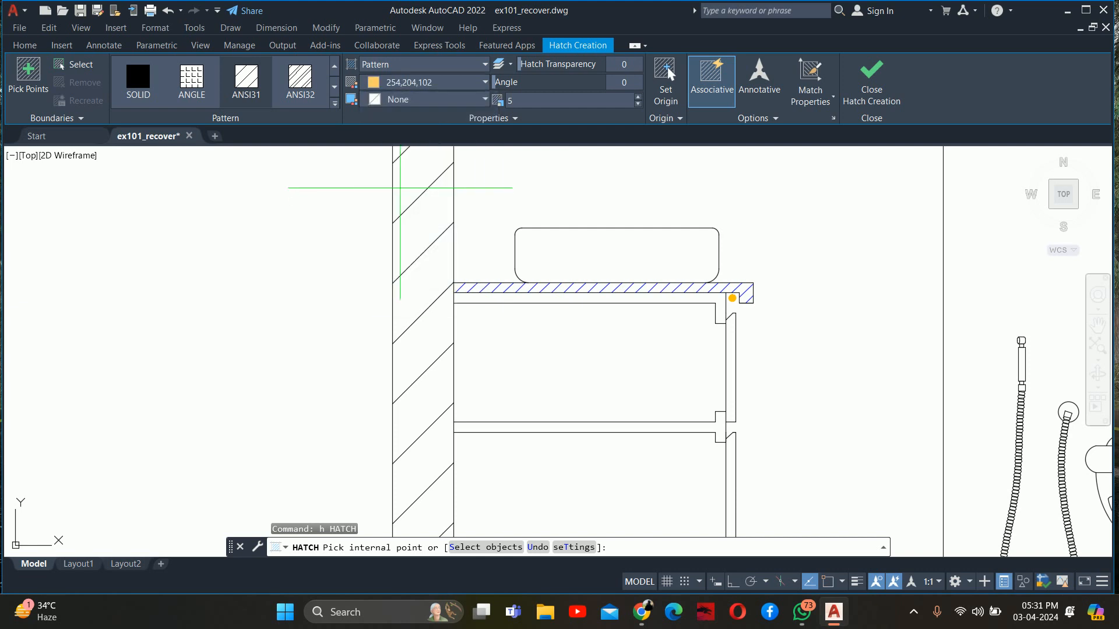
pyautogui.click(408, 82)
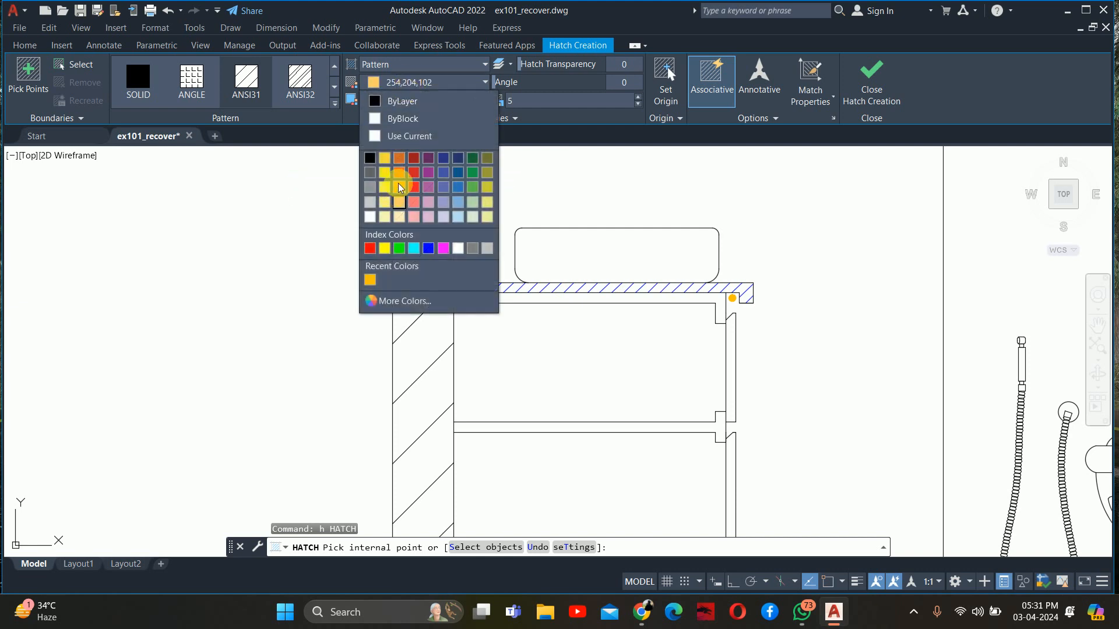
pyautogui.click(399, 192)
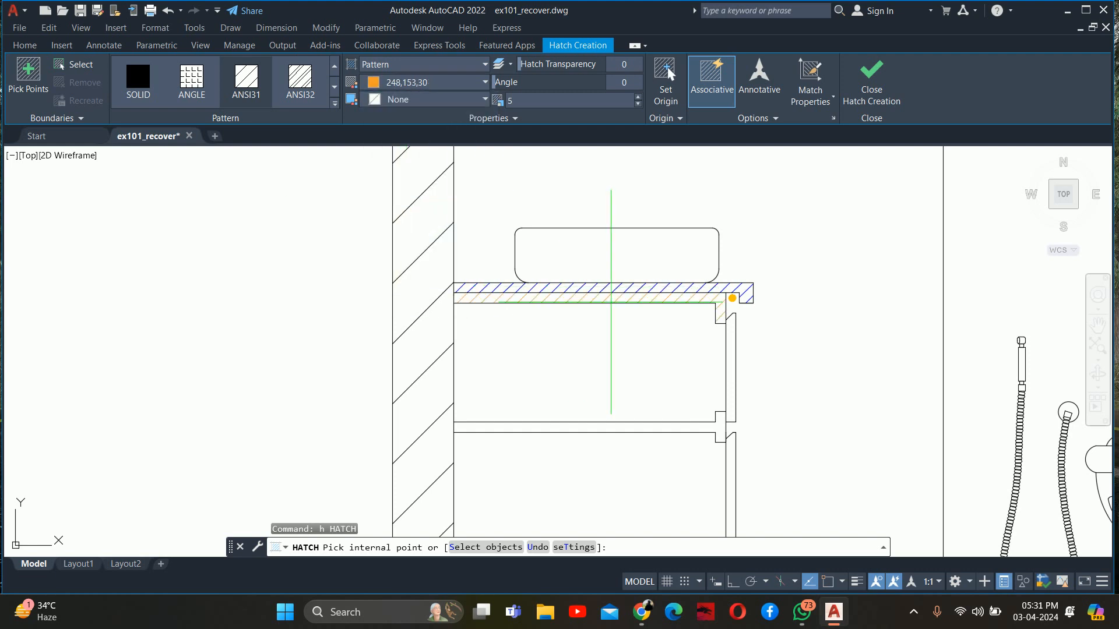
# Hatch the cabinet's top panel, middle shelf, bottom panel and both drawer fronts in the vanity's side section, and finish the hatch
pyautogui.click(609, 299)
pyautogui.click(612, 426)
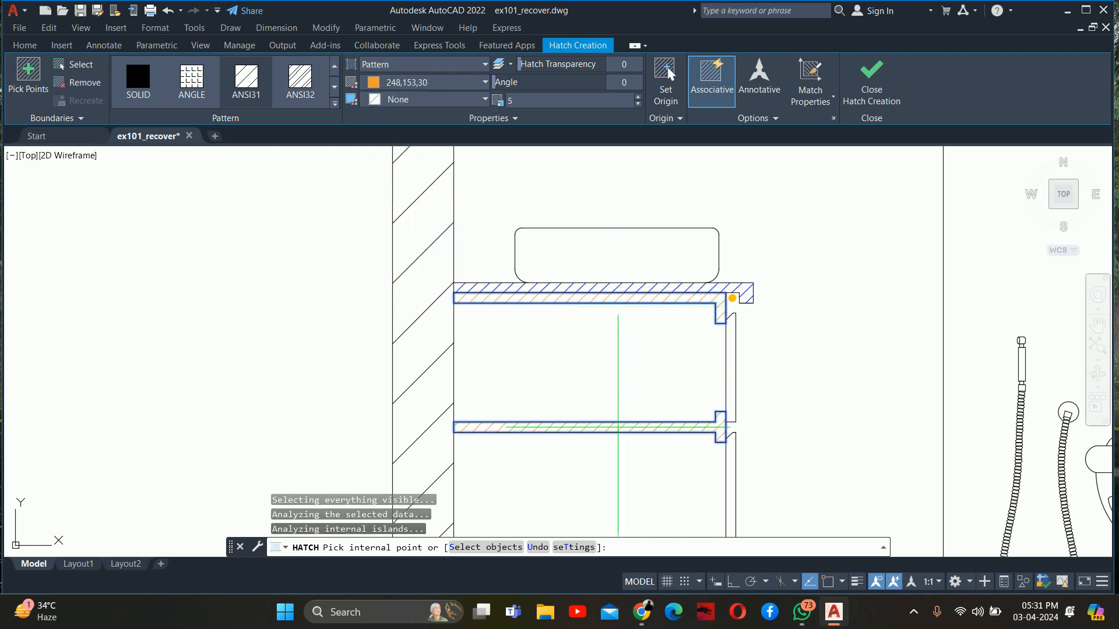
pyautogui.moveTo(610, 423); pyautogui.dragTo(515, 201, button='middle')
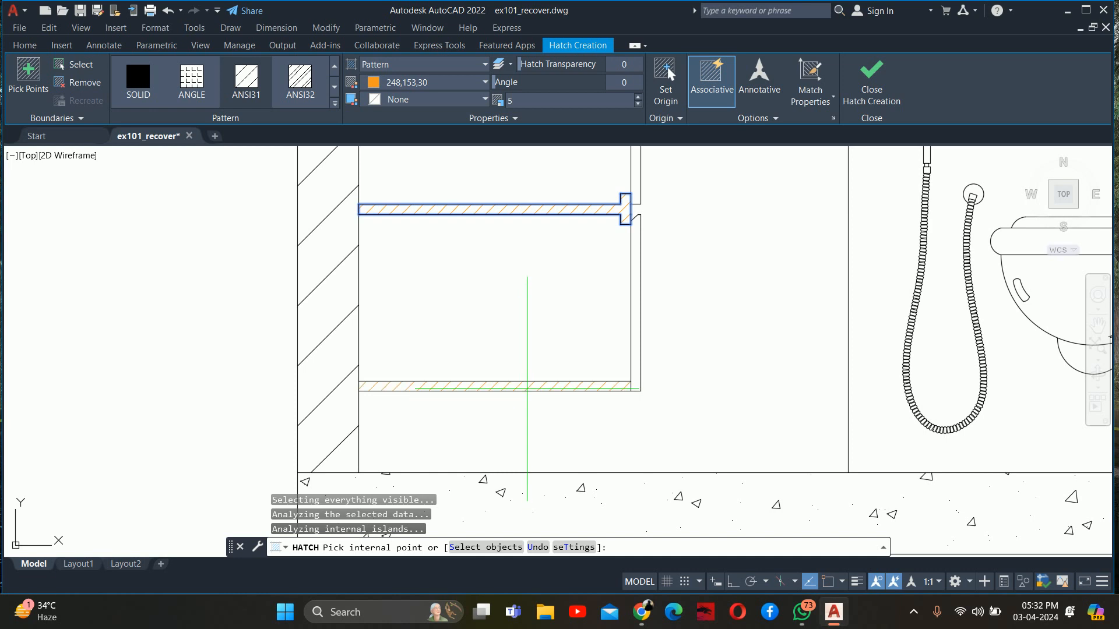
pyautogui.click(634, 262)
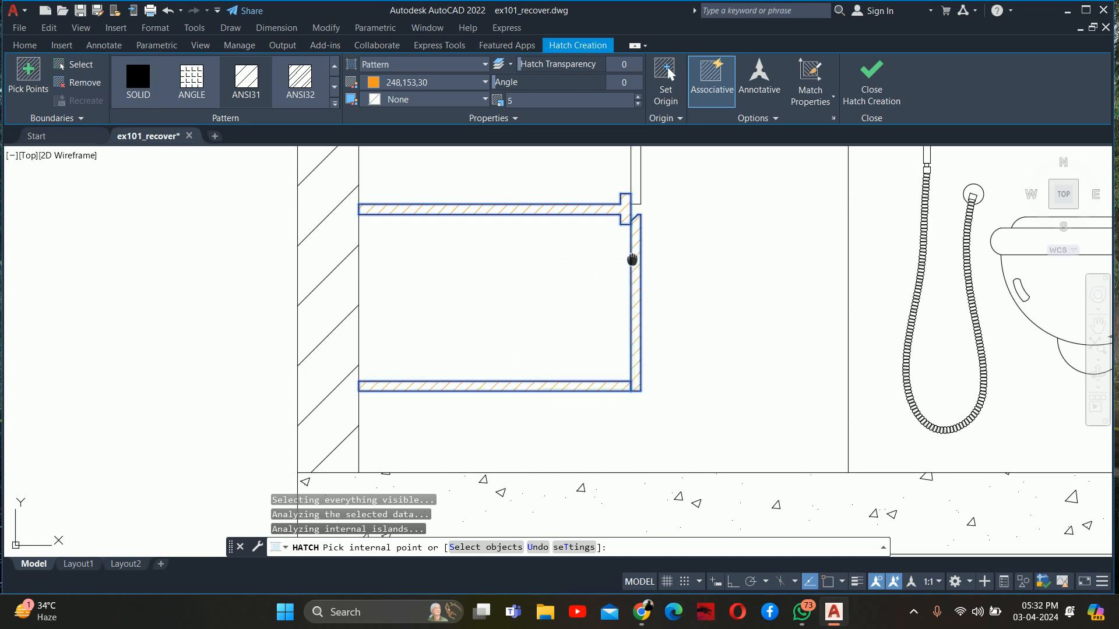
pyautogui.moveTo(632, 259); pyautogui.dragTo(626, 428, button='middle')
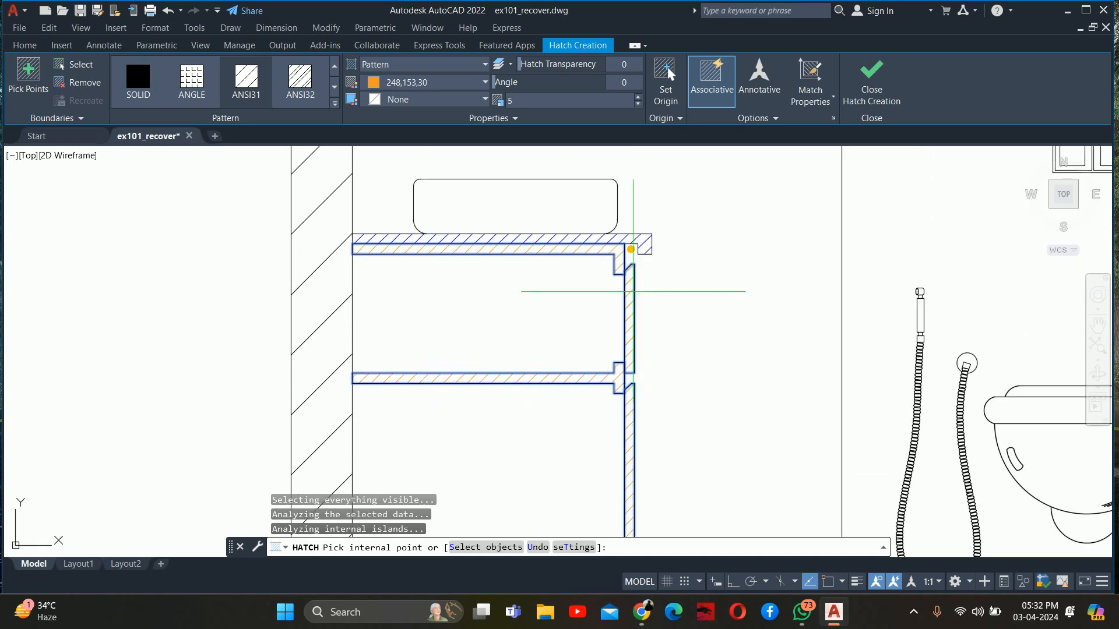
pyautogui.press('Escape')
pyautogui.press('Escape')
# Examine the hatched vanity section, the wall mirror profile and the neighbouring toilet and shower areas of the elevation
pyautogui.scroll(-5, 592, 295)
pyautogui.moveTo(592, 294); pyautogui.dragTo(512, 321, button='middle')
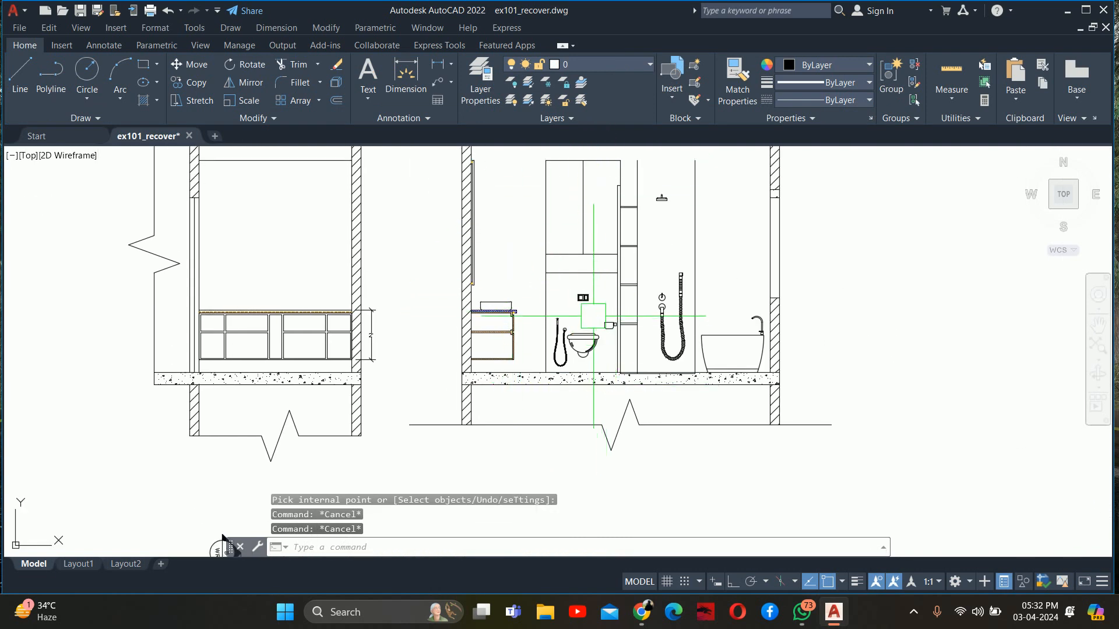
pyautogui.scroll(4, 577, 303)
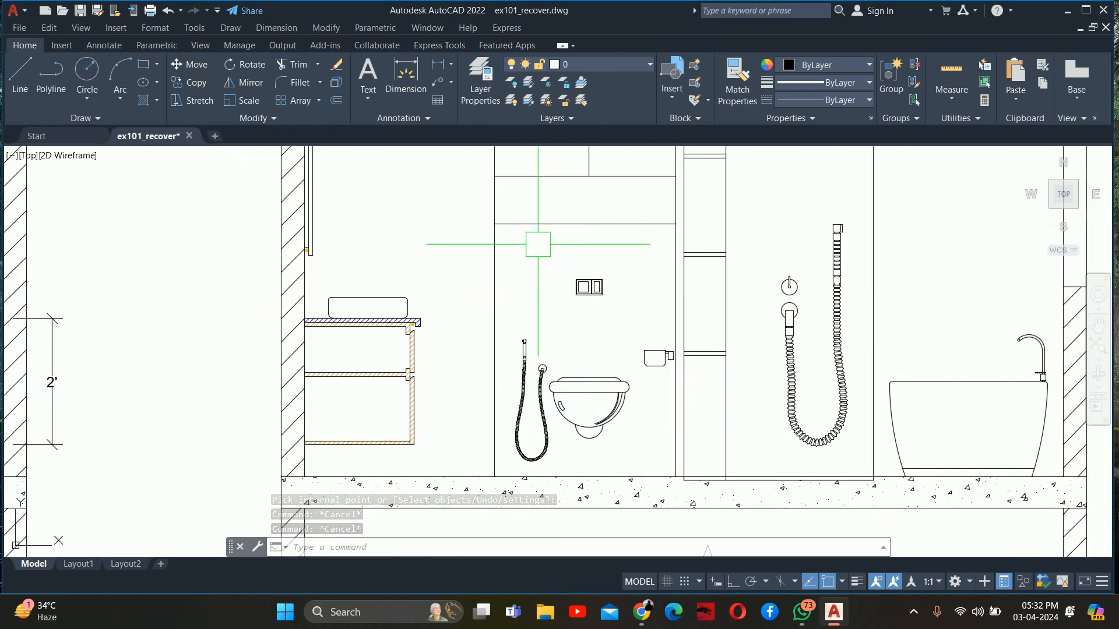
pyautogui.moveTo(538, 244); pyautogui.dragTo(537, 306, button='middle')
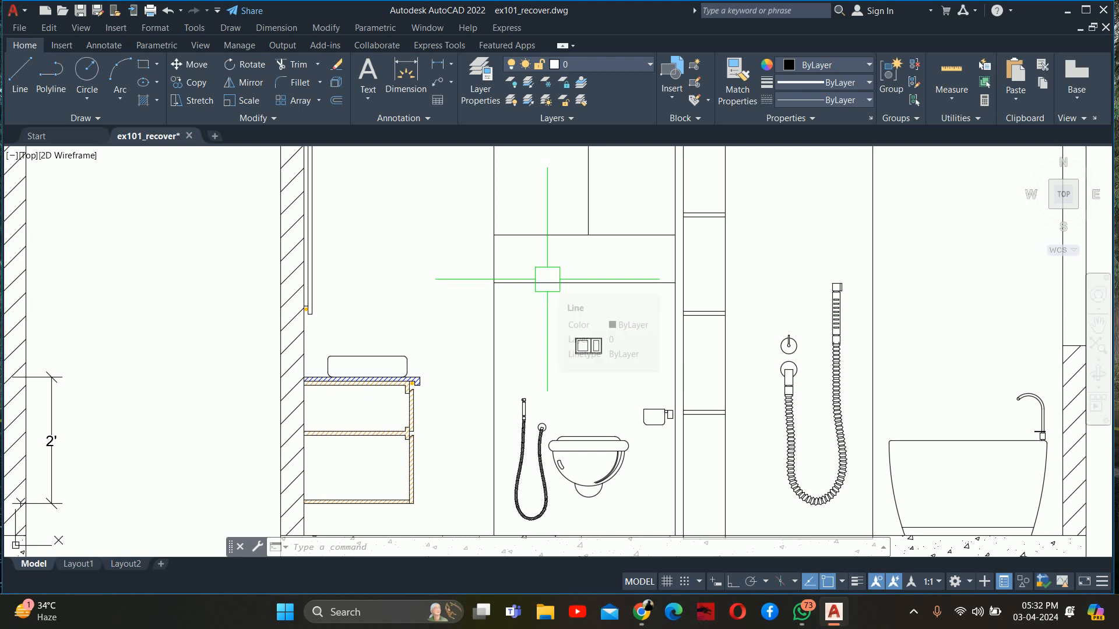
pyautogui.moveTo(584, 200); pyautogui.dragTo(590, 334, button='middle')
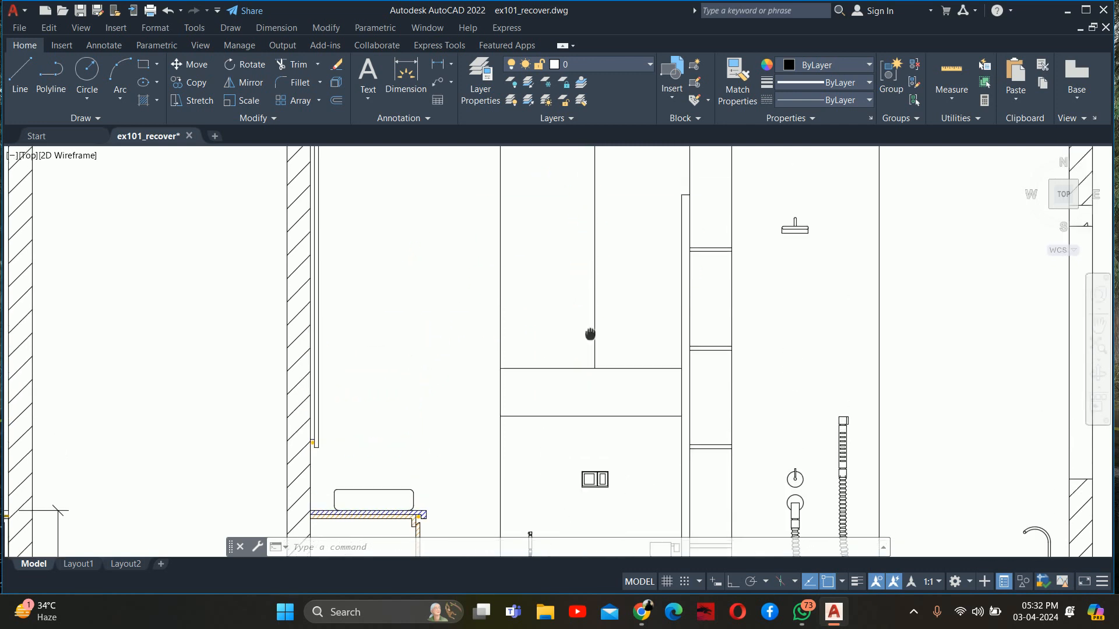
pyautogui.scroll(-2, 560, 230)
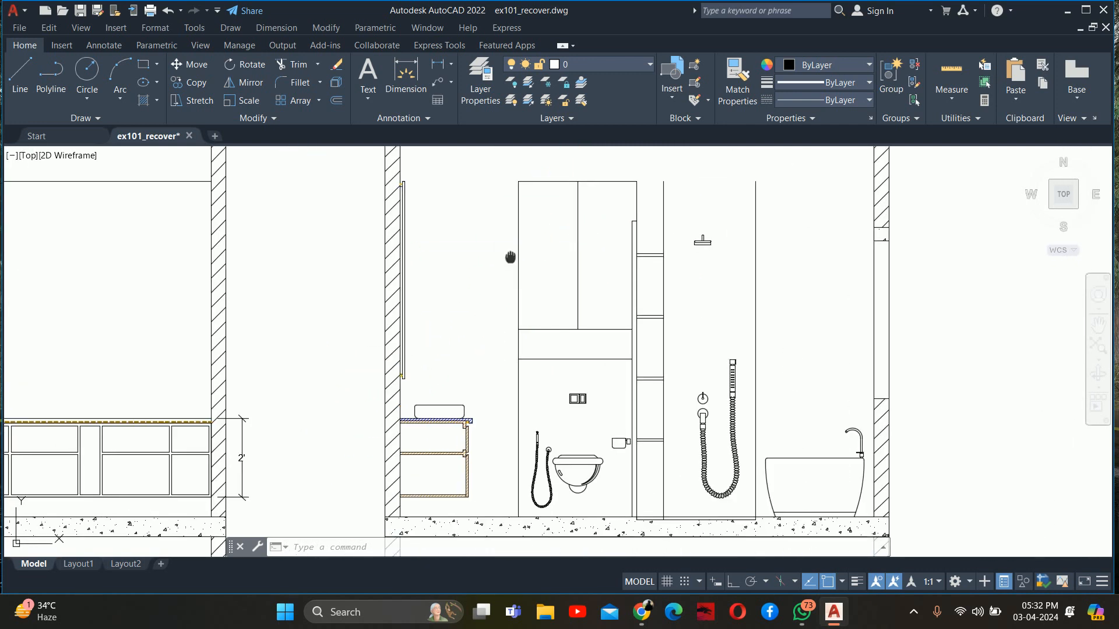
pyautogui.moveTo(510, 256); pyautogui.dragTo(512, 82, button='middle')
pyautogui.scroll(2, 404, 204)
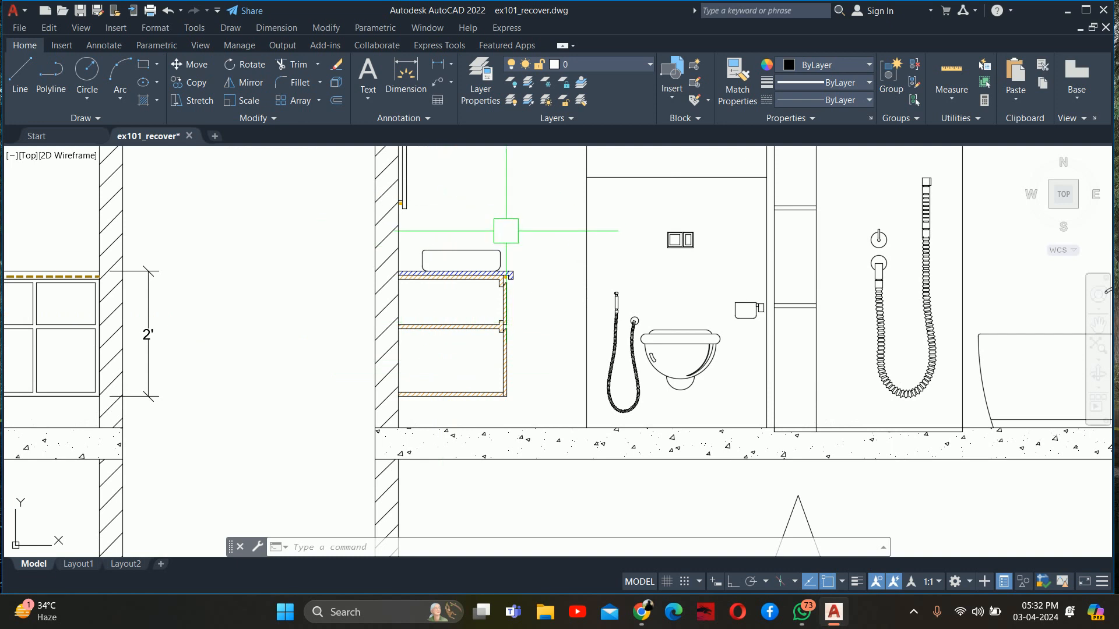
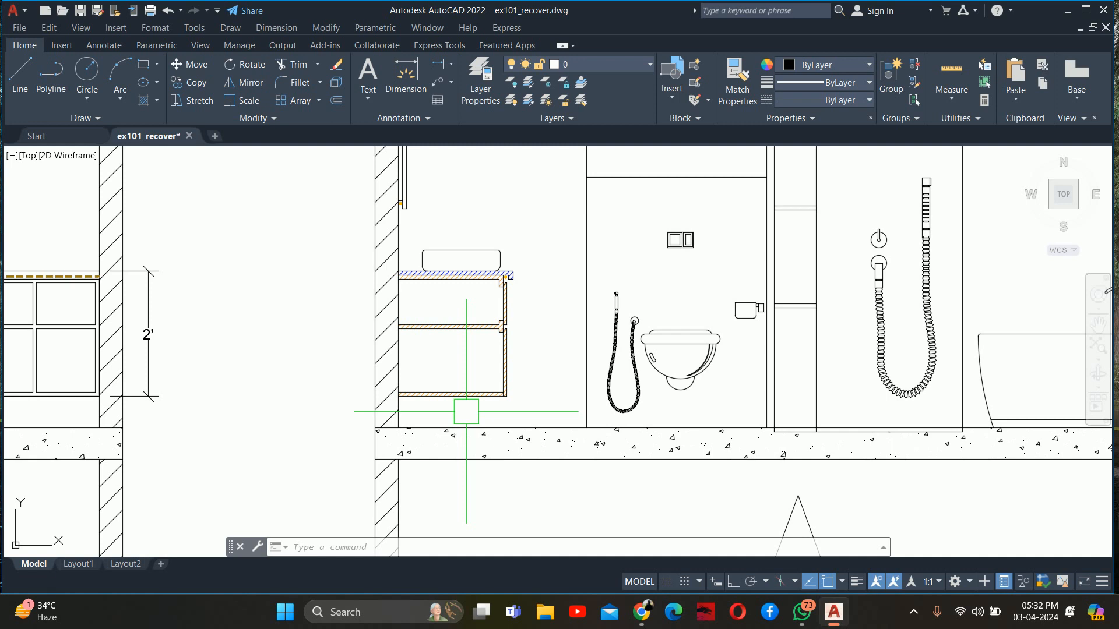
# Offset the wall's inner face 0.75 inches into the vanity section for the cabinet's back panel
pyautogui.write('o')
pyautogui.press('Return')
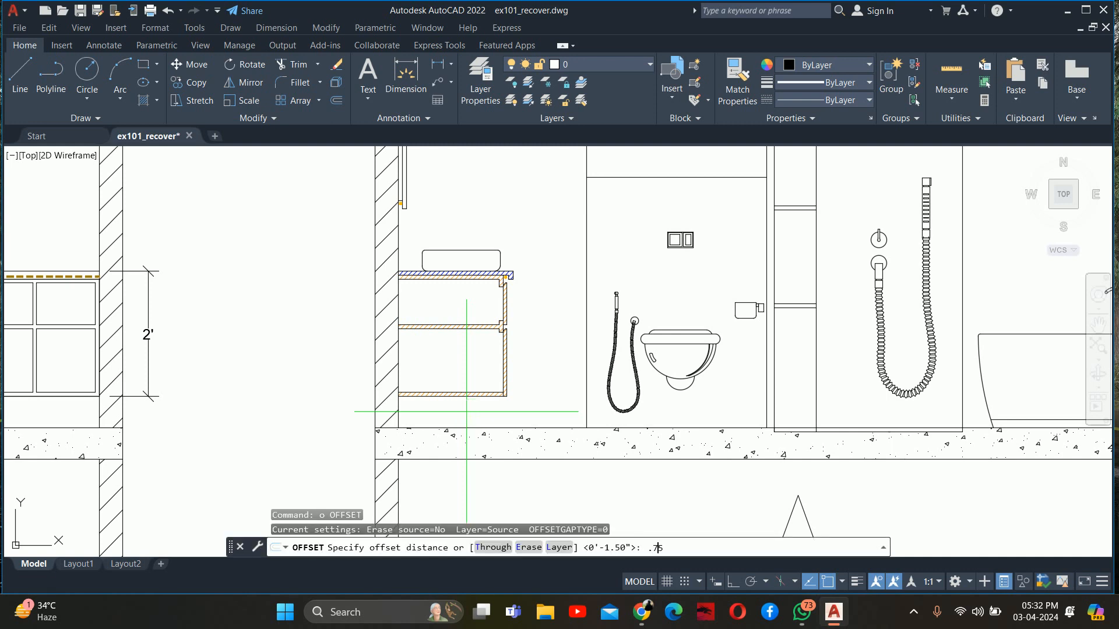
pyautogui.press('Return')
pyautogui.scroll(4, 410, 372)
pyautogui.click(376, 352)
pyautogui.click(413, 359)
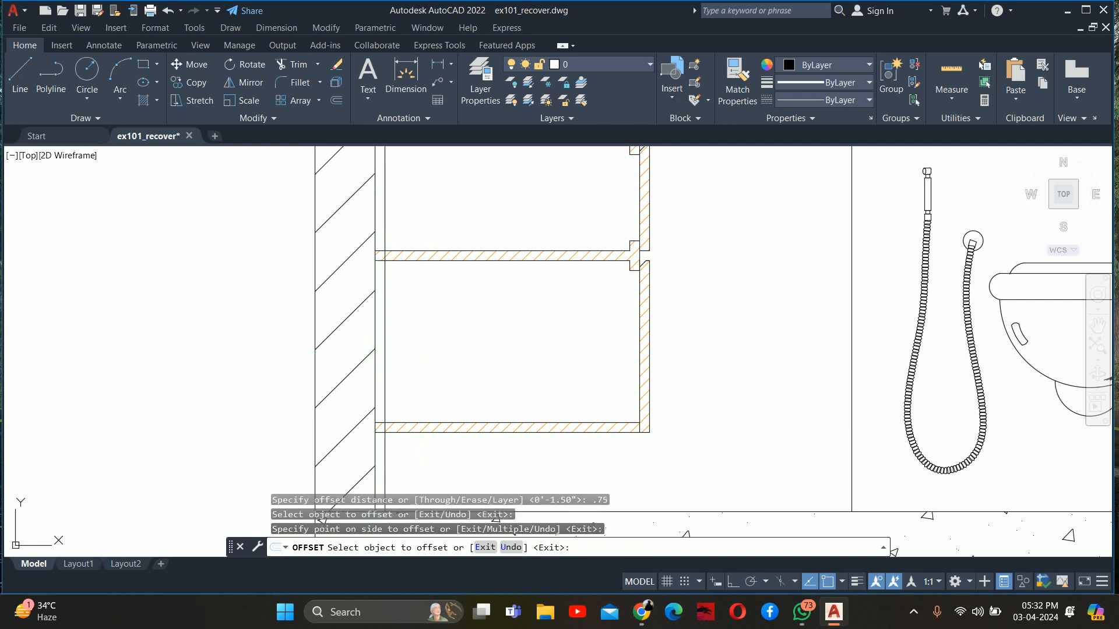
# Offset the top edge of the cabinet's bottom panel 4 inches upwards
pyautogui.press('Return')
pyautogui.press('Return')
pyautogui.write('4')
pyautogui.press('Return')
pyautogui.click(414, 423)
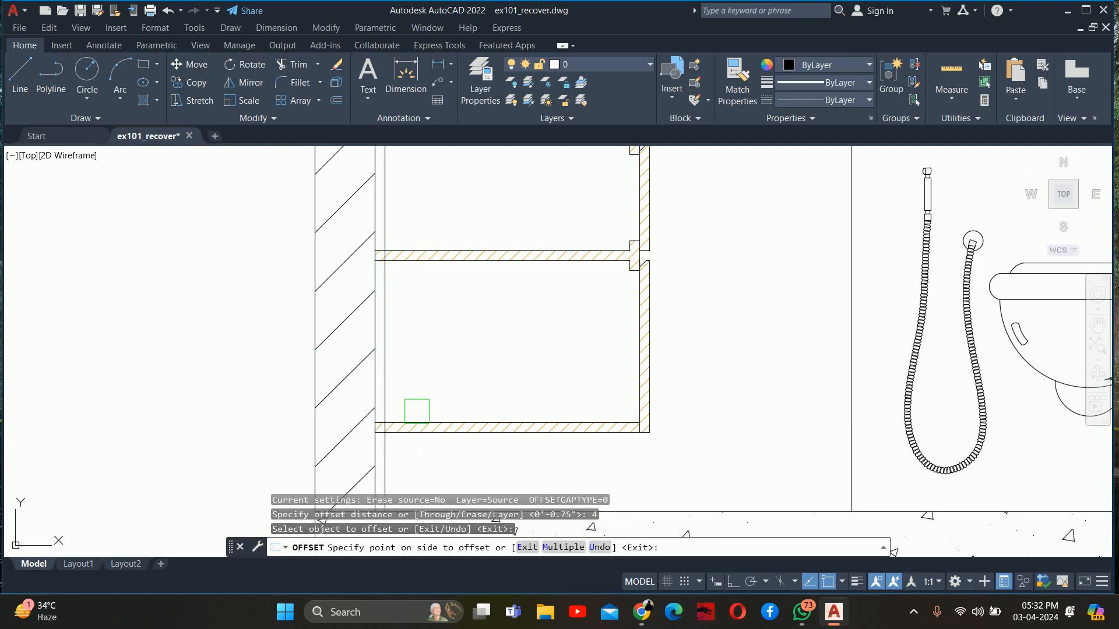
pyautogui.click(429, 346)
# Offset the middle shelf's top edge 4 inches upwards and its bottom edge 4 inches downwards
pyautogui.click(415, 247)
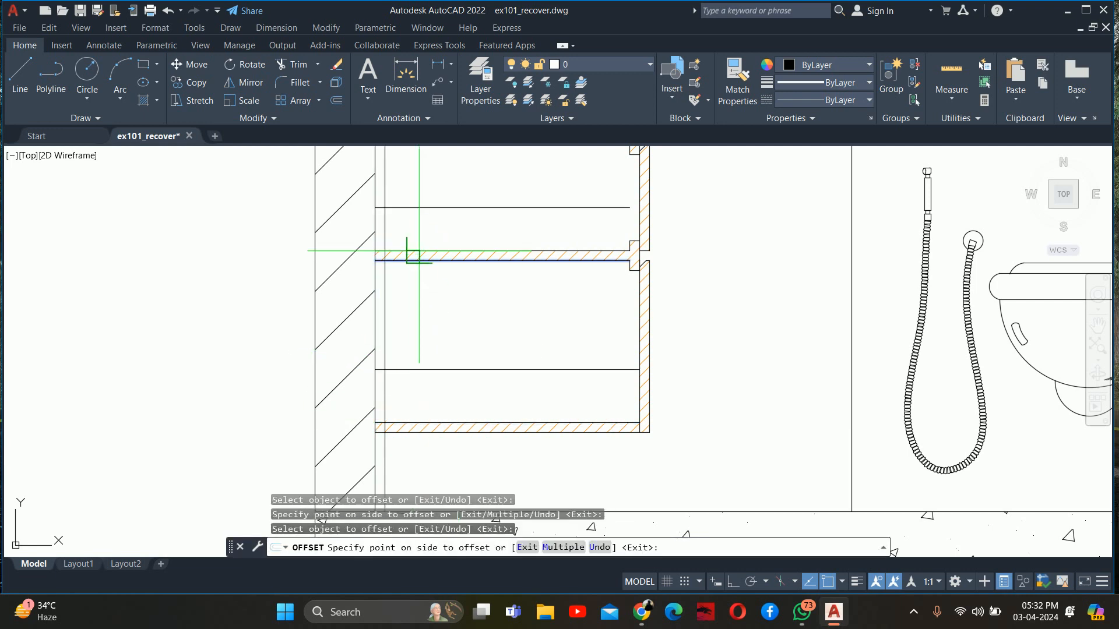
pyautogui.press('Return')
pyautogui.press('Return')
pyautogui.press('Return')
pyautogui.click(414, 251)
pyautogui.click(424, 201)
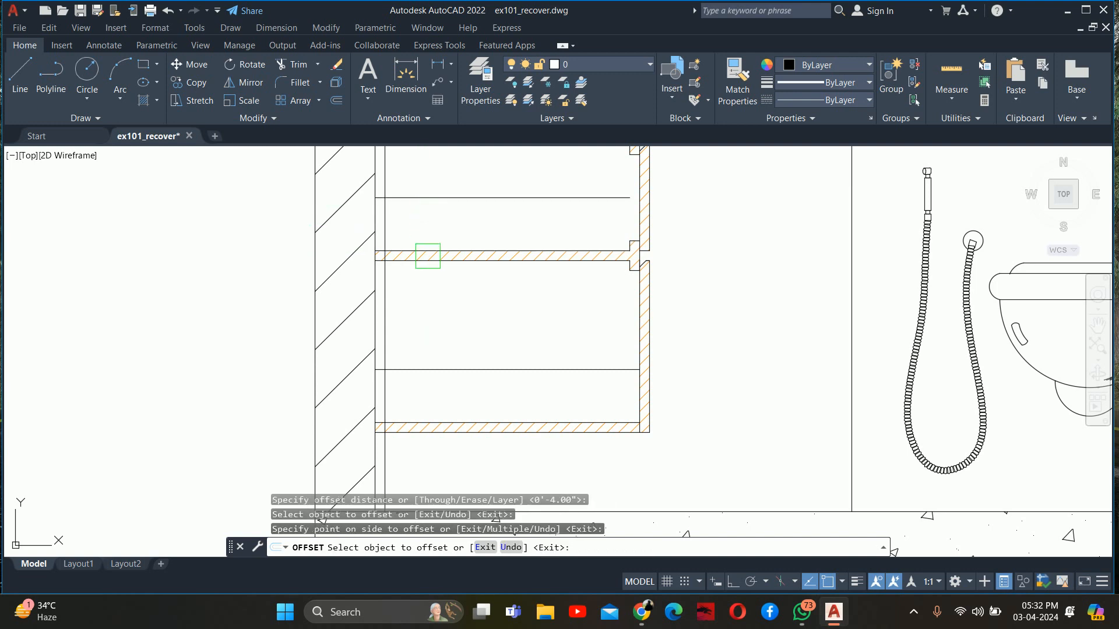
pyautogui.click(422, 260)
pyautogui.click(412, 305)
pyautogui.press('Escape')
pyautogui.press('Escape')
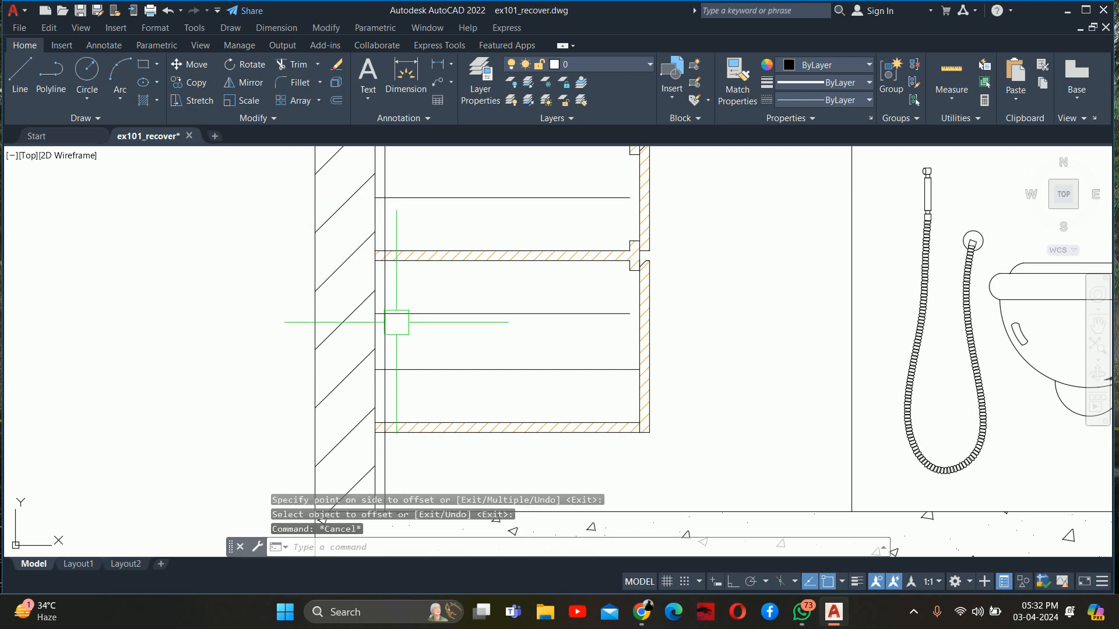
# Trim the back-panel line where it crosses the cabinet's bottom panel and runs on below it
pyautogui.write('tr')
pyautogui.press('Return')
pyautogui.scroll(2, 396, 373)
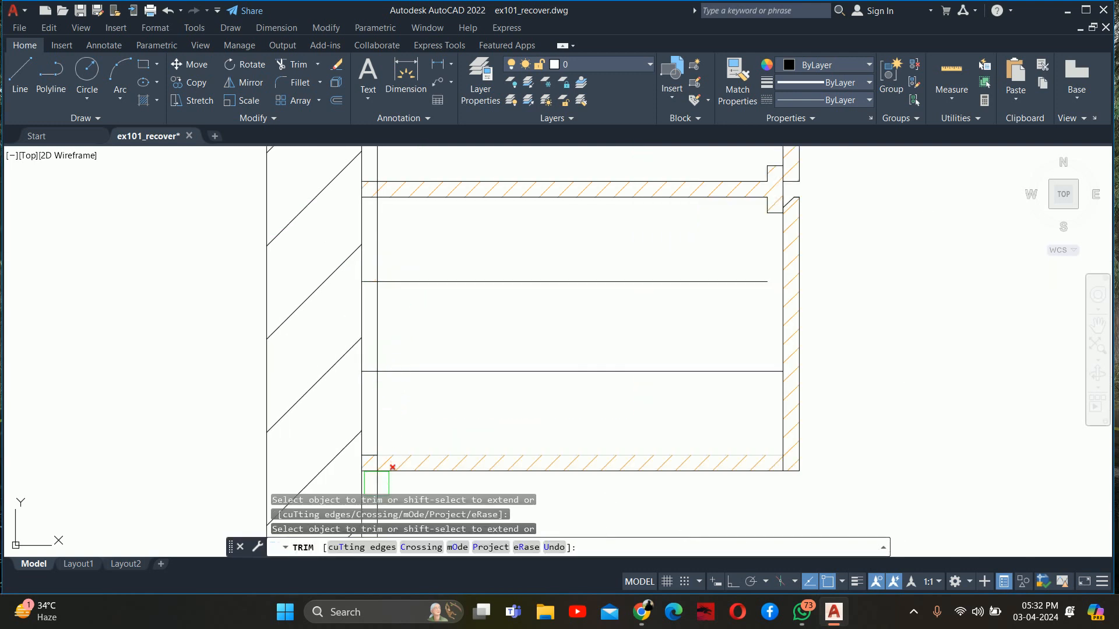
pyautogui.scroll(4, 385, 366)
pyautogui.moveTo(398, 374)
pyautogui.mouseDown(button='middle')
pyautogui.moveTo(396, 280)
pyautogui.moveTo(412, 442)
pyautogui.mouseUp(button='middle')
pyautogui.click(376, 397)
pyautogui.scroll(-4, 405, 312)
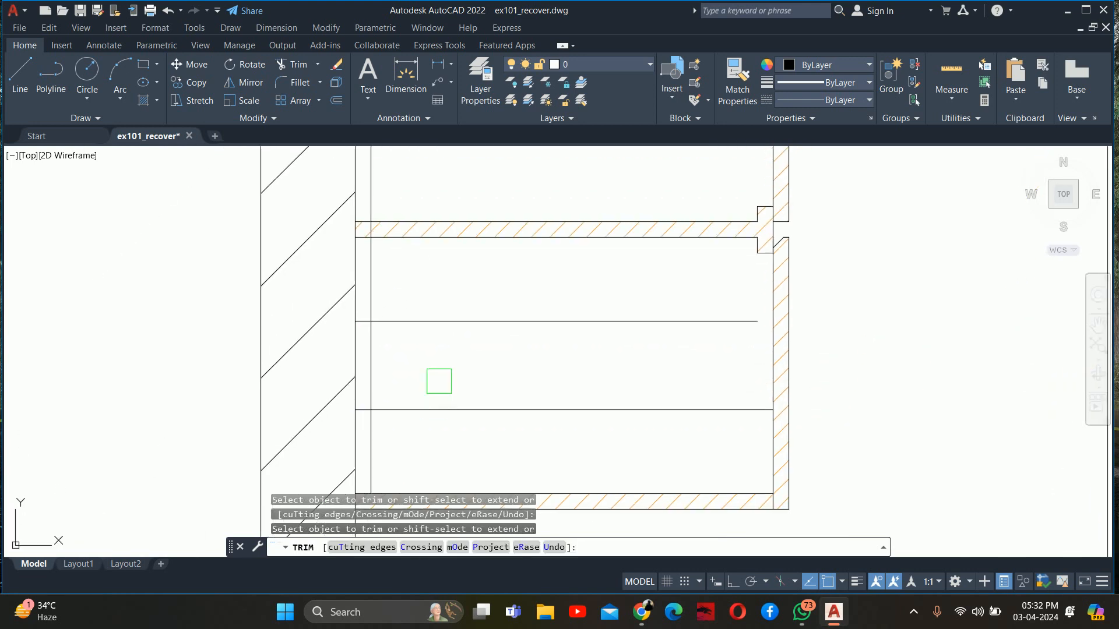
# Trim the lower compartment's two offset lines back to the back panel and remove the panel line between them
pyautogui.click(439, 379)
pyautogui.click(413, 432)
pyautogui.press('Return')
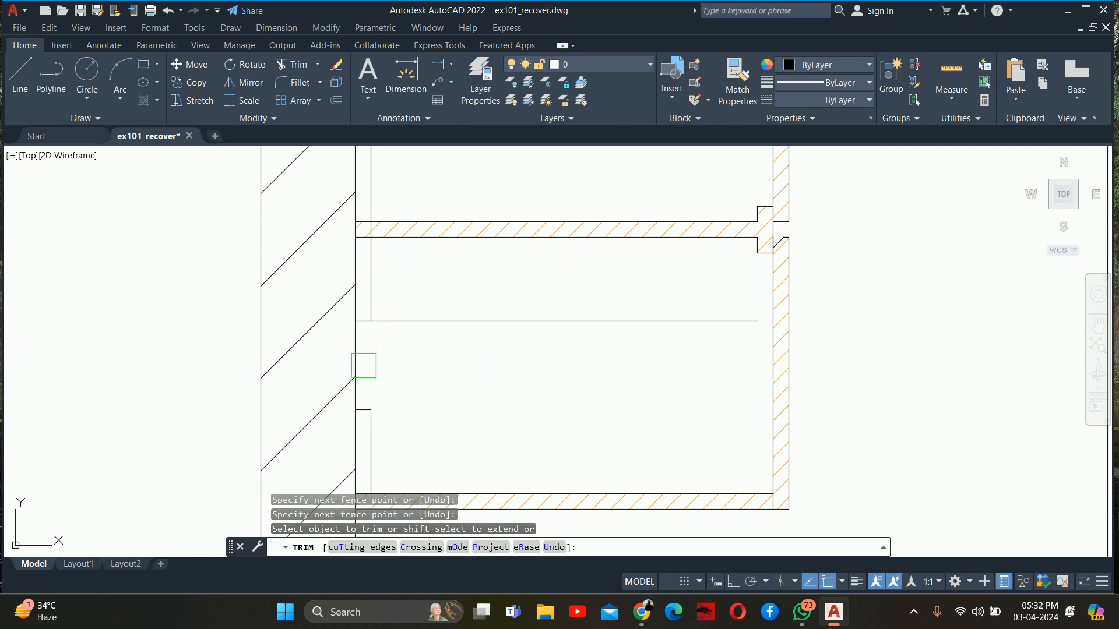
pyautogui.moveTo(365, 365); pyautogui.dragTo(382, 437, button='middle')
# Trim the back-panel line across the middle shelf and the upper compartment's offset line beyond the back panel
pyautogui.scroll(4, 384, 325)
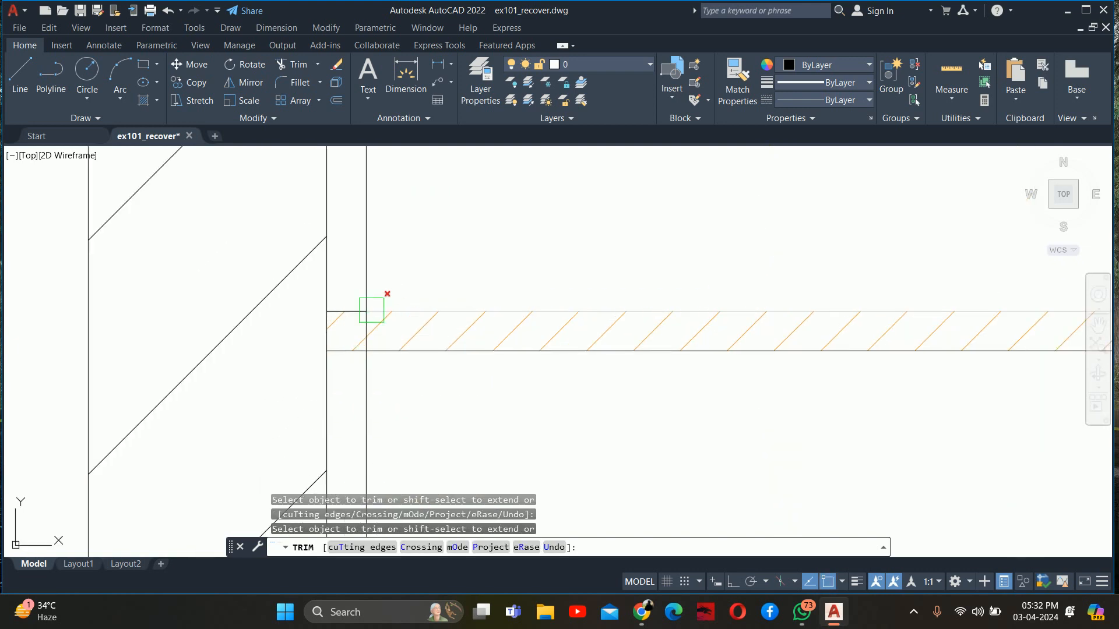
pyautogui.click(359, 335)
pyautogui.scroll(-4, 402, 292)
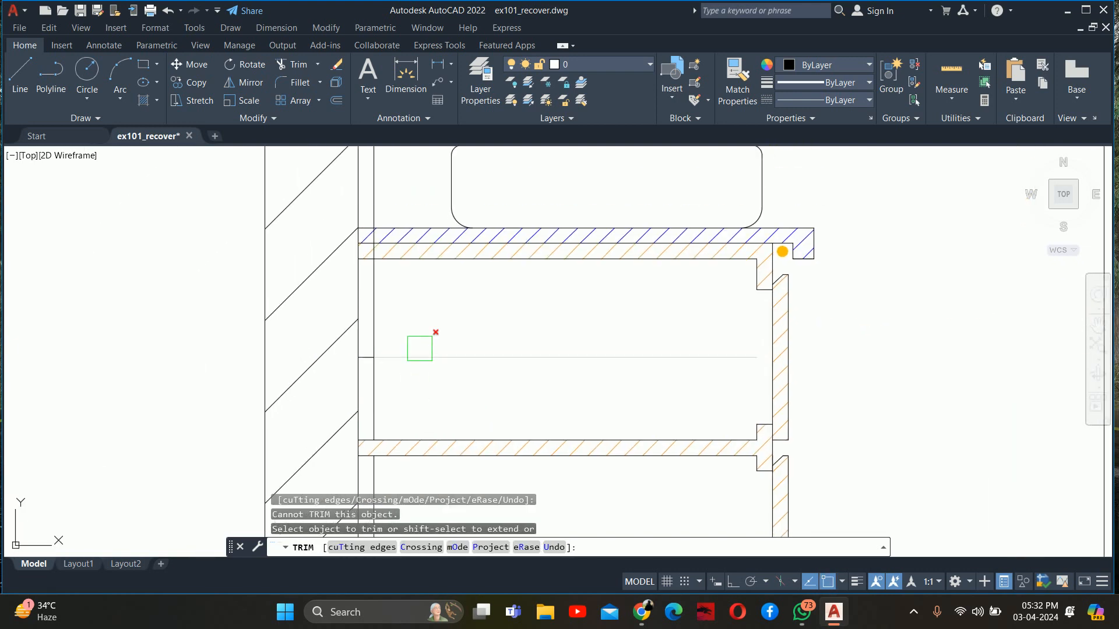
pyautogui.click(416, 352)
pyautogui.press('Escape')
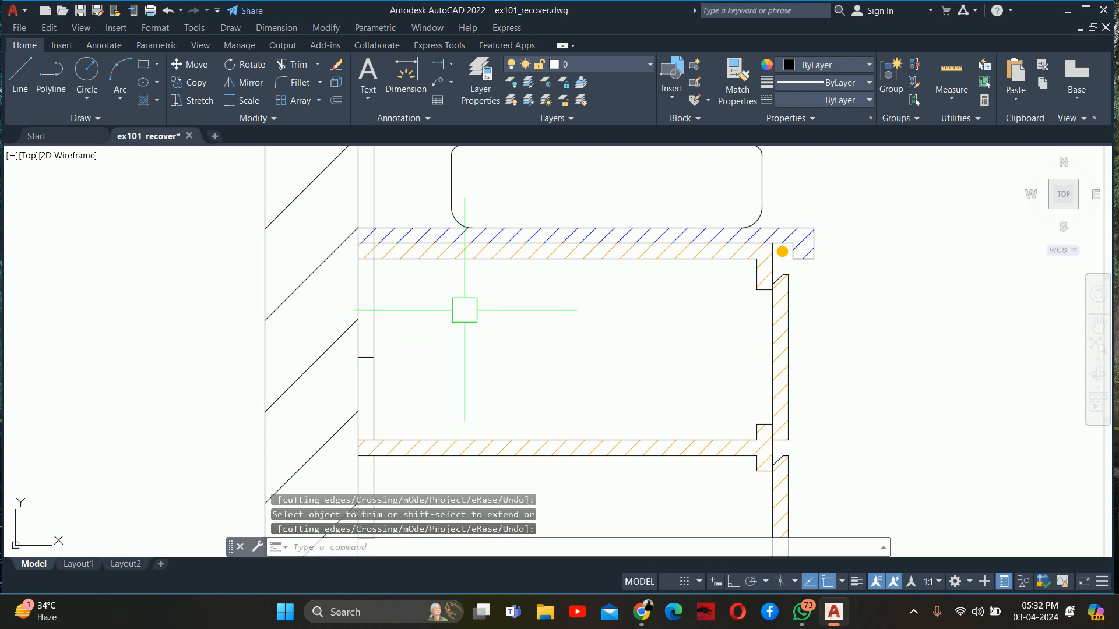
# Try offsetting the underside of the cabinet's top panel 4 inches downwards, and delete the offset line
pyautogui.write('o')
pyautogui.press('Return')
pyautogui.write('4')
pyautogui.press('Return')
pyautogui.scroll(2, 405, 258)
pyautogui.click(405, 258)
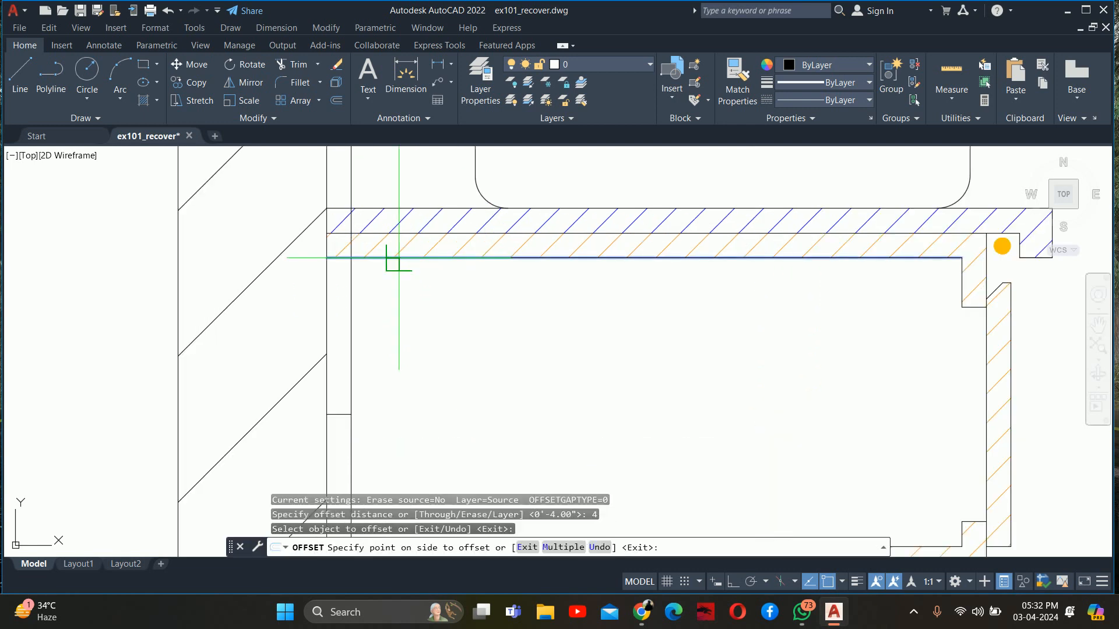
pyautogui.click(399, 312)
pyautogui.press('Escape')
pyautogui.moveTo(395, 363); pyautogui.dragTo(408, 285, button='middle')
pyautogui.click(420, 307)
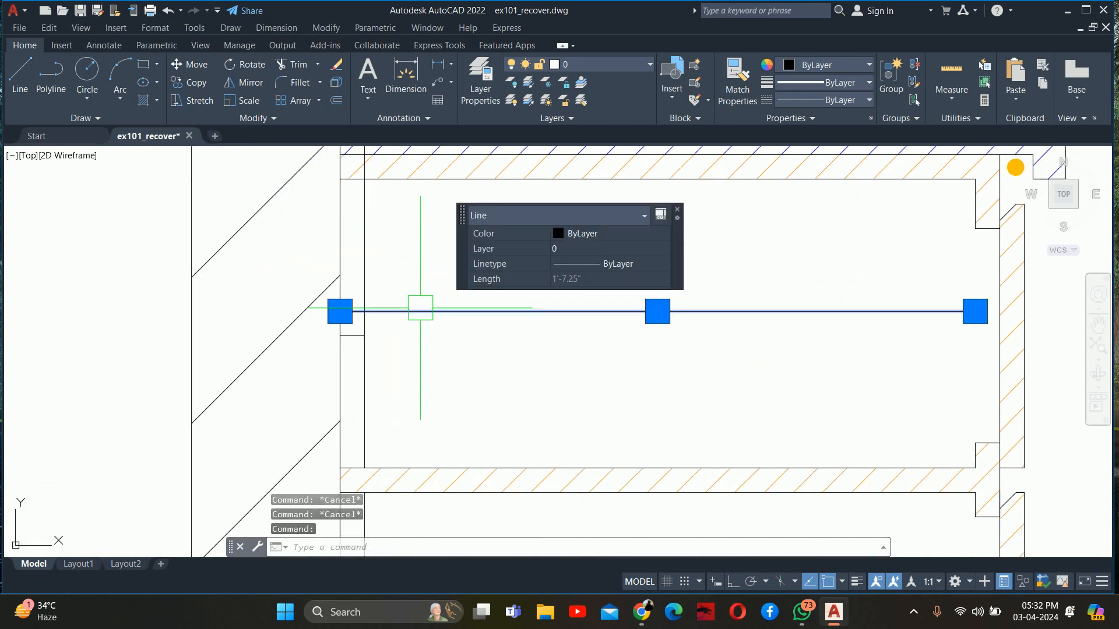
pyautogui.press('Delete')
# Delete the short horizontal line across the back panel in the upper compartment
pyautogui.scroll(2, 335, 356)
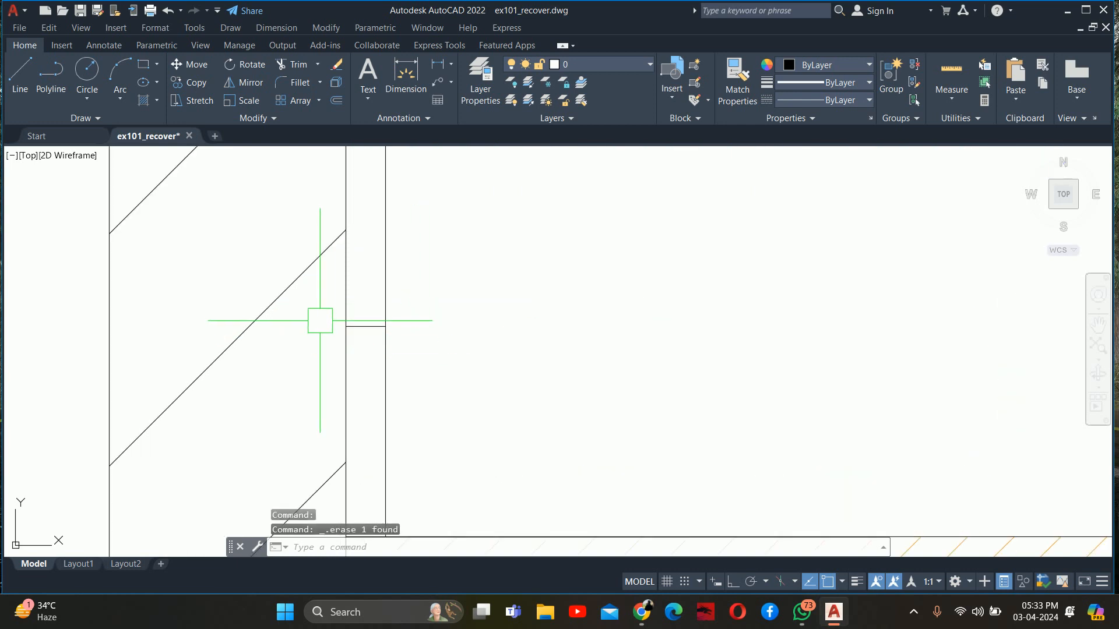
pyautogui.click(319, 315)
pyautogui.click(407, 350)
pyautogui.press('Delete')
pyautogui.moveTo(403, 300)
pyautogui.mouseDown(button='middle')
pyautogui.moveTo(406, 315)
pyautogui.moveTo(425, 52)
pyautogui.mouseUp(button='middle')
pyautogui.press('Escape')
pyautogui.press('Escape')
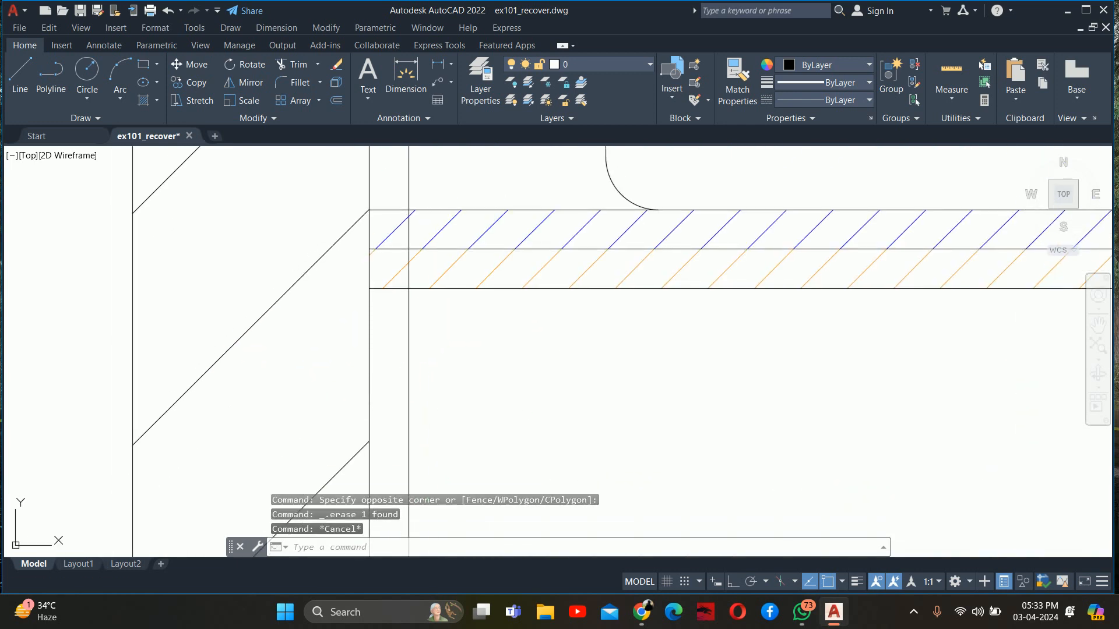
# Trim the back-panel line through the cabinet's top panel, the countertop and the wall area above
pyautogui.scroll(5, 396, 309)
pyautogui.write('tr')
pyautogui.press('Return')
pyautogui.press('Return')
pyautogui.moveTo(401, 238); pyautogui.dragTo(409, 282, button='middle')
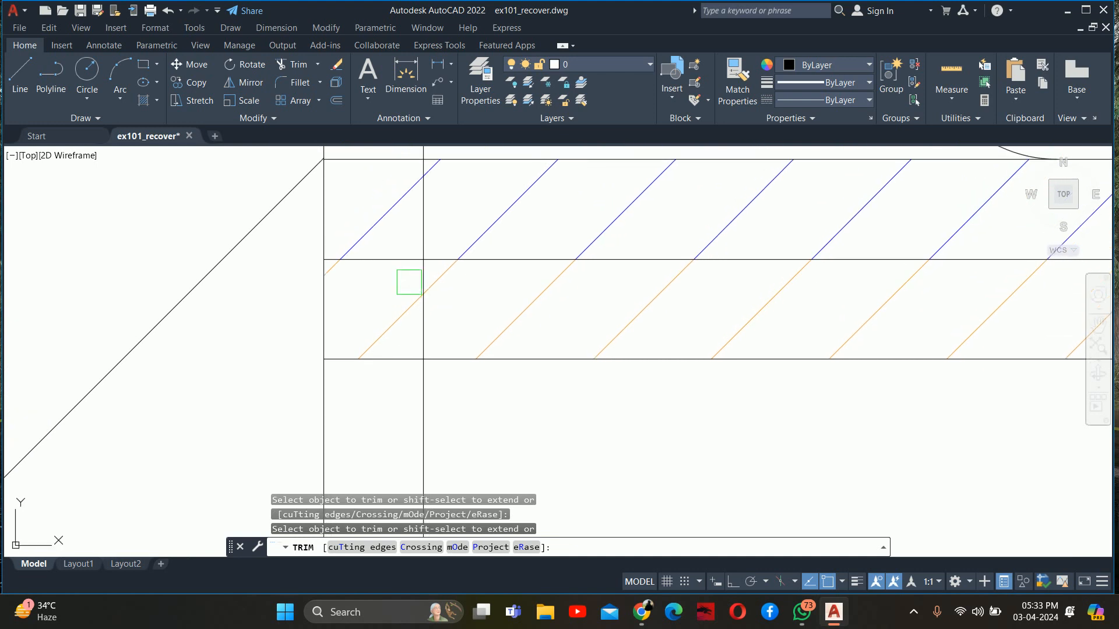
pyautogui.moveTo(421, 218)
pyautogui.mouseDown(button='middle')
pyautogui.moveTo(416, 290)
pyautogui.moveTo(398, 245)
pyautogui.mouseUp(button='middle')
pyautogui.scroll(-5, 397, 263)
pyautogui.press('Escape')
pyautogui.press('Escape')
pyautogui.press('Escape')
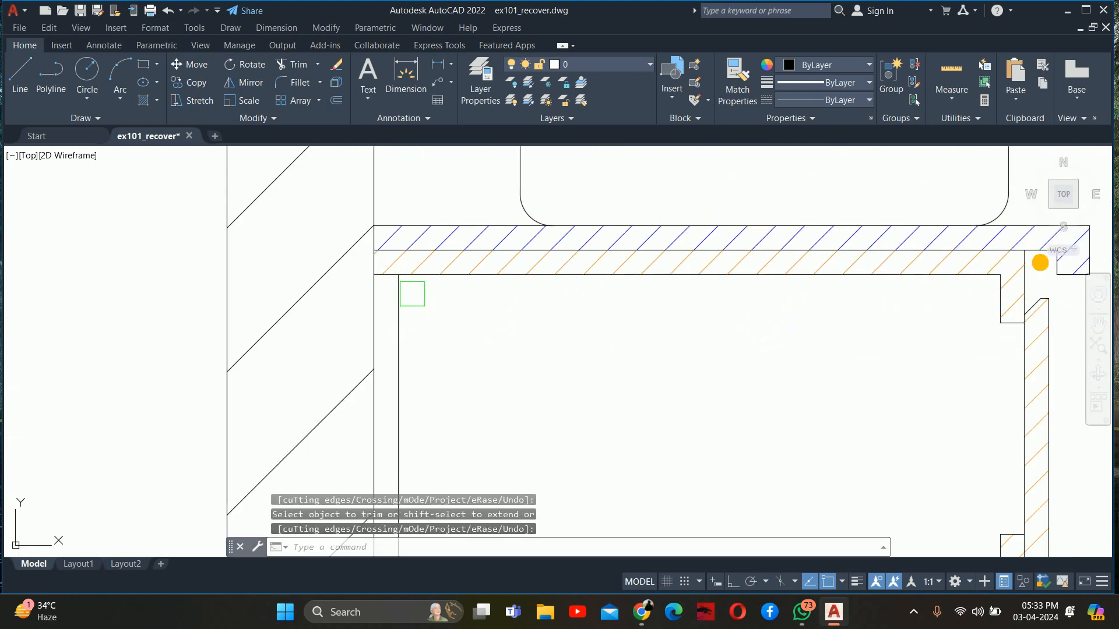
# Hatch the three back-panel pieces along the wall with the cabinet's orange pattern and finish the hatch
pyautogui.write('h')
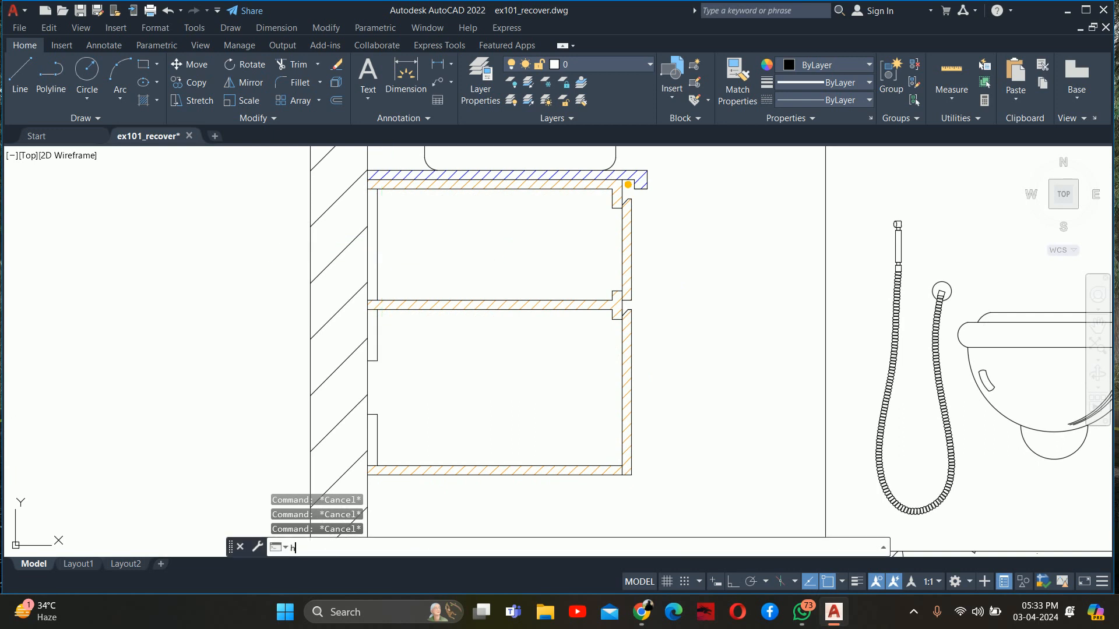
pyautogui.press('Return')
pyautogui.scroll(2, 379, 251)
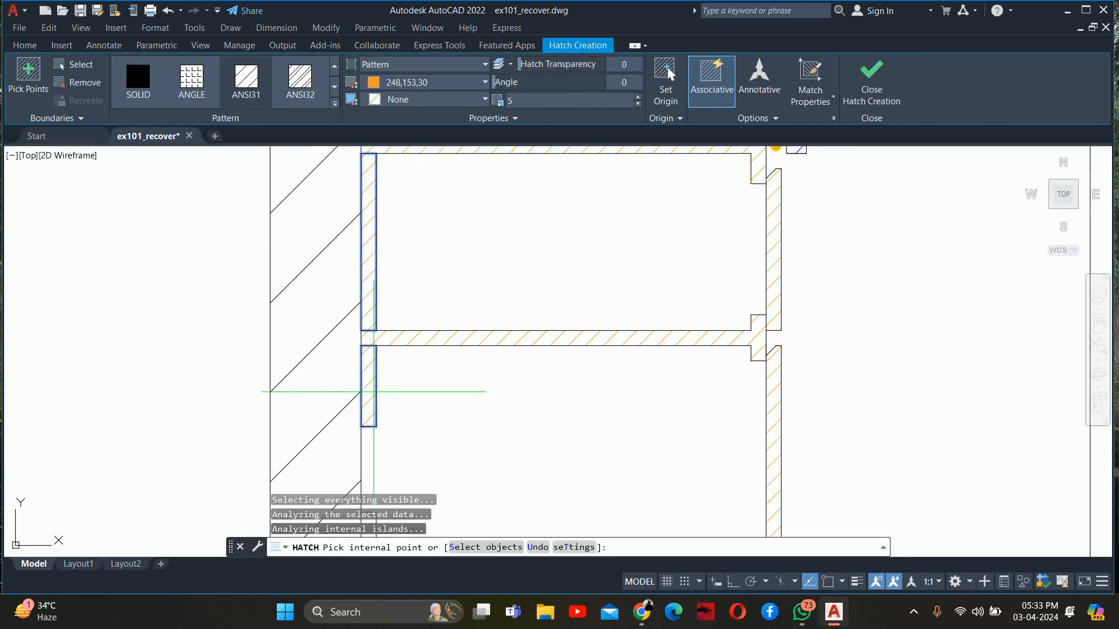
pyautogui.moveTo(373, 365); pyautogui.dragTo(347, 151, button='middle')
pyautogui.press('Escape')
pyautogui.press('Escape')
pyautogui.press('Escape')
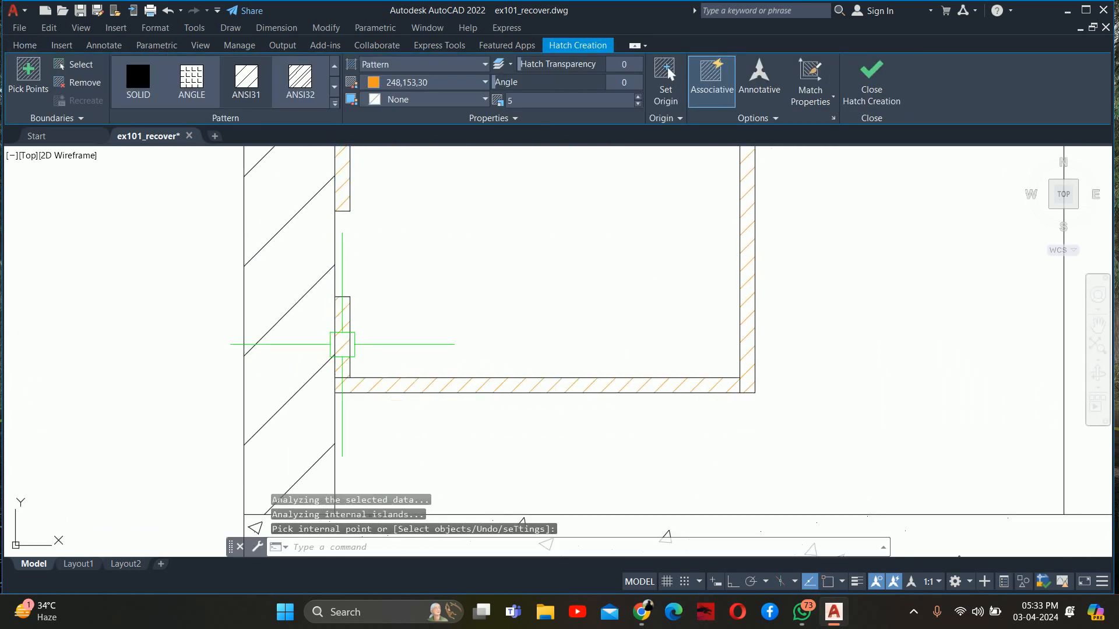
pyautogui.scroll(-3, 411, 372)
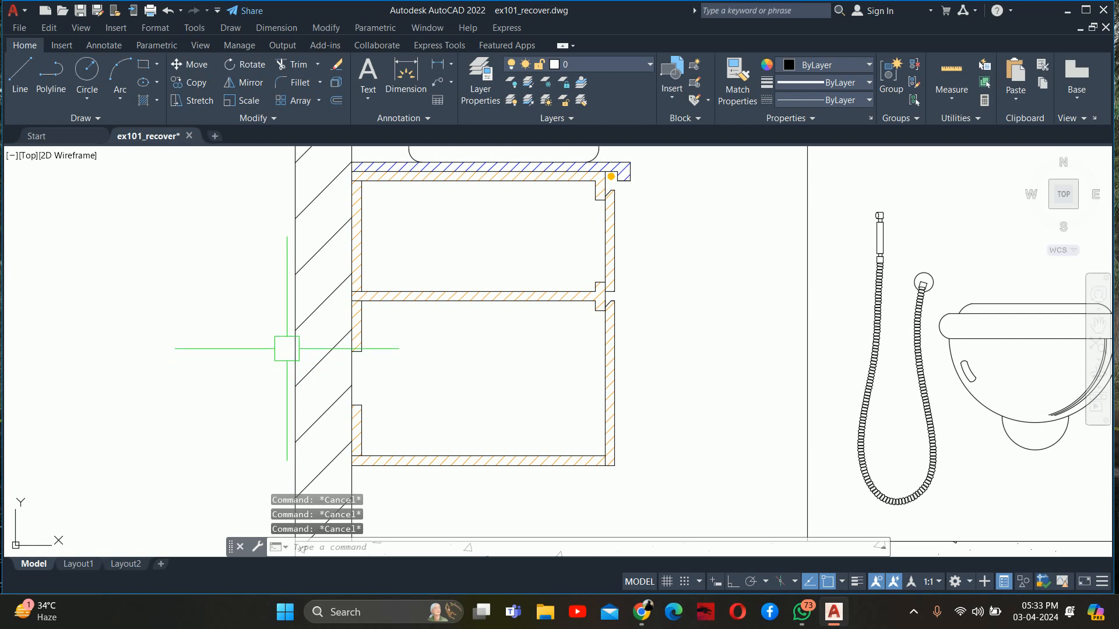
# Examine the finished vanity section beside the front elevation and the rest of the bathroom section
pyautogui.scroll(-4, 255, 331)
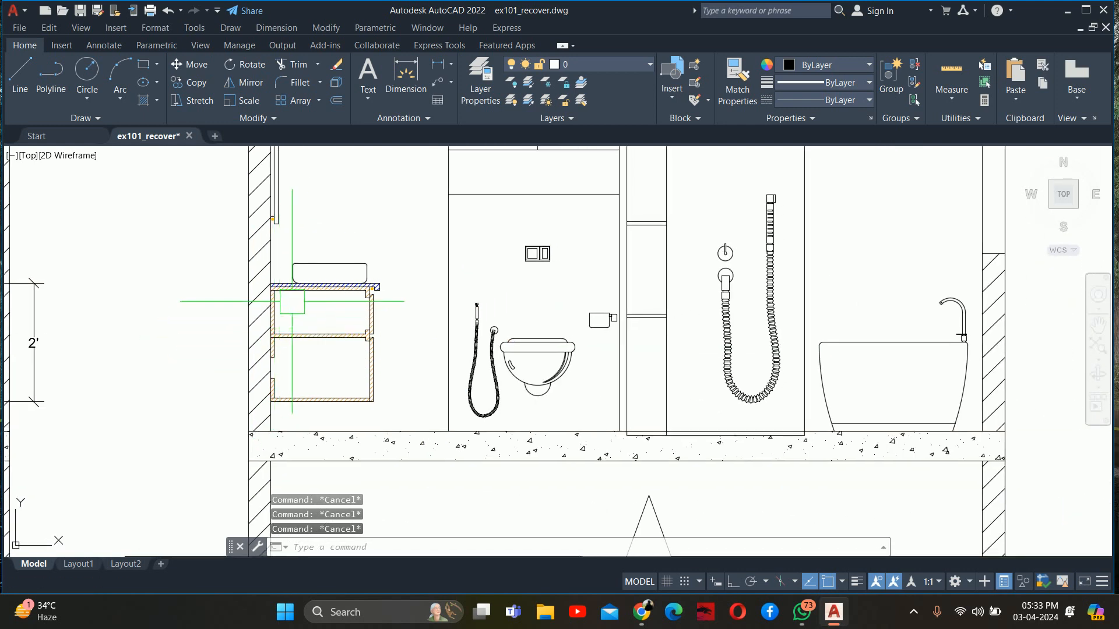
pyautogui.scroll(-4, 304, 300)
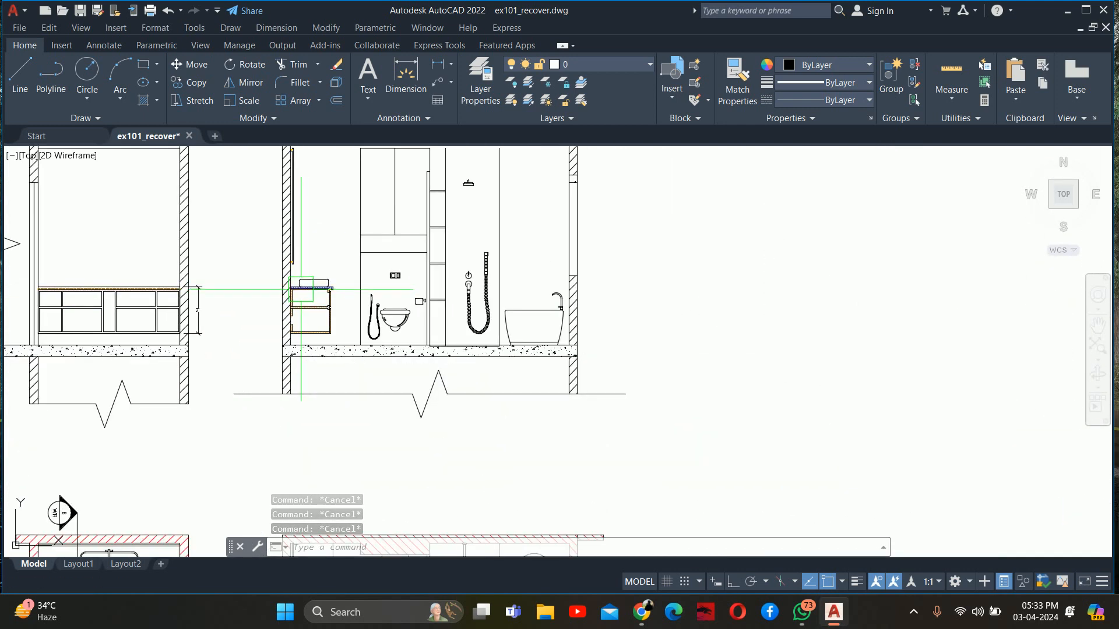
pyautogui.scroll(4, 80, 304)
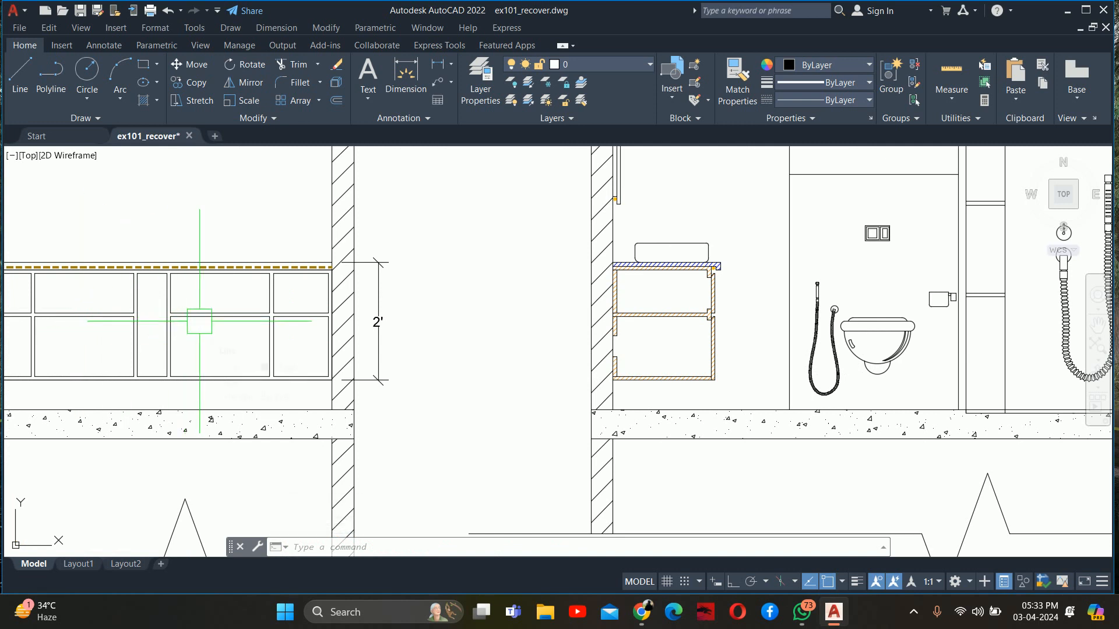
pyautogui.scroll(-2, 324, 343)
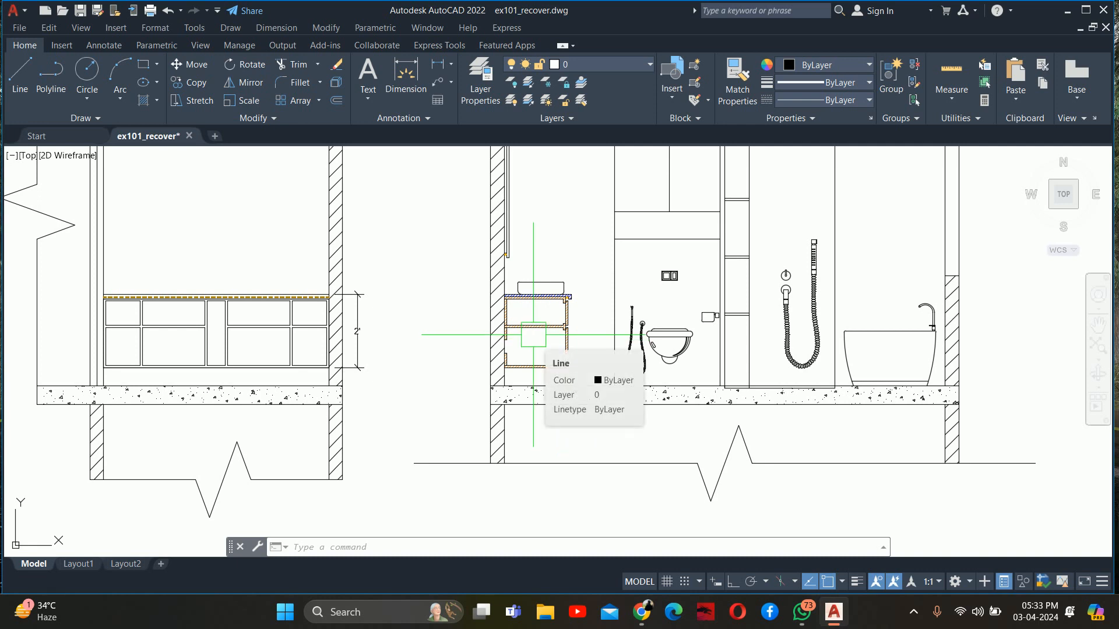
pyautogui.scroll(-4, 533, 335)
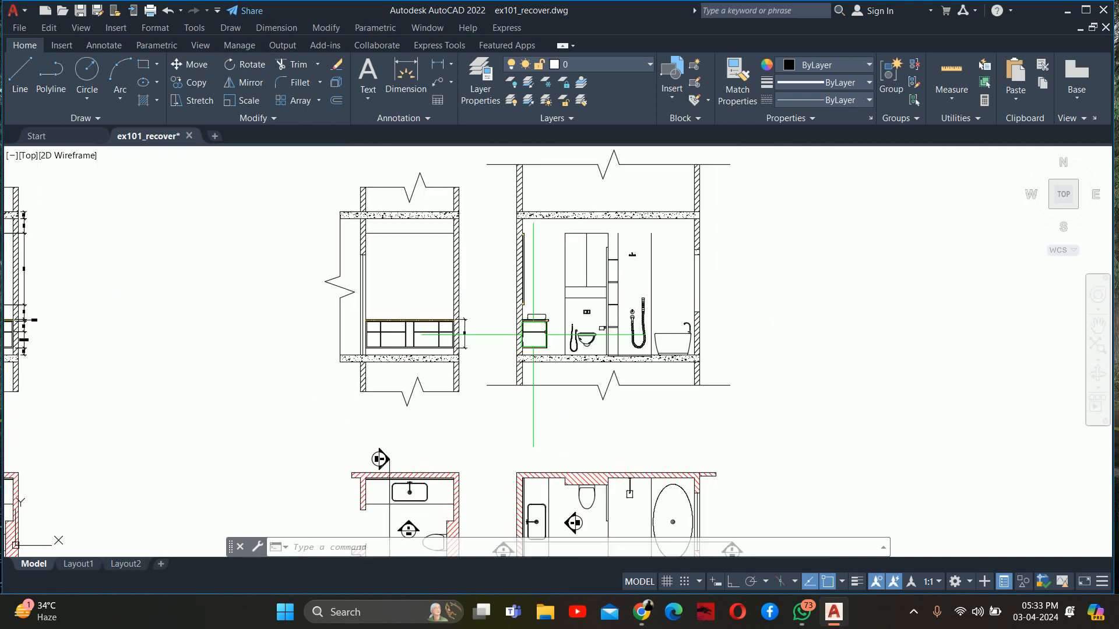
pyautogui.moveTo(533, 334); pyautogui.dragTo(363, 396, button='middle')
pyautogui.scroll(2, 304, 369)
pyautogui.scroll(-3, 220, 369)
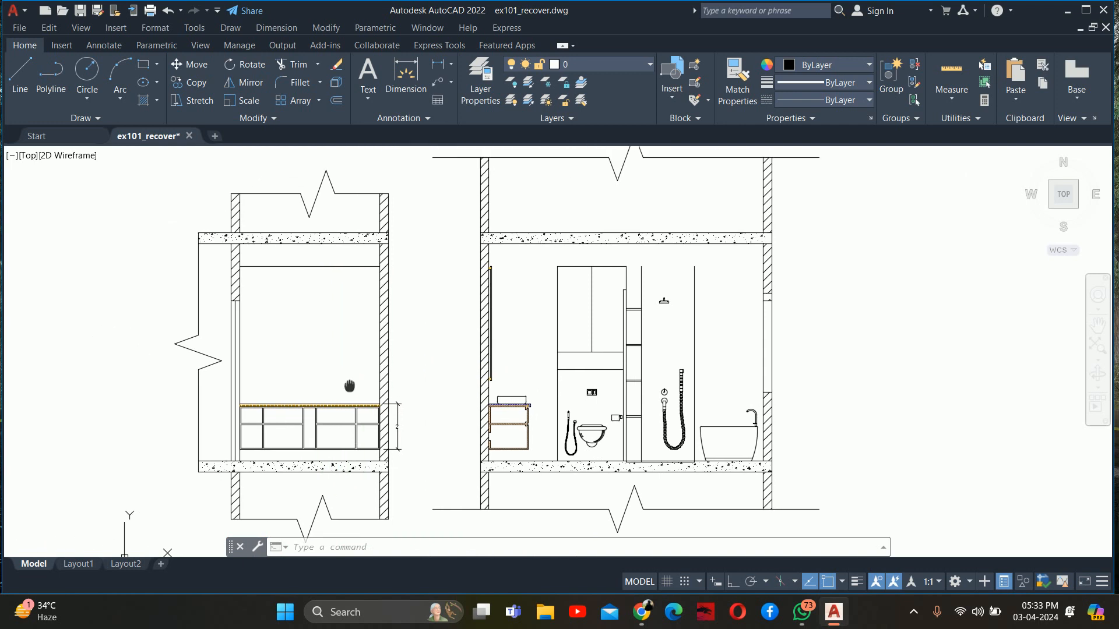
pyautogui.scroll(3, 495, 366)
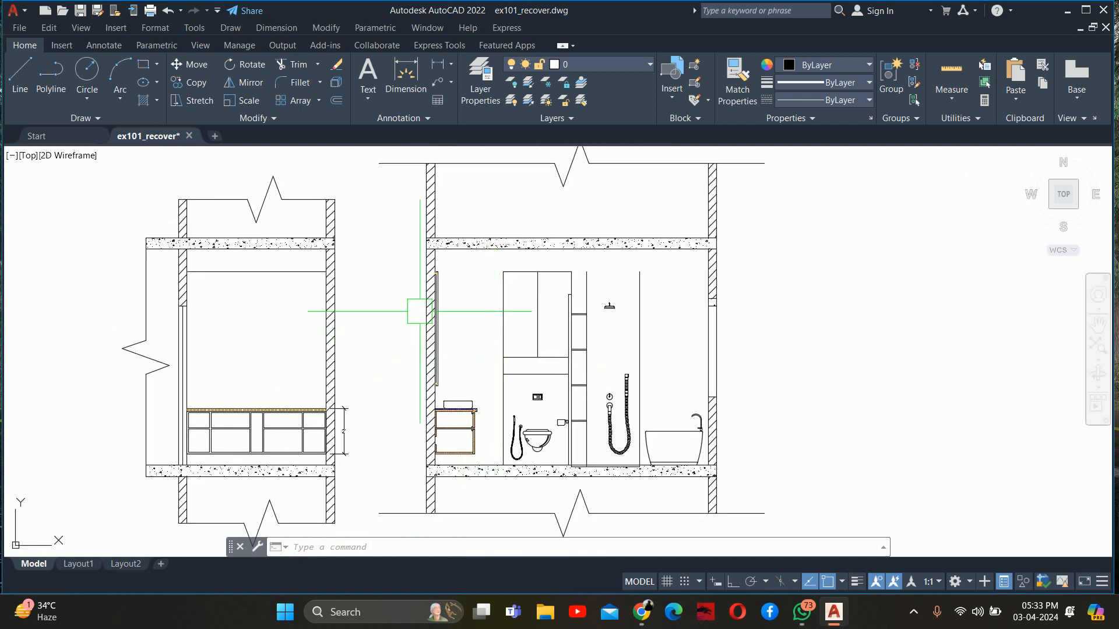
# Draw a short horizontal line towards the mirror wall from the top corner of the tall cabinet above the toilet
pyautogui.scroll(2, 640, 290)
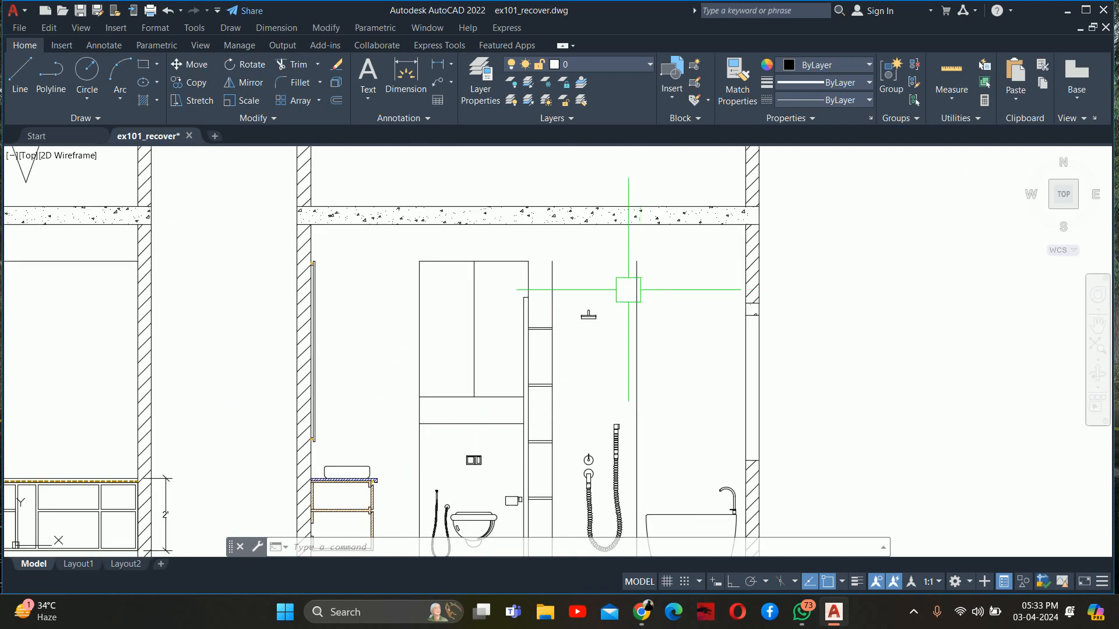
pyautogui.click(635, 294)
pyautogui.press('Escape')
pyautogui.press('Escape')
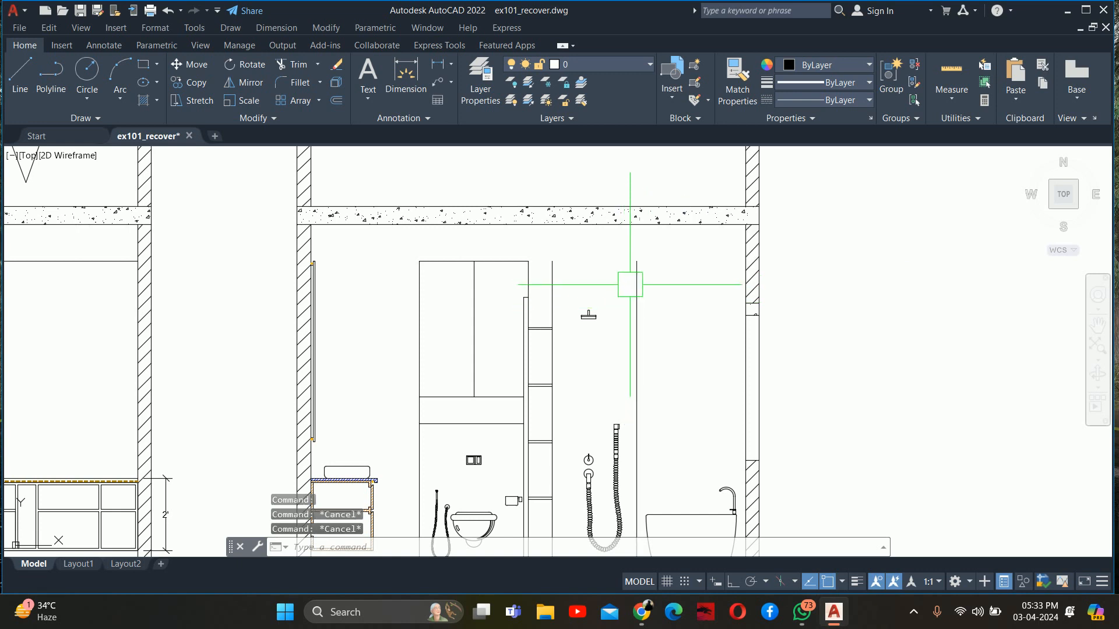
pyautogui.write('l')
pyautogui.press('Return')
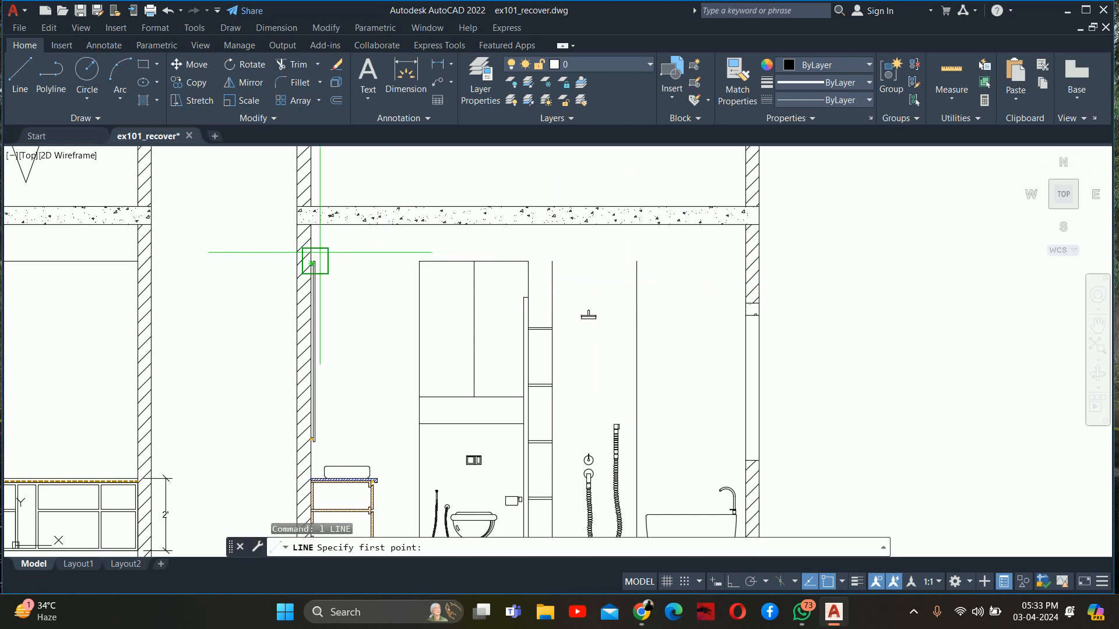
pyautogui.scroll(2, 324, 252)
pyautogui.click(476, 266)
pyautogui.press('Escape')
pyautogui.press('Escape')
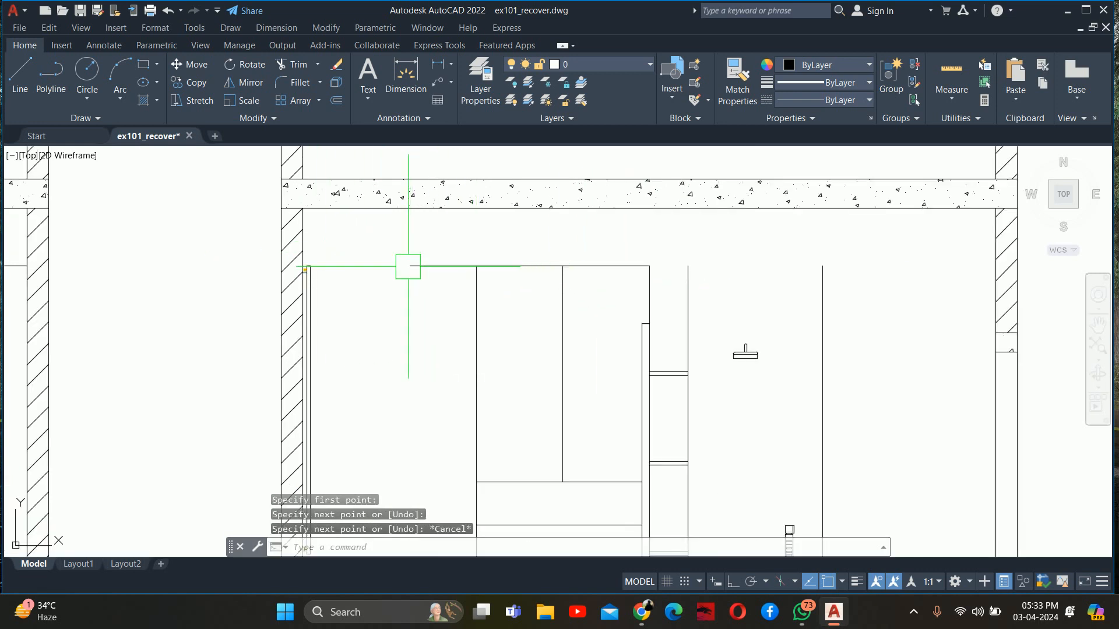
# Extend the horizontal line at the cabinet's top in both directions to span the room from wall to wall
pyautogui.write('ex')
pyautogui.press('Return')
pyautogui.click(419, 271)
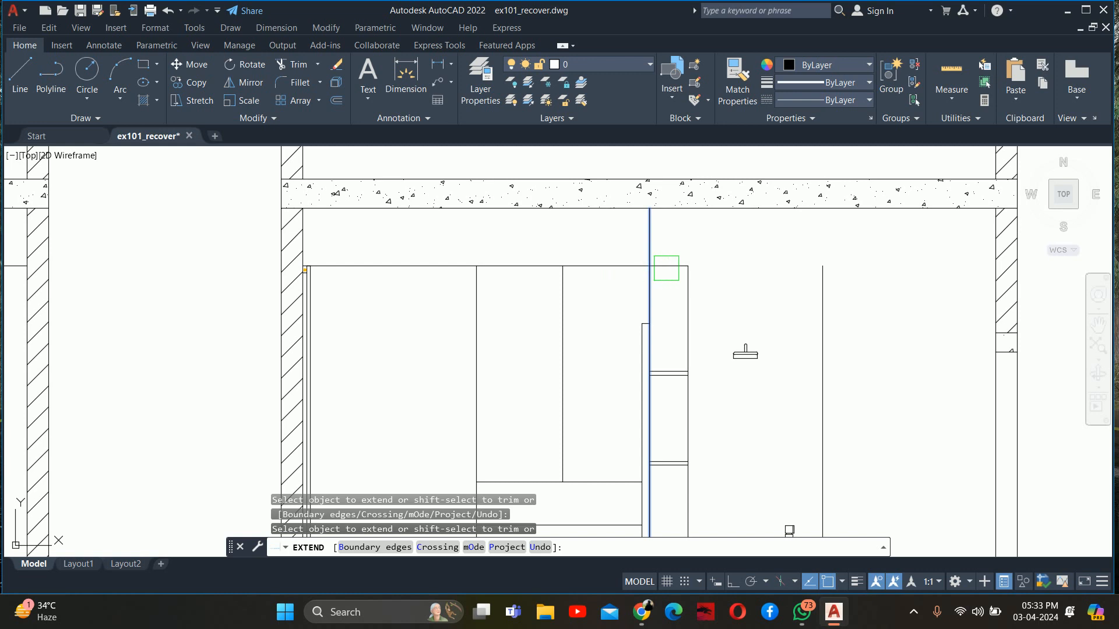
pyautogui.press('Escape')
pyautogui.scroll(-2, 414, 275)
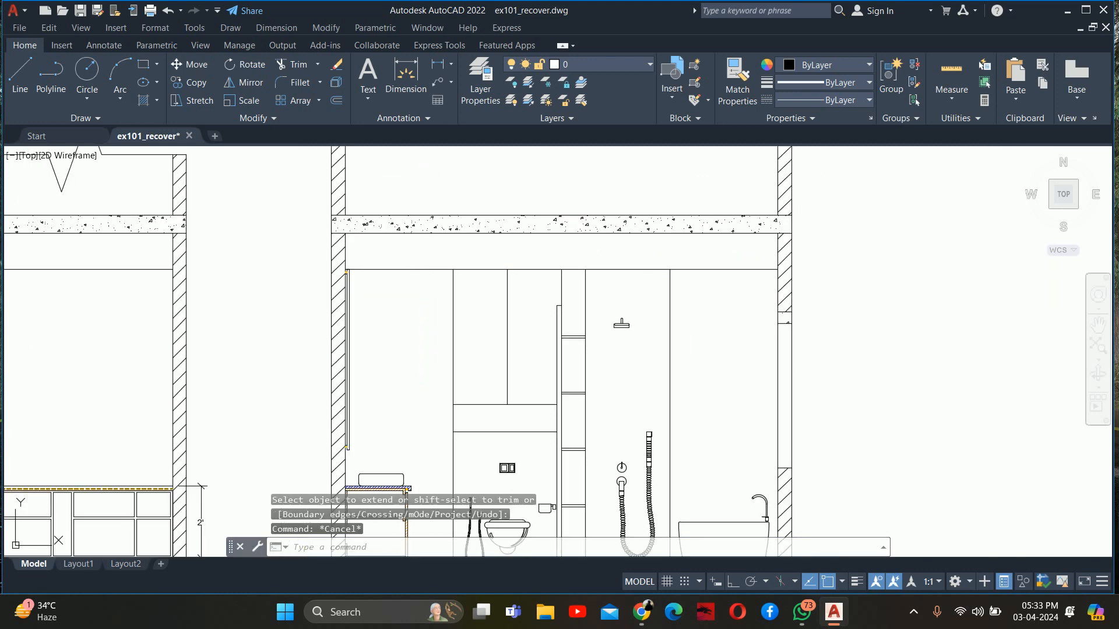
# Move the mirror on the vanity wall of the bathroom section straight down, slightly below the ceiling line
pyautogui.moveTo(366, 273); pyautogui.dragTo(425, 212, button='middle')
pyautogui.write('m')
pyautogui.press('Return')
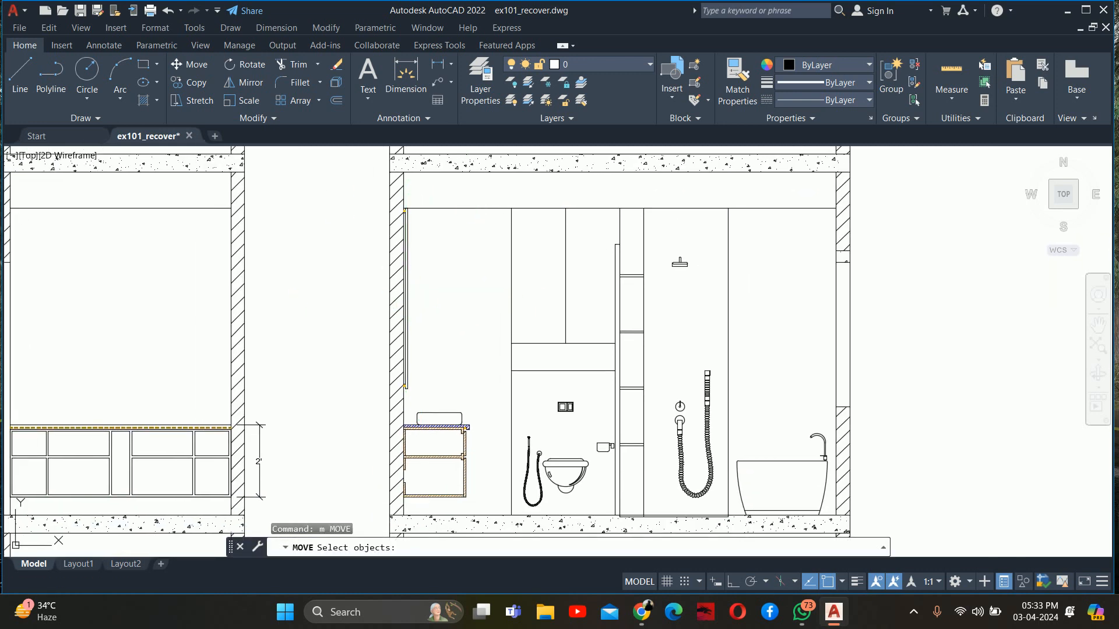
pyautogui.click(437, 418)
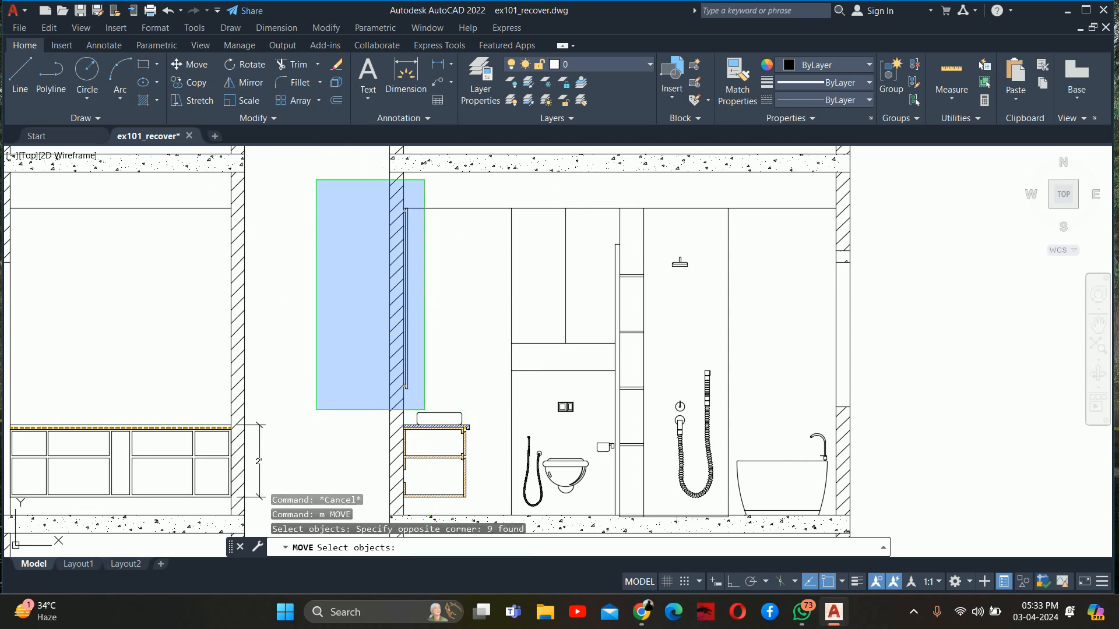
pyautogui.press('Return')
pyautogui.click(464, 258)
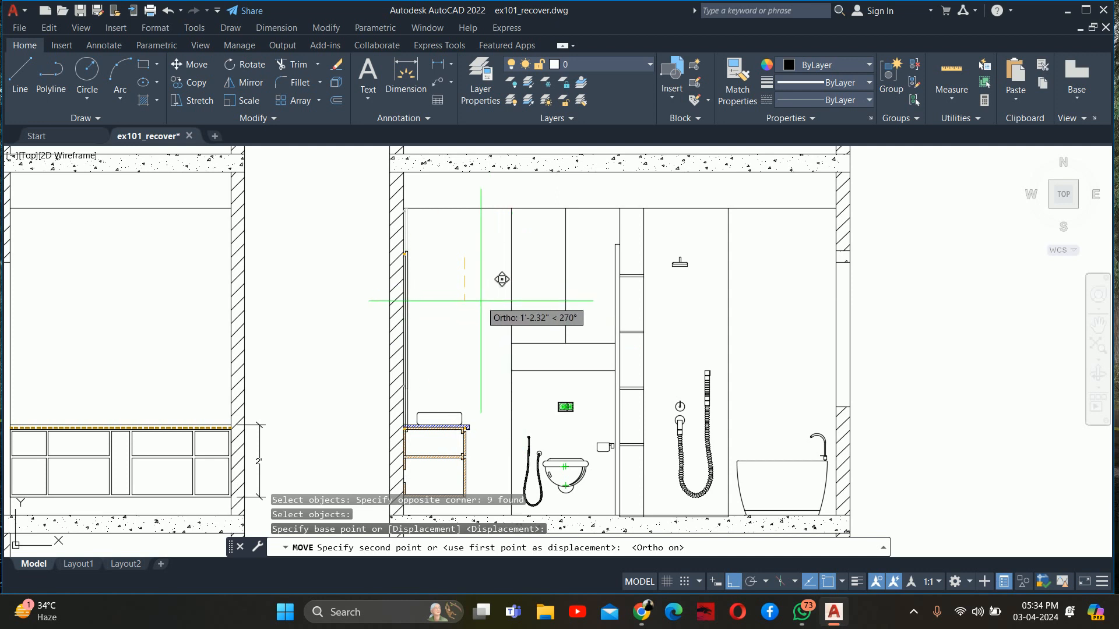
pyautogui.press('Escape')
pyautogui.press('Escape')
pyautogui.press('Escape')
# Move the front elevation's framed mirror straight down with its glass lines and 5' dimension, leaving 9" between mirror and countertop
pyautogui.scroll(-5, 452, 269)
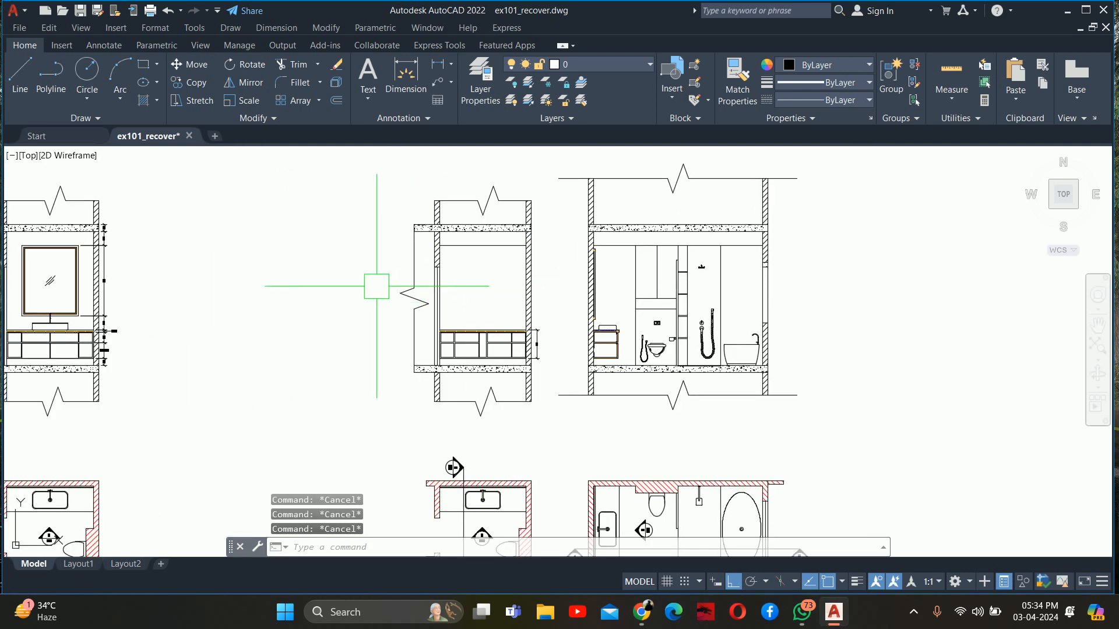
pyautogui.moveTo(90, 265); pyautogui.dragTo(409, 278, button='middle')
pyautogui.scroll(6, 385, 298)
pyautogui.press('Return')
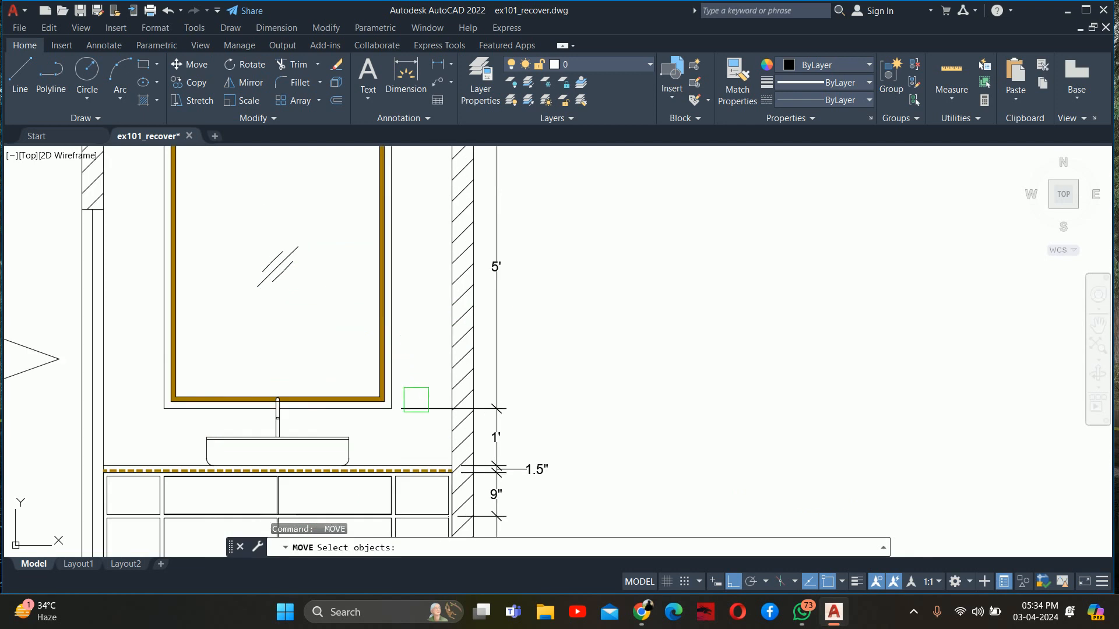
pyautogui.click(414, 448)
pyautogui.click(367, 338)
pyautogui.moveTo(352, 349); pyautogui.dragTo(389, 435, button='middle')
pyautogui.click(348, 413)
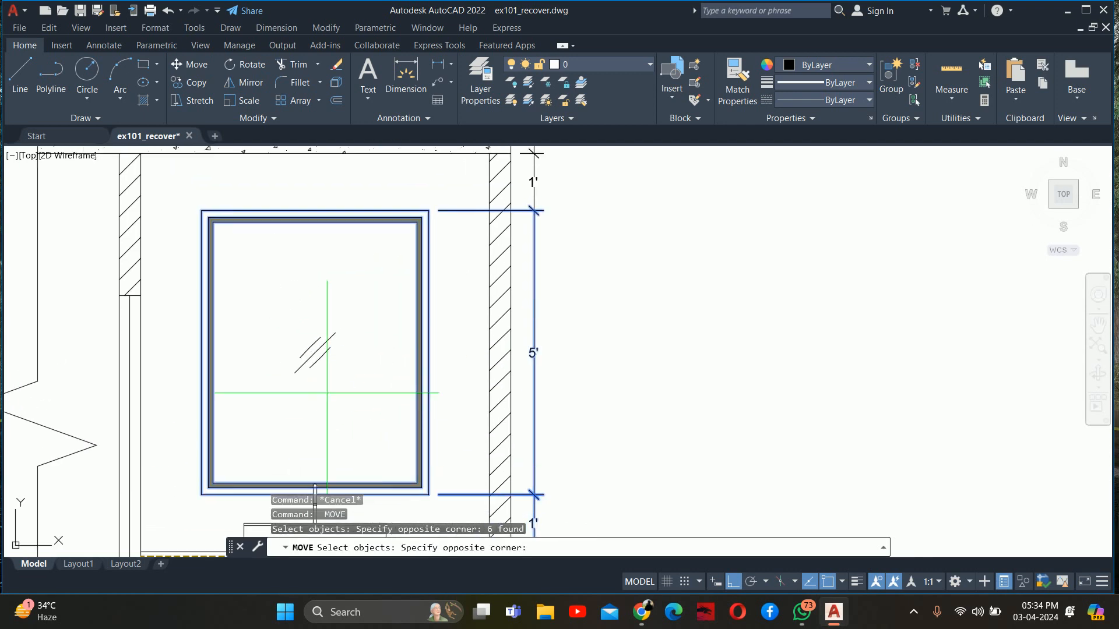
pyautogui.click(287, 304)
pyautogui.moveTo(283, 300); pyautogui.dragTo(493, 303, button='middle')
pyautogui.press('Return')
pyautogui.click(351, 293)
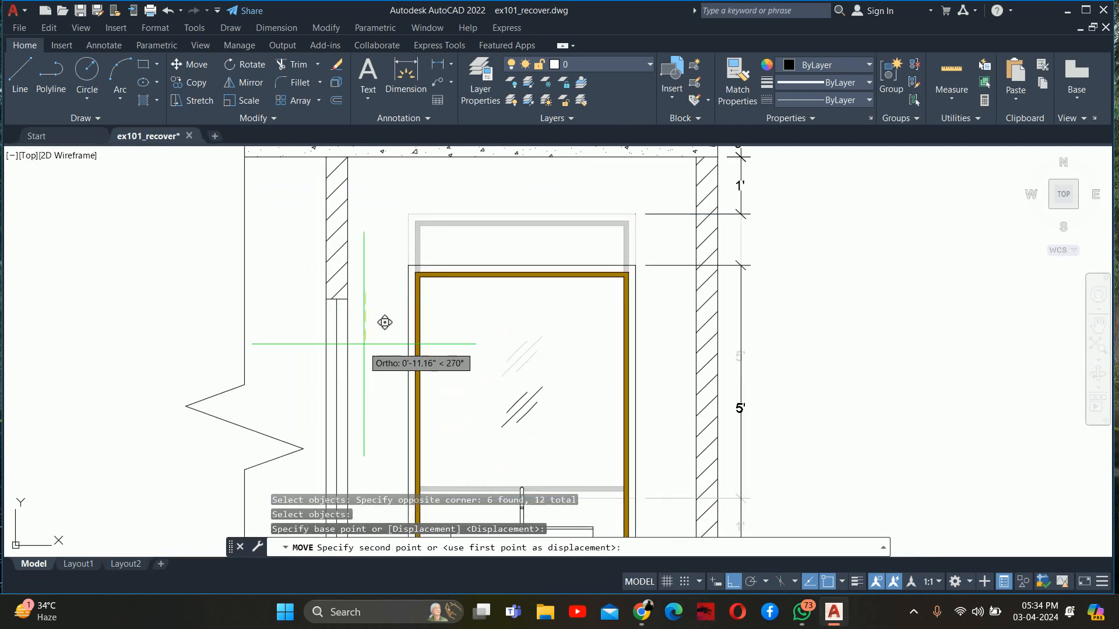
pyautogui.click(383, 325)
pyautogui.scroll(-6, 385, 326)
pyautogui.press('Escape')
pyautogui.press('Escape')
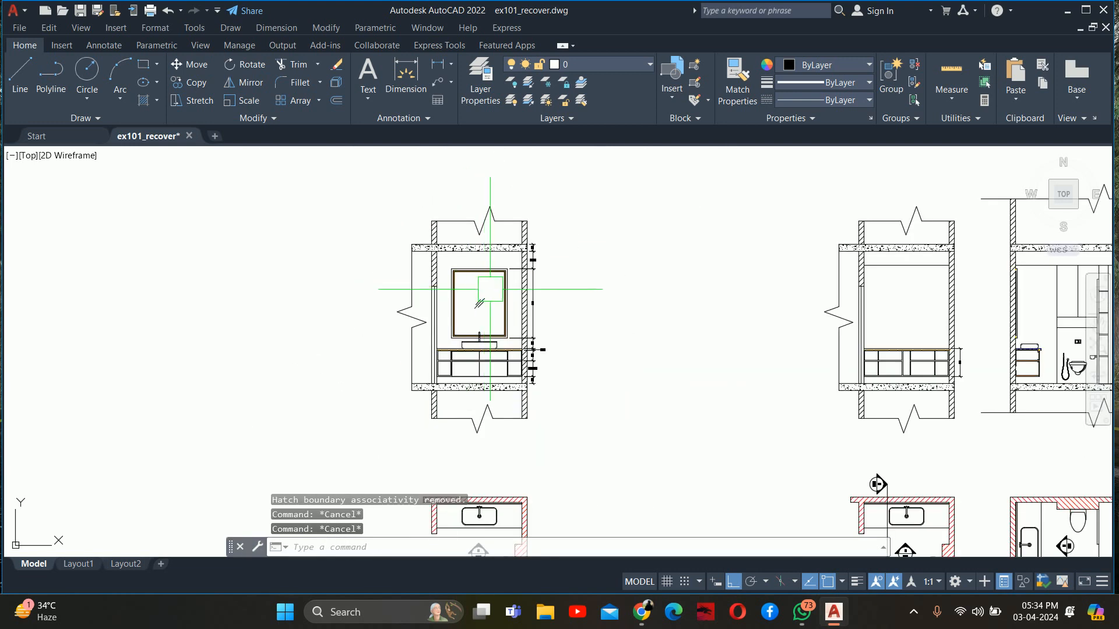
pyautogui.scroll(5, 600, 352)
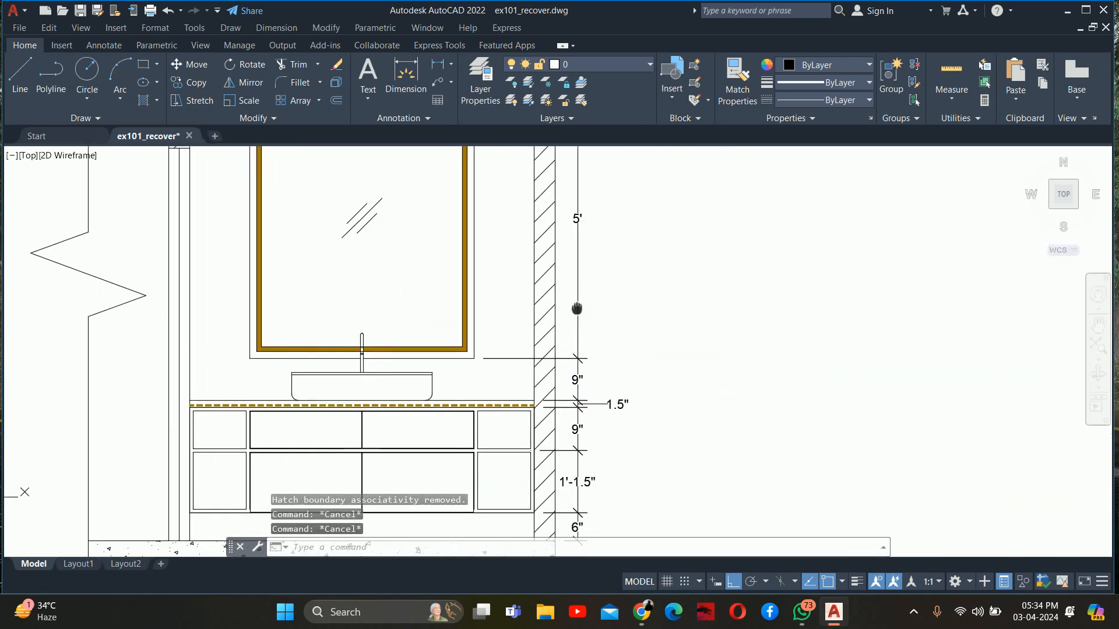
pyautogui.moveTo(675, 327); pyautogui.dragTo(352, 332, button='middle')
pyautogui.scroll(-2, 626, 325)
# Draw a horizontal polyline across the full width of the cabinet above the toilet, just above its lower edge
pyautogui.moveTo(778, 320); pyautogui.dragTo(621, 340, button='middle')
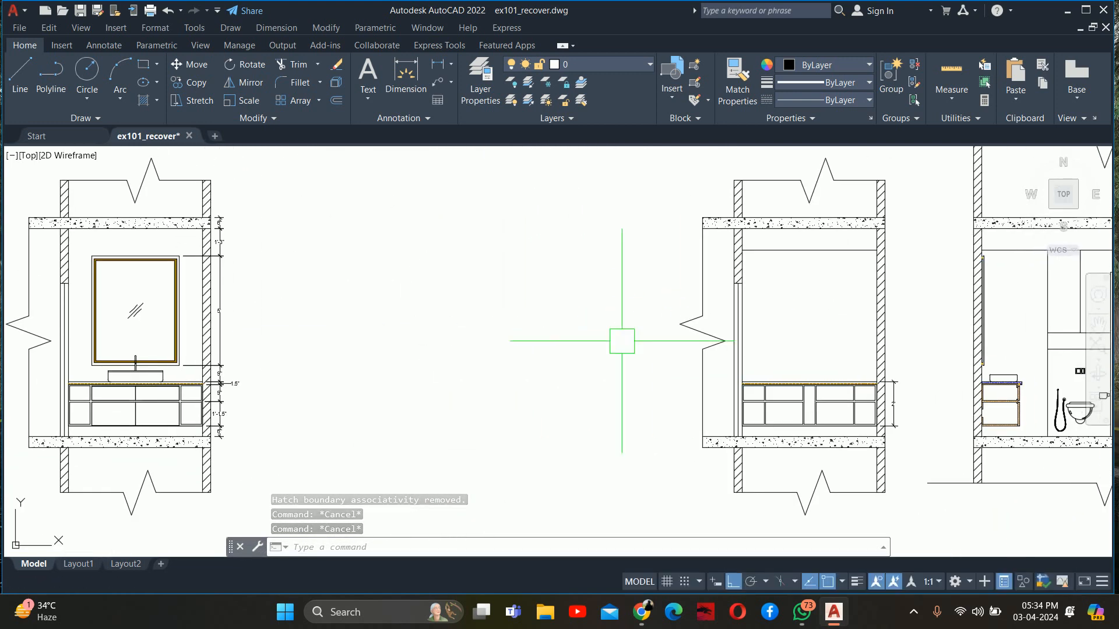
pyautogui.moveTo(752, 334); pyautogui.dragTo(338, 341, button='middle')
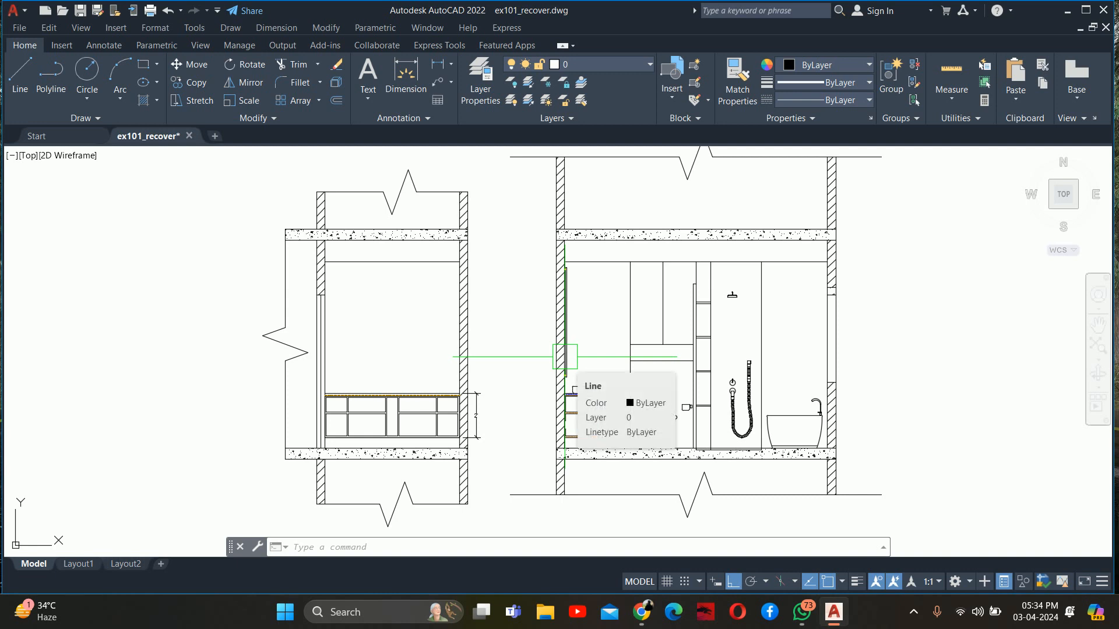
pyautogui.scroll(4, 630, 345)
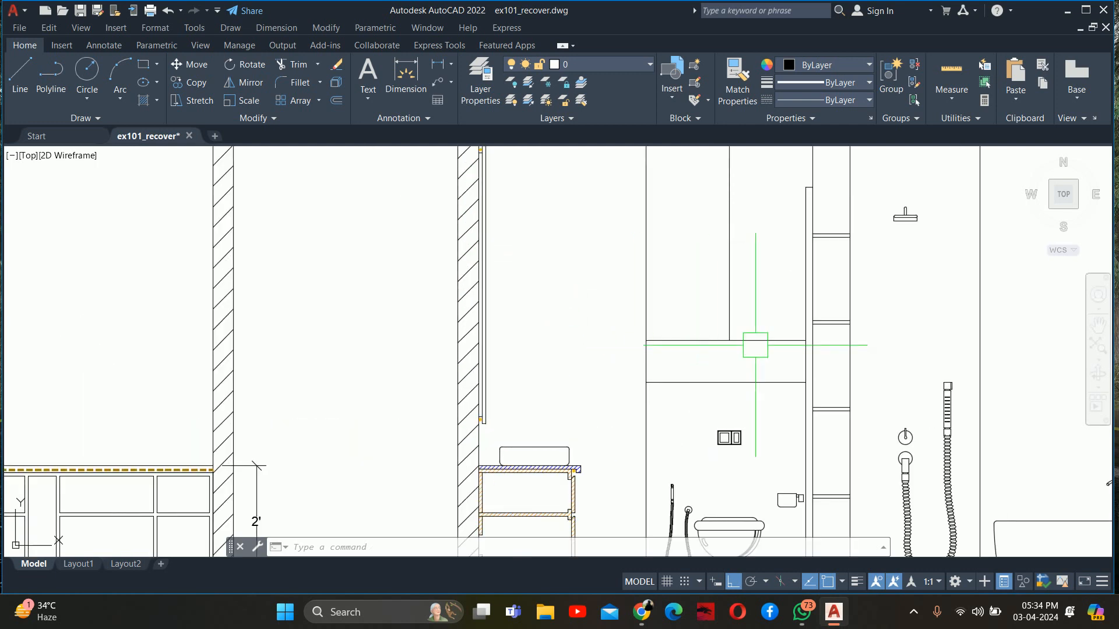
pyautogui.press('Escape')
pyautogui.press('Escape')
pyautogui.press('Escape')
pyautogui.write('pl')
pyautogui.press('Return')
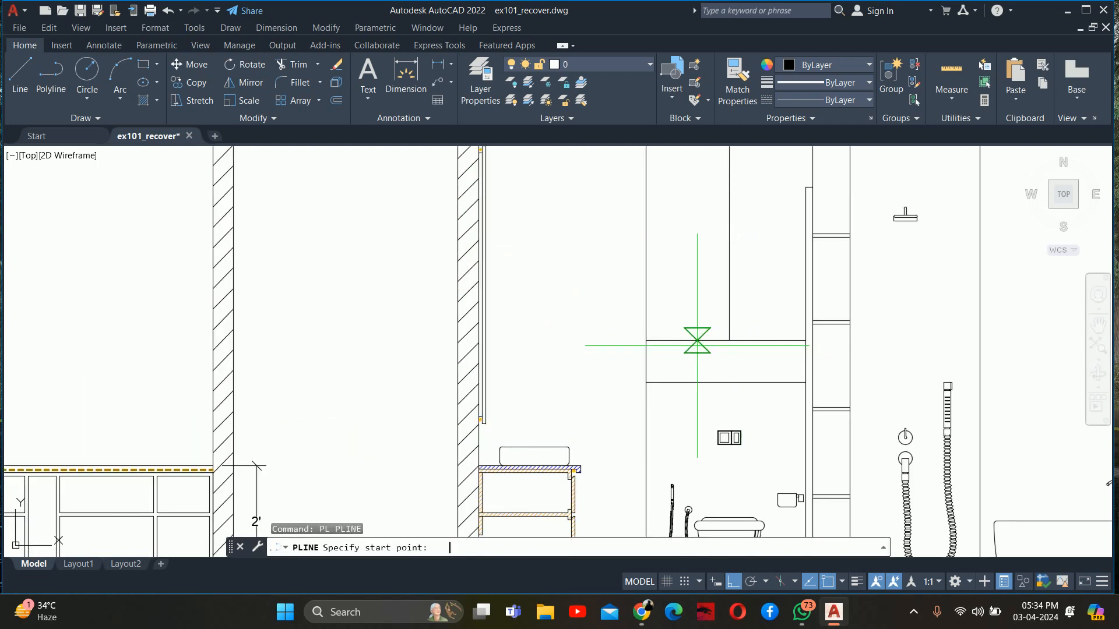
pyautogui.scroll(3, 697, 346)
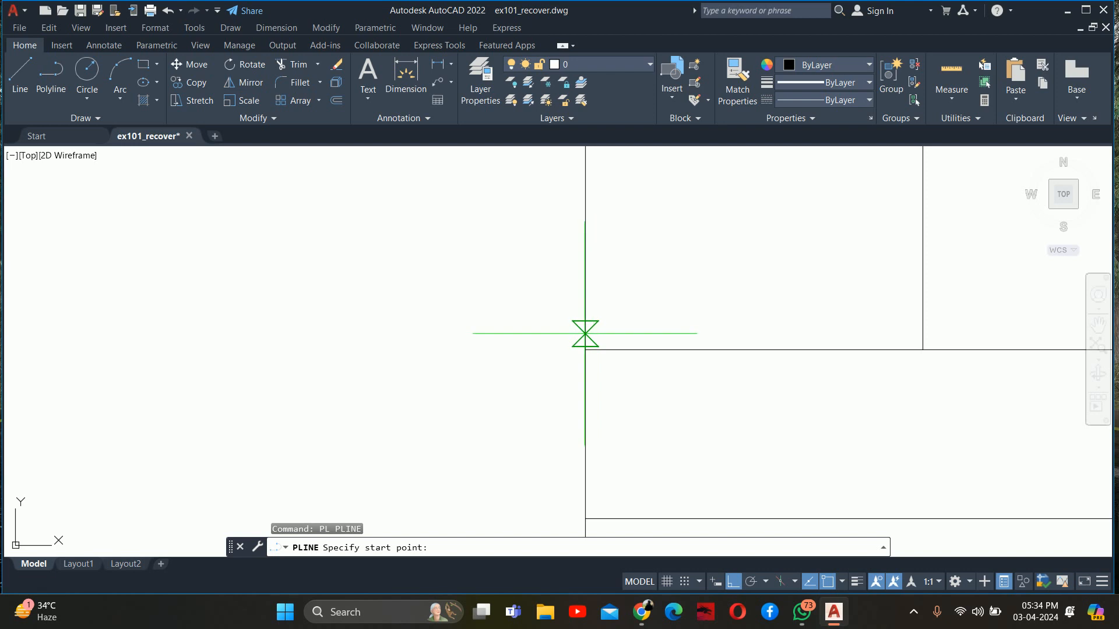
pyautogui.click(585, 334)
pyautogui.moveTo(766, 332); pyautogui.dragTo(419, 345, button='middle')
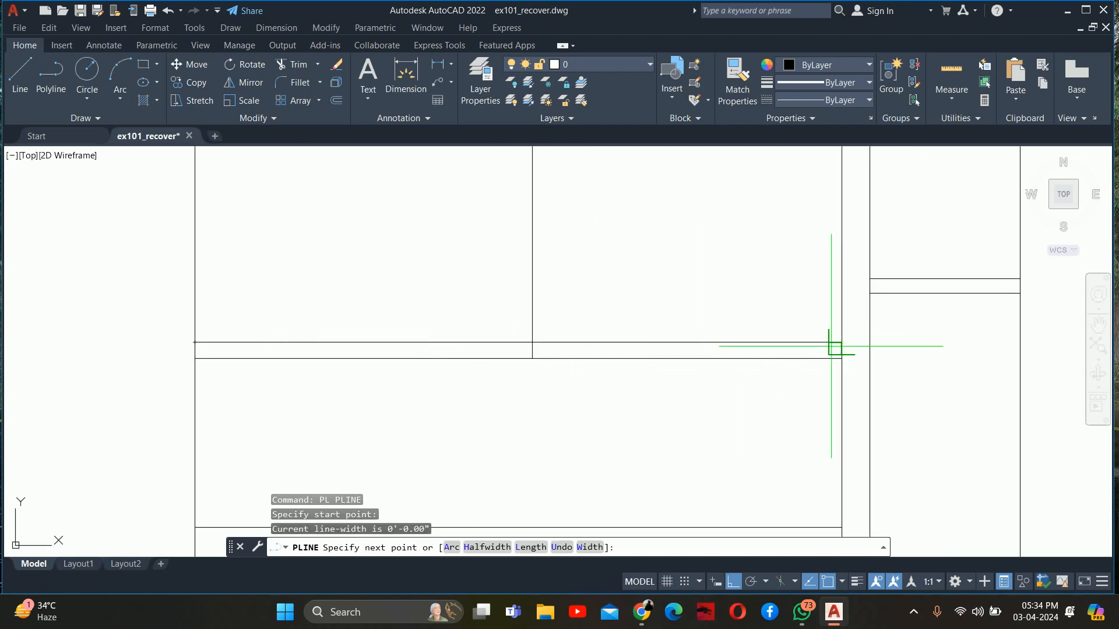
pyautogui.press('Escape')
pyautogui.press('Escape')
# Match the new polyline under the toilet cabinet to the orange dashed line of the vanity countertop
pyautogui.scroll(-3, 839, 344)
pyautogui.write('ma')
pyautogui.press('Return')
pyautogui.scroll(-3, 771, 340)
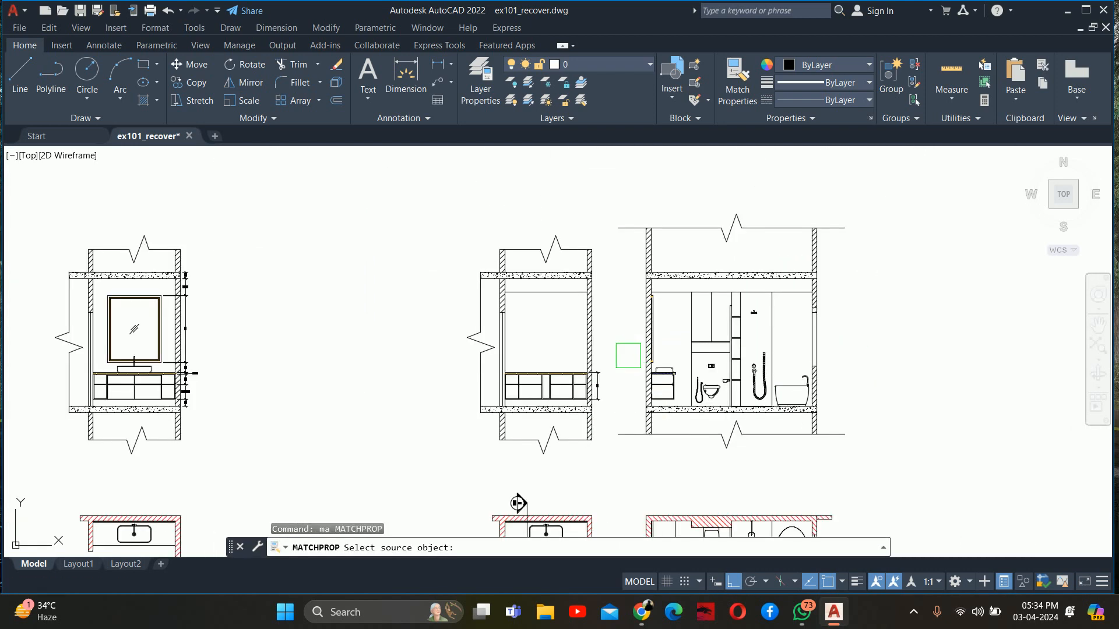
pyautogui.scroll(7, 599, 369)
pyautogui.click(320, 408)
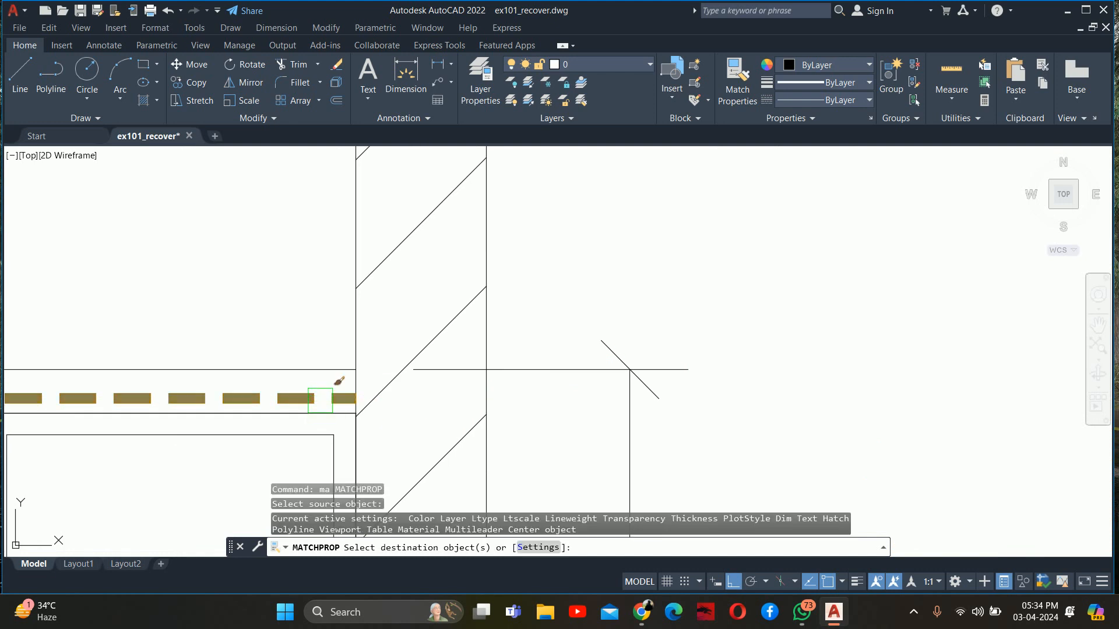
pyautogui.scroll(-4, 337, 387)
pyautogui.scroll(5, 664, 332)
pyautogui.click(664, 337)
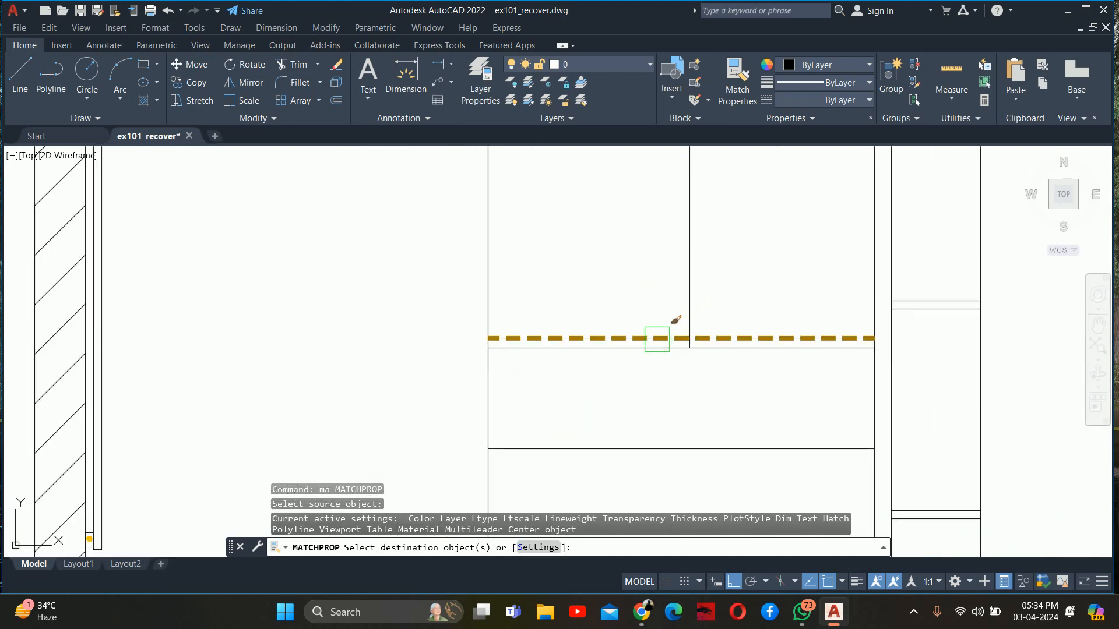
pyautogui.press('Escape')
pyautogui.press('Escape')
pyautogui.press('Escape')
pyautogui.scroll(-6, 659, 335)
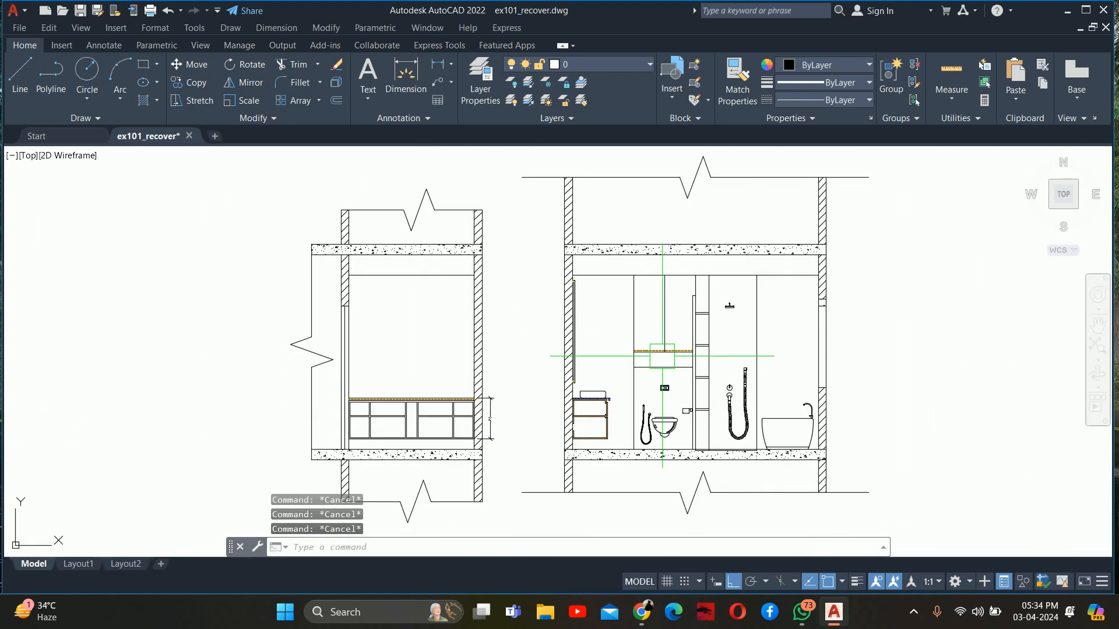
pyautogui.scroll(6, 688, 353)
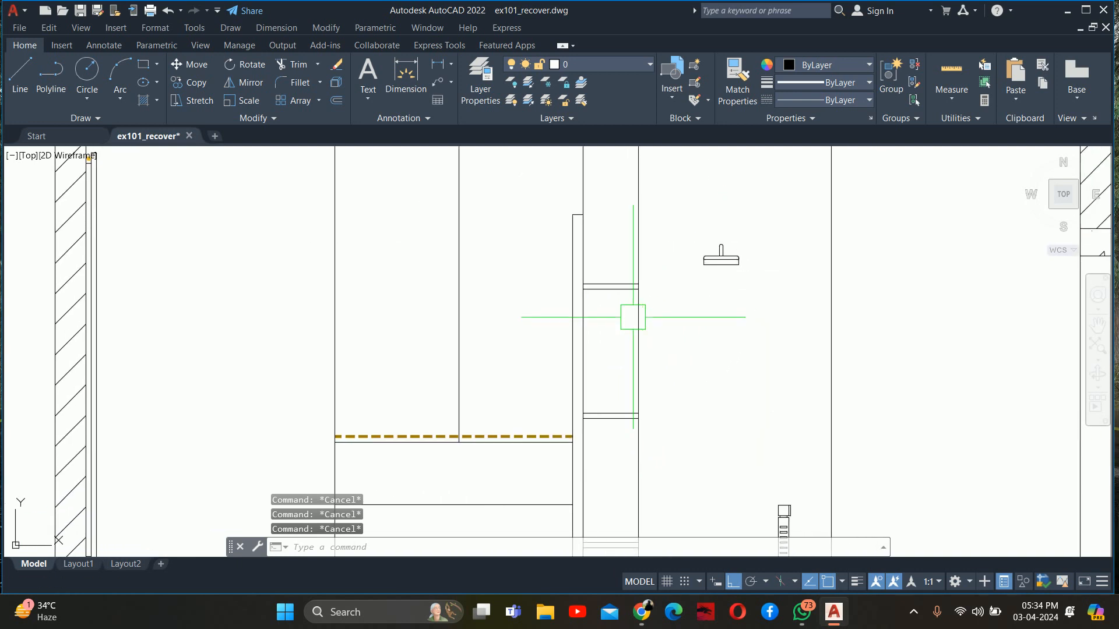
pyautogui.write('pl')
pyautogui.press('Return')
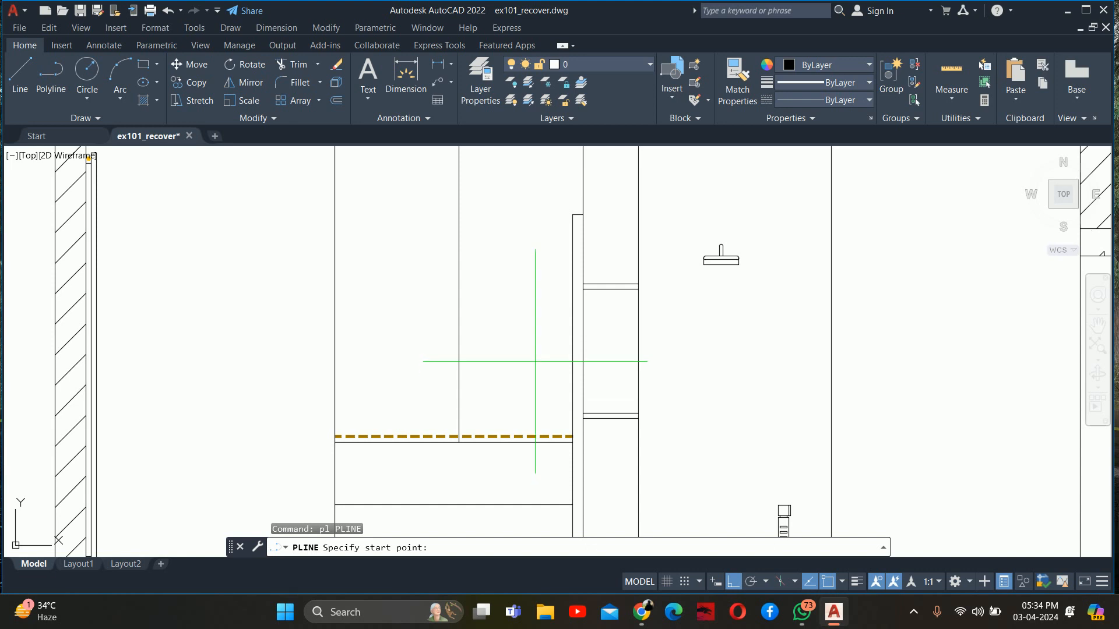
pyautogui.scroll(-5, 534, 363)
pyautogui.press('Escape')
pyautogui.press('Escape')
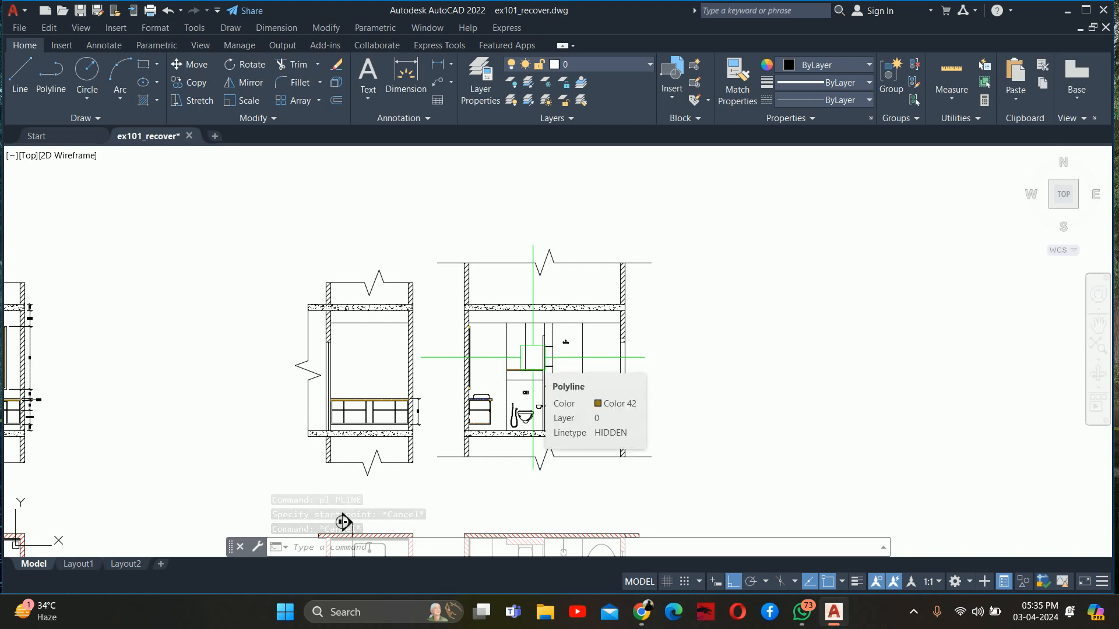
pyautogui.press('Escape')
pyautogui.press('Escape')
pyautogui.press('Escape')
# Draw a horizontal polyline between the two lines of the uppermost shelf in the narrow unit beside the shower, spanning its width
pyautogui.scroll(6, 533, 357)
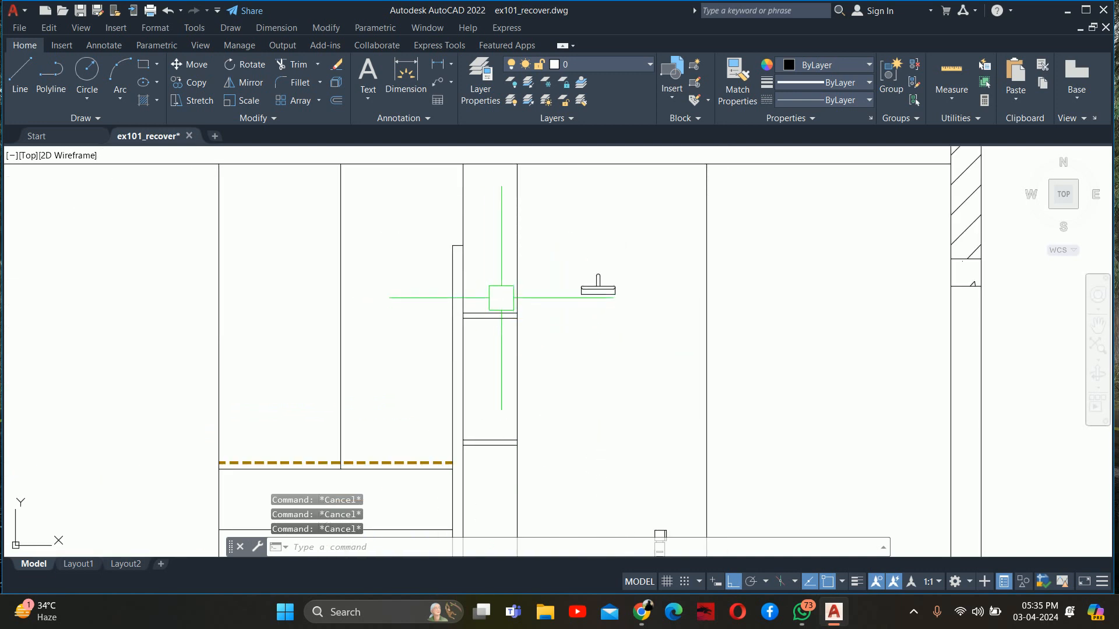
pyautogui.write('pl')
pyautogui.press('Return')
pyautogui.scroll(6, 474, 314)
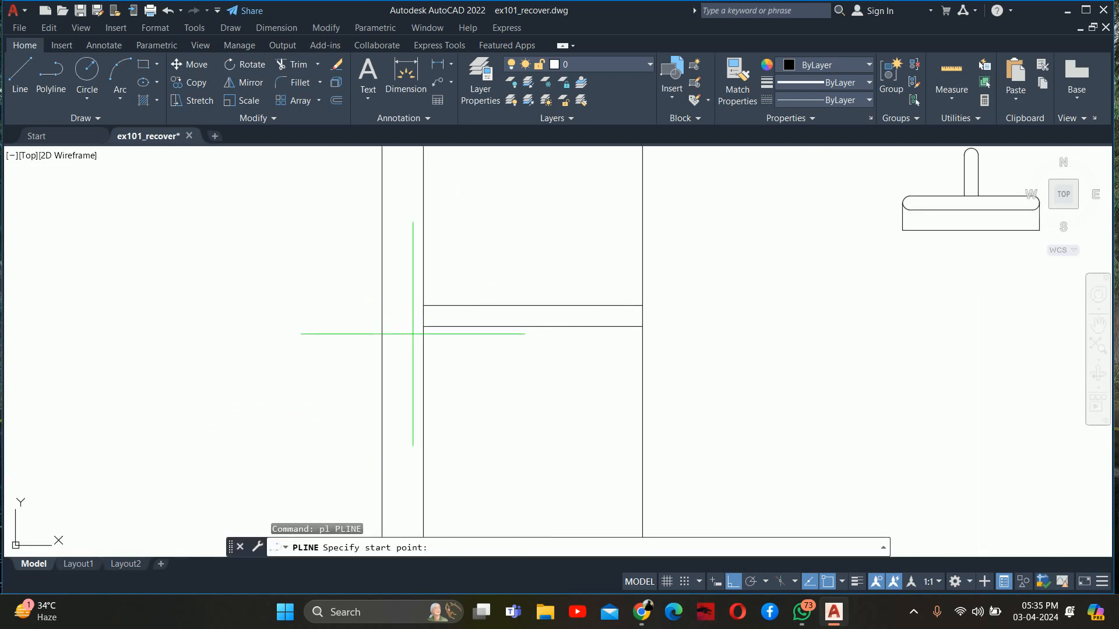
pyautogui.scroll(4, 423, 331)
pyautogui.click(424, 335)
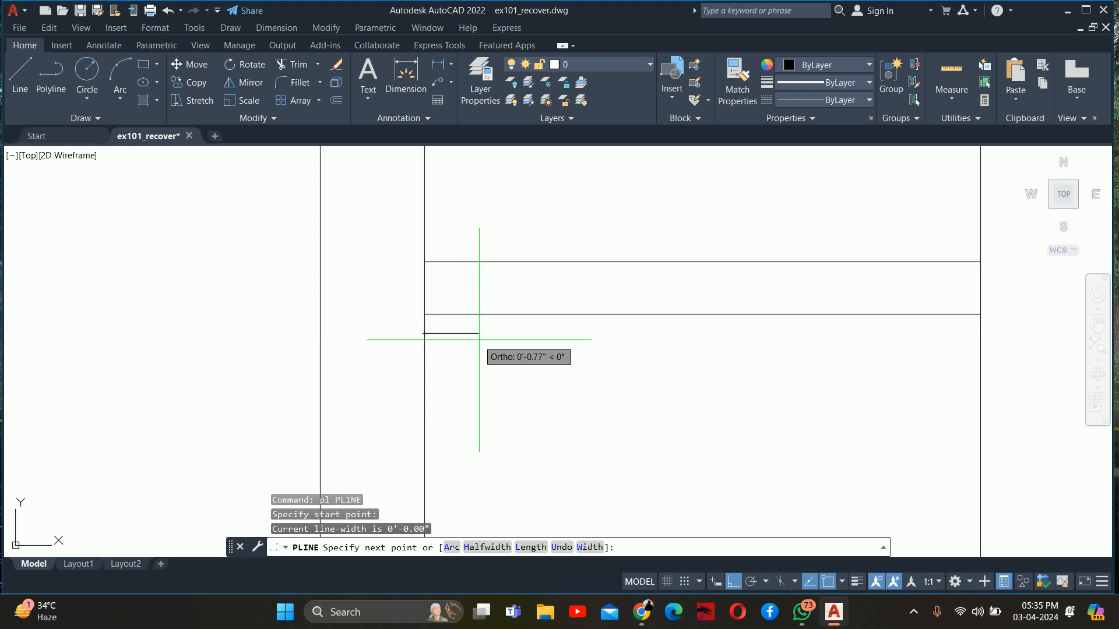
pyautogui.press('Escape')
pyautogui.press('Return')
pyautogui.click(424, 290)
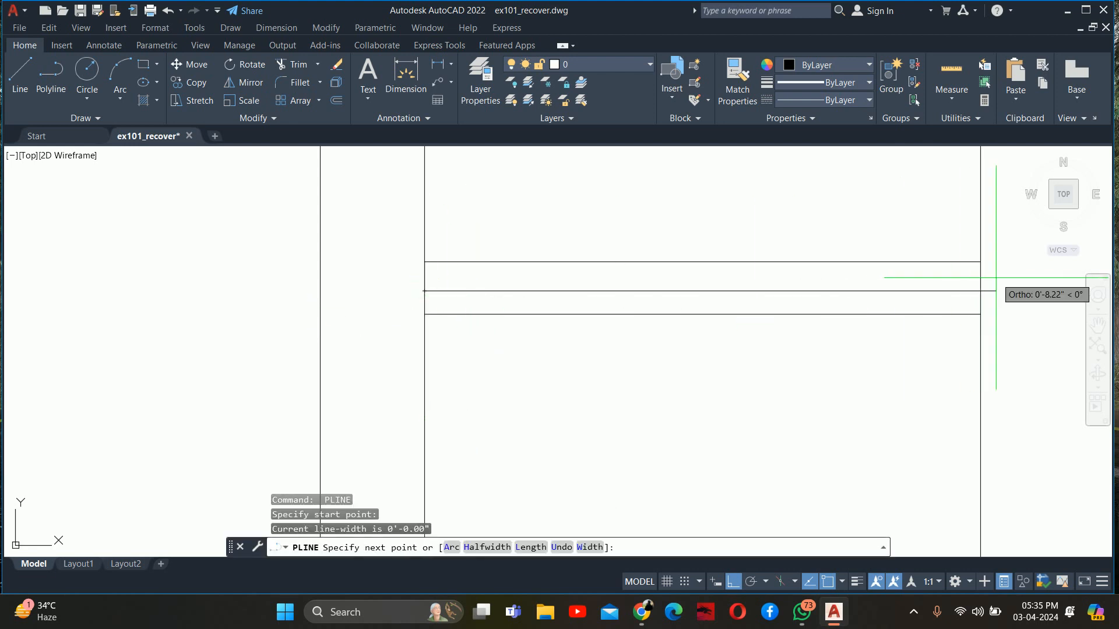
pyautogui.click(981, 291)
pyautogui.press('Escape')
# Match the polyline inside the uppermost shelf to the orange dashed light line under the toilet cabinet
pyautogui.scroll(-4, 890, 294)
pyautogui.write('ma')
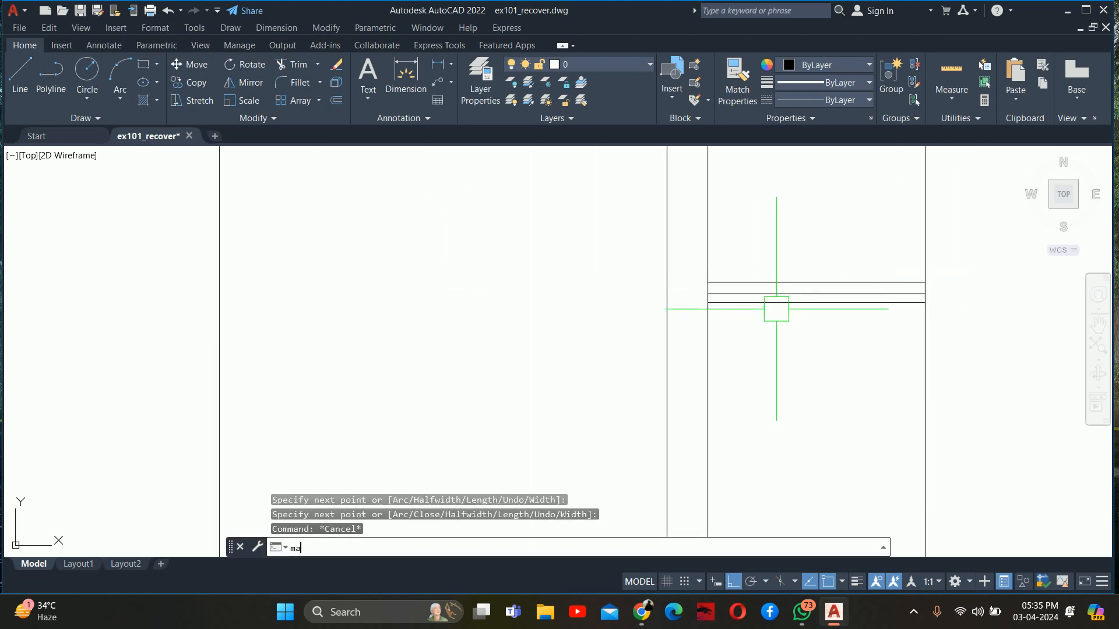
pyautogui.press('Return')
pyautogui.scroll(-6, 774, 309)
pyautogui.scroll(4, 649, 451)
pyautogui.click(654, 451)
pyautogui.scroll(-2, 720, 343)
pyautogui.moveTo(719, 342); pyautogui.dragTo(631, 433, button='middle')
pyautogui.scroll(4, 801, 322)
pyautogui.scroll(2, 727, 260)
pyautogui.click(663, 198)
pyautogui.press('Return')
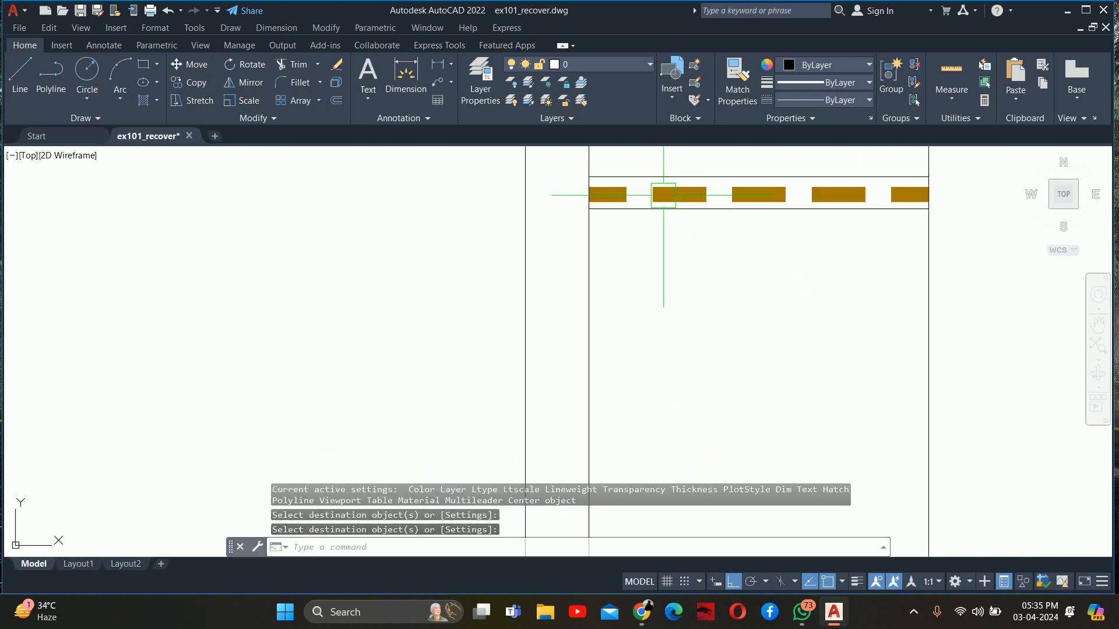
pyautogui.press('Escape')
pyautogui.press('Escape')
# Examine the toilet wall and shower area in the rotated bathroom plan below the section
pyautogui.scroll(-6, 662, 197)
pyautogui.moveTo(662, 197); pyautogui.dragTo(583, 286, button='middle')
pyautogui.scroll(-2, 600, 260)
pyautogui.scroll(-4, 597, 262)
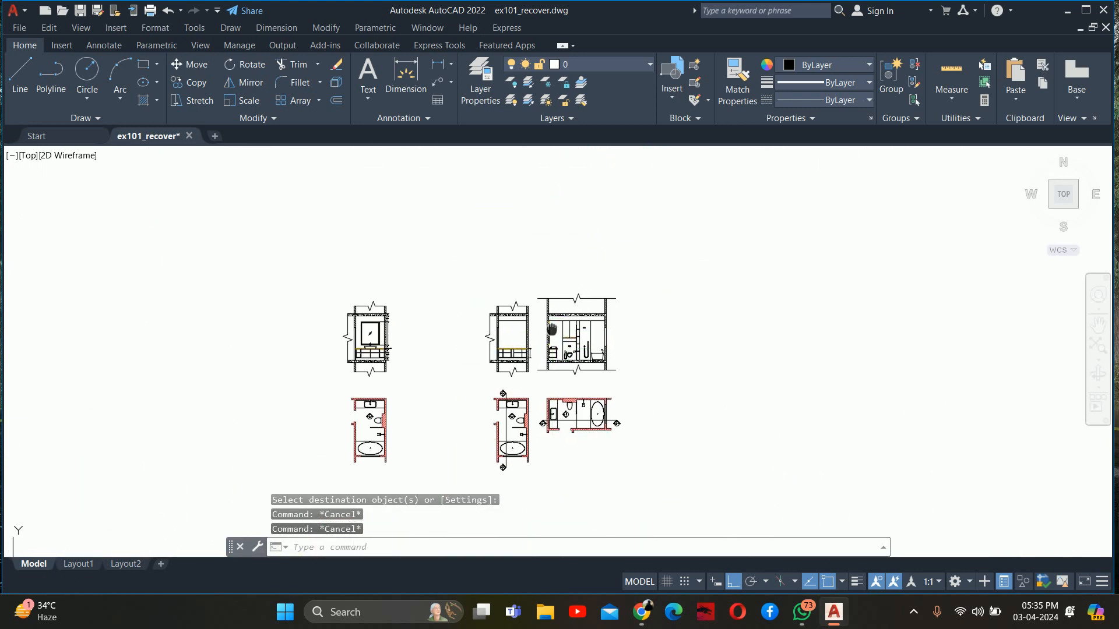
pyautogui.scroll(9, 562, 408)
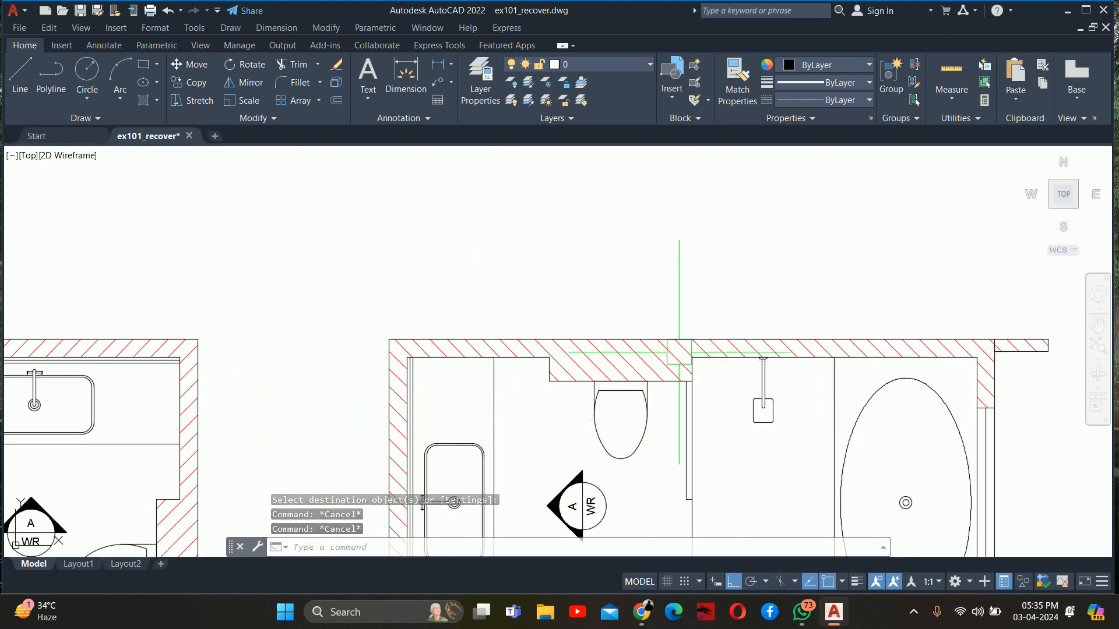
pyautogui.scroll(-6, 539, 352)
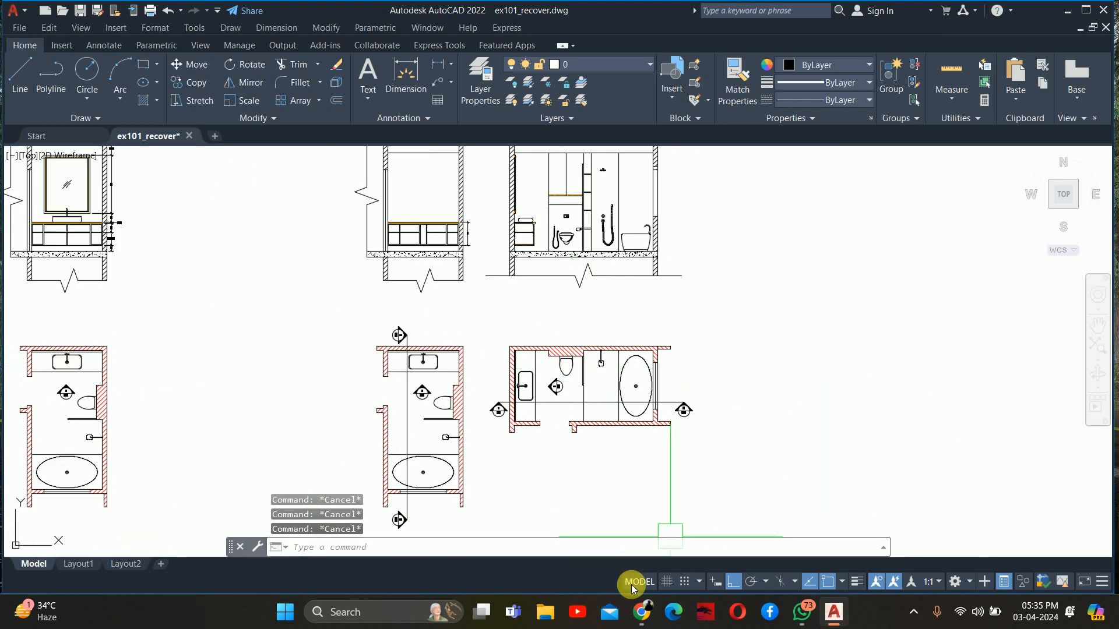
# Switch to Pinterest in Chrome and open the "MINI APARTMENT on Behance" pin from the related bathroom ideas
pyautogui.click(583, 534)
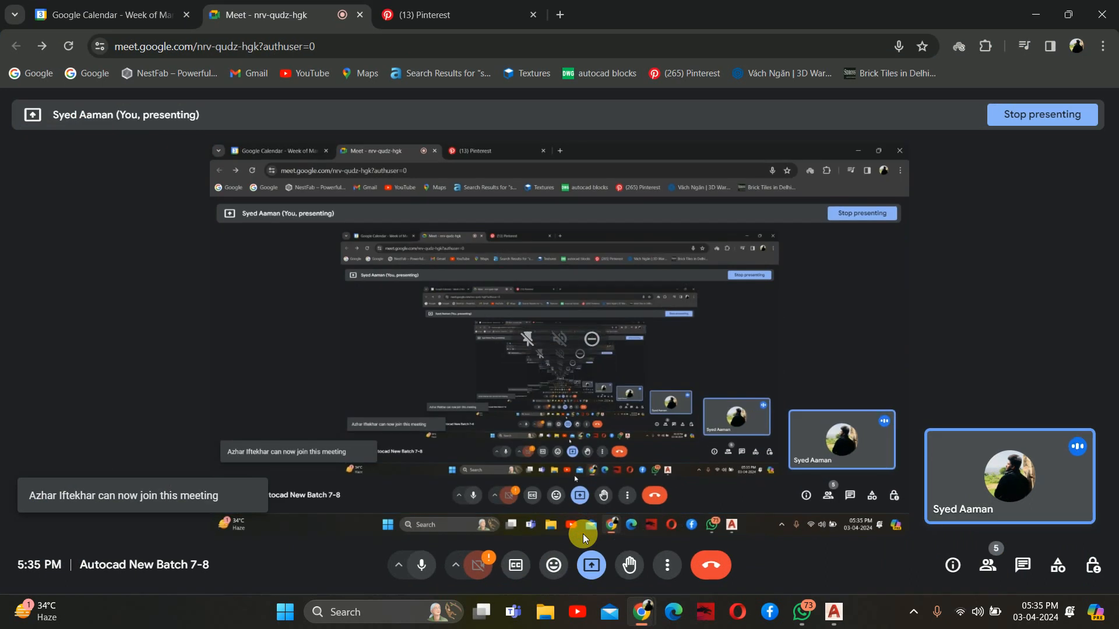
pyautogui.click(460, 13)
pyautogui.scroll(-6, 481, 293)
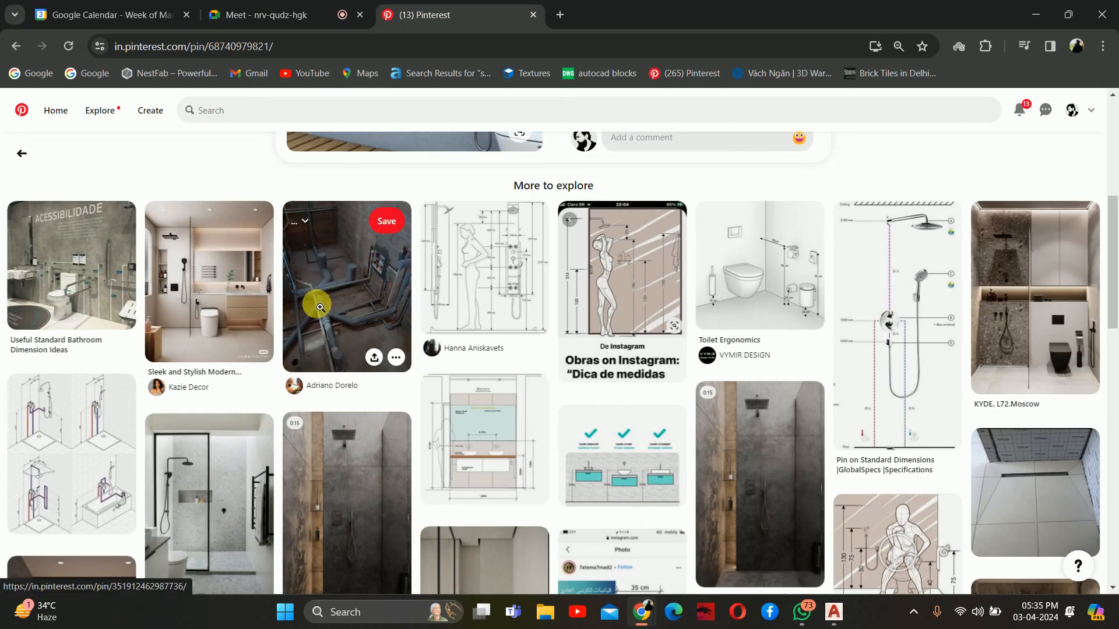
pyautogui.scroll(-4, 325, 419)
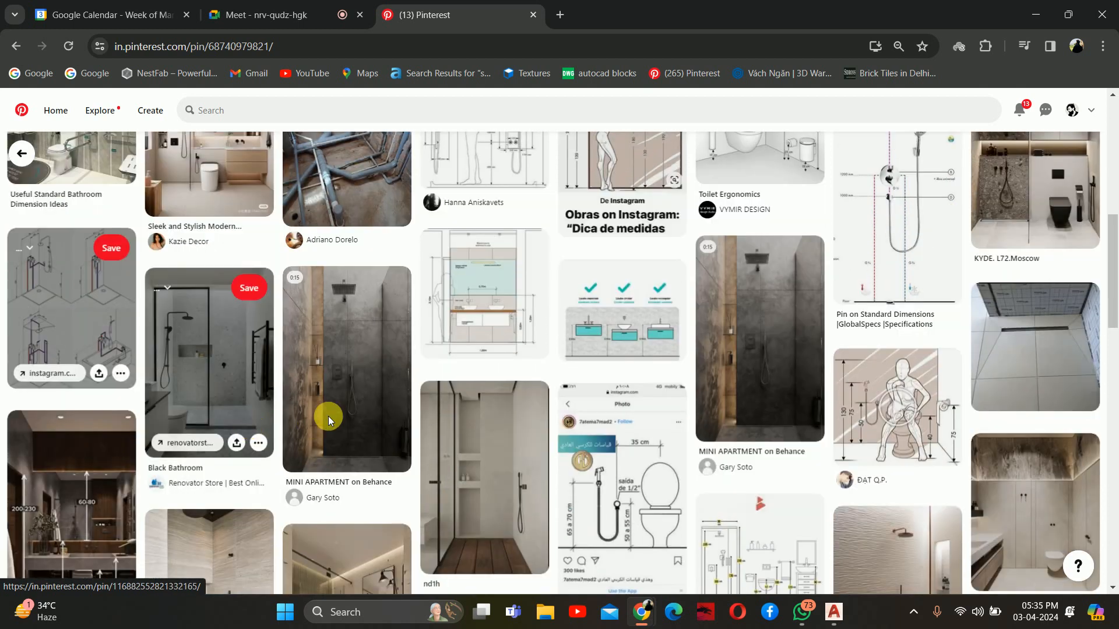
pyautogui.click(325, 387)
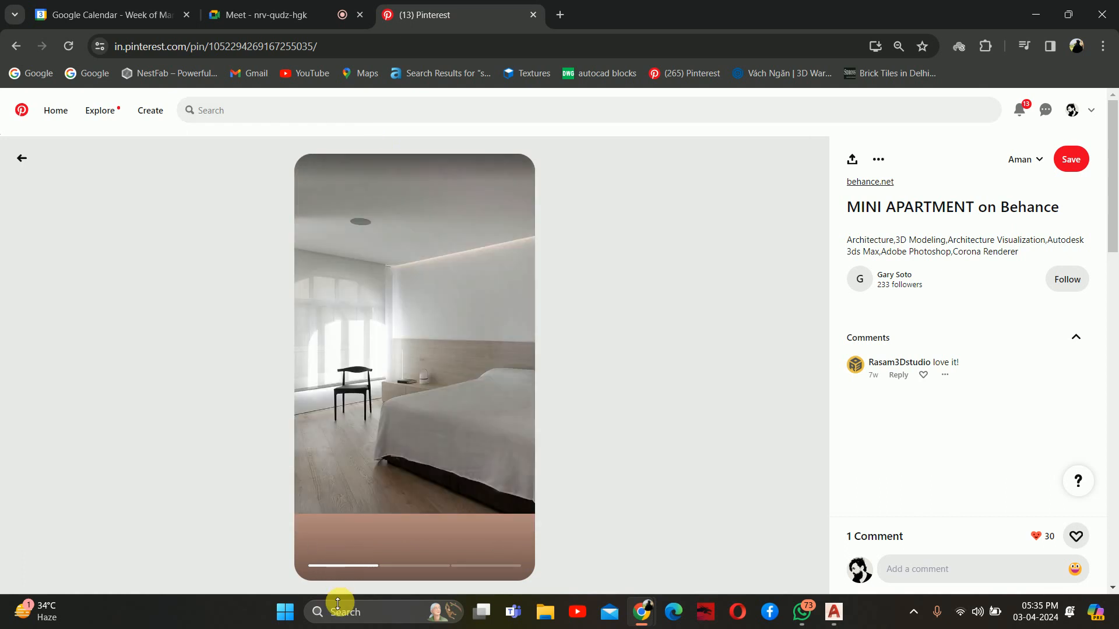
# Browse the related bathroom pins, viewing "Shower Design", "Bathroom Remodel Ideas" and "Private house - Vyshgorod"
pyautogui.scroll(-5, 346, 570)
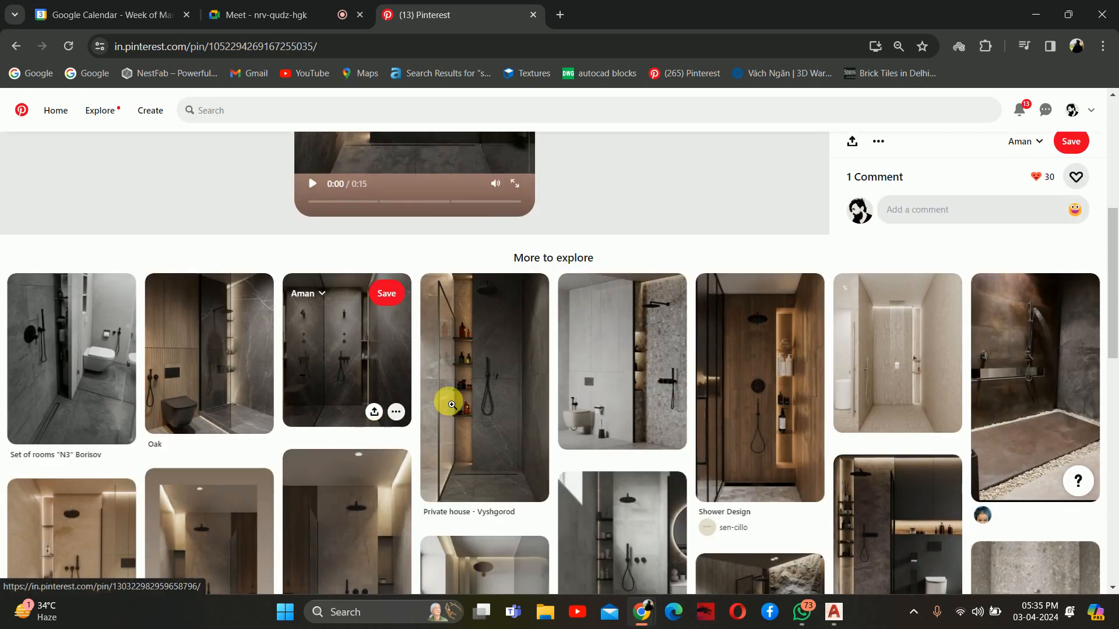
pyautogui.click(753, 376)
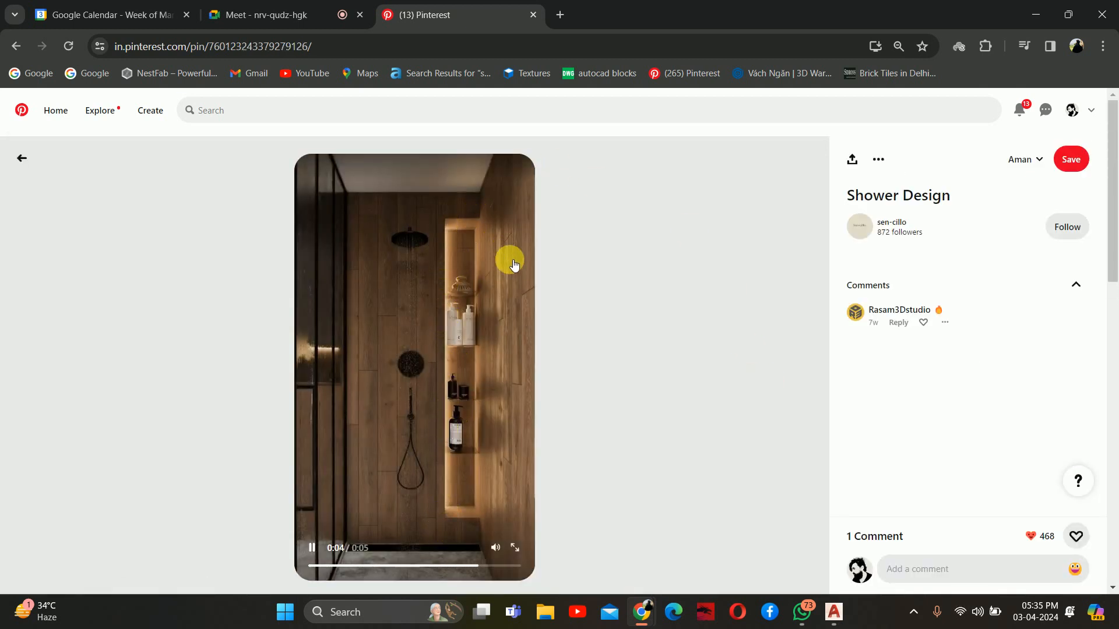
pyautogui.scroll(-6, 454, 333)
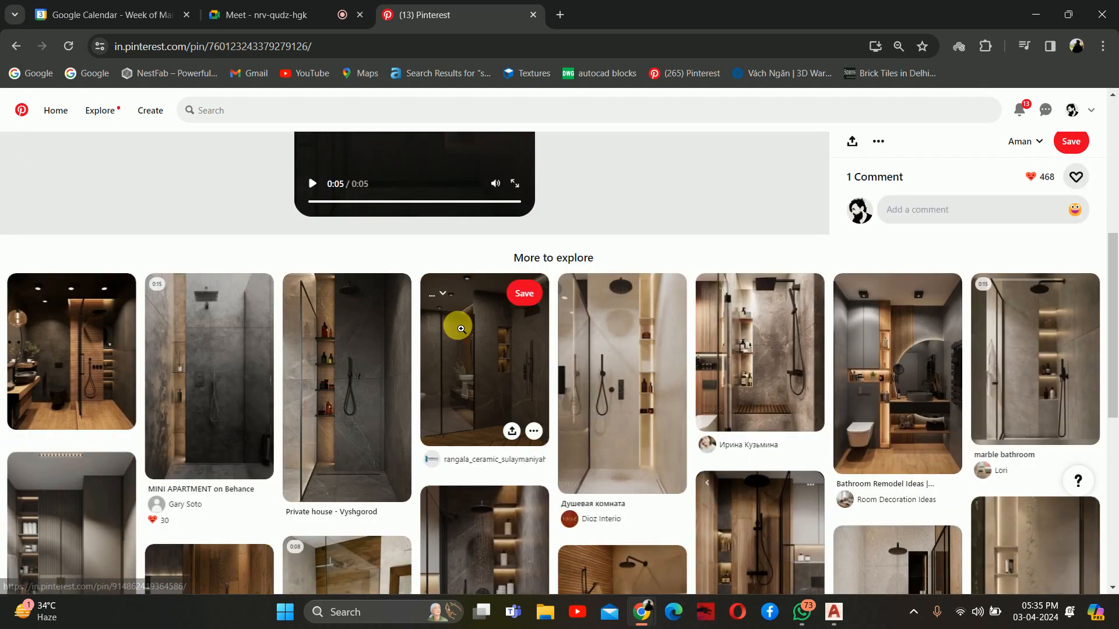
pyautogui.click(897, 383)
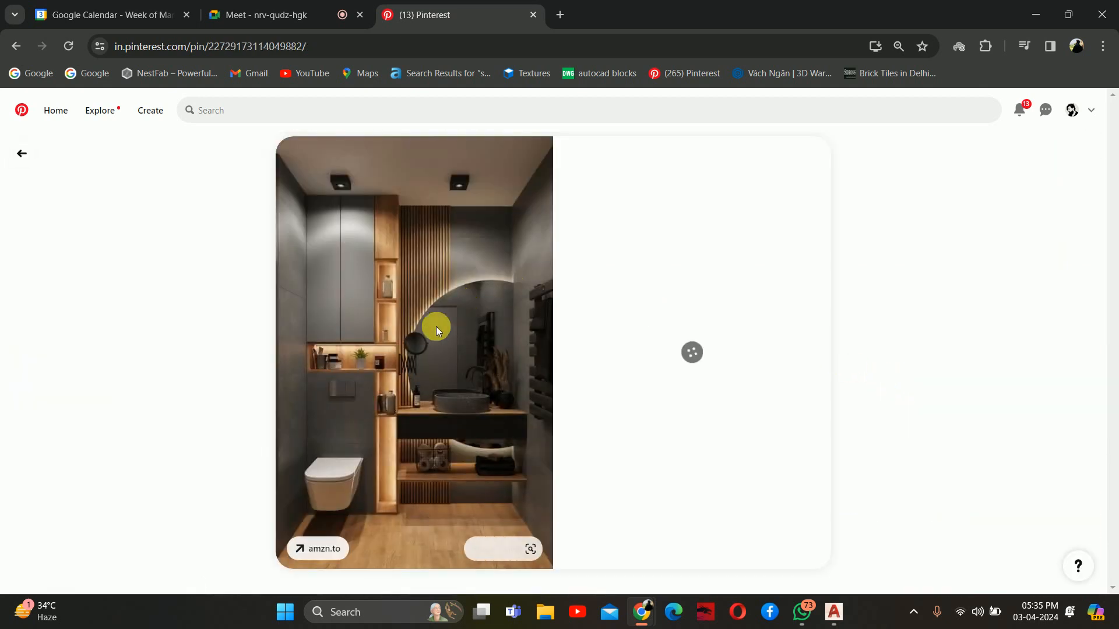
pyautogui.scroll(-5, 375, 389)
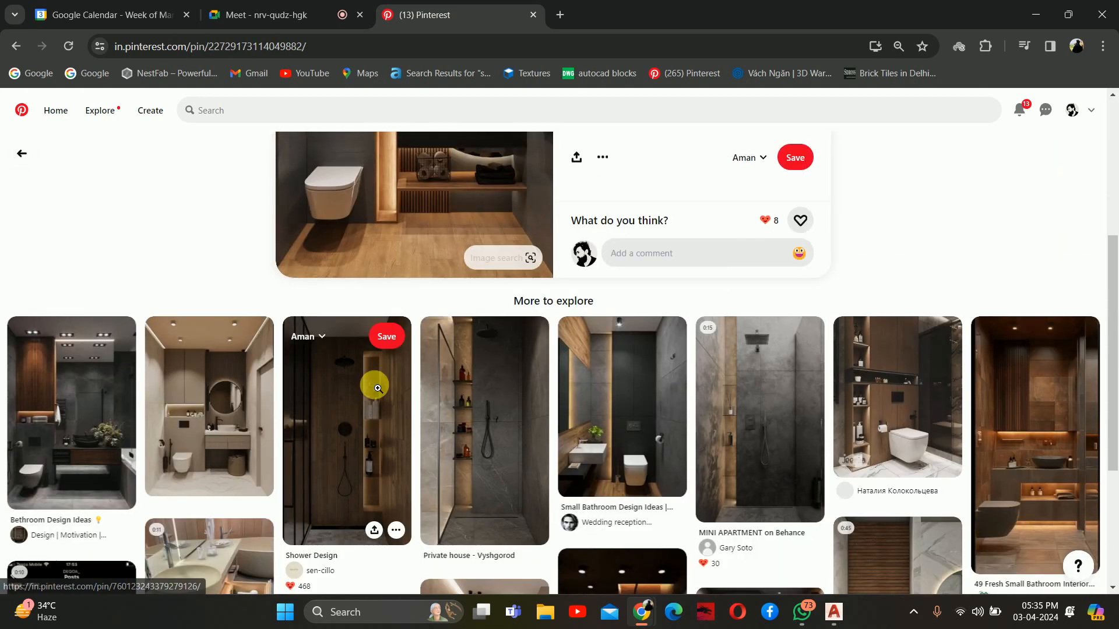
pyautogui.click(477, 423)
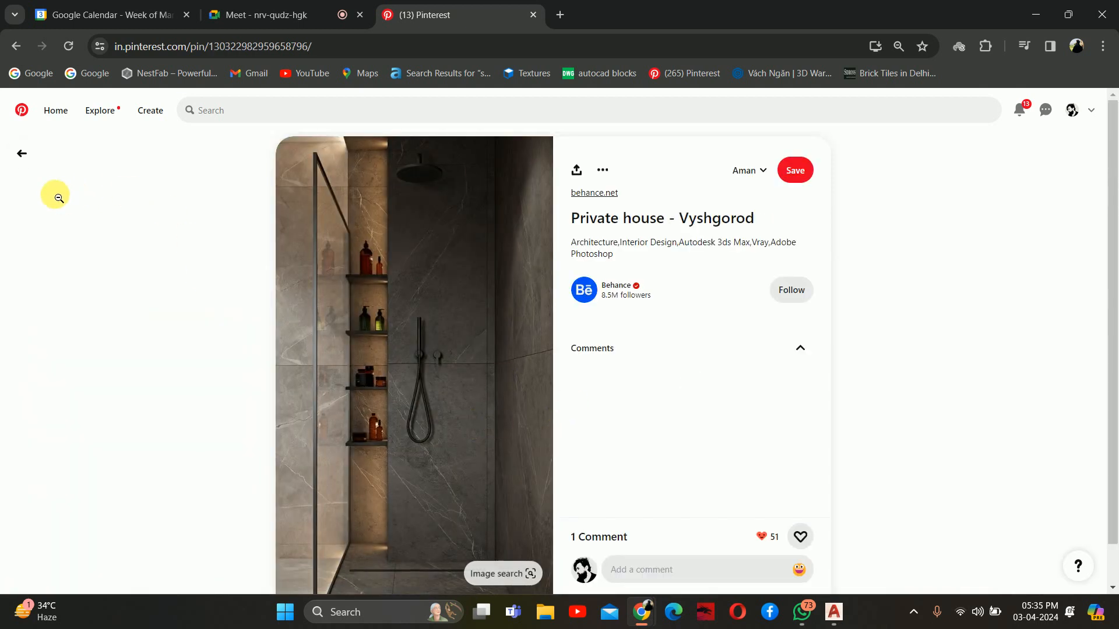
# Go back to the previous pin, view the related "Small Bathroom Design Ideas" pin, and switch to the AutoCAD drawing
pyautogui.click(21, 153)
pyautogui.scroll(-6, 474, 375)
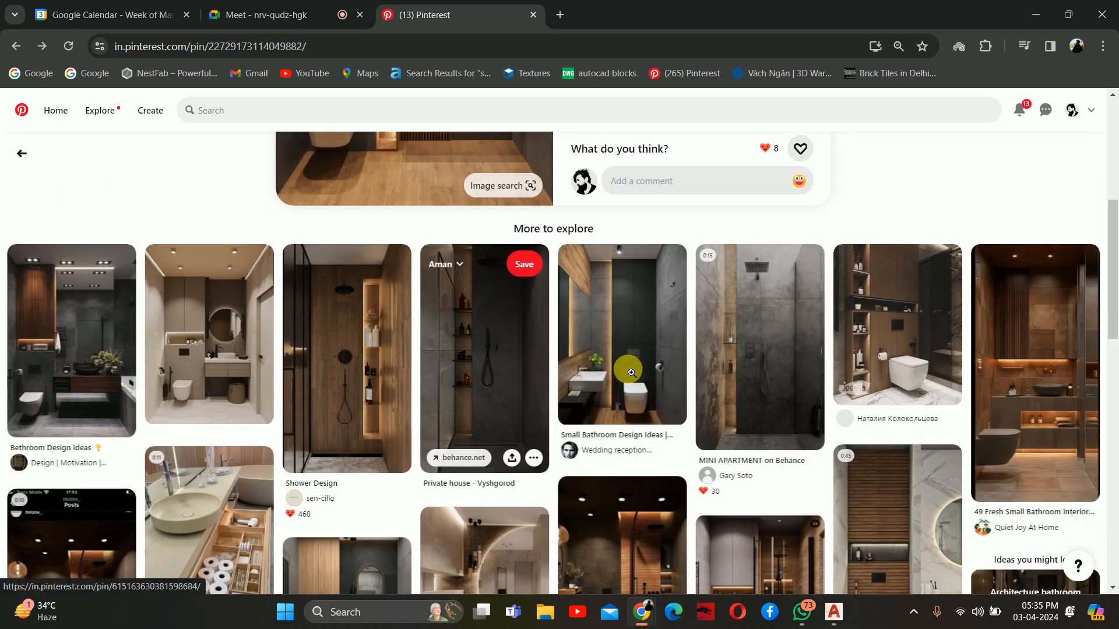
pyautogui.click(629, 370)
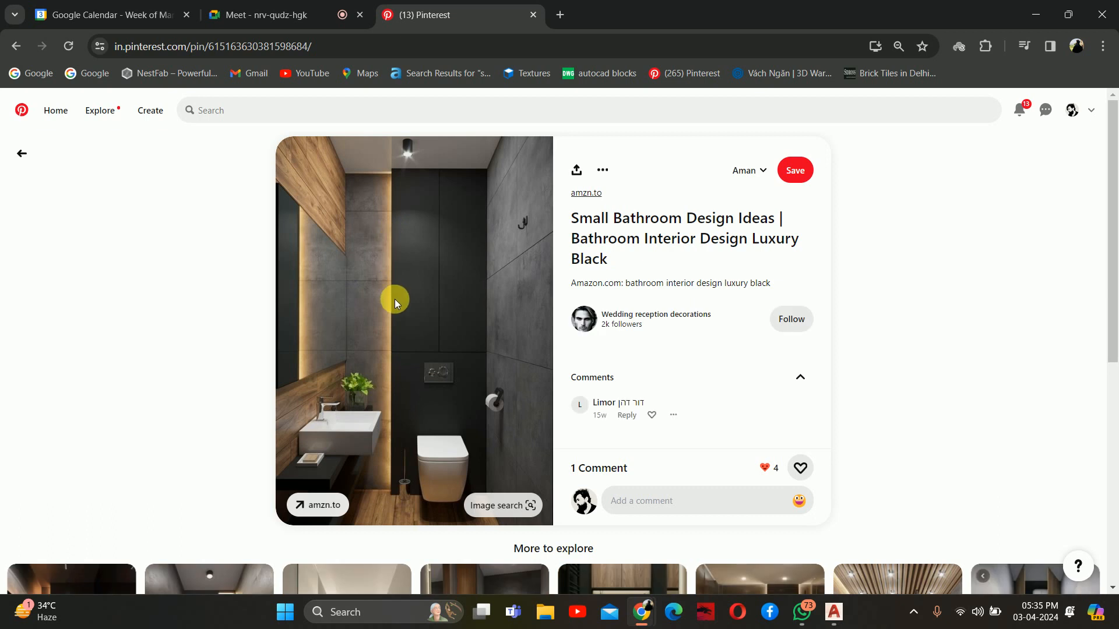
pyautogui.click(1035, 14)
# Draw a 1.5" by 1.5" square outline in the plan at the corner of the projecting toilet wall, on the basin side
pyautogui.scroll(8, 547, 349)
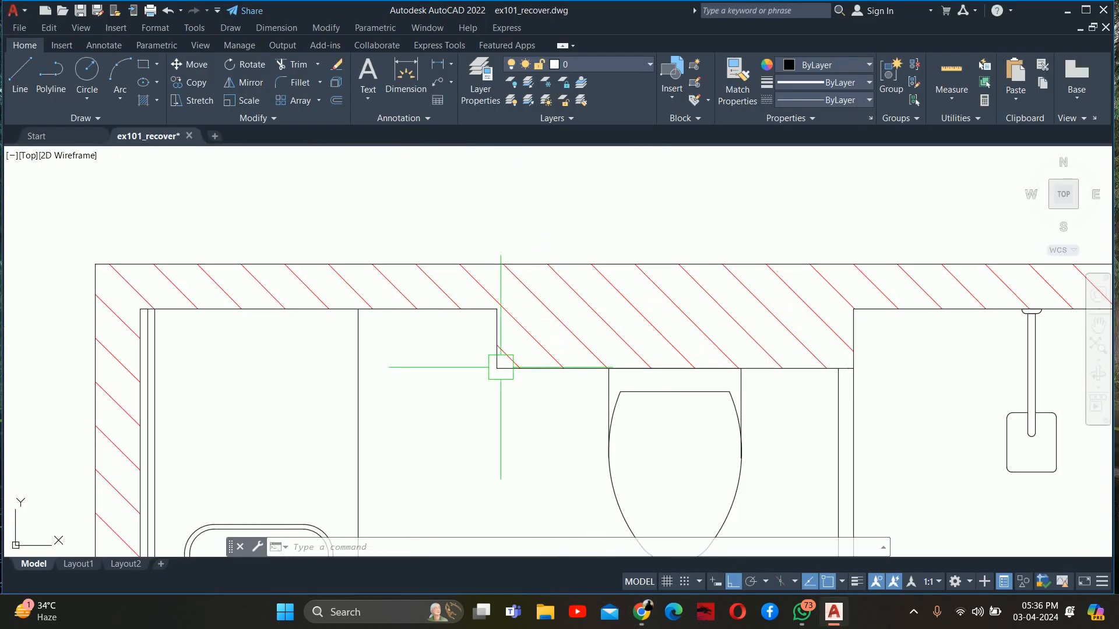
pyautogui.press('Escape')
pyautogui.press('Escape')
pyautogui.press('Escape')
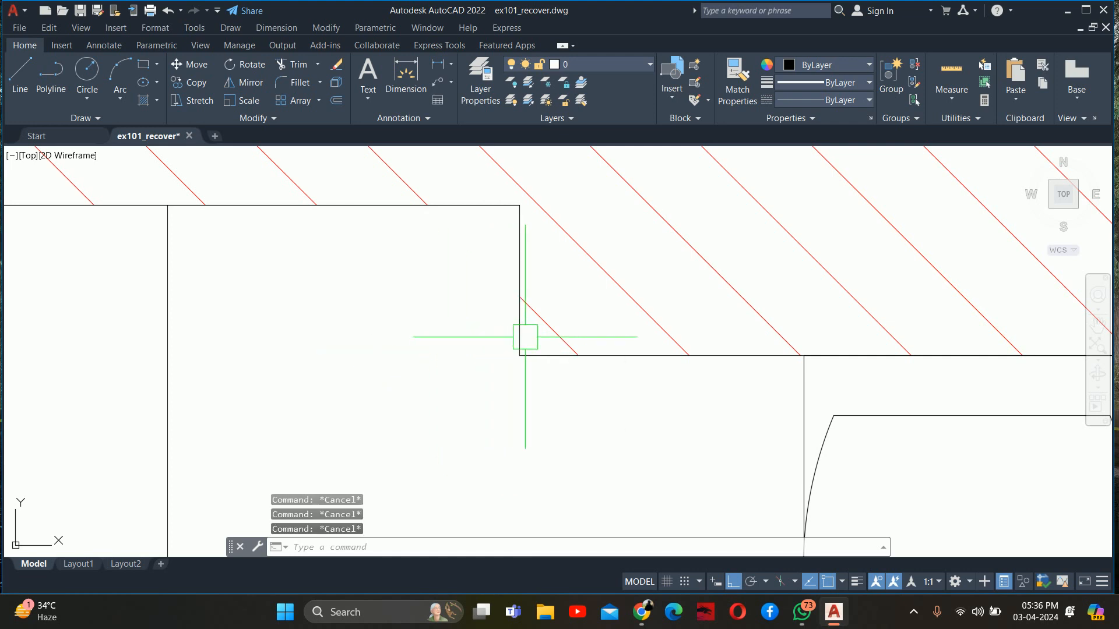
pyautogui.write('l')
pyautogui.press('Return')
pyautogui.click(520, 355)
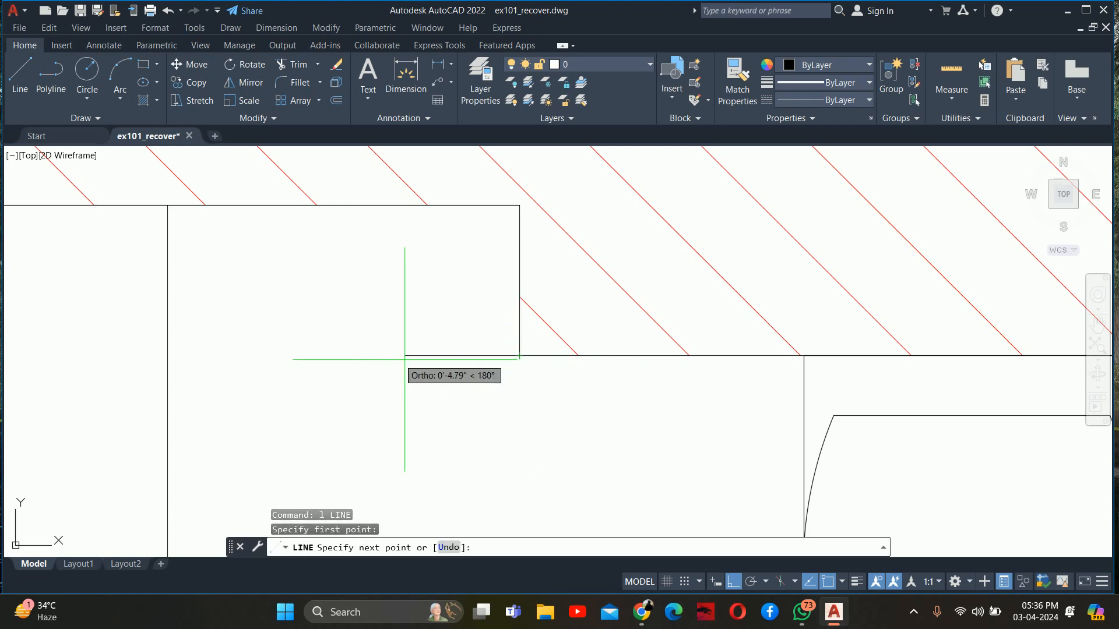
pyautogui.write('1.5')
pyautogui.press('Return')
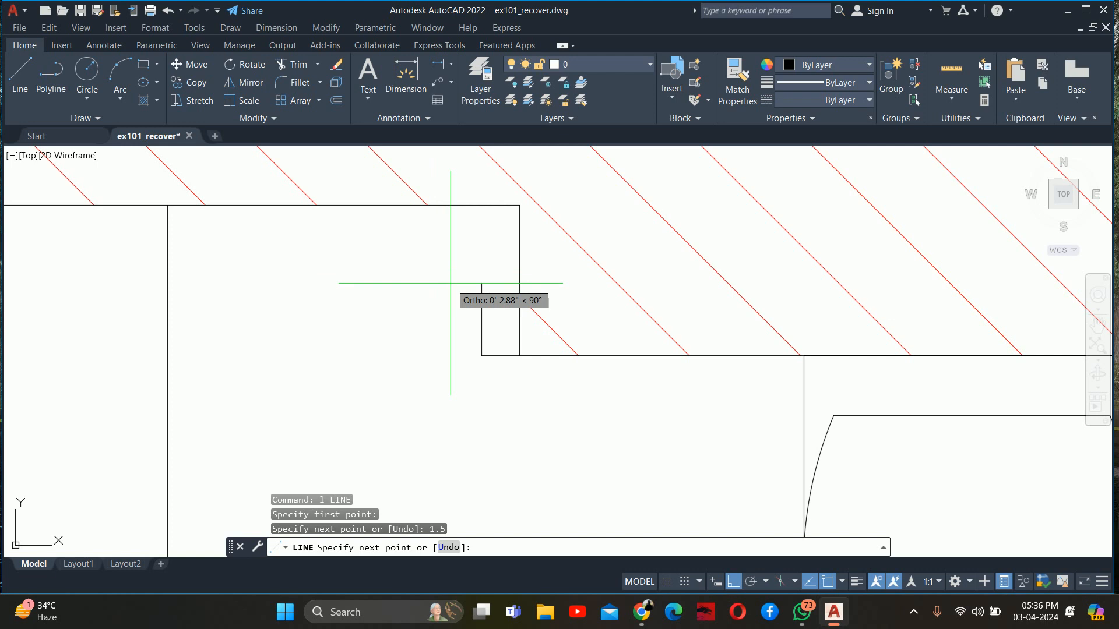
pyautogui.press('Return')
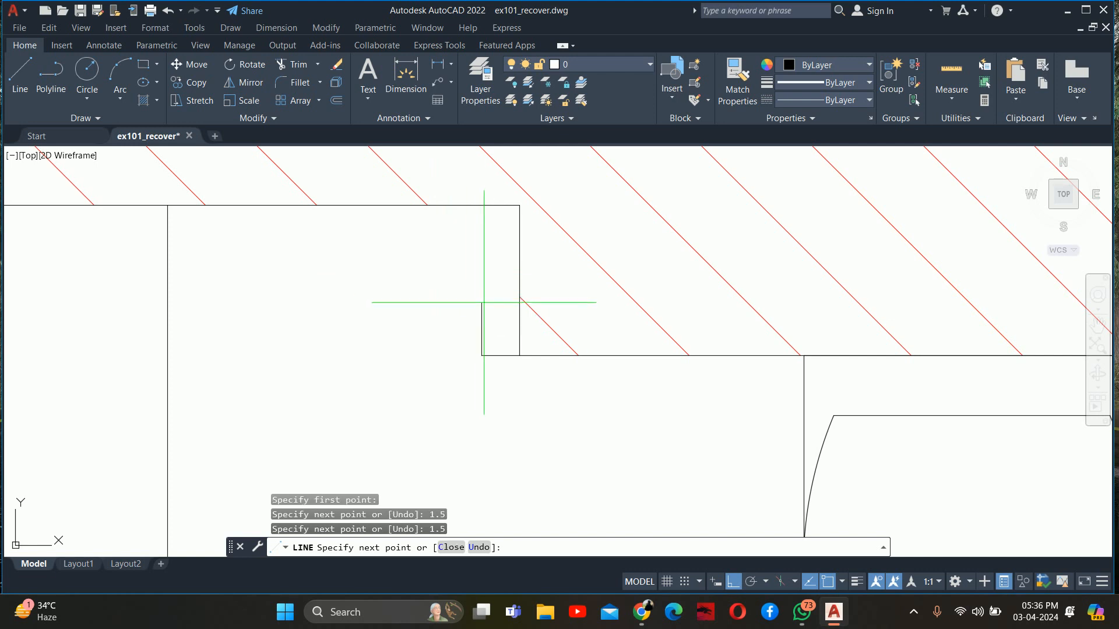
pyautogui.click(520, 318)
pyautogui.press('Escape')
pyautogui.press('Escape')
# Hatch the small square at the toilet wall corner and match its hatch to the red wall hatch
pyautogui.scroll(2, 503, 297)
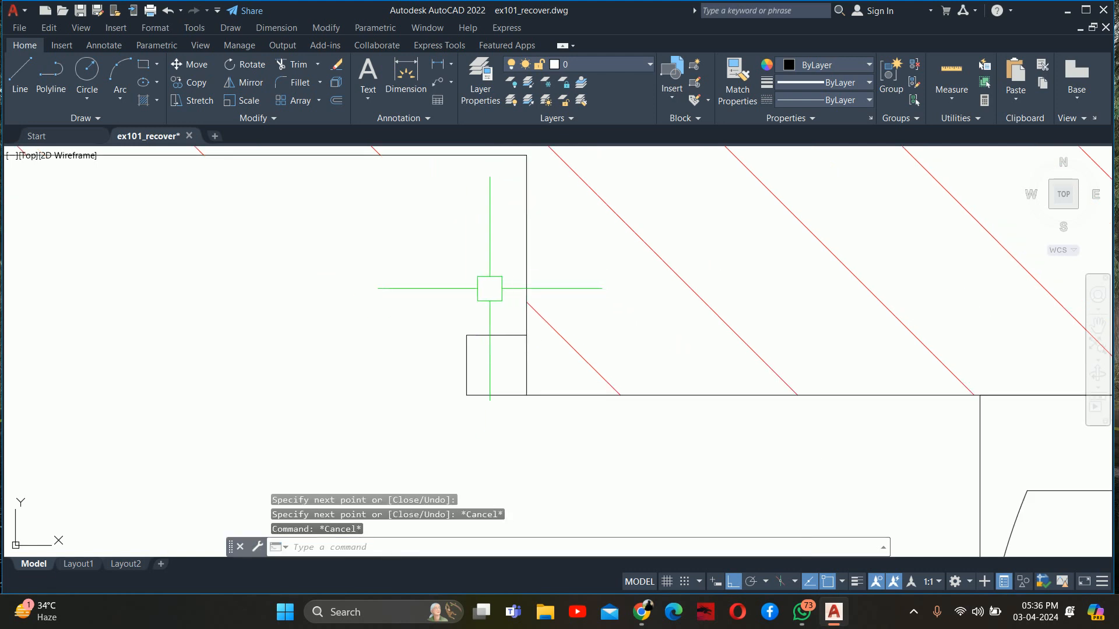
pyautogui.write('h')
pyautogui.press('Return')
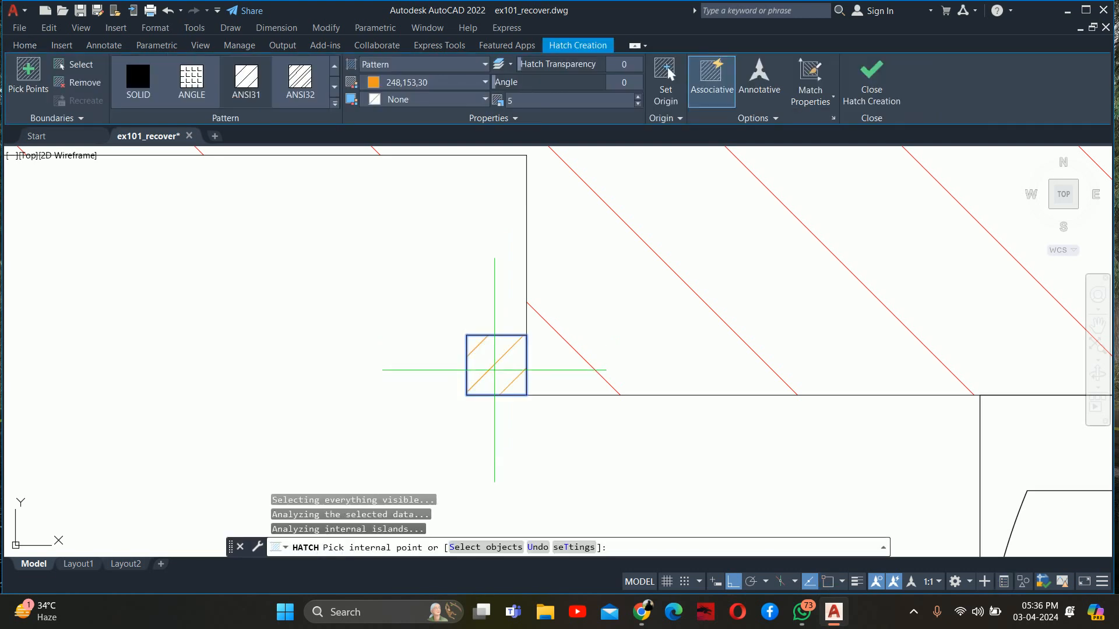
pyautogui.press('Return')
pyautogui.write('ma')
pyautogui.press('Return')
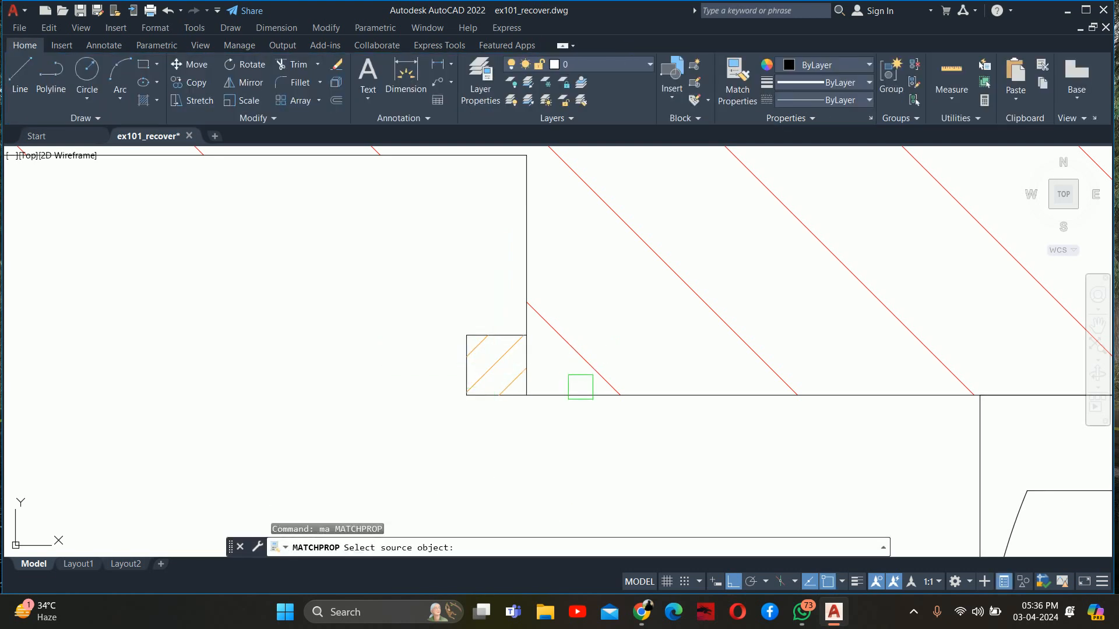
pyautogui.click(581, 371)
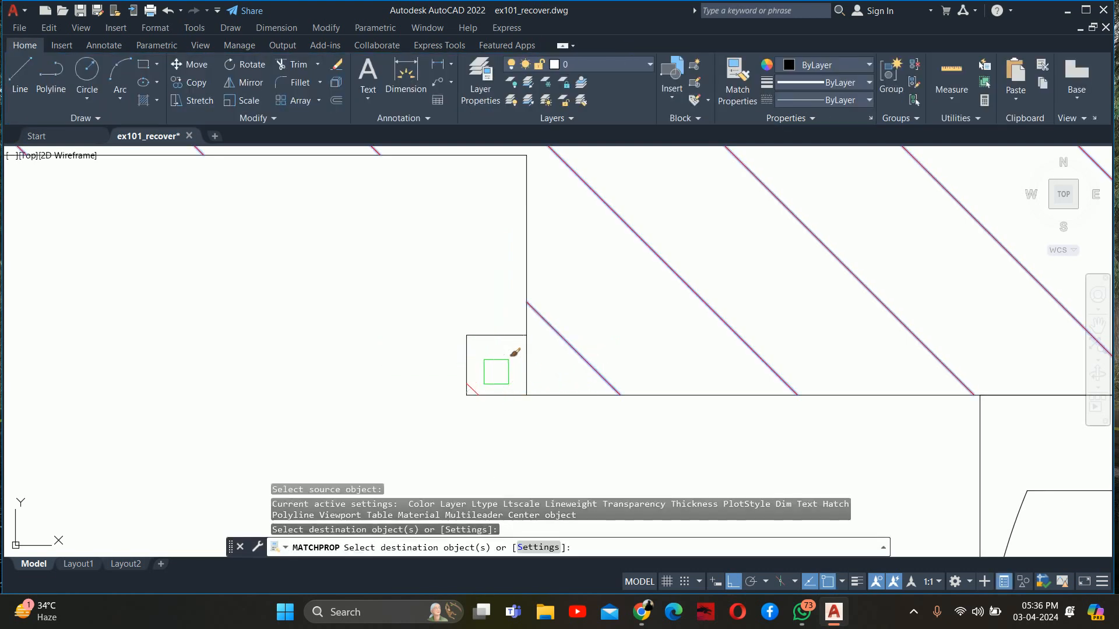
pyautogui.press('Escape')
pyautogui.press('Escape')
pyautogui.press('Escape')
# Examine the small hatched square against the toilet wall in the plan, and the section above it
pyautogui.scroll(-5, 495, 373)
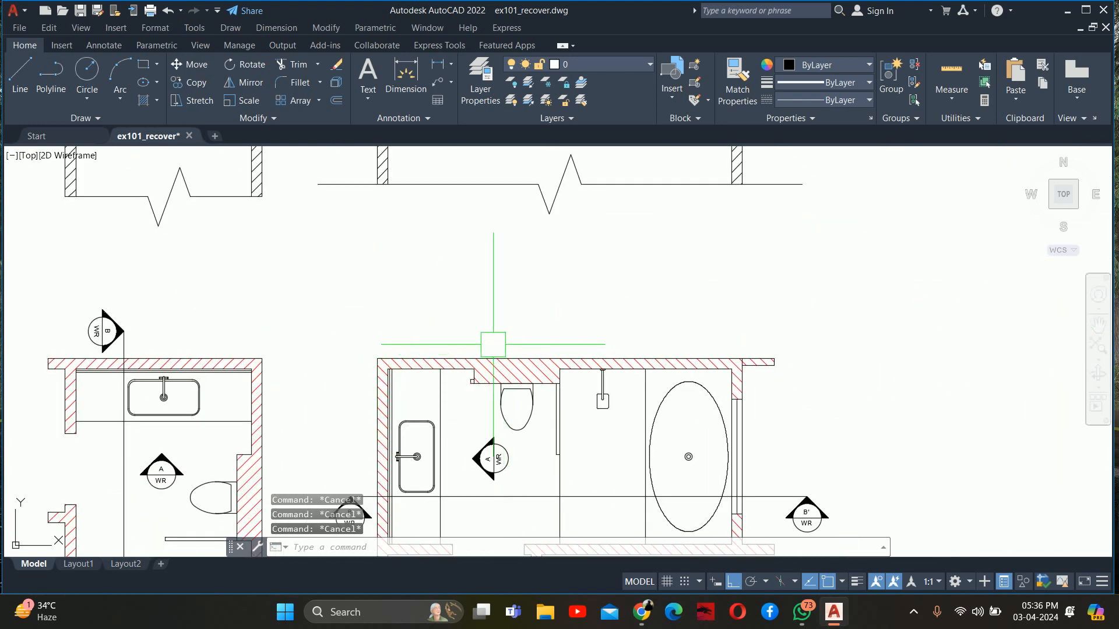
pyautogui.scroll(5, 461, 361)
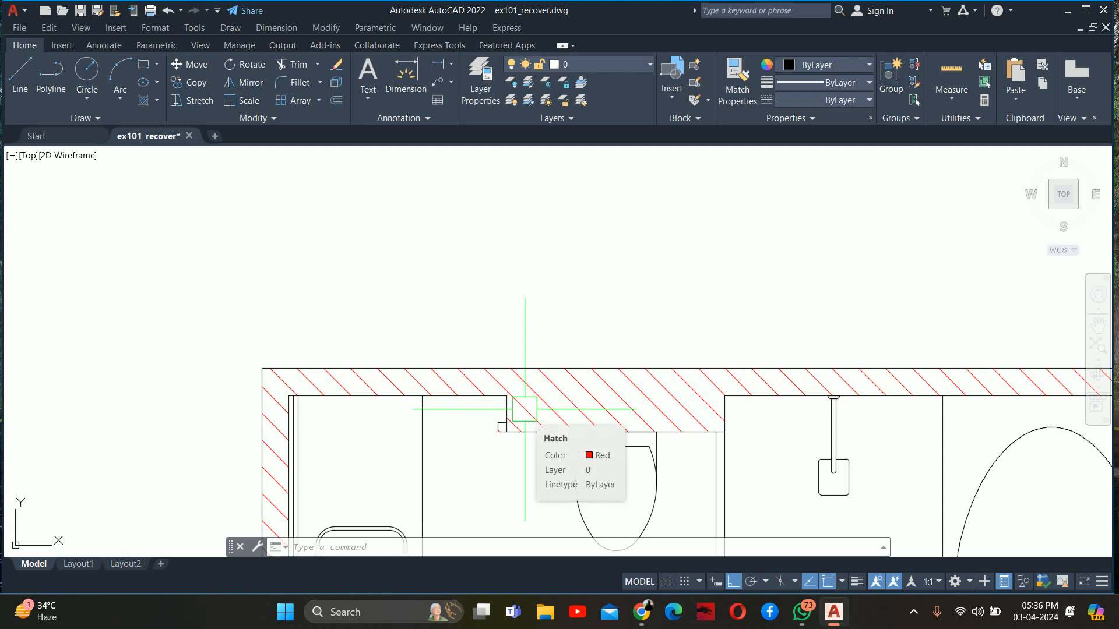
pyautogui.scroll(2, 504, 437)
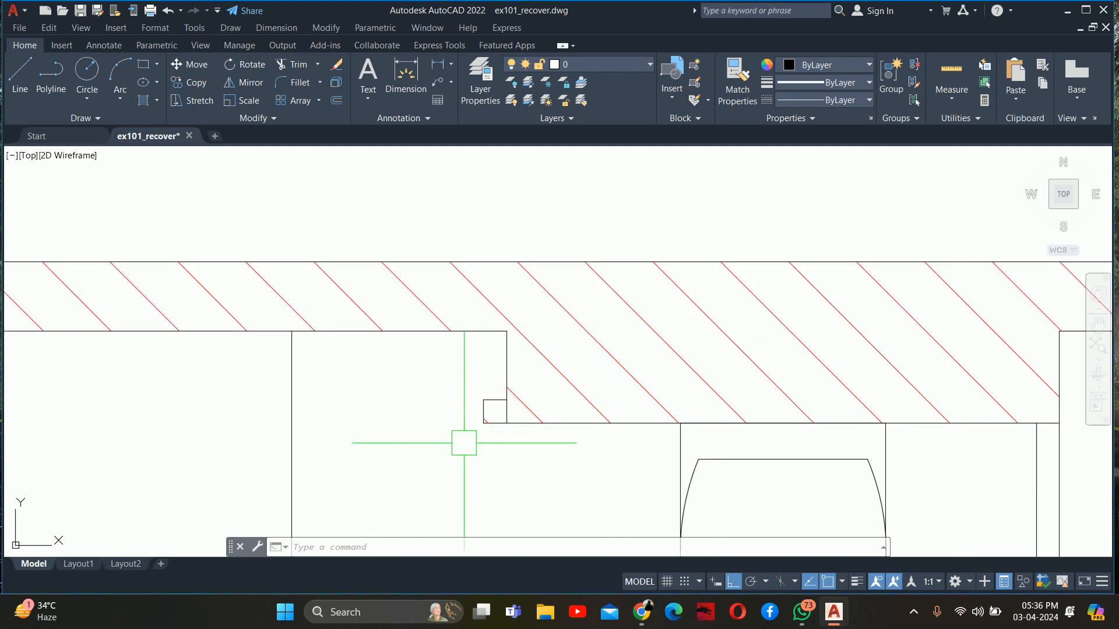
pyautogui.scroll(-3, 469, 438)
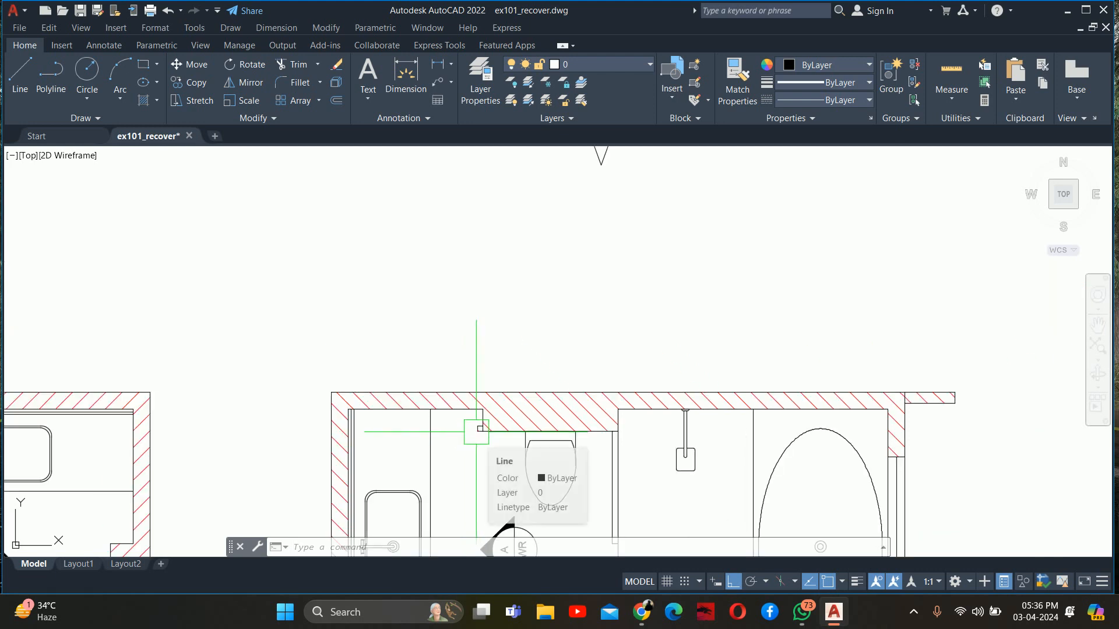
pyautogui.scroll(2, 669, 425)
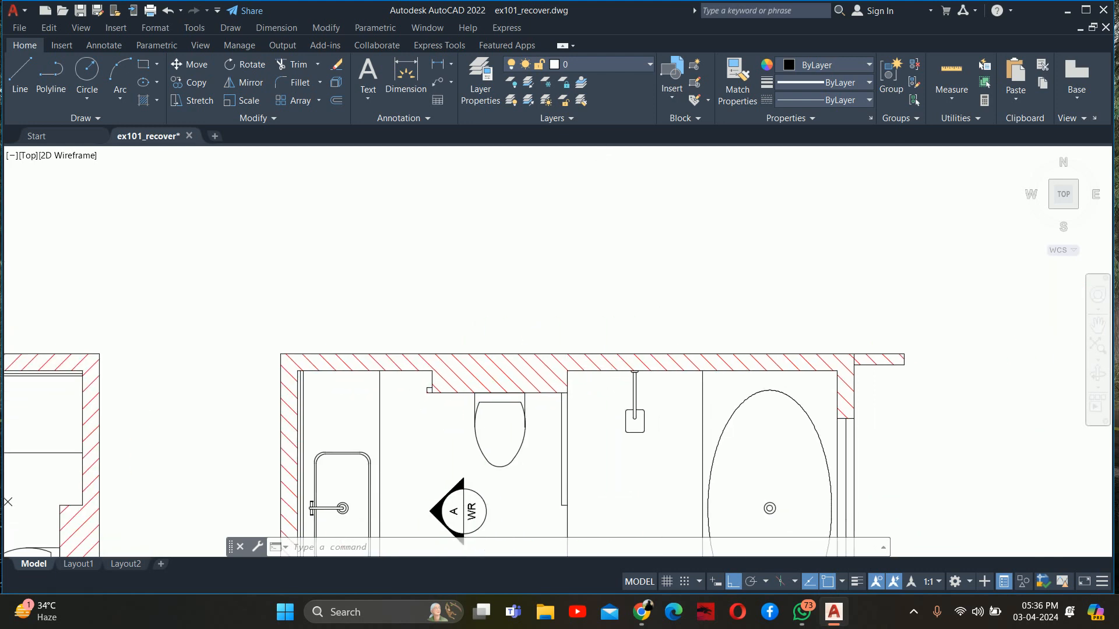
pyautogui.scroll(-6, 601, 382)
pyautogui.scroll(3, 582, 319)
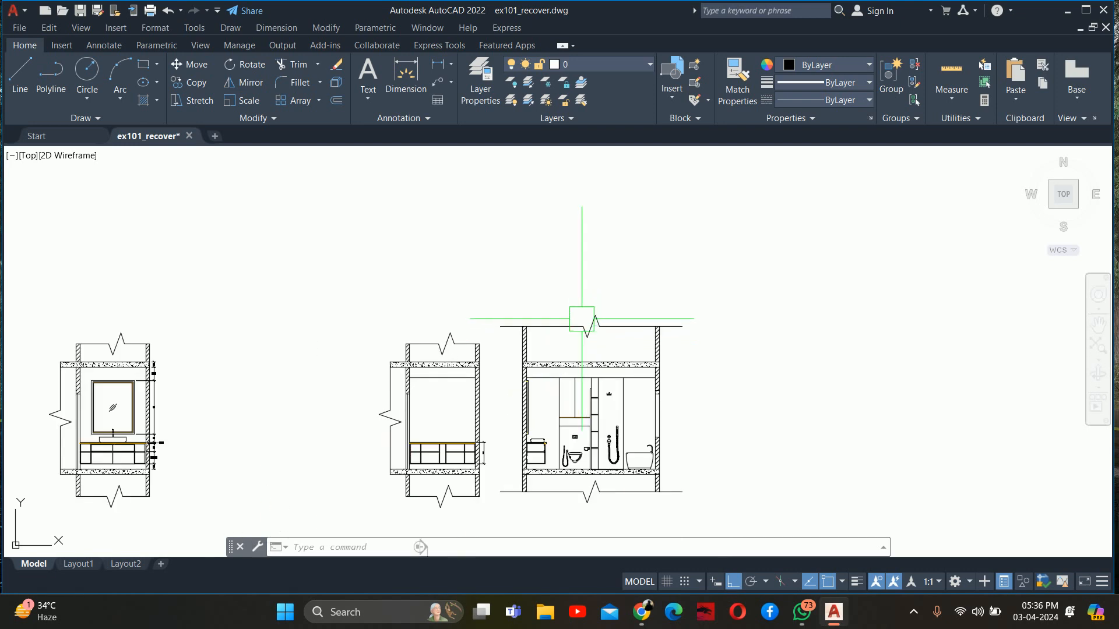
# Delete the orange dashed light line inside the uppermost shelf of the narrow unit beside the shower
pyautogui.scroll(5, 572, 398)
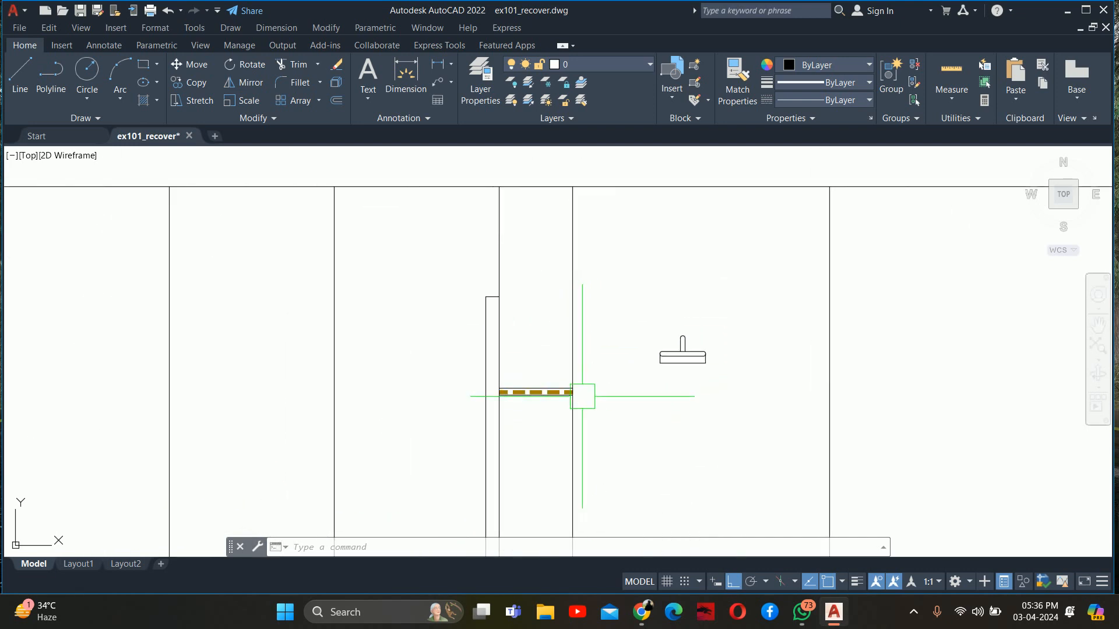
pyautogui.scroll(2, 532, 378)
pyautogui.click(502, 397)
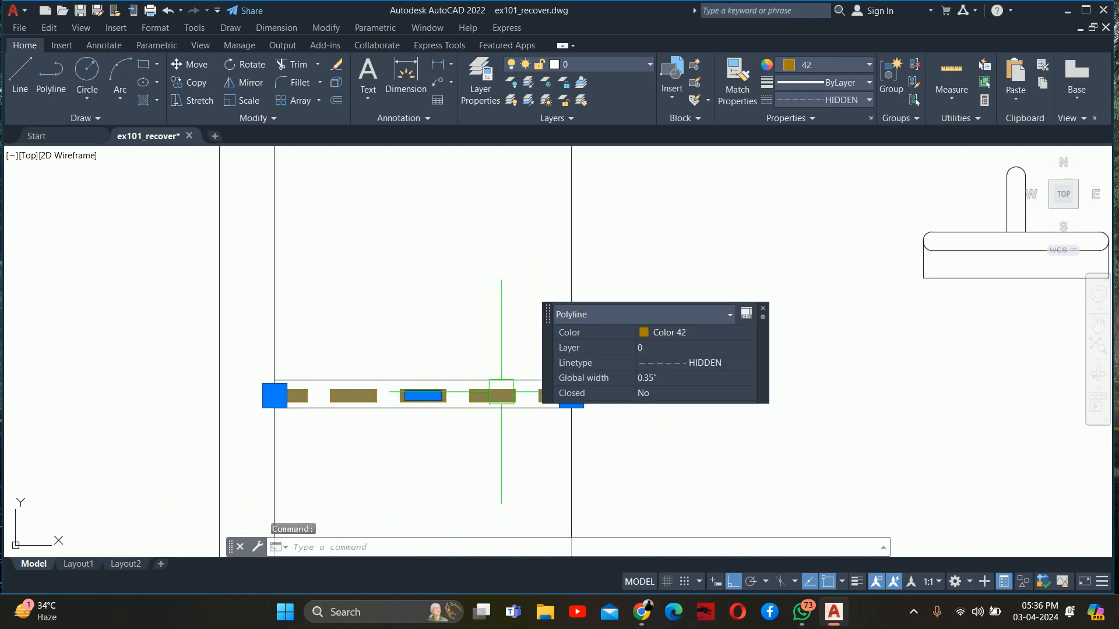
pyautogui.press('Escape')
pyautogui.press('Escape')
pyautogui.press('Escape')
pyautogui.scroll(-5, 502, 402)
pyautogui.scroll(3, 516, 349)
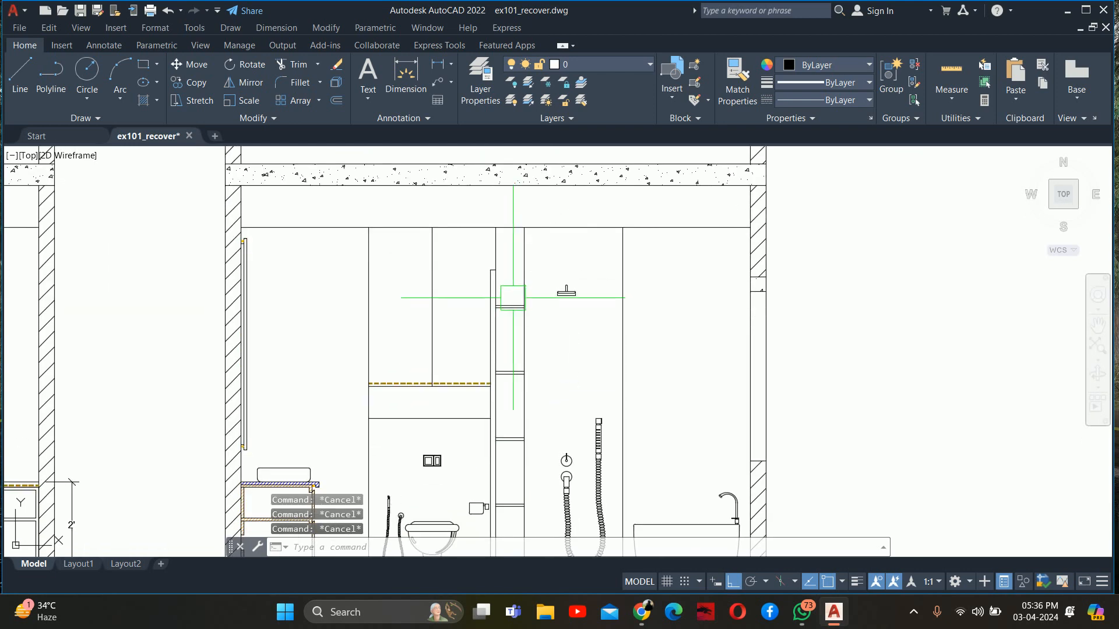
# Draw a vertical polyline along the shelf unit's edge facing the toilet, from the ceiling line to the floor line
pyautogui.write('pl')
pyautogui.press('Return')
pyautogui.scroll(2, 502, 234)
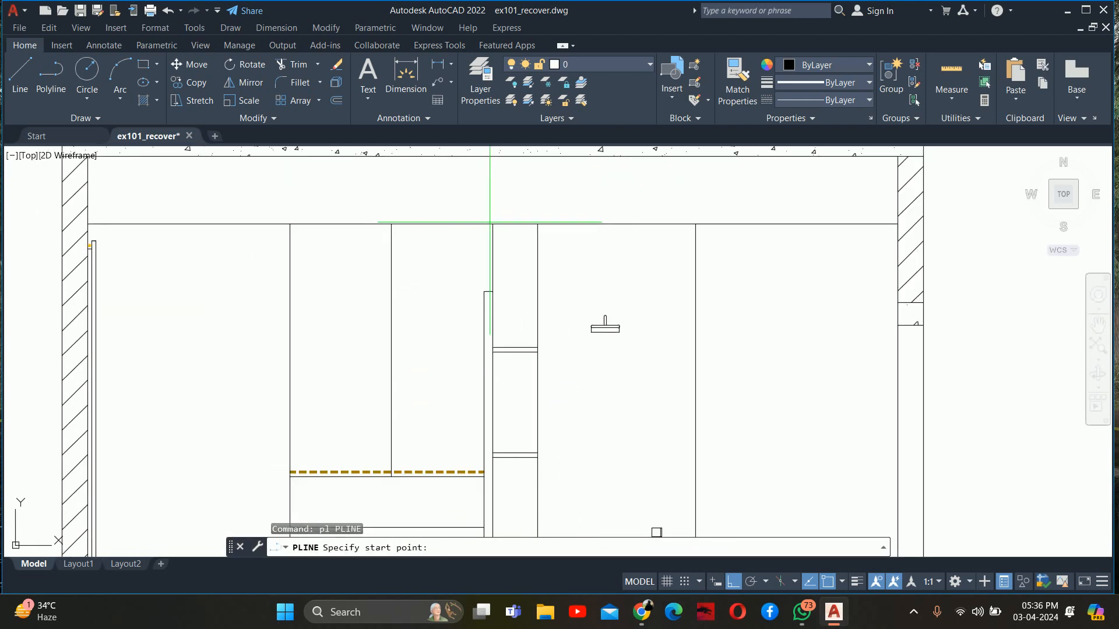
pyautogui.click(490, 222)
pyautogui.scroll(-3, 492, 367)
pyautogui.scroll(3, 504, 220)
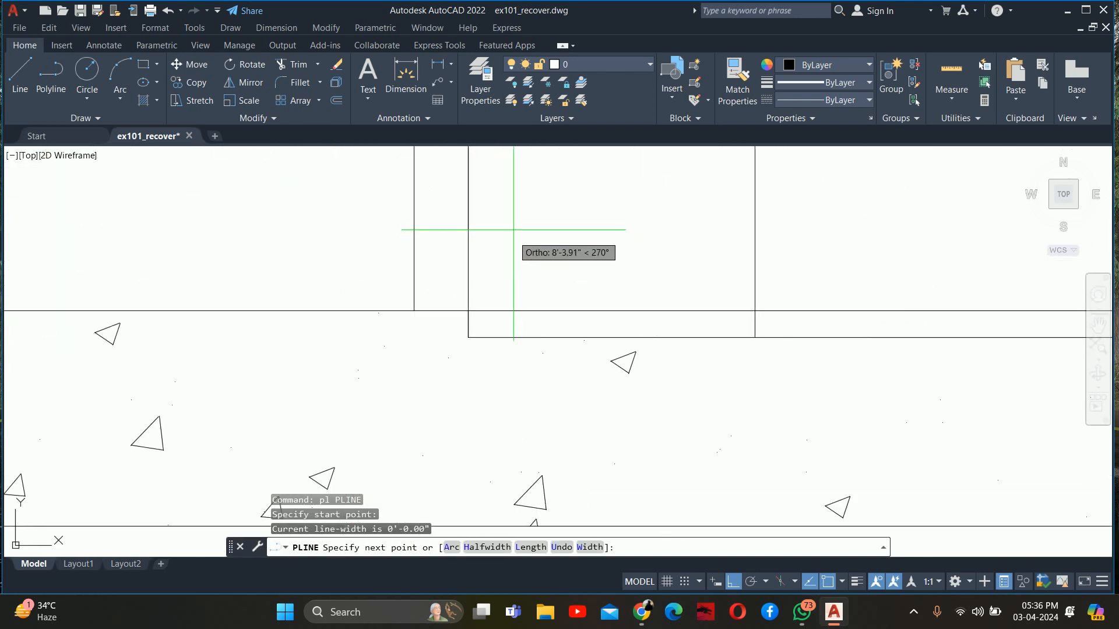
pyautogui.click(467, 311)
pyautogui.press('Escape')
pyautogui.press('Escape')
# Draw a vertical polyline up to the ceiling line along the toilet wall's edge on the vanity side
pyautogui.scroll(-5, 469, 313)
pyautogui.moveTo(426, 318); pyautogui.dragTo(582, 376, button='middle')
pyautogui.press('Return')
pyautogui.click(430, 372)
pyautogui.scroll(-4, 431, 225)
pyautogui.moveTo(431, 225); pyautogui.dragTo(451, 502, button='middle')
pyautogui.scroll(4, 410, 320)
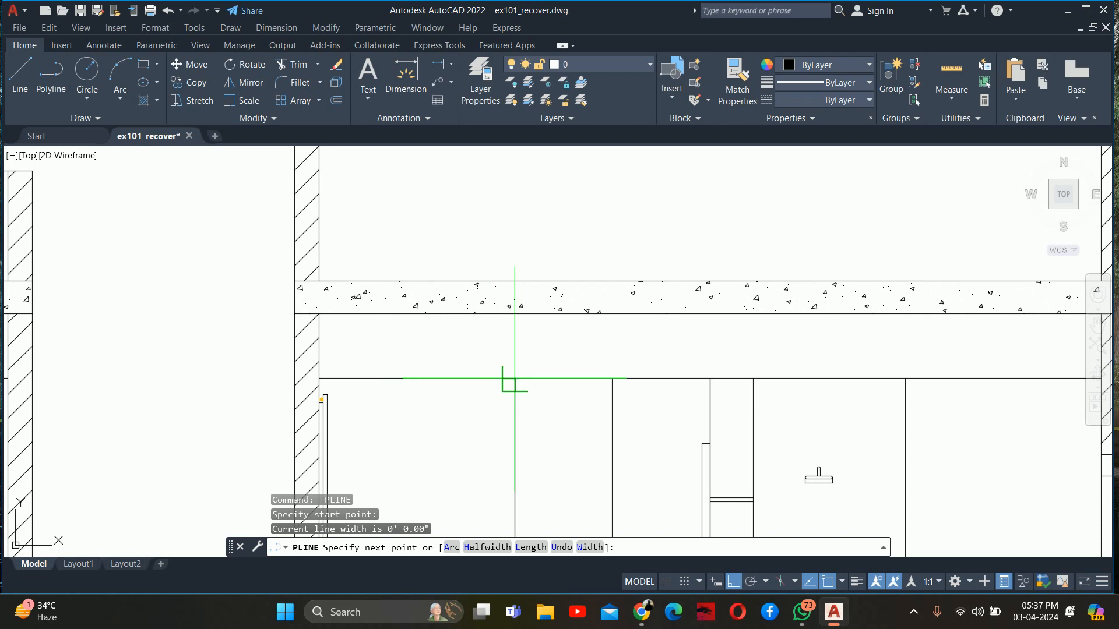
pyautogui.press('Escape')
pyautogui.press('Escape')
pyautogui.scroll(-5, 509, 382)
pyautogui.press('Escape')
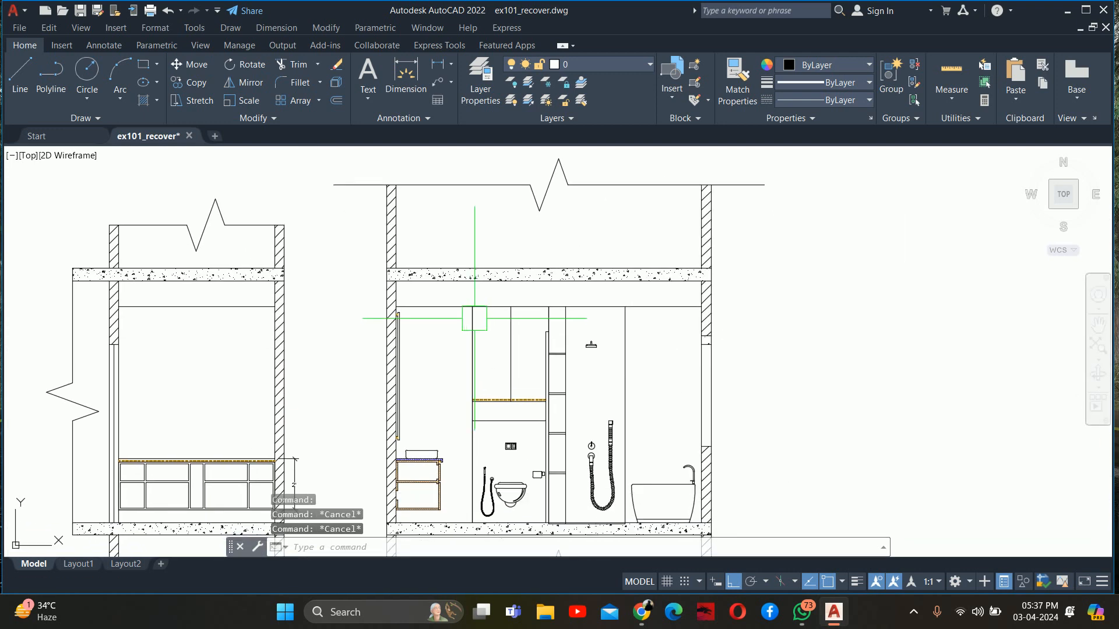
# Match the two vertical polylines on either side of the toilet area to the orange dashed light line under the cabinet
pyautogui.write('p')
pyautogui.write('m')
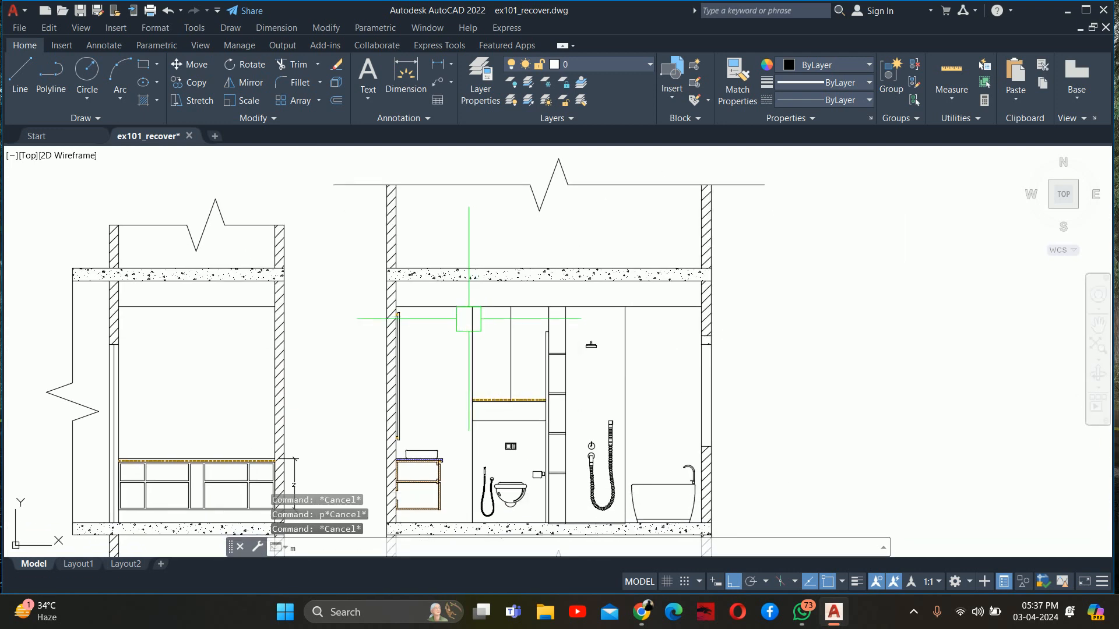
pyautogui.write('a')
pyautogui.press('Return')
pyautogui.scroll(4, 480, 381)
pyautogui.click(493, 422)
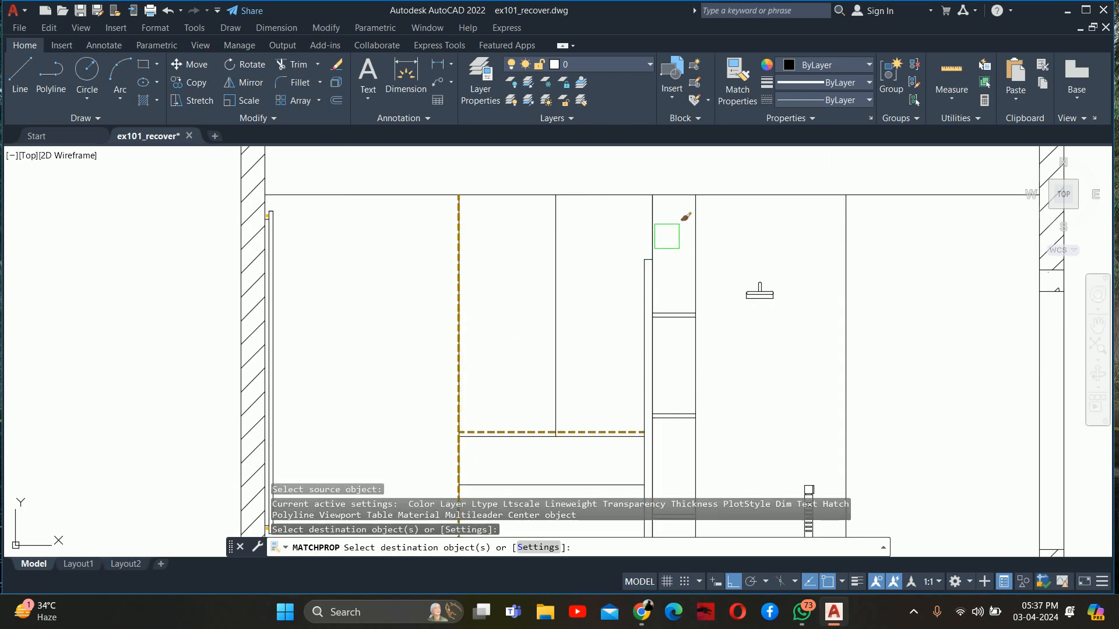
pyautogui.click(657, 233)
pyautogui.press('Escape')
pyautogui.press('Escape')
pyautogui.press('Escape')
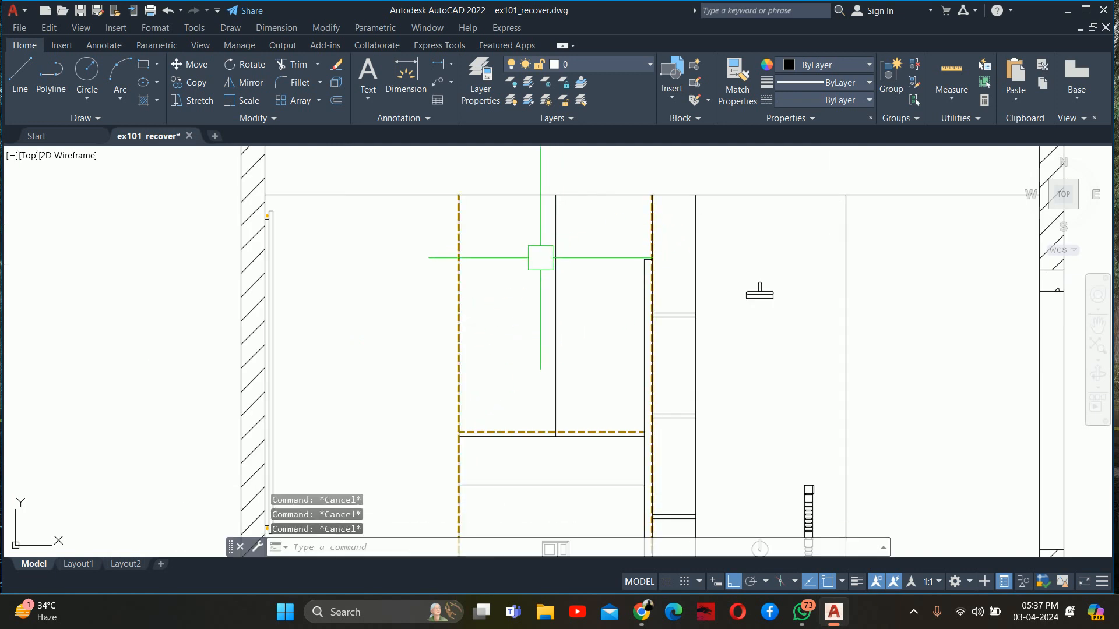
# Offset both orange dashed vertical light lines 0.75" inward, toward the toilet area
pyautogui.write('o')
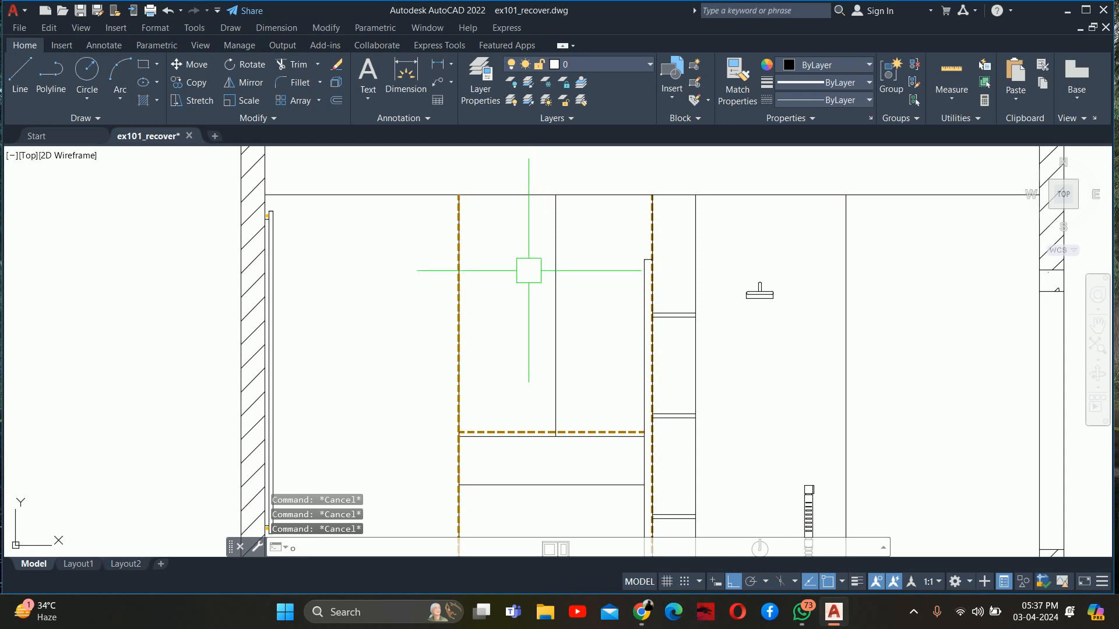
pyautogui.press('Return')
pyautogui.write('.')
pyautogui.press('Return')
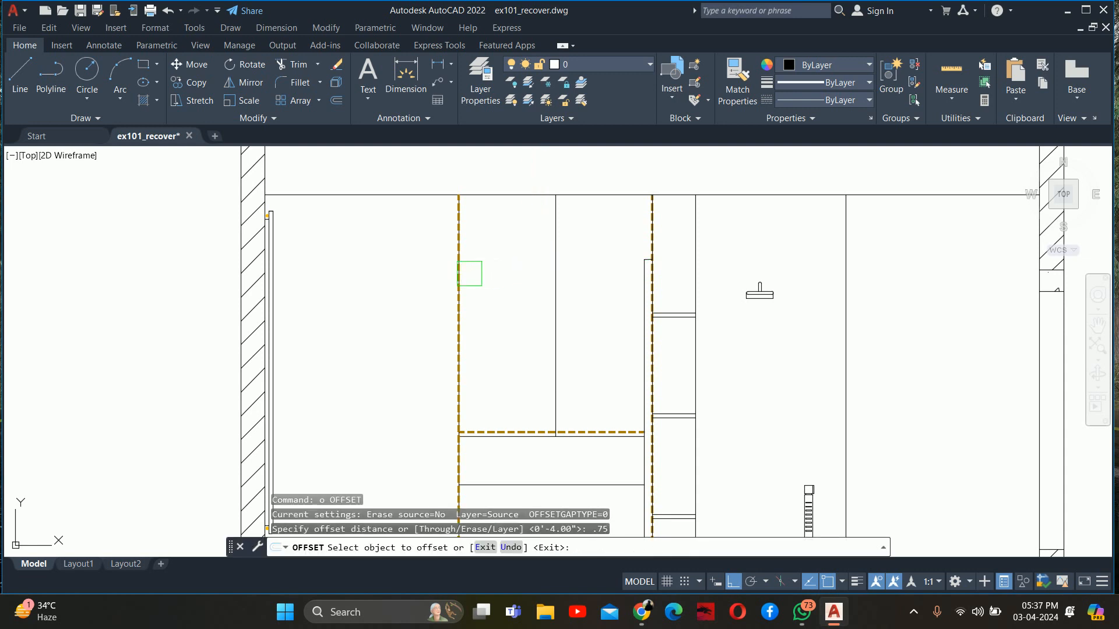
pyautogui.click(459, 270)
pyautogui.click(507, 268)
pyautogui.click(653, 228)
pyautogui.click(612, 225)
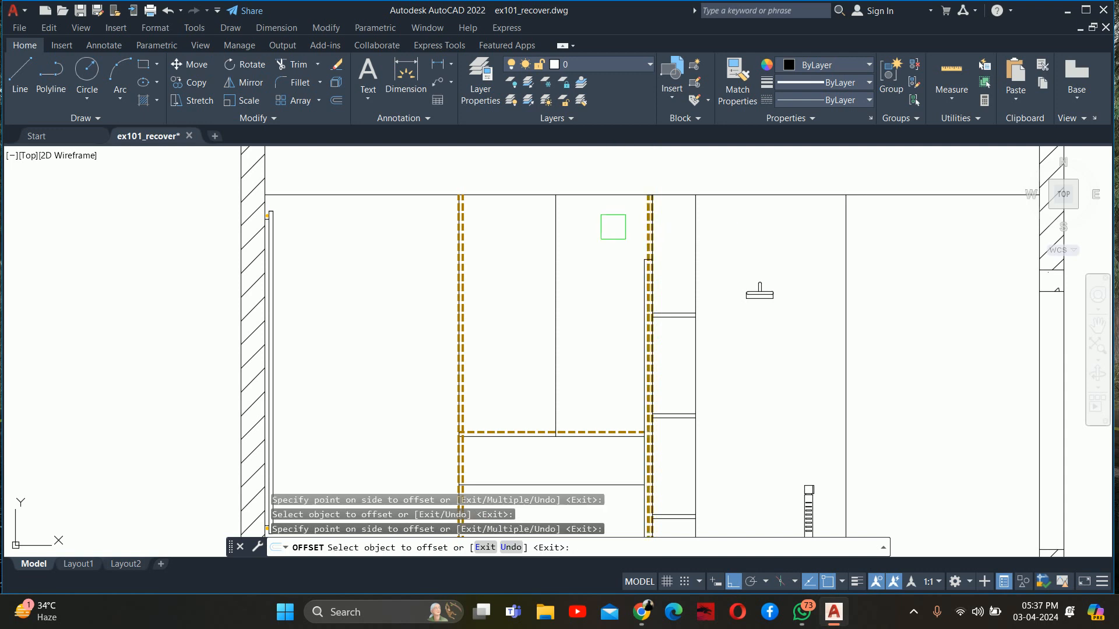
pyautogui.press('Escape')
pyautogui.press('Escape')
pyautogui.press('Escape')
# Delete the two original orange dashed lines lying on the outer edges of the toilet area, keeping the inner offset copies
pyautogui.scroll(2, 615, 242)
pyautogui.scroll(5, 362, 320)
pyautogui.click(352, 268)
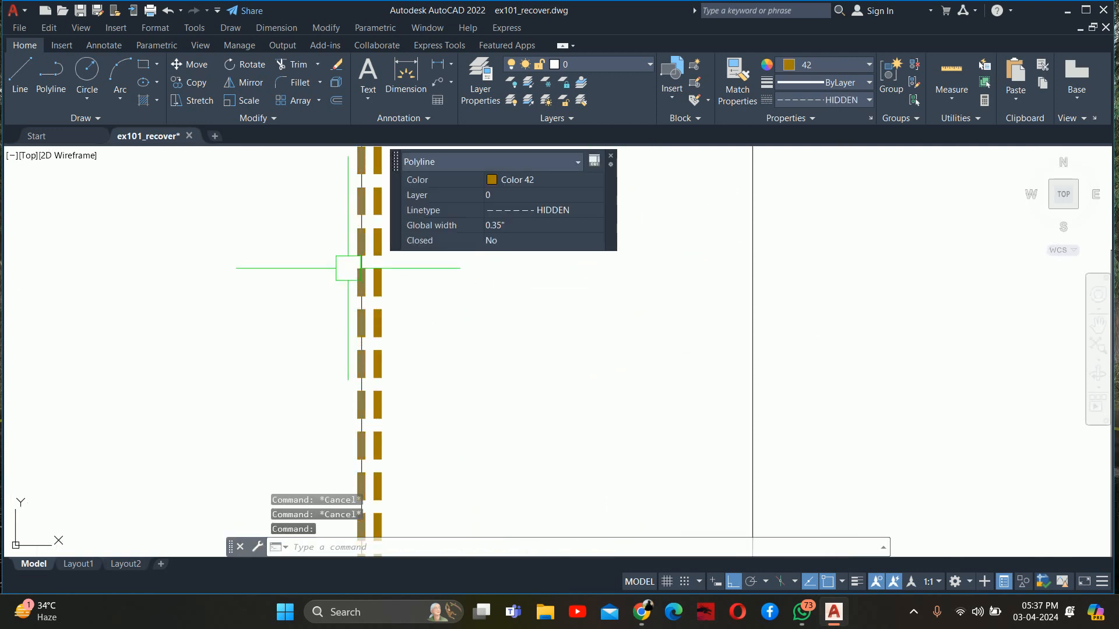
pyautogui.press('Delete')
pyautogui.scroll(-4, 478, 292)
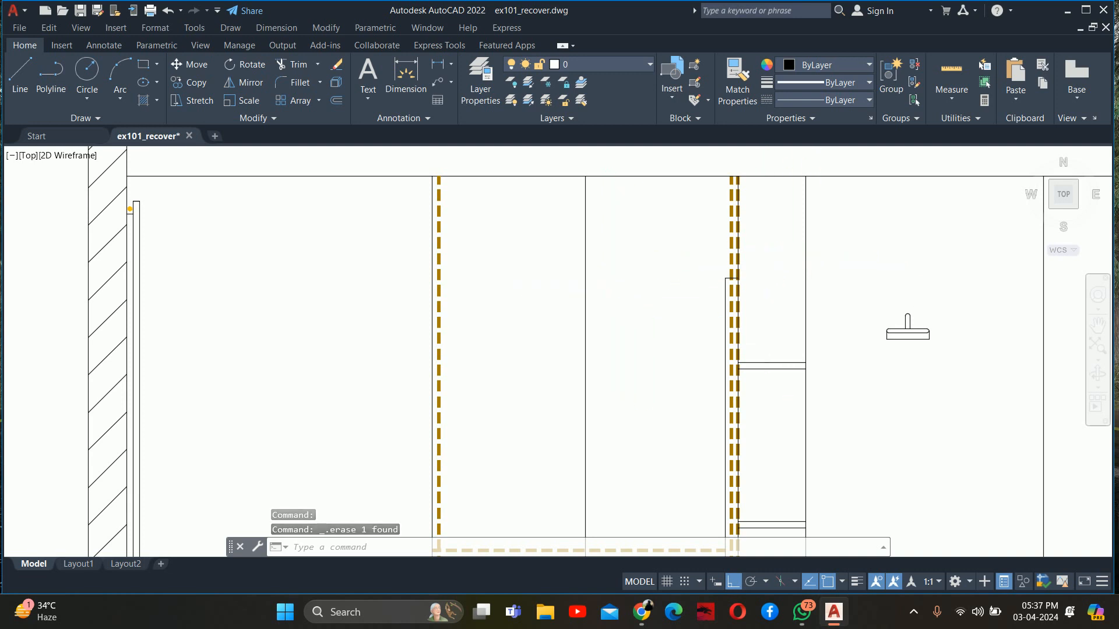
pyautogui.scroll(6, 737, 257)
pyautogui.click(722, 256)
pyautogui.press('Delete')
pyautogui.scroll(-6, 716, 268)
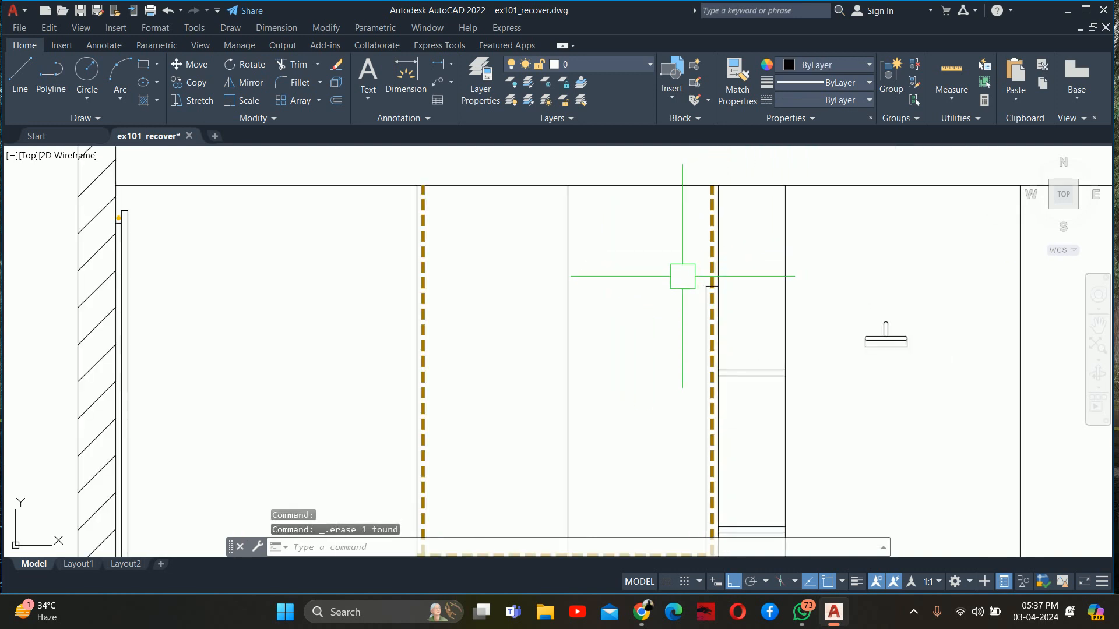
pyautogui.scroll(-5, 583, 285)
pyautogui.press('Escape')
pyautogui.press('Escape')
pyautogui.press('Escape')
# Offset the toilet wall's vanity-side edge line 1.5" inward, past the orange dashed light line
pyautogui.scroll(5, 534, 409)
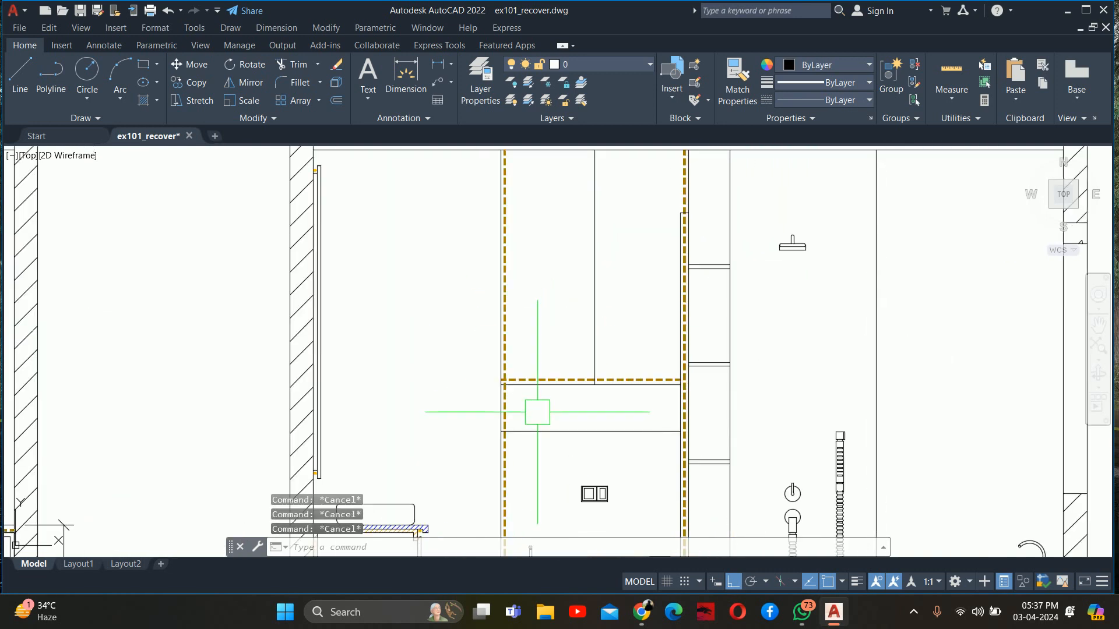
pyautogui.write('o')
pyautogui.press('Return')
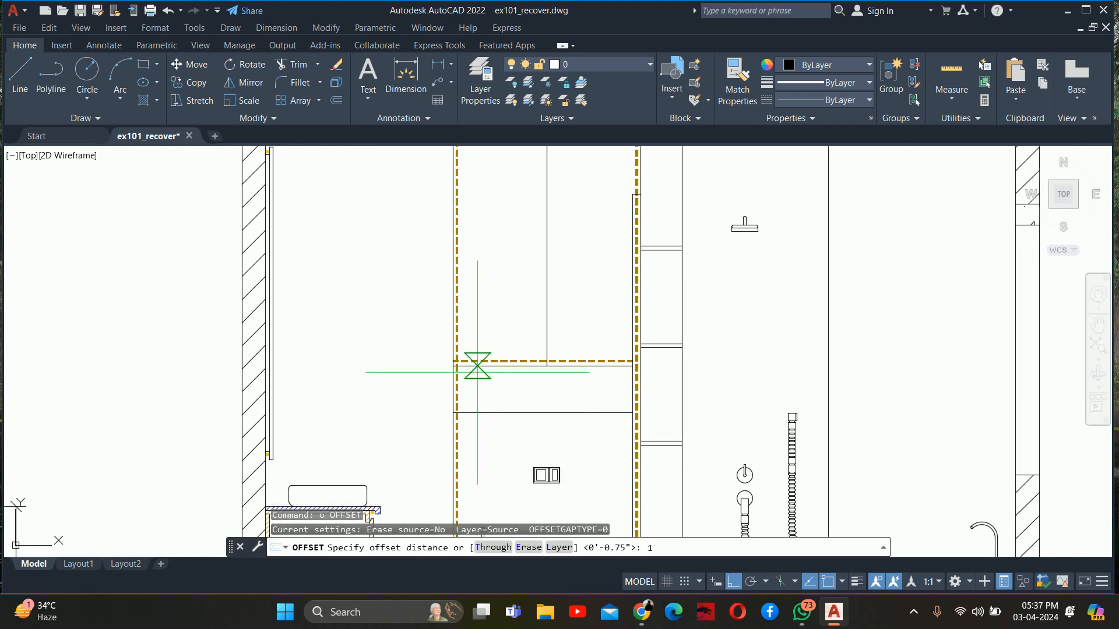
pyautogui.write('1.5')
pyautogui.press('Return')
pyautogui.scroll(3, 477, 371)
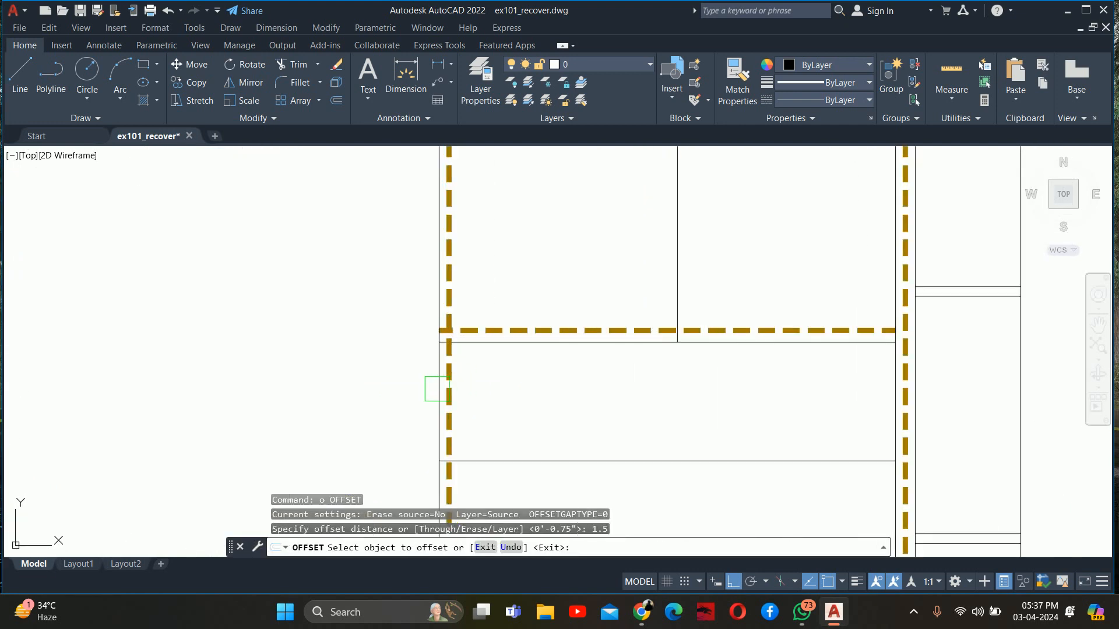
pyautogui.click(437, 389)
pyautogui.click(467, 390)
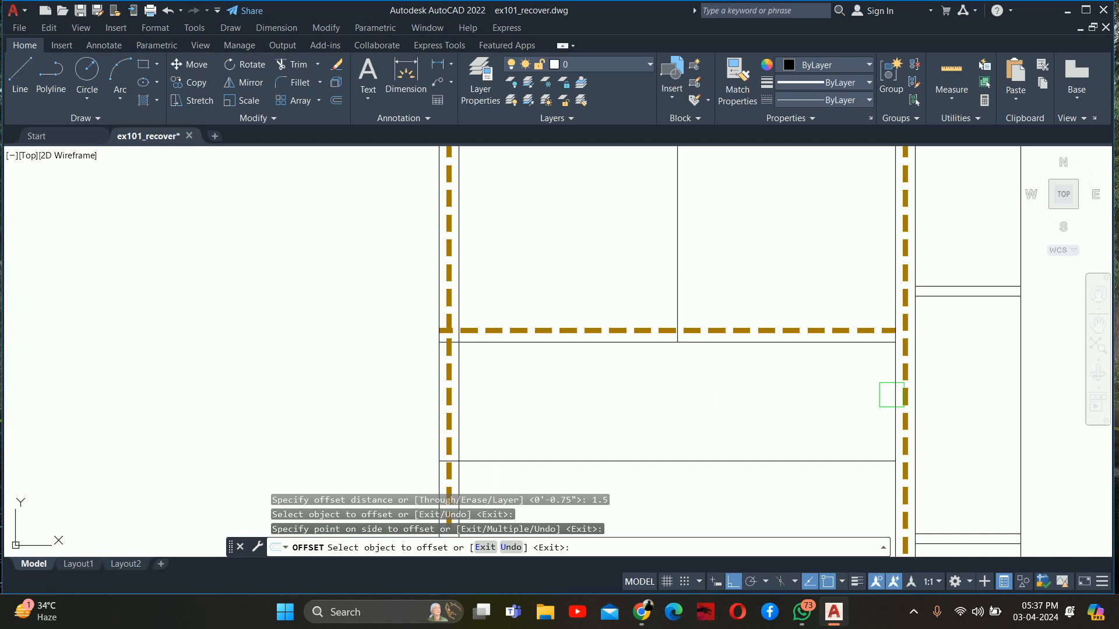
pyautogui.click(888, 395)
pyautogui.press('Escape')
pyautogui.press('Escape')
pyautogui.press('Escape')
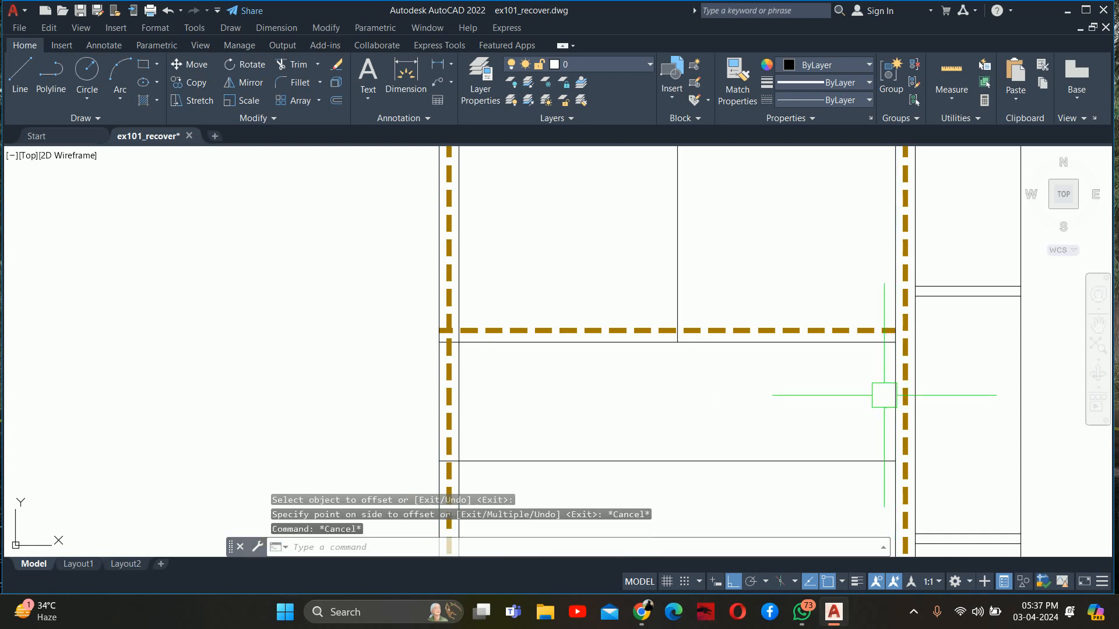
# Trim the offset line and the horizontal panel lines where they overrun each other beside the vanity-side light line
pyautogui.write('tr')
pyautogui.press('Return')
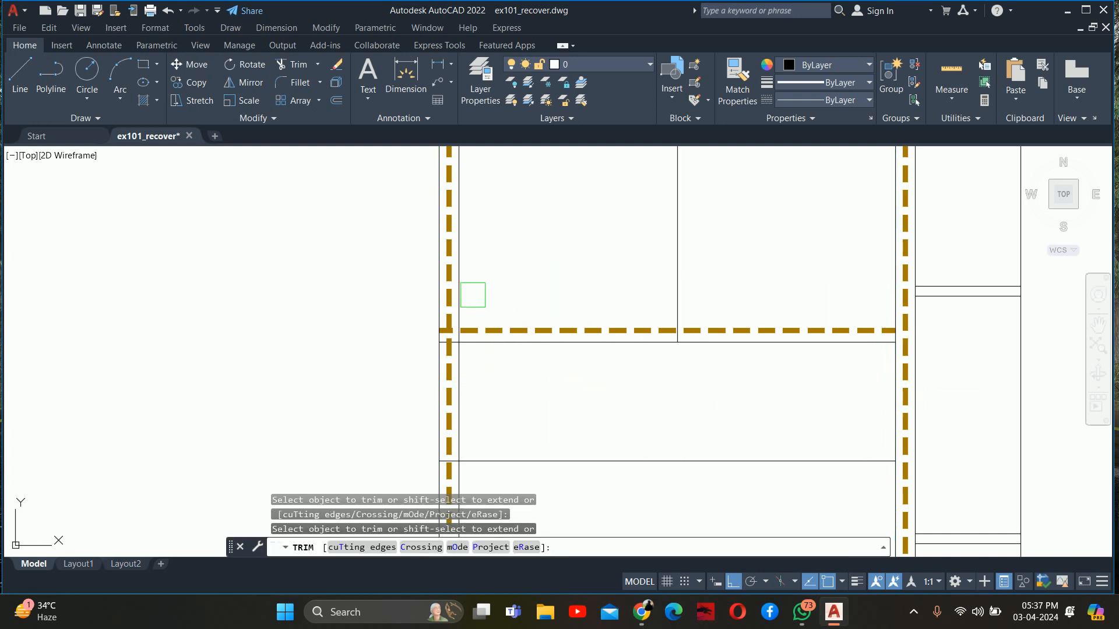
pyautogui.scroll(5, 469, 297)
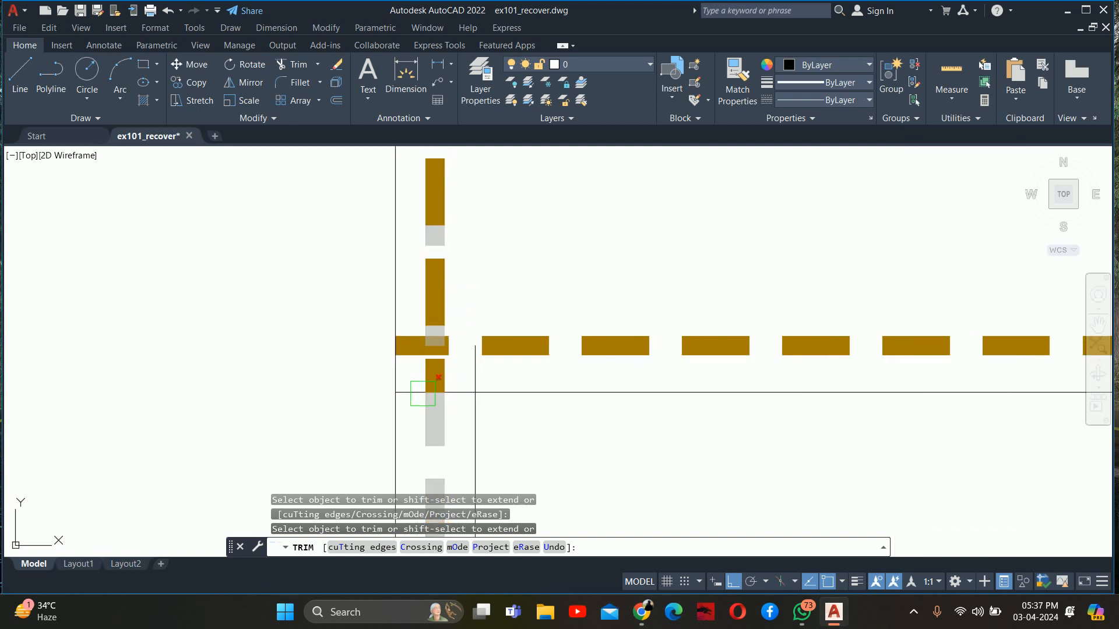
pyautogui.scroll(3, 407, 392)
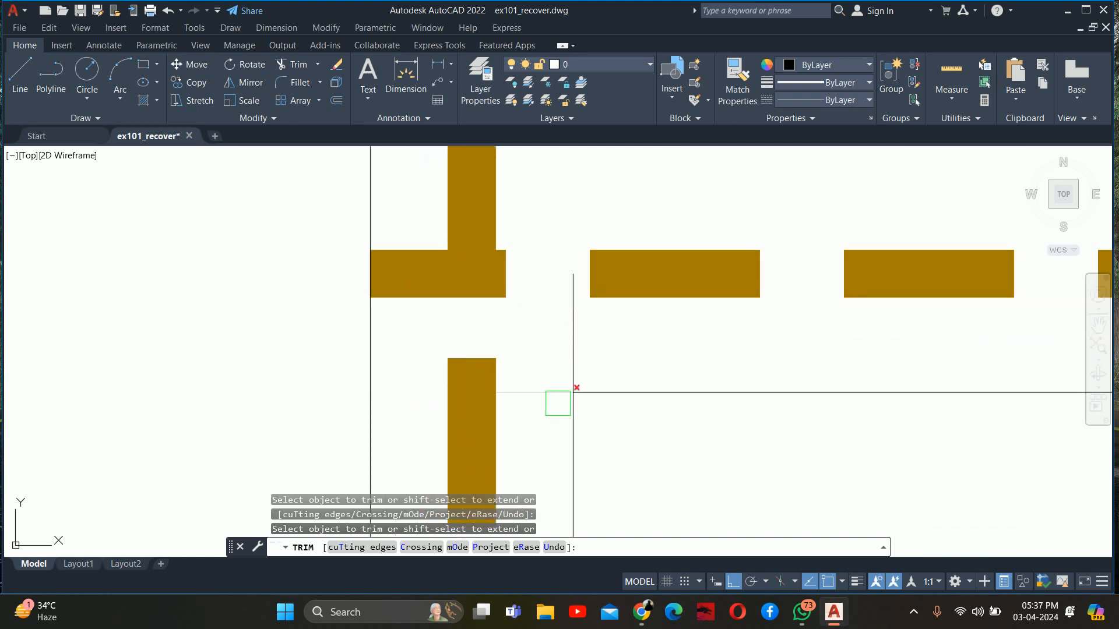
pyautogui.scroll(-7, 552, 399)
pyautogui.scroll(5, 518, 320)
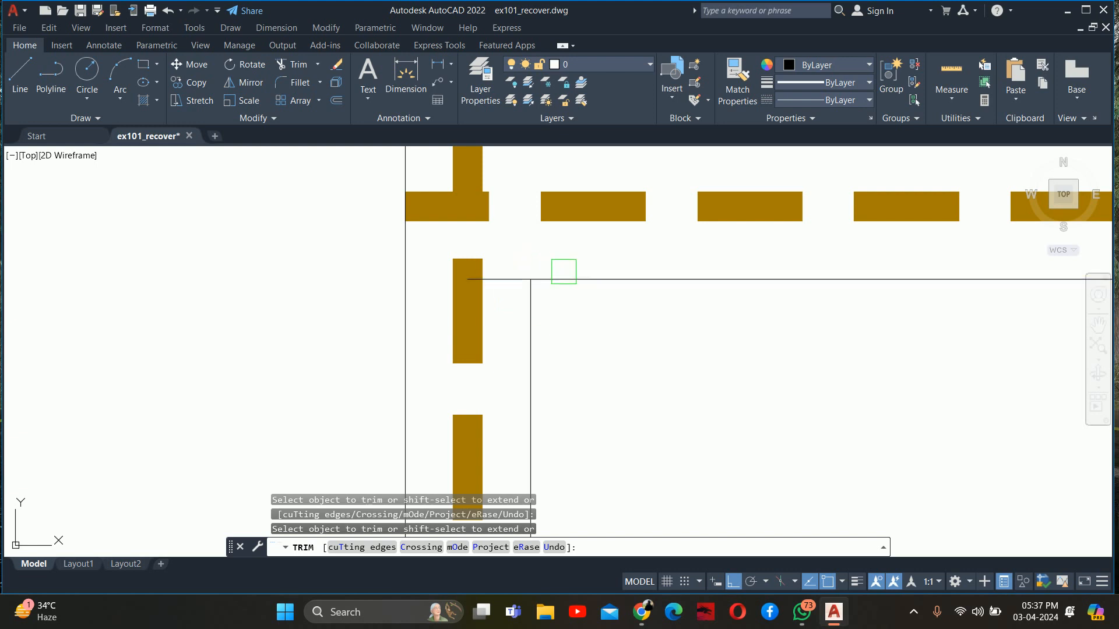
pyautogui.keyDown('shift'); pyautogui.click(557, 281); pyautogui.keyUp('shift')
pyautogui.scroll(-4, 563, 274)
pyautogui.moveTo(530, 336); pyautogui.dragTo(480, 185, button='middle')
pyautogui.moveTo(492, 397); pyautogui.dragTo(473, 312, button='middle')
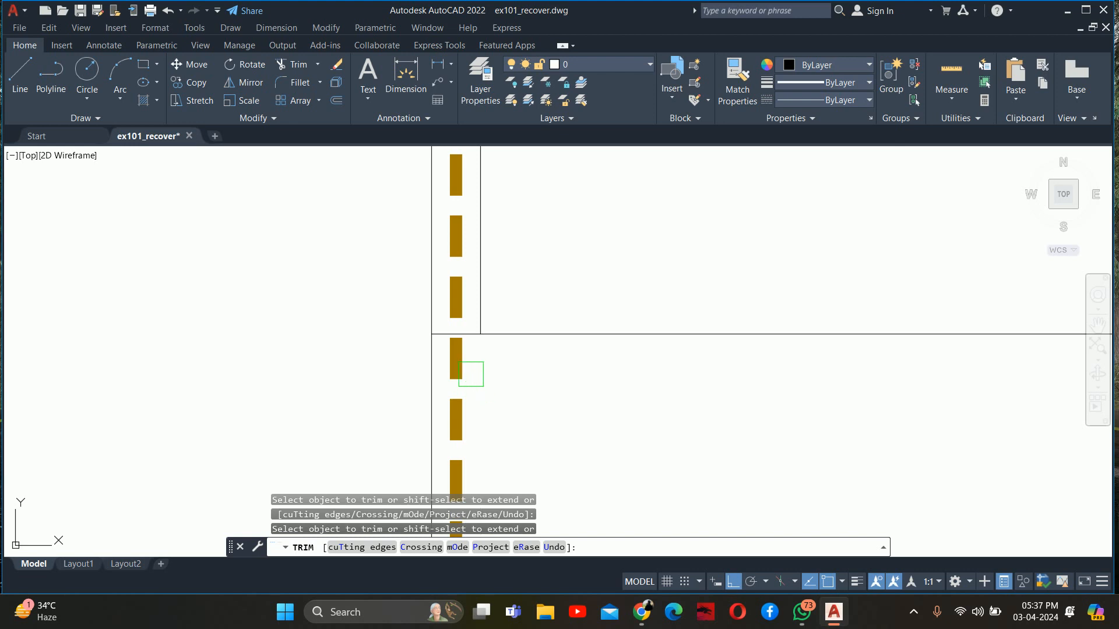
pyautogui.scroll(4, 452, 350)
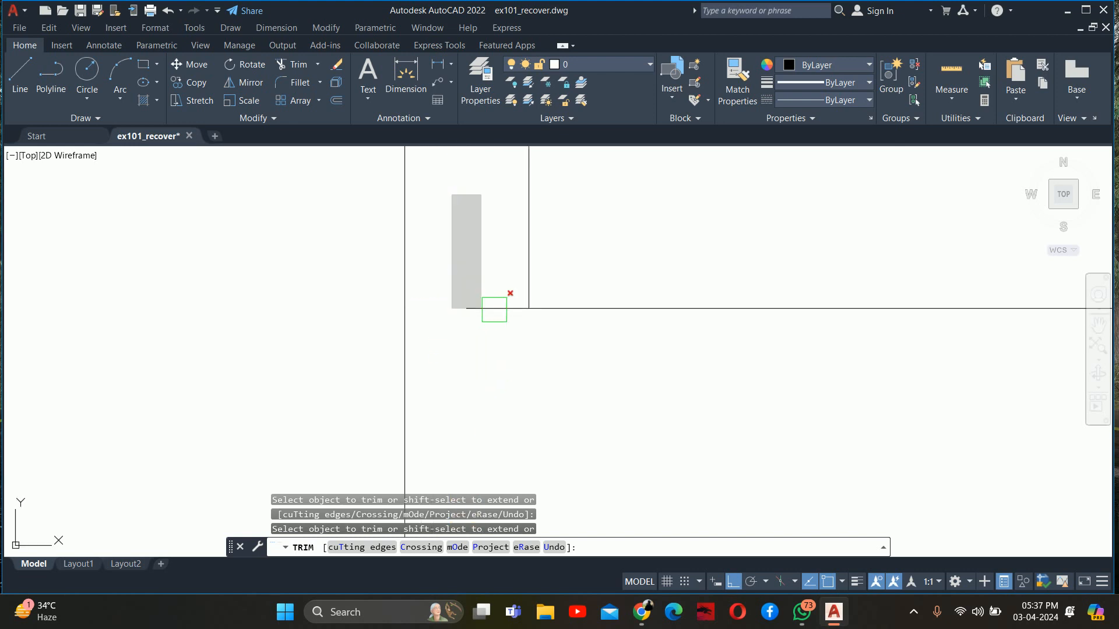
pyautogui.hotkey('ctrl', 'z')
# Examine the junctions between the panel lines, the cabinet light line and the vertical light line on the shelf-unit side
pyautogui.scroll(-8, 502, 309)
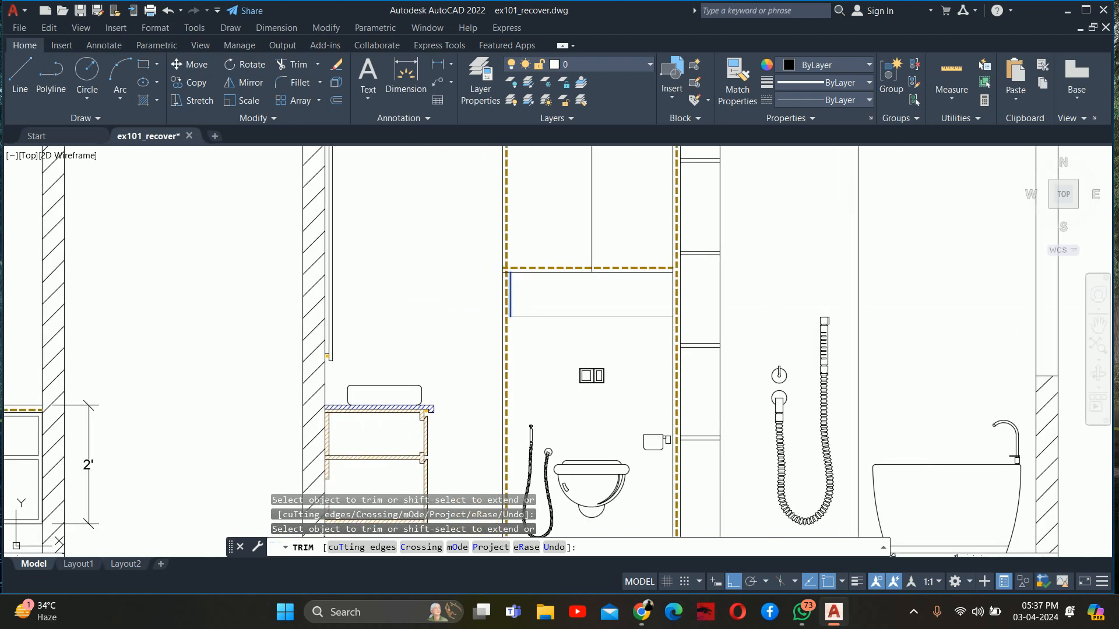
pyautogui.scroll(5, 555, 341)
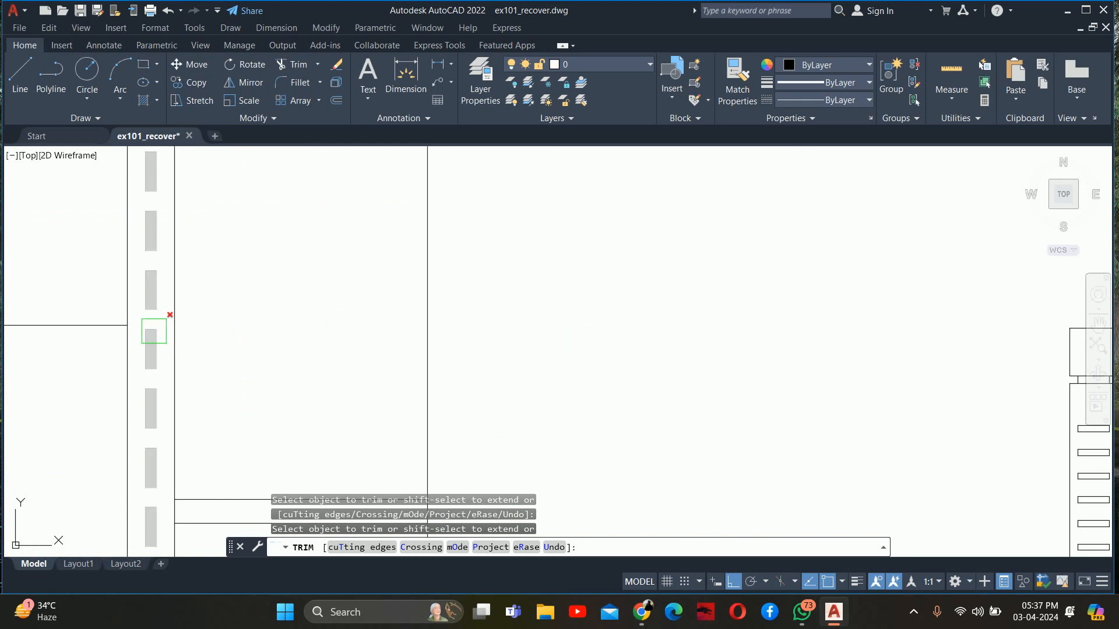
pyautogui.scroll(2, 197, 346)
pyautogui.moveTo(196, 348)
pyautogui.mouseDown(button='middle')
pyautogui.moveTo(305, 387)
pyautogui.moveTo(609, 431)
pyautogui.mouseUp(button='middle')
pyautogui.scroll(-6, 515, 410)
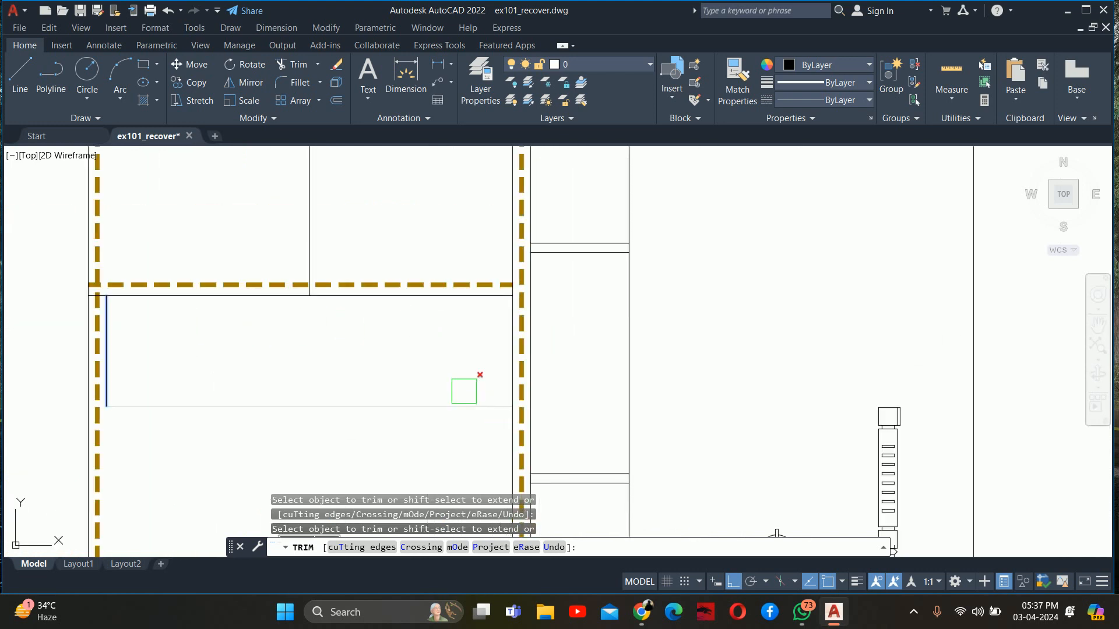
pyautogui.scroll(-2, 549, 456)
pyautogui.scroll(4, 497, 352)
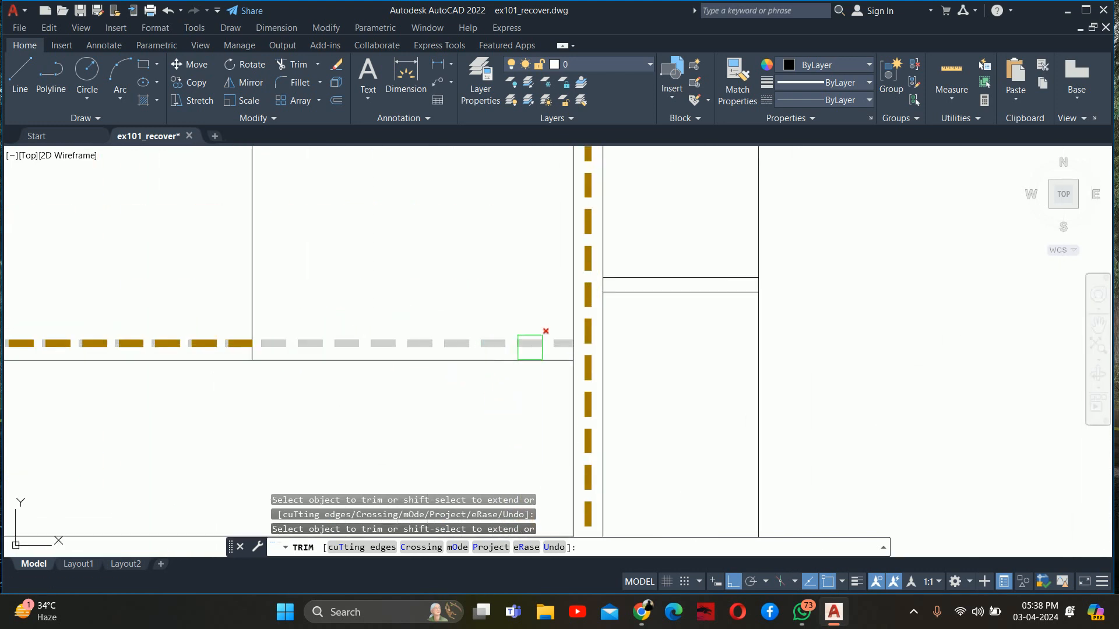
pyautogui.scroll(4, 555, 350)
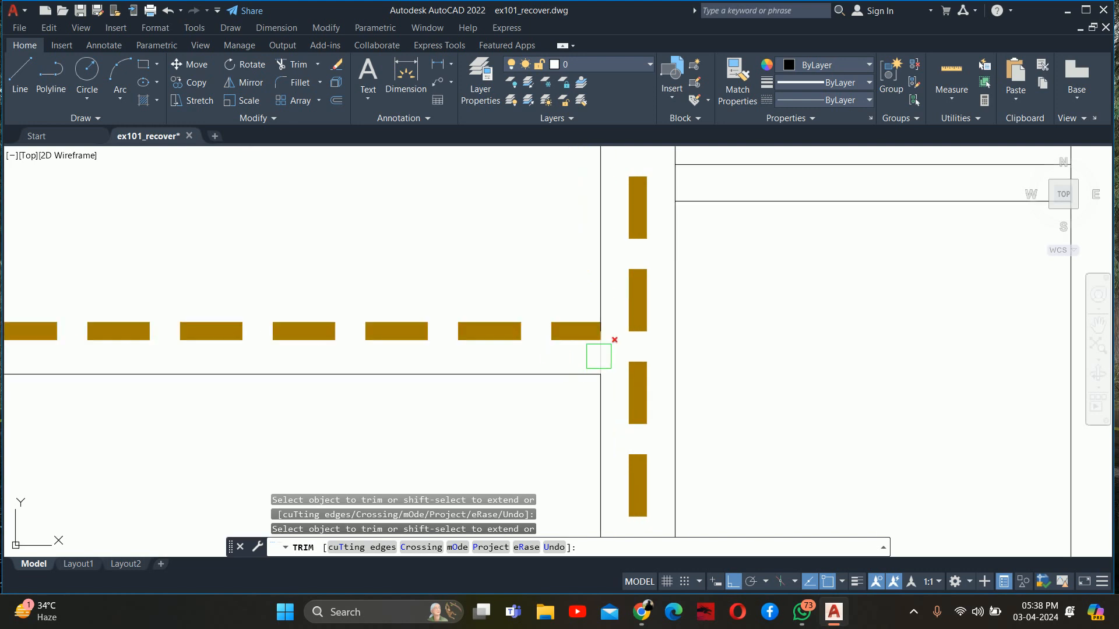
pyautogui.press('Escape')
pyautogui.press('Escape')
pyautogui.scroll(-8, 598, 356)
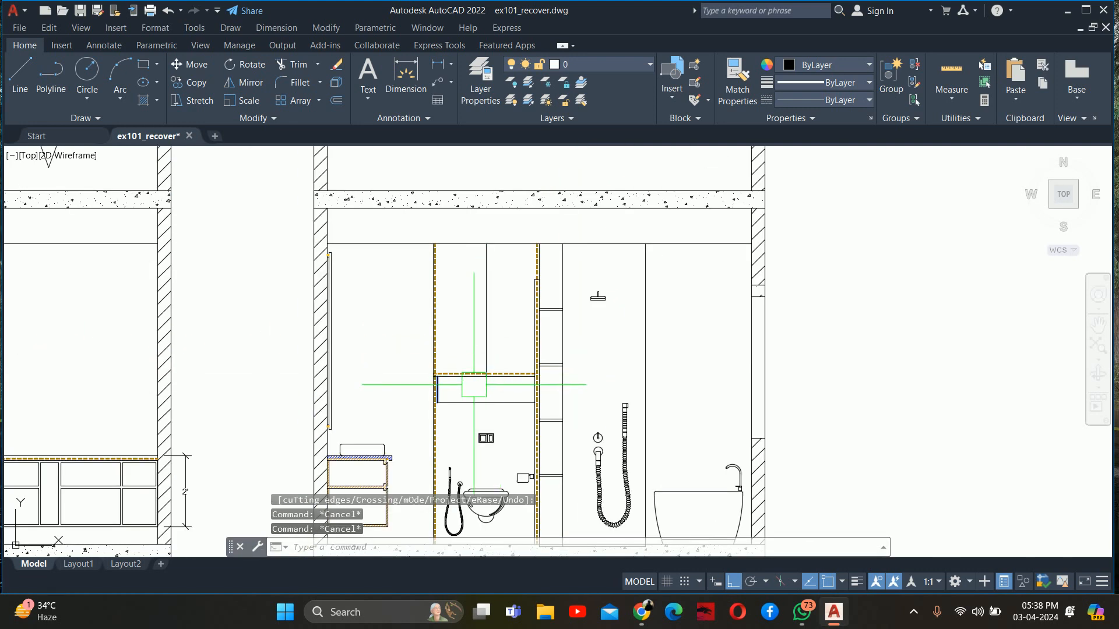
pyautogui.press('Escape')
# Switch to Chrome and review the Pinterest black bathroom reference for the lighting around the toilet wall and mirror
pyautogui.moveTo(474, 385); pyautogui.dragTo(485, 320, button='middle')
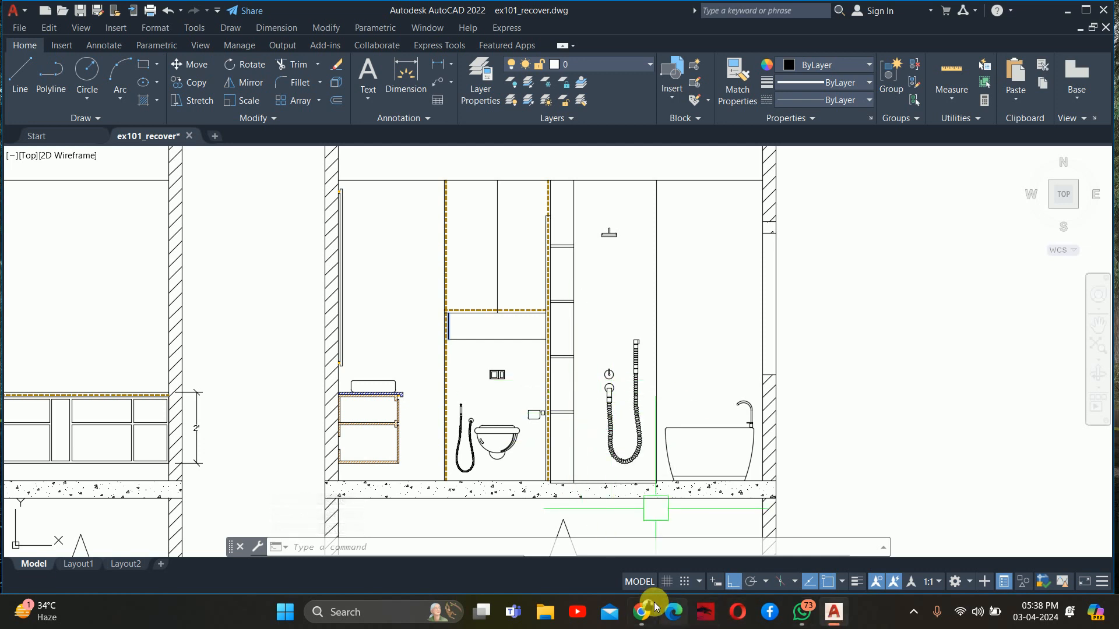
pyautogui.moveTo(641, 610)
pyautogui.click(596, 554)
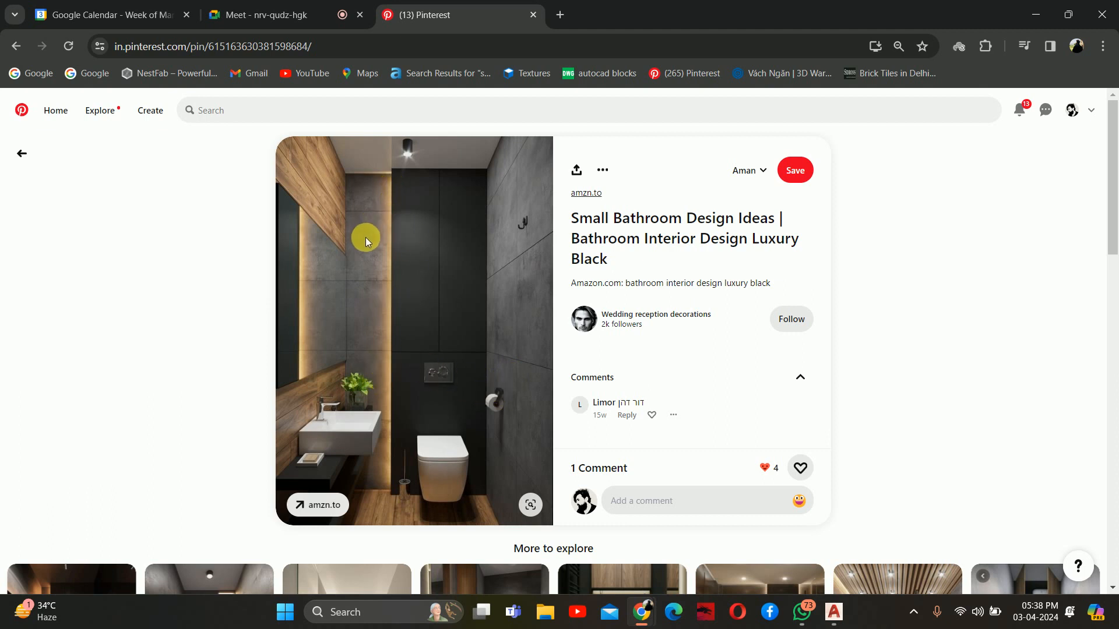
pyautogui.scroll(-5, 365, 236)
pyautogui.scroll(3, 365, 237)
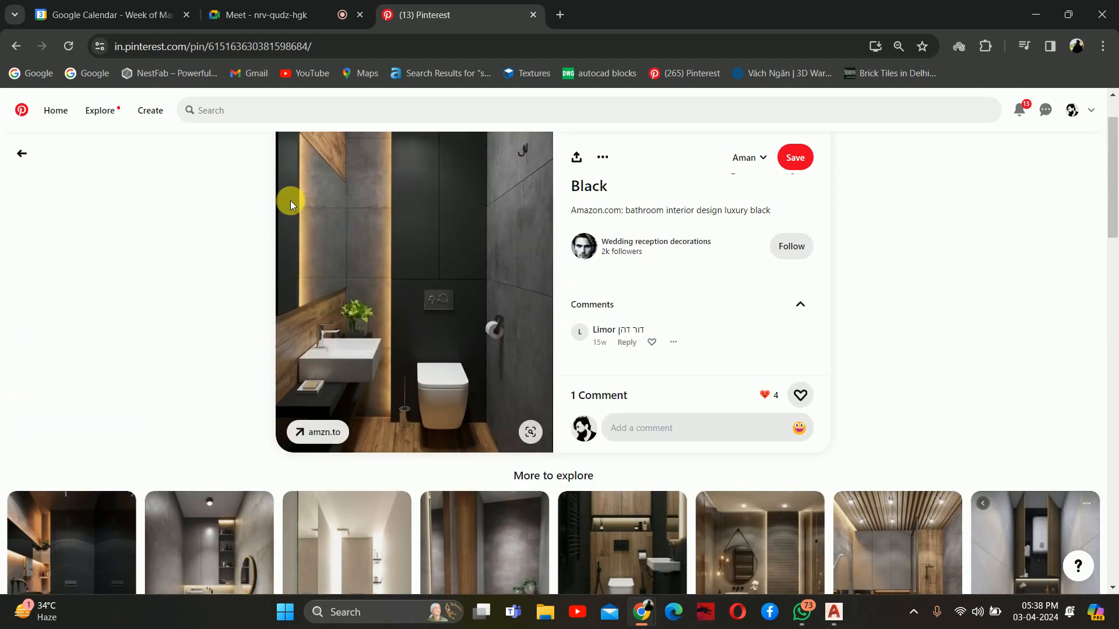
pyautogui.click(1035, 14)
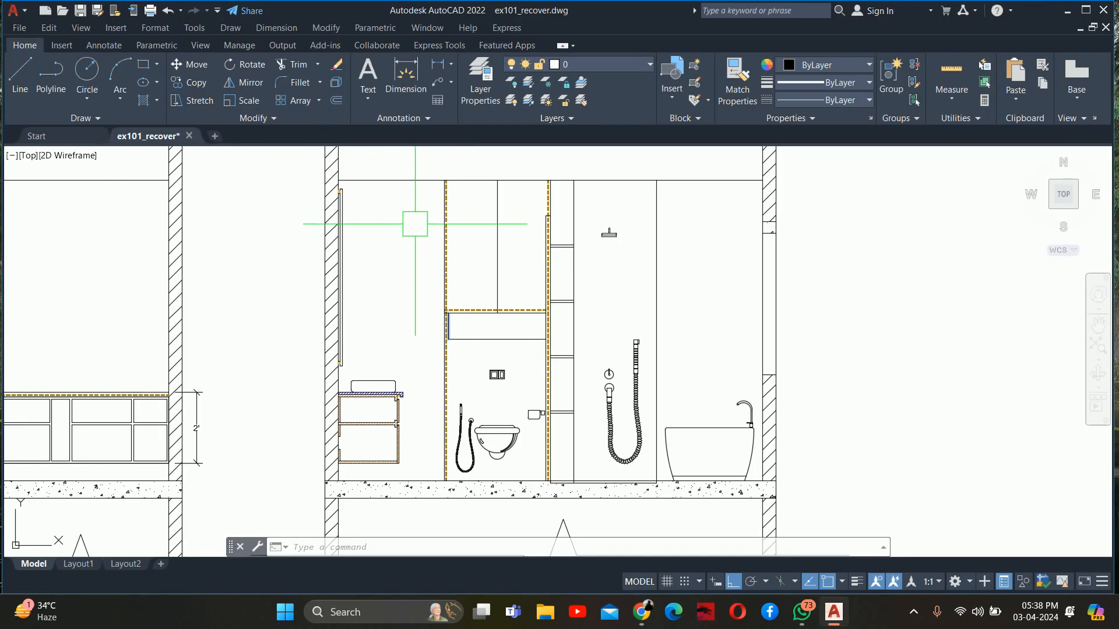
# Review the elevation with the framed mirror over the vanity and compare it with the Pinterest bathroom reference
pyautogui.scroll(-5, 225, 300)
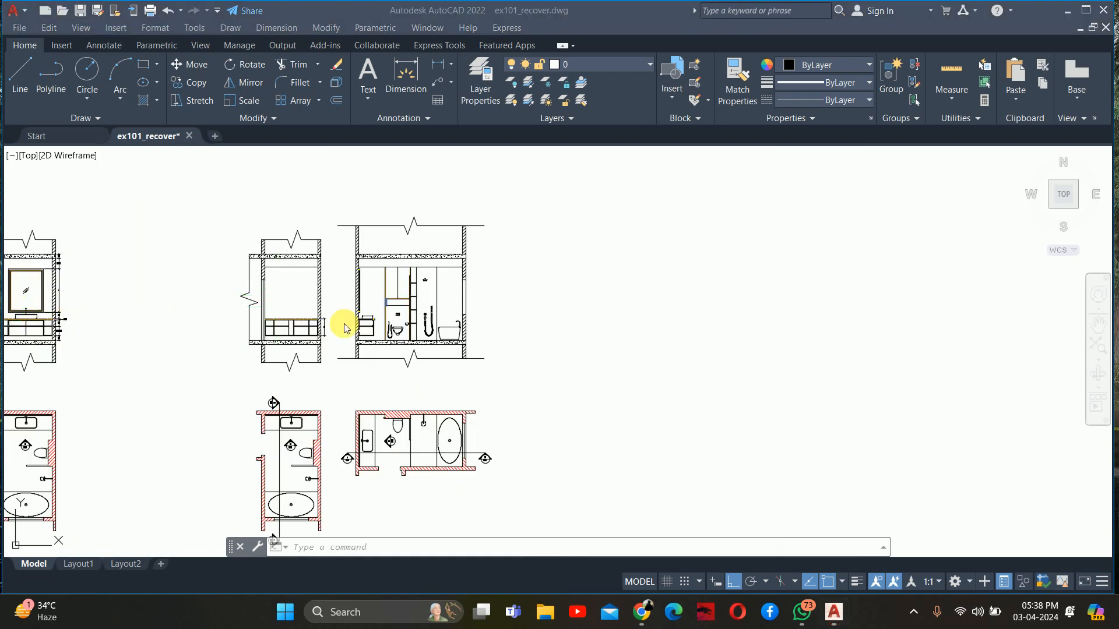
pyautogui.scroll(5, 343, 320)
pyautogui.scroll(-4, 592, 288)
pyautogui.scroll(3, 576, 282)
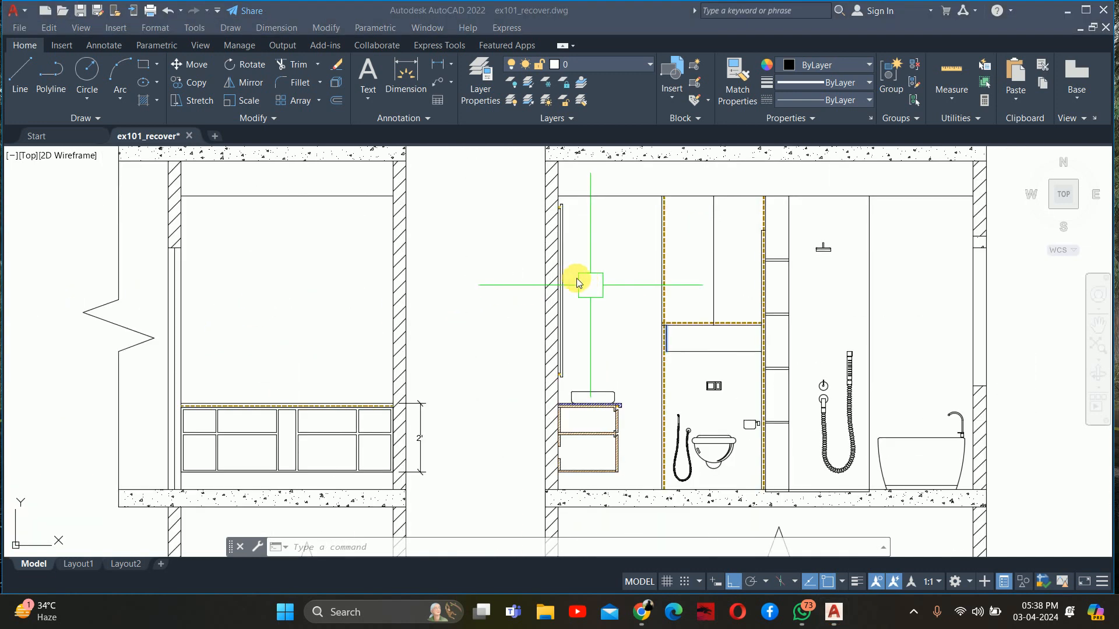
pyautogui.scroll(-4, 299, 292)
pyautogui.scroll(-2, 421, 256)
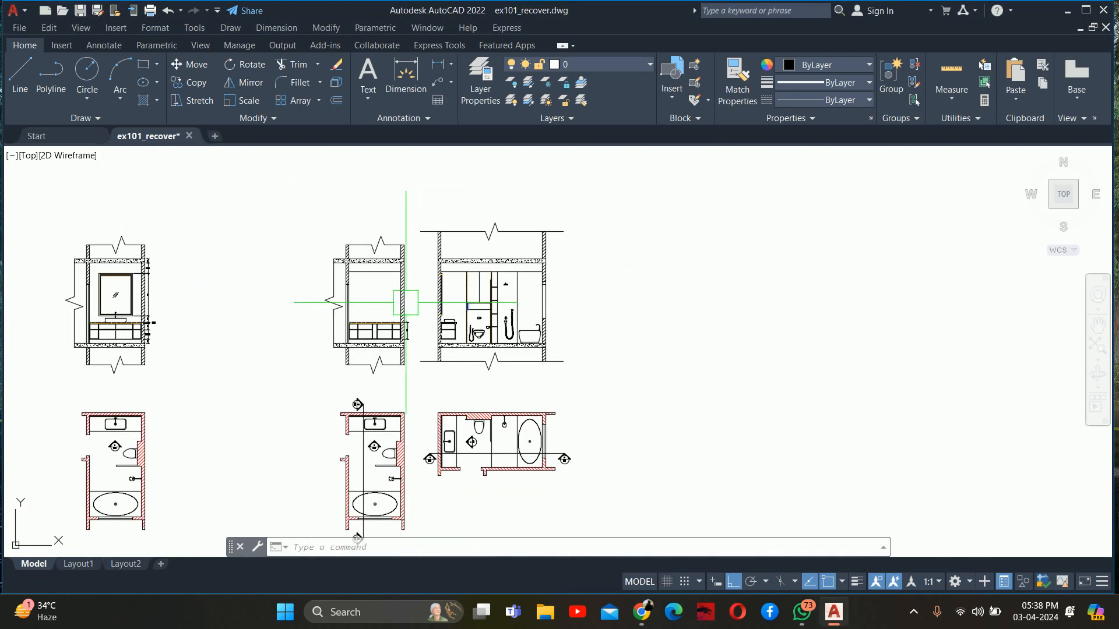
pyautogui.scroll(5, 175, 303)
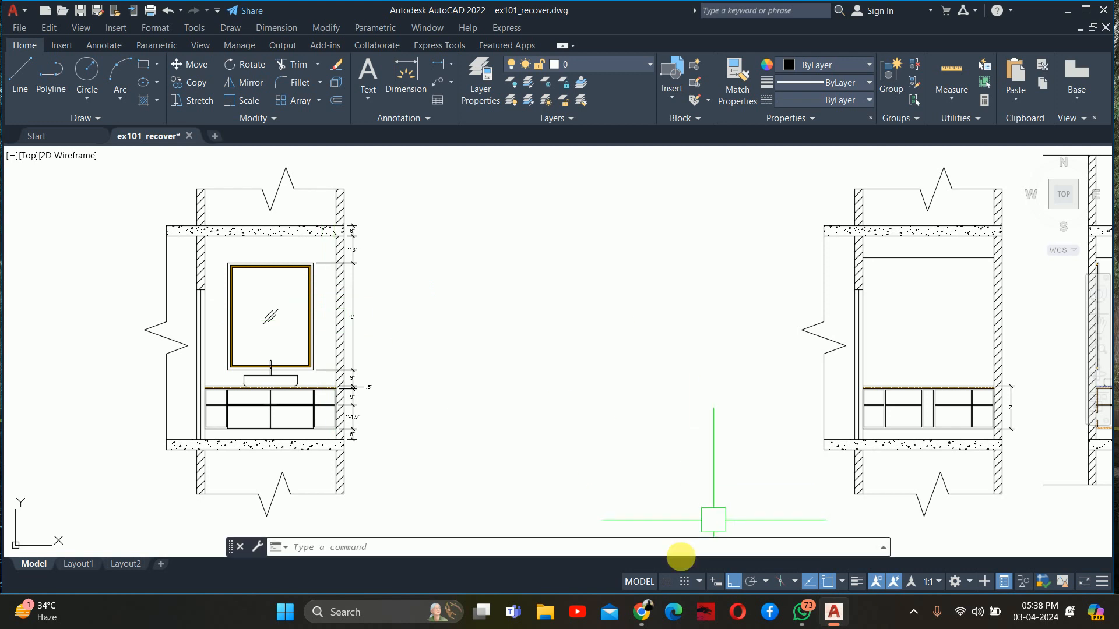
pyautogui.moveTo(642, 611)
pyautogui.click(559, 511)
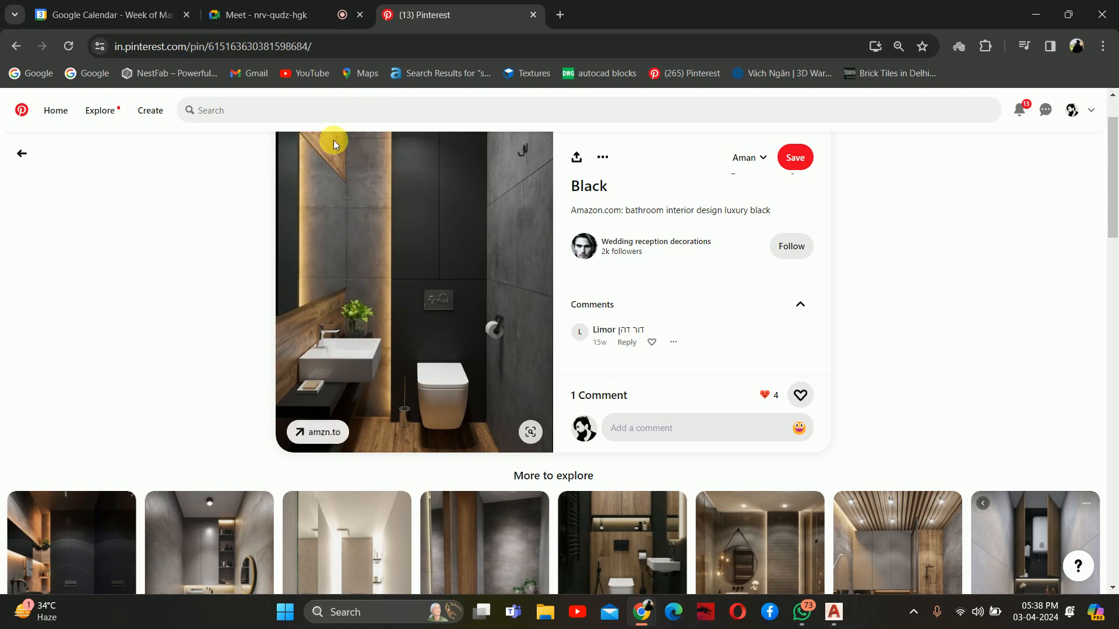
pyautogui.click(1033, 17)
pyautogui.press('Escape')
pyautogui.press('Escape')
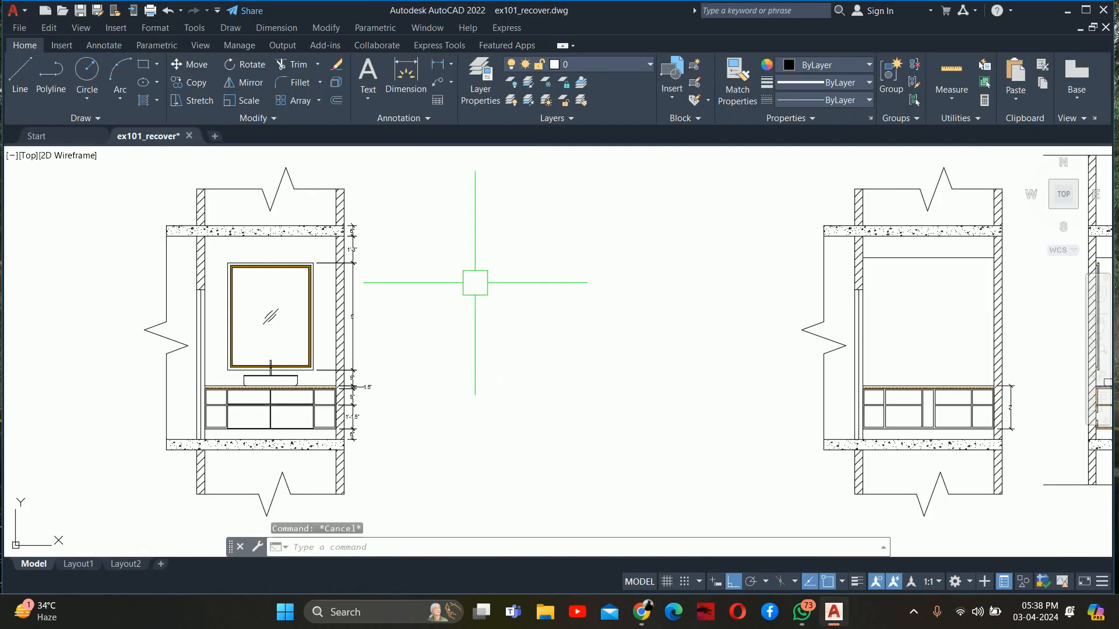
# Stretch the right side of the vanity mirror outlines horizontally until the outermost outline meets the right wall
pyautogui.scroll(4, 299, 349)
pyautogui.moveTo(300, 350); pyautogui.dragTo(502, 365, button='middle')
pyautogui.write('s')
pyautogui.press('Return')
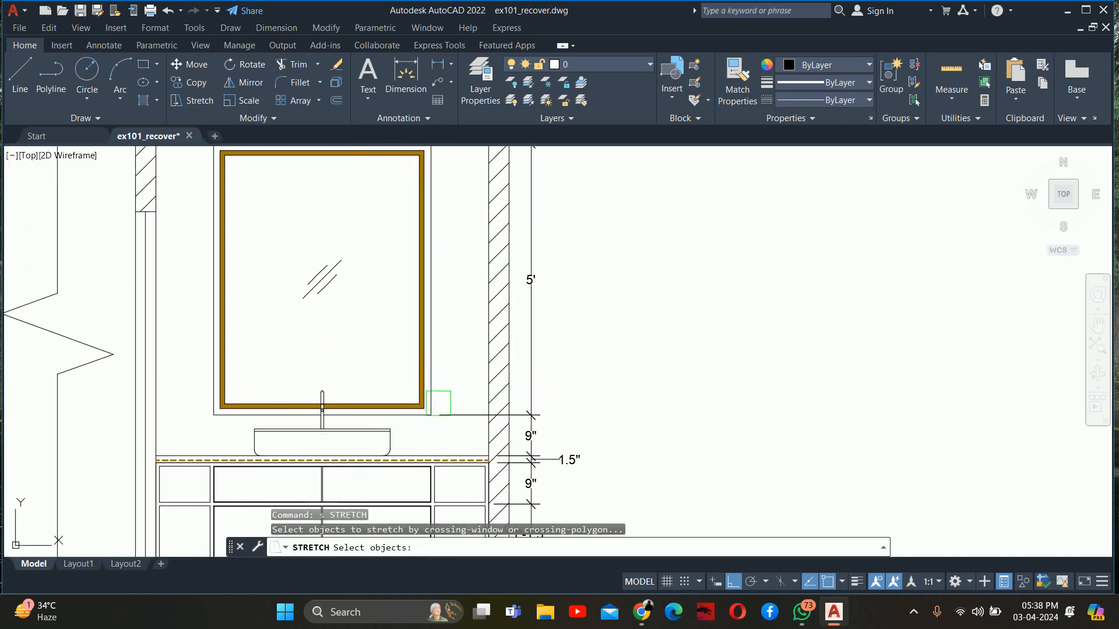
pyautogui.scroll(3, 440, 420)
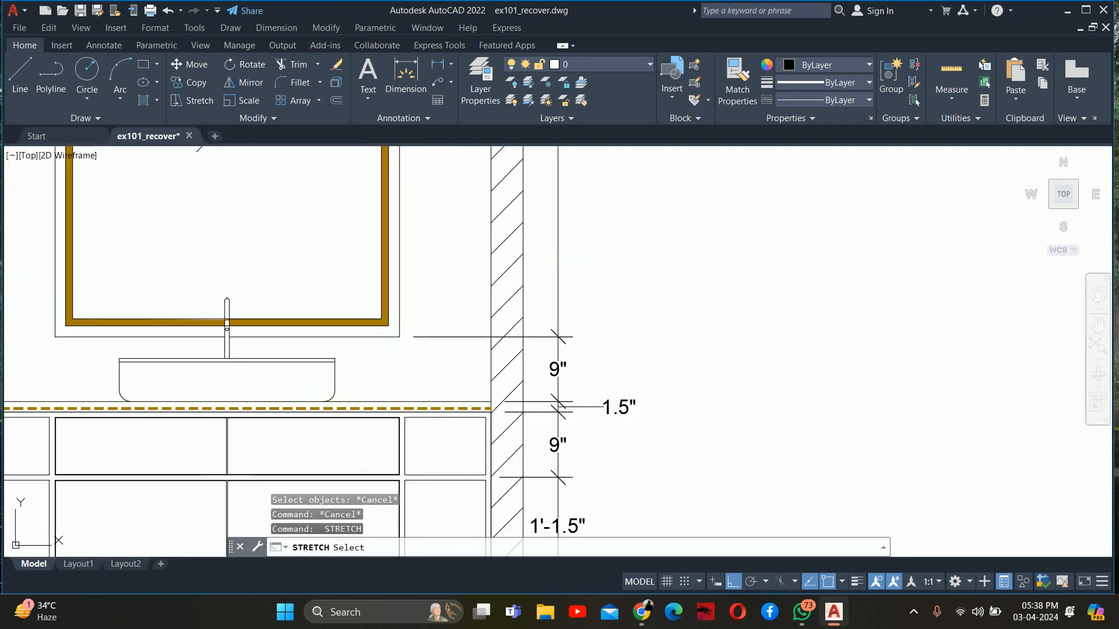
pyautogui.click(425, 382)
pyautogui.scroll(-2, 408, 291)
pyautogui.moveTo(362, 262); pyautogui.dragTo(379, 420, button='middle')
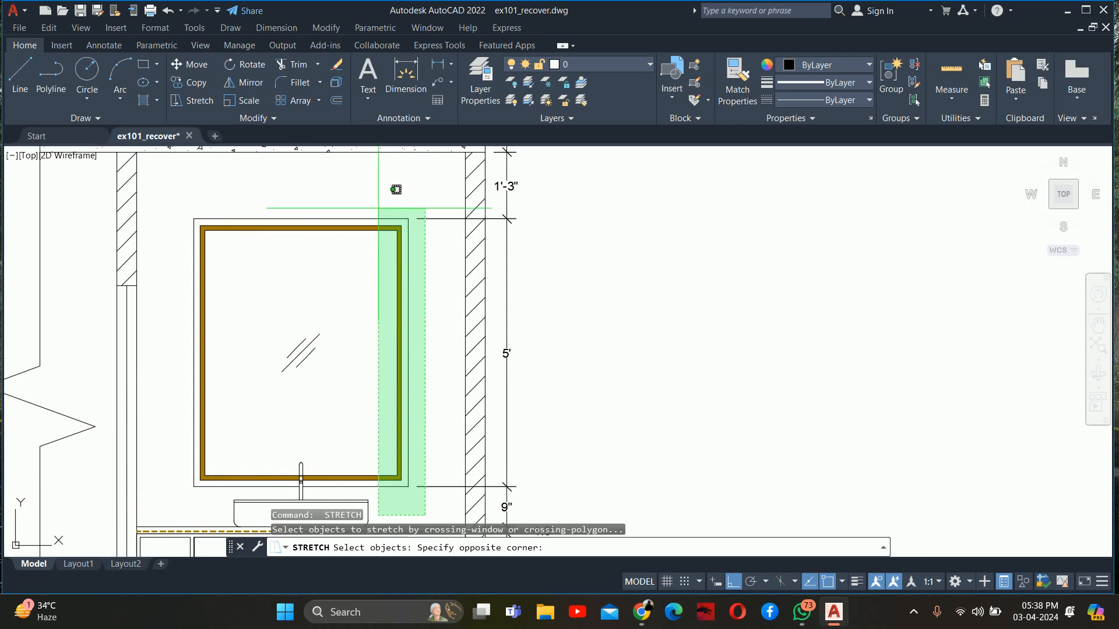
pyautogui.click(378, 199)
pyautogui.press('Return')
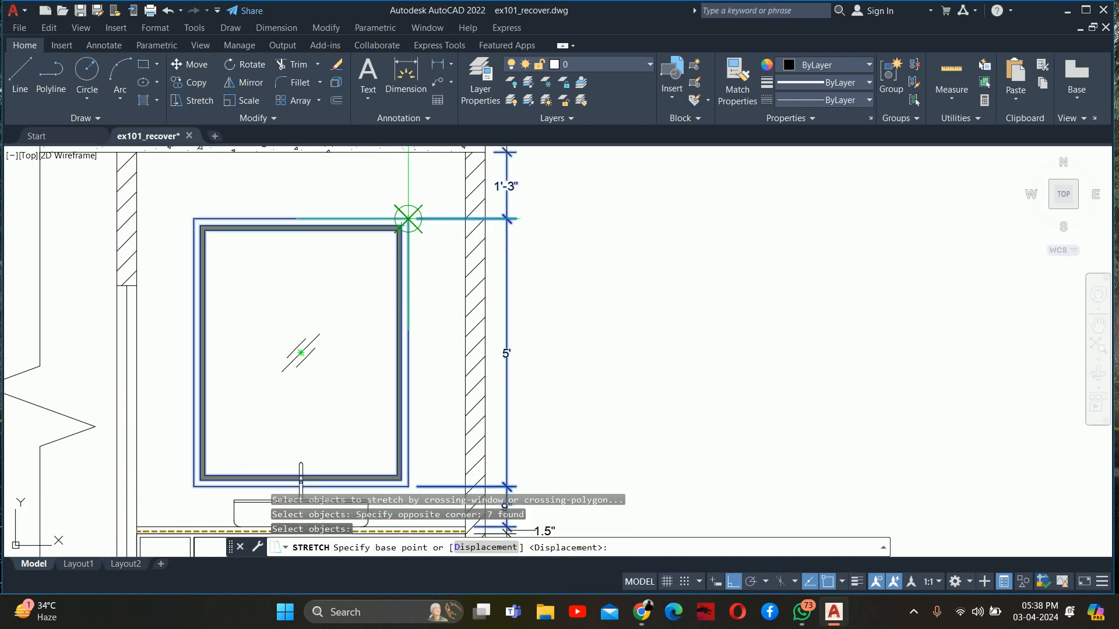
pyautogui.click(401, 226)
pyautogui.click(460, 210)
pyautogui.press('Escape')
pyautogui.press('Escape')
pyautogui.press('Escape')
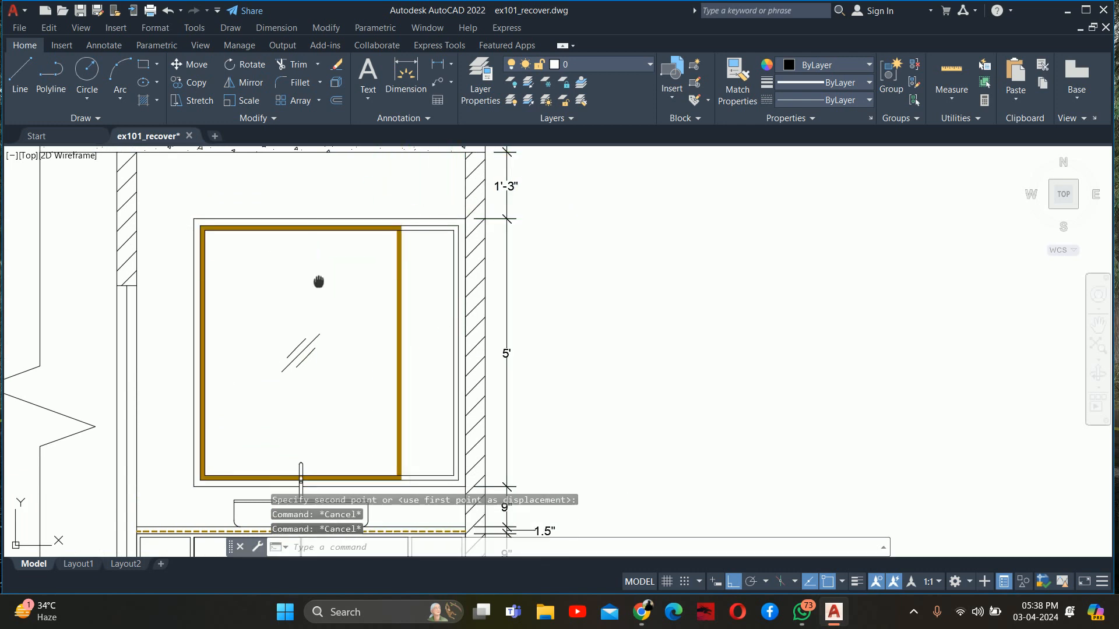
# Measure the horizontal gap between the mirror's outer outline and the left wall
pyautogui.moveTo(317, 280); pyautogui.dragTo(417, 222, button='middle')
pyautogui.scroll(2, 332, 375)
pyautogui.moveTo(317, 408); pyautogui.dragTo(371, 382, button='middle')
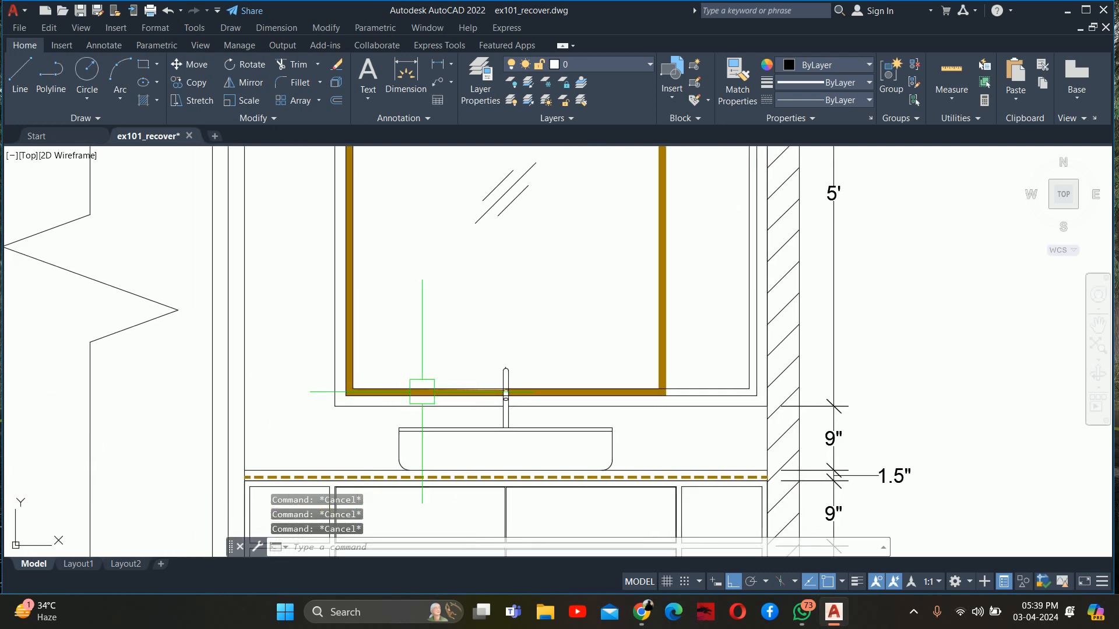
pyautogui.write('dli')
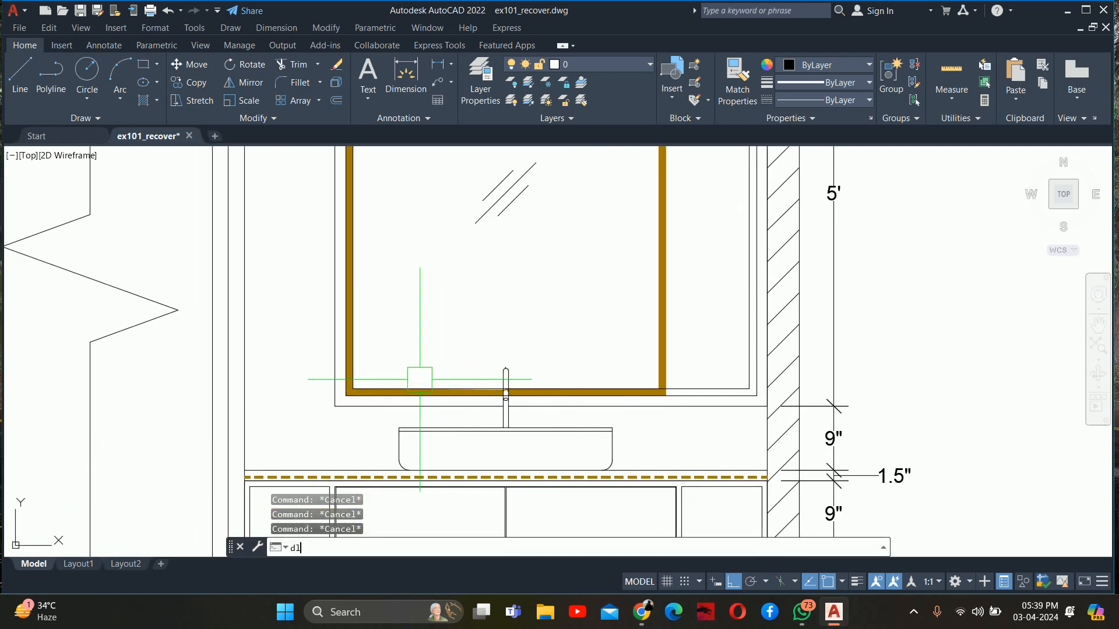
pyautogui.press('Return')
pyautogui.click(335, 406)
pyautogui.click(243, 406)
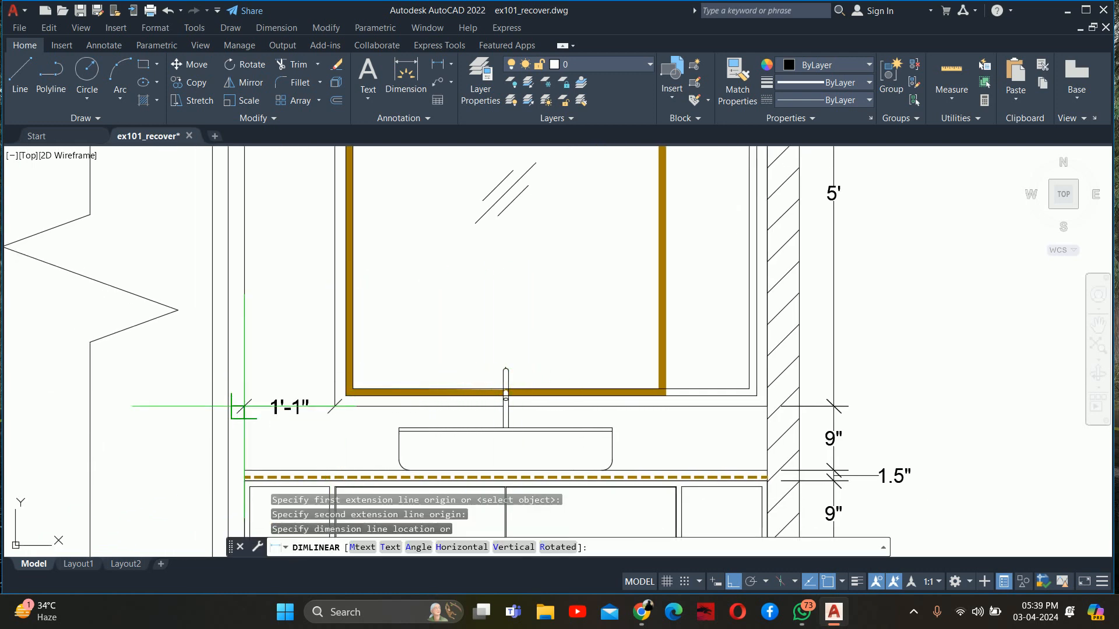
pyautogui.press('Escape')
# Stretch the left side of the vanity mirror outlines horizontally until the outermost outline meets the left wall
pyautogui.write('s')
pyautogui.press('Return')
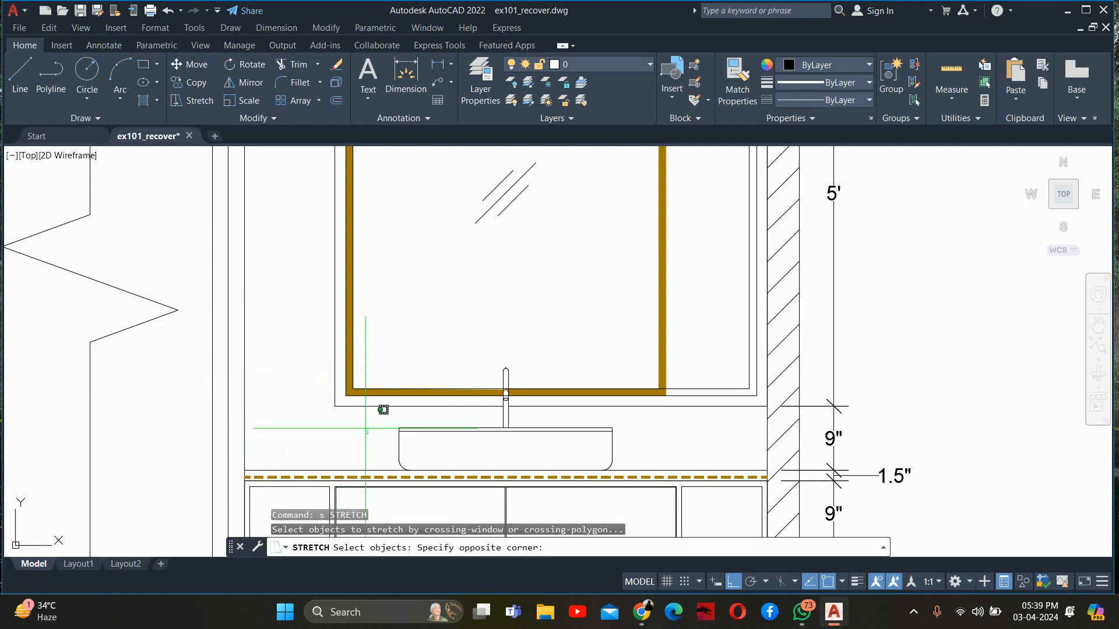
pyautogui.scroll(-4, 350, 408)
pyautogui.click(321, 257)
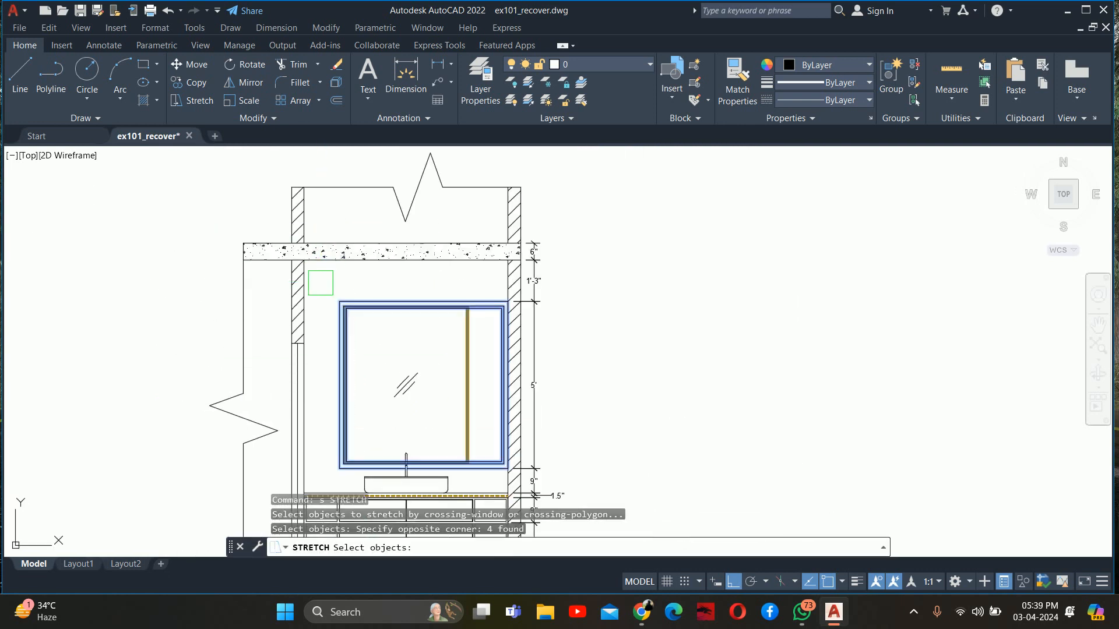
pyautogui.press('Return')
pyautogui.scroll(4, 321, 282)
pyautogui.click(386, 324)
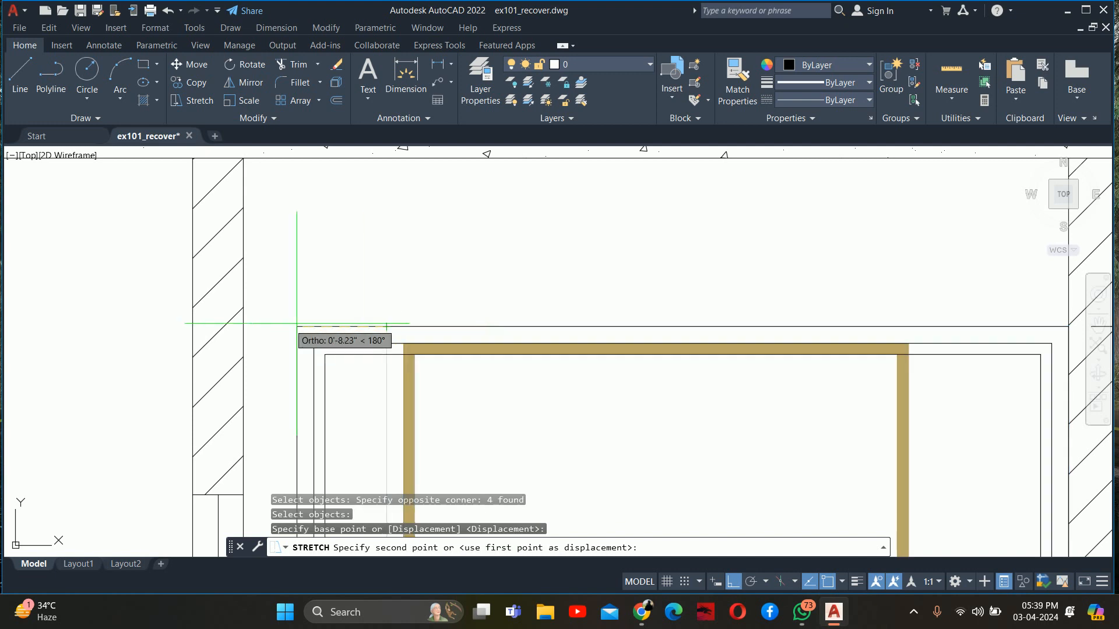
pyautogui.press('Escape')
pyautogui.press('Escape')
# Stretch the left strip of the mirror's solid frame hatch to fill between the relocated left frame lines
pyautogui.scroll(-3, 350, 303)
pyautogui.click(383, 280)
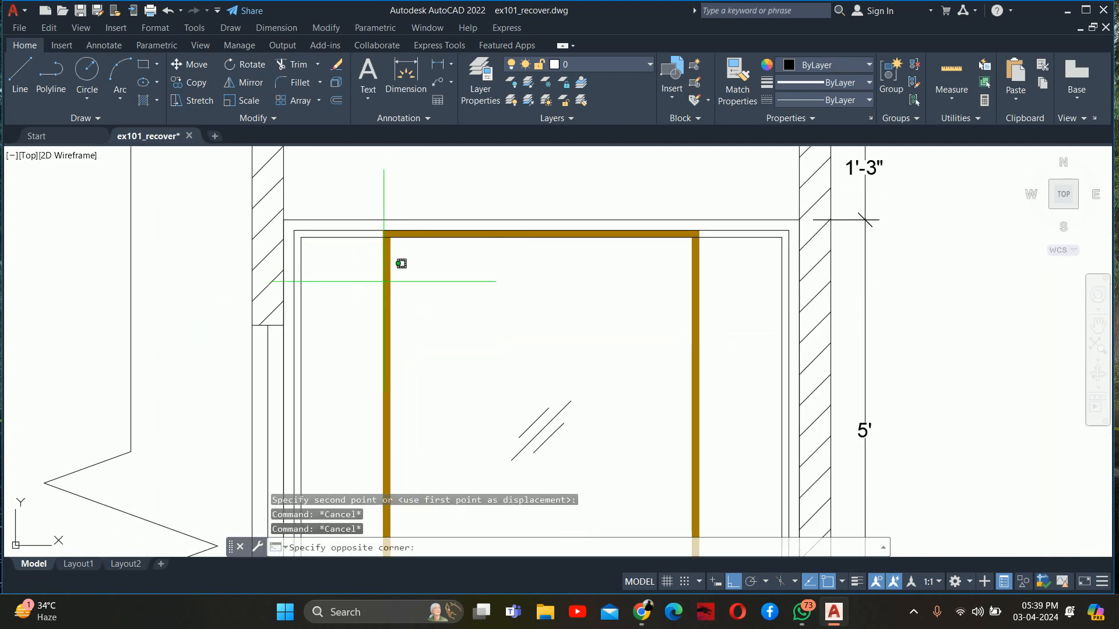
pyautogui.click(384, 283)
pyautogui.moveTo(385, 305); pyautogui.dragTo(368, 191, button='middle')
pyautogui.click(366, 317)
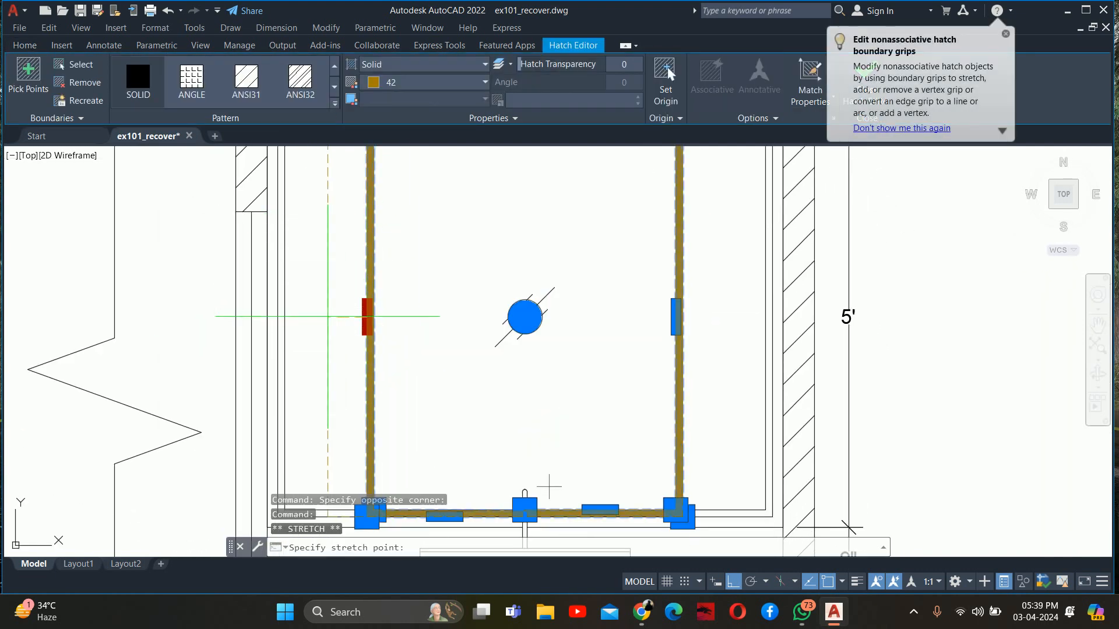
pyautogui.scroll(4, 262, 316)
pyautogui.click(293, 317)
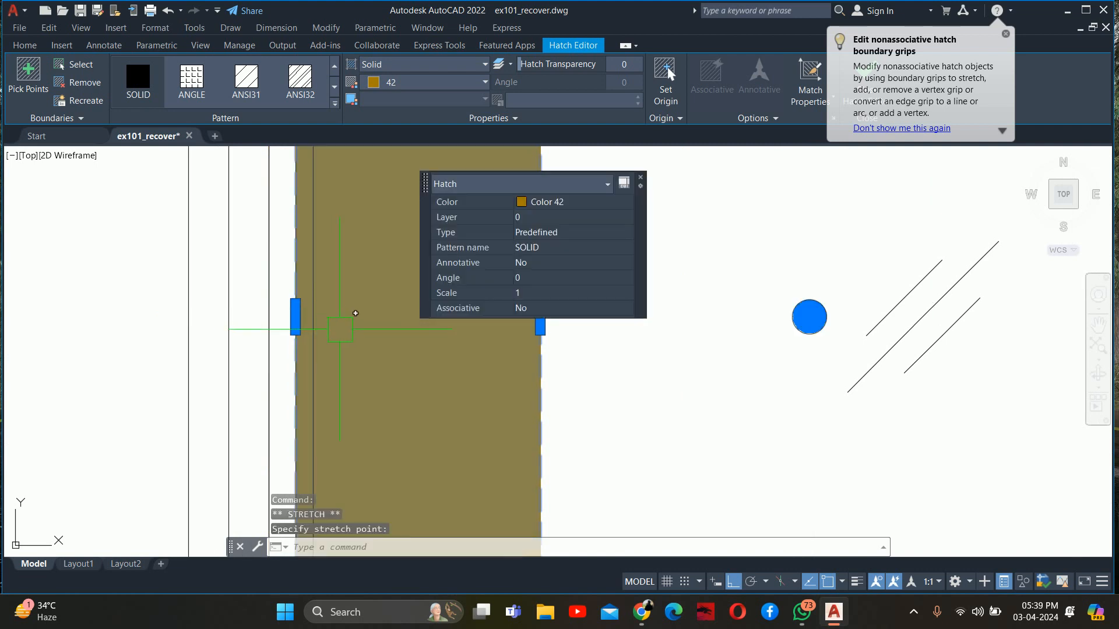
pyautogui.click(546, 332)
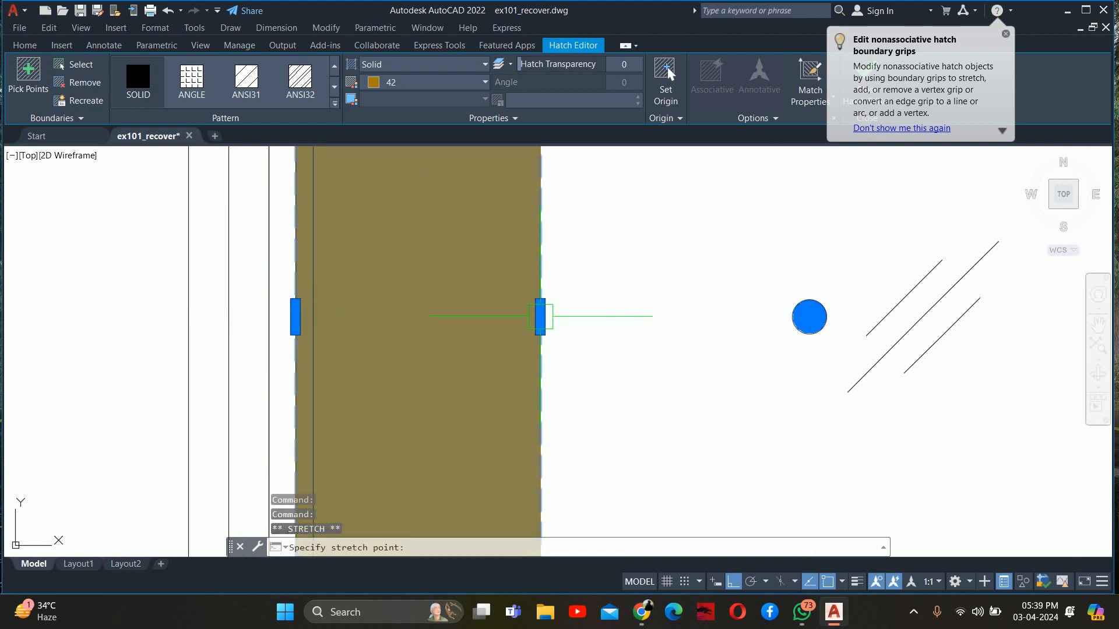
pyautogui.click(540, 318)
pyautogui.click(313, 317)
pyautogui.press('Escape')
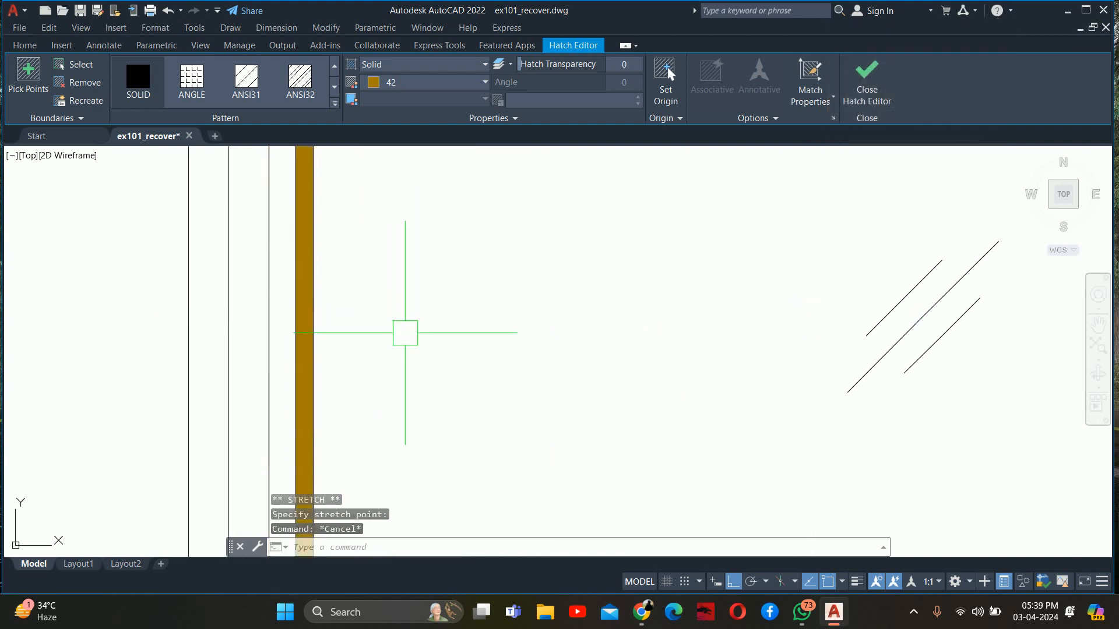
# Stretch the right strip of the mirror's solid frame hatch to fill between the relocated right frame lines
pyautogui.scroll(-4, 507, 331)
pyautogui.moveTo(566, 334); pyautogui.dragTo(247, 330, button='middle')
pyautogui.scroll(2, 466, 312)
pyautogui.click(523, 321)
pyautogui.moveTo(500, 311); pyautogui.dragTo(256, 309, button='middle')
pyautogui.scroll(2, 310, 322)
pyautogui.moveTo(337, 327); pyautogui.dragTo(326, 325, button='middle')
pyautogui.click(263, 315)
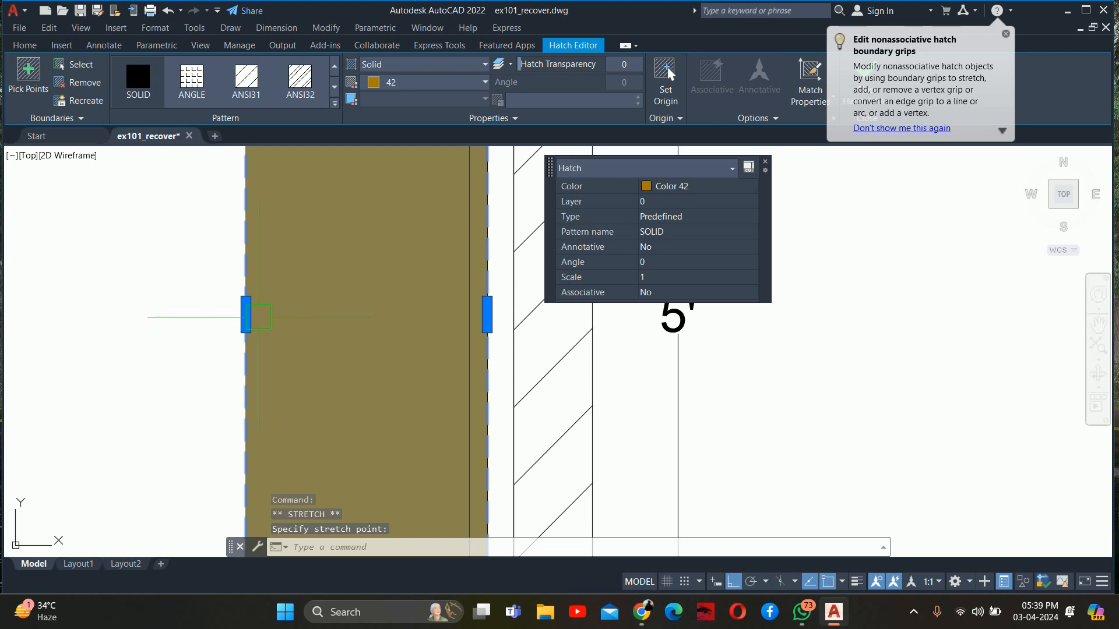
pyautogui.click(246, 315)
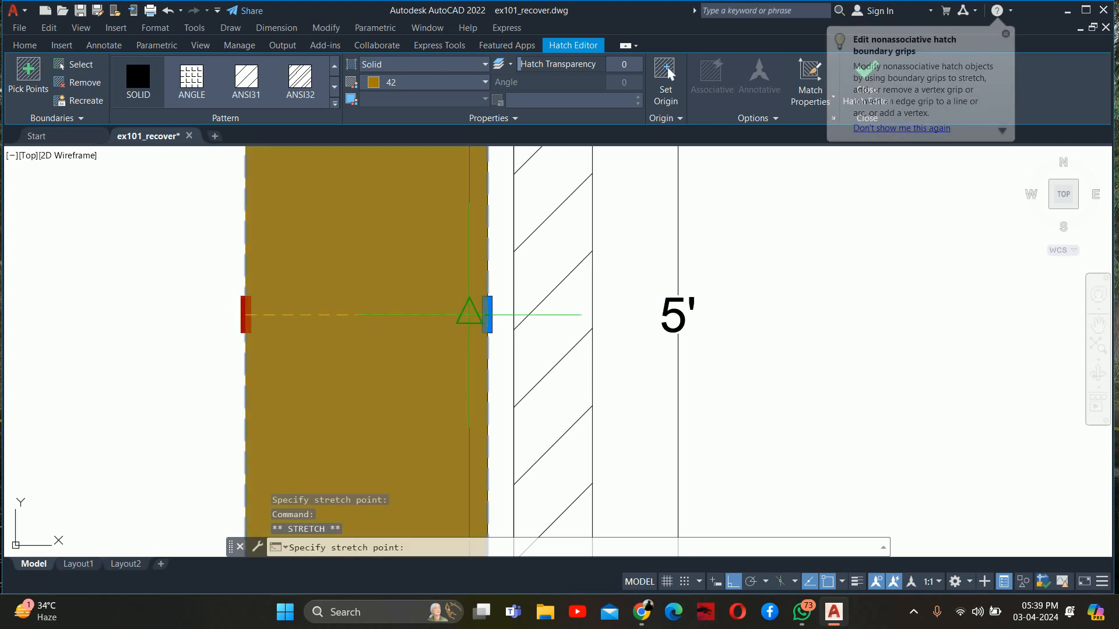
pyautogui.click(487, 315)
pyautogui.press('Escape')
pyautogui.press('Escape')
pyautogui.press('Escape')
pyautogui.scroll(-5, 411, 306)
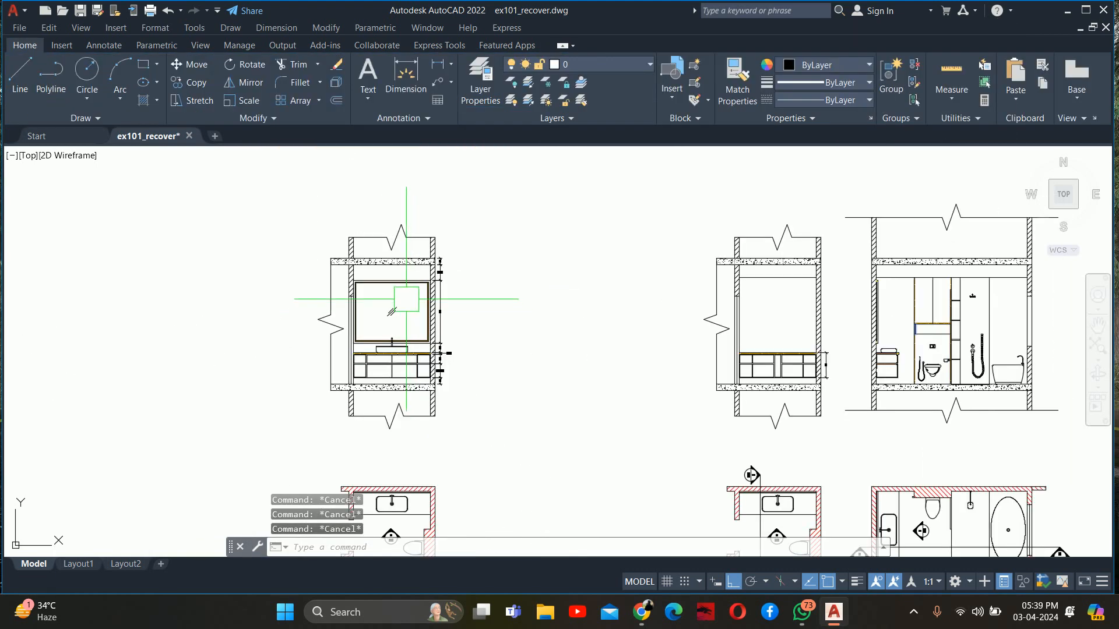
# Review the widened mirror and neighbouring elevations, and switch to Chrome to study the "Luxury Bathroom" pin on Pinterest
pyautogui.scroll(4, 406, 299)
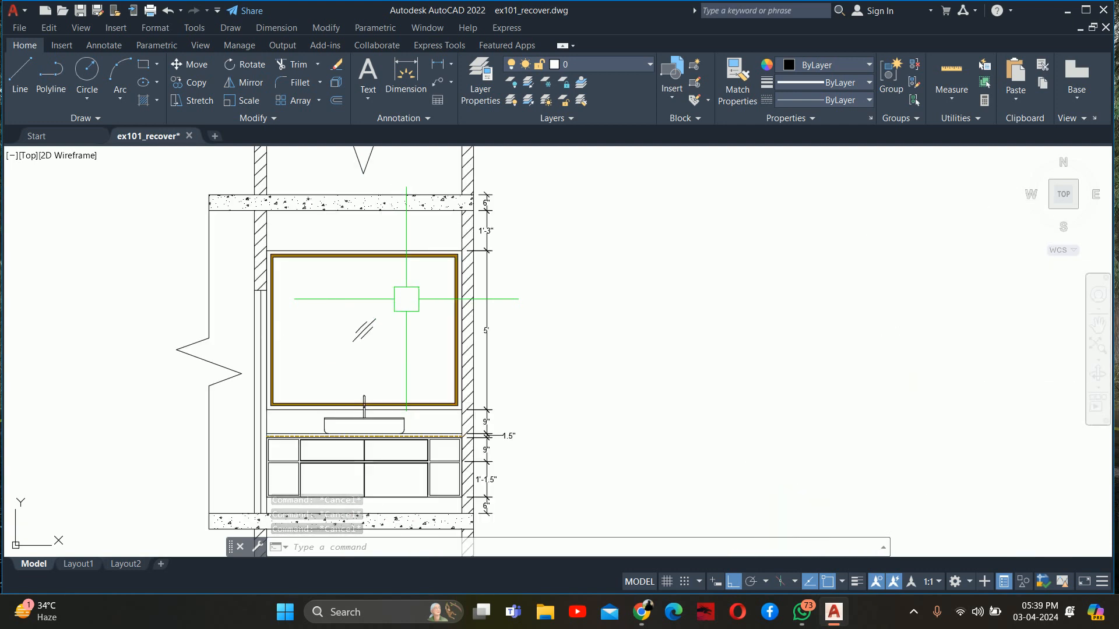
pyautogui.scroll(2, 317, 254)
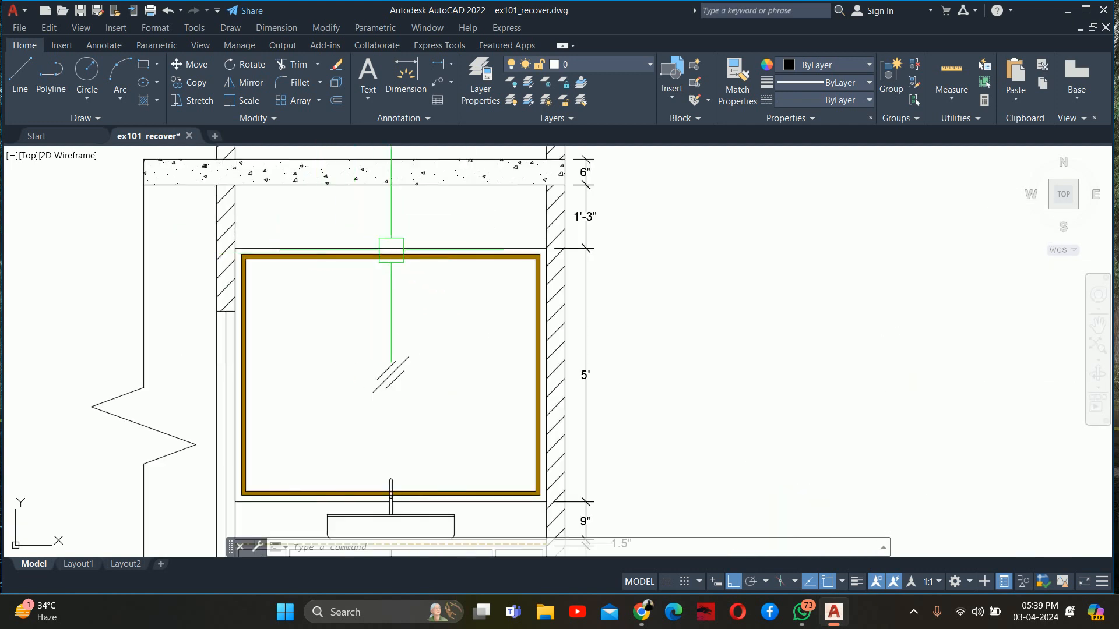
pyautogui.scroll(-4, 266, 424)
pyautogui.moveTo(900, 423)
pyautogui.mouseDown(button='middle')
pyautogui.moveTo(801, 418)
pyautogui.moveTo(620, 369)
pyautogui.mouseUp(button='middle')
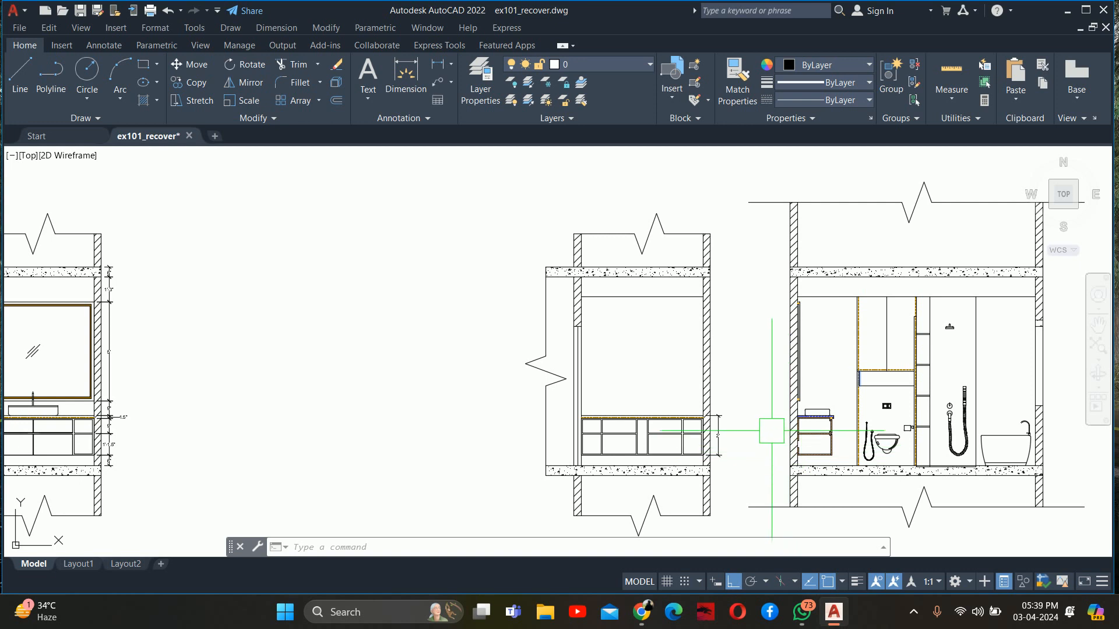
pyautogui.moveTo(783, 382); pyautogui.dragTo(674, 387, button='middle')
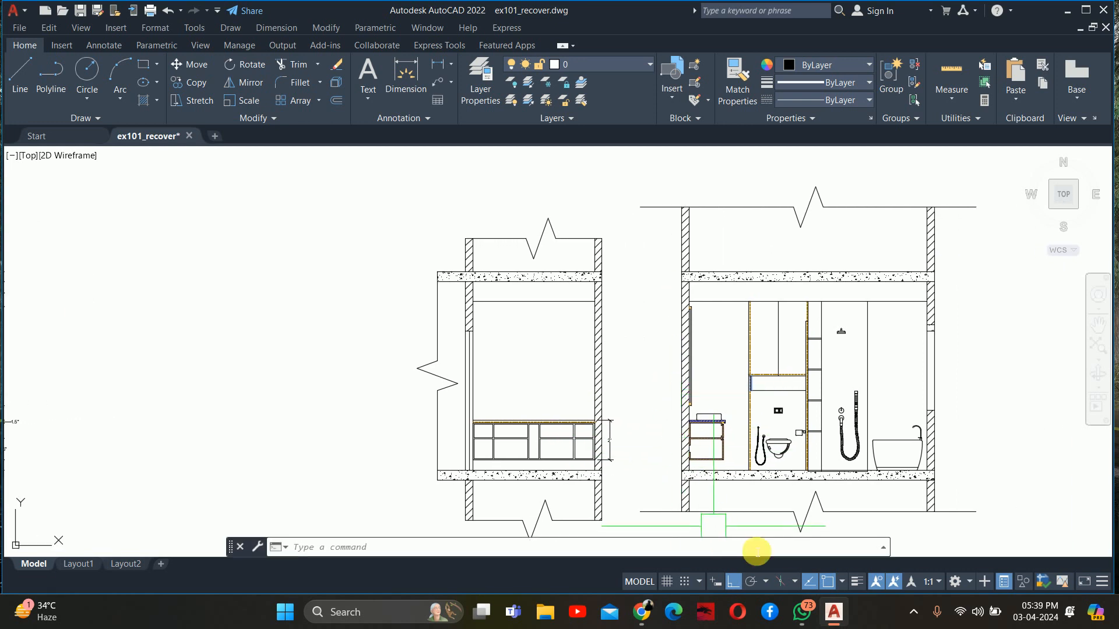
pyautogui.click(651, 613)
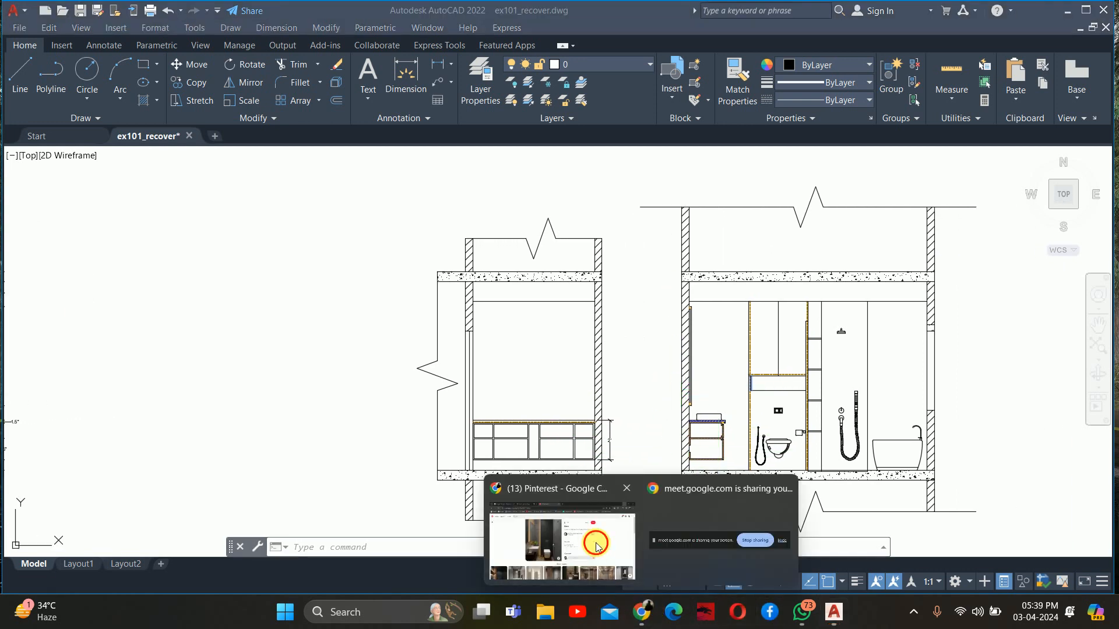
pyautogui.click(567, 488)
pyautogui.scroll(-3, 443, 260)
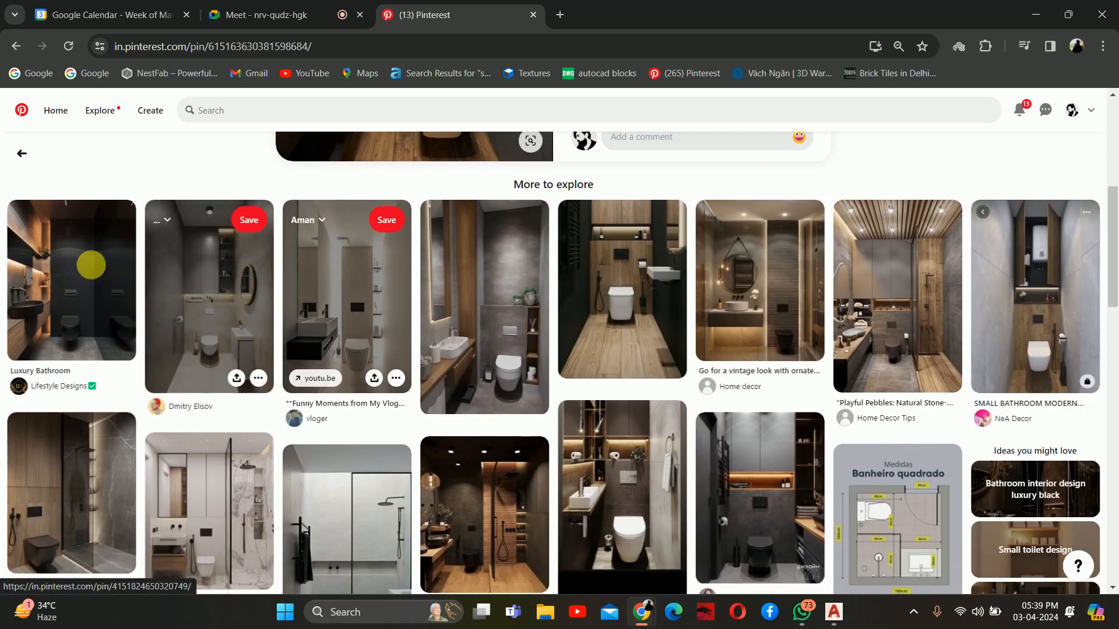
pyautogui.click(52, 277)
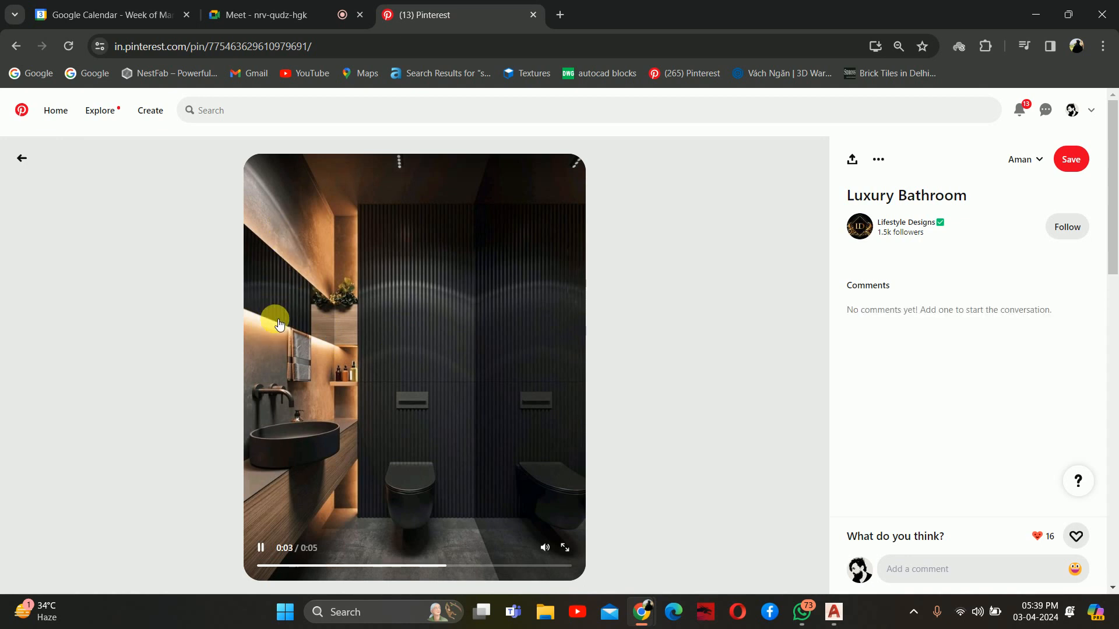
pyautogui.scroll(-7, 274, 315)
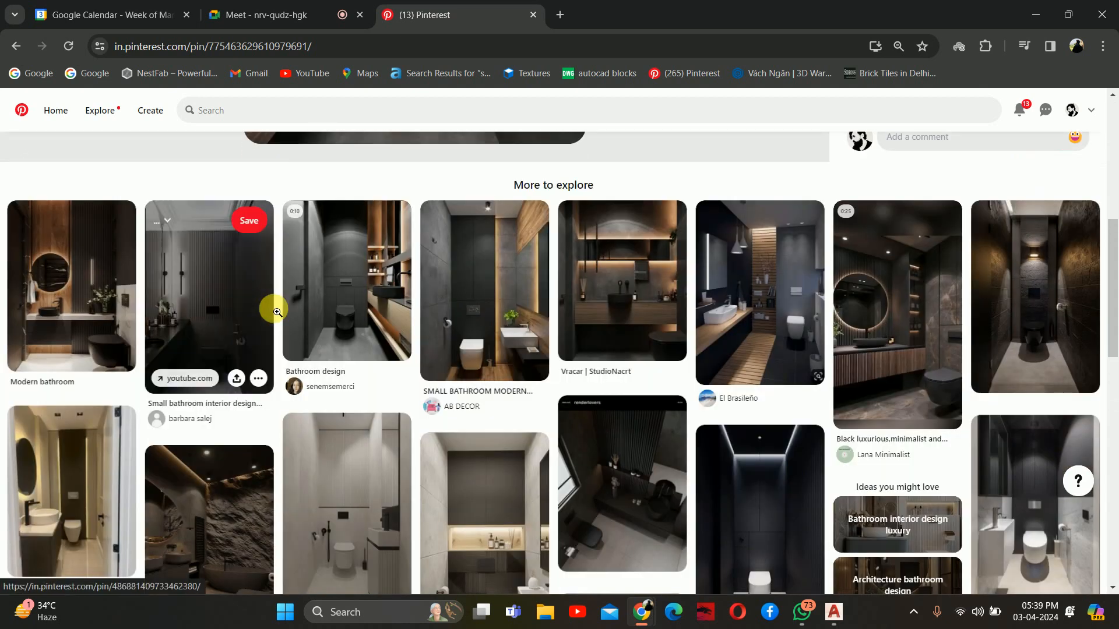
# Open the "Vracar | StudioNacrt" bathroom reference and look through its related designs for mirror and lighting ideas
pyautogui.click(563, 290)
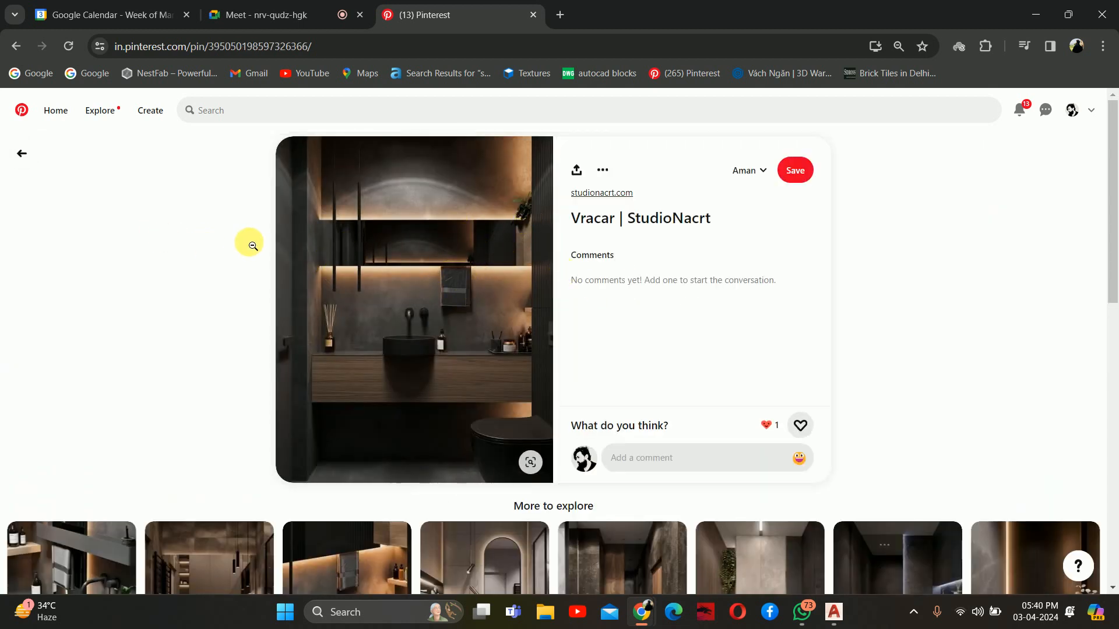
pyautogui.scroll(-4, 386, 250)
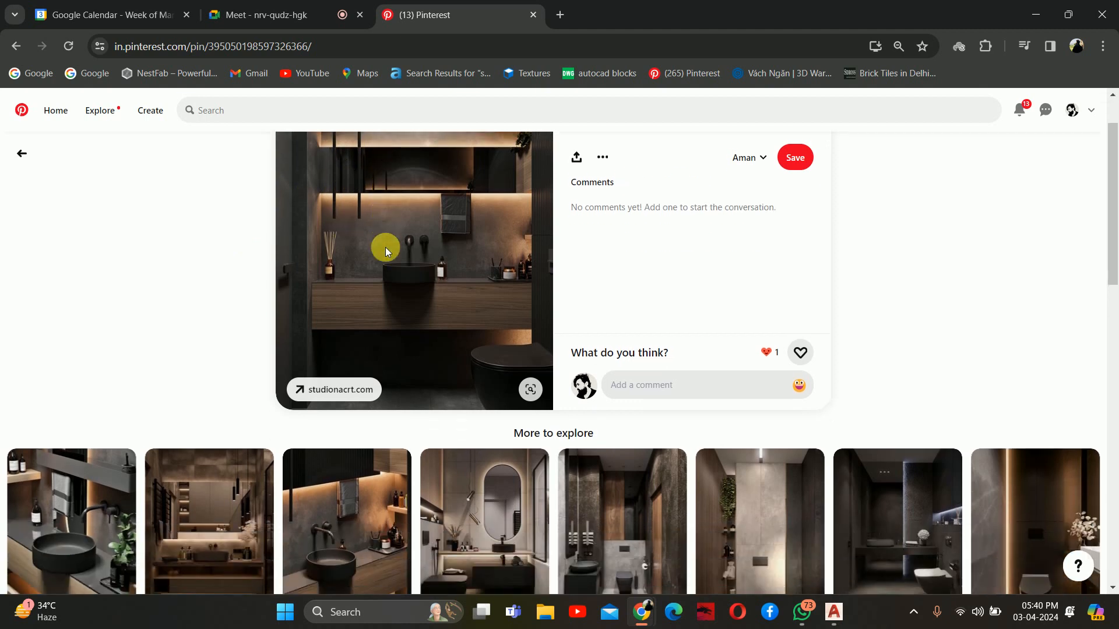
pyautogui.scroll(-2, 466, 361)
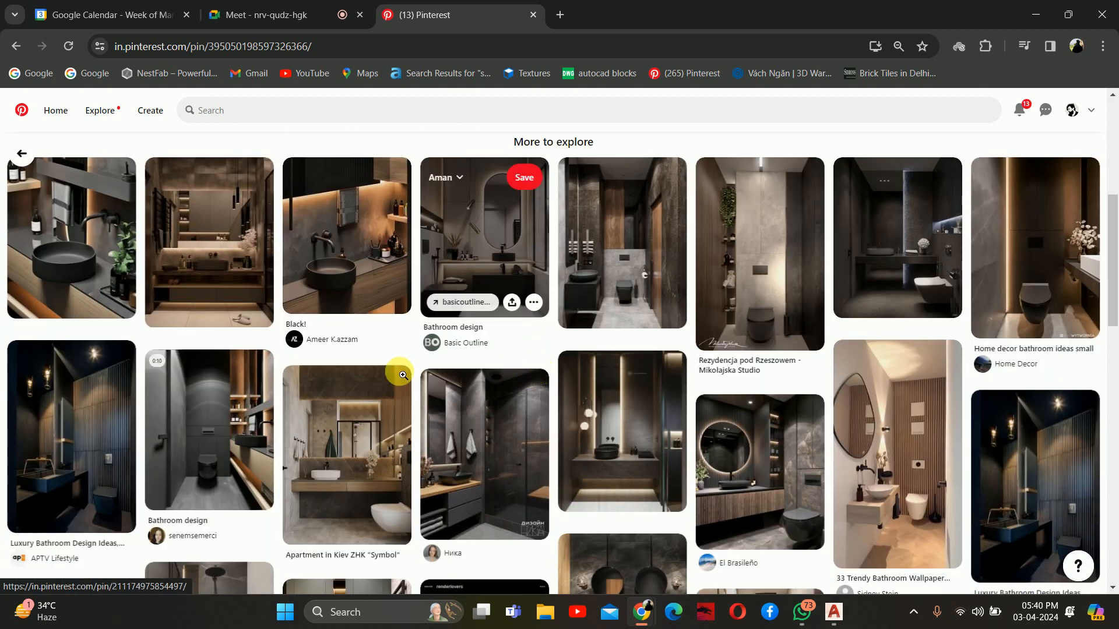
pyautogui.scroll(-1, 274, 408)
pyautogui.scroll(-5, 250, 388)
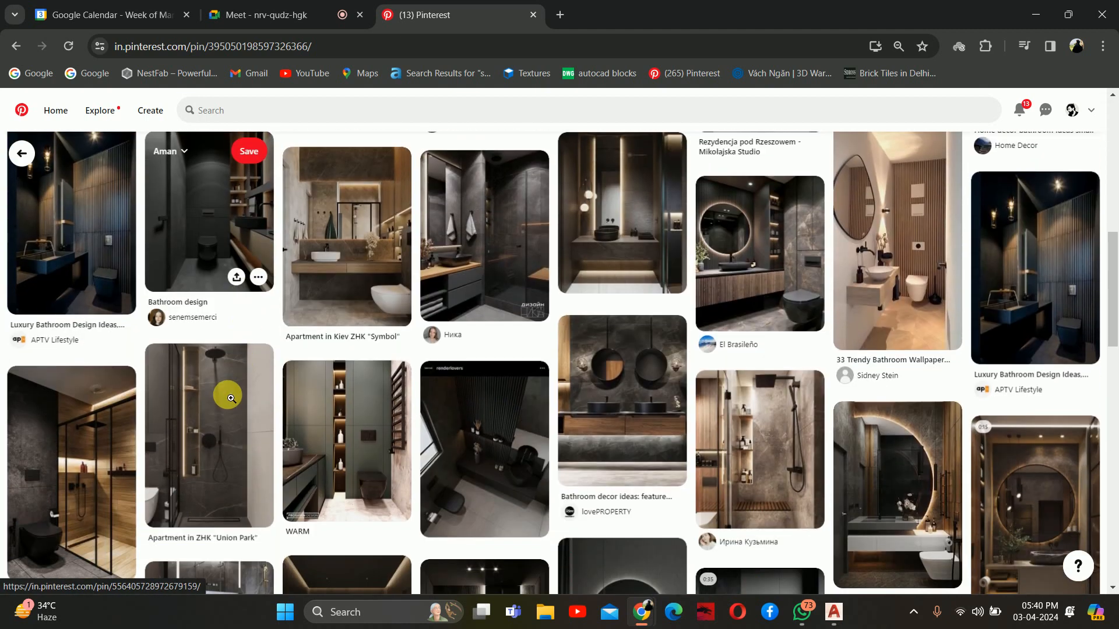
pyautogui.scroll(-10, 686, 313)
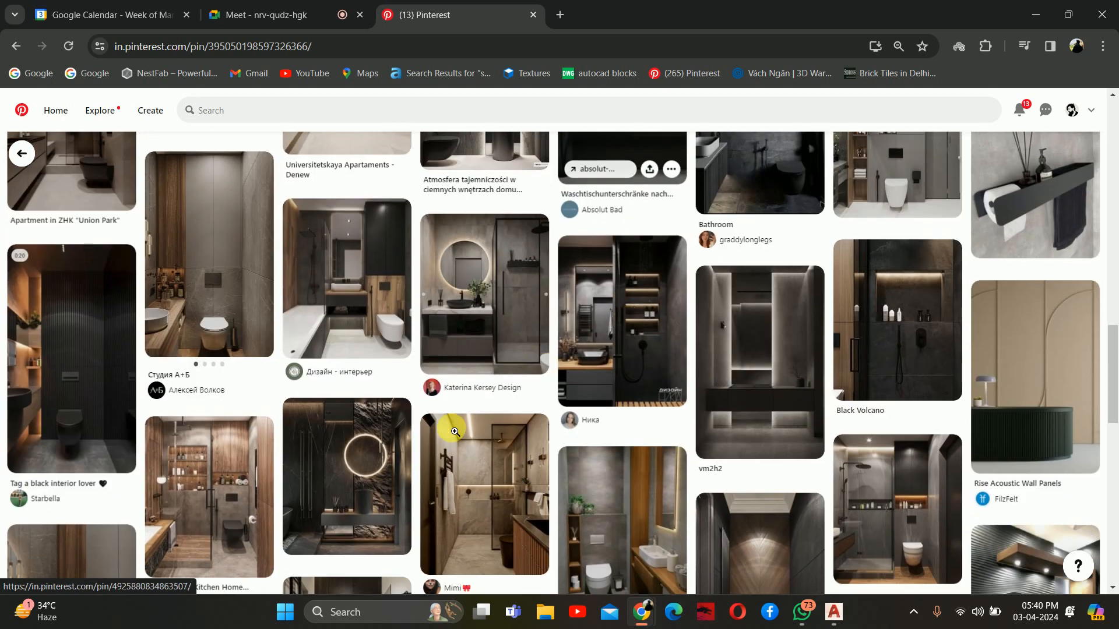
# Open the dark bathroom pin with the round backlit mirror and browse its related designs
pyautogui.click(350, 475)
pyautogui.scroll(-4, 418, 296)
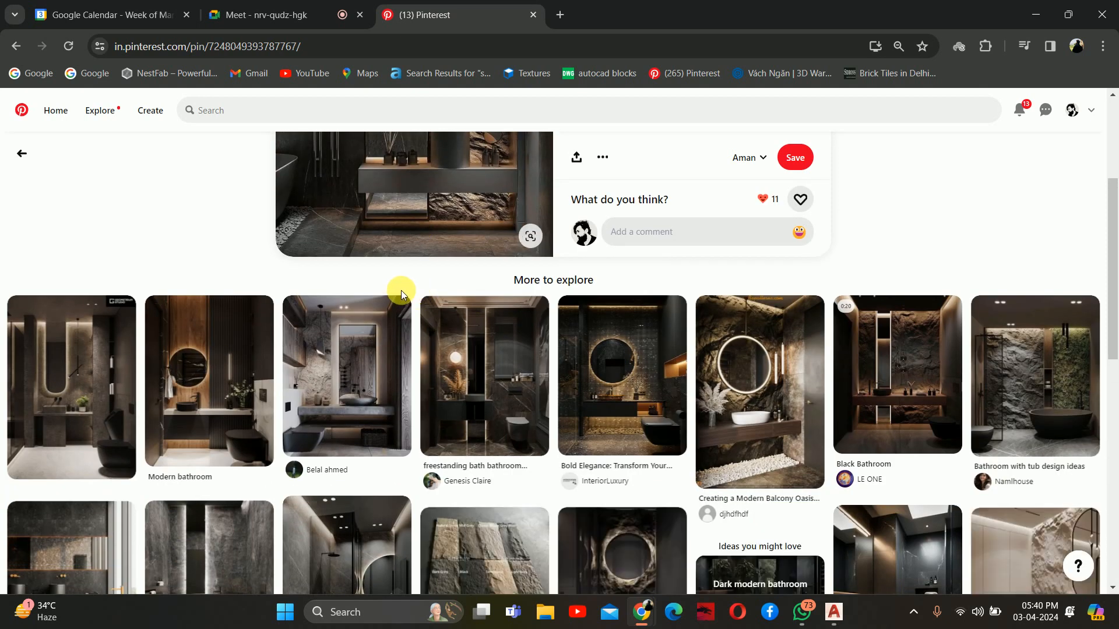
pyautogui.scroll(-7, 394, 290)
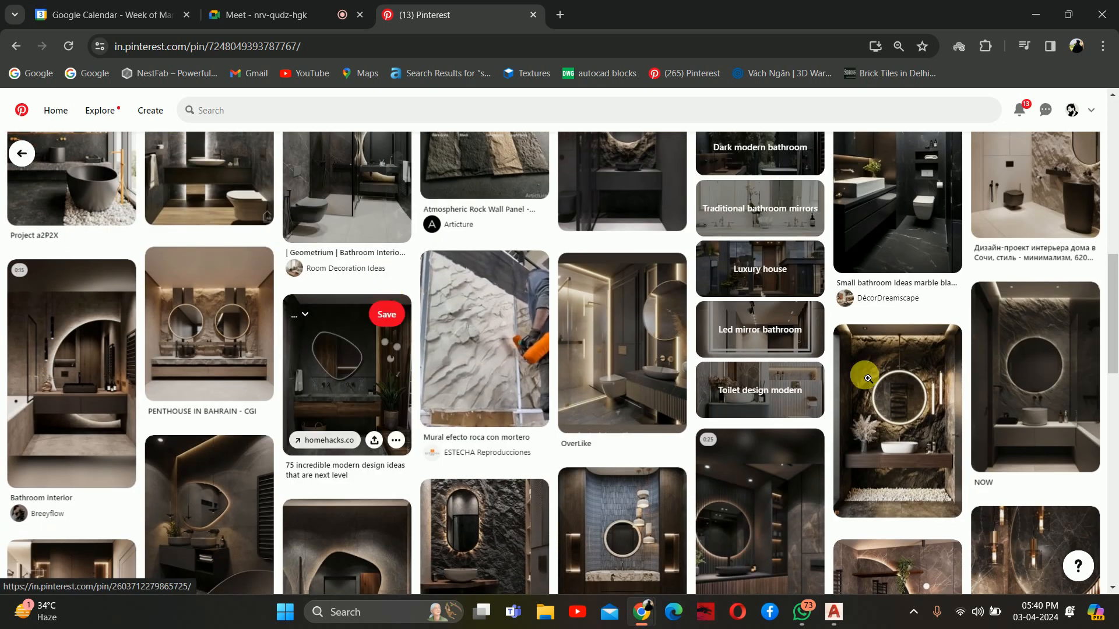
pyautogui.scroll(-3, 869, 388)
pyautogui.scroll(-6, 340, 385)
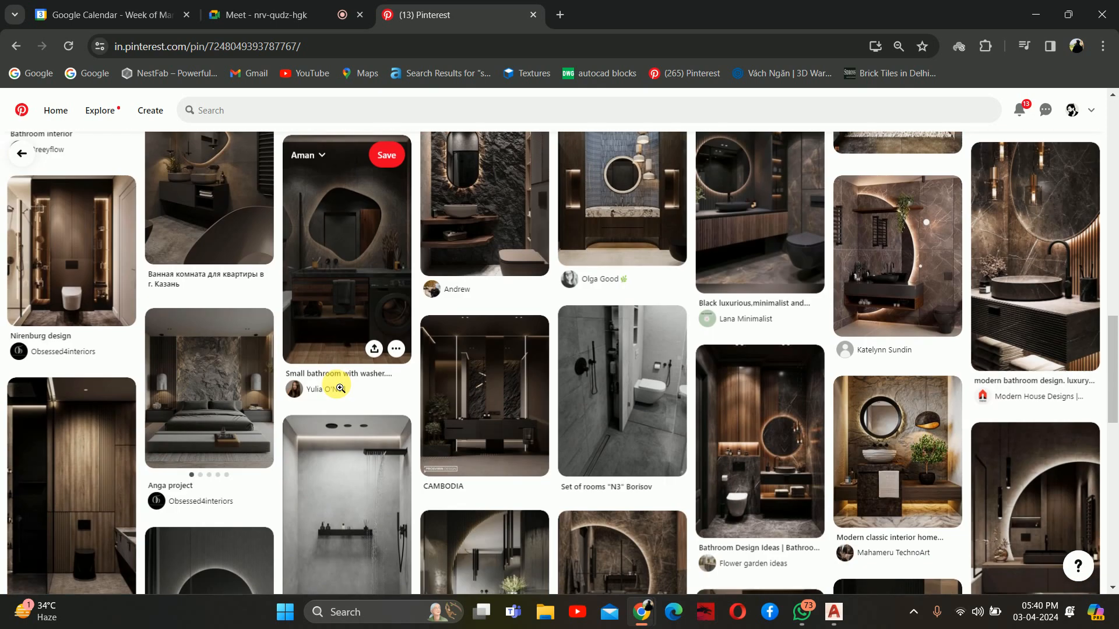
# Browse the related bathroom designs and open the pin with the round mirror above a rustic wooden counter
pyautogui.scroll(-5, 336, 391)
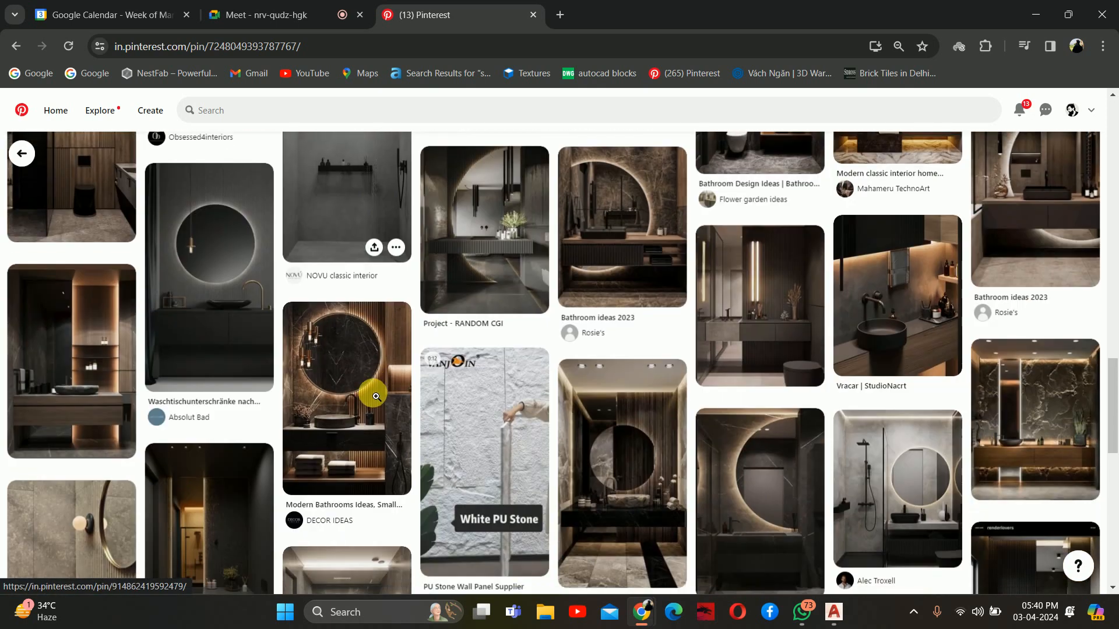
pyautogui.scroll(-2, 303, 380)
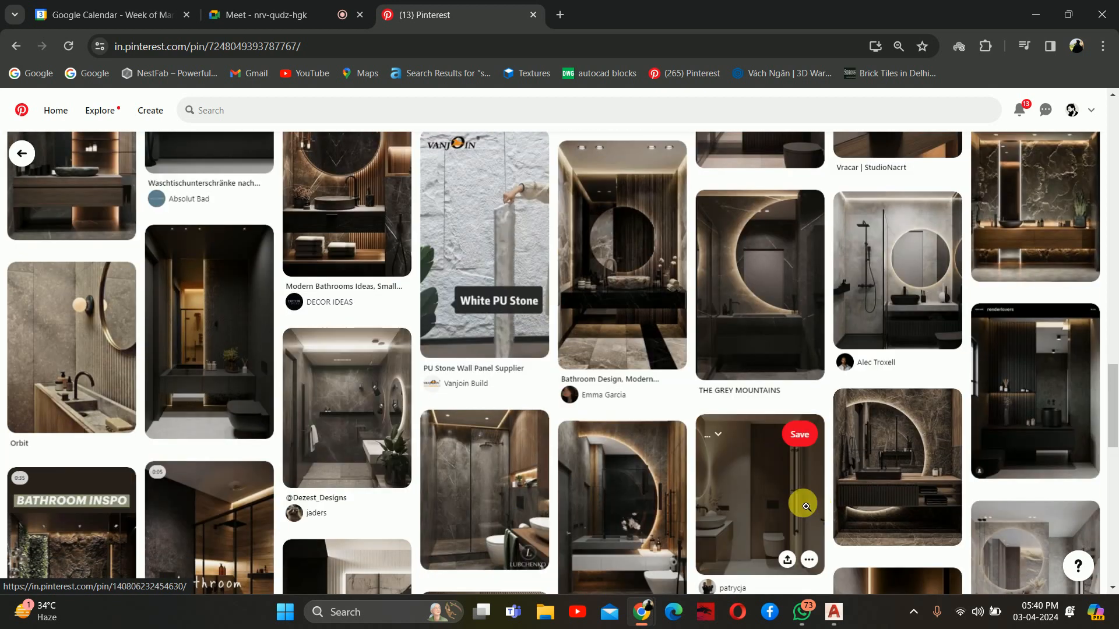
pyautogui.scroll(-6, 758, 484)
pyautogui.scroll(-2, 758, 466)
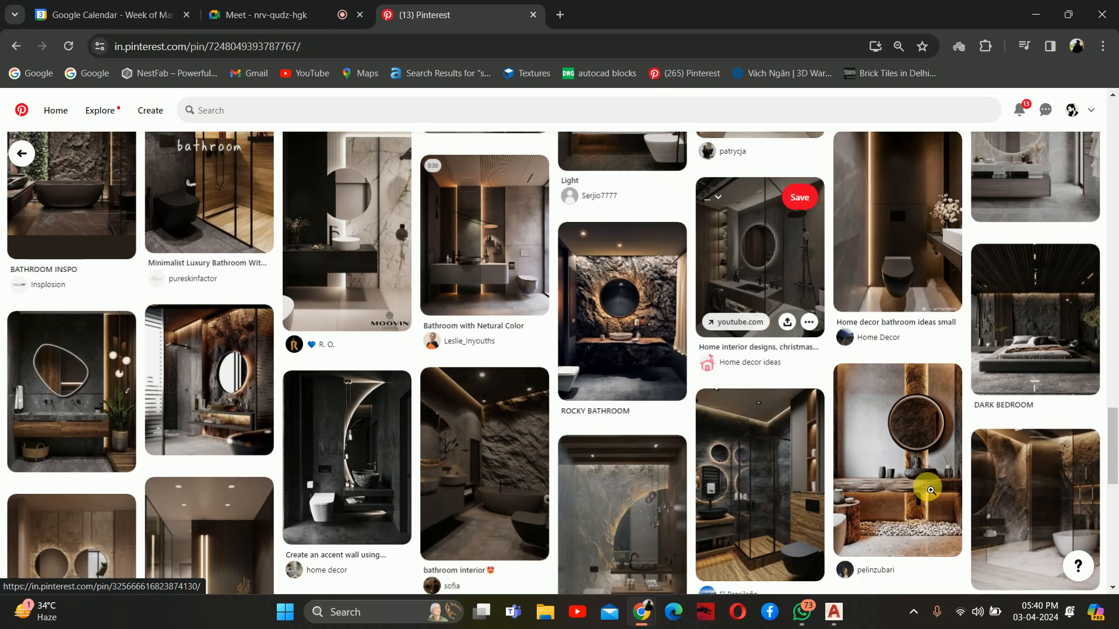
pyautogui.click(884, 432)
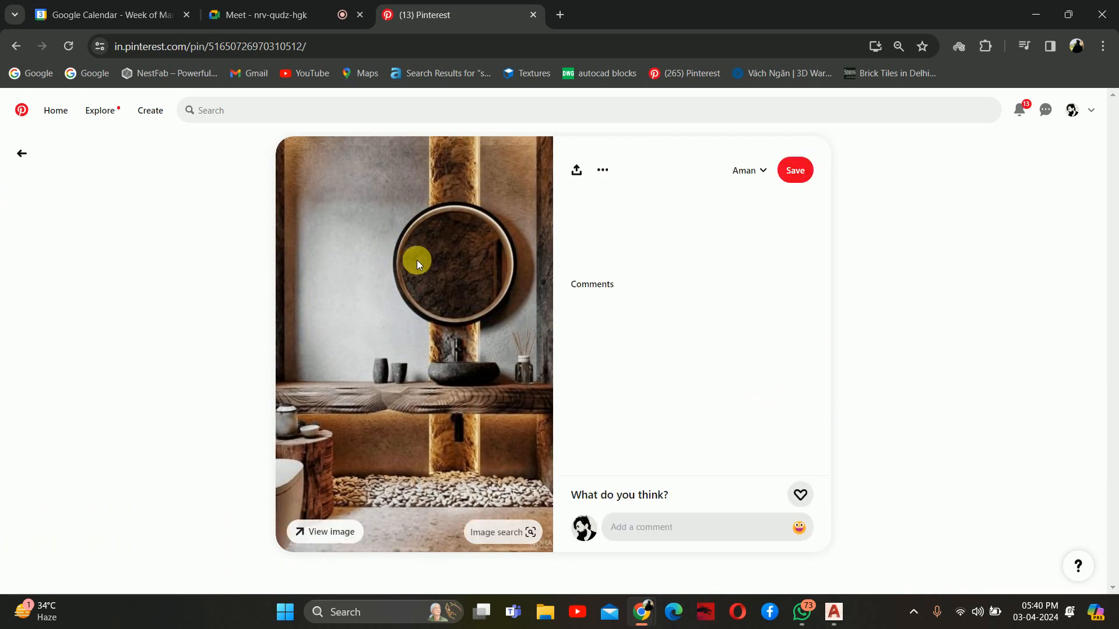
# Look through that pin's related designs and open the one with the round backlit mirror on a rock wall
pyautogui.scroll(-1, 477, 296)
pyautogui.scroll(-5, 478, 296)
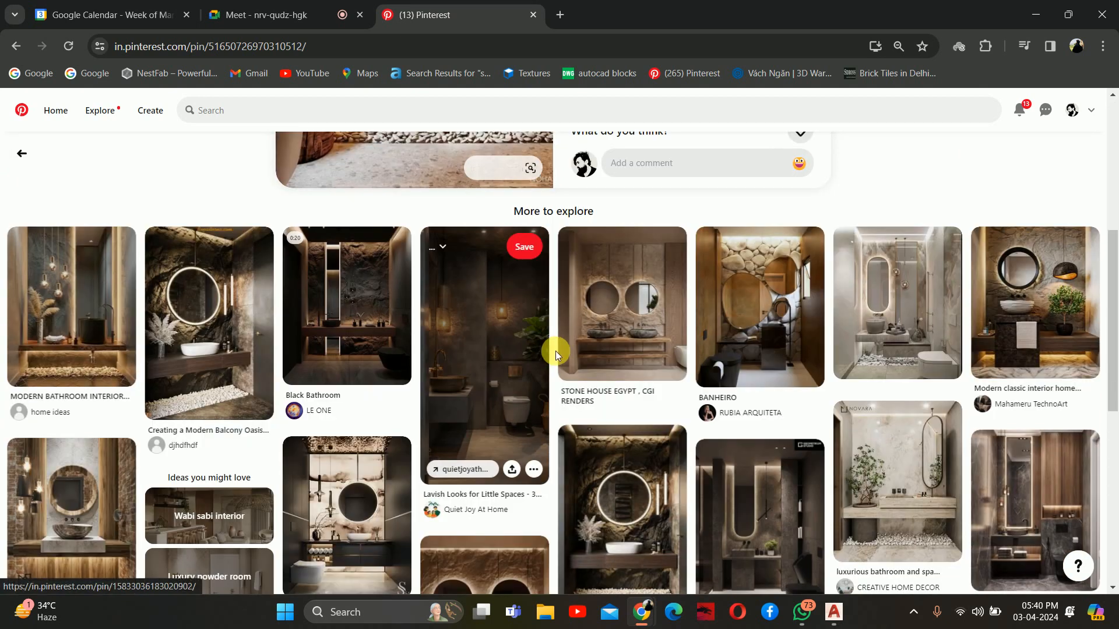
pyautogui.scroll(-2, 555, 352)
pyautogui.click(629, 364)
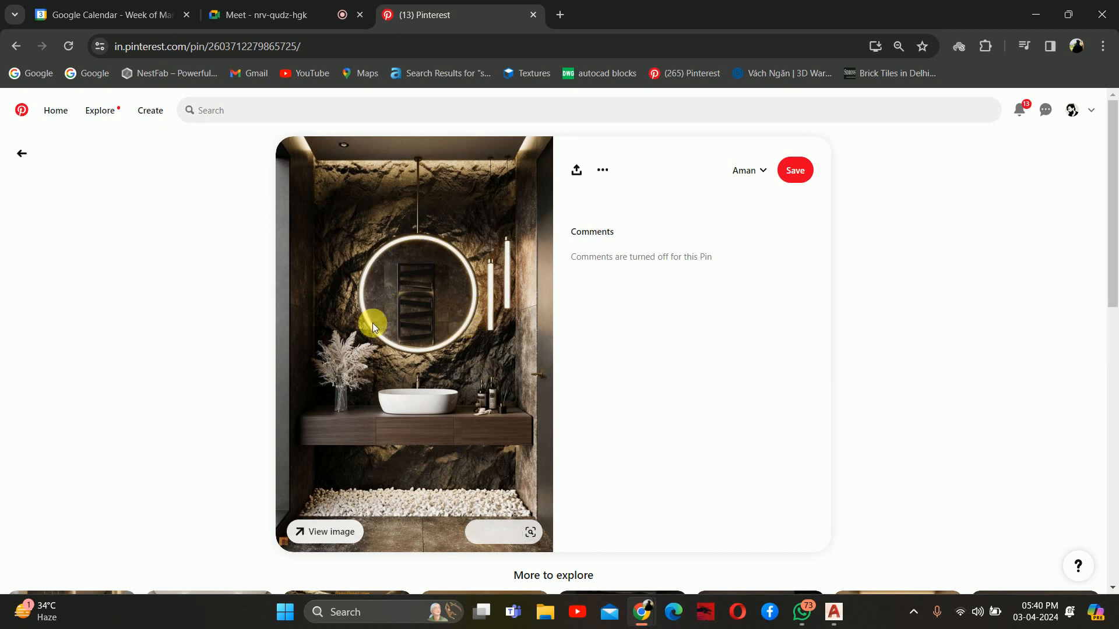
# Return to AutoCAD and examine the vanity elevation with its mirror and the full bathroom section
pyautogui.click(1020, 10)
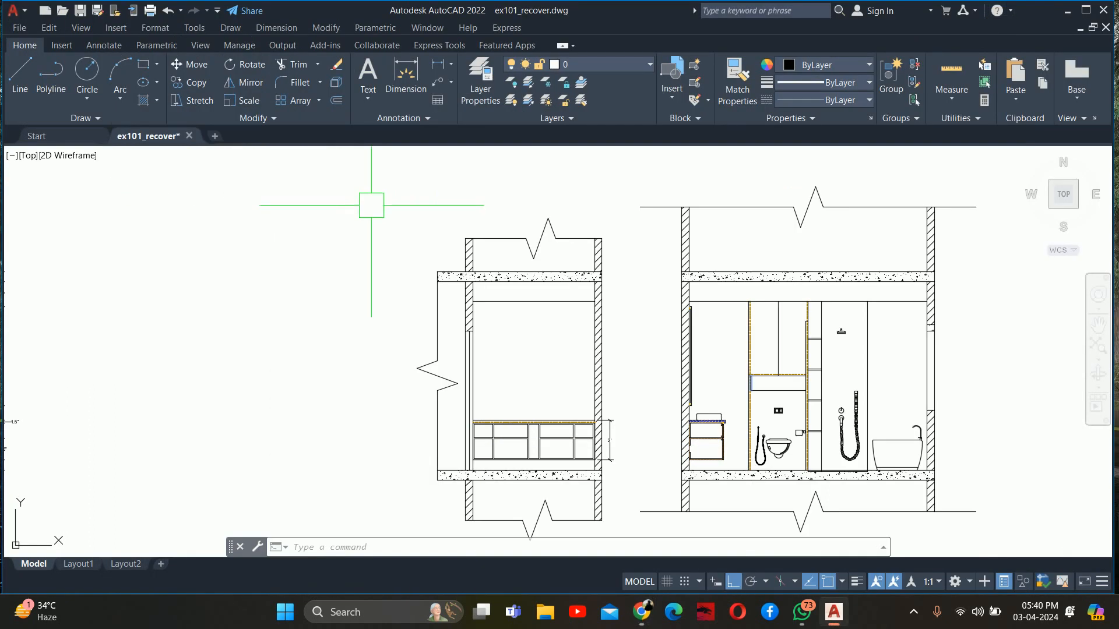
pyautogui.moveTo(676, 337)
pyautogui.mouseDown(button='middle')
pyautogui.moveTo(203, 265)
pyautogui.moveTo(343, 280)
pyautogui.mouseUp(button='middle')
pyautogui.scroll(-4, 202, 264)
pyautogui.scroll(6, 39, 279)
pyautogui.scroll(4, 40, 280)
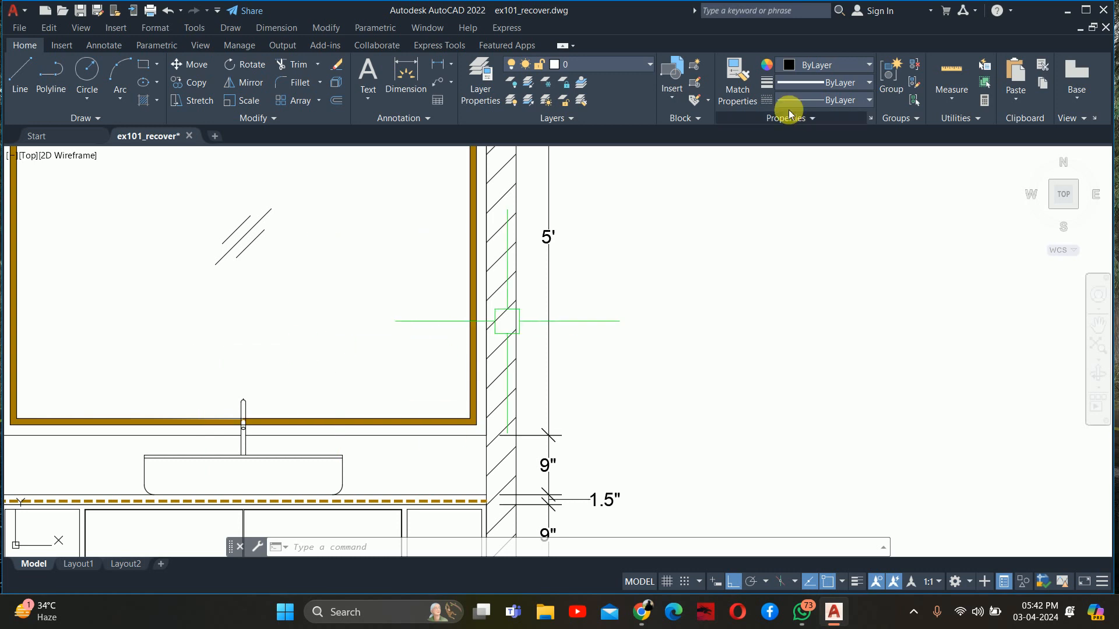
pyautogui.scroll(-5, 582, 268)
pyautogui.scroll(-2, 571, 293)
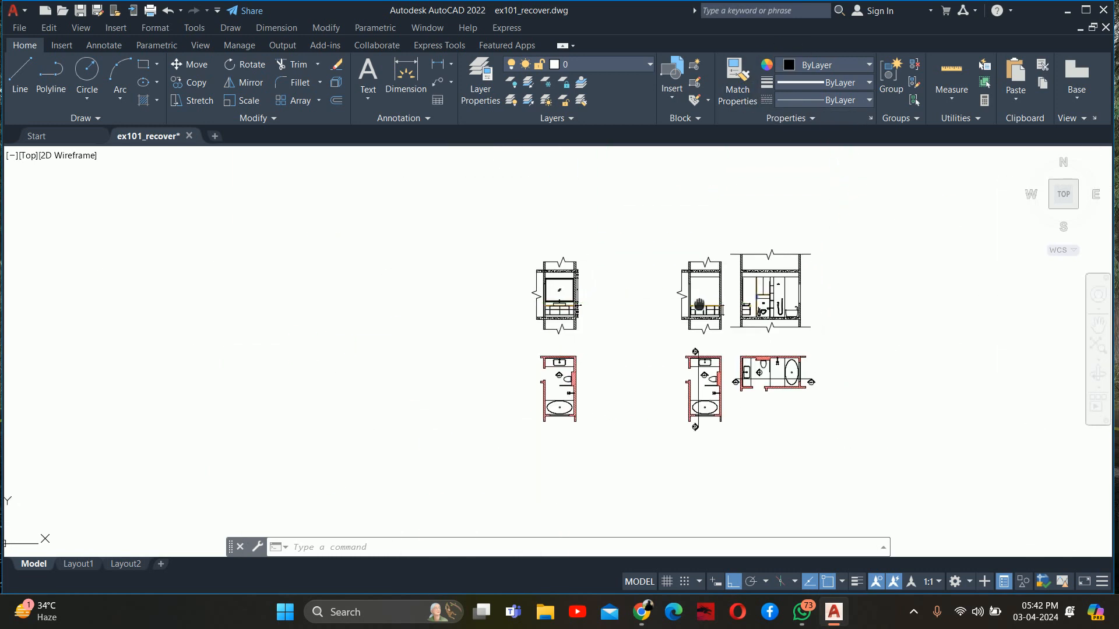
pyautogui.scroll(8, 641, 282)
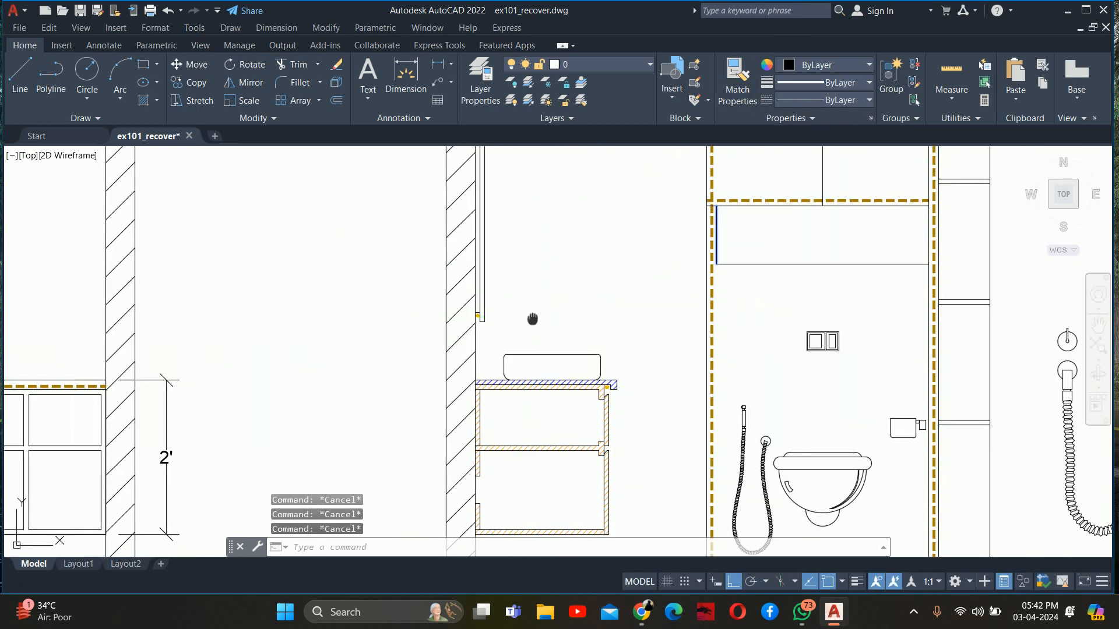
pyautogui.moveTo(521, 317); pyautogui.dragTo(532, 300, button='middle')
pyautogui.write('le')
pyautogui.press('Return')
pyautogui.scroll(3, 569, 341)
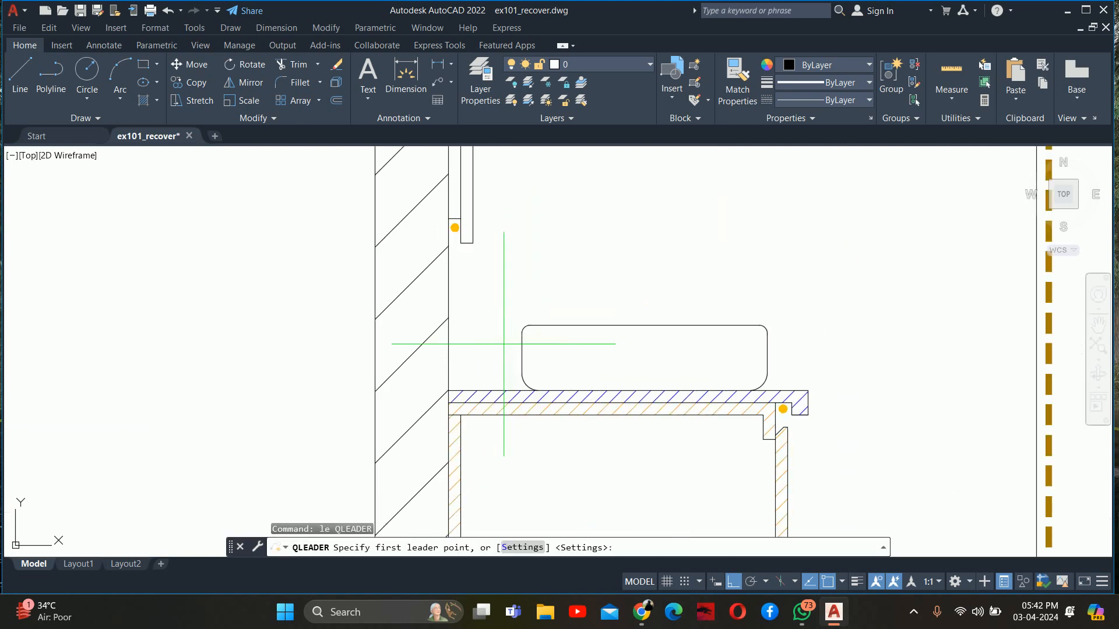
pyautogui.press('Escape')
pyautogui.press('Escape')
pyautogui.press('Escape')
# Move the full bathroom section horizontally to the right, leaving a wide gap beside the neighbouring vanity elevation
pyautogui.scroll(-10, 506, 333)
pyautogui.press('Return')
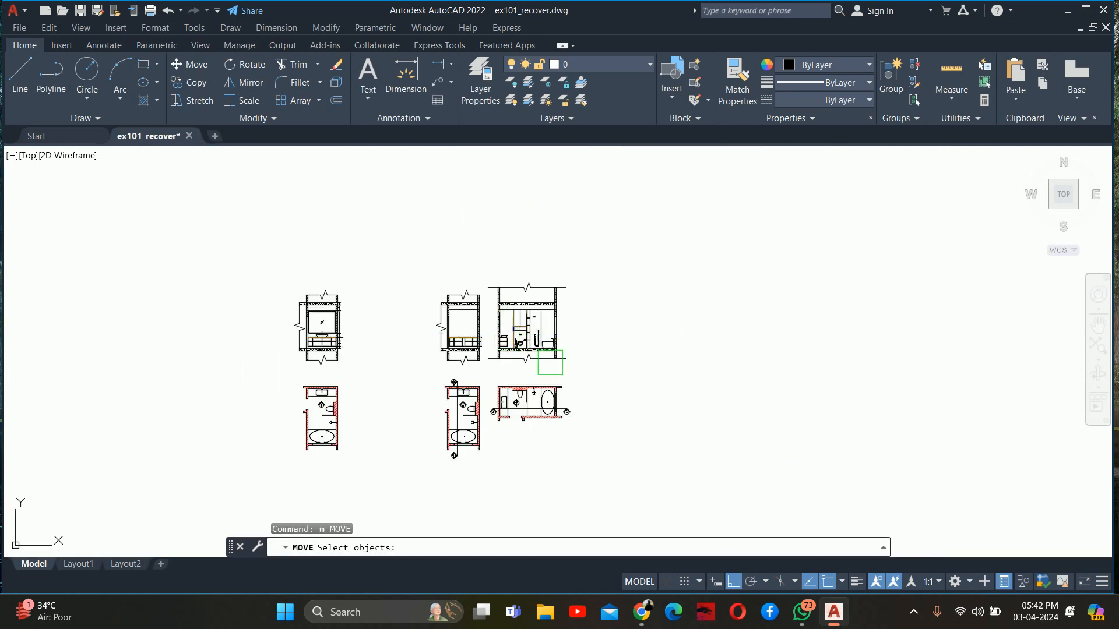
pyautogui.scroll(4, 558, 363)
pyautogui.click(611, 373)
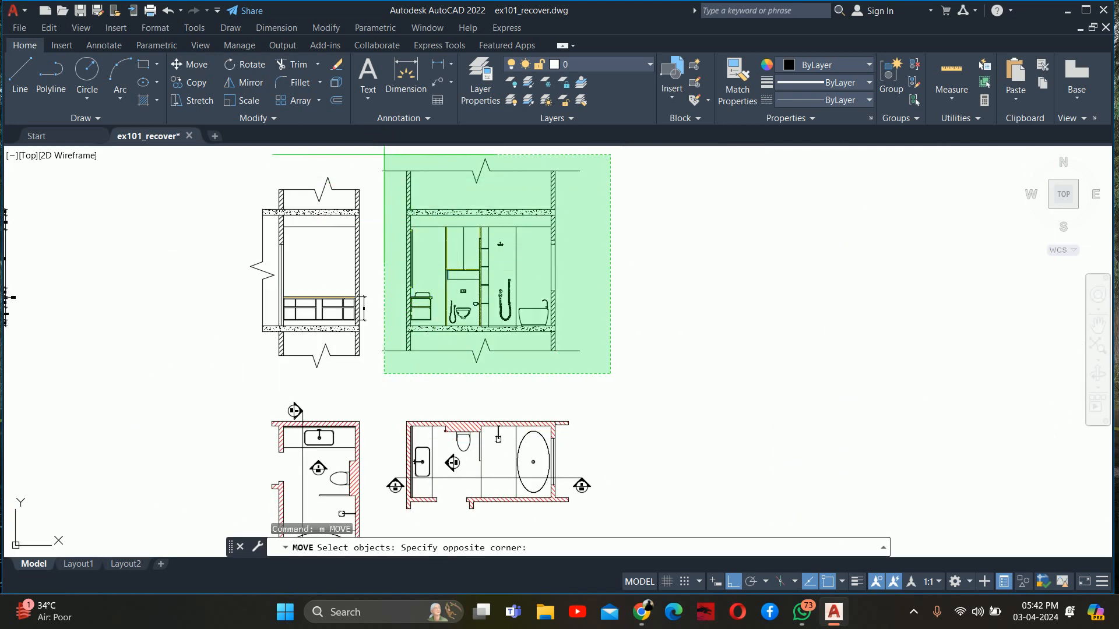
pyautogui.click(382, 153)
pyautogui.moveTo(450, 179); pyautogui.dragTo(377, 278, button='middle')
pyautogui.press('Return')
pyautogui.click(408, 200)
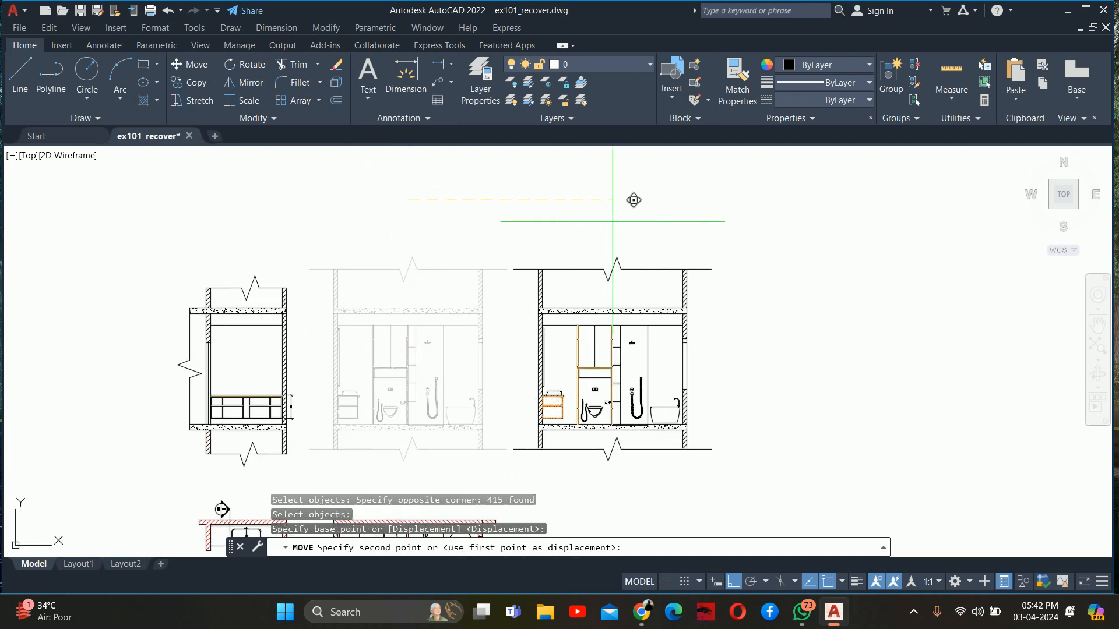
pyautogui.press('Escape')
pyautogui.press('Escape')
pyautogui.press('Escape')
pyautogui.scroll(4, 542, 384)
pyautogui.scroll(2, 533, 401)
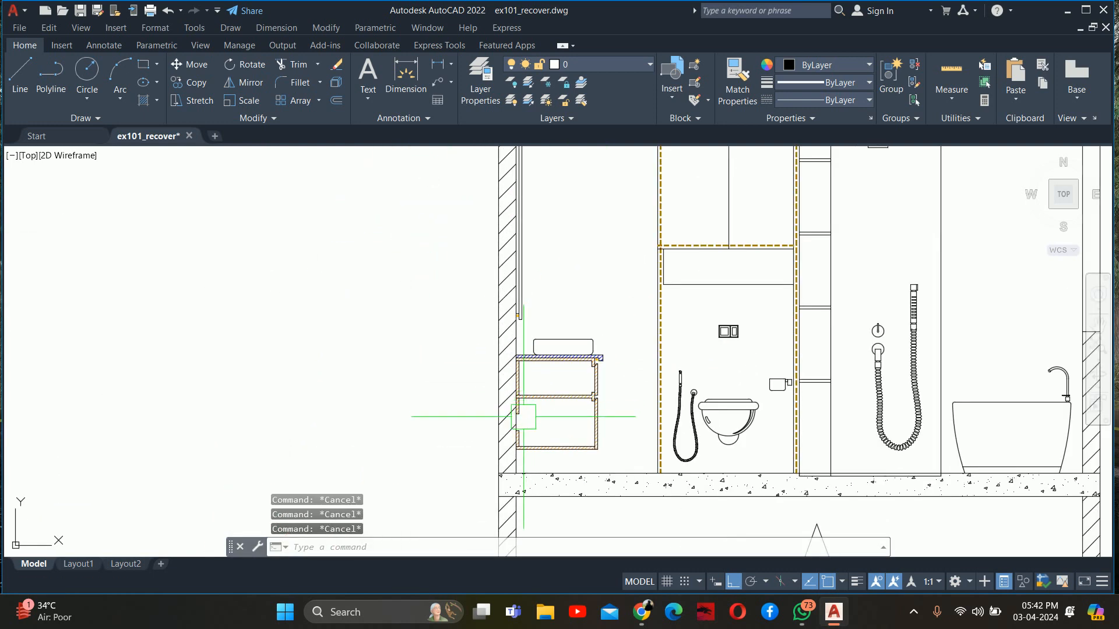
pyautogui.write('le')
pyautogui.press('Return')
pyautogui.scroll(5, 513, 461)
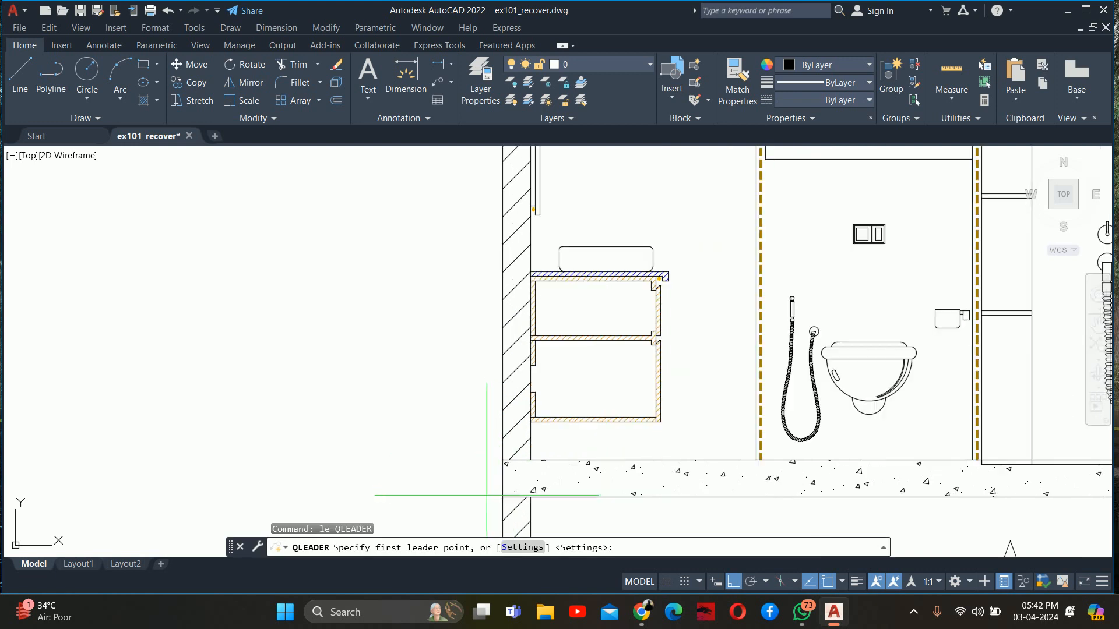
pyautogui.scroll(-8, 522, 367)
pyautogui.press('Escape')
pyautogui.press('Escape')
pyautogui.press('Escape')
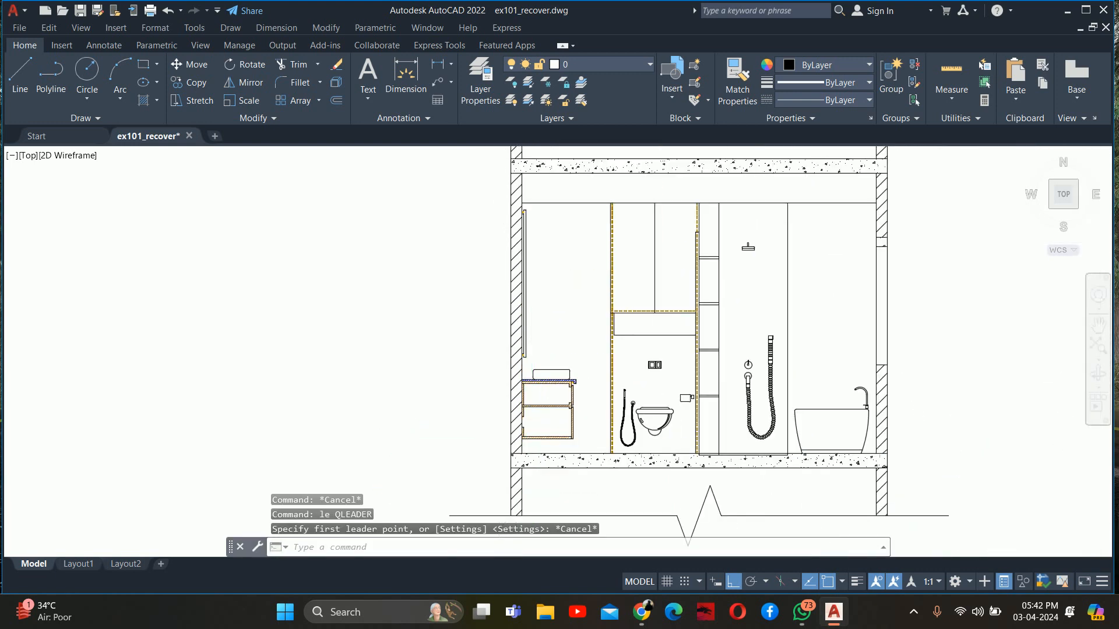
# Add a linear dimension for the floor slab's thickness, placed outside the section's vanity-side wall
pyautogui.write('dli')
pyautogui.press('Return')
pyautogui.scroll(2, 518, 396)
pyautogui.scroll(4, 518, 403)
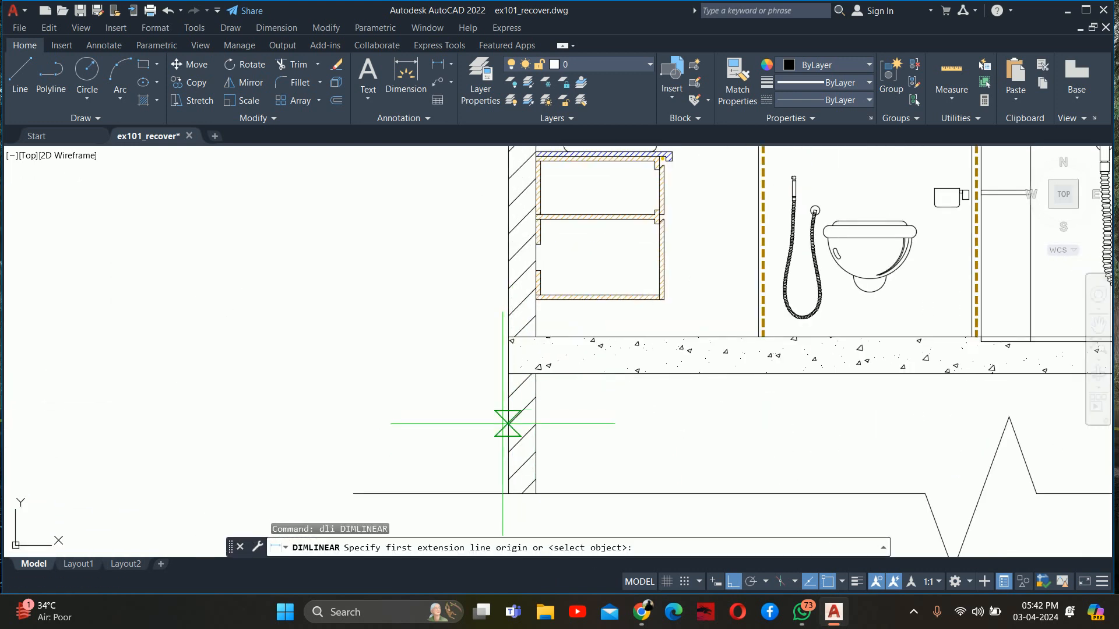
pyautogui.click(508, 373)
pyautogui.click(508, 338)
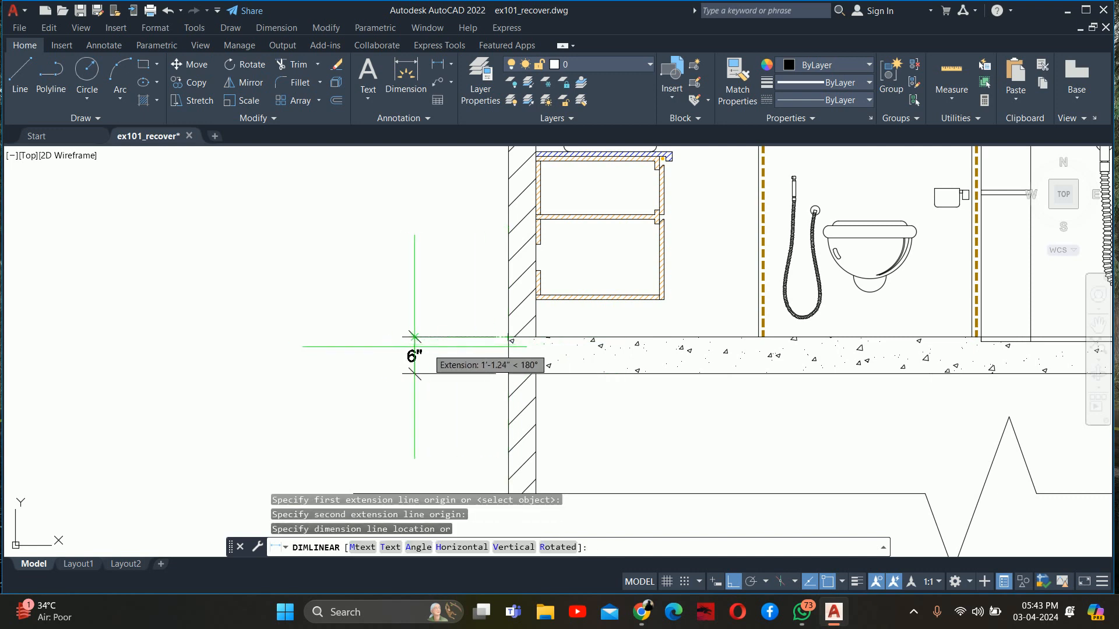
pyautogui.click(429, 350)
pyautogui.press('Escape')
pyautogui.moveTo(428, 350); pyautogui.dragTo(400, 469, button='middle')
pyautogui.write('dco')
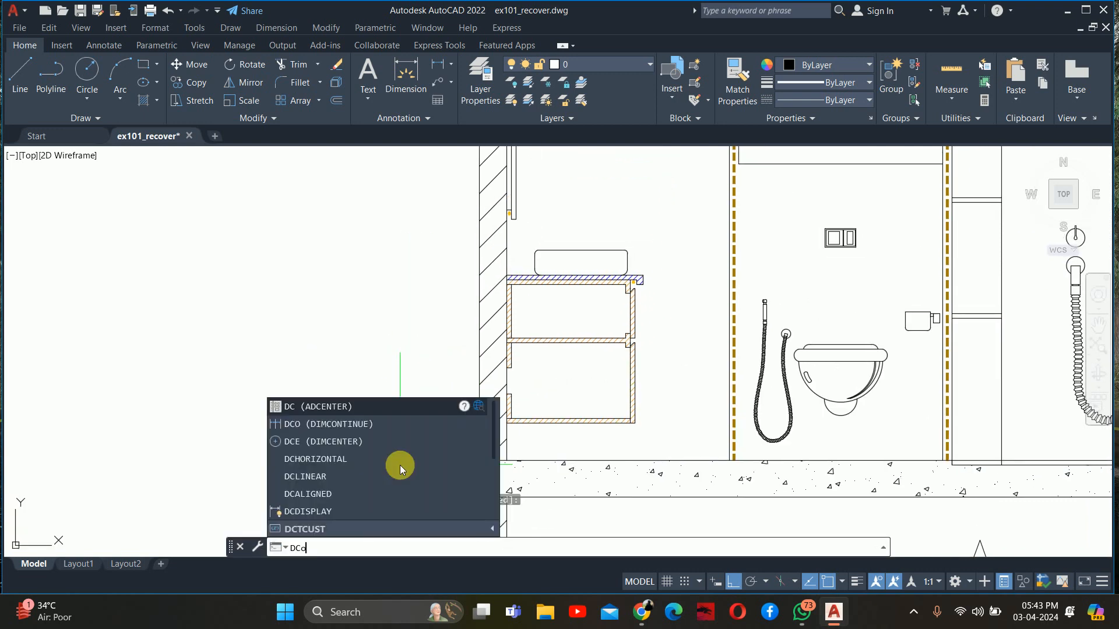
pyautogui.press('Return')
pyautogui.scroll(1, 438, 461)
pyautogui.press('Escape')
pyautogui.press('Escape')
pyautogui.press('Escape')
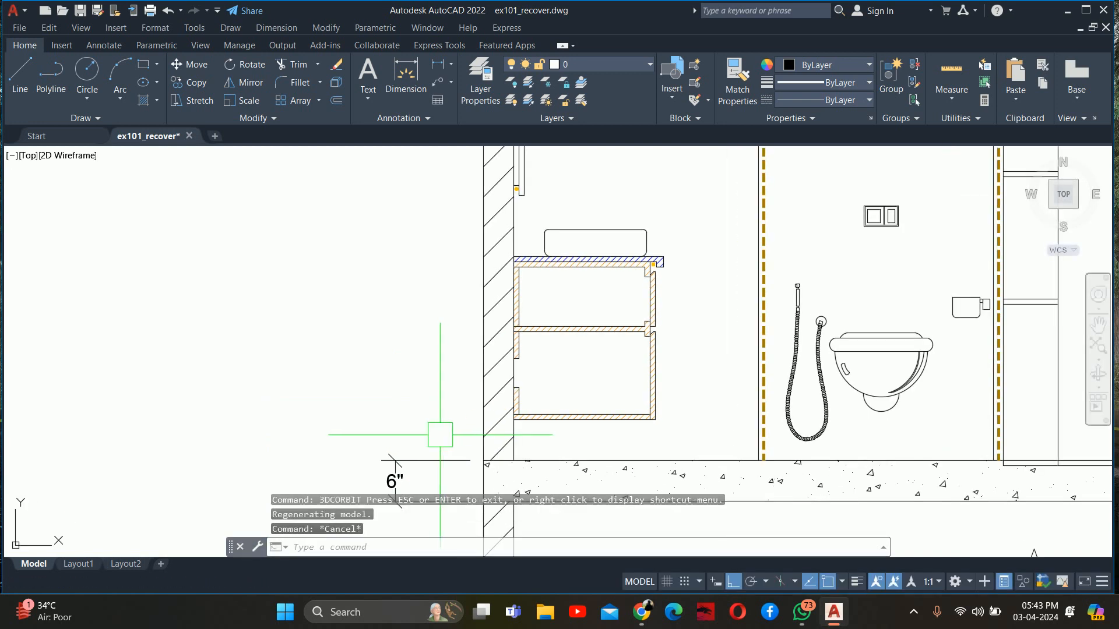
# Continue the vertical dimension chain from the floor slab to the vanity's underside and the countertop slab's bottom and top
pyautogui.write('dco')
pyautogui.press('Return')
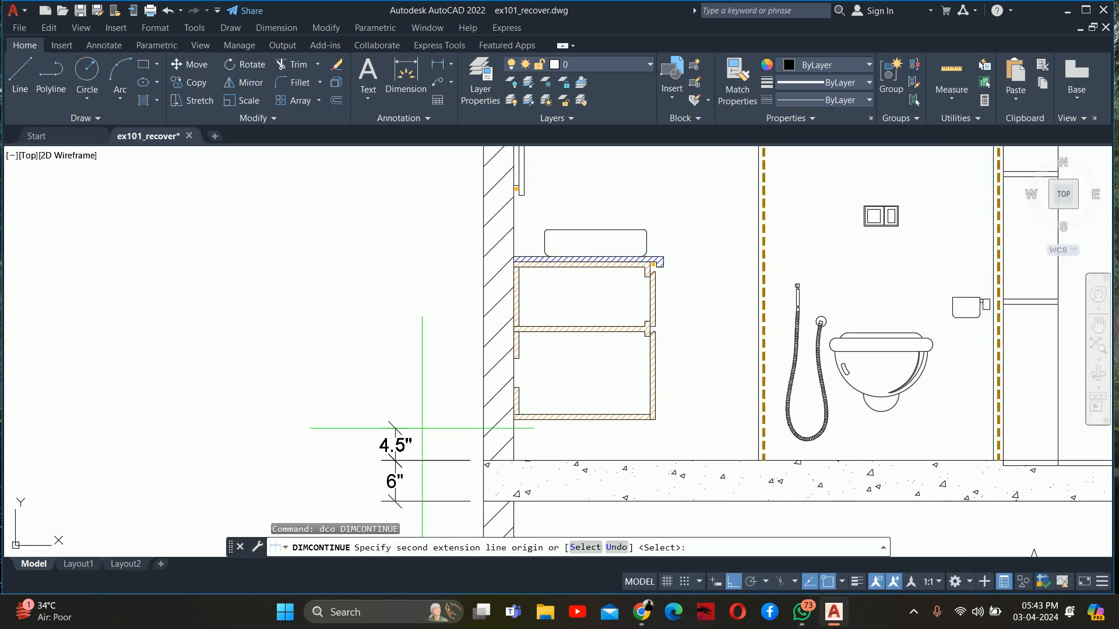
pyautogui.click(513, 419)
pyautogui.scroll(4, 512, 375)
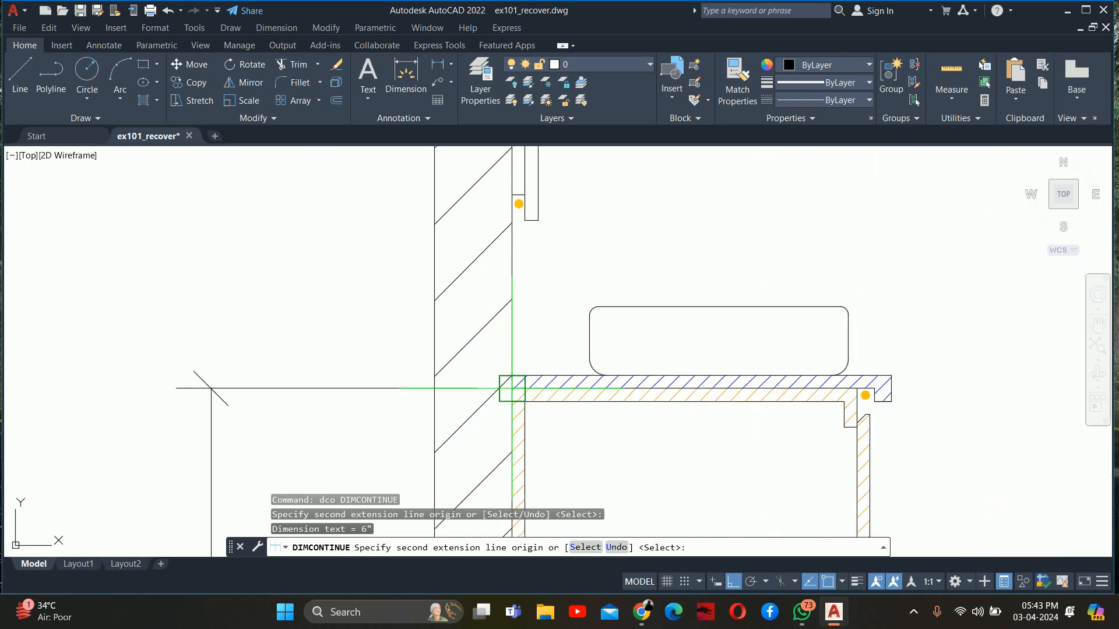
pyautogui.click(511, 388)
pyautogui.click(511, 375)
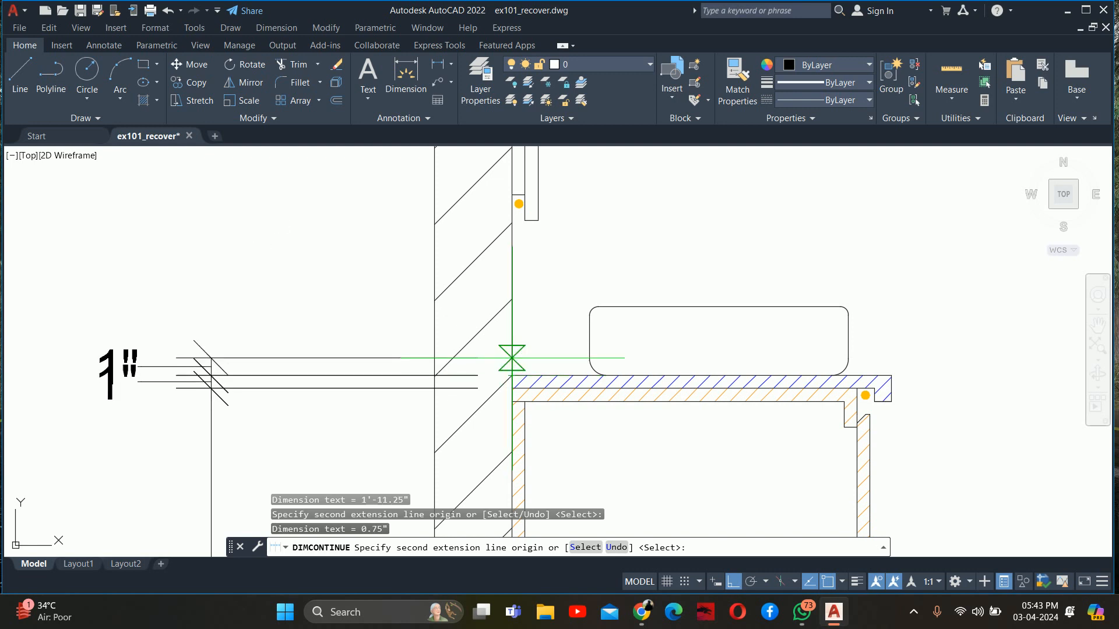
# Extend the dimension chain to the top of the washbasin and the mirror's lower edge
pyautogui.scroll(-3, 511, 358)
pyautogui.scroll(3, 528, 403)
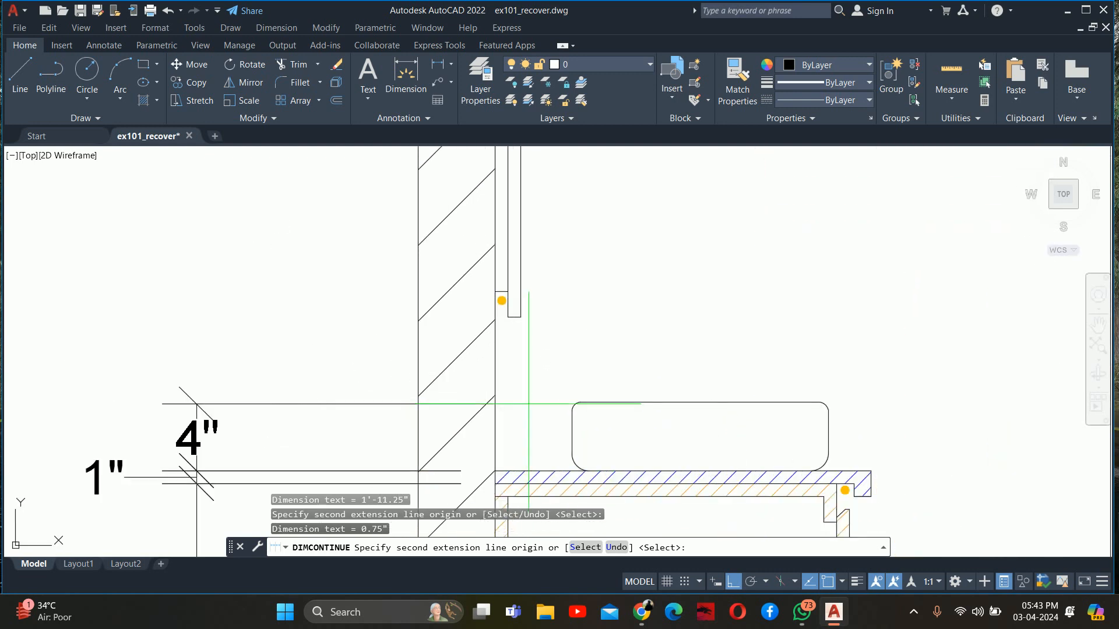
pyautogui.click(580, 402)
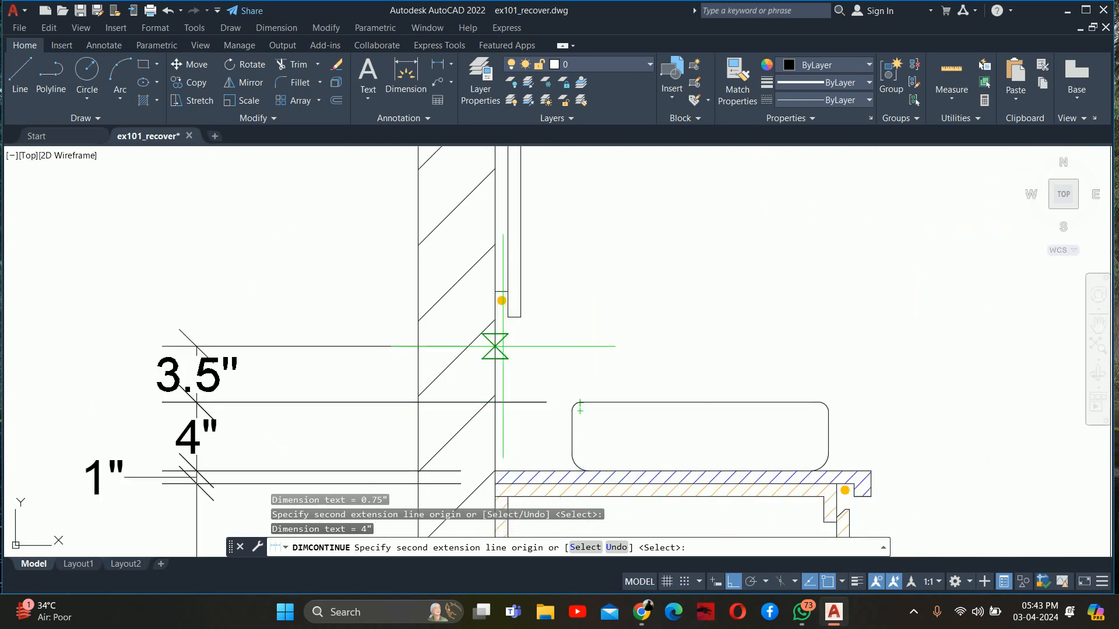
pyautogui.scroll(2, 495, 297)
pyautogui.click(516, 327)
pyautogui.scroll(-8, 506, 338)
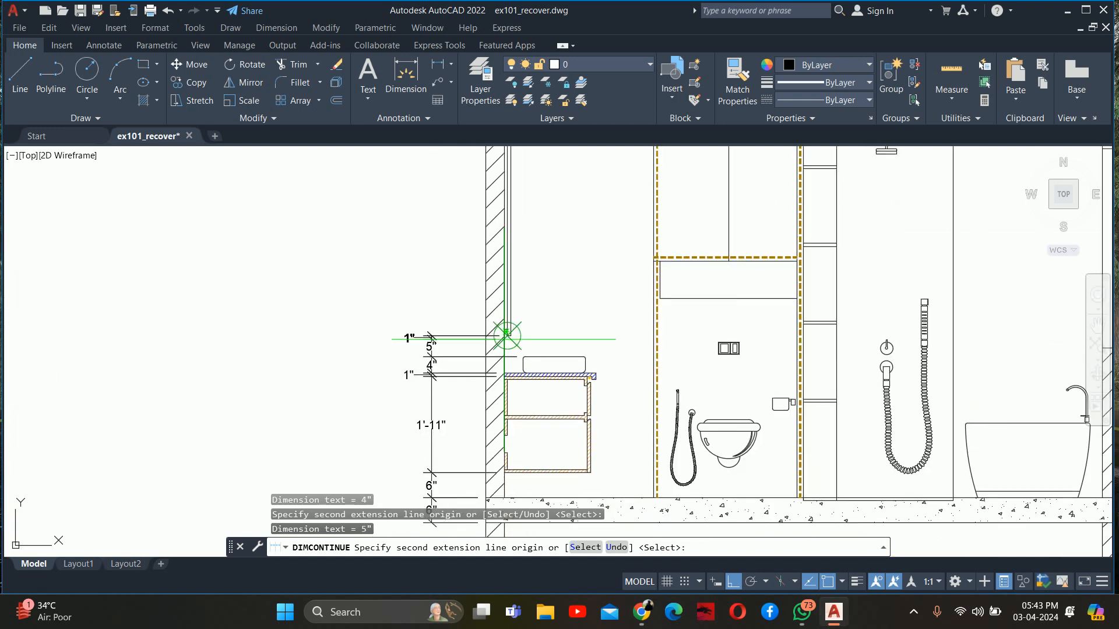
# Continue the dimension chain up to the mirror's upper edge and the false ceiling line
pyautogui.moveTo(506, 334); pyautogui.dragTo(506, 547, button='middle')
pyautogui.scroll(5, 504, 306)
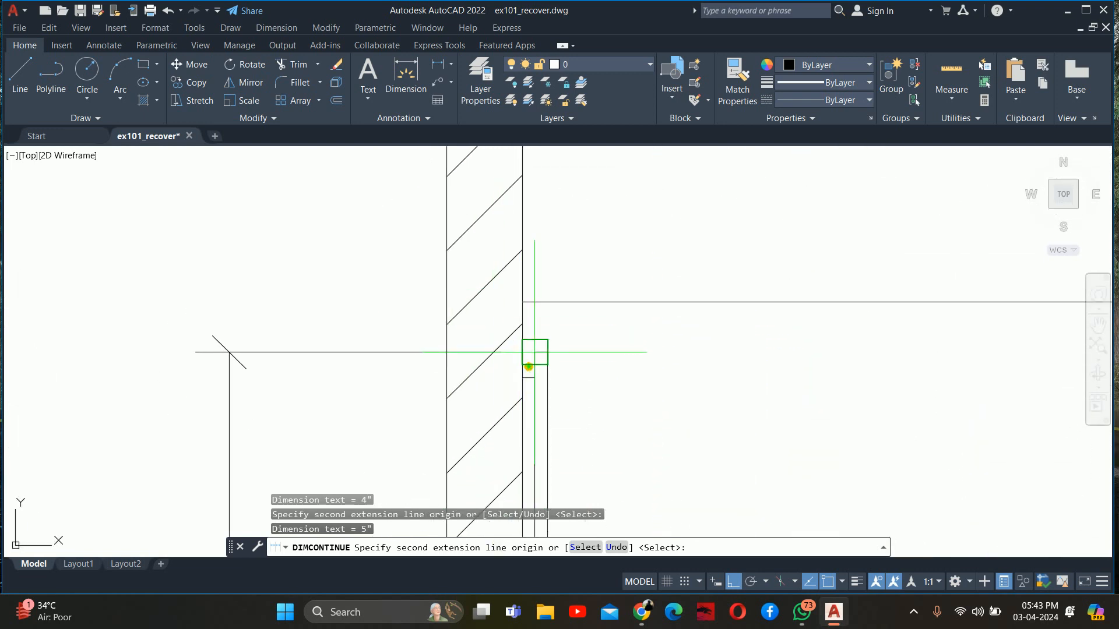
pyautogui.click(522, 302)
pyautogui.scroll(-4, 513, 282)
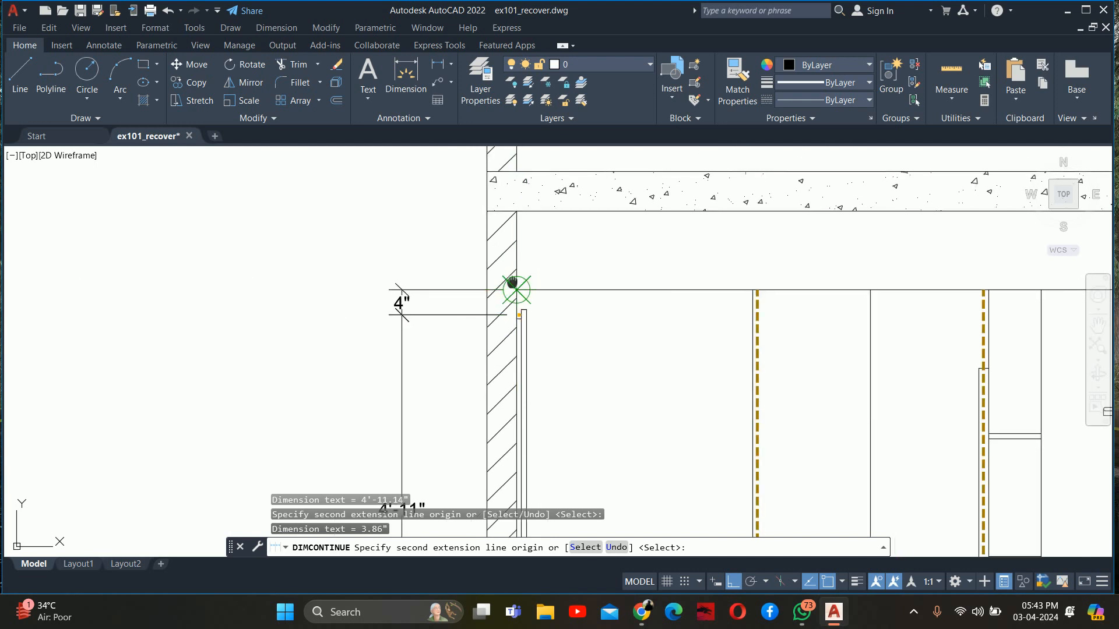
# Finish the dimension chain at the underside and top of the ceiling slab
pyautogui.moveTo(513, 282); pyautogui.dragTo(519, 441, button='middle')
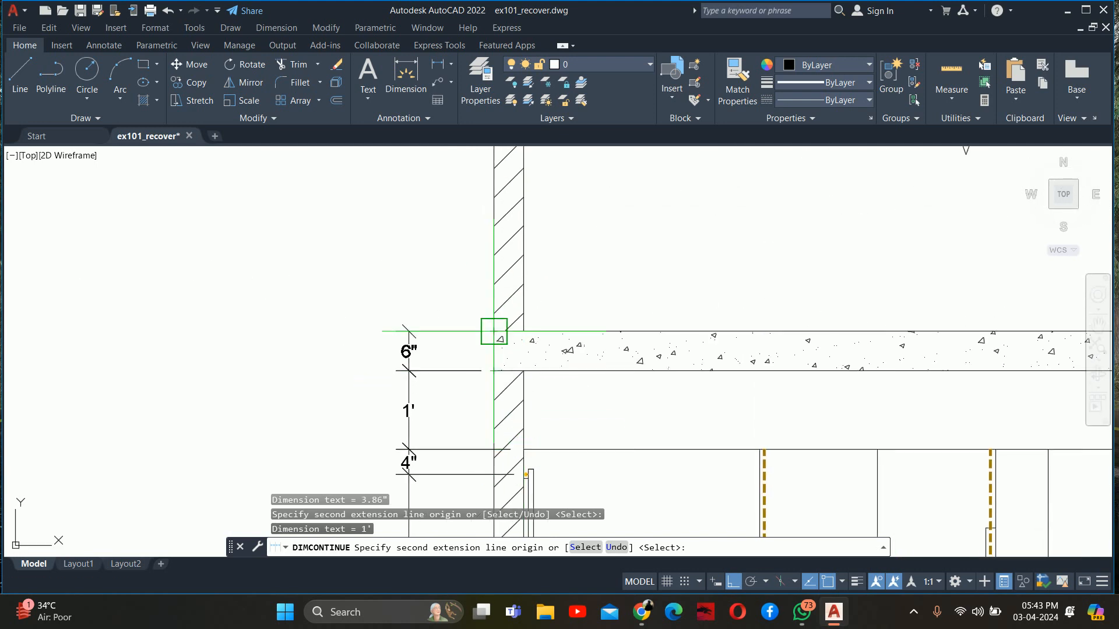
pyautogui.scroll(-6, 494, 332)
pyautogui.scroll(2, 499, 420)
pyautogui.press('Escape')
pyautogui.press('Escape')
pyautogui.press('Escape')
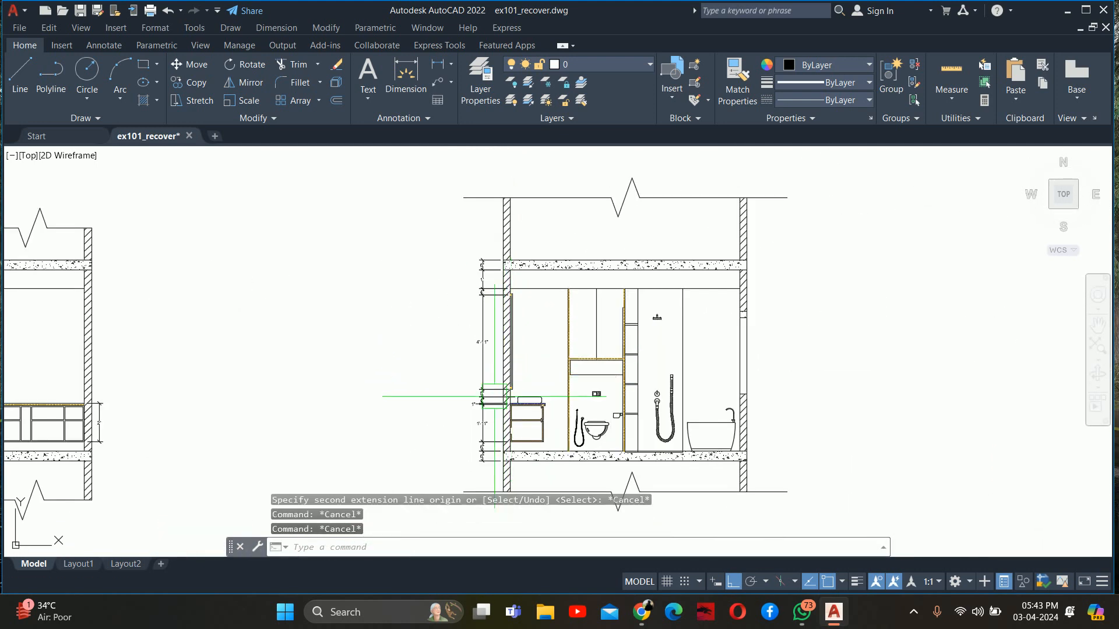
# Add a vertical linear dimension from the top of the toilet's rim down to the floor, placed between the toilet and the adjacent partition
pyautogui.scroll(4, 499, 420)
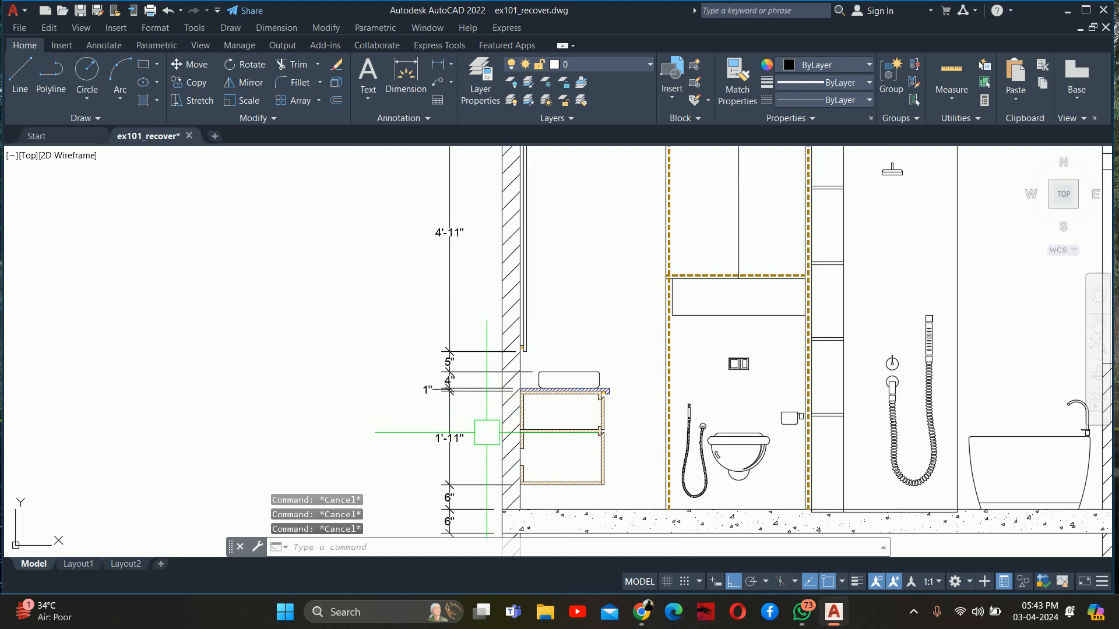
pyautogui.moveTo(588, 431); pyautogui.dragTo(481, 387, button='middle')
pyautogui.write('dl')
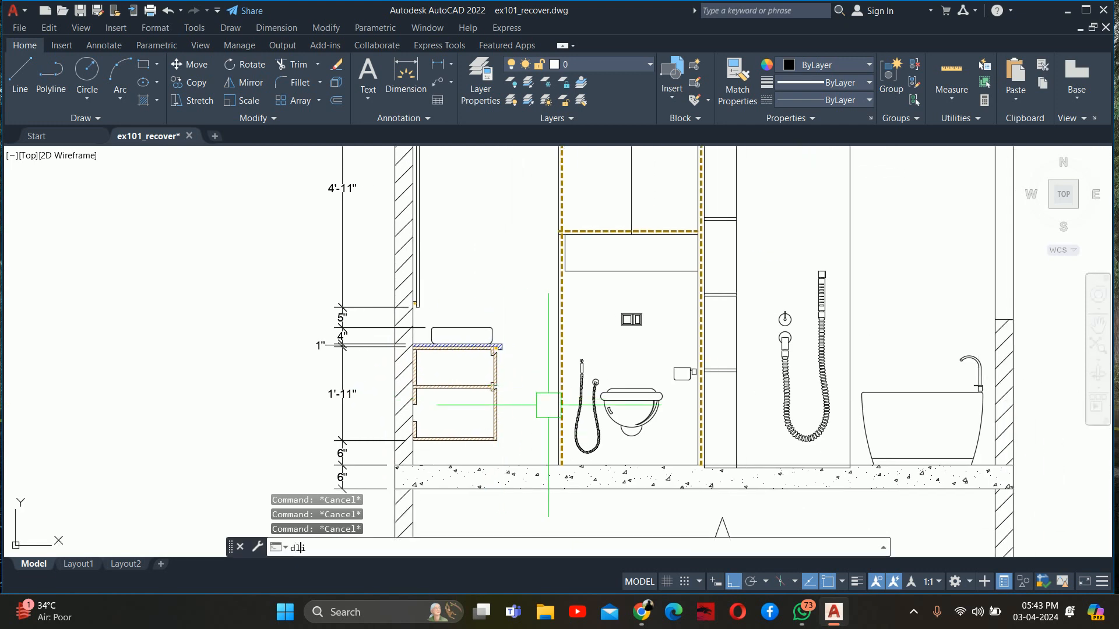
pyautogui.write('i')
pyautogui.press('Return')
pyautogui.scroll(6, 678, 429)
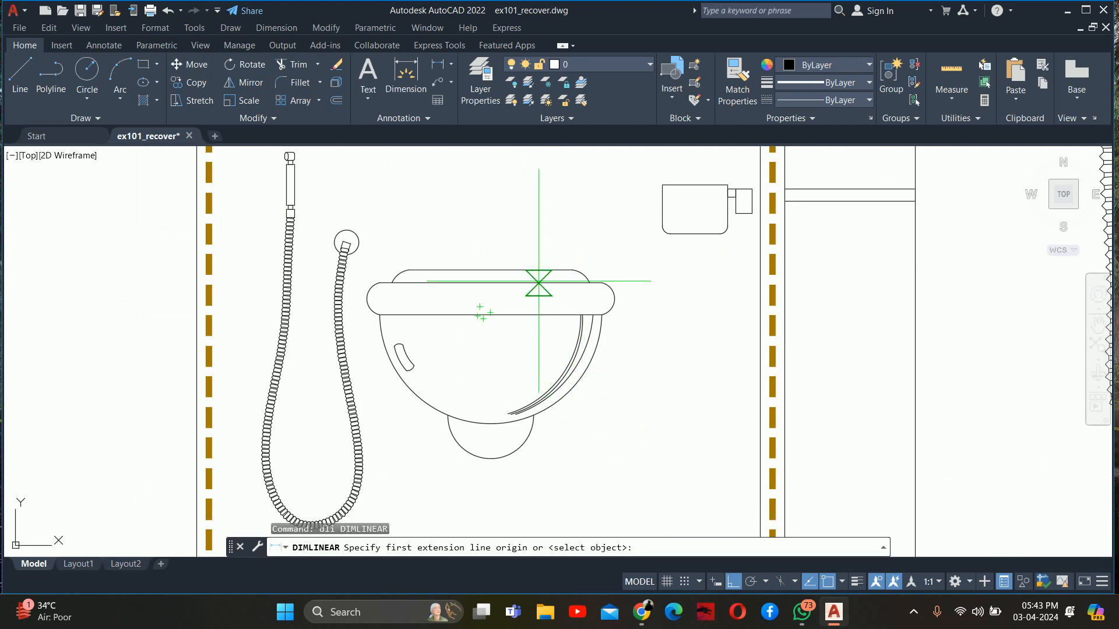
pyautogui.click(538, 282)
pyautogui.scroll(-4, 549, 362)
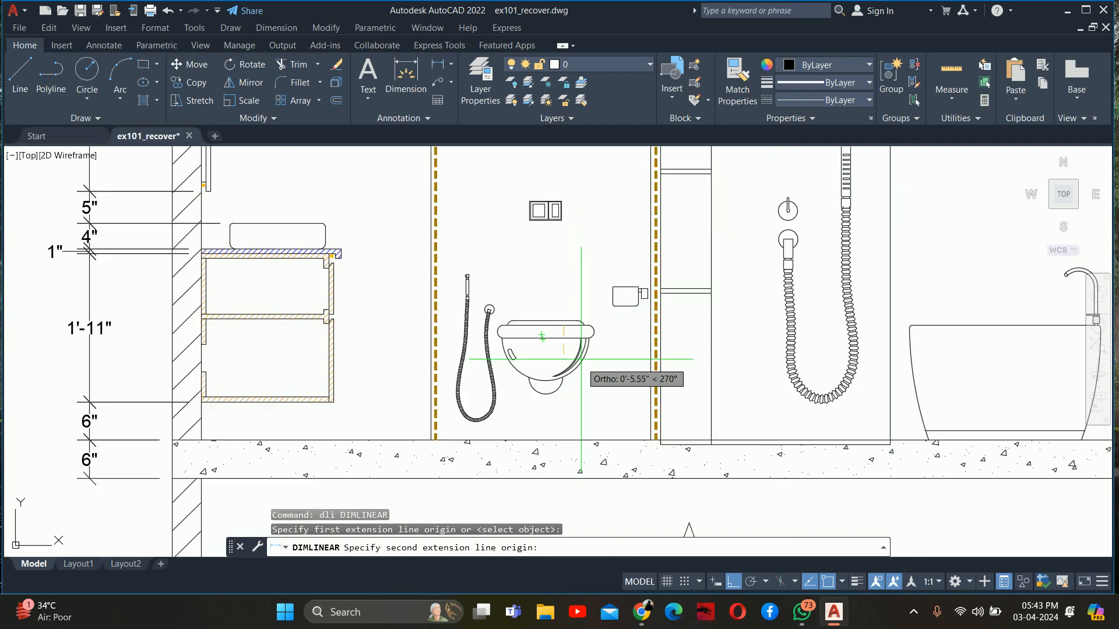
pyautogui.click(563, 440)
pyautogui.click(629, 391)
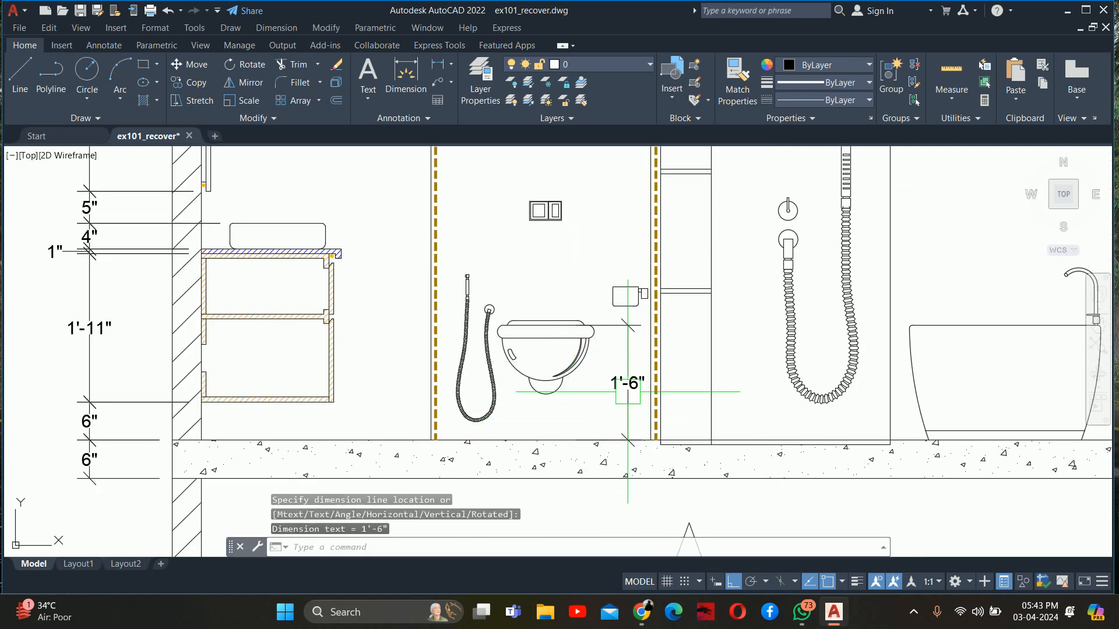
pyautogui.press('Escape')
# Stretch the toilet height dimension's upper origin along the rim line to the start of its rounded end
pyautogui.click(564, 326)
pyautogui.scroll(4, 564, 326)
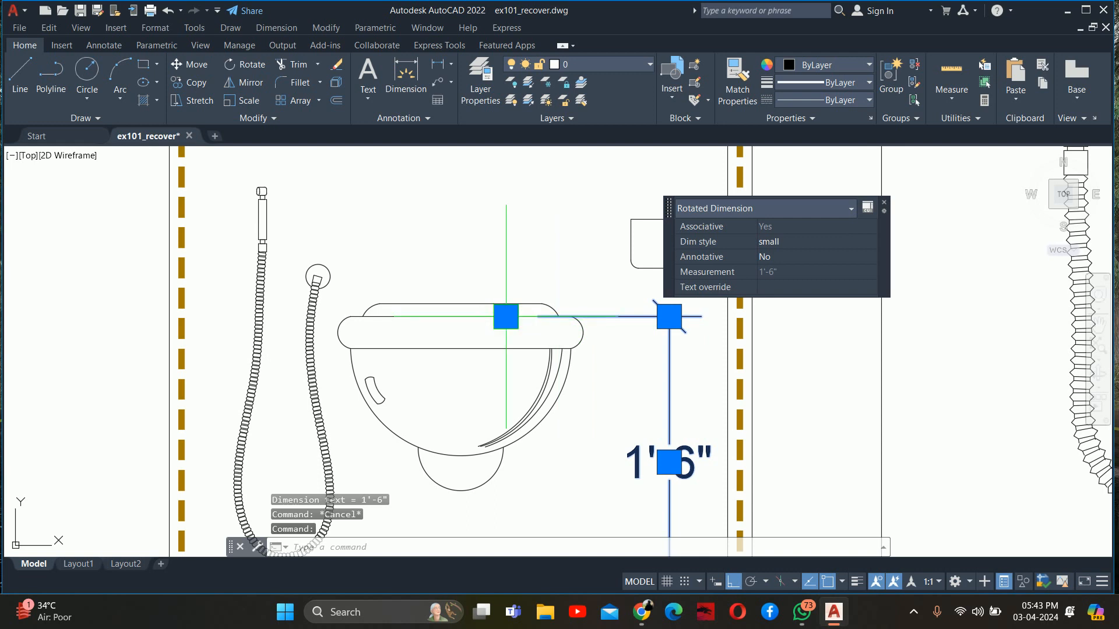
pyautogui.click(506, 316)
pyautogui.scroll(5, 536, 319)
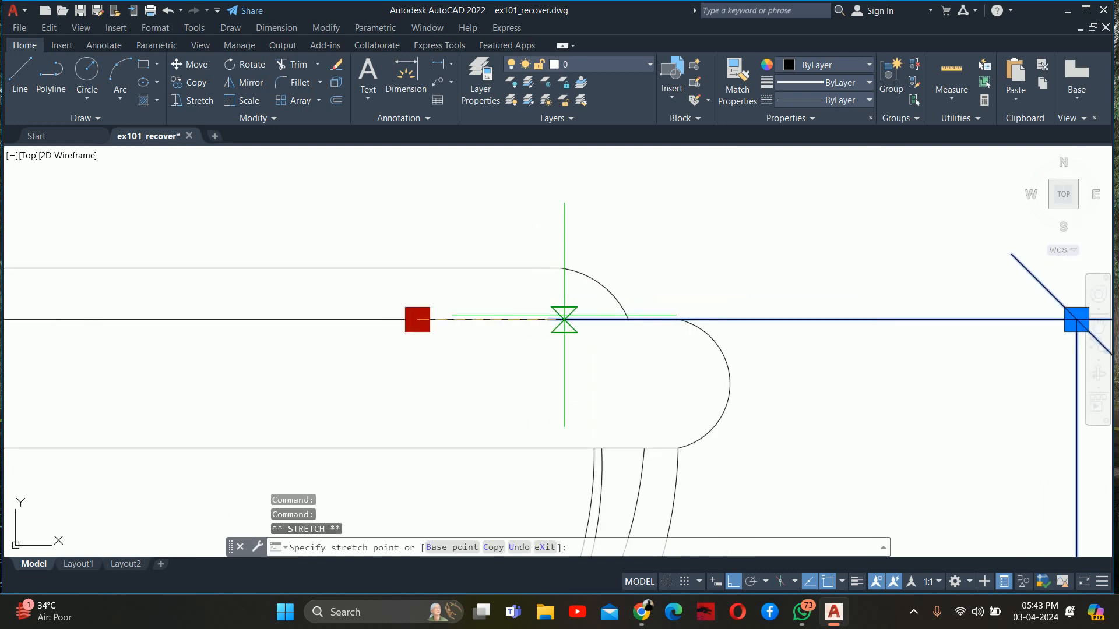
pyautogui.click(677, 320)
pyautogui.press('Escape')
pyautogui.scroll(-8, 680, 320)
pyautogui.press('Escape')
# Add a vertical linear dimension from the health faucet's spray head to the floor, placed on the vanity side of the partition
pyautogui.moveTo(713, 391); pyautogui.dragTo(687, 364, button='middle')
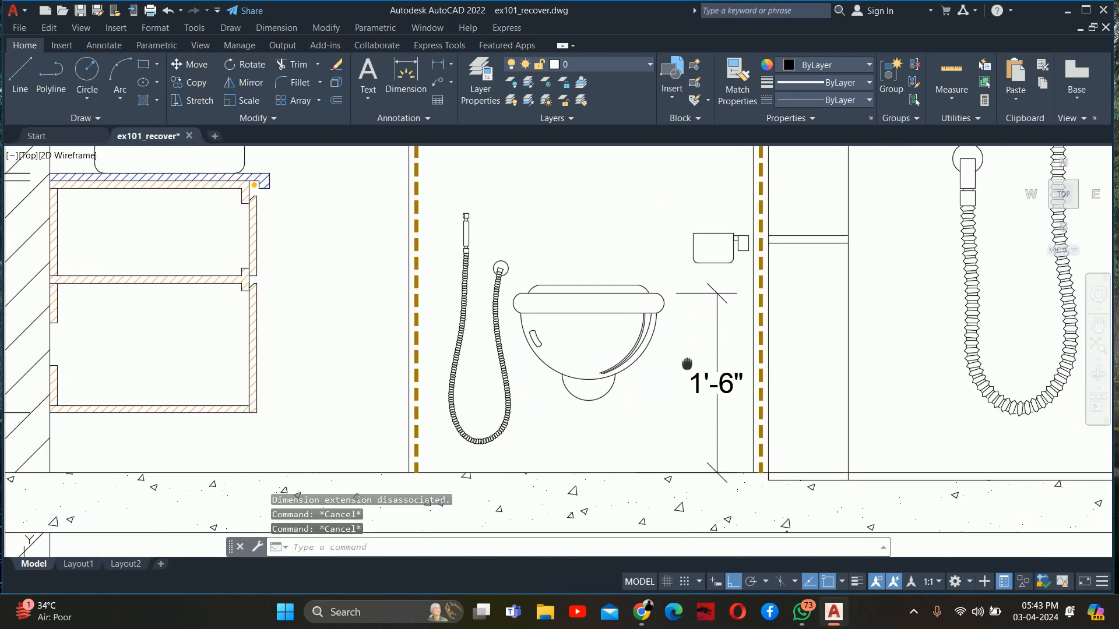
pyautogui.write('dli')
pyautogui.press('Return')
pyautogui.scroll(4, 450, 249)
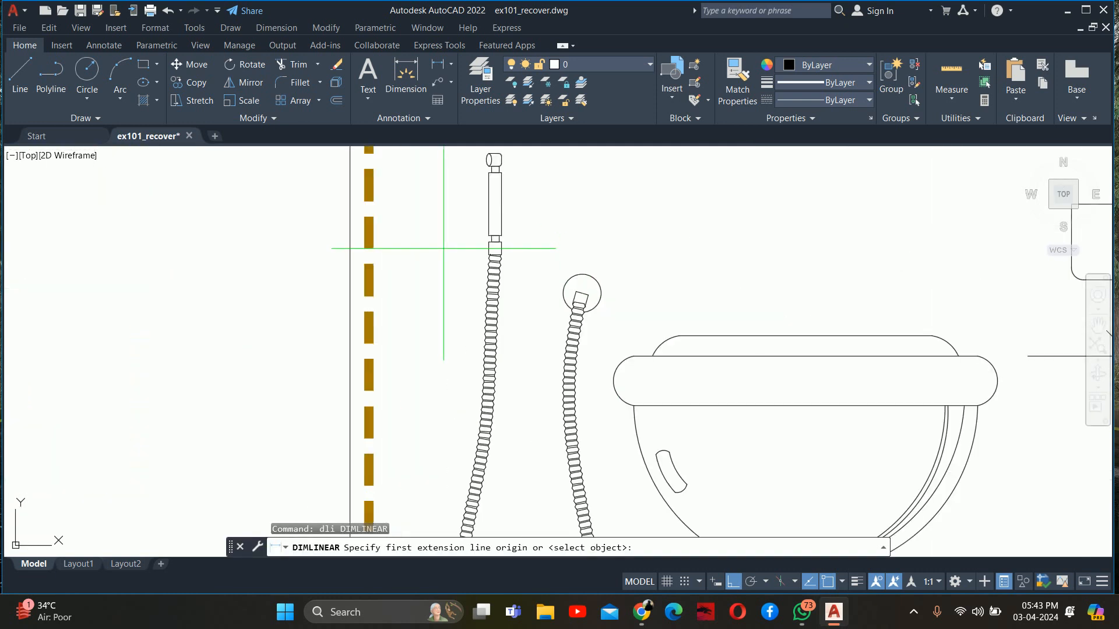
pyautogui.moveTo(449, 250); pyautogui.dragTo(472, 367, button='middle')
pyautogui.scroll(4, 485, 270)
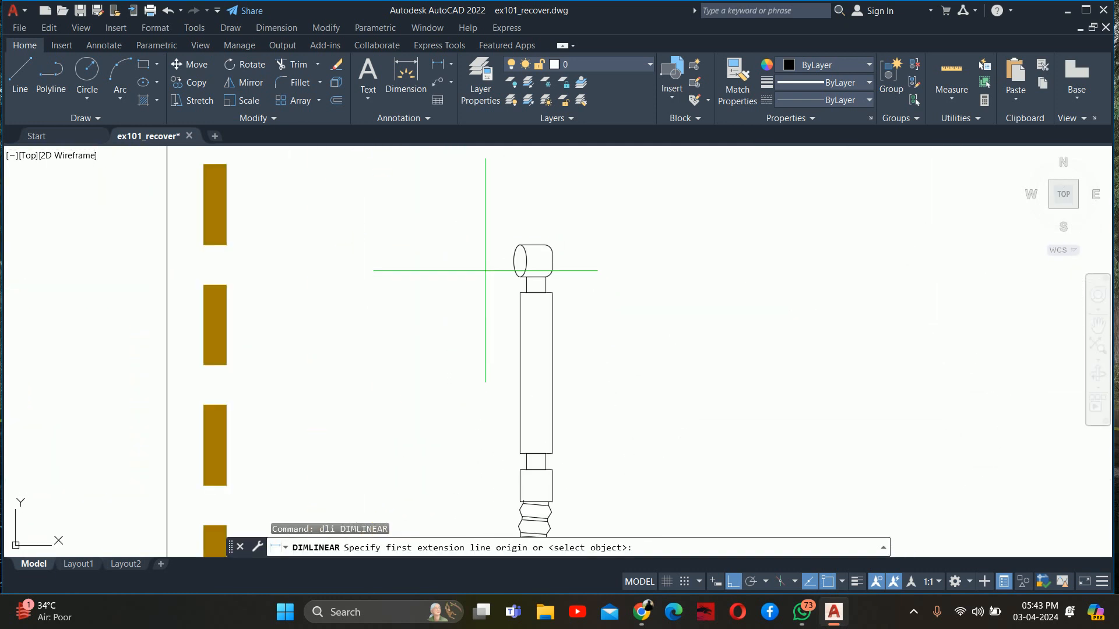
pyautogui.click(513, 261)
pyautogui.scroll(-5, 451, 411)
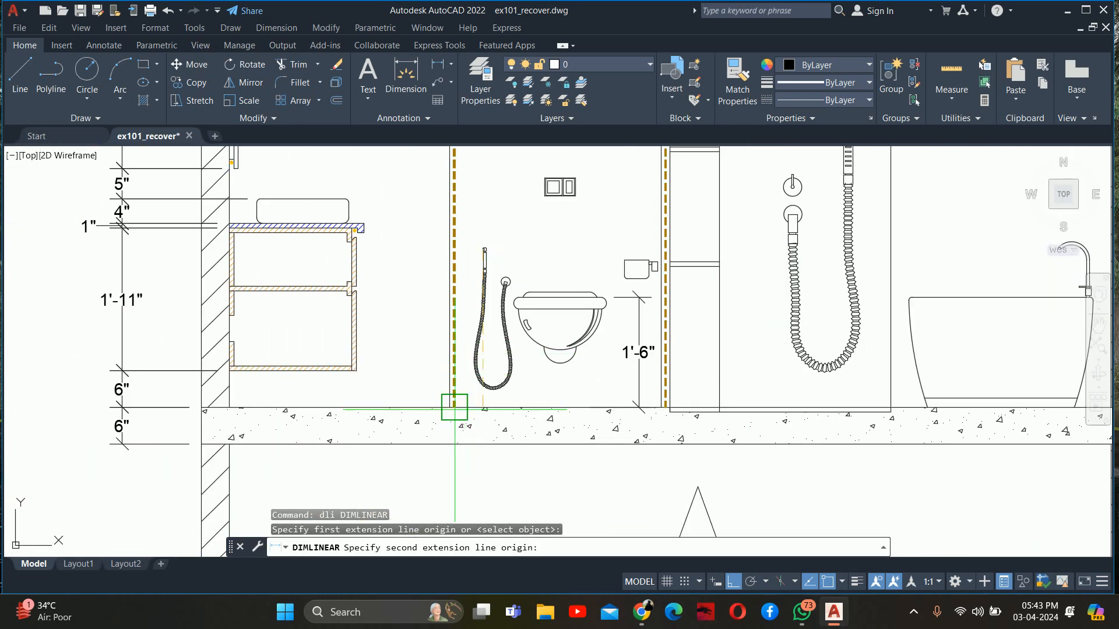
pyautogui.scroll(3, 449, 407)
pyautogui.click(445, 400)
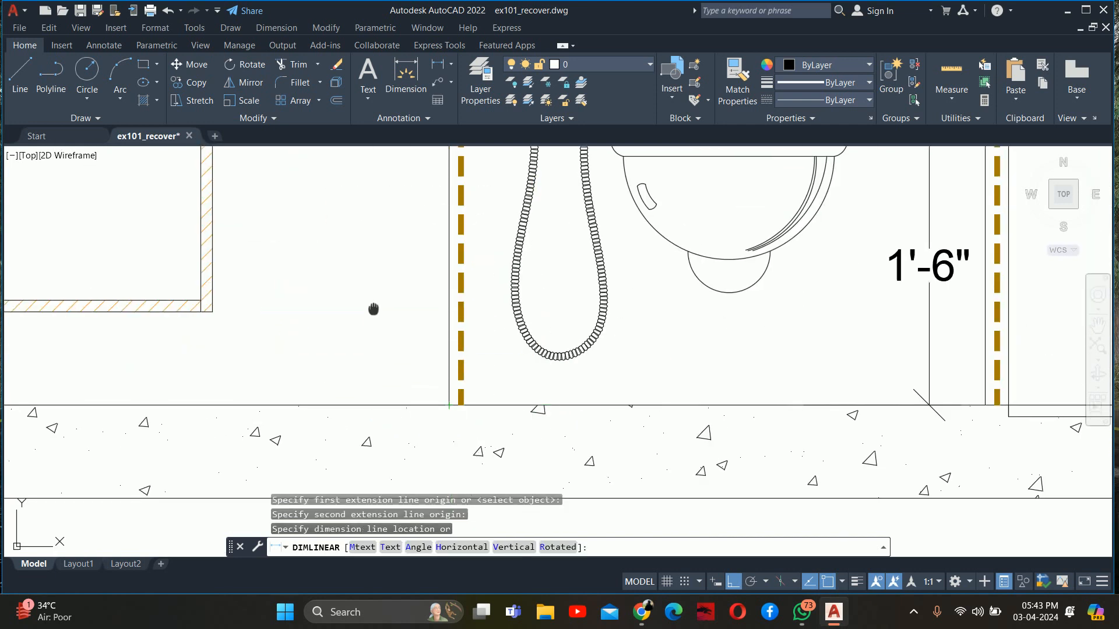
pyautogui.scroll(3, 398, 380)
pyautogui.click(400, 346)
pyautogui.press('Escape')
pyautogui.press('Escape')
# Stretch the upper origin of the health faucet's height dimension downward by 2 inches
pyautogui.scroll(3, 402, 350)
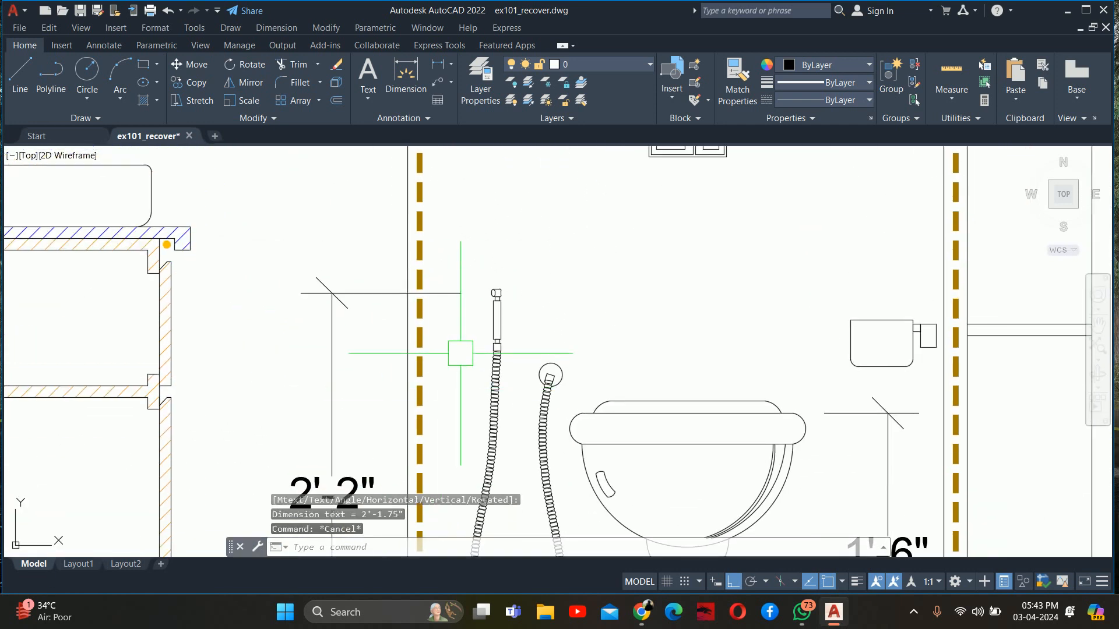
pyautogui.scroll(3, 455, 314)
pyautogui.moveTo(450, 257); pyautogui.dragTo(438, 305, button='middle')
pyautogui.click(428, 308)
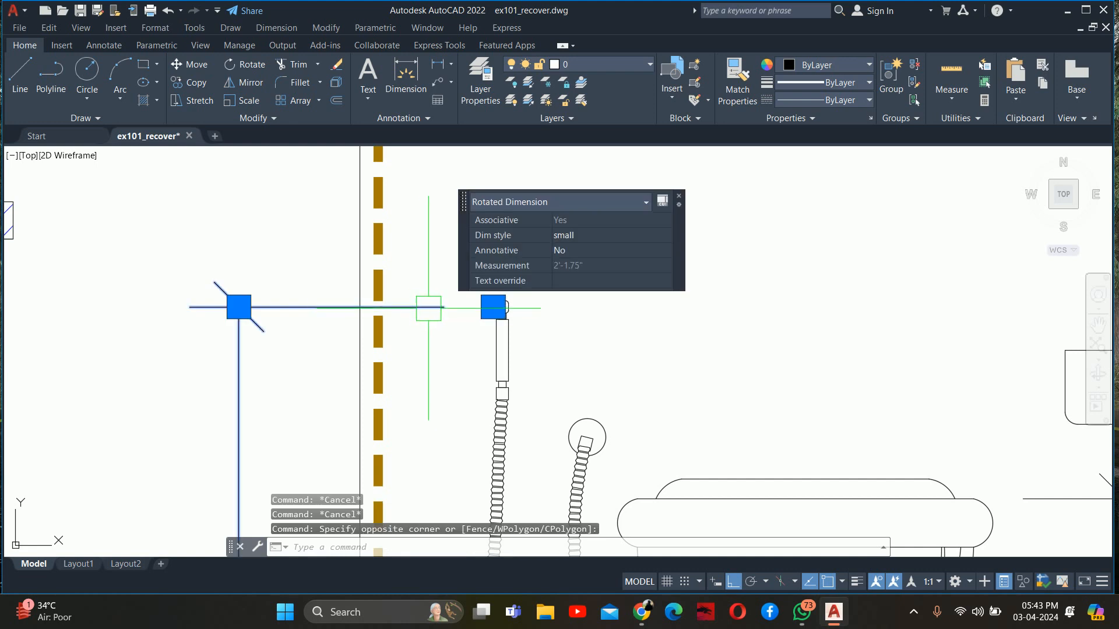
pyautogui.click(493, 307)
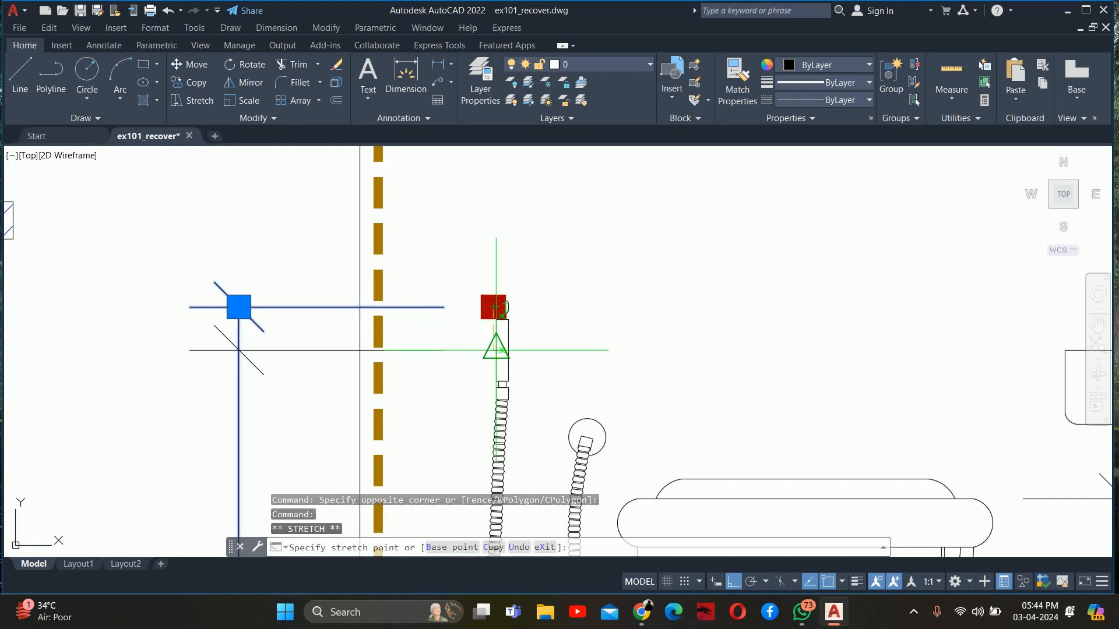
pyautogui.click(496, 350)
pyautogui.press('Escape')
pyautogui.press('Escape')
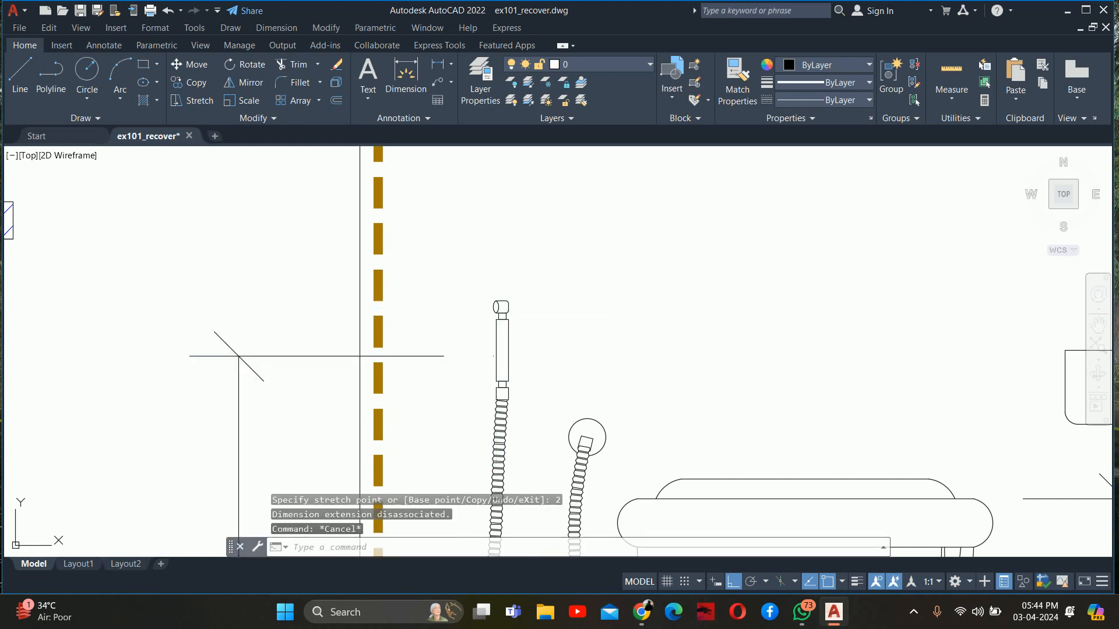
# Stretch the health faucet dimension's upper origin slightly upward along the spray handle to make the height 2'
pyautogui.click(461, 357)
pyautogui.press('Escape')
pyautogui.scroll(4, 492, 353)
pyautogui.click(487, 358)
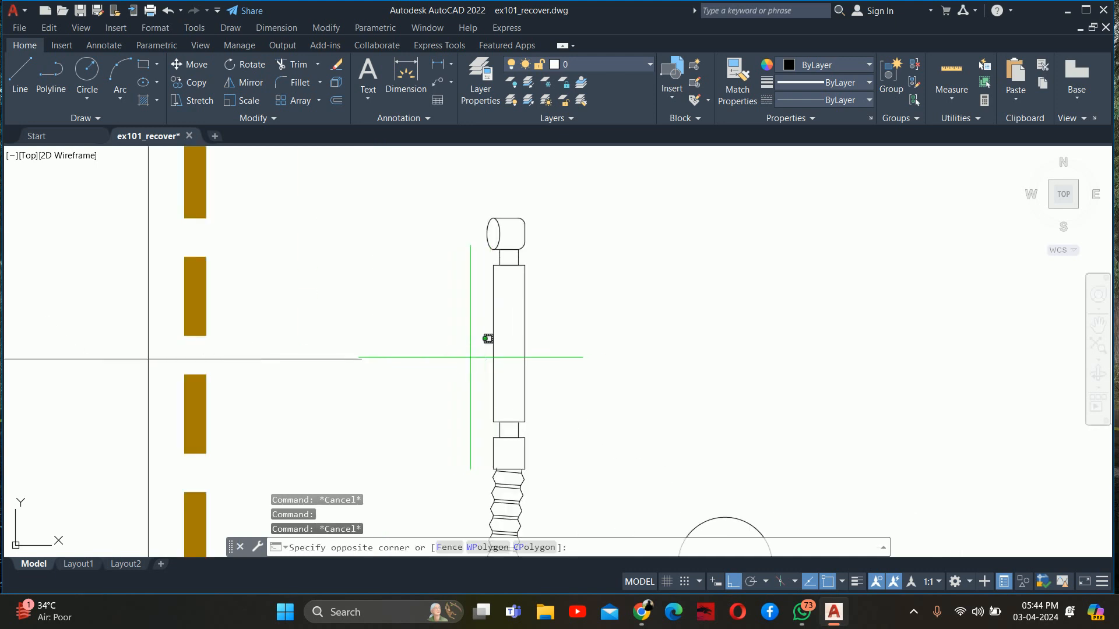
pyautogui.click(338, 359)
pyautogui.moveTo(338, 359); pyautogui.dragTo(172, 504, button='middle')
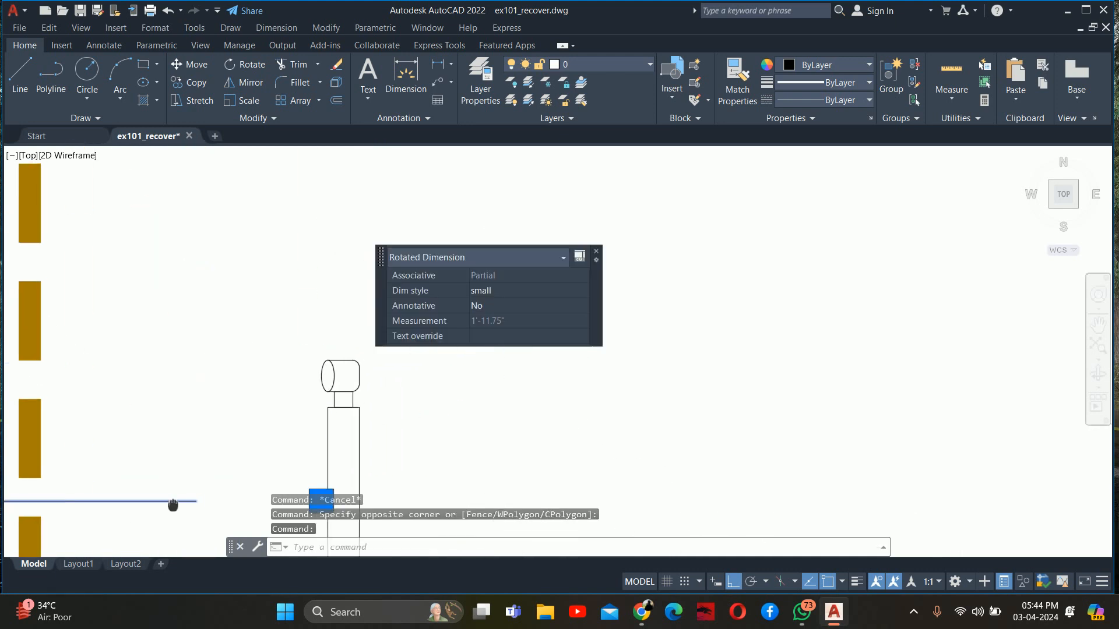
pyautogui.moveTo(334, 456); pyautogui.dragTo(302, 324, button='middle')
pyautogui.click(293, 380)
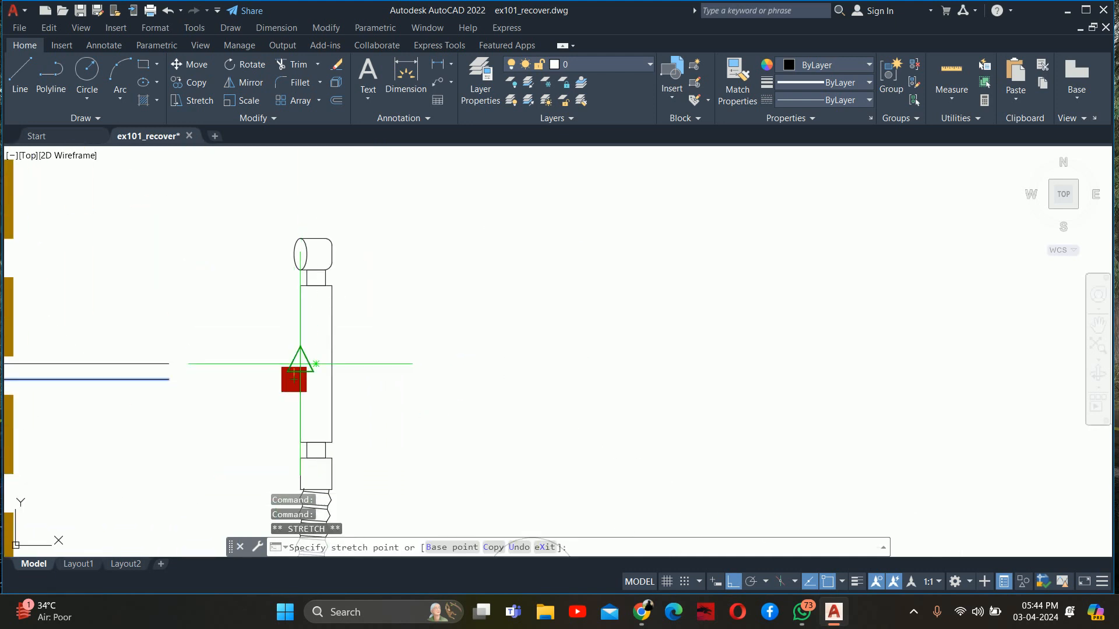
pyautogui.click(299, 364)
pyautogui.press('Escape')
pyautogui.scroll(-6, 303, 364)
pyautogui.press('Escape')
pyautogui.press('Escape')
# Start a linear dimension at the toilet paper holder beside the toilet
pyautogui.scroll(-5, 387, 312)
pyautogui.scroll(6, 344, 353)
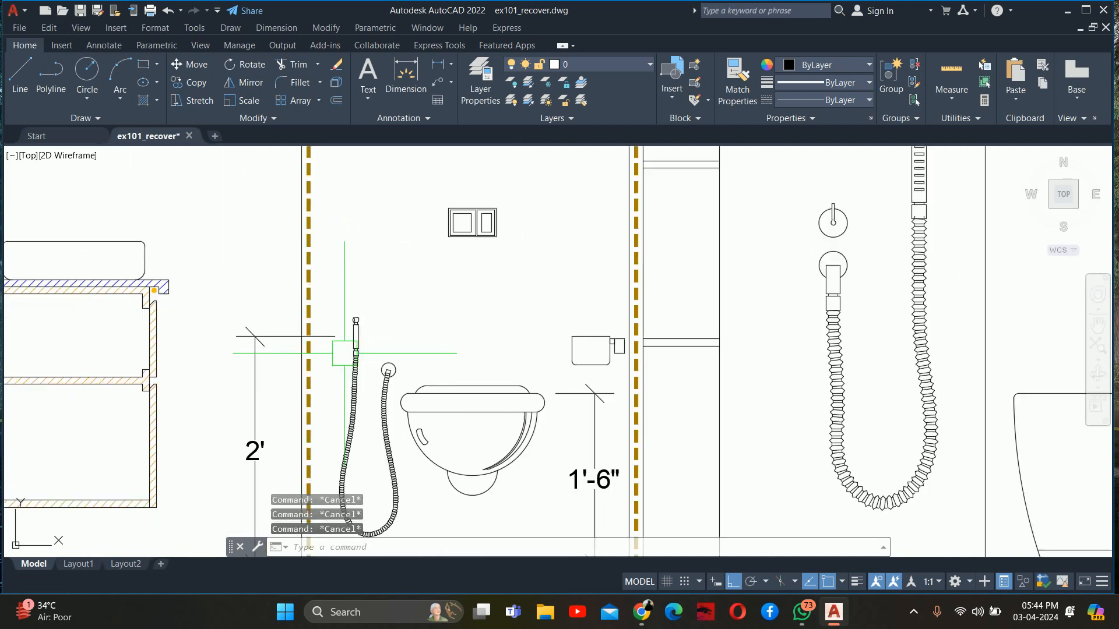
pyautogui.scroll(-2, 350, 349)
pyautogui.write('DLI')
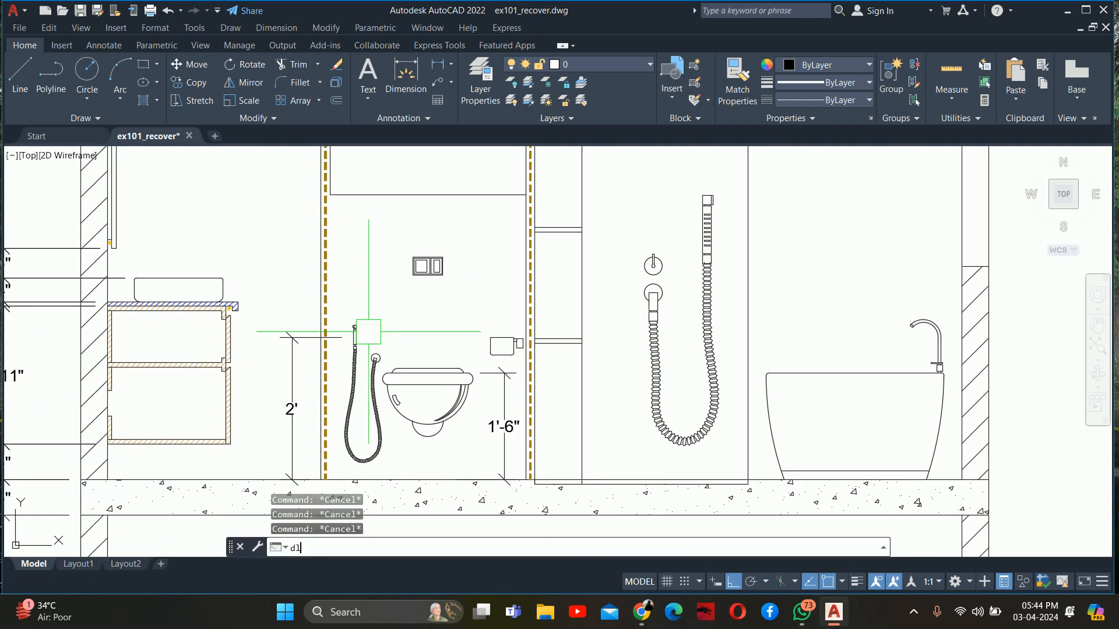
pyautogui.press('Escape')
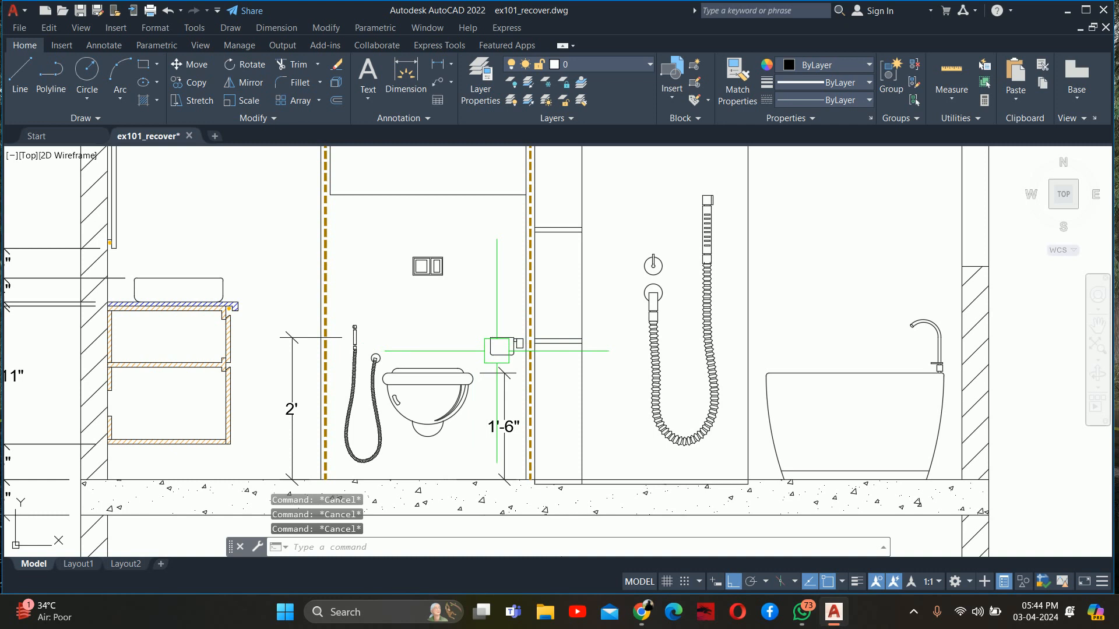
pyautogui.write('dli')
pyautogui.press('Return')
pyautogui.scroll(6, 495, 350)
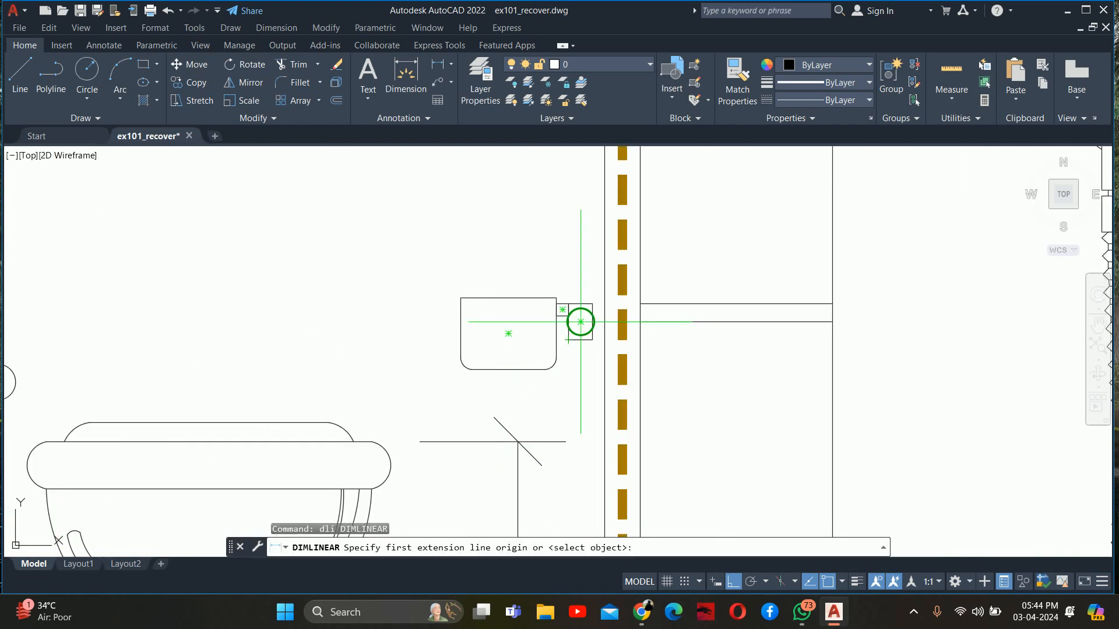
pyautogui.scroll(2, 540, 303)
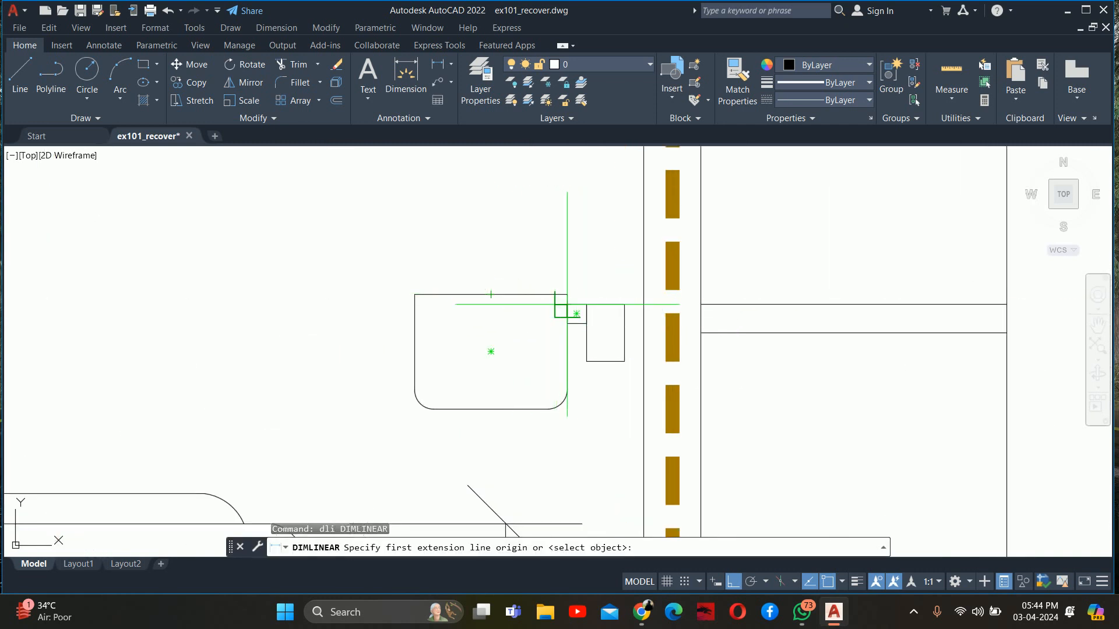
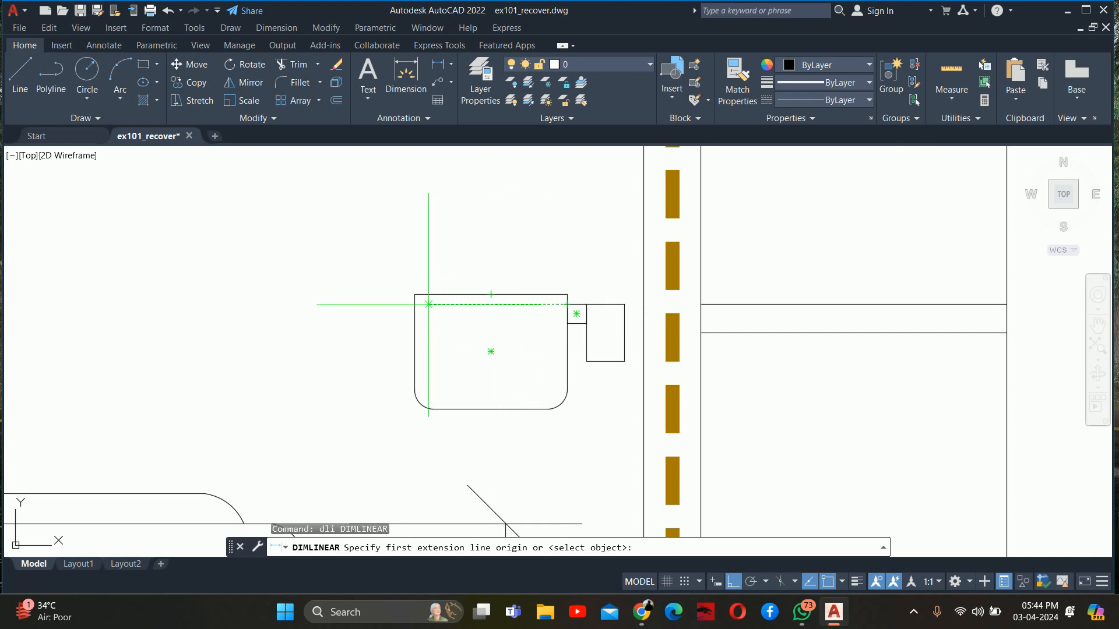
# Add a vertical linear dimension from the toilet paper holder's upper edge to the floor, placed between the toilet and the holder
pyautogui.click(414, 304)
pyautogui.scroll(-2, 381, 425)
pyautogui.moveTo(392, 437); pyautogui.dragTo(429, 242, button='middle')
pyautogui.scroll(-2, 434, 309)
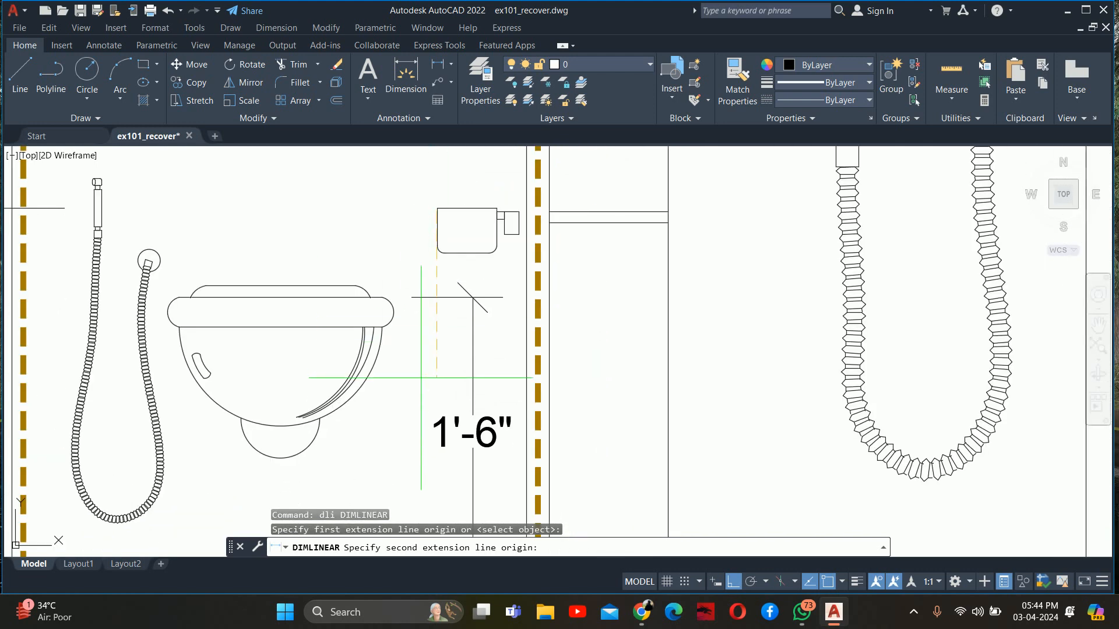
pyautogui.moveTo(420, 427); pyautogui.dragTo(437, 283, button='middle')
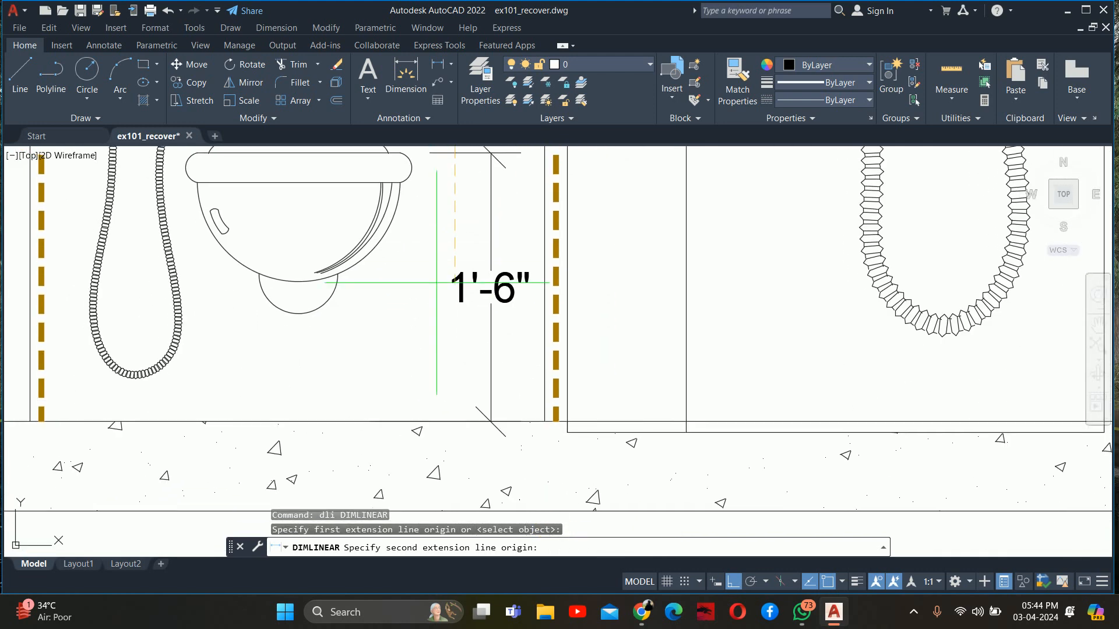
pyautogui.click(440, 411)
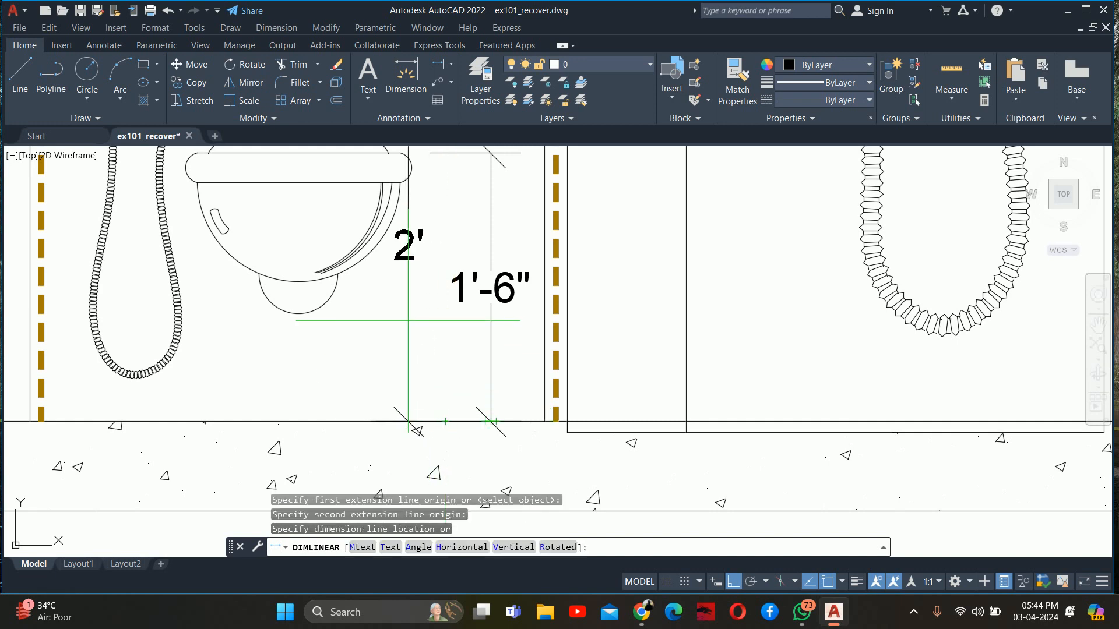
pyautogui.click(421, 320)
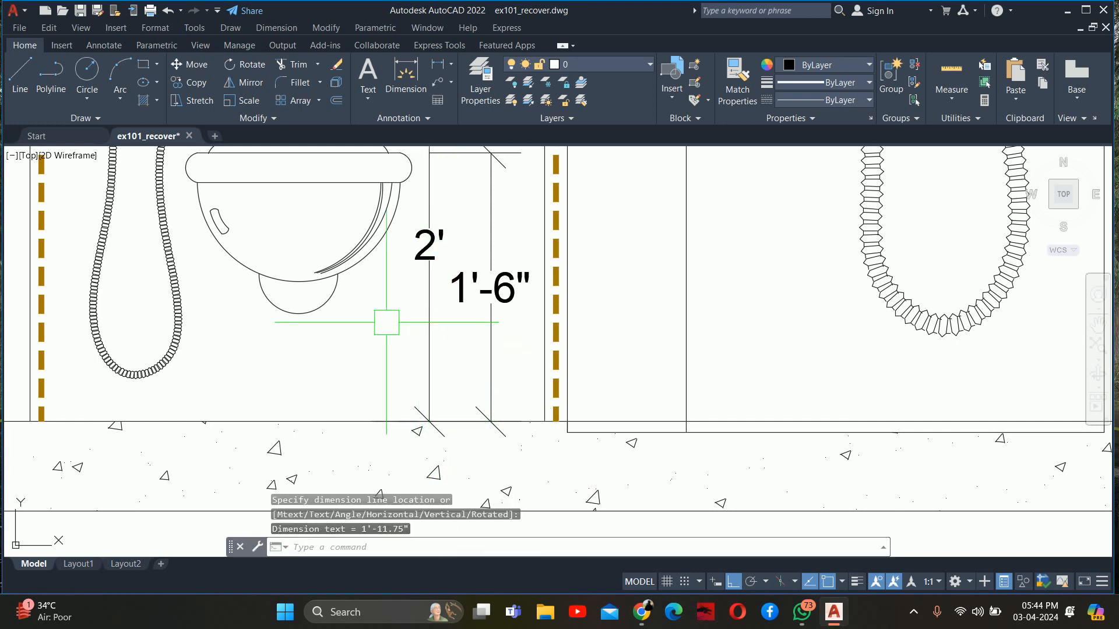
pyautogui.press('Escape')
pyautogui.press('Escape')
pyautogui.scroll(-3, 387, 320)
pyautogui.scroll(2, 387, 385)
pyautogui.press('Escape')
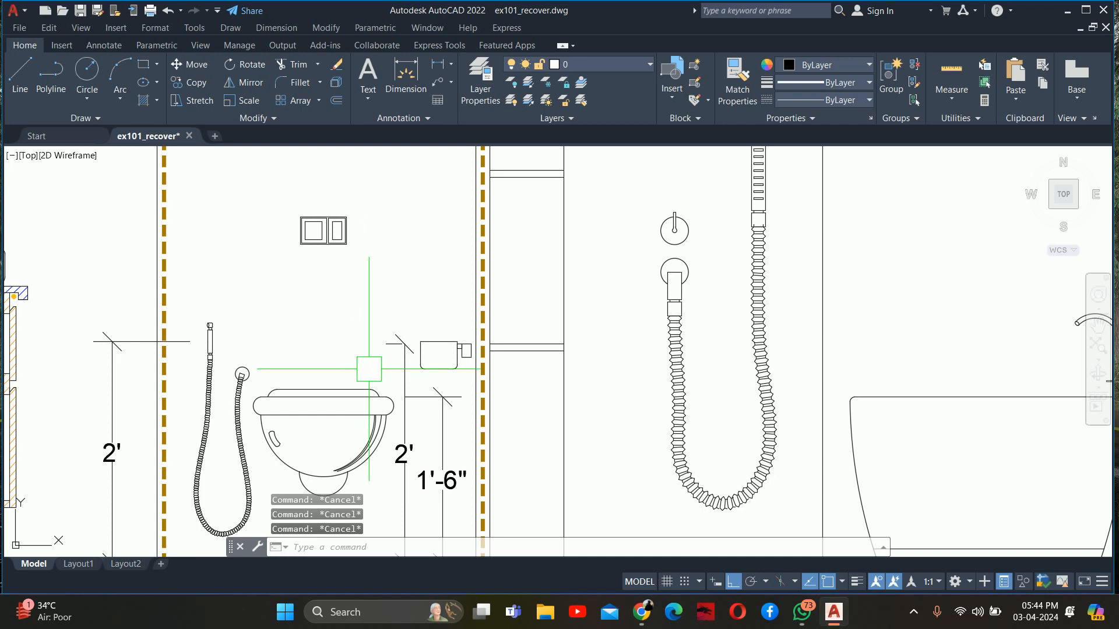
# Add a vertical linear dimension from the toilet seat level to the flush plate's mid-height, aligned above the seat-height dimension
pyautogui.write('dli')
pyautogui.press('BackSpace')
pyautogui.press('BackSpace')
pyautogui.press('BackSpace')
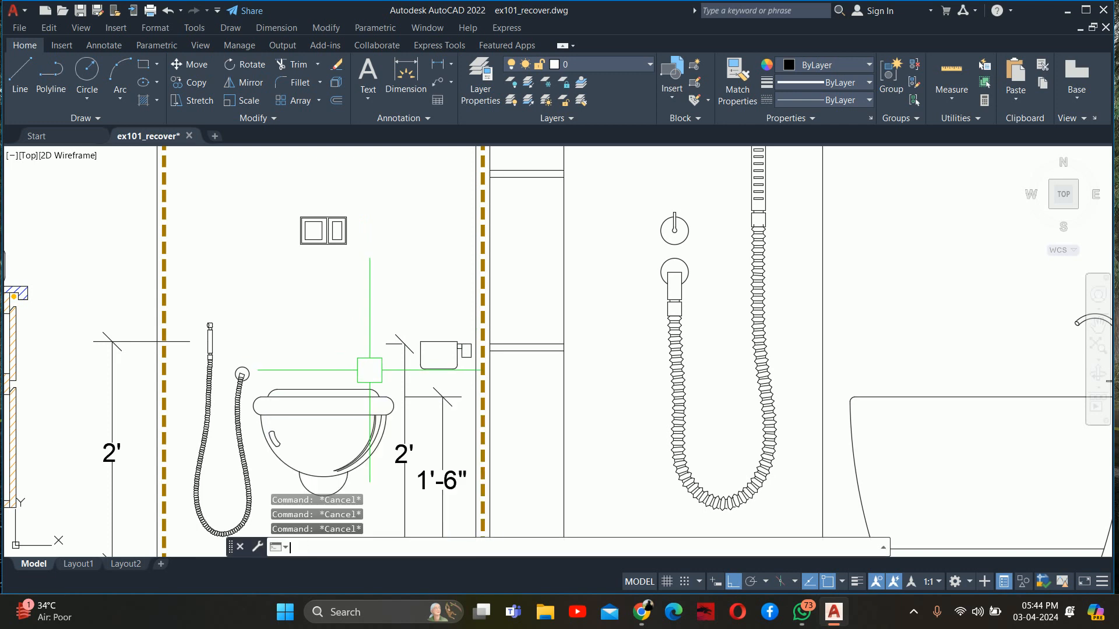
pyautogui.write('dli')
pyautogui.press('Return')
pyautogui.scroll(2, 370, 369)
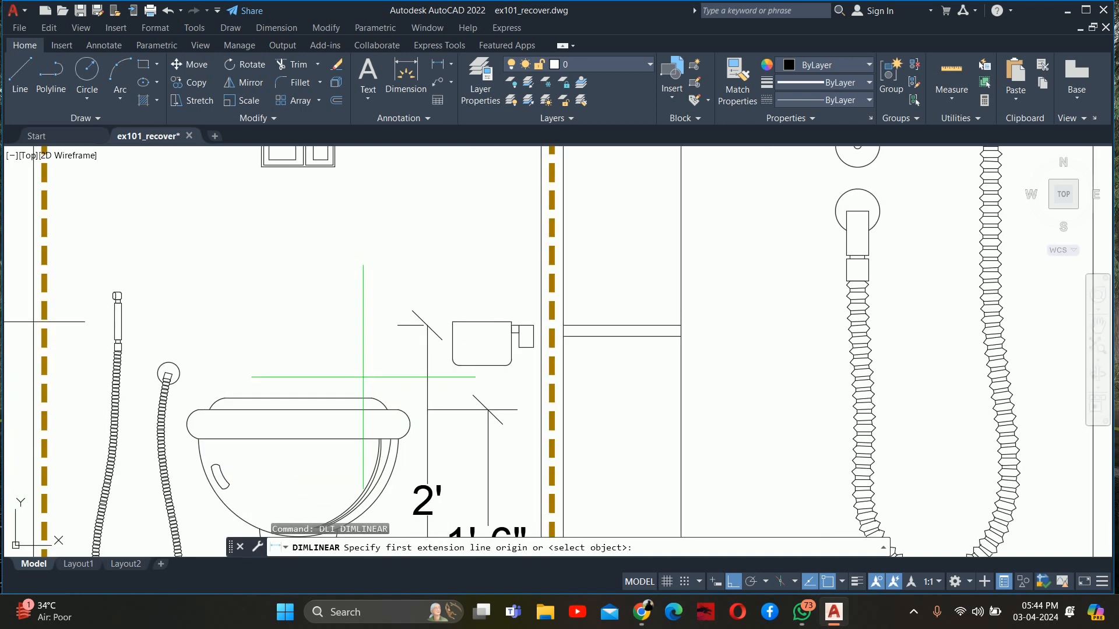
pyautogui.click(398, 410)
pyautogui.moveTo(424, 210); pyautogui.dragTo(426, 391, button='middle')
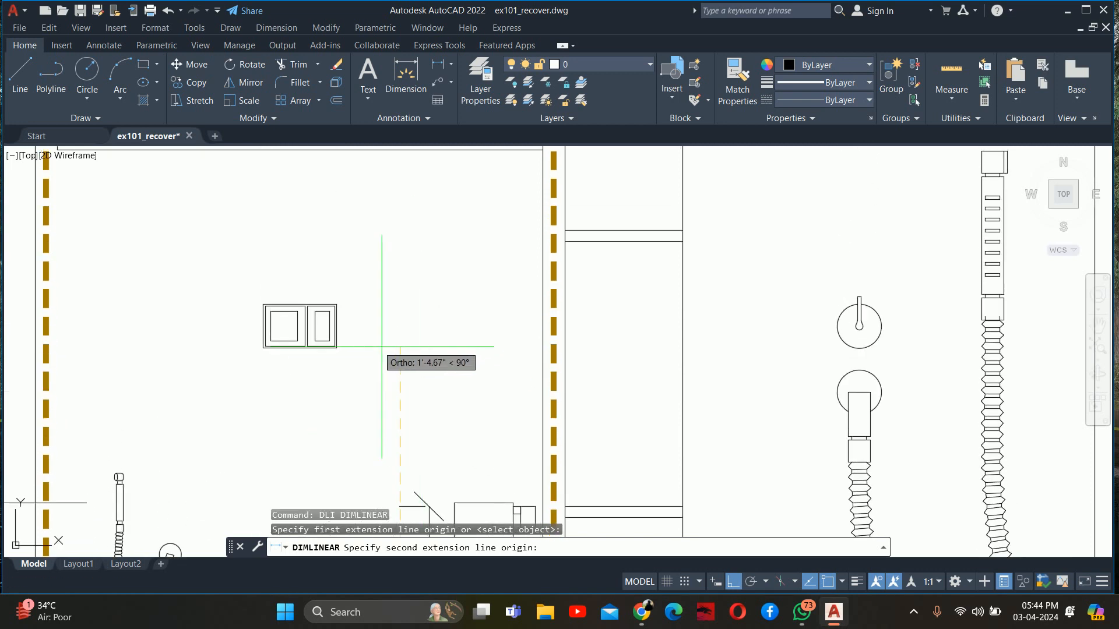
pyautogui.click(337, 327)
pyautogui.scroll(-2, 418, 329)
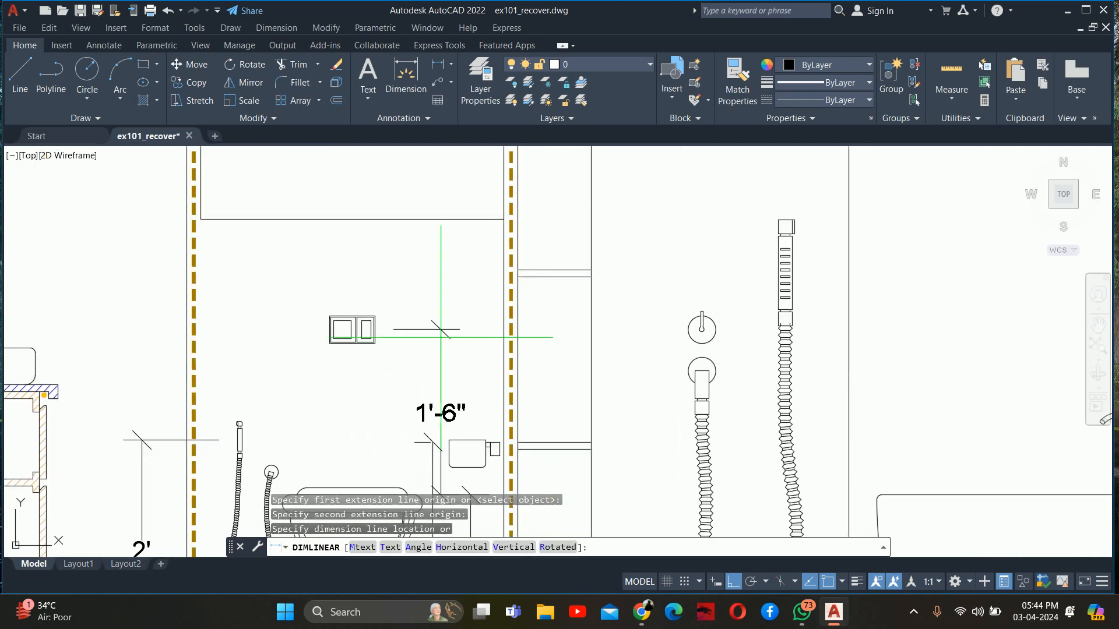
pyautogui.moveTo(438, 339); pyautogui.dragTo(449, 245, button='middle')
pyautogui.scroll(4, 449, 400)
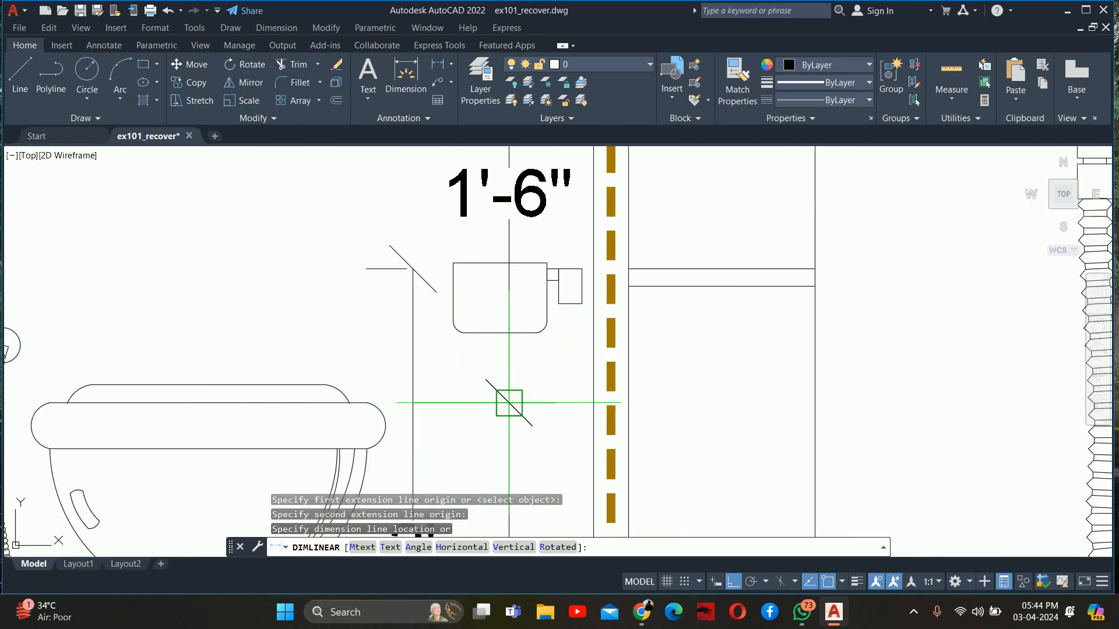
pyautogui.click(507, 401)
pyautogui.press('Escape')
pyautogui.press('Escape')
pyautogui.scroll(-6, 460, 355)
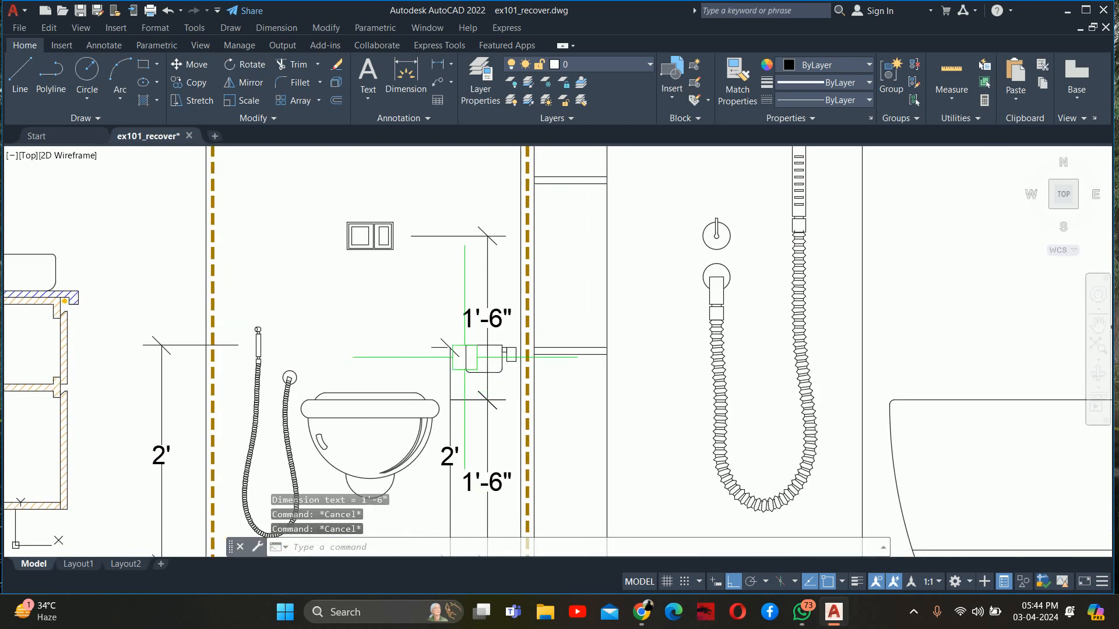
pyautogui.press('Escape')
# Add a vertical linear dimension from the floor to the underside of the box above the toilet, placed between vanity and health faucet dimension
pyautogui.scroll(2, 384, 338)
pyautogui.moveTo(357, 318); pyautogui.dragTo(435, 330, button='middle')
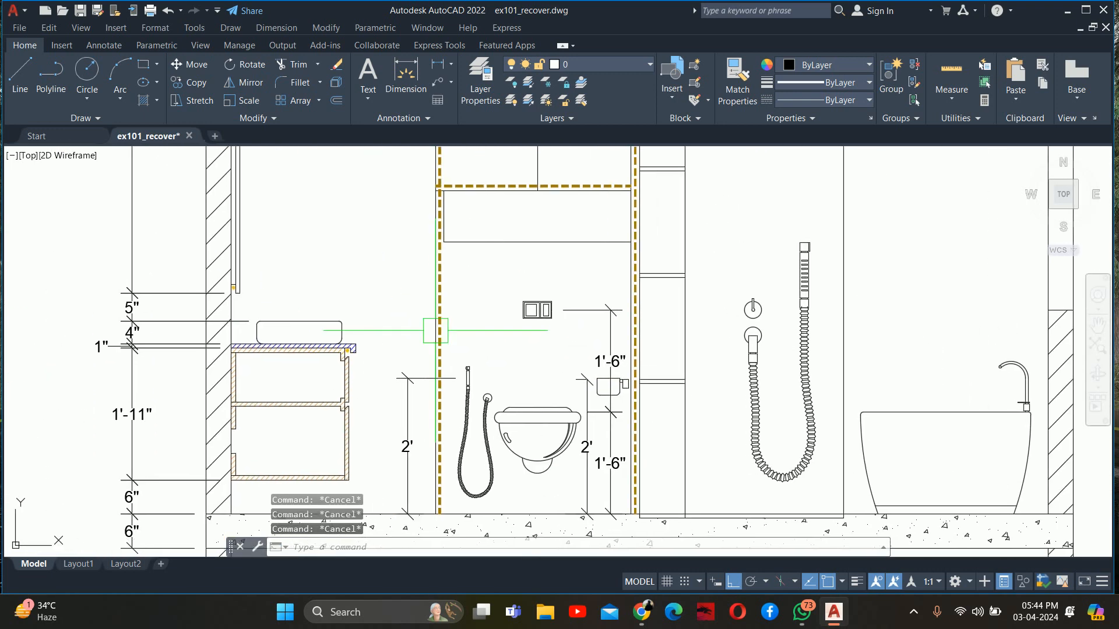
pyautogui.write('dli')
pyautogui.press('space')
pyautogui.moveTo(407, 398); pyautogui.dragTo(454, 325, button='middle')
pyautogui.click(426, 436)
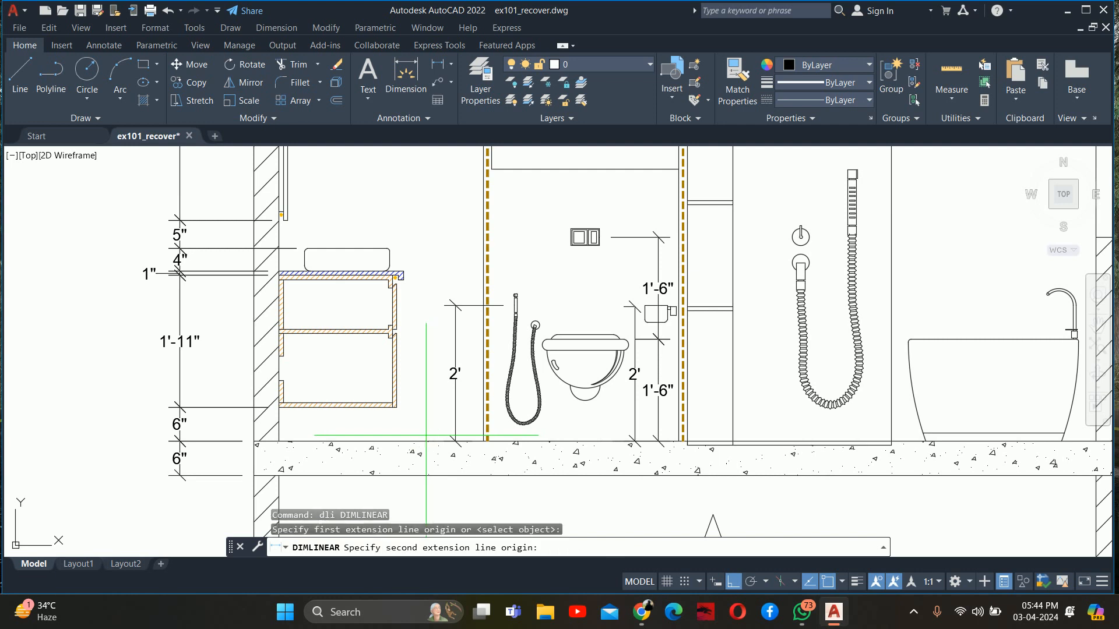
pyautogui.click(491, 169)
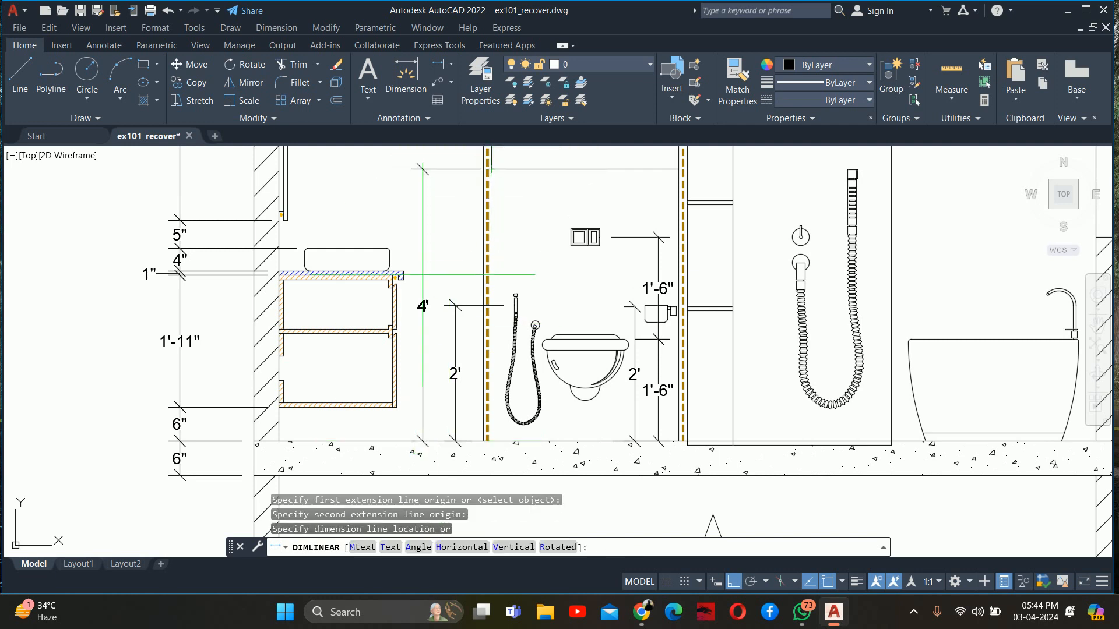
pyautogui.click(425, 294)
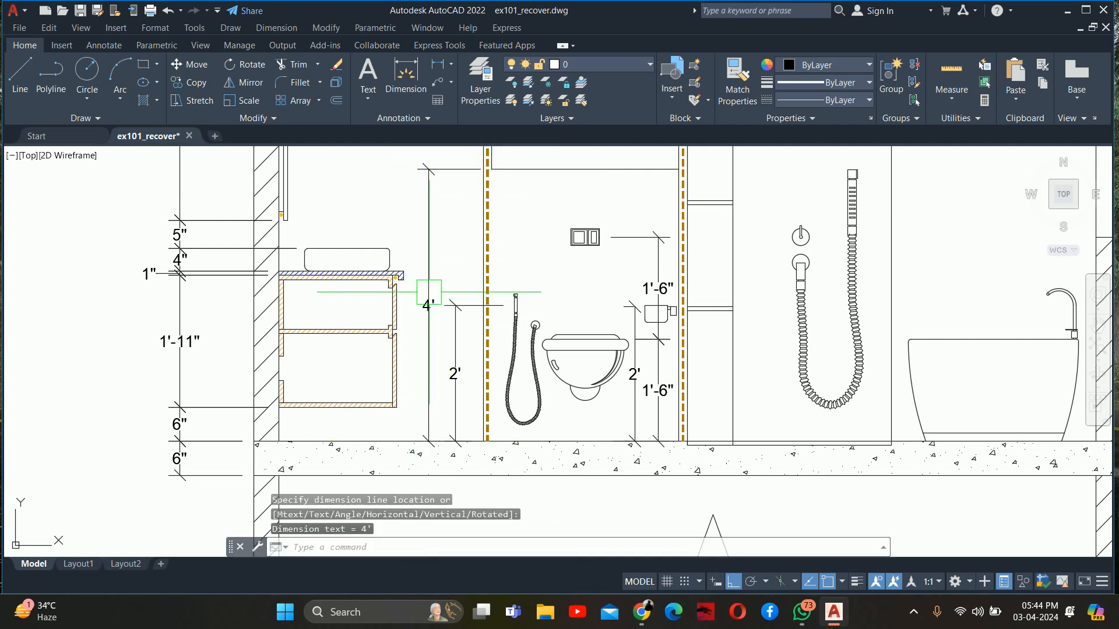
pyautogui.moveTo(461, 171); pyautogui.dragTo(459, 370, button='middle')
pyautogui.press('Escape')
pyautogui.press('Escape')
# Continue the box-height dimension upward to the top of the box and to the false ceiling line at the partition's top
pyautogui.write('dco')
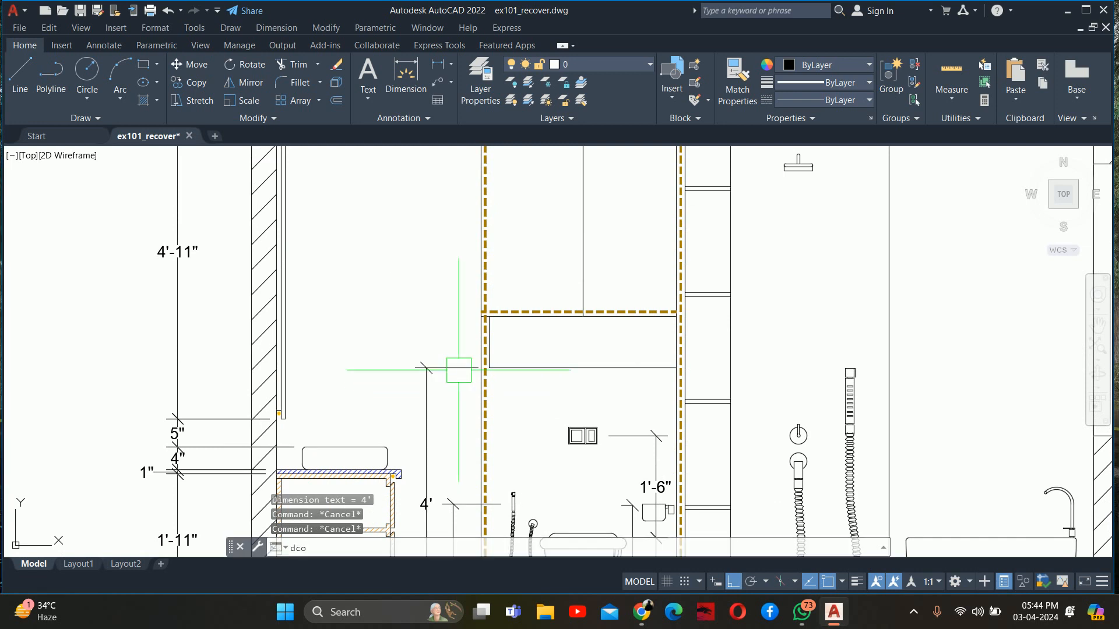
pyautogui.press('space')
pyautogui.scroll(2, 495, 320)
pyautogui.scroll(2, 455, 316)
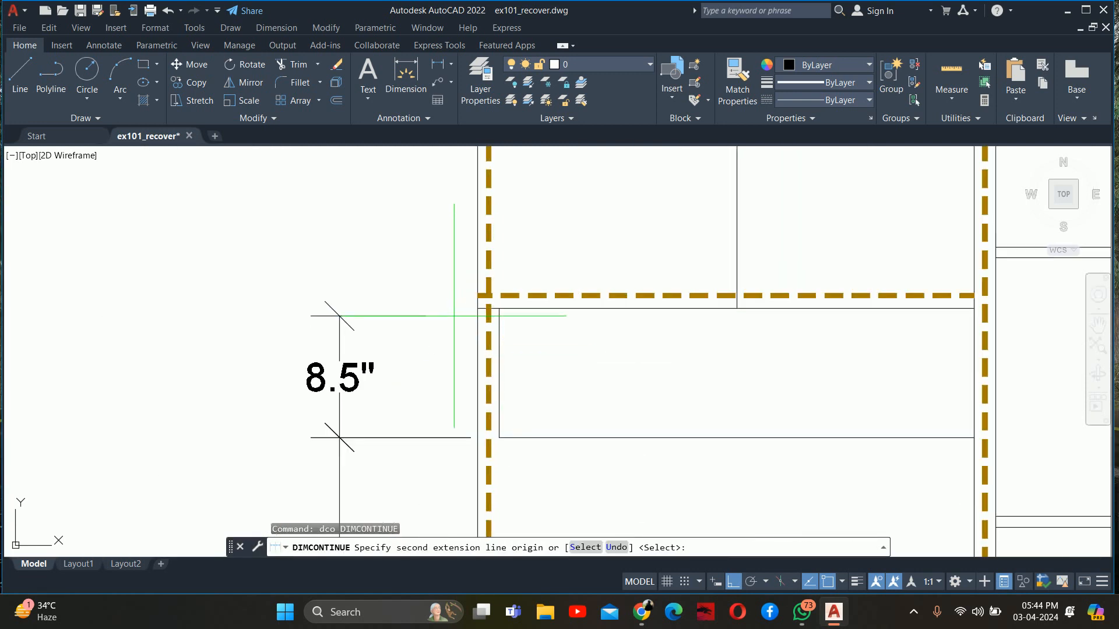
pyautogui.click(478, 308)
pyautogui.scroll(-4, 466, 297)
pyautogui.moveTo(457, 285)
pyautogui.mouseDown(button='middle')
pyautogui.moveTo(462, 387)
pyautogui.moveTo(447, 328)
pyautogui.moveTo(448, 358)
pyautogui.mouseUp(button='middle')
pyautogui.click(464, 239)
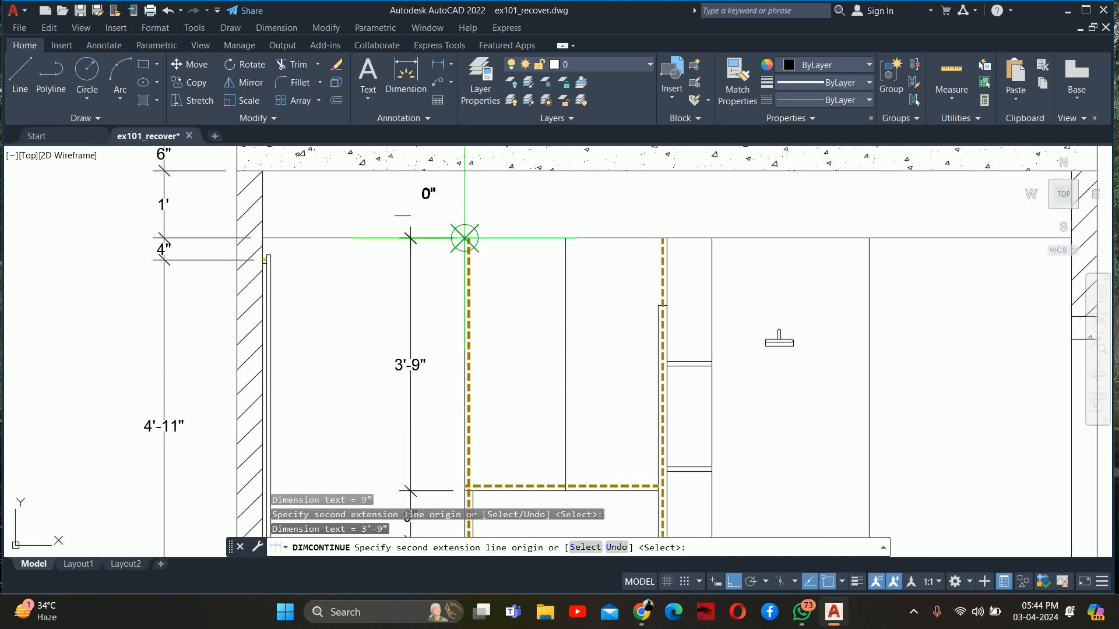
pyautogui.scroll(-3, 465, 239)
pyautogui.press('Escape')
pyautogui.press('Escape')
pyautogui.press('Escape')
pyautogui.scroll(3, 463, 297)
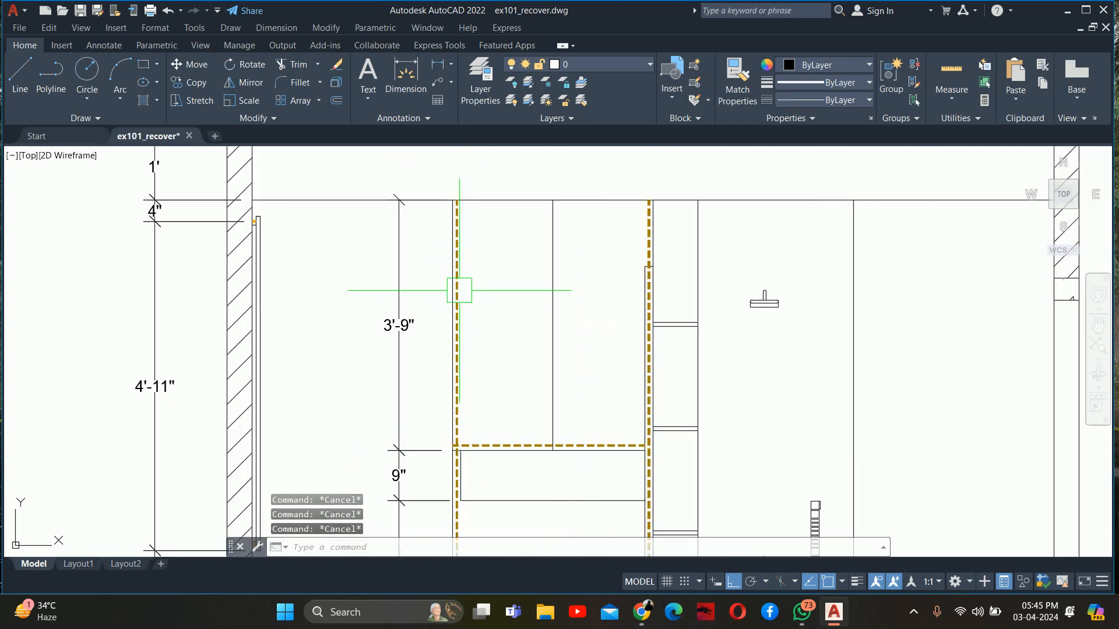
# Add a vertical linear dimension from the underside of the lowest shelf beside the shower to the floor, placed on the shower side
pyautogui.scroll(-2, 458, 282)
pyautogui.moveTo(510, 282); pyautogui.dragTo(408, 206, button='middle')
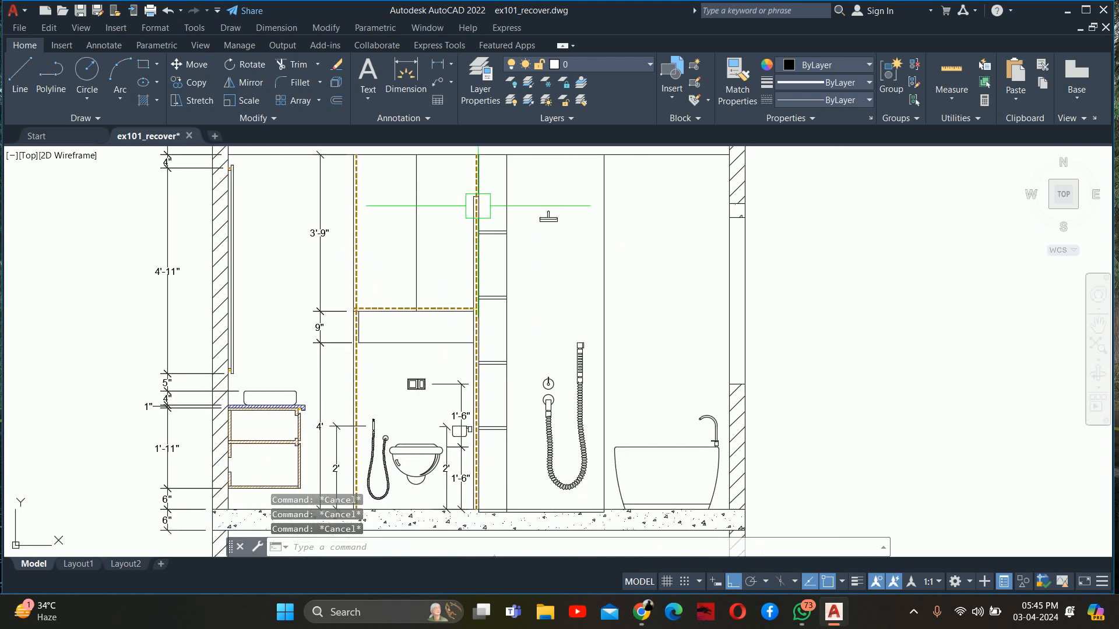
pyautogui.moveTo(457, 395); pyautogui.dragTo(392, 322, button='middle')
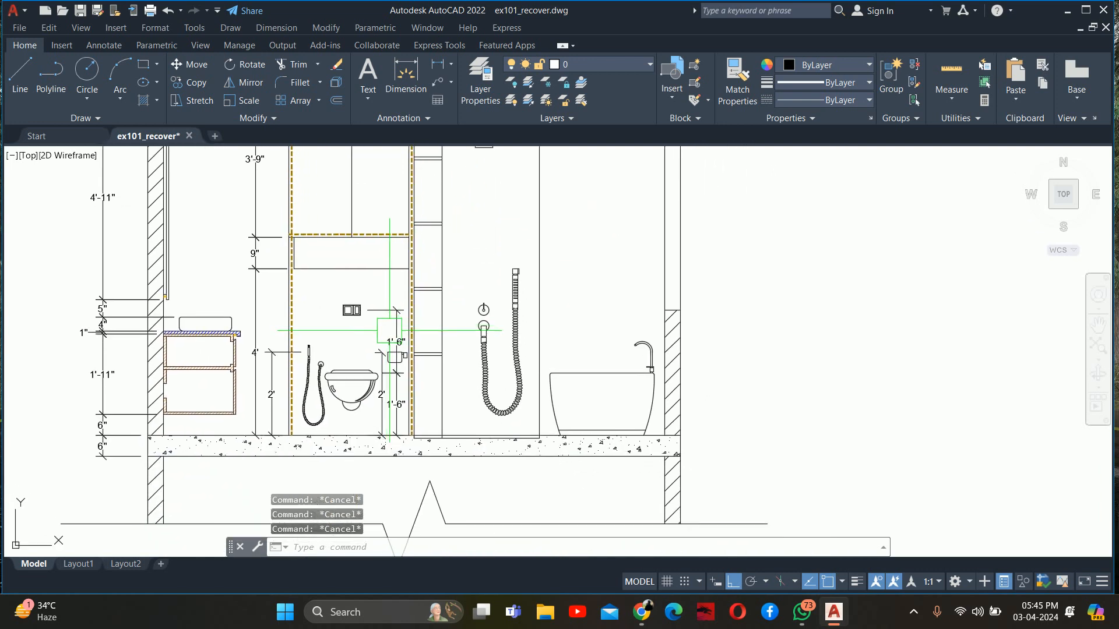
pyautogui.write('li')
pyautogui.press('Return')
pyautogui.scroll(5, 440, 300)
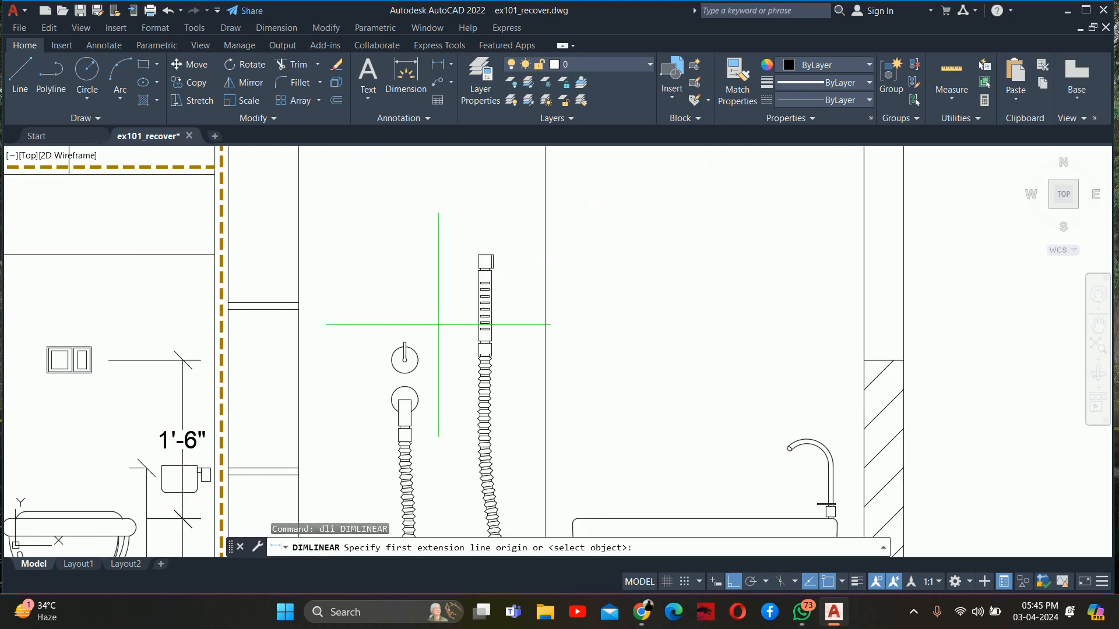
pyautogui.moveTo(367, 300); pyautogui.dragTo(385, 281, button='middle')
pyautogui.click(386, 258)
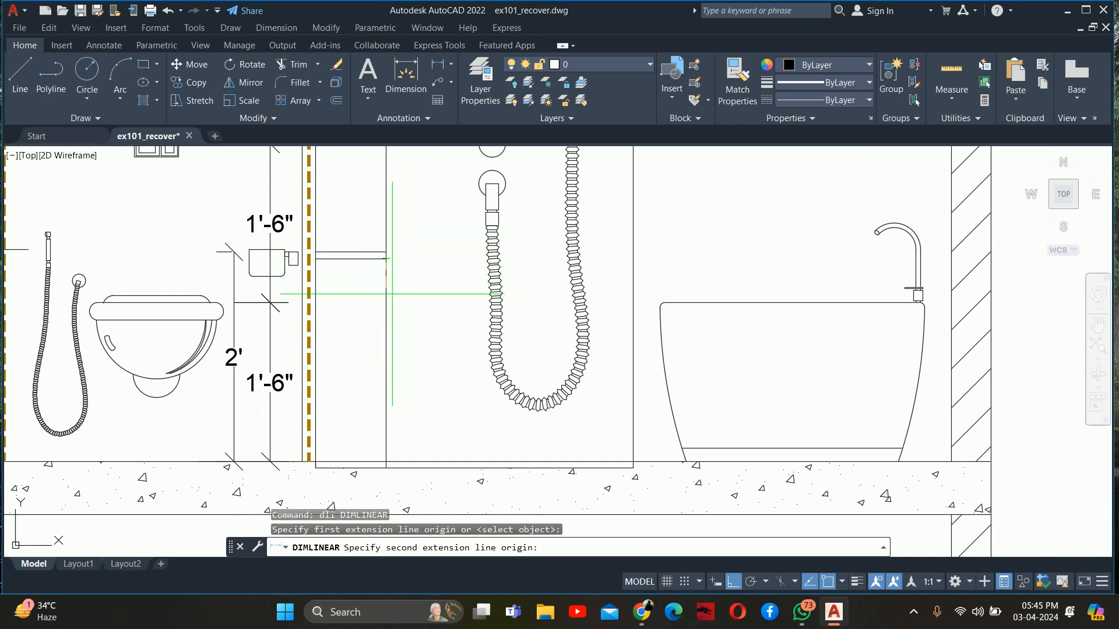
pyautogui.click(385, 448)
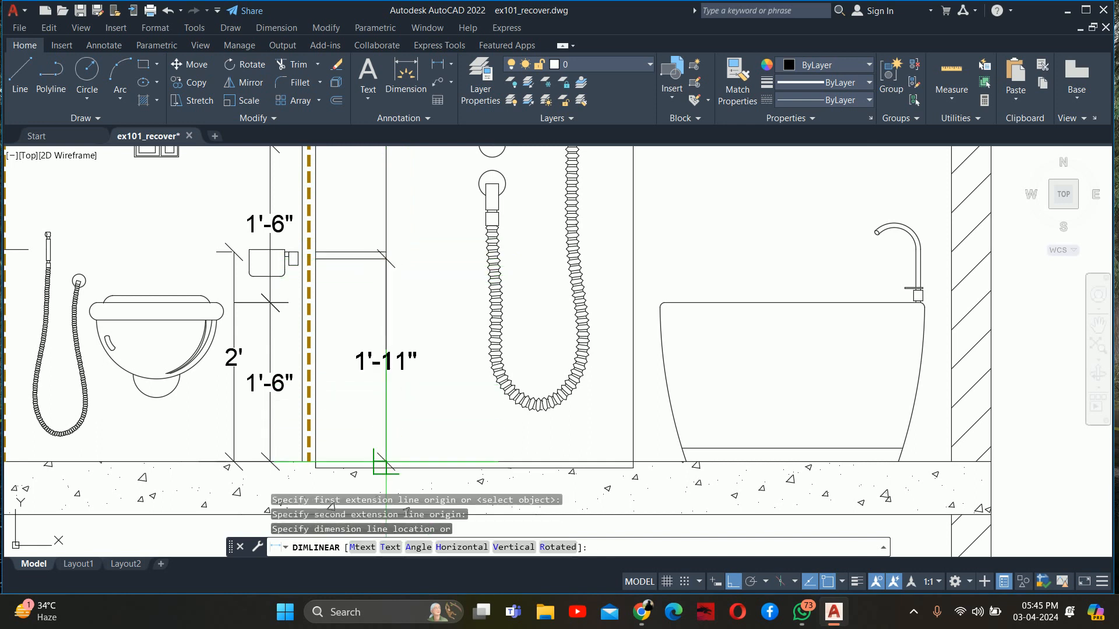
pyautogui.click(418, 399)
pyautogui.press('Escape')
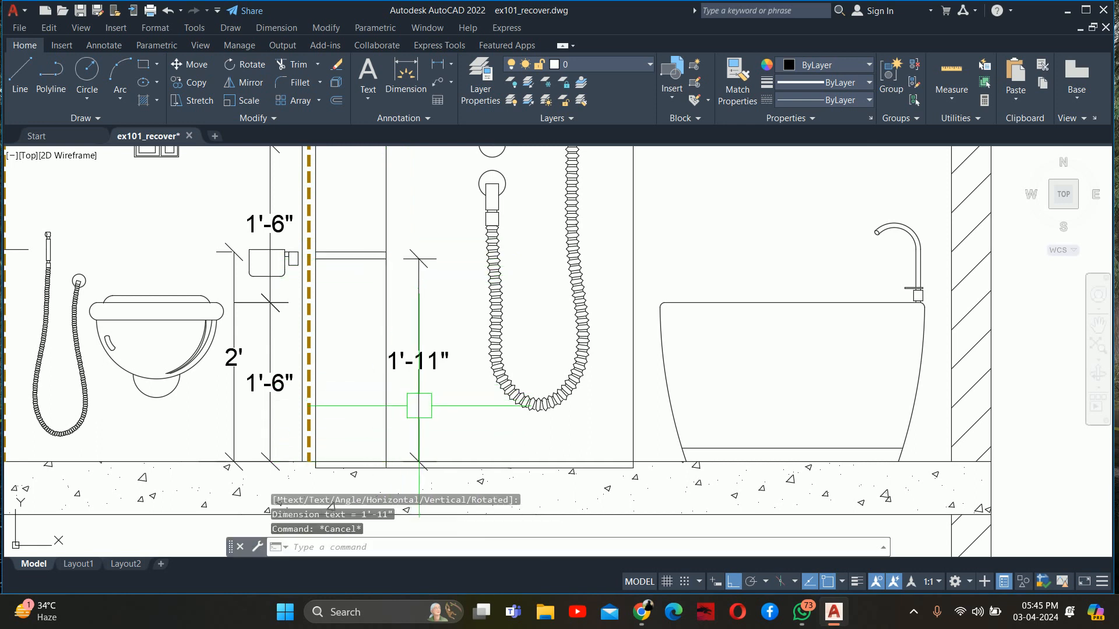
# Stretch the lower origin of the lowest shelf's height dimension down to the recessed shower floor line
pyautogui.click(415, 410)
pyautogui.scroll(2, 384, 450)
pyautogui.click(386, 467)
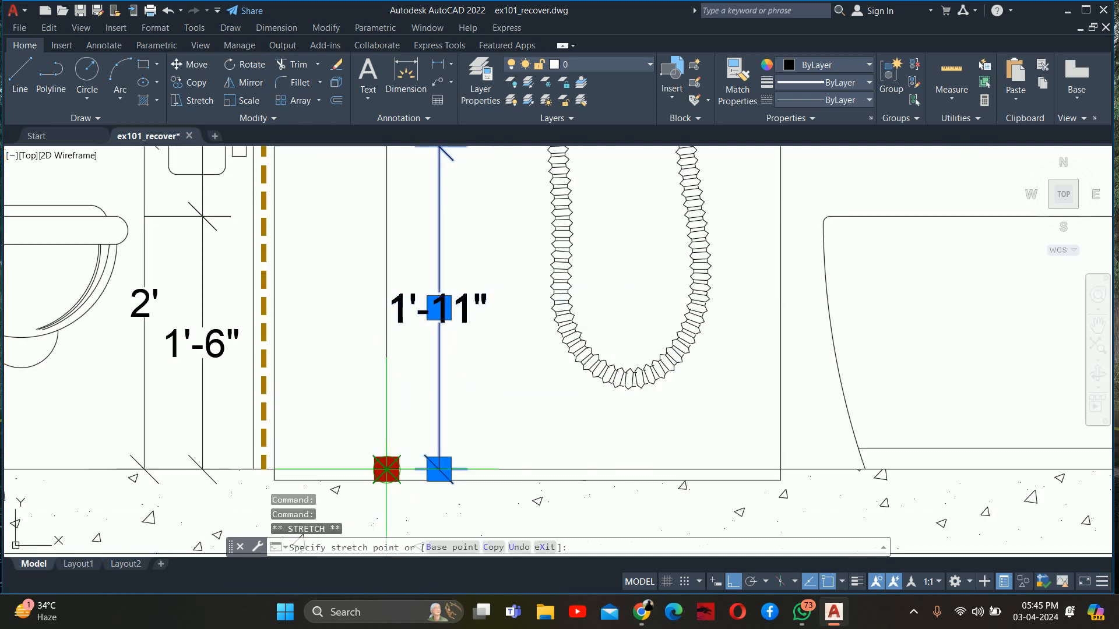
pyautogui.moveTo(387, 467); pyautogui.dragTo(377, 358, button='middle')
pyautogui.click(377, 366)
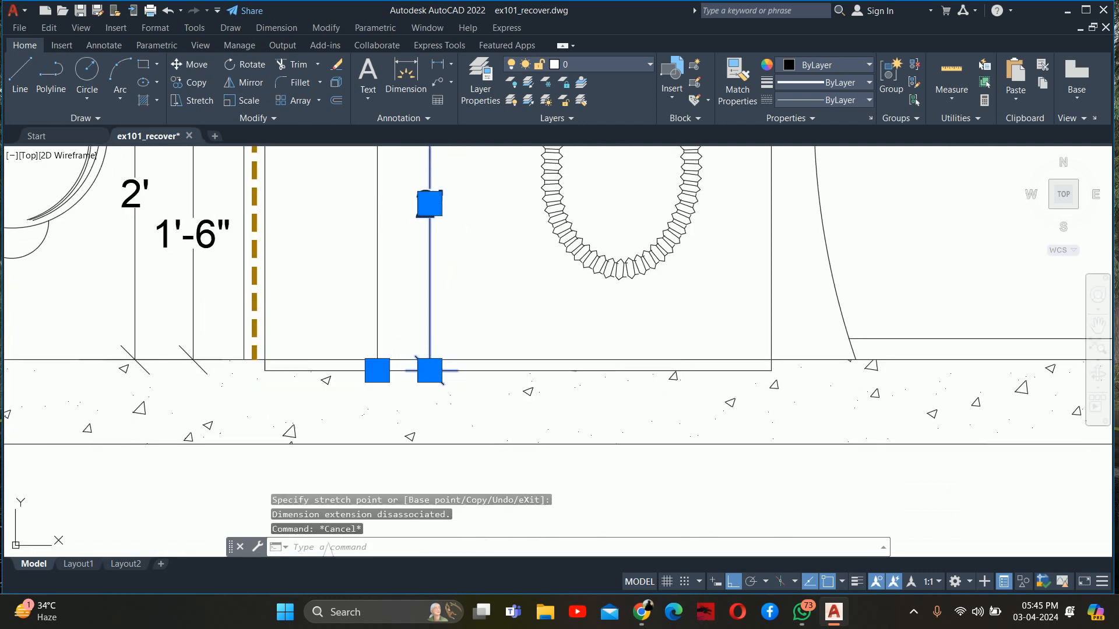
pyautogui.press('Escape')
# Add a vertical linear dimension from the lowest shelf's top to the next shelf's underside, aligned with the dimension below
pyautogui.scroll(-4, 400, 300)
pyautogui.moveTo(385, 337); pyautogui.dragTo(390, 404, button='middle')
pyautogui.write('dli')
pyautogui.press('Return')
pyautogui.scroll(2, 387, 357)
pyautogui.click(379, 361)
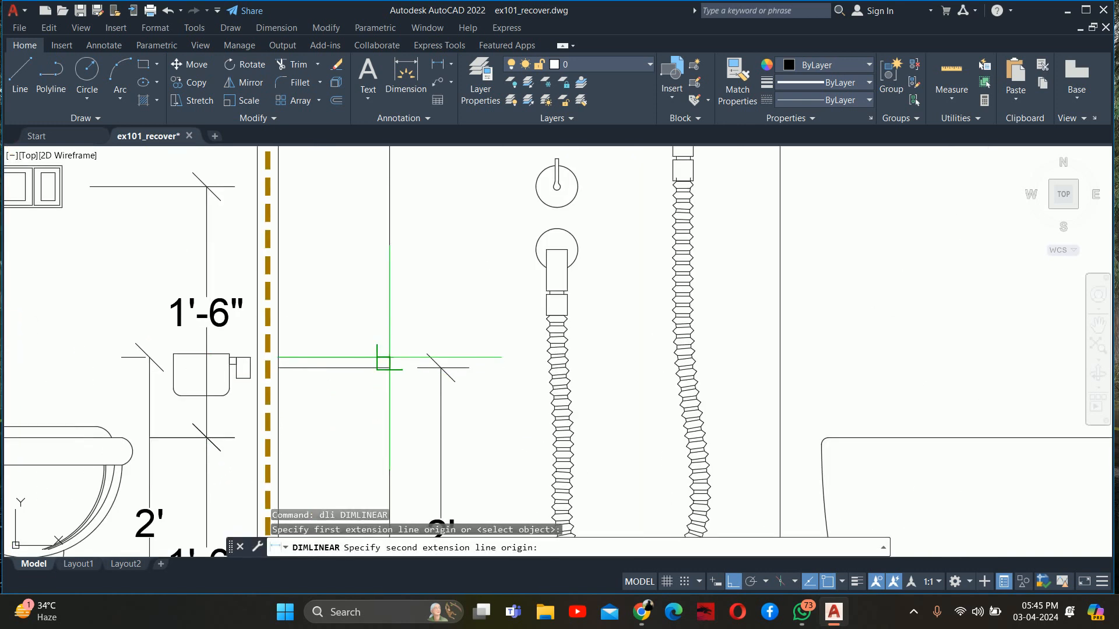
pyautogui.scroll(-3, 378, 362)
pyautogui.scroll(2, 375, 389)
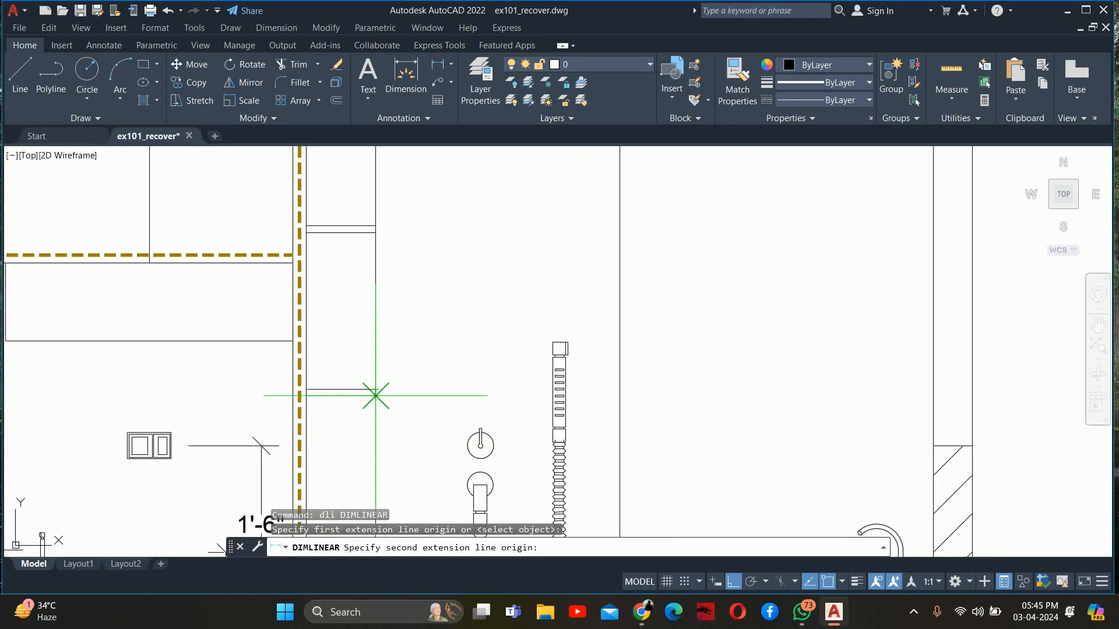
pyautogui.click(376, 395)
pyautogui.scroll(3, 385, 373)
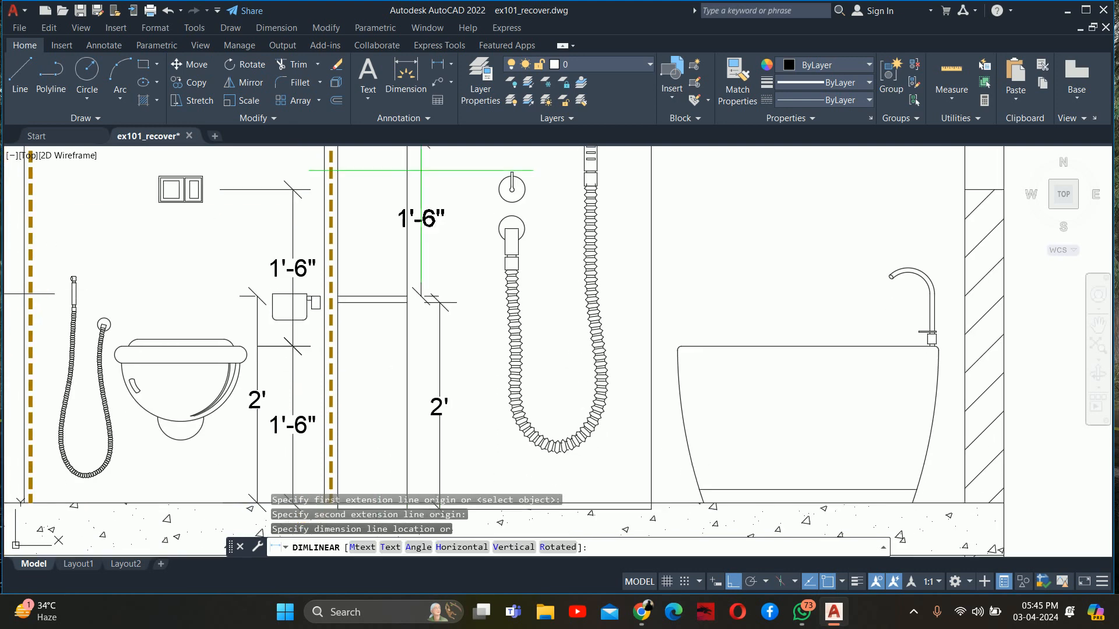
pyautogui.press('Escape')
pyautogui.press('Escape')
pyautogui.press('Escape')
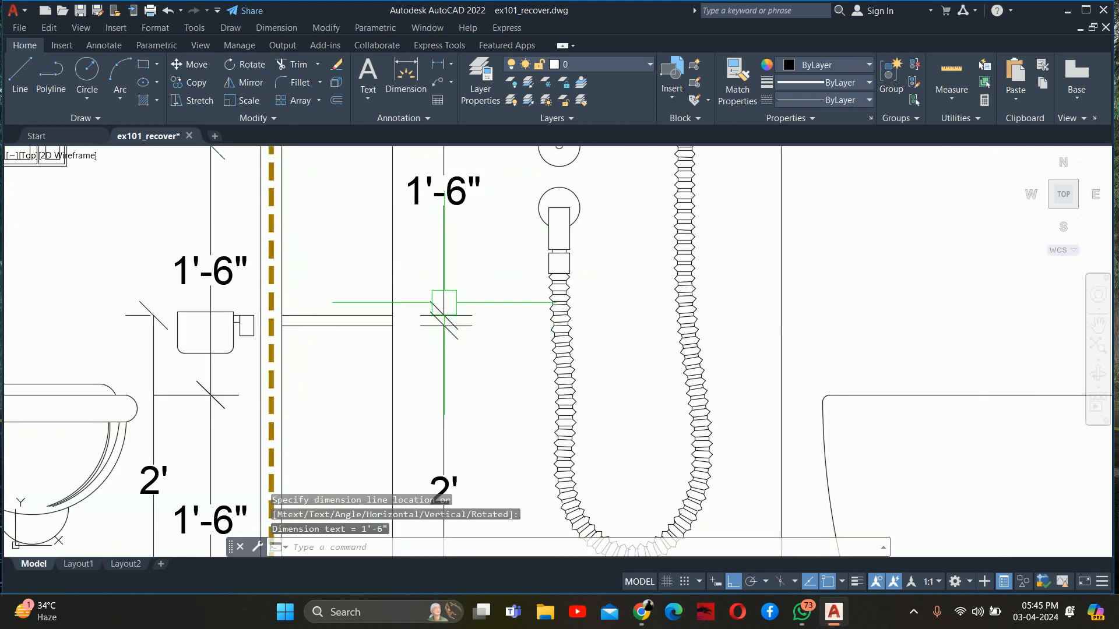
# Dimension the clear height between the second and third shelves vertically, in line with the shelf dimensions below
pyautogui.scroll(-5, 431, 315)
pyautogui.scroll(3, 431, 314)
pyautogui.write('dli')
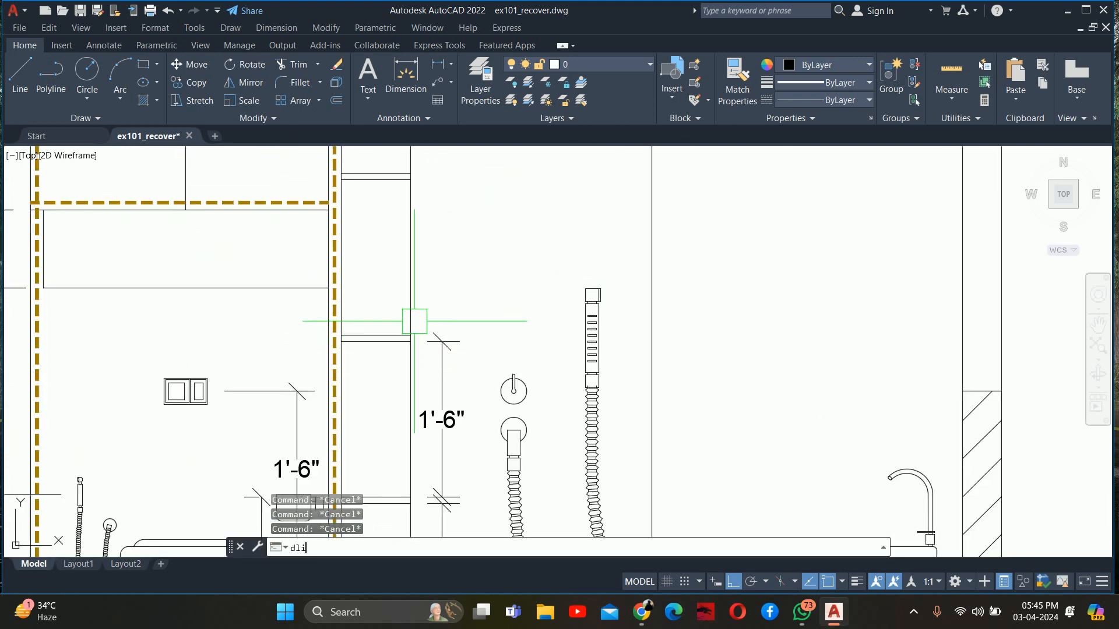
pyautogui.press('Return')
pyautogui.scroll(2, 415, 317)
pyautogui.click(408, 347)
pyautogui.moveTo(414, 278); pyautogui.dragTo(433, 408, button='middle')
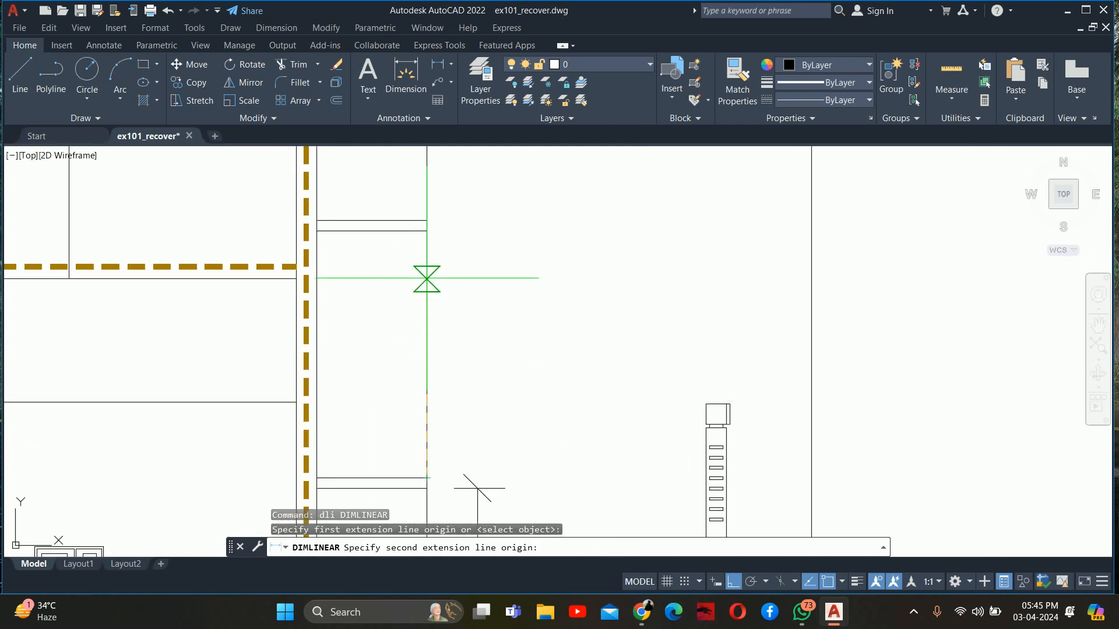
pyautogui.click(426, 231)
pyautogui.moveTo(428, 326); pyautogui.dragTo(435, 240, button='middle')
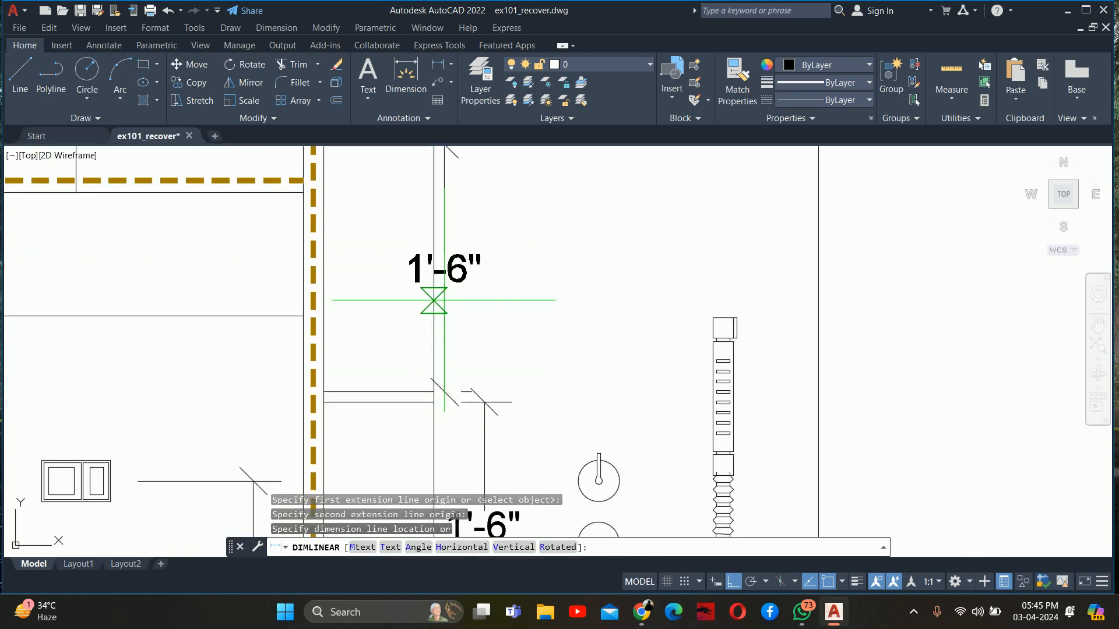
pyautogui.click(484, 402)
pyautogui.scroll(-3, 484, 402)
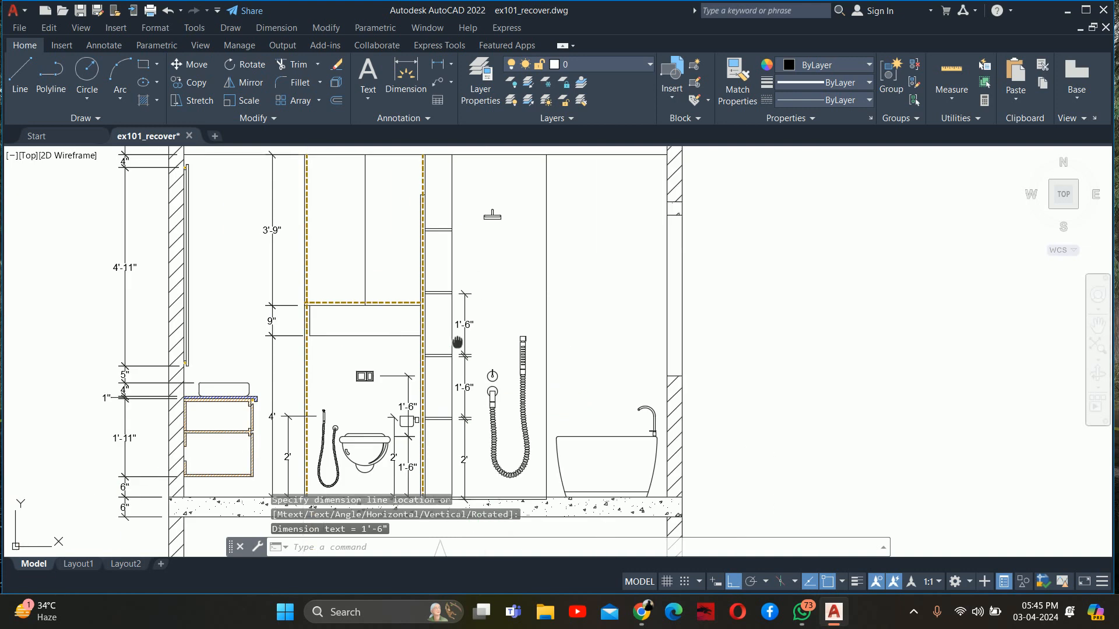
# Add a vertical linear dimension from the third shelf's top to the fourth shelf's underside, in line with the shelf dimensions below
pyautogui.scroll(4, 474, 374)
pyautogui.press('Return')
pyautogui.click(428, 395)
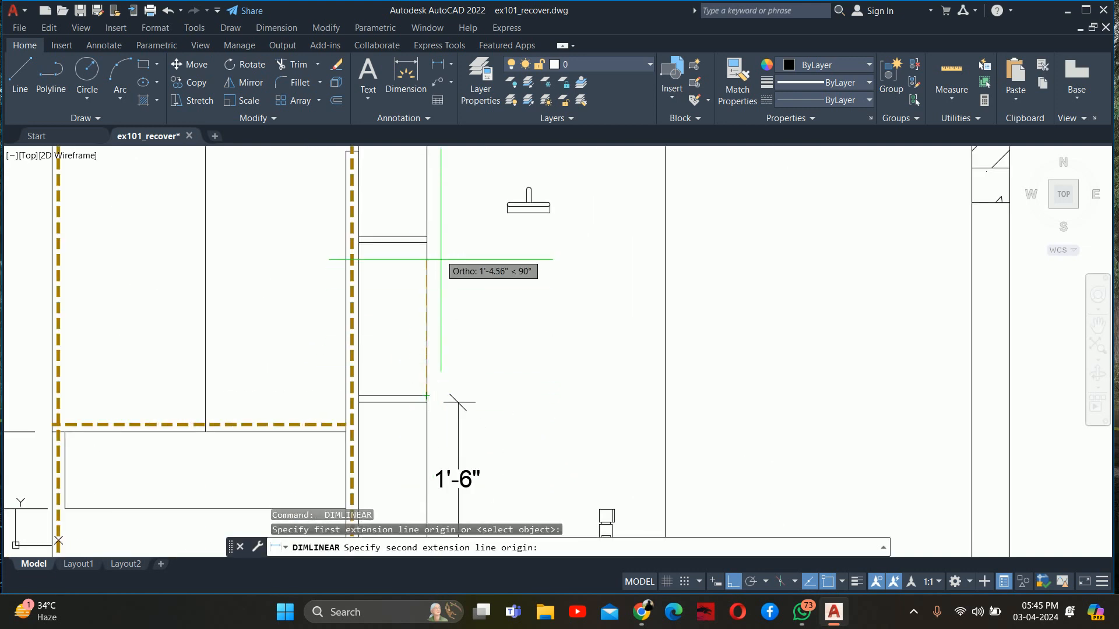
pyautogui.click(427, 243)
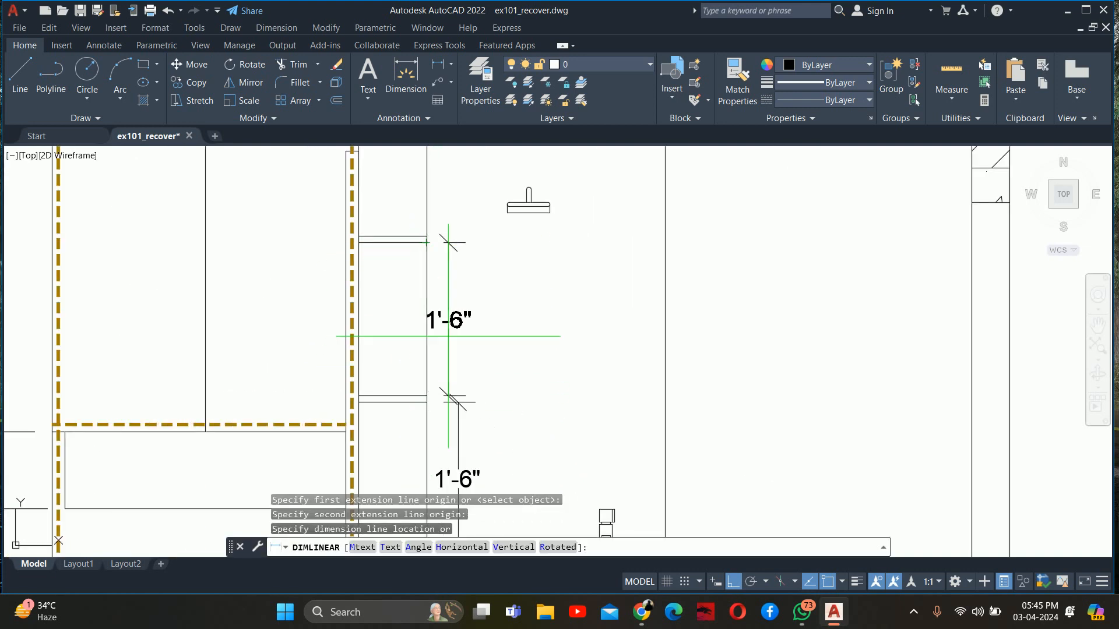
pyautogui.scroll(2, 458, 408)
pyautogui.press('Escape')
pyautogui.press('Escape')
pyautogui.press('Escape')
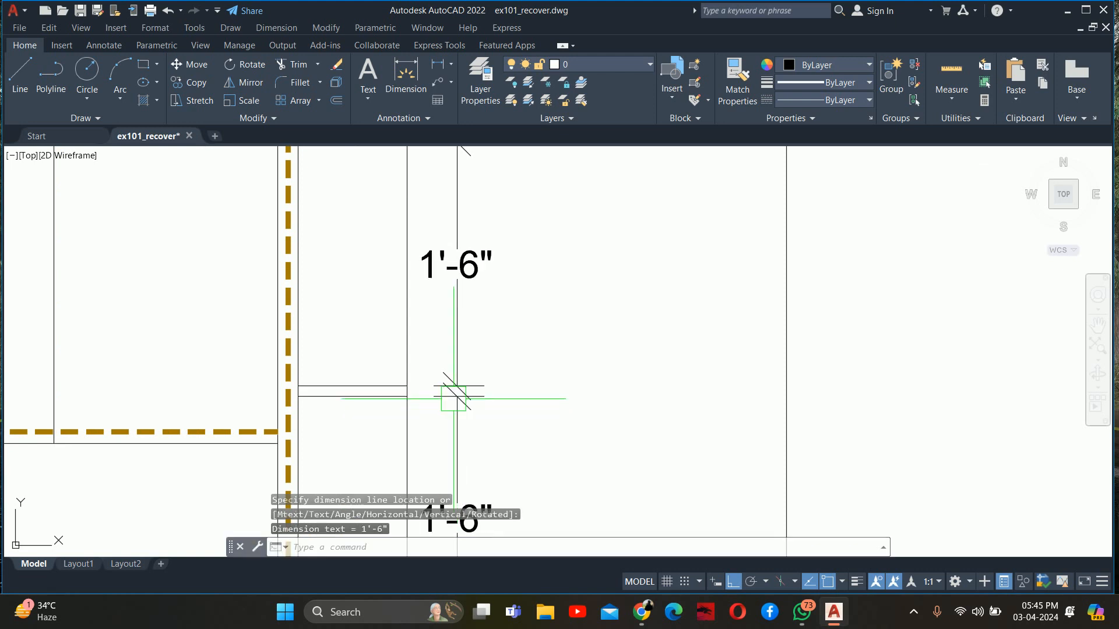
# Dimension the vertical distance from the topmost shelf's upper face to the ceiling line, aligned with the shelf dimensions below
pyautogui.scroll(-3, 457, 396)
pyautogui.scroll(3, 408, 362)
pyautogui.press('space')
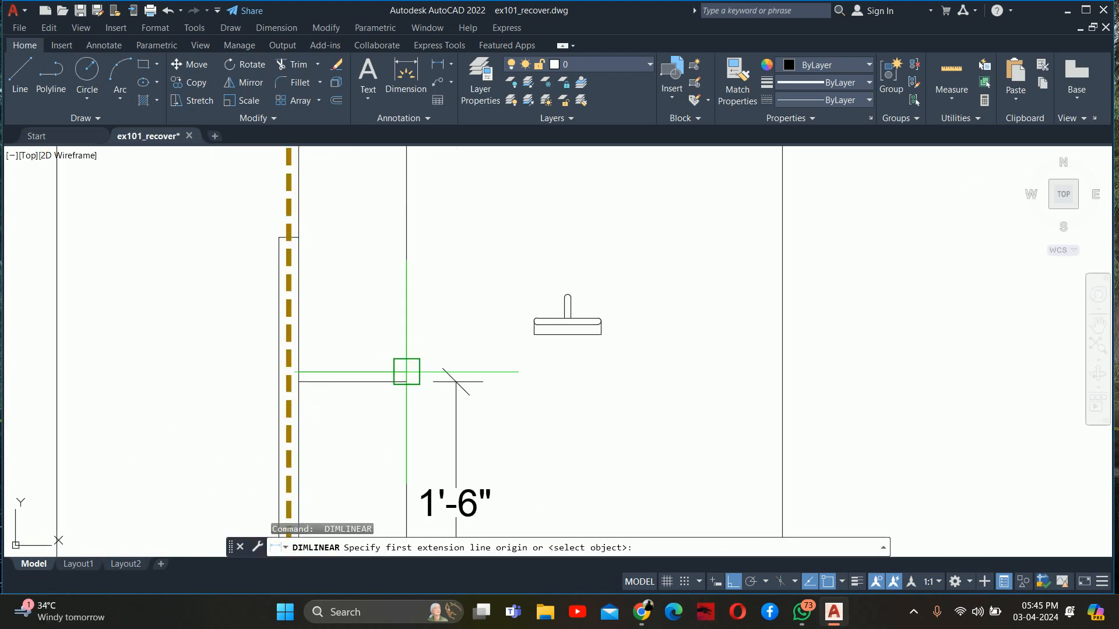
pyautogui.click(407, 372)
pyautogui.moveTo(407, 288); pyautogui.dragTo(407, 431, button='middle')
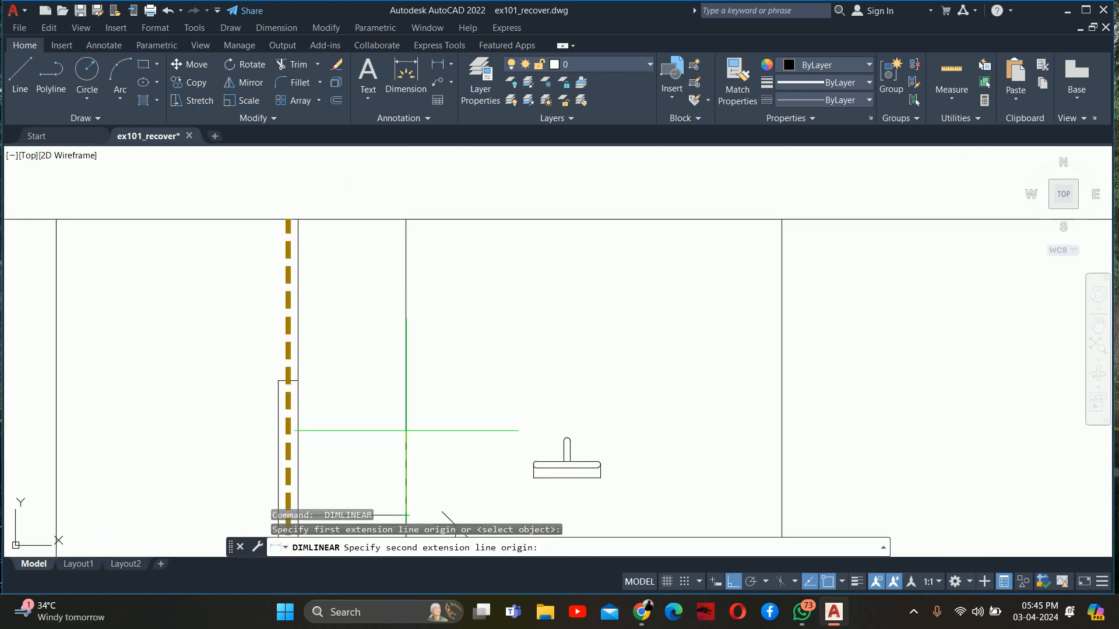
pyautogui.click(406, 219)
pyautogui.moveTo(433, 348); pyautogui.dragTo(432, 208, button='middle')
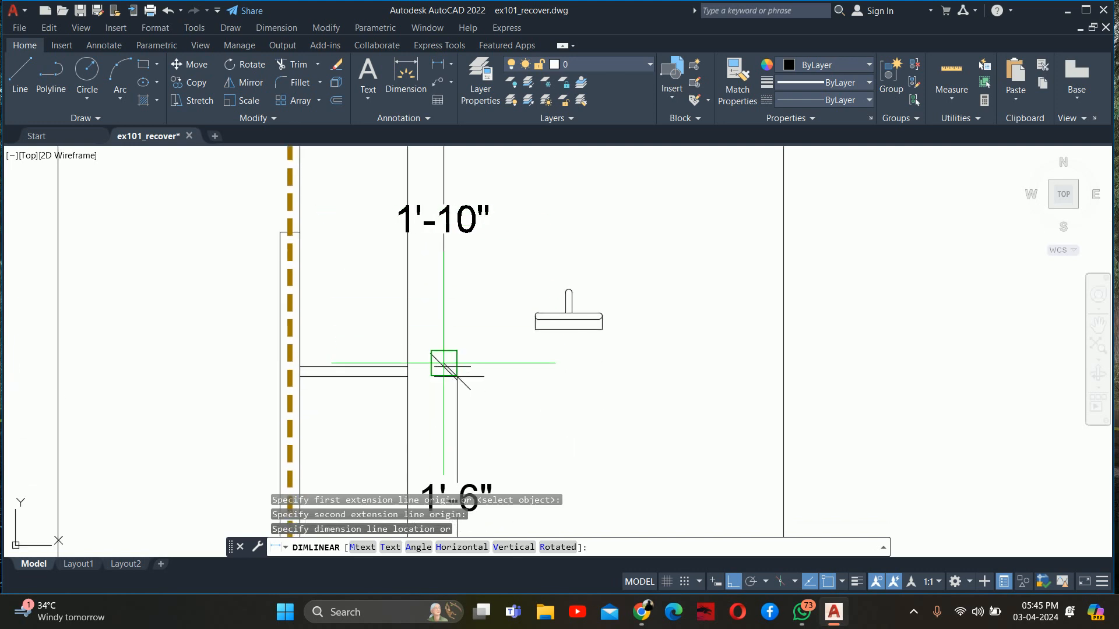
pyautogui.scroll(3, 460, 373)
pyautogui.click(458, 390)
pyautogui.press('Escape')
pyautogui.press('Escape')
pyautogui.scroll(-5, 458, 385)
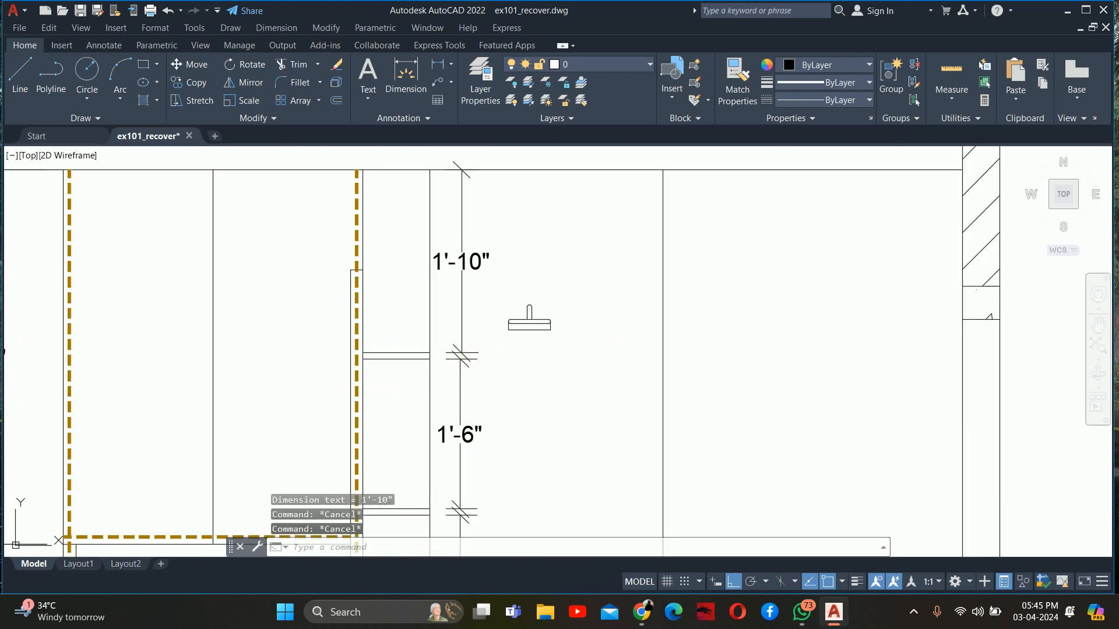
# Add a vertical linear dimension from the shower control knob's centre height to the recessed shower floor, between the shelf dimensions and the hose
pyautogui.moveTo(570, 342)
pyautogui.mouseDown(button='middle')
pyautogui.moveTo(569, 358)
pyautogui.moveTo(497, 288)
pyautogui.moveTo(438, 259)
pyautogui.mouseUp(button='middle')
pyautogui.press('Escape')
pyautogui.write('dli')
pyautogui.press('Return')
pyautogui.scroll(4, 424, 350)
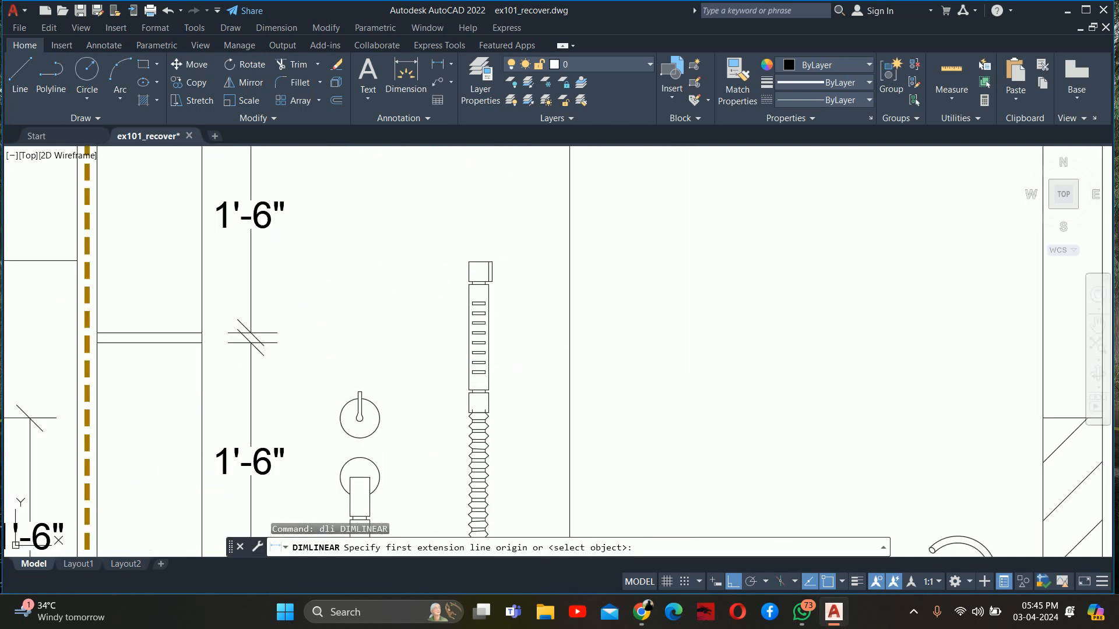
pyautogui.moveTo(365, 413); pyautogui.dragTo(501, 234, button='middle')
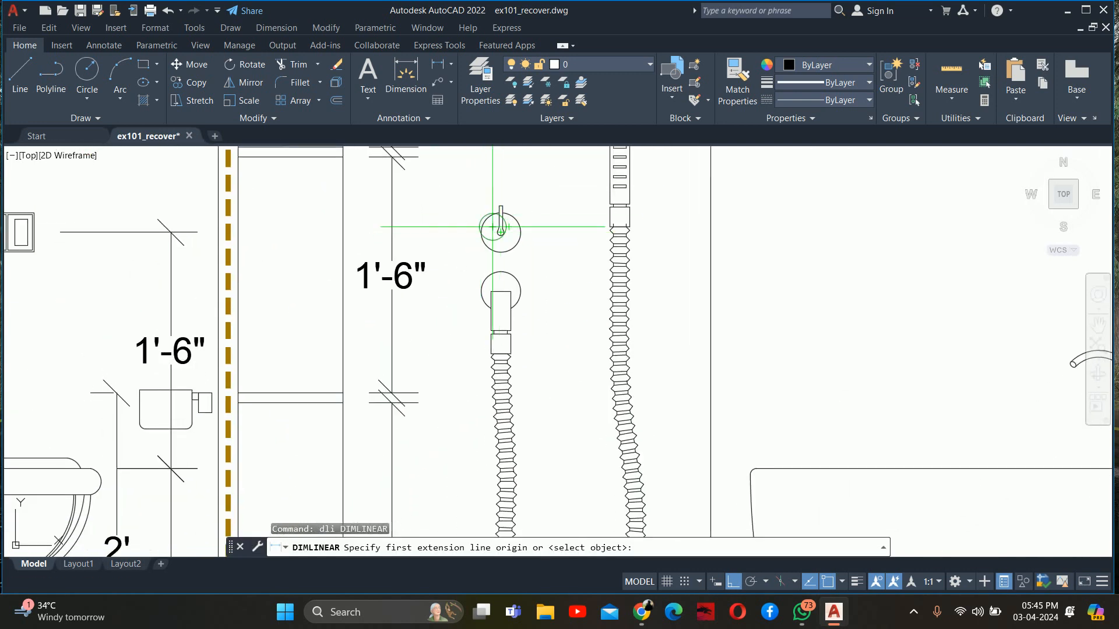
pyautogui.scroll(3, 492, 227)
pyautogui.click(467, 234)
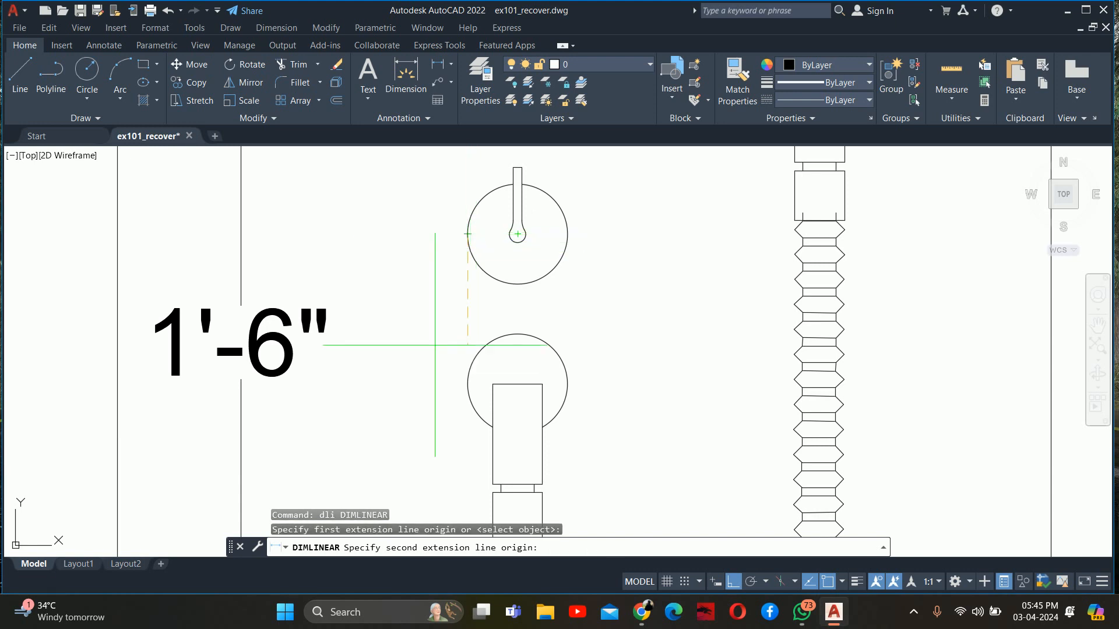
pyautogui.scroll(-6, 412, 395)
pyautogui.scroll(4, 489, 231)
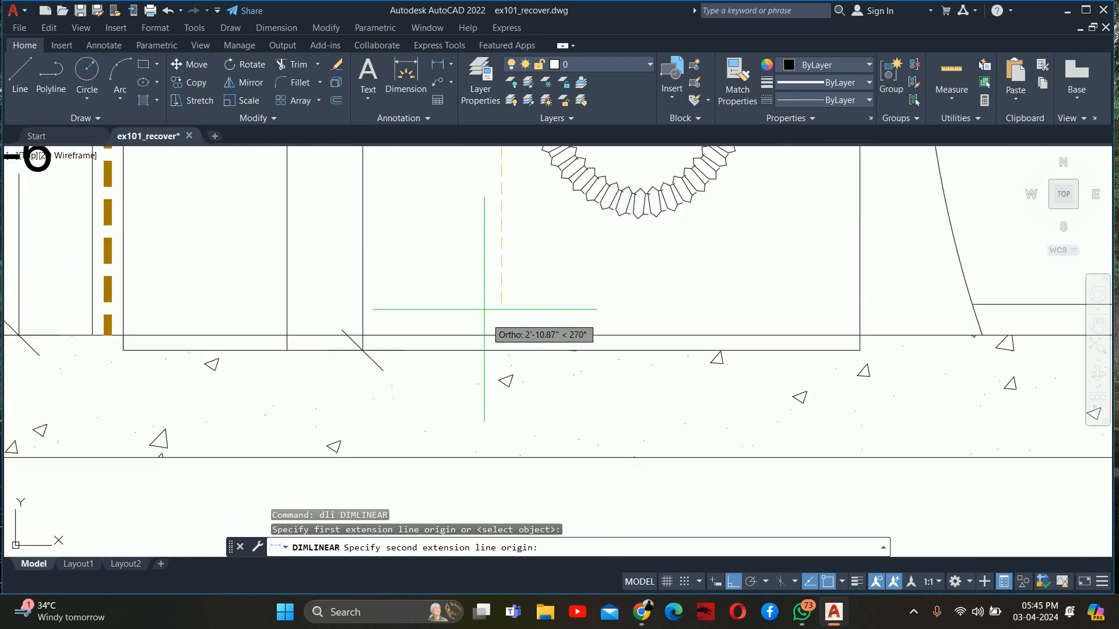
pyautogui.click(491, 350)
pyautogui.scroll(-4, 491, 350)
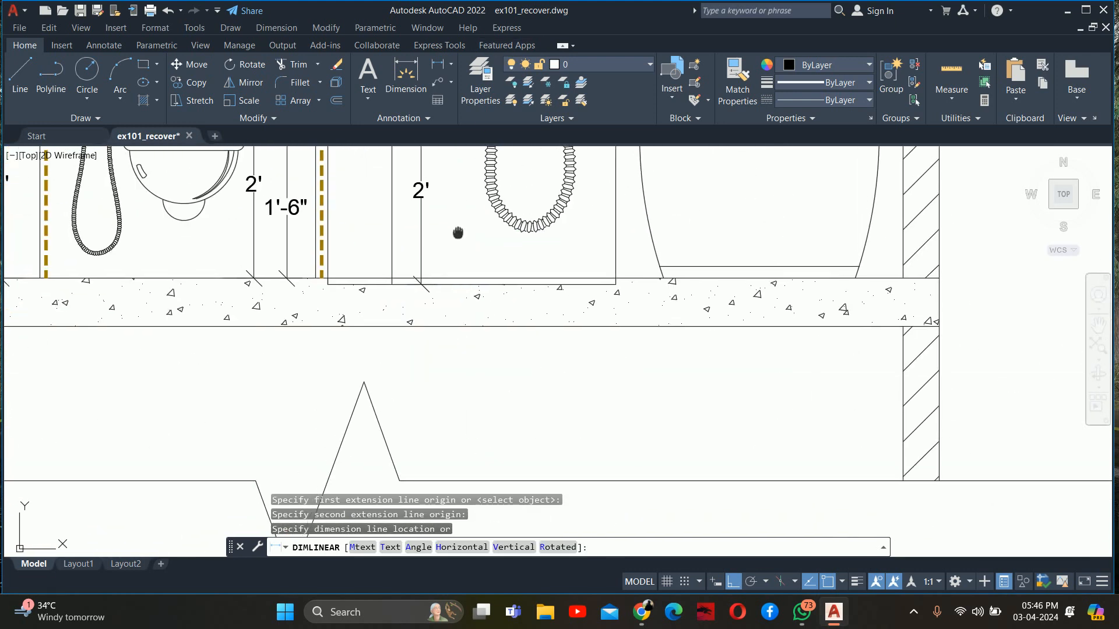
pyautogui.click(454, 313)
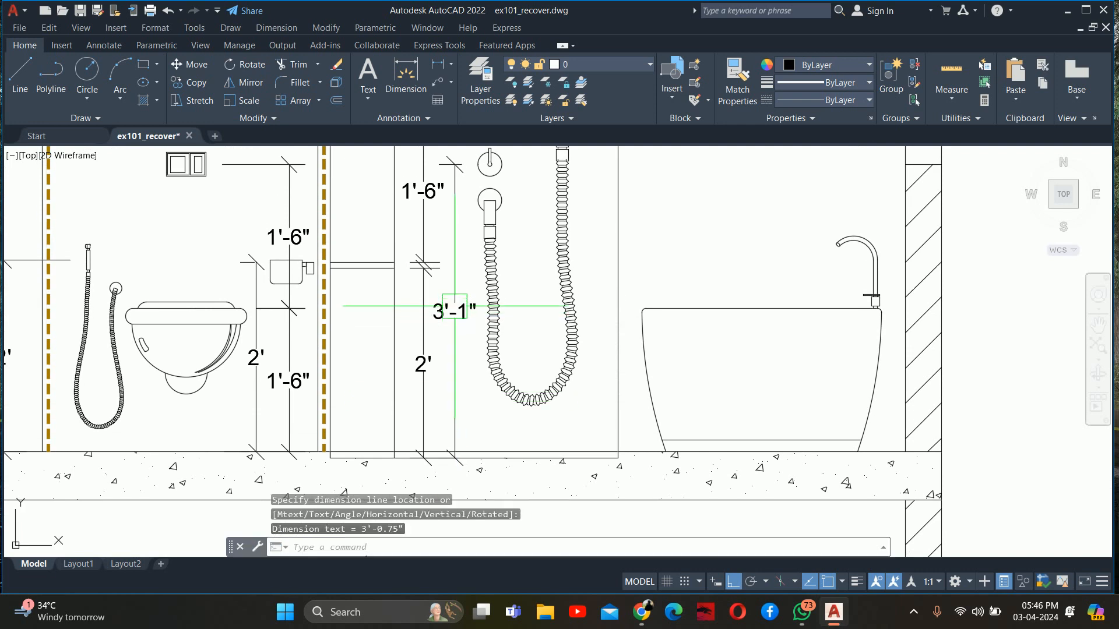
pyautogui.press('Escape')
pyautogui.press('Escape')
pyautogui.press('Escape')
# Move the shower control knob straight down by 1 inch, together with its dimension's upper origin
pyautogui.scroll(3, 508, 269)
pyautogui.write('m')
pyautogui.scroll(2, 510, 262)
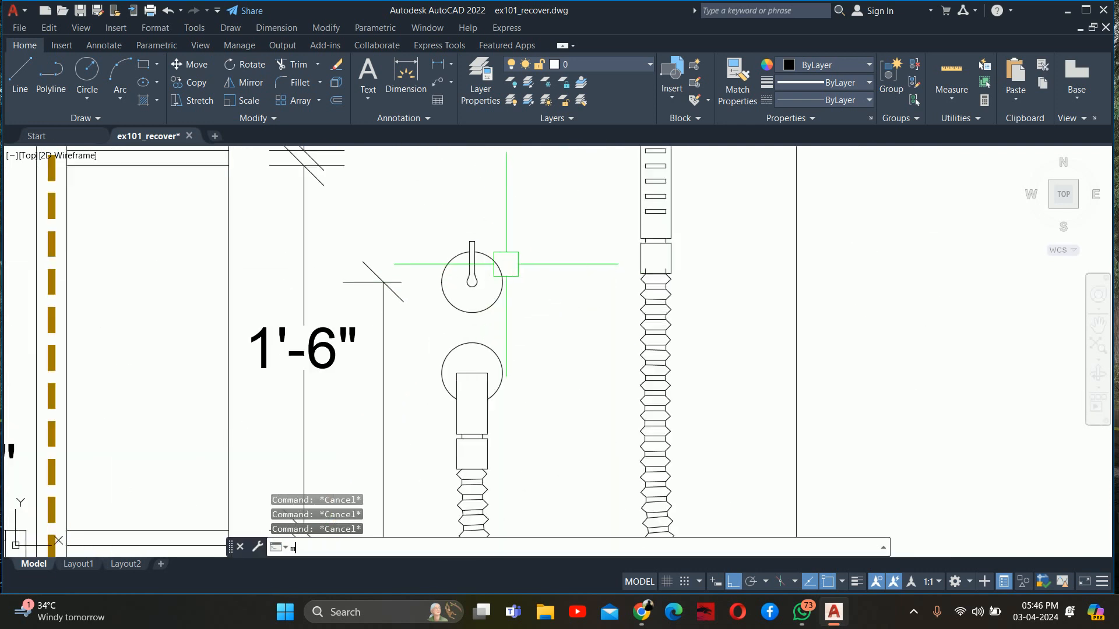
pyautogui.press('Return')
pyautogui.press('Return')
pyautogui.click(561, 203)
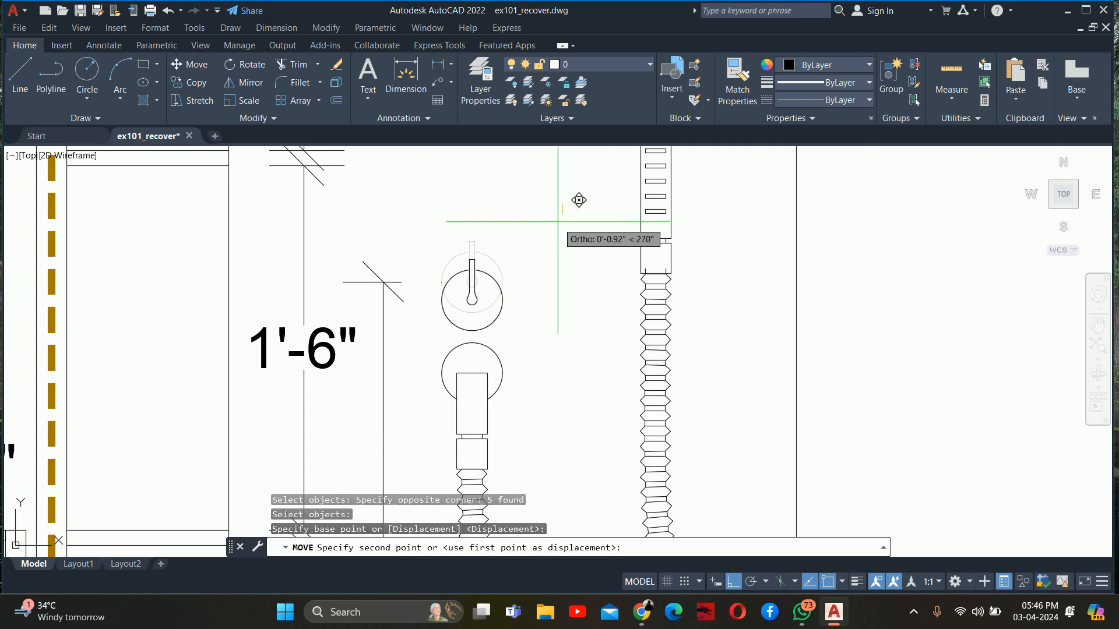
pyautogui.press('Return')
pyautogui.moveTo(545, 254); pyautogui.dragTo(561, 149, button='middle')
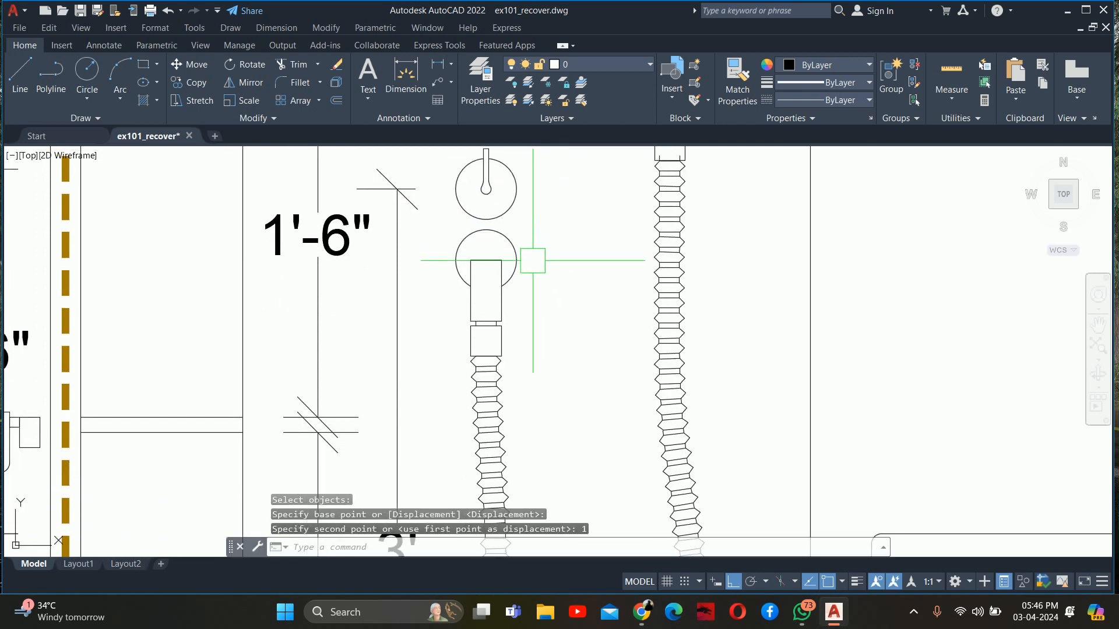
# Dimension the hand shower's mounting height vertically from the middle of its handle to the floor, placed between the hose and the shower partition
pyautogui.scroll(-5, 514, 256)
pyautogui.moveTo(514, 257)
pyautogui.mouseDown(button='middle')
pyautogui.moveTo(512, 142)
pyautogui.moveTo(521, 166)
pyautogui.moveTo(488, 347)
pyautogui.mouseUp(button='middle')
pyautogui.press('Escape')
pyautogui.scroll(2, 400, 250)
pyautogui.write('dli')
pyautogui.press('Return')
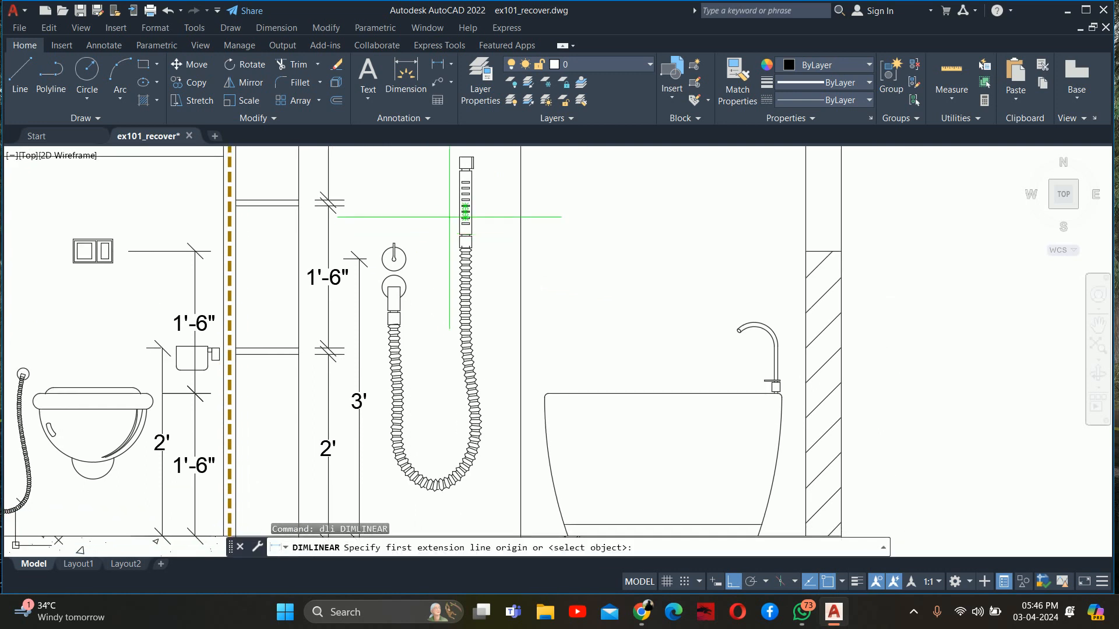
pyautogui.scroll(3, 472, 202)
pyautogui.moveTo(472, 201)
pyautogui.mouseDown(button='middle')
pyautogui.moveTo(495, 197)
pyautogui.moveTo(505, 236)
pyautogui.mouseUp(button='middle')
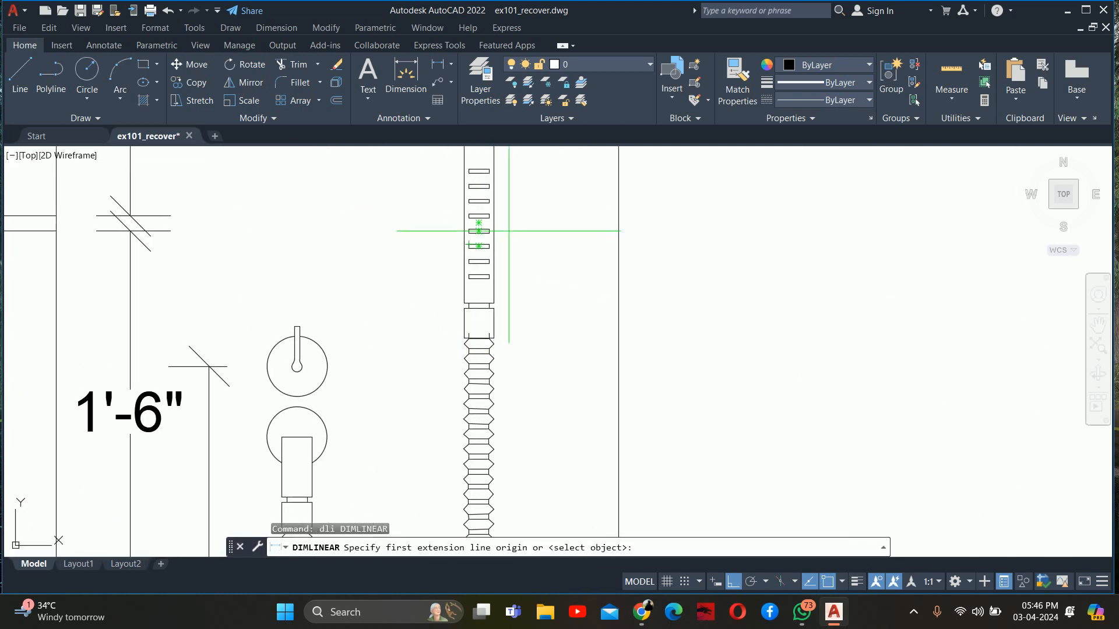
pyautogui.click(494, 222)
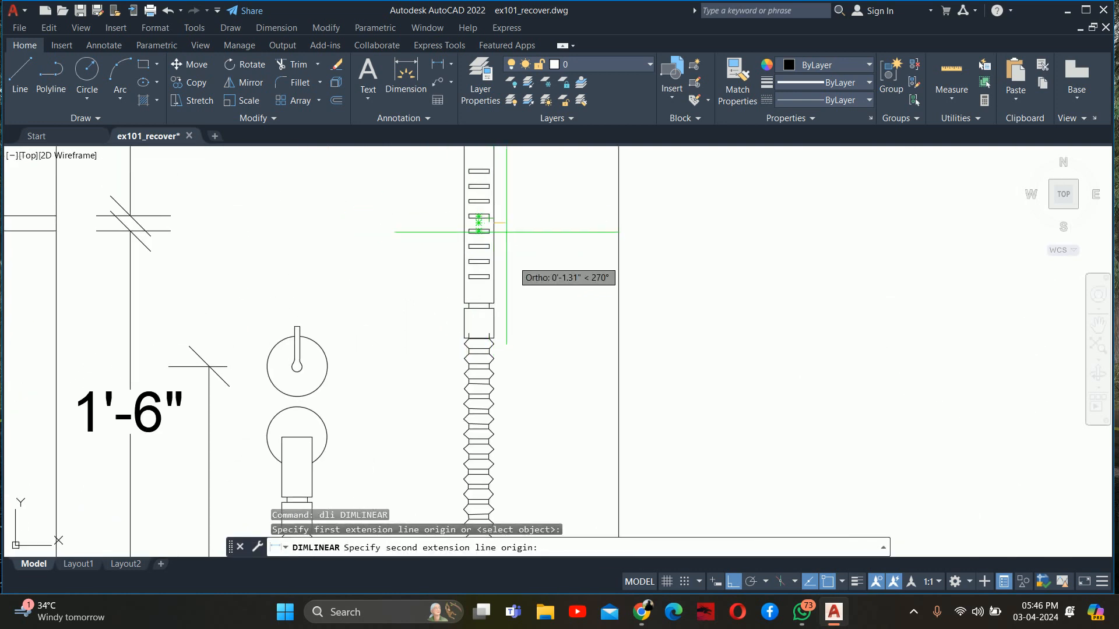
pyautogui.scroll(-3, 478, 245)
pyautogui.scroll(2, 482, 290)
pyautogui.click(494, 280)
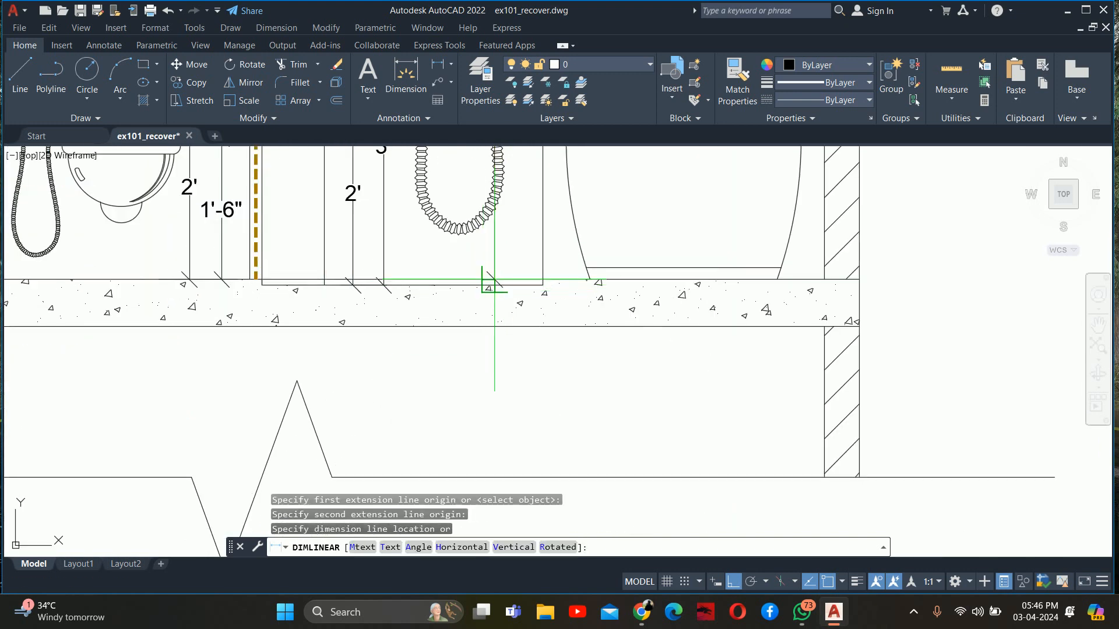
pyautogui.scroll(-2, 500, 400)
pyautogui.scroll(2, 509, 349)
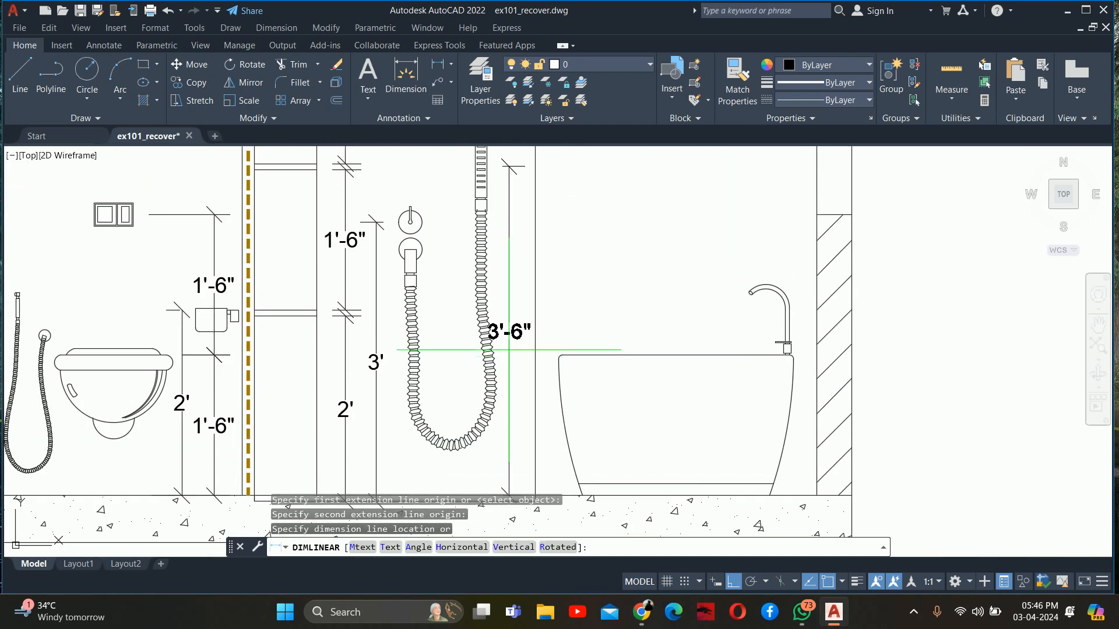
pyautogui.click(521, 276)
pyautogui.scroll(-2, 513, 303)
pyautogui.scroll(-1, 495, 324)
pyautogui.press('Escape')
pyautogui.press('Escape')
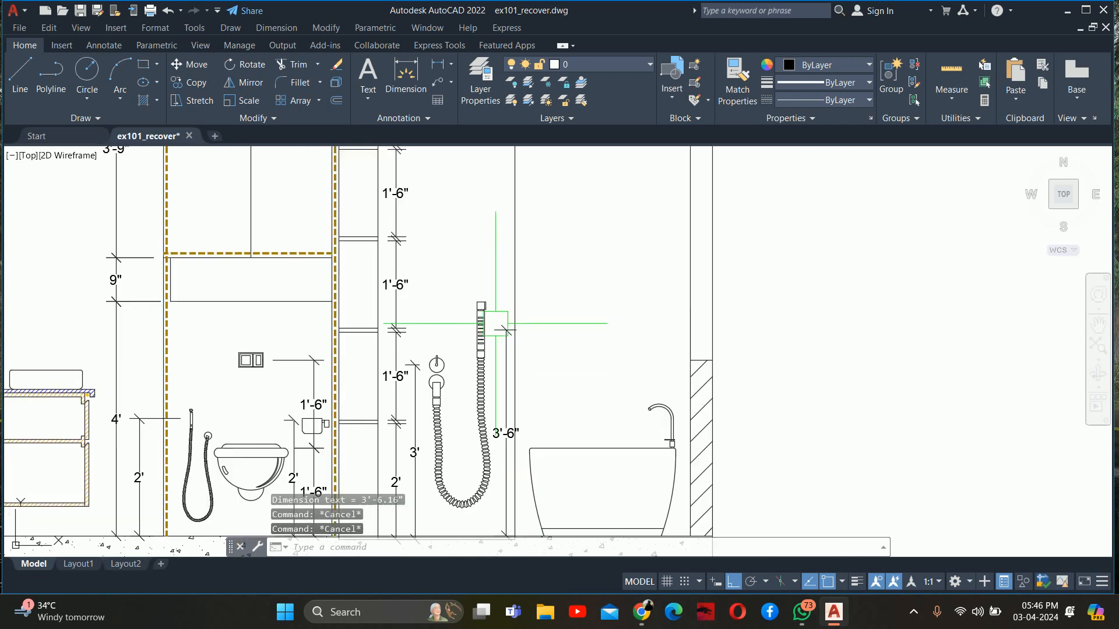
# Add a vertical linear dimension from the overhead shower's stem top to the floor, placed between the control knob and the hand shower
pyautogui.scroll(-3, 497, 319)
pyautogui.scroll(1, 470, 357)
pyautogui.write('dl')
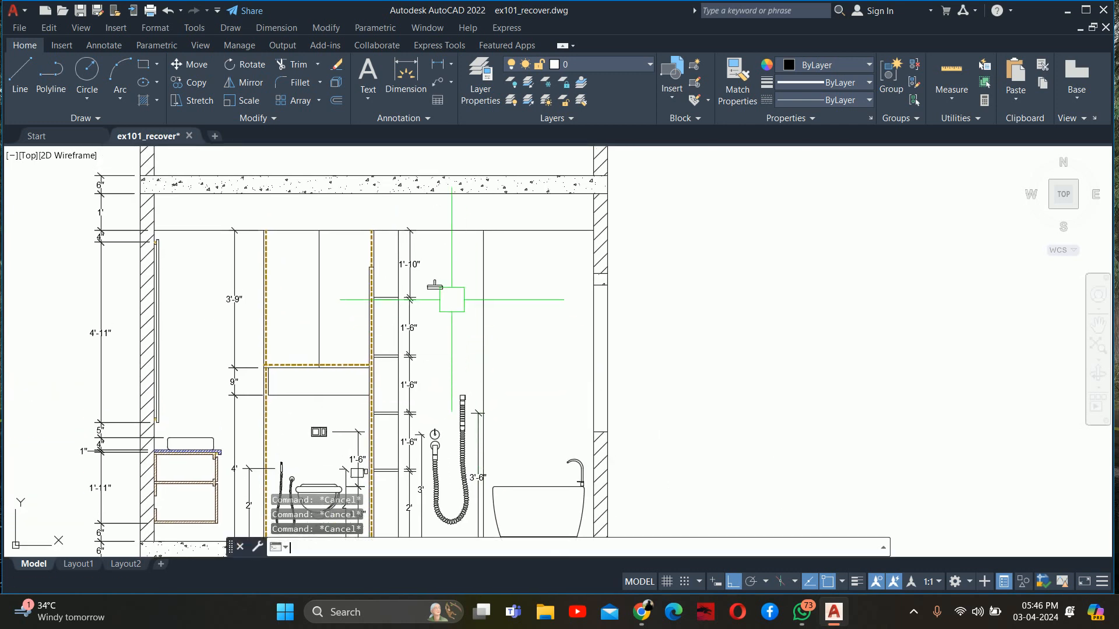
pyautogui.write('i')
pyautogui.press('Return')
pyautogui.scroll(5, 448, 294)
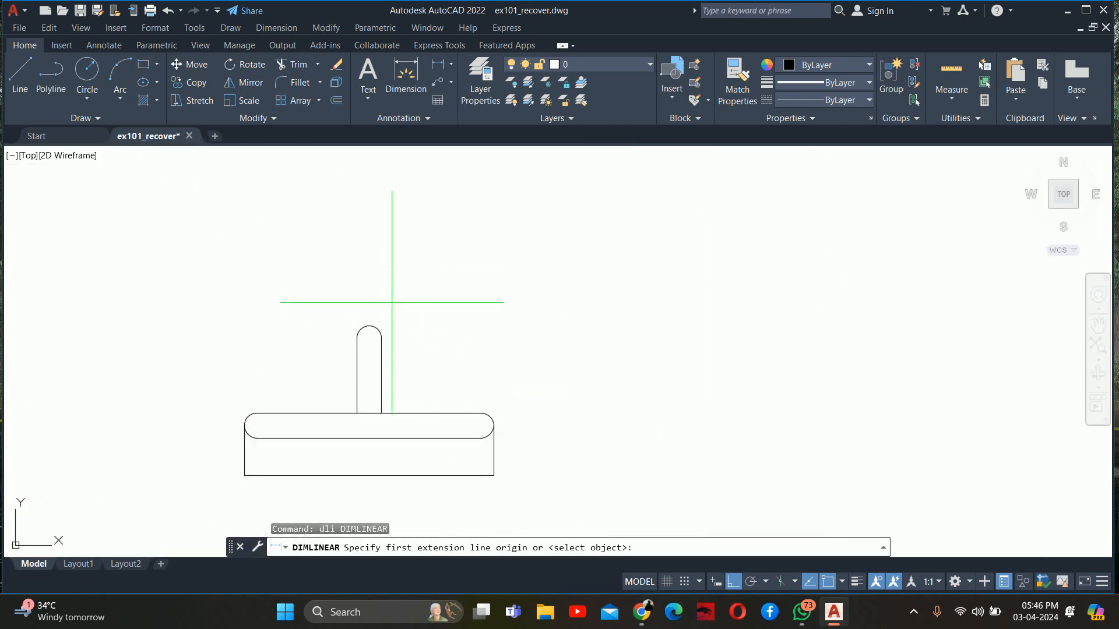
pyautogui.click(369, 338)
pyautogui.scroll(-5, 496, 350)
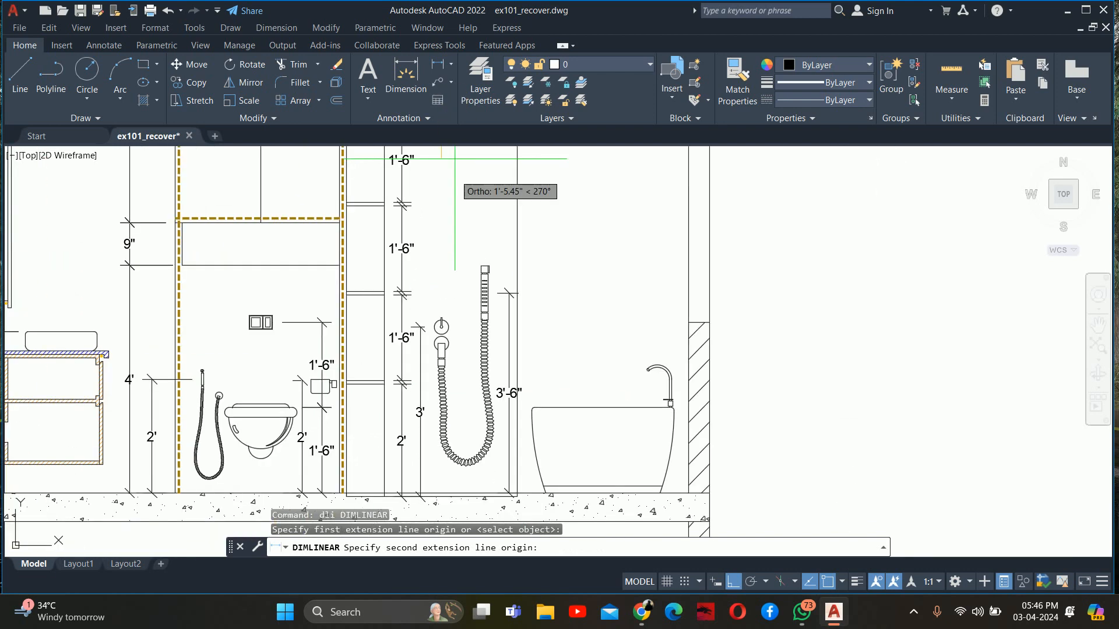
pyautogui.scroll(5, 476, 350)
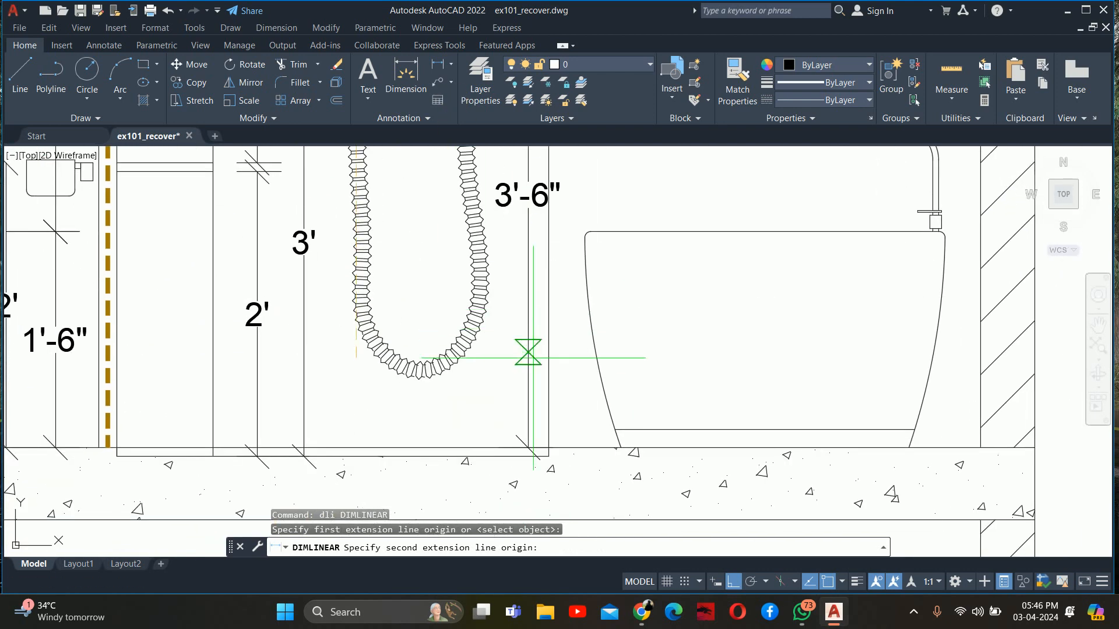
pyautogui.click(545, 425)
pyautogui.scroll(-3, 612, 233)
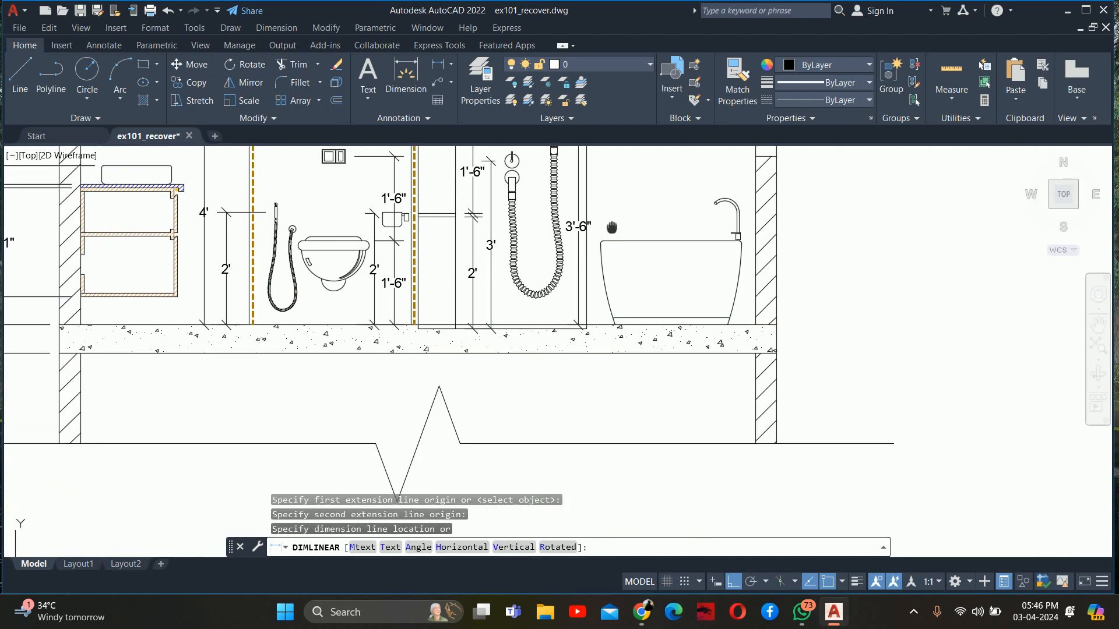
pyautogui.moveTo(612, 227); pyautogui.dragTo(584, 371, button='middle')
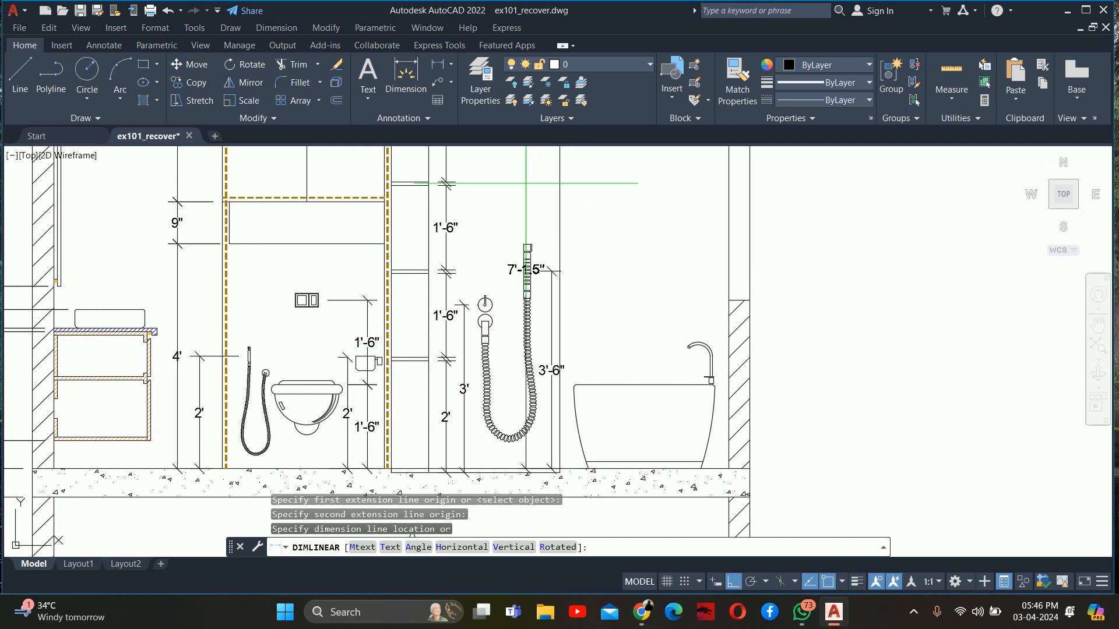
pyautogui.click(505, 173)
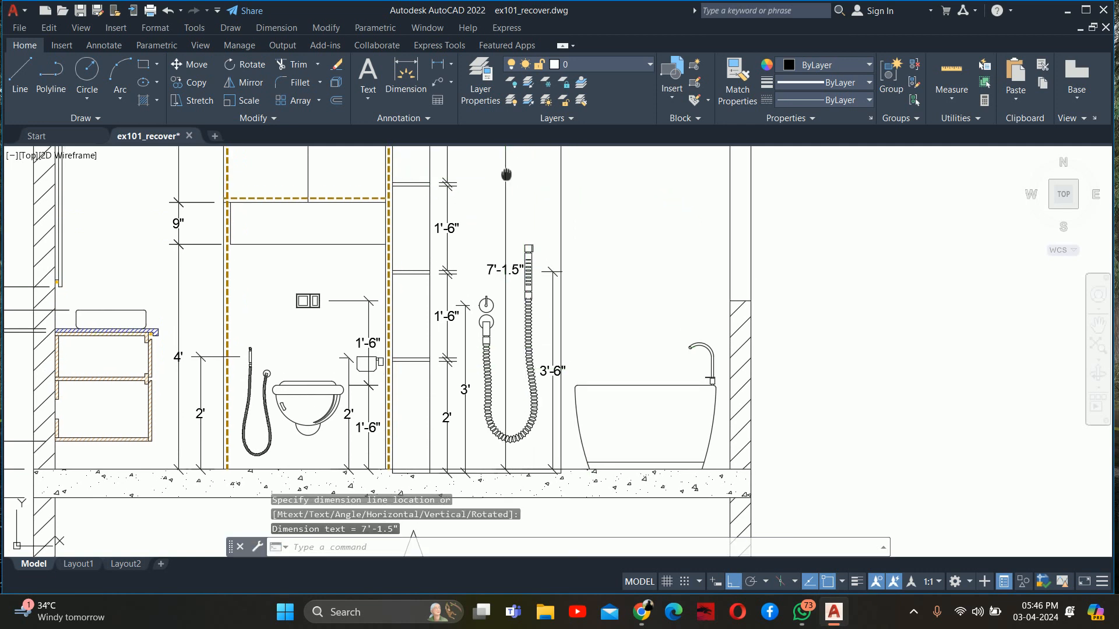
pyautogui.press('Escape')
pyautogui.press('Escape')
# Stretch the upper origin of the overhead shower's height dimension down to the base of the stem, level with the shower plate's top
pyautogui.scroll(4, 507, 291)
pyautogui.click(510, 292)
pyautogui.press('Escape')
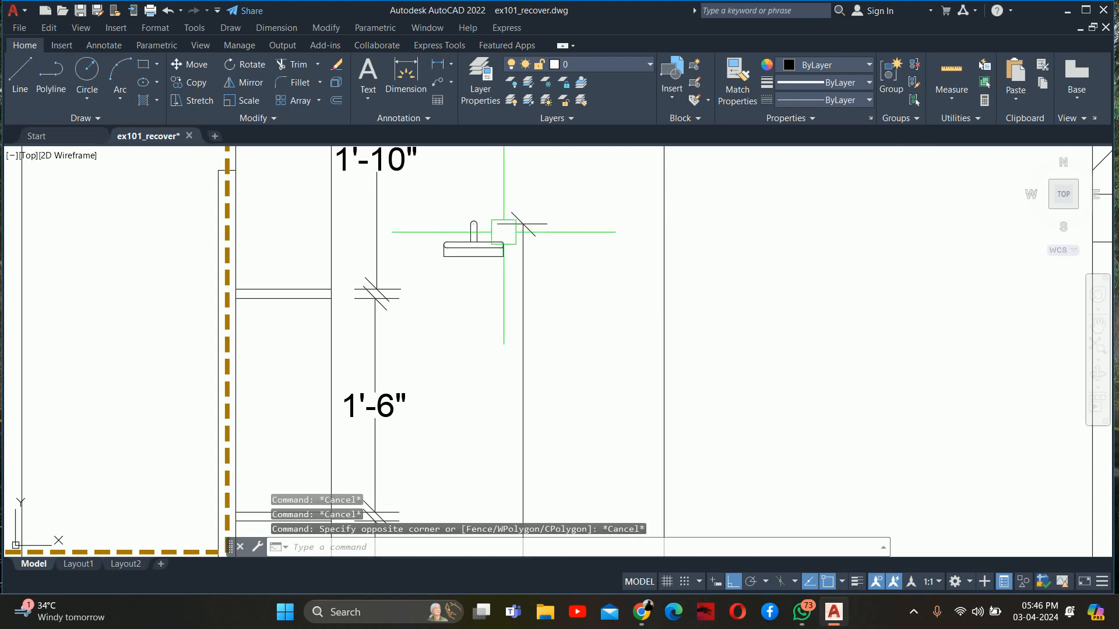
pyautogui.click(507, 223)
pyautogui.scroll(3, 484, 227)
pyautogui.click(444, 238)
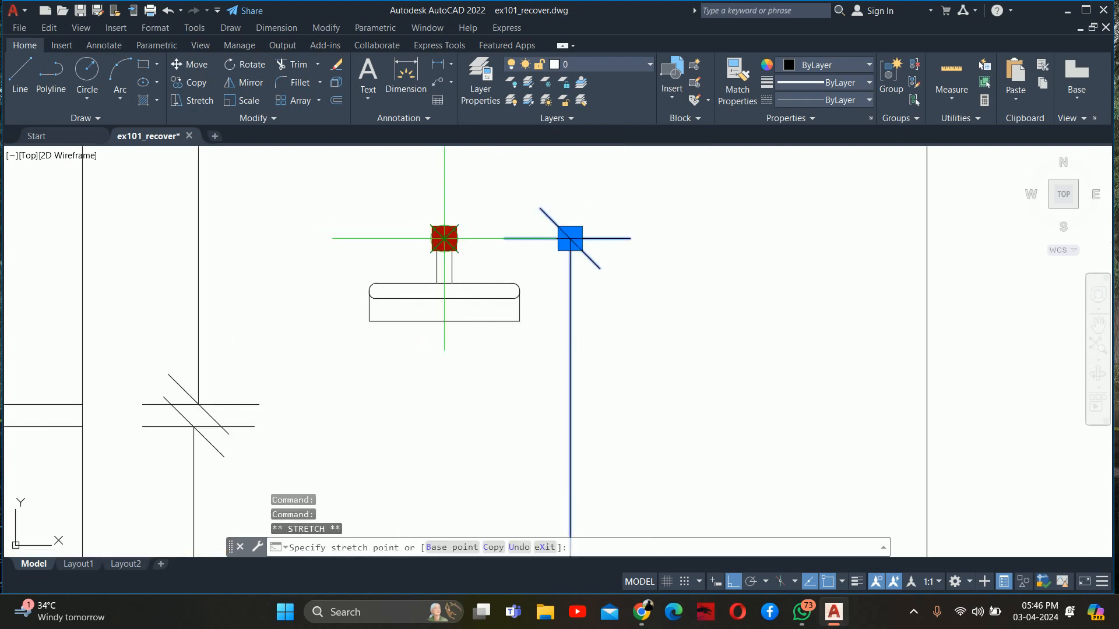
pyautogui.scroll(4, 449, 264)
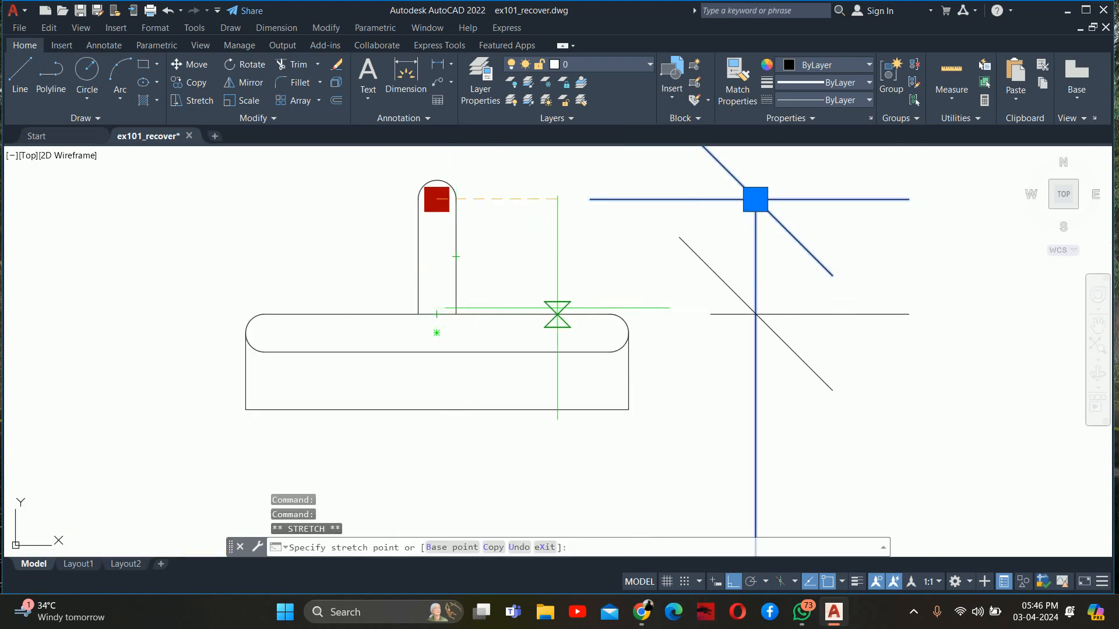
pyautogui.click(606, 315)
pyautogui.press('Escape')
pyautogui.press('Escape')
pyautogui.press('Escape')
# Dimension the height from the floor level to the window sill vertically, outside the wall behind the bathtub
pyautogui.scroll(-8, 601, 264)
pyautogui.scroll(-3, 601, 263)
pyautogui.moveTo(606, 327); pyautogui.dragTo(574, 238, button='middle')
pyautogui.scroll(-2, 574, 239)
pyautogui.scroll(-2, 545, 281)
pyautogui.moveTo(542, 292)
pyautogui.mouseDown(button='middle')
pyautogui.moveTo(473, 337)
pyautogui.moveTo(422, 340)
pyautogui.moveTo(353, 301)
pyautogui.mouseUp(button='middle')
pyautogui.scroll(-2, 473, 338)
pyautogui.scroll(2, 475, 263)
pyautogui.scroll(2, 455, 373)
pyautogui.moveTo(522, 413); pyautogui.dragTo(395, 312, button='middle')
pyautogui.write('d')
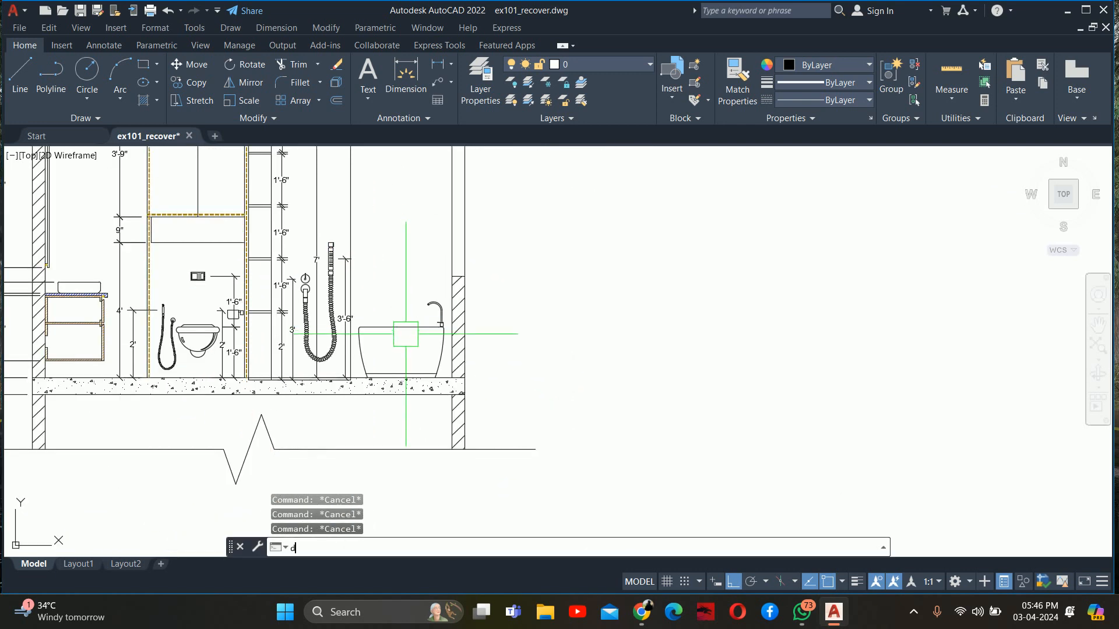
pyautogui.write('li')
pyautogui.press('Return')
pyautogui.scroll(2, 464, 384)
pyautogui.click(463, 375)
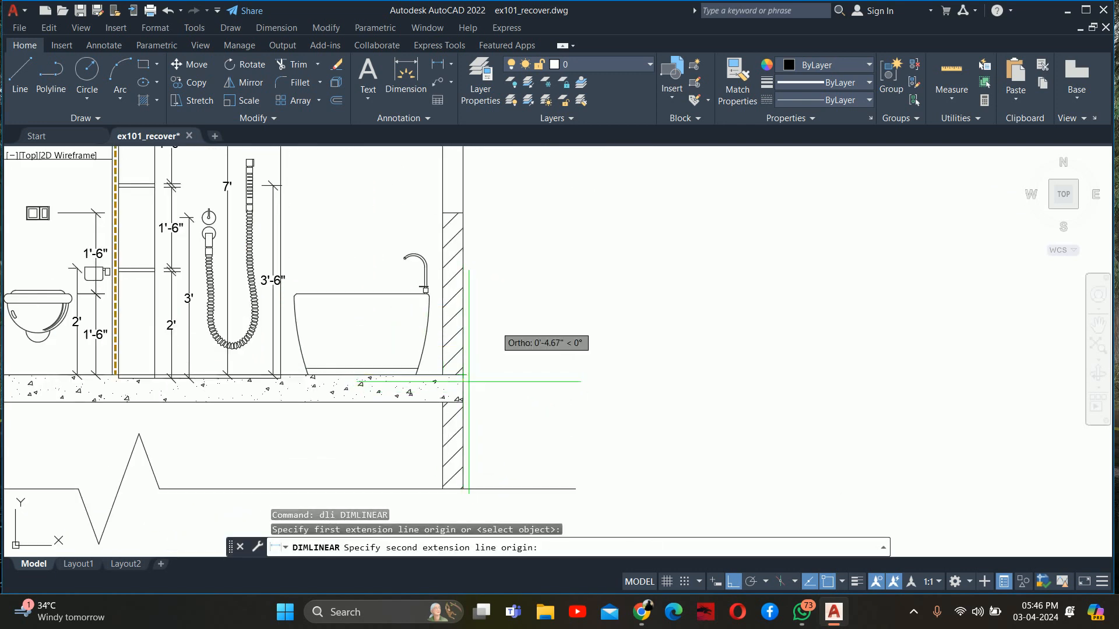
pyautogui.click(464, 213)
pyautogui.click(529, 270)
pyautogui.press('Escape')
pyautogui.press('Escape')
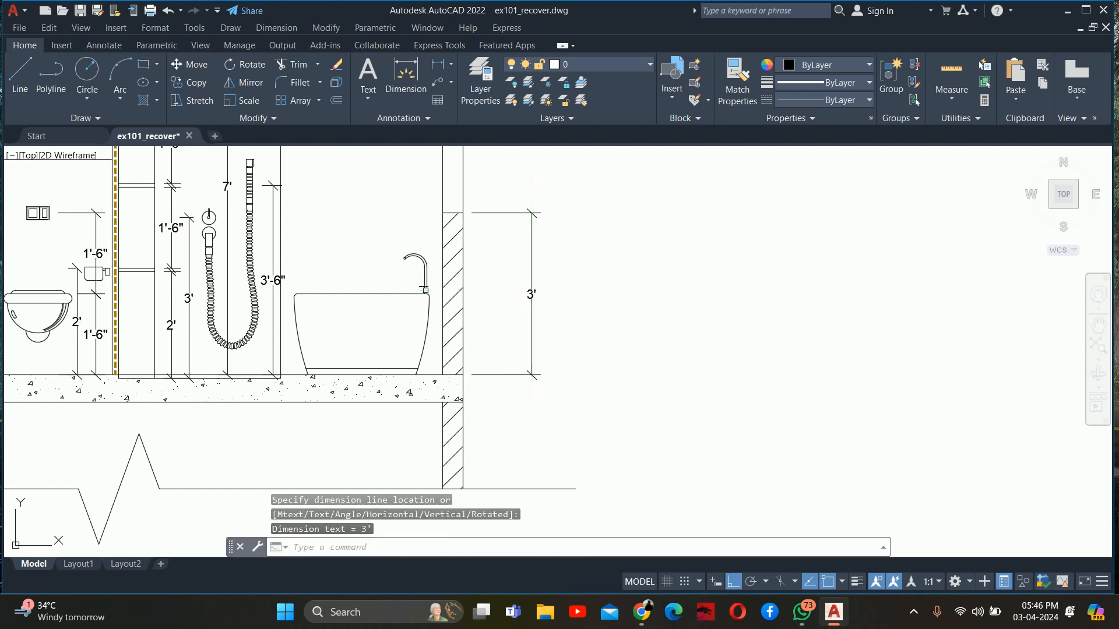
# Continue the outer dimension chain upward from the window sill to the window head, the lintel top and the ceiling line
pyautogui.moveTo(529, 270)
pyautogui.mouseDown(button='middle')
pyautogui.moveTo(557, 453)
pyautogui.moveTo(542, 487)
pyautogui.mouseUp(button='middle')
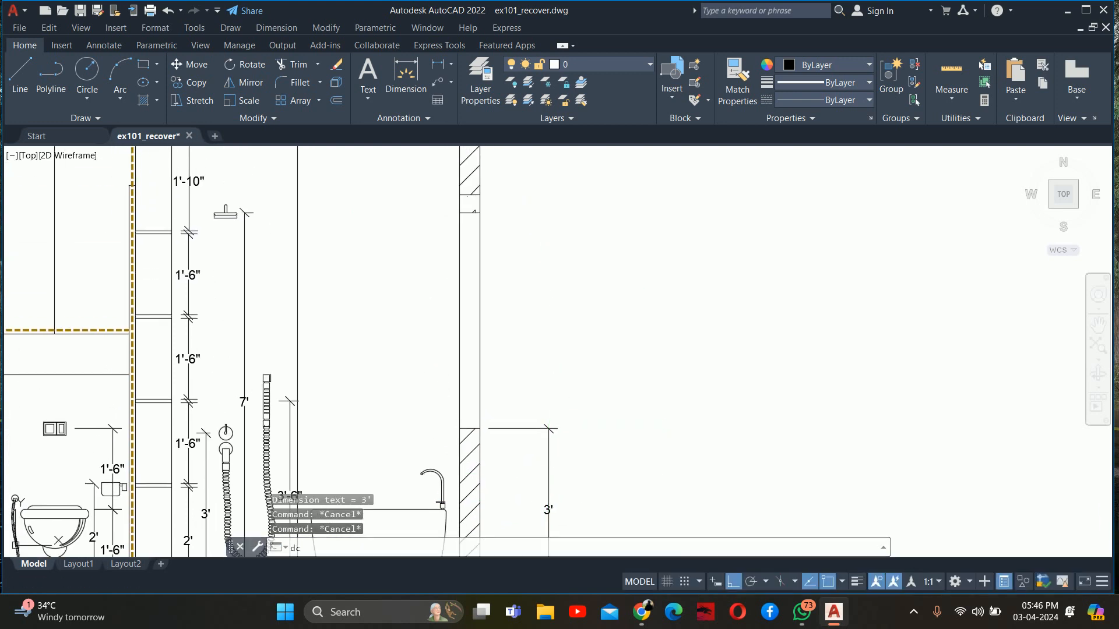
pyautogui.write('dco')
pyautogui.press('Return')
pyautogui.scroll(2, 514, 220)
pyautogui.click(452, 205)
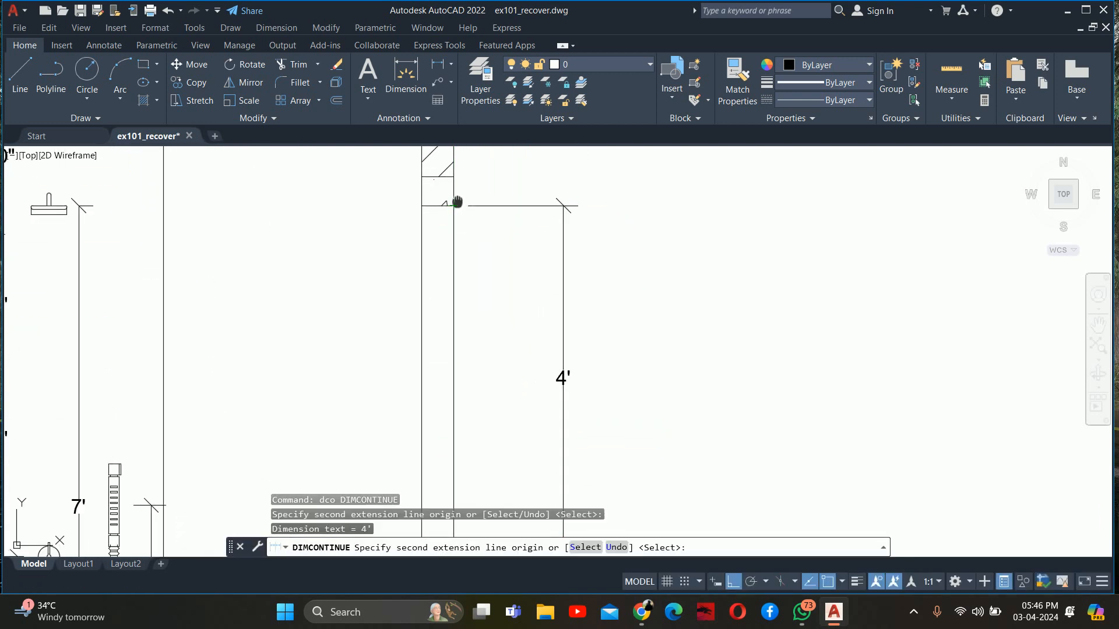
pyautogui.moveTo(454, 203); pyautogui.dragTo(466, 353, button='middle')
pyautogui.click(435, 252)
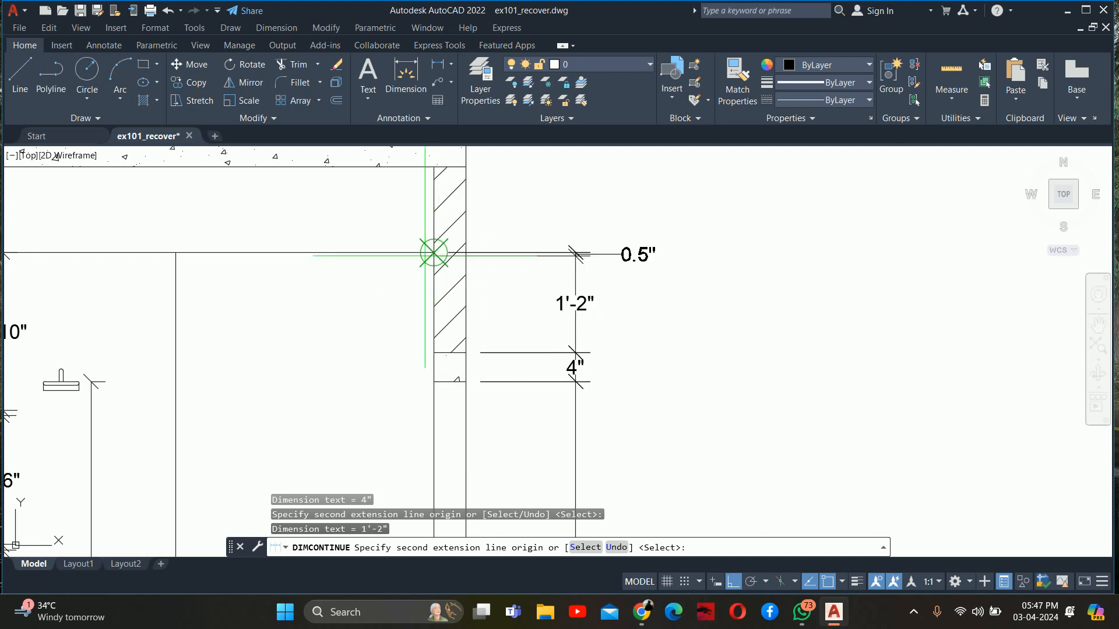
# Extend the outer vertical dimension chain from the ceiling line to the underside and top of the upper slab
pyautogui.click(466, 167)
pyautogui.moveTo(465, 167); pyautogui.dragTo(470, 347, button='middle')
pyautogui.click(469, 304)
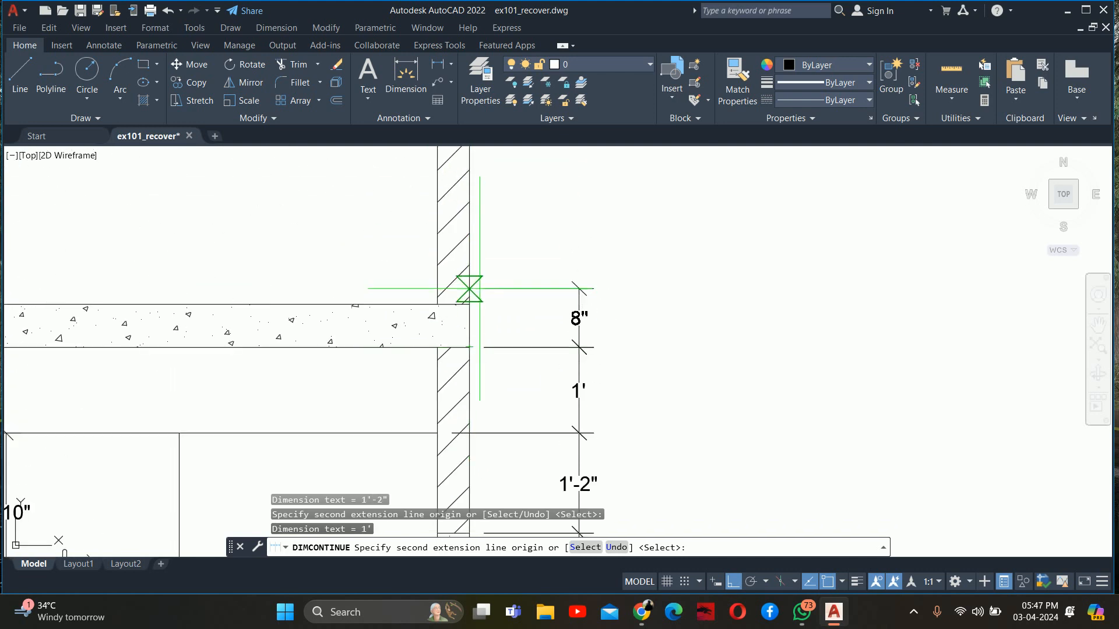
pyautogui.press('Escape')
pyautogui.press('Escape')
pyautogui.press('Escape')
pyautogui.scroll(-5, 470, 303)
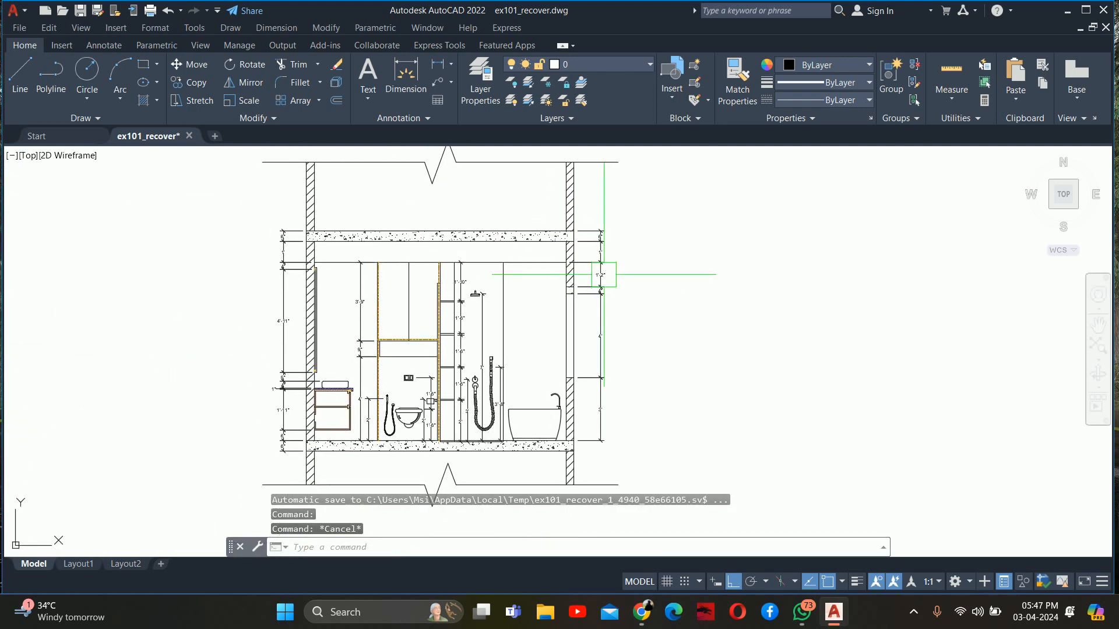
pyautogui.scroll(5, 556, 310)
pyautogui.write('dli')
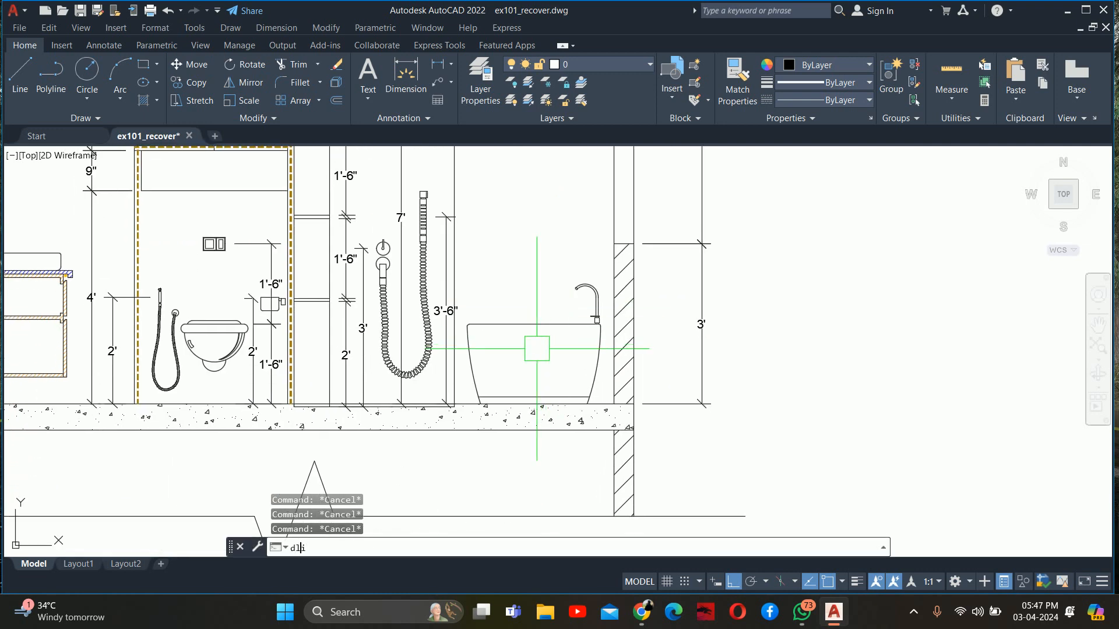
pyautogui.press('Return')
pyautogui.scroll(2, 542, 349)
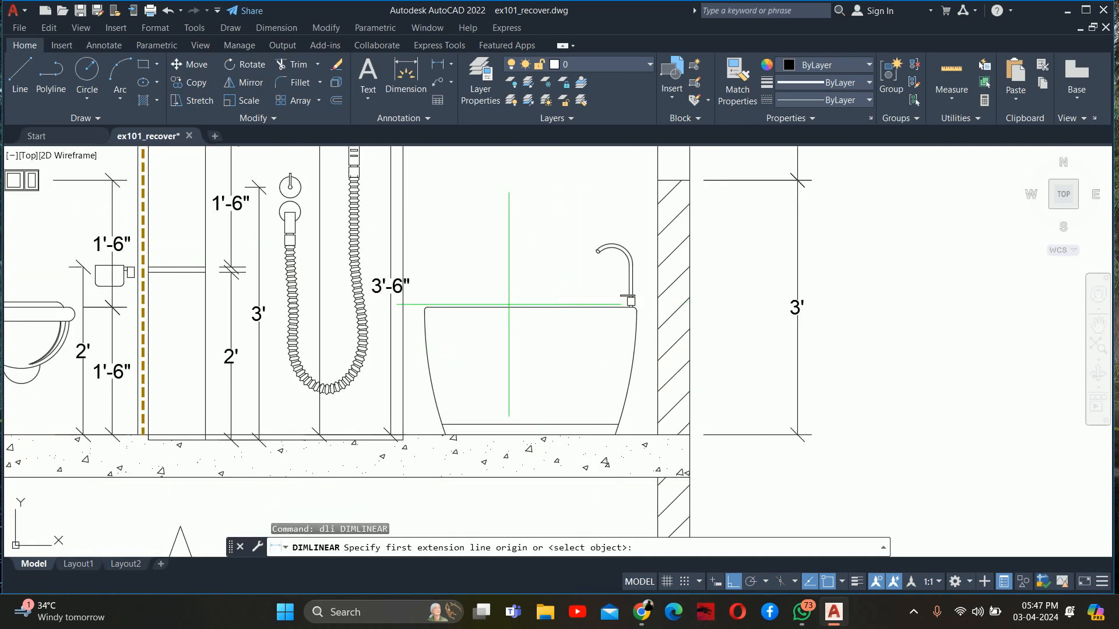
pyautogui.click(478, 307)
pyautogui.scroll(2, 432, 396)
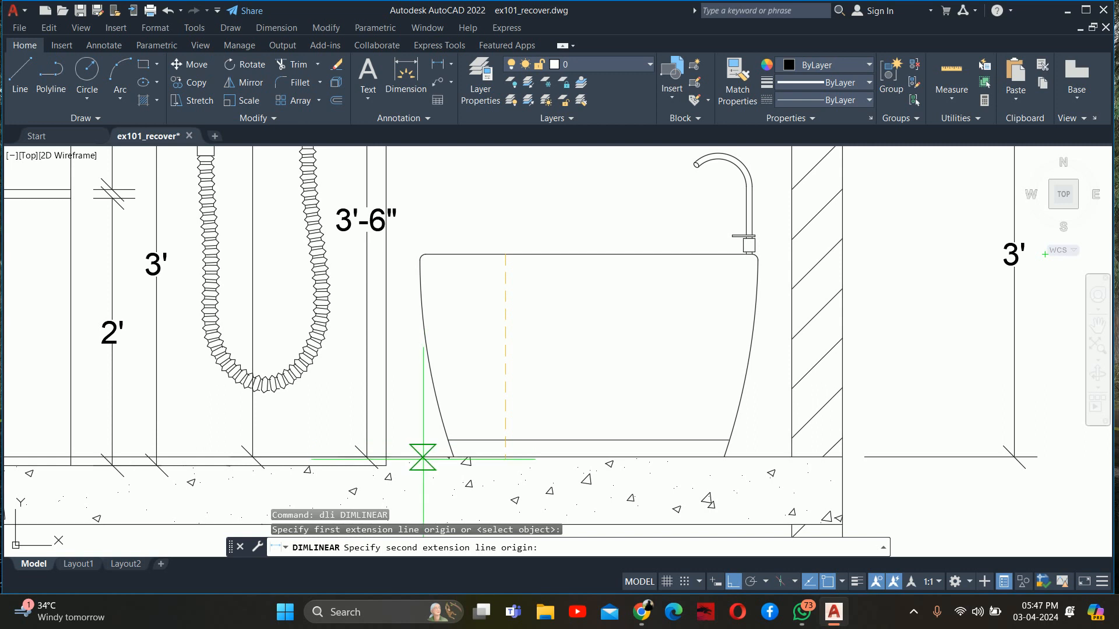
pyautogui.click(423, 457)
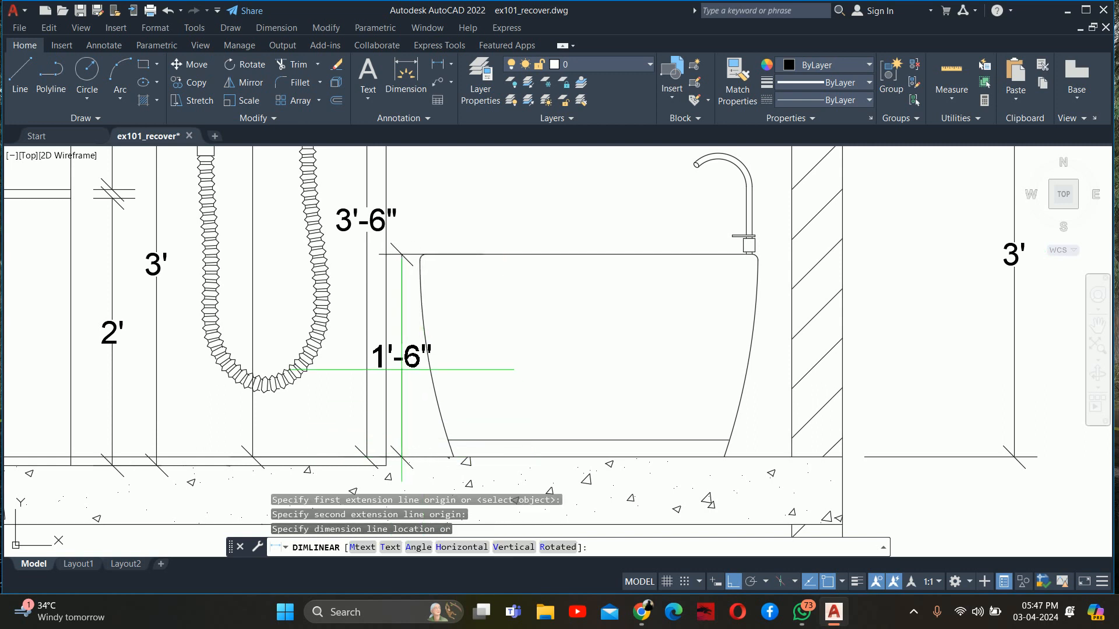
pyautogui.press('Escape')
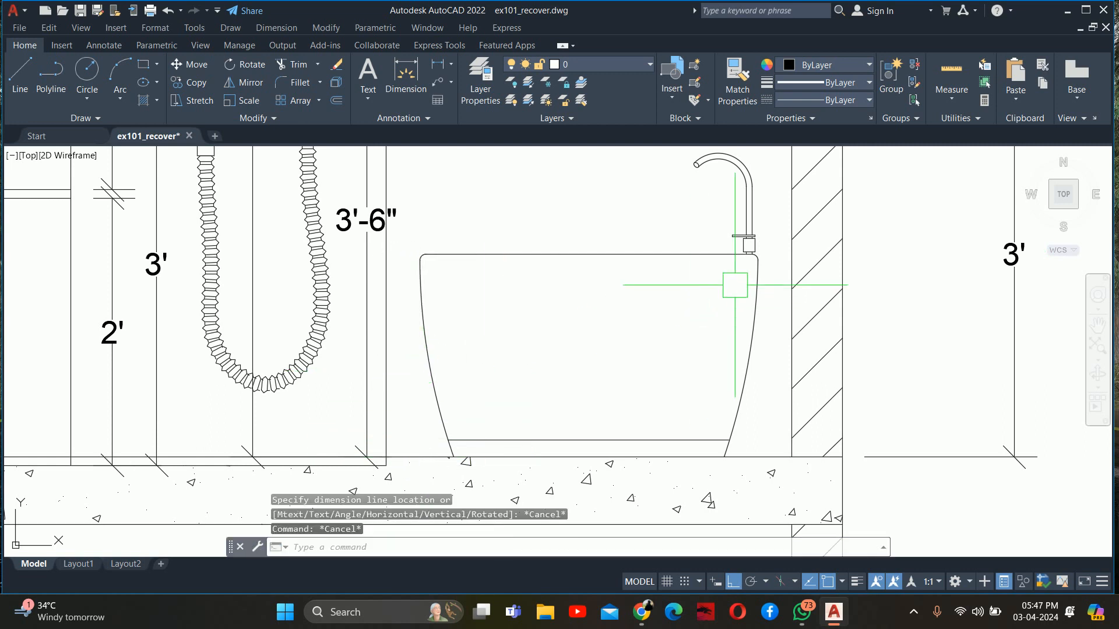
# Dimension the bathtub's height vertically from its rim to the floor, placed outside the wall inside the sill-height dimension
pyautogui.press('Return')
pyautogui.scroll(4, 734, 255)
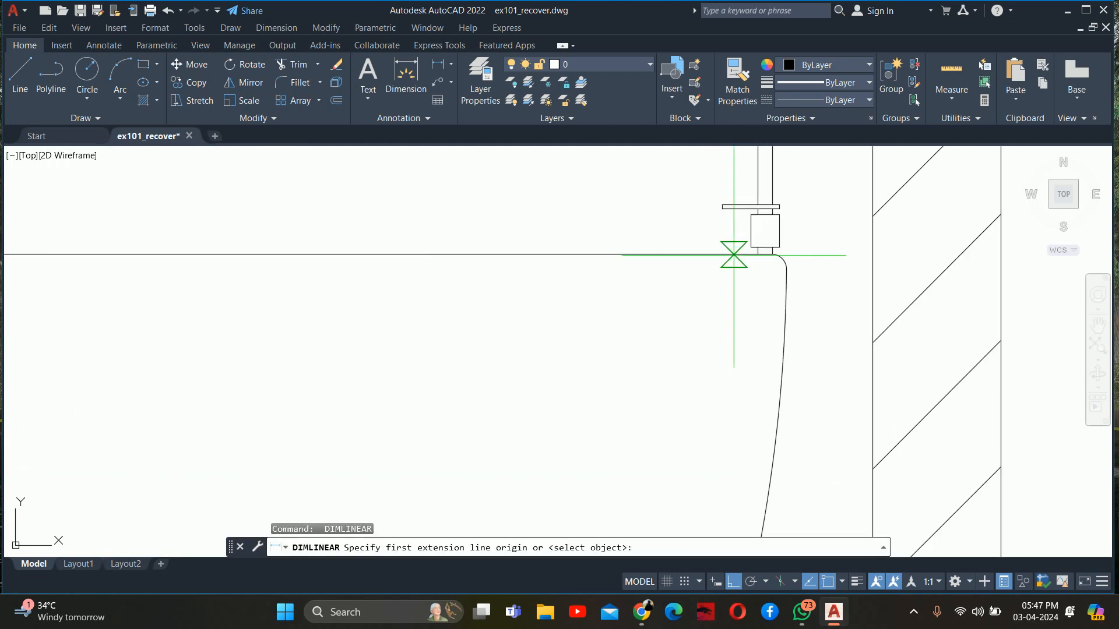
pyautogui.click(751, 254)
pyautogui.scroll(-5, 749, 326)
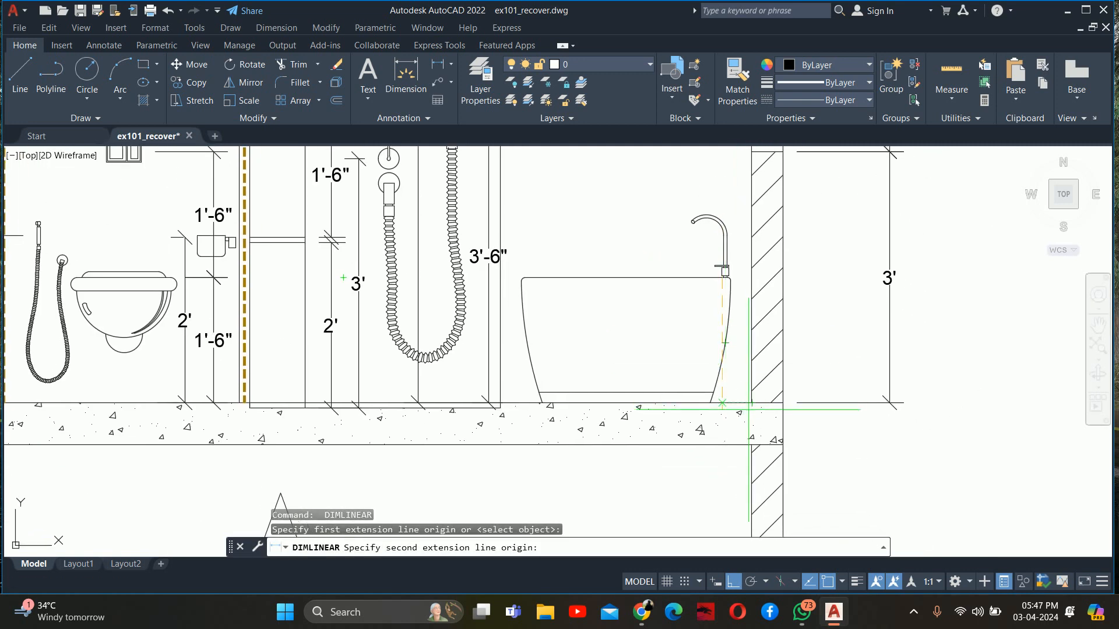
pyautogui.click(783, 403)
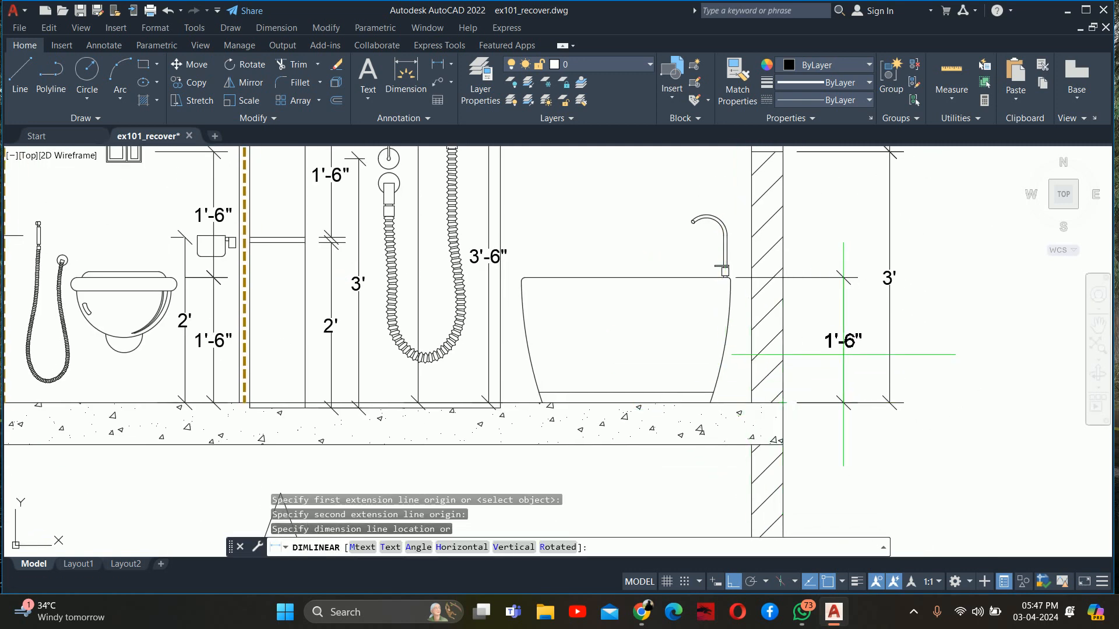
pyautogui.click(837, 348)
pyautogui.press('Escape')
pyautogui.press('Escape')
pyautogui.scroll(-4, 715, 363)
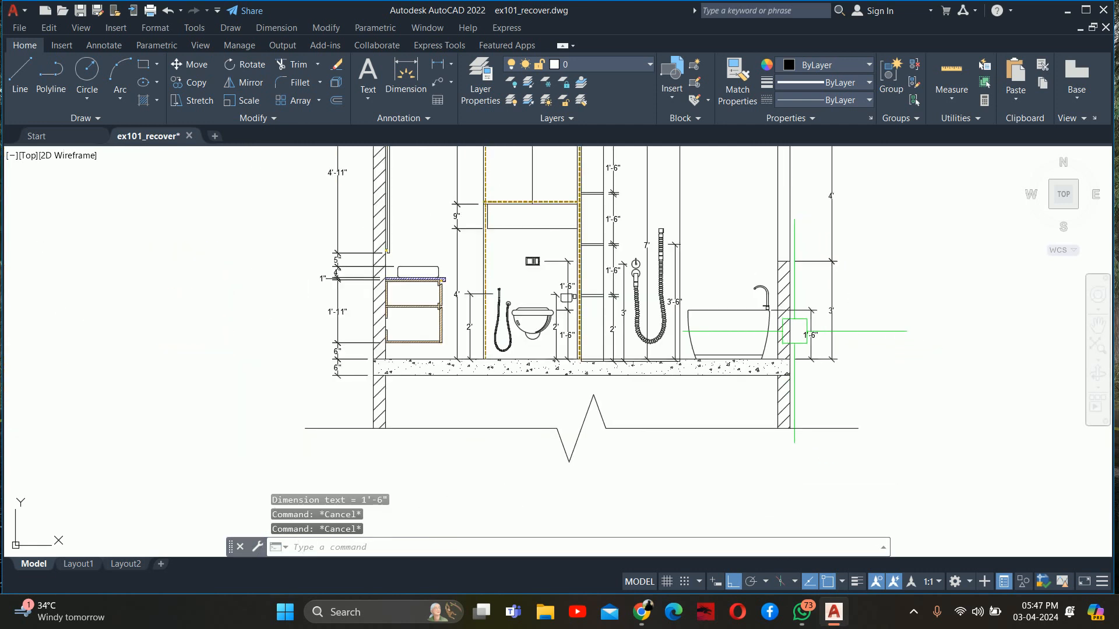
# Add a vertical linear dimension from the floor to the vanity countertop's top, outside the existing chain on the vanity side
pyautogui.scroll(-5, 623, 359)
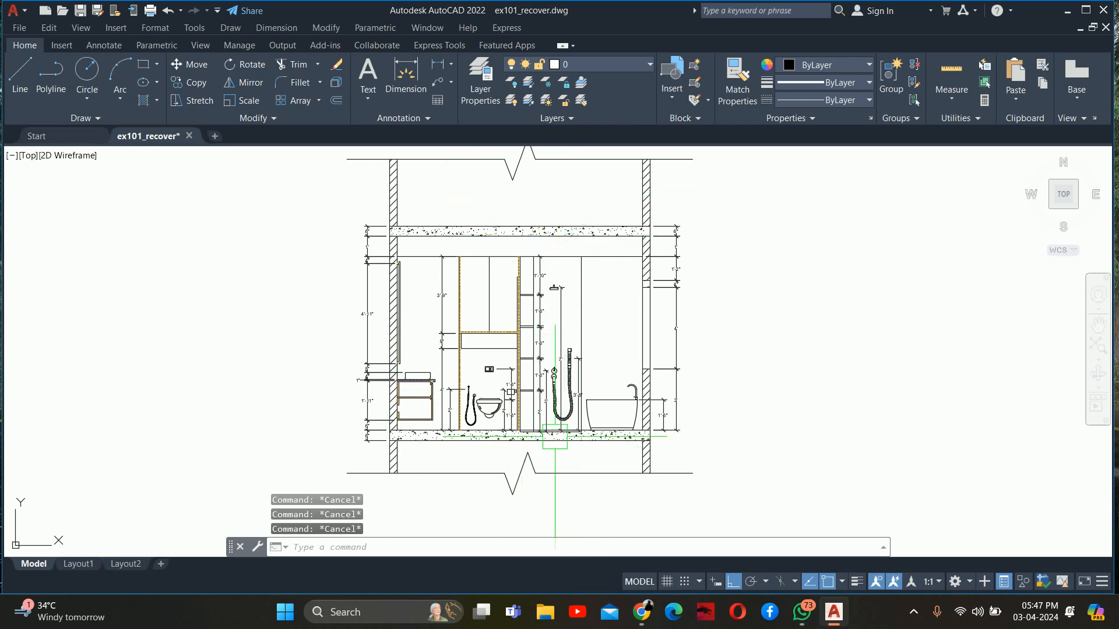
pyautogui.scroll(5, 392, 423)
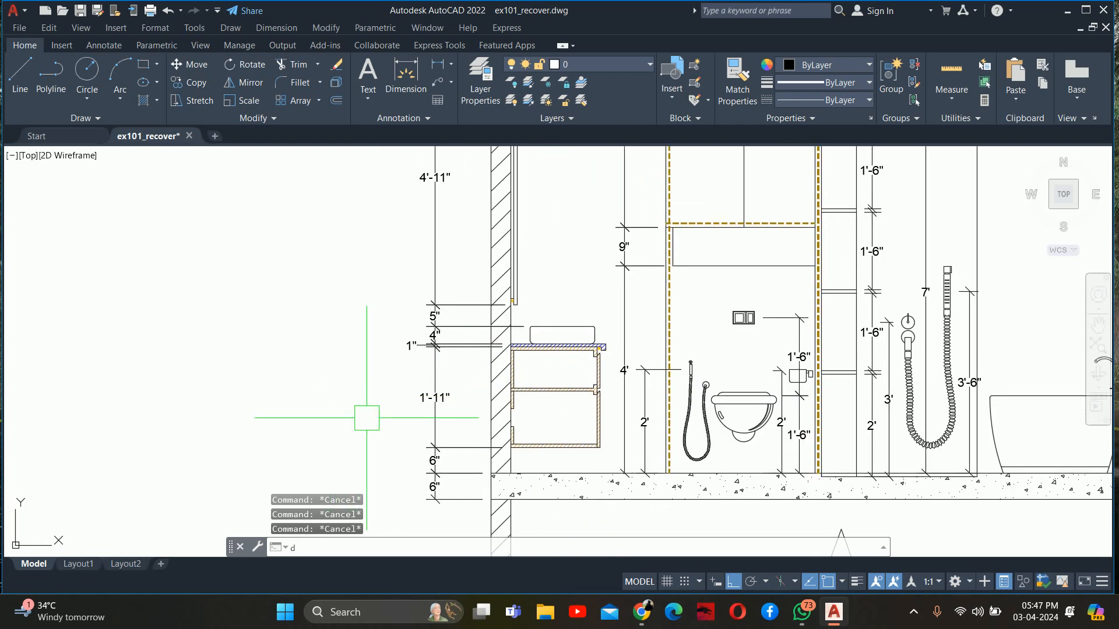
pyautogui.write('dli')
pyautogui.press('Return')
pyautogui.scroll(2, 408, 466)
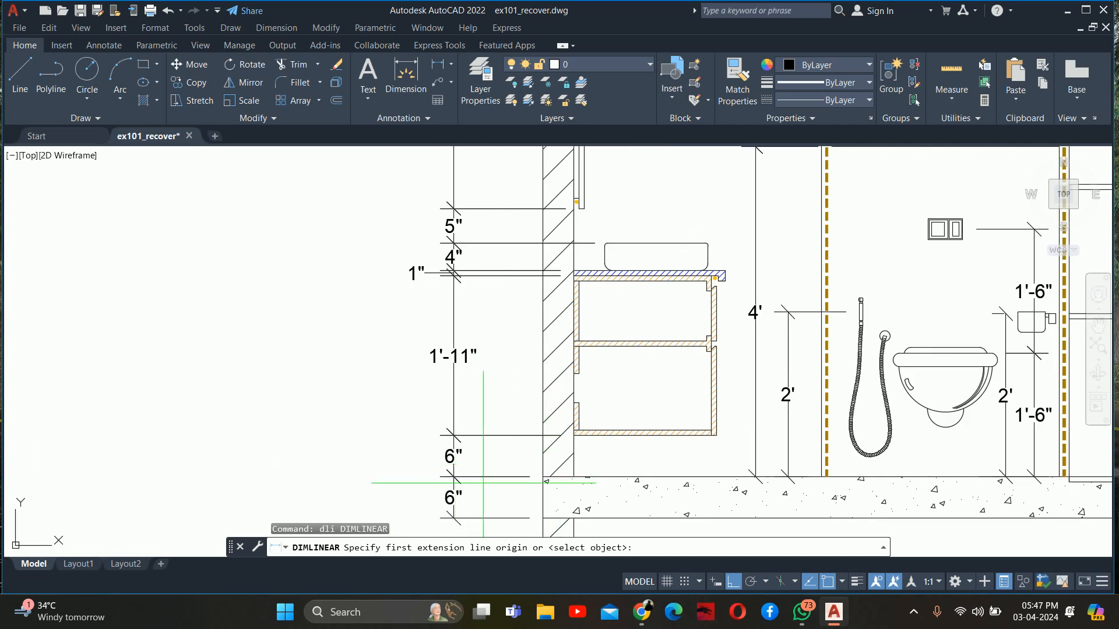
pyautogui.click(440, 476)
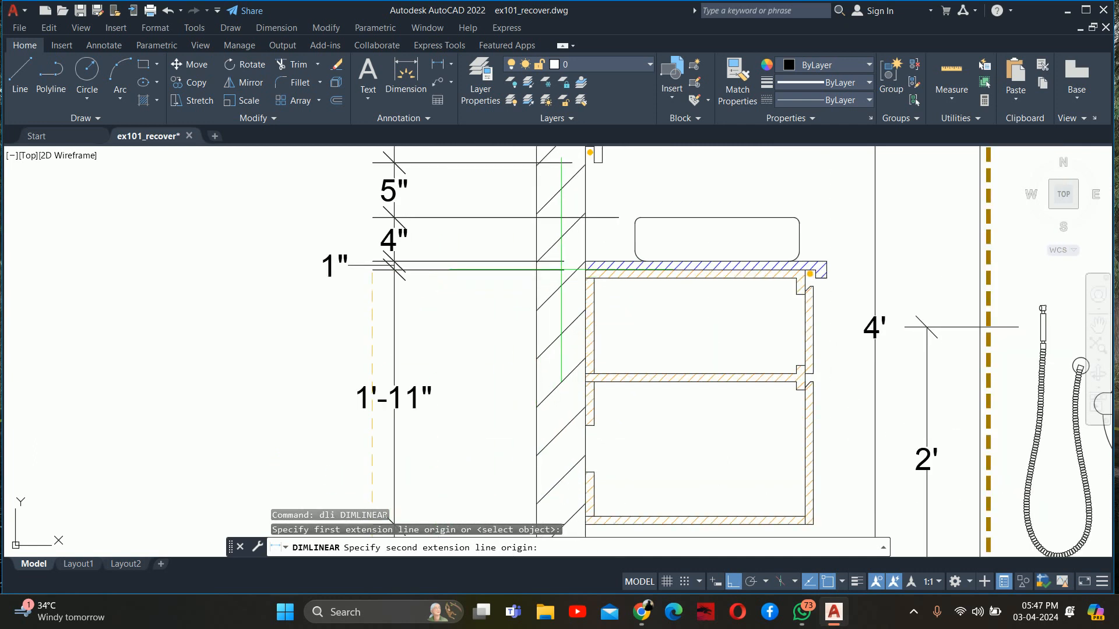
pyautogui.scroll(2, 550, 285)
pyautogui.click(586, 262)
pyautogui.scroll(-3, 245, 297)
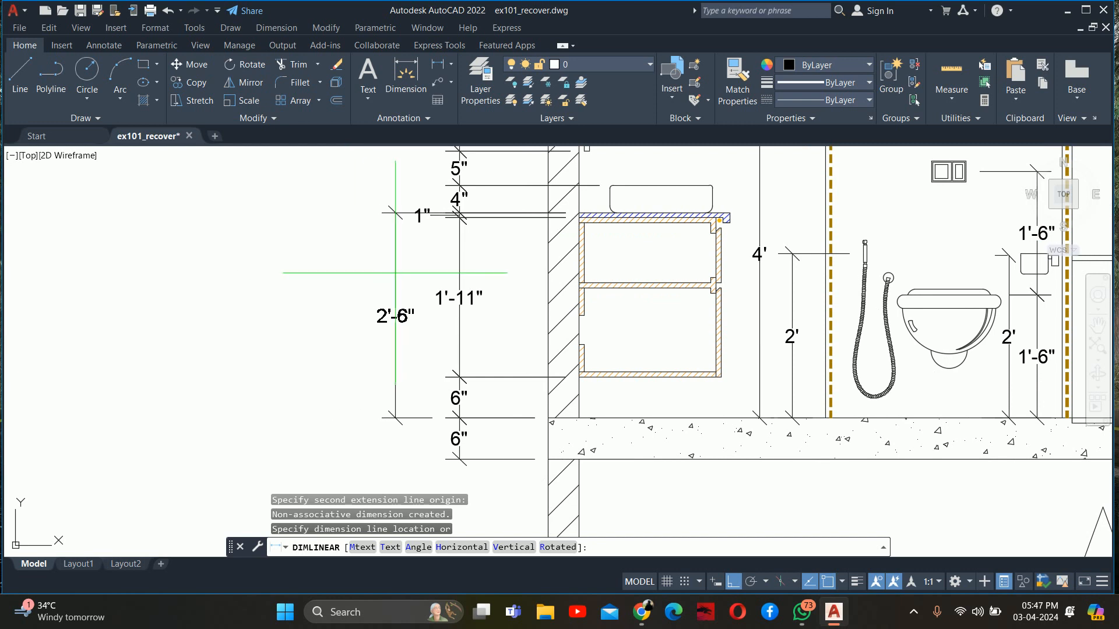
pyautogui.click(395, 272)
pyautogui.press('Escape')
pyautogui.press('Escape')
# Stretch the upper origin of the countertop height dimension up to the level of the wash basin's top
pyautogui.scroll(-1, 357, 367)
pyautogui.scroll(4, 295, 317)
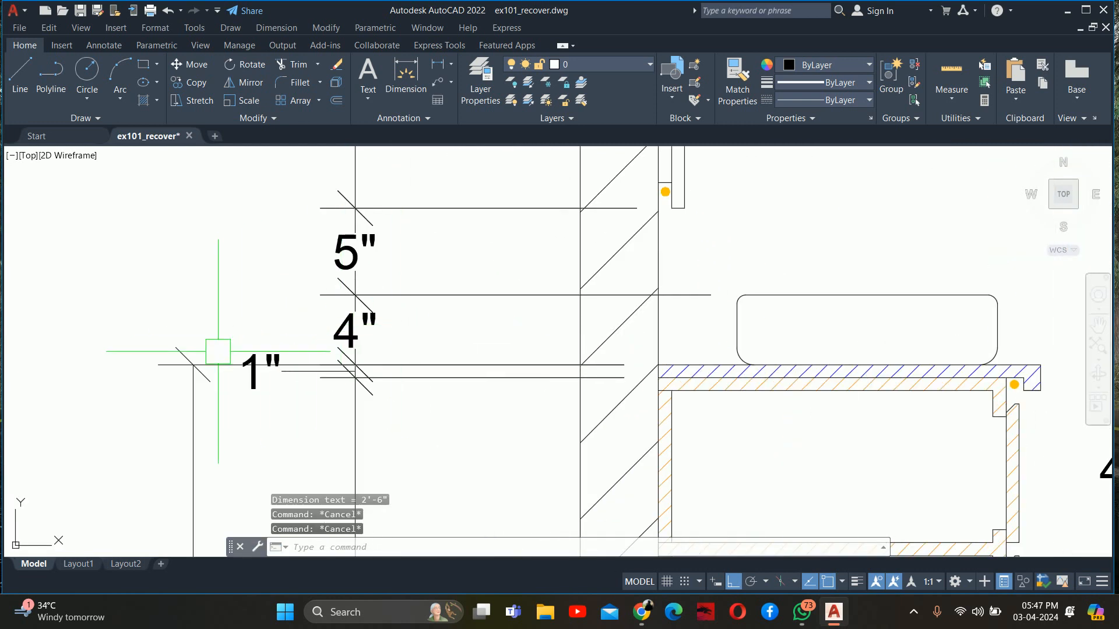
pyautogui.click(218, 357)
pyautogui.click(658, 351)
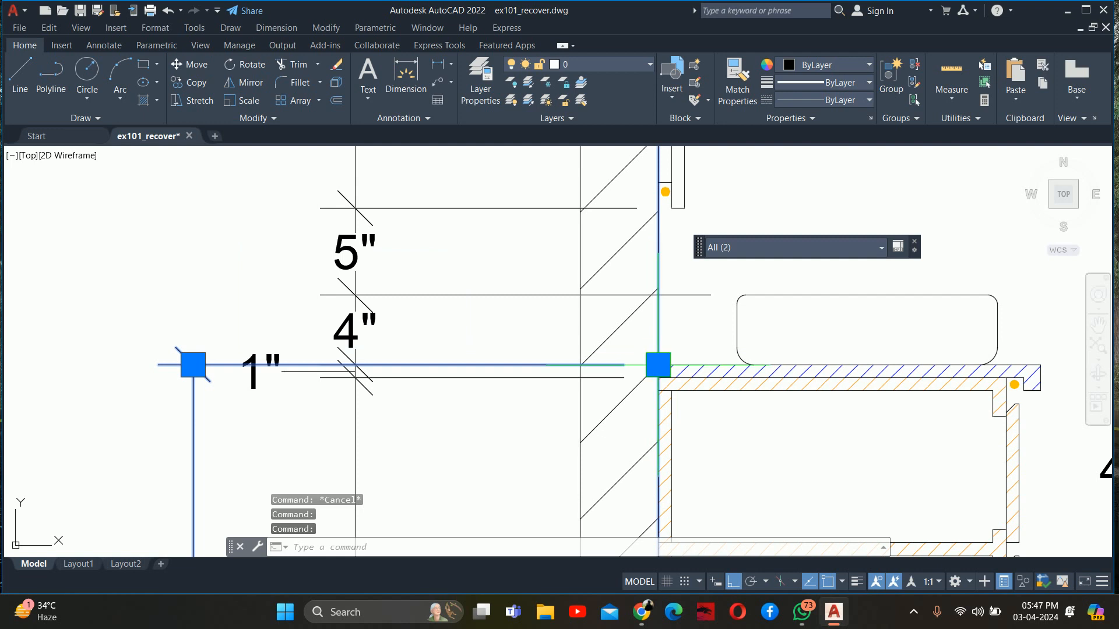
pyautogui.keyDown('shift'); pyautogui.click(659, 345); pyautogui.keyUp('shift')
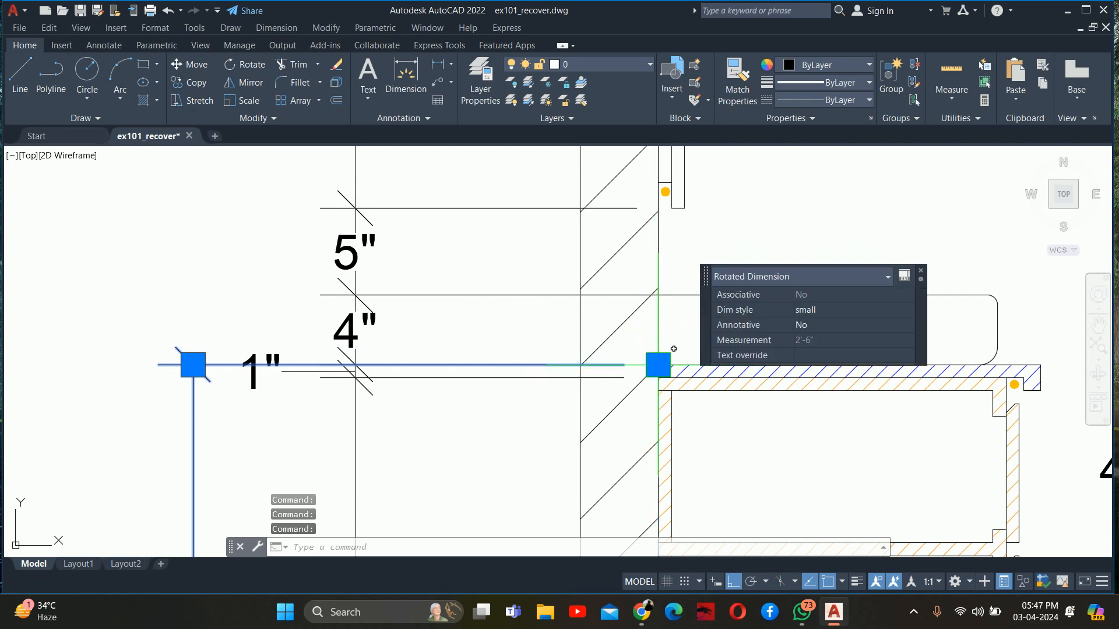
pyautogui.click(658, 364)
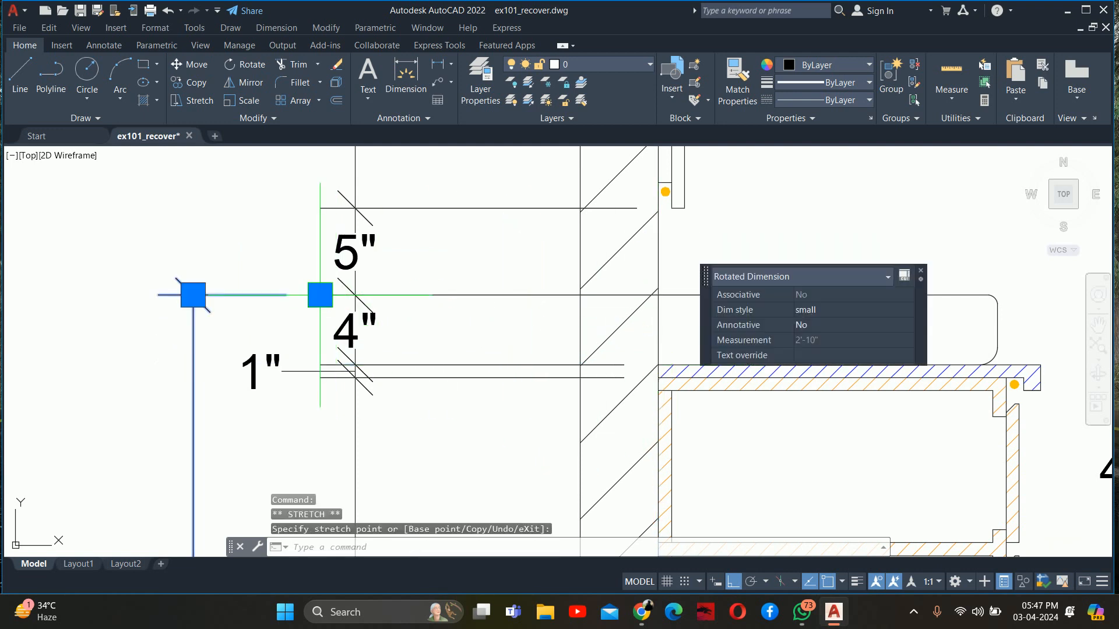
pyautogui.press('Escape')
pyautogui.press('Escape')
pyautogui.scroll(-4, 302, 333)
pyautogui.moveTo(316, 362); pyautogui.dragTo(429, 307, button='middle')
pyautogui.press('Escape')
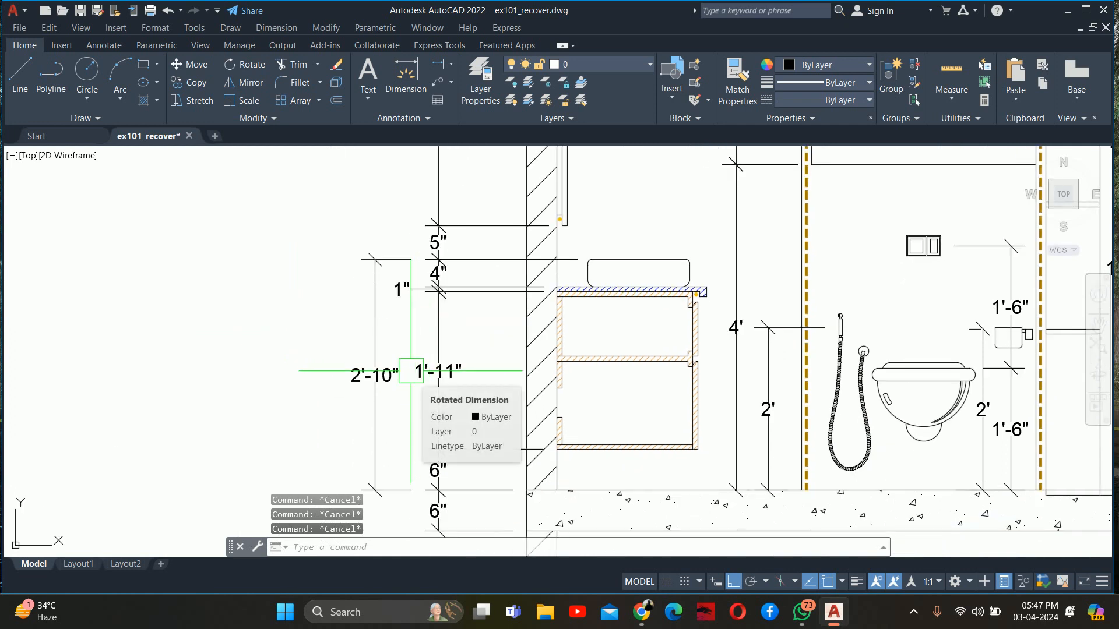
# Erase the overall basin-height dimension outside the vanity-side dimension chain
pyautogui.click(406, 343)
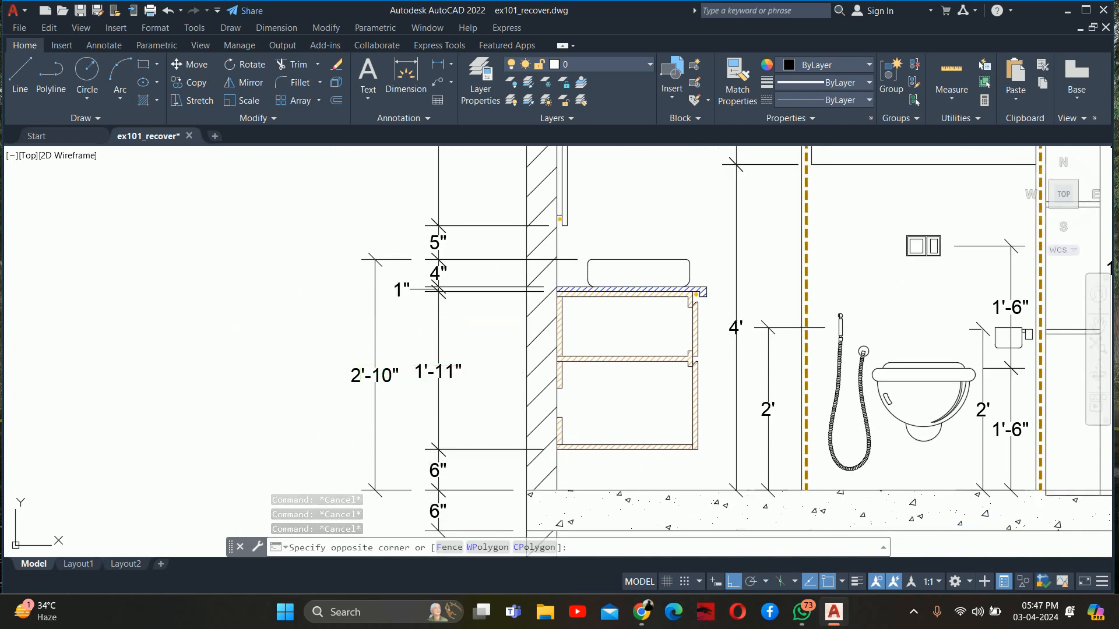
pyautogui.click(341, 351)
pyautogui.press('Delete')
pyautogui.press('Escape')
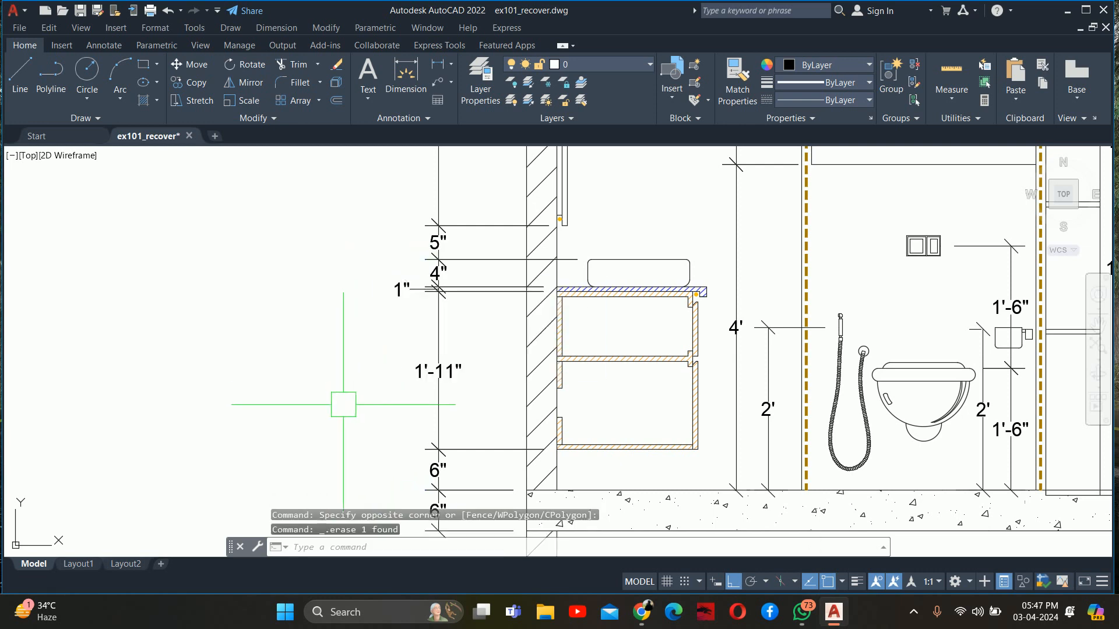
# Dimension the wash basin's top height vertically down to the floor, placed between the vanity and the 4' dimension
pyautogui.moveTo(342, 402); pyautogui.dragTo(226, 395, button='middle')
pyautogui.write('dli')
pyautogui.press('Return')
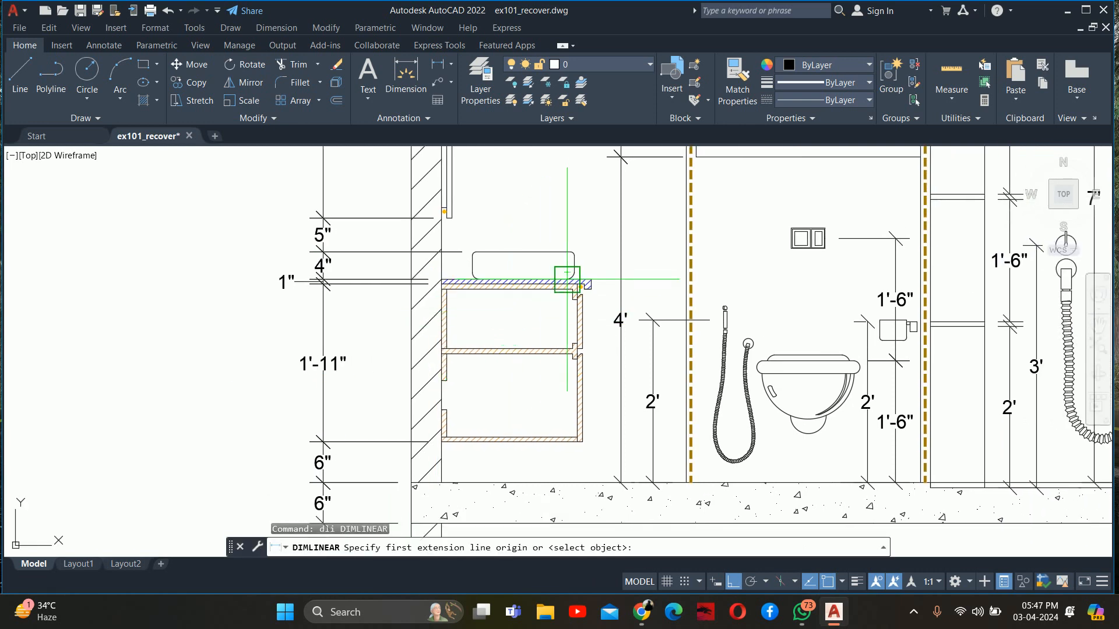
pyautogui.scroll(2, 574, 254)
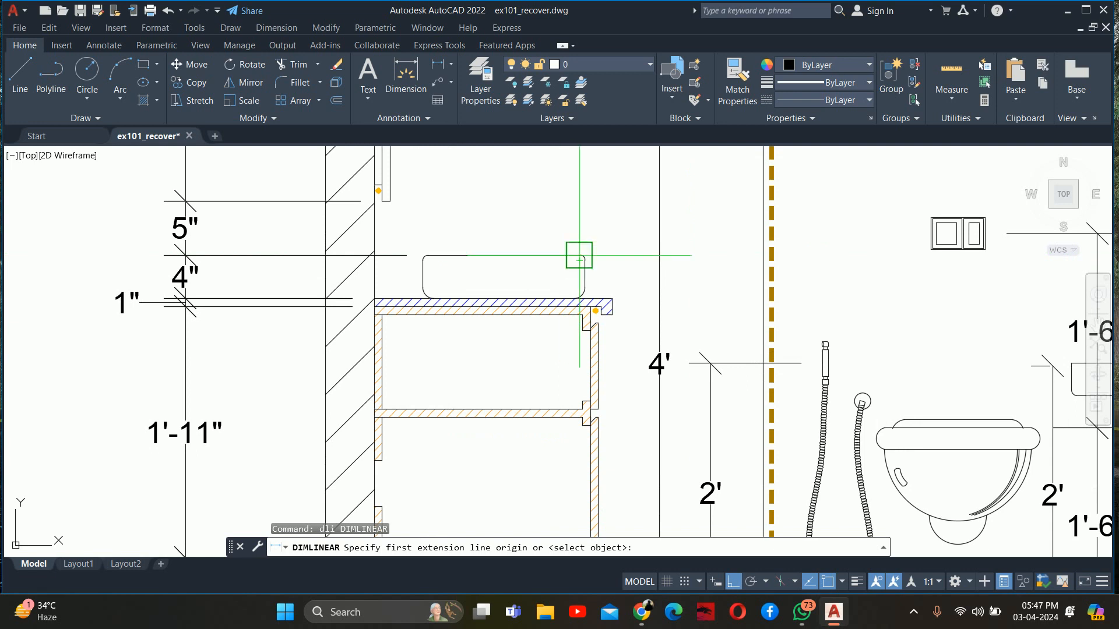
pyautogui.click(578, 255)
pyautogui.scroll(-2, 600, 403)
pyautogui.moveTo(605, 406); pyautogui.dragTo(584, 264, button='middle')
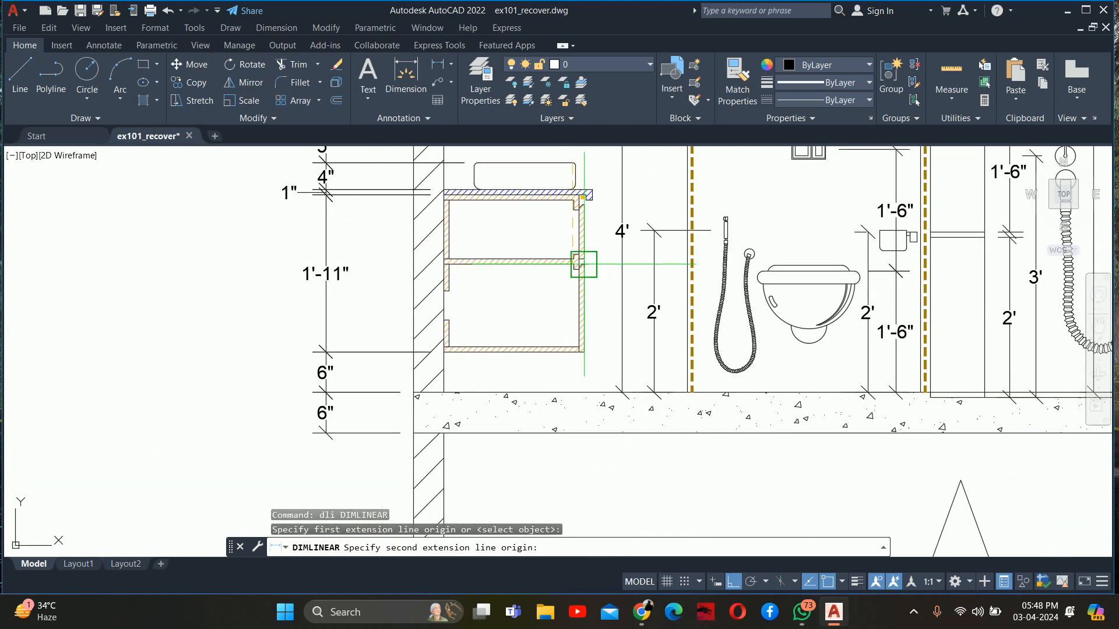
pyautogui.click(571, 393)
pyautogui.scroll(3, 601, 285)
pyautogui.click(578, 273)
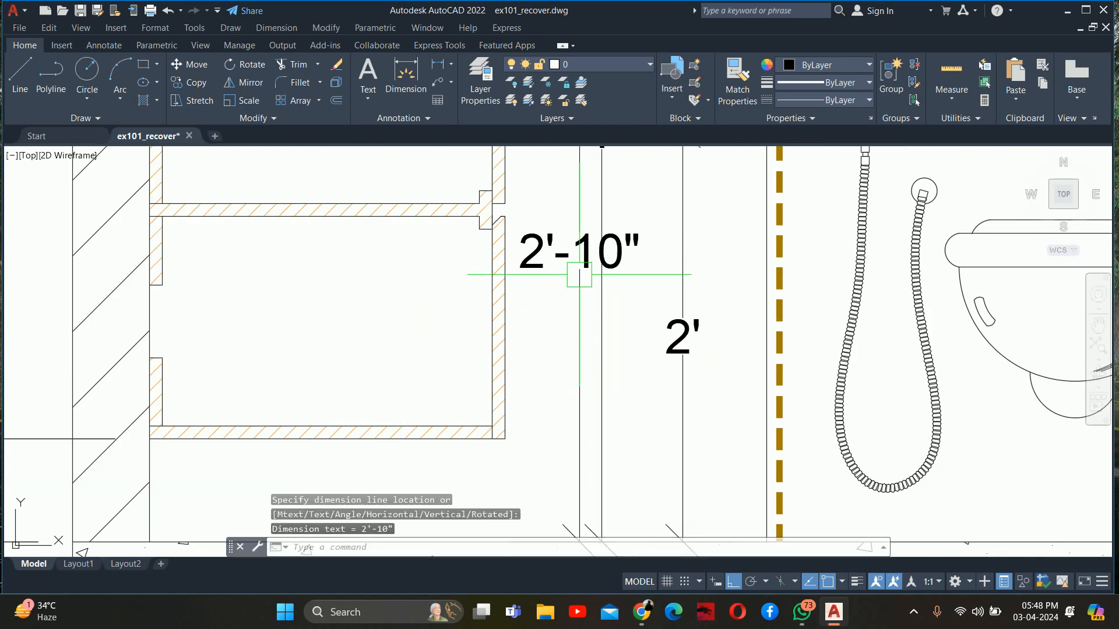
pyautogui.press('Escape')
pyautogui.press('Escape')
# Shift the 4' dimension line away from the new basin-height dimension, towards the toilet partition
pyautogui.scroll(-3, 579, 274)
pyautogui.moveTo(558, 291); pyautogui.dragTo(559, 366, button='middle')
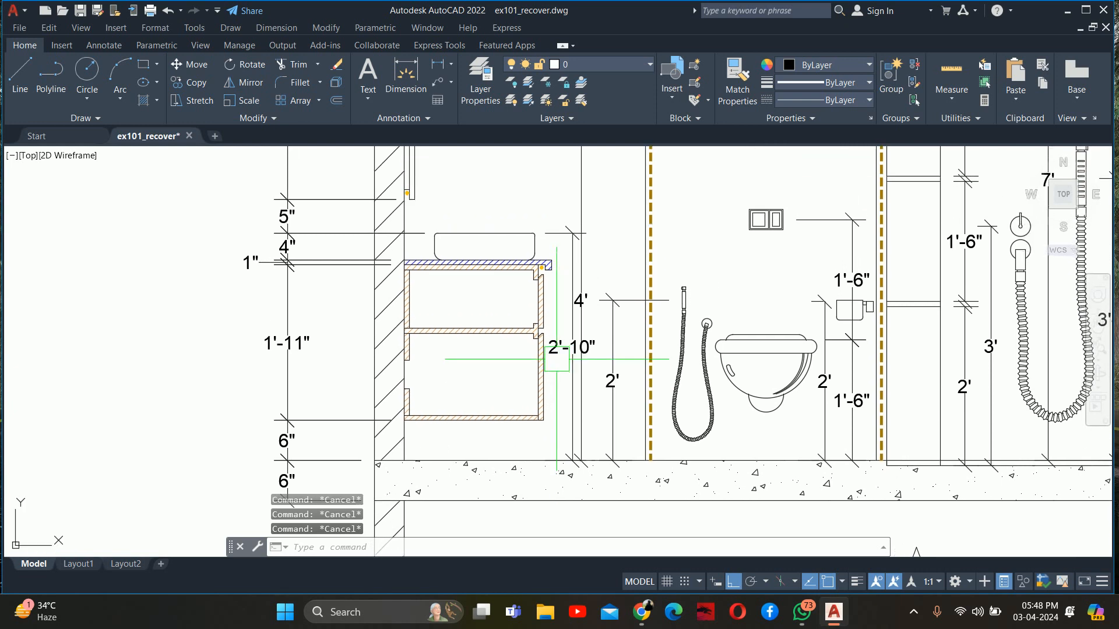
pyautogui.click(594, 292)
pyautogui.scroll(5, 590, 296)
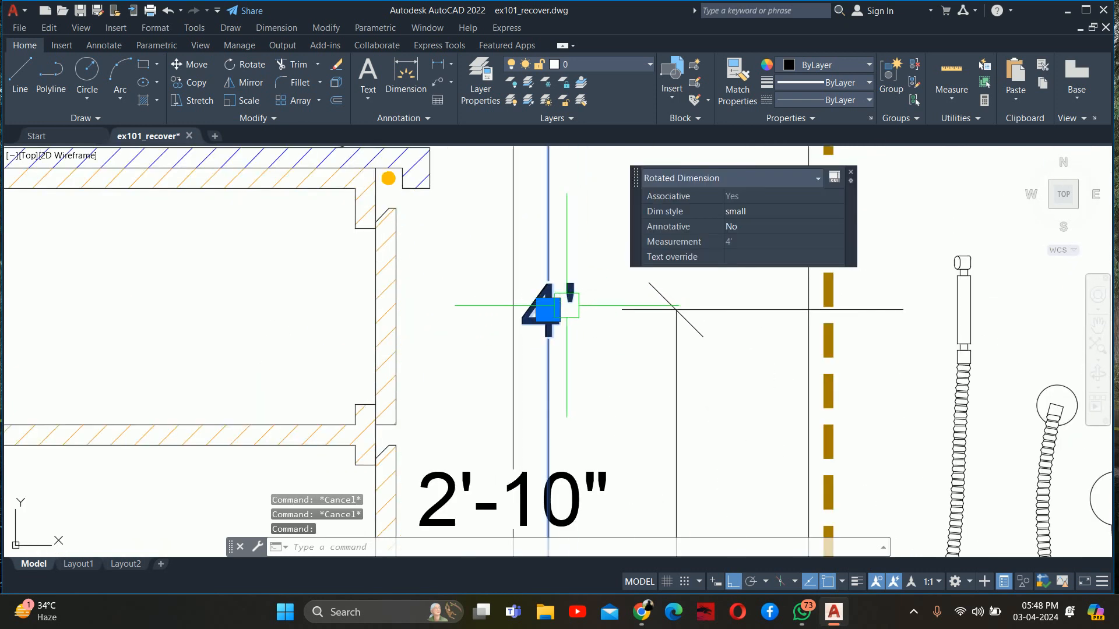
pyautogui.click(548, 310)
pyautogui.click(598, 300)
pyautogui.moveTo(630, 333); pyautogui.dragTo(503, 263, button='middle')
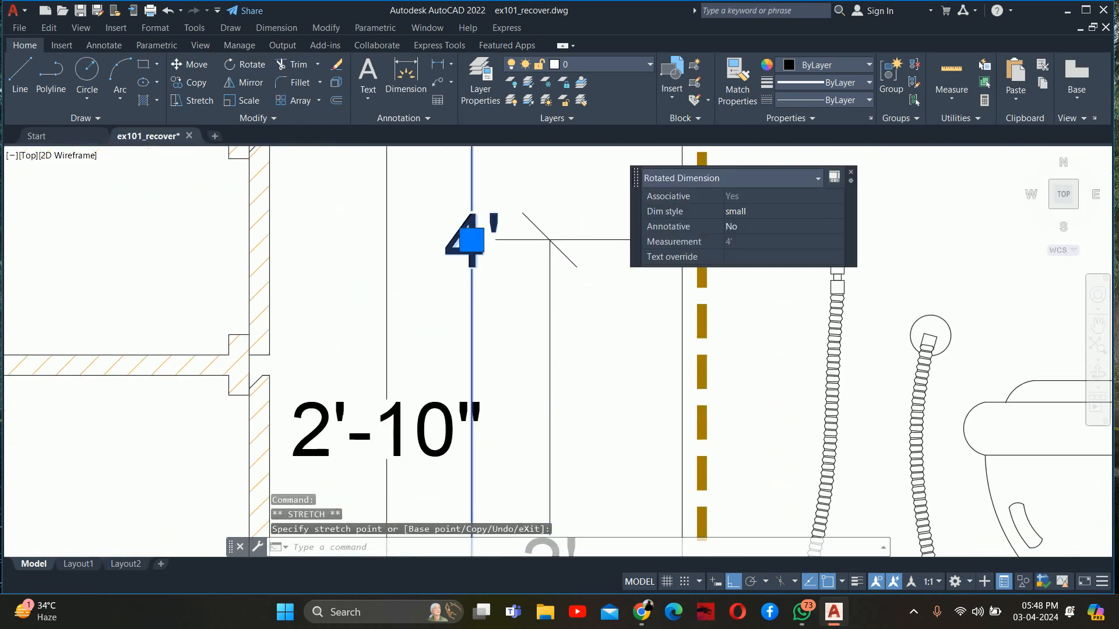
# Move the health faucet's 2' height dimension line closer to the toilet partition, away from the 4' dimension
pyautogui.click(472, 239)
pyautogui.click(546, 285)
pyautogui.click(549, 239)
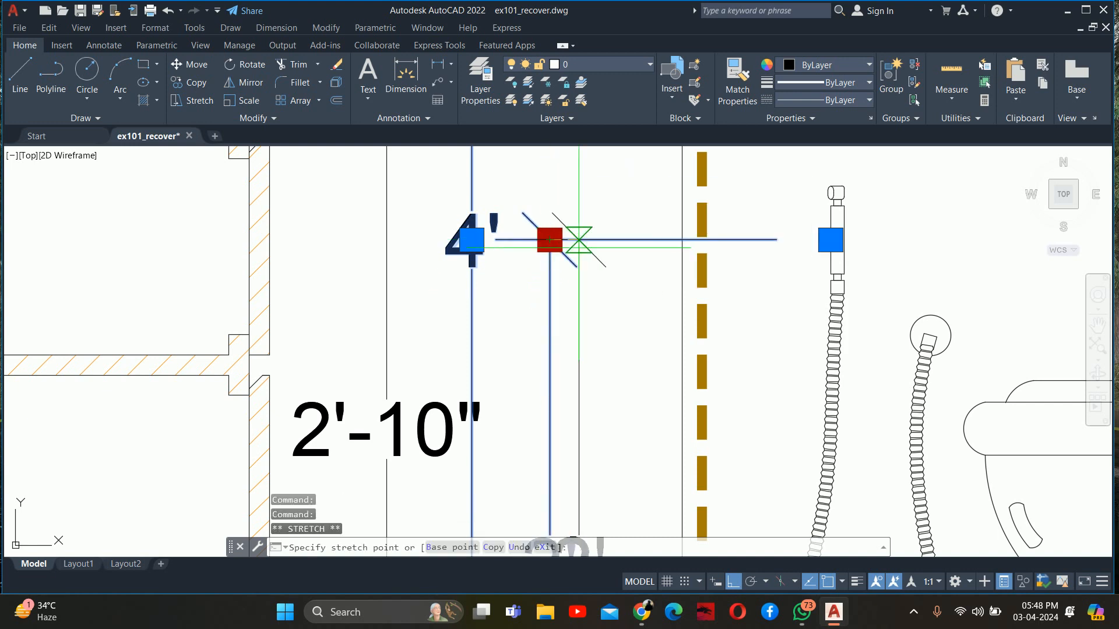
pyautogui.click(606, 239)
pyautogui.press('Escape')
# Shift the 4' dimension line closer to the health faucet's 2' dimension, away from the basin's 2'-10" dimension
pyautogui.click(470, 239)
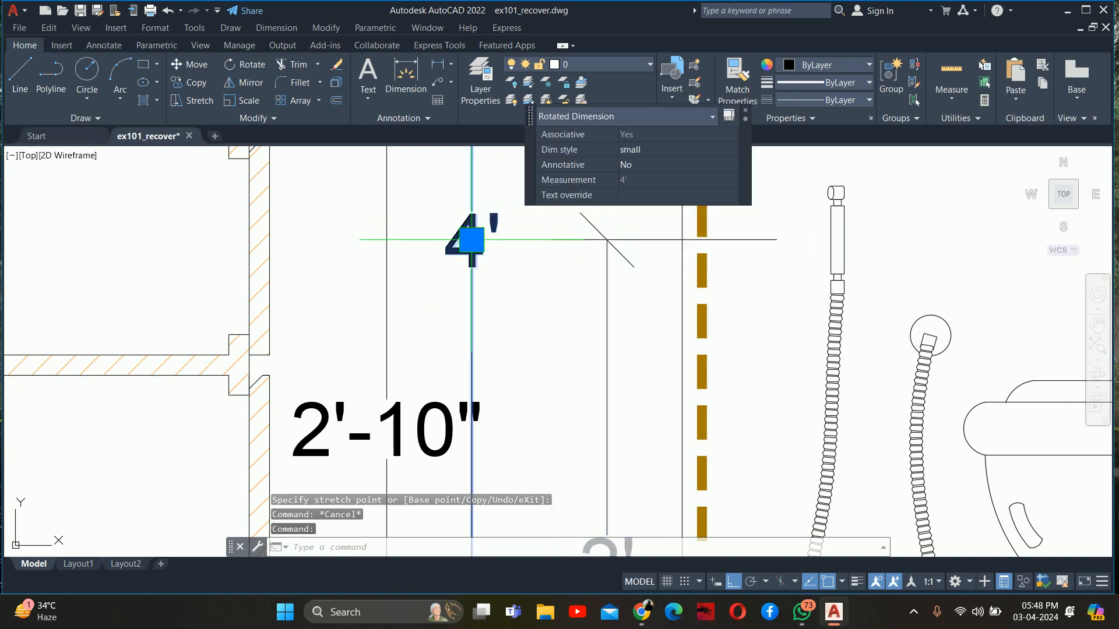
pyautogui.click(472, 239)
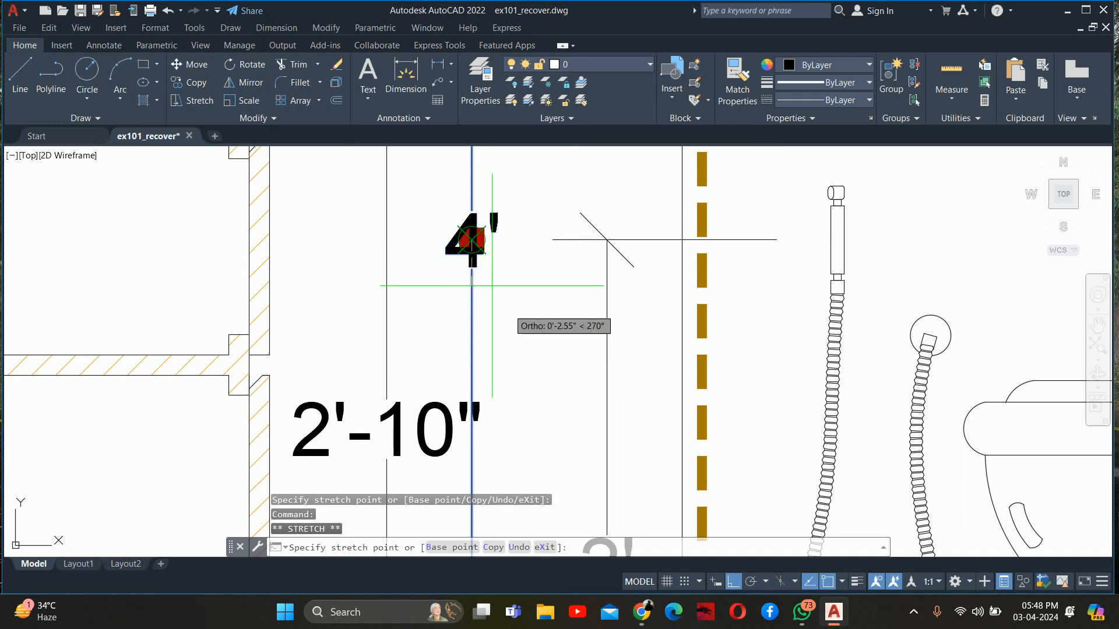
pyautogui.click(519, 270)
pyautogui.press('Escape')
pyautogui.press('Escape')
pyautogui.scroll(-5, 520, 270)
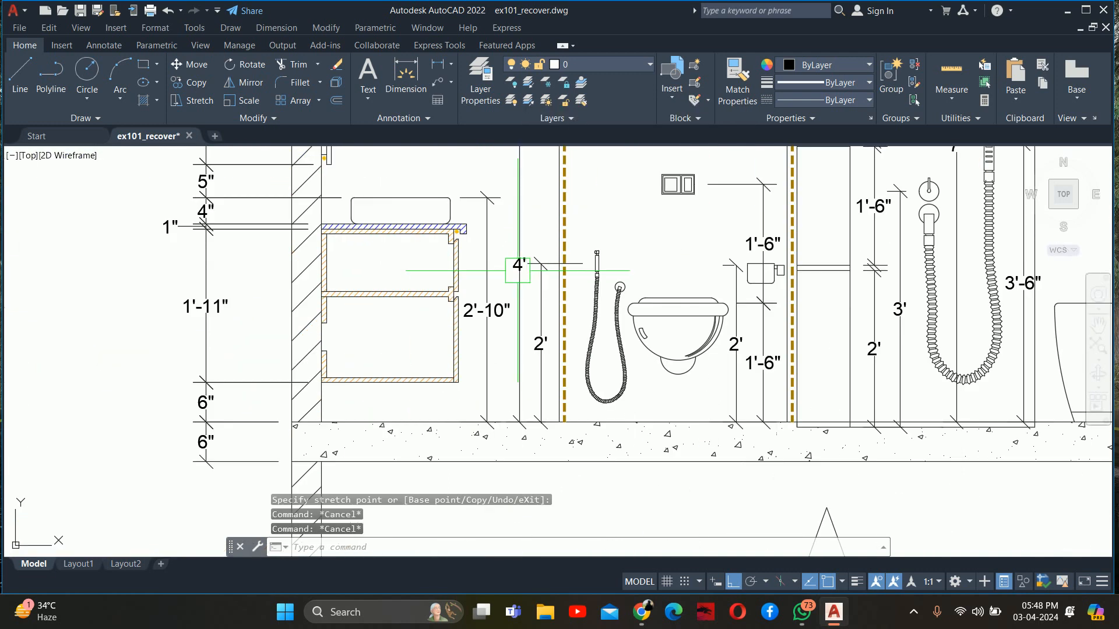
# Move the 9" dimension line beside the toilet partition into line with the 4' dimension below it
pyautogui.moveTo(495, 276); pyautogui.dragTo(495, 395, button='middle')
pyautogui.moveTo(497, 344); pyautogui.dragTo(504, 365, button='middle')
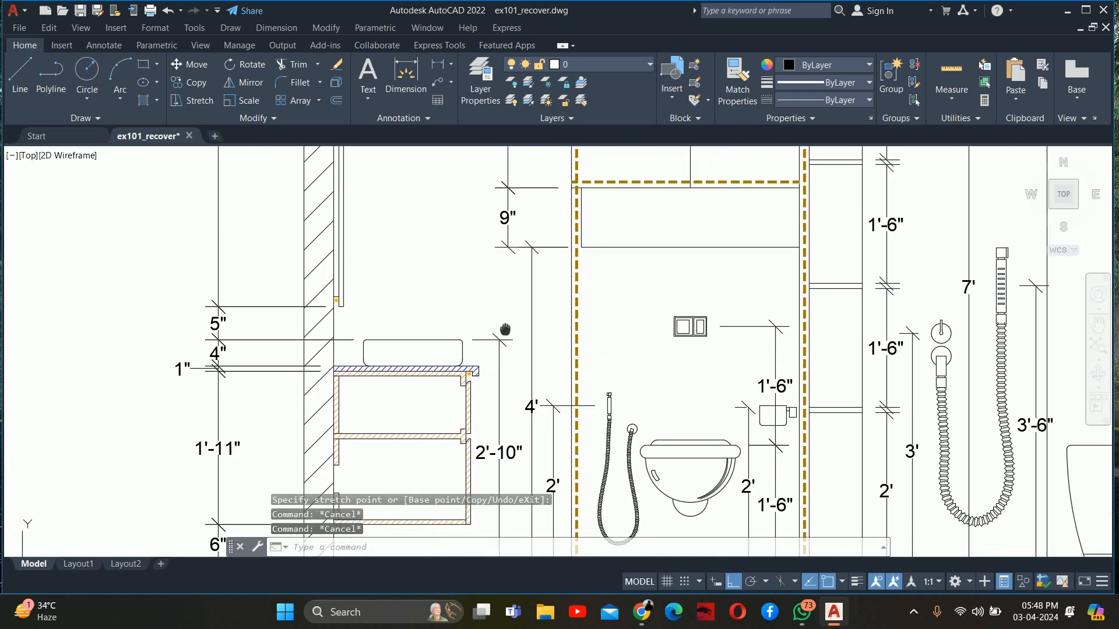
pyautogui.scroll(3, 489, 390)
pyautogui.click(492, 402)
pyautogui.scroll(2, 489, 411)
pyautogui.click(497, 402)
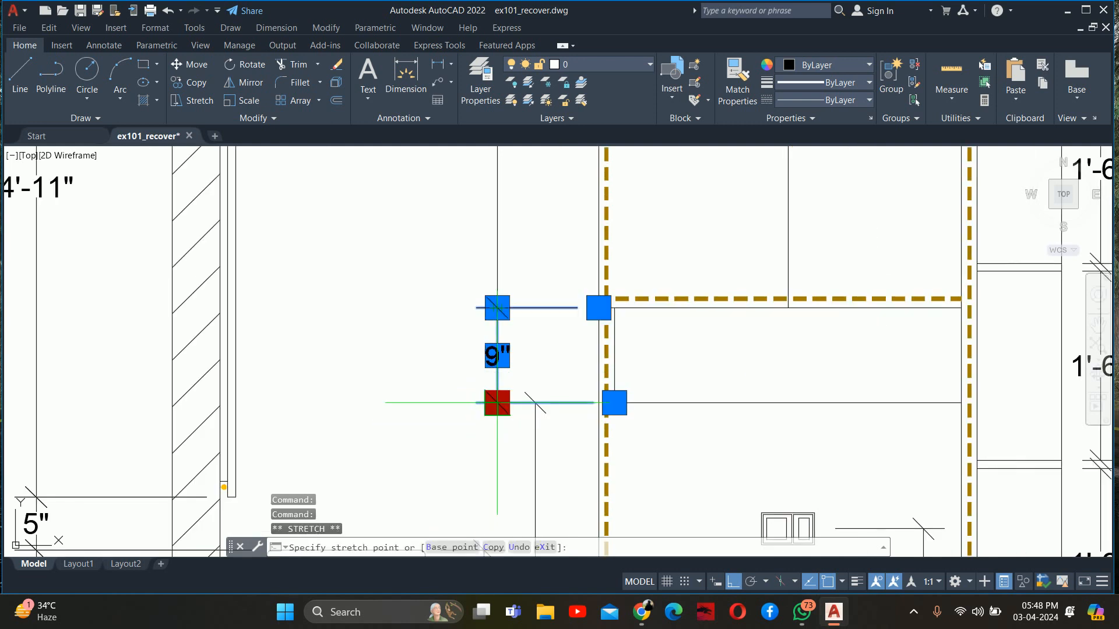
pyautogui.press('Escape')
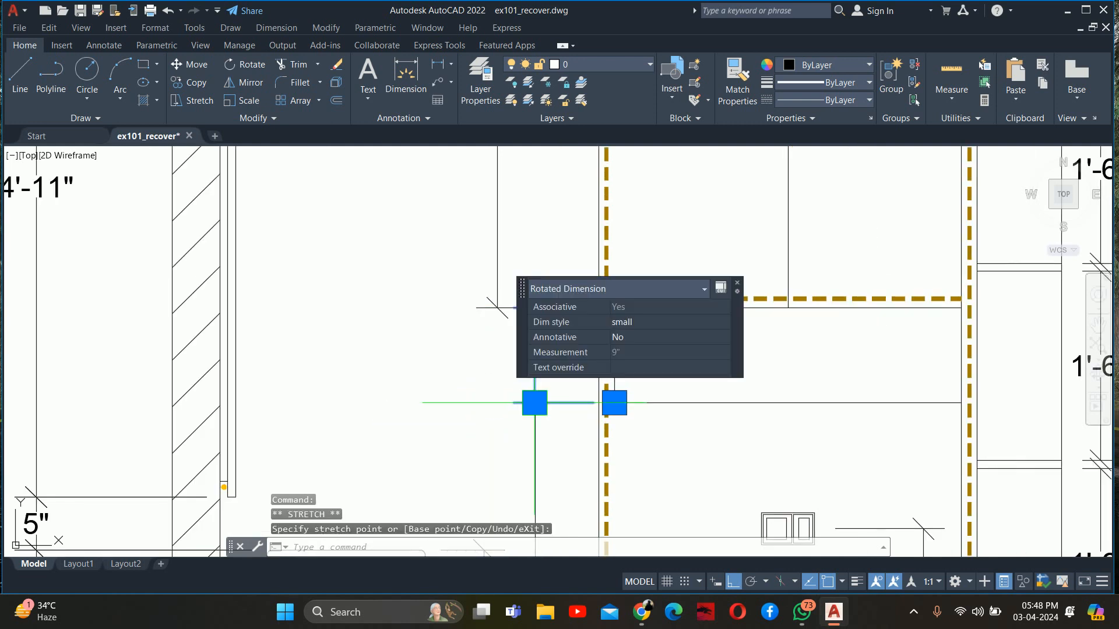
# Align the 3'-9" dimension line above the toilet niche with the 9" dimension line
pyautogui.scroll(-3, 534, 402)
pyautogui.moveTo(501, 373); pyautogui.dragTo(460, 349, button='middle')
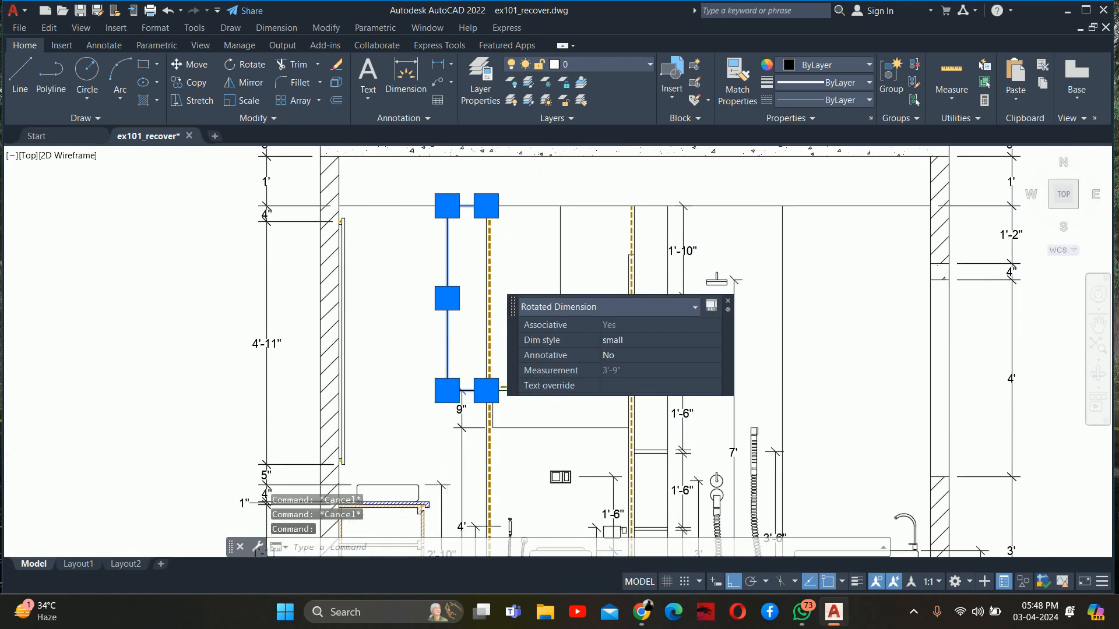
pyautogui.scroll(3, 460, 385)
pyautogui.click(432, 395)
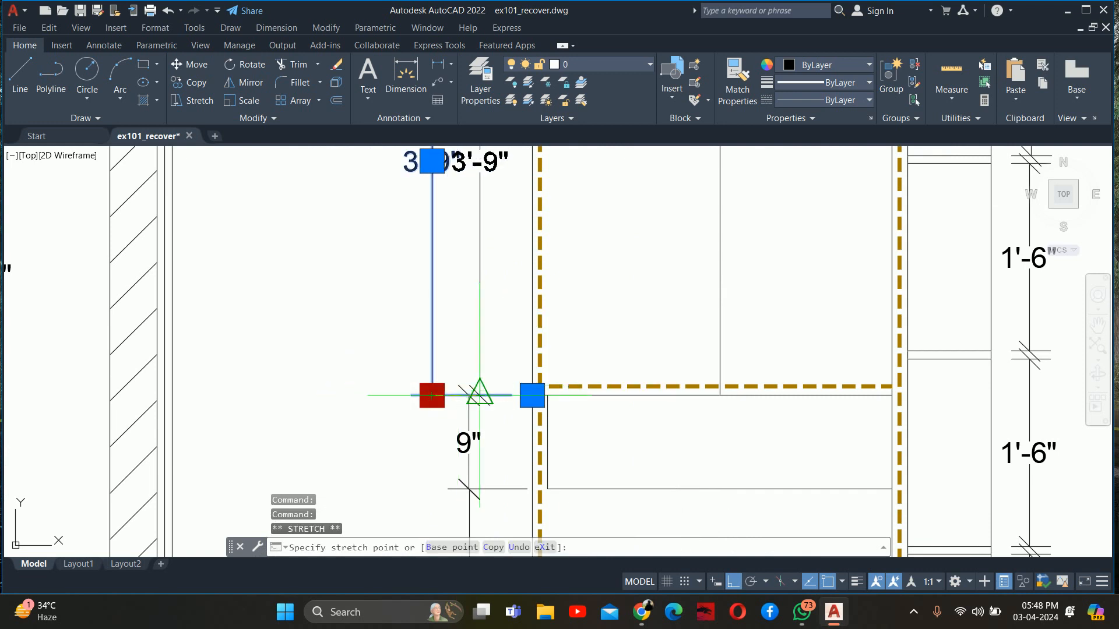
pyautogui.scroll(2, 458, 400)
pyautogui.press('Escape')
pyautogui.press('Escape')
pyautogui.press('Escape')
pyautogui.scroll(-7, 461, 391)
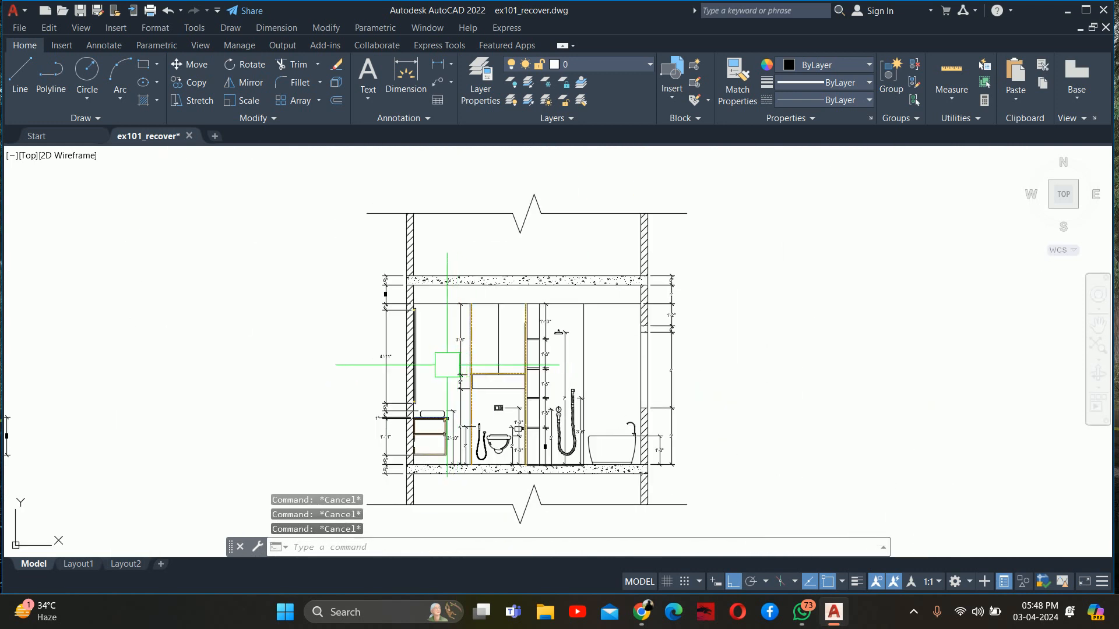
pyautogui.scroll(4, 424, 341)
pyautogui.scroll(-4, 481, 375)
pyautogui.moveTo(465, 355); pyautogui.dragTo(459, 300, button='middle')
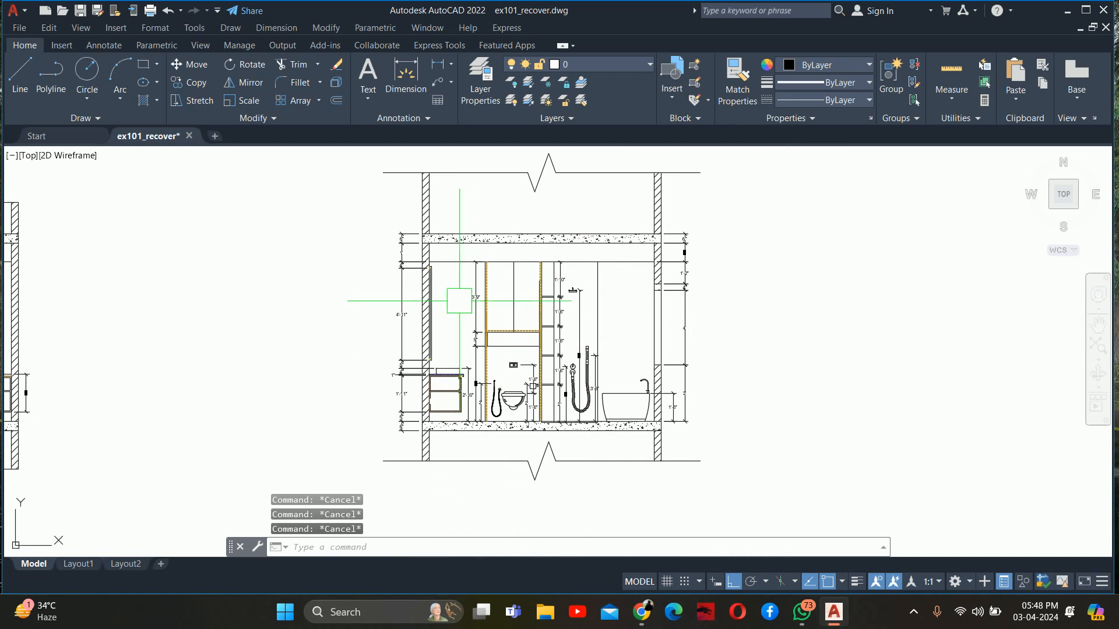
pyautogui.scroll(2, 467, 397)
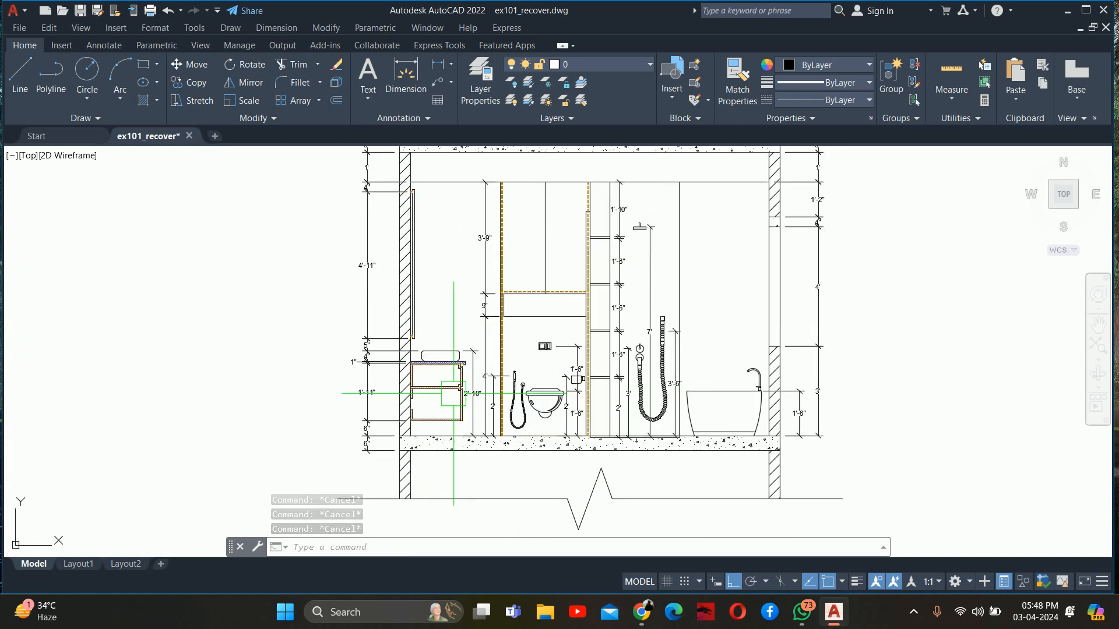
pyautogui.scroll(6, 413, 385)
pyautogui.moveTo(408, 406); pyautogui.dragTo(434, 493, button='middle')
pyautogui.write('le')
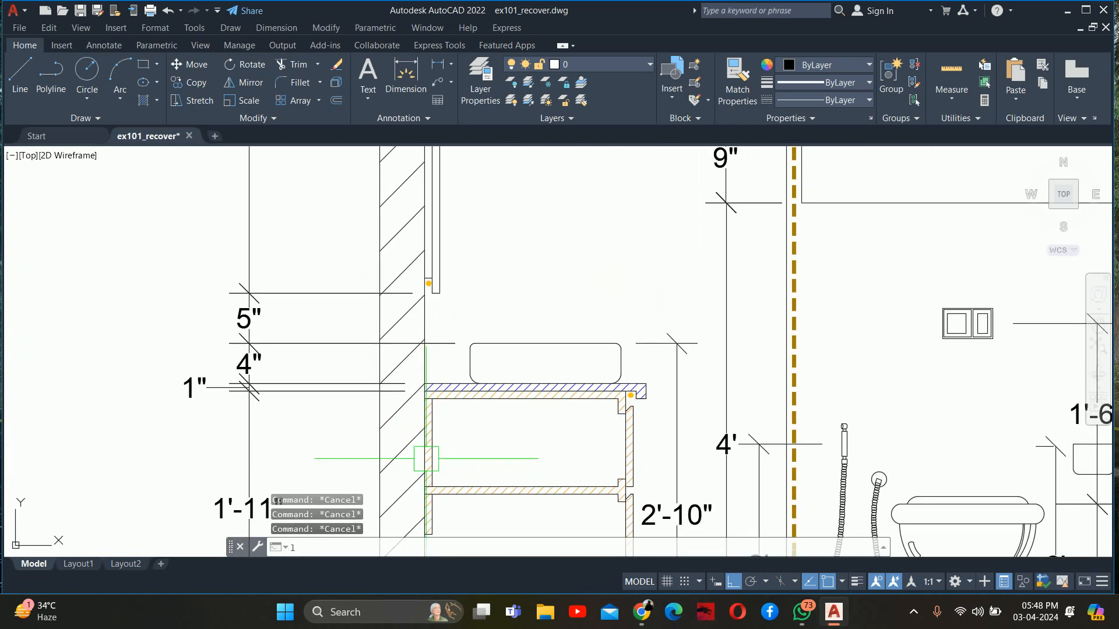
pyautogui.press('space')
pyautogui.scroll(4, 432, 443)
pyautogui.click(482, 276)
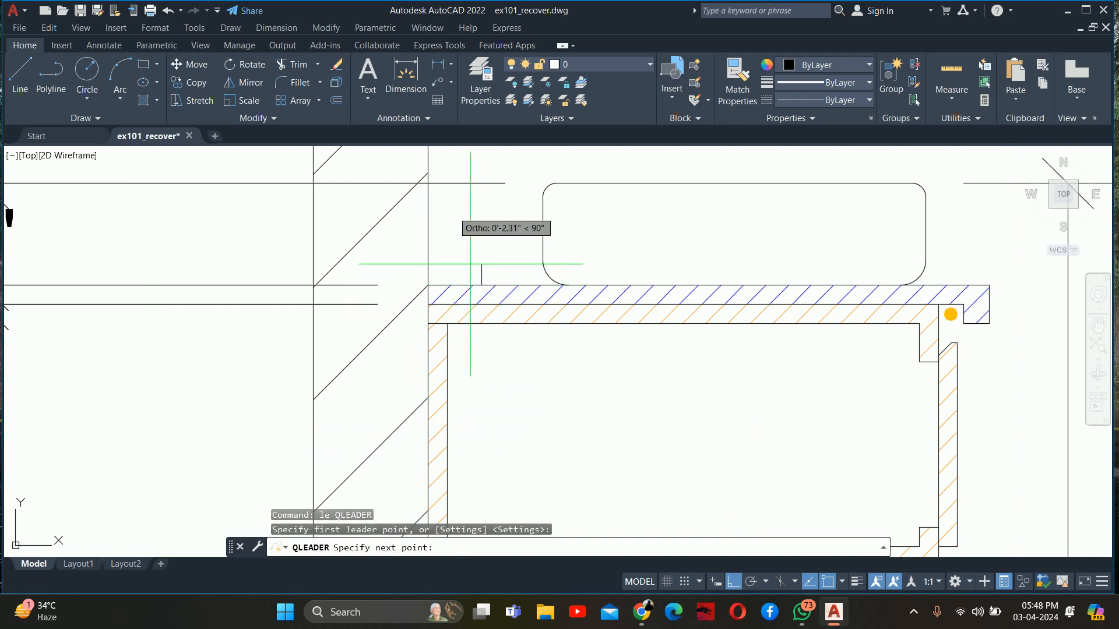
pyautogui.scroll(-2, 454, 209)
pyautogui.moveTo(454, 209); pyautogui.dragTo(469, 448, button='middle')
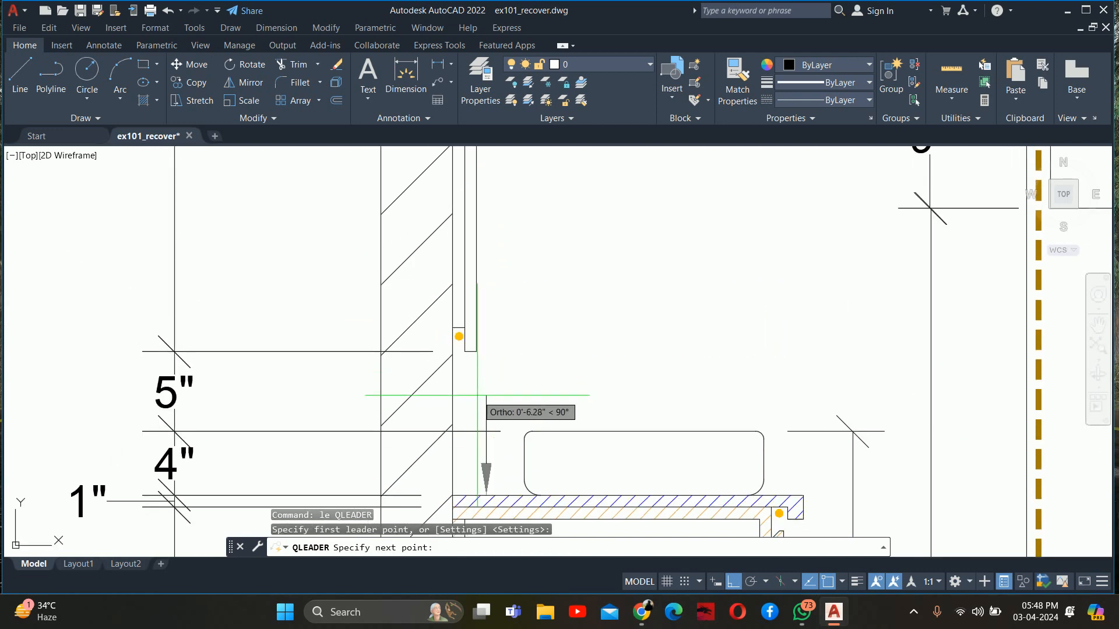
pyautogui.click(477, 395)
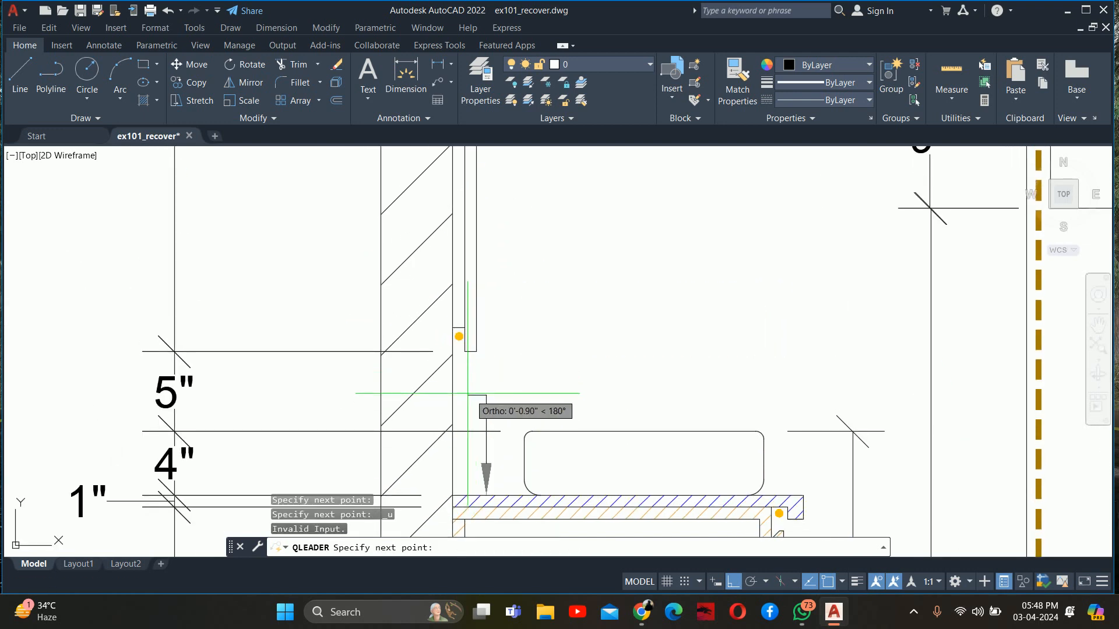
pyautogui.press('Return')
pyautogui.click(484, 402)
pyautogui.press('Delete')
pyautogui.write(';')
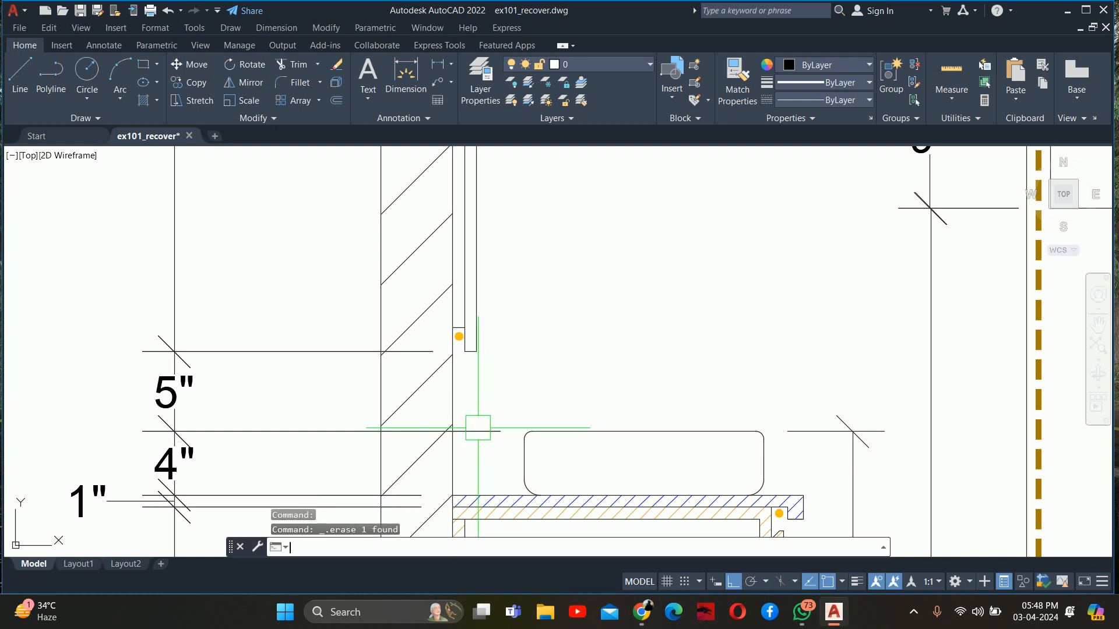
pyautogui.press('Escape')
# Draw a quick leader from the vanity countertop's top face straight up, then horizontally out beyond the outer dimension chain, without text
pyautogui.write('le')
pyautogui.press('Return')
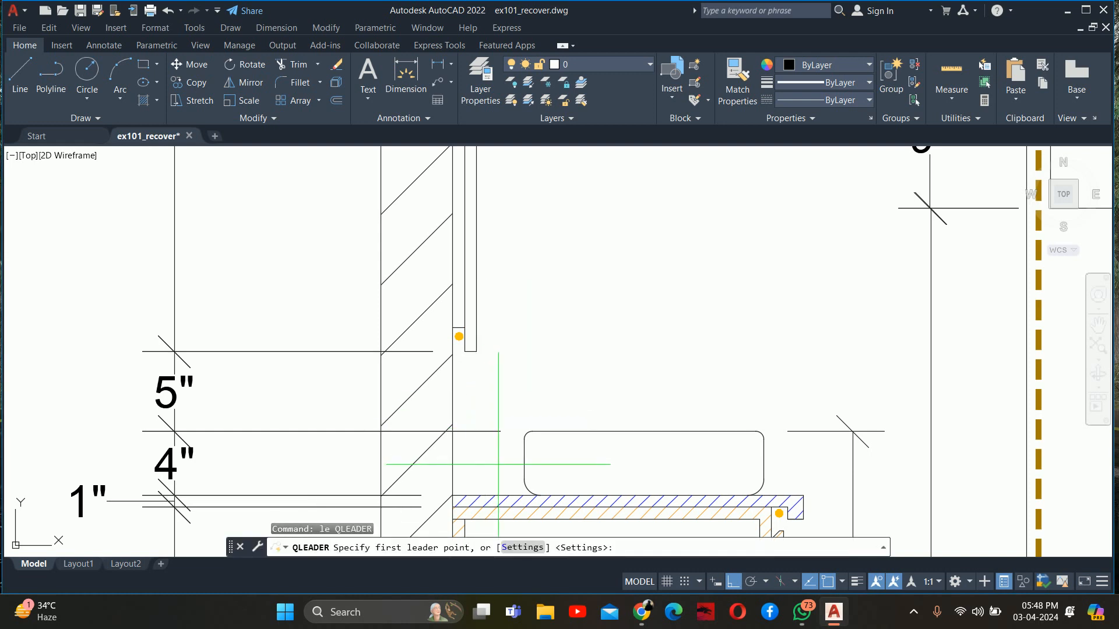
pyautogui.scroll(2, 506, 464)
pyautogui.click(520, 513)
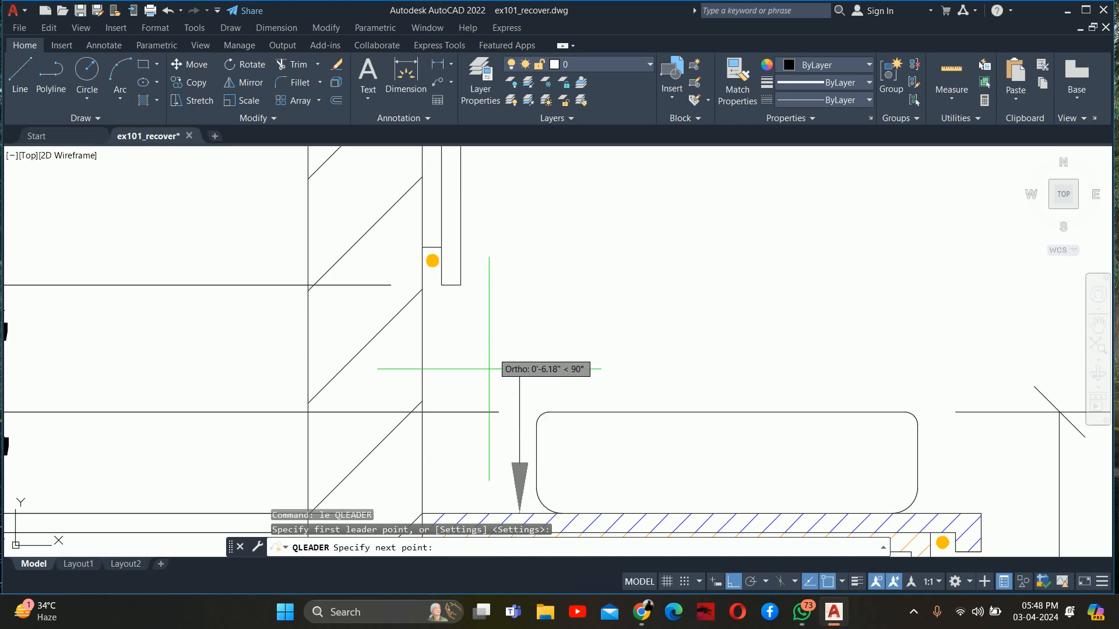
pyautogui.scroll(-2, 507, 373)
pyautogui.click(509, 322)
pyautogui.moveTo(352, 336); pyautogui.dragTo(825, 351, button='middle')
pyautogui.press('Escape')
pyautogui.press('Escape')
pyautogui.press('Escape')
pyautogui.scroll(-5, 345, 355)
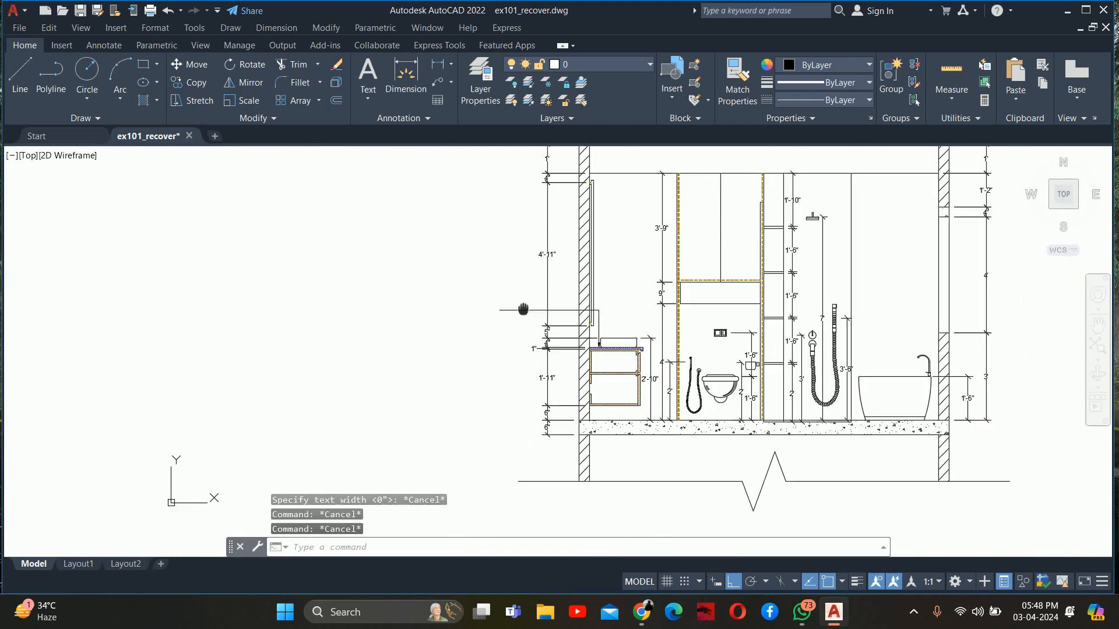
pyautogui.moveTo(362, 371); pyautogui.dragTo(397, 371, button='middle')
pyautogui.write('co')
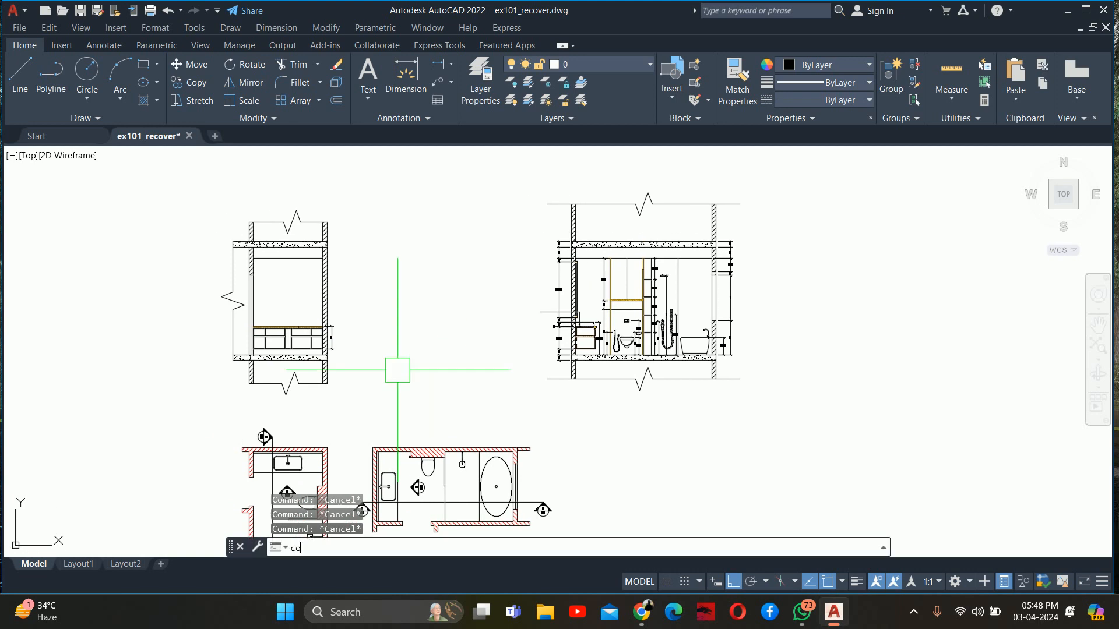
pyautogui.press('Return')
pyautogui.scroll(-2, 345, 397)
pyautogui.press('Escape')
pyautogui.press('Escape')
# Start a multiline text box at the outer end of the countertop leader with a text height of 3"
pyautogui.scroll(6, 469, 317)
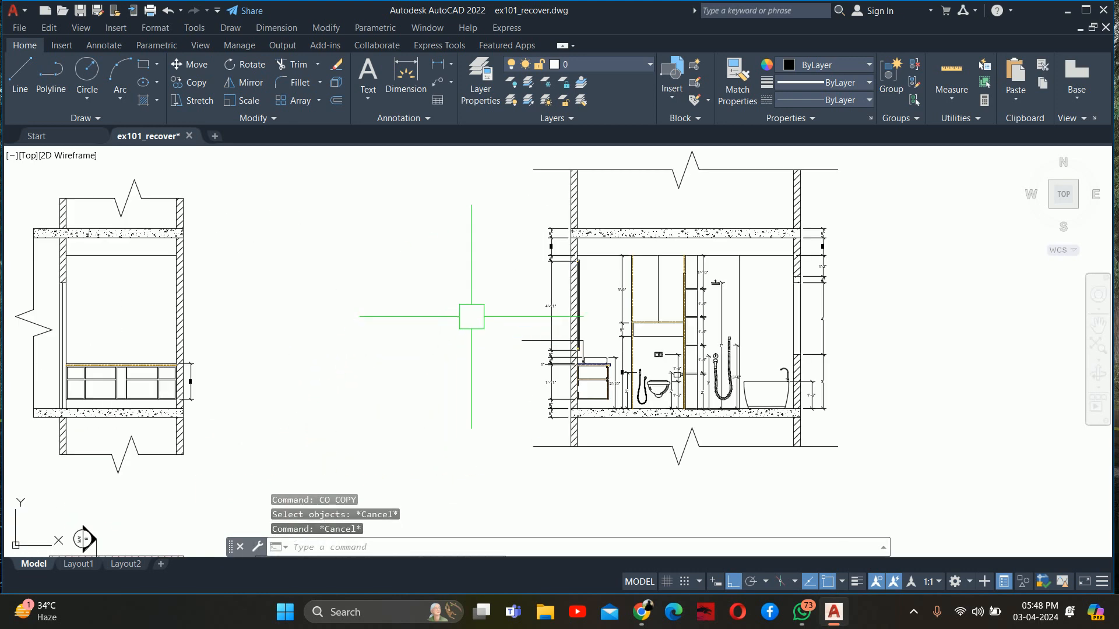
pyautogui.write('t')
pyautogui.press('Return')
pyautogui.click(567, 328)
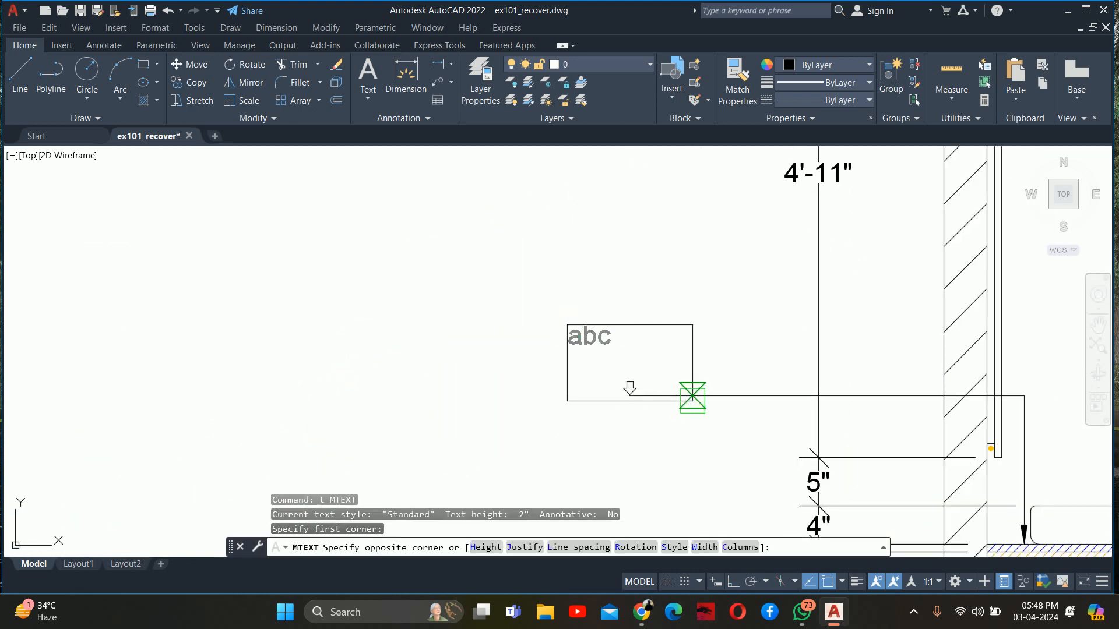
pyautogui.click(693, 400)
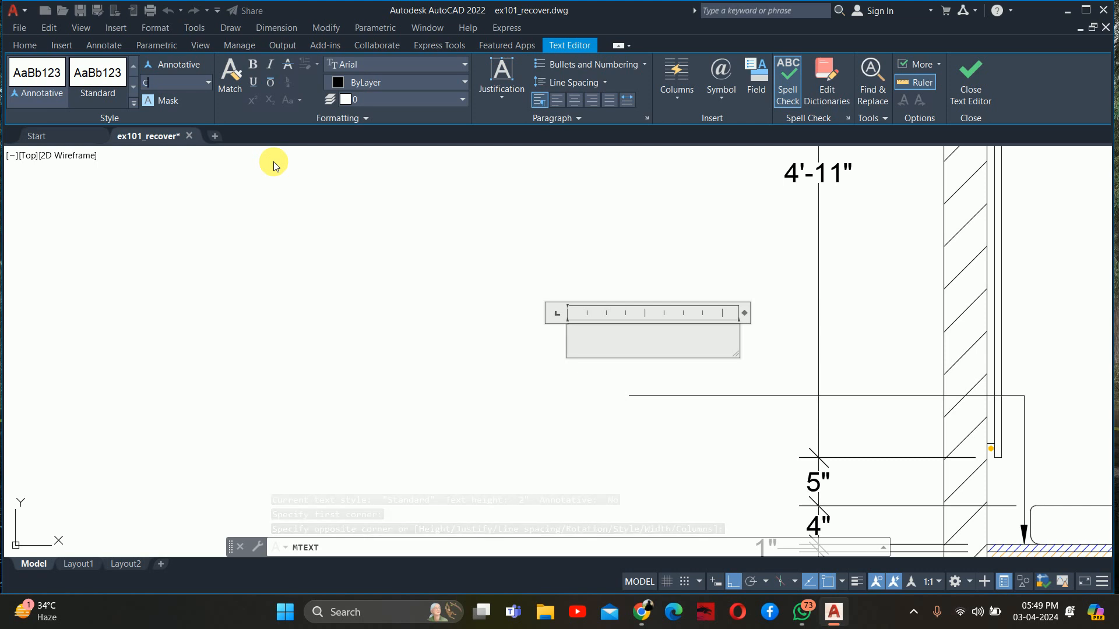
pyautogui.write('Co')
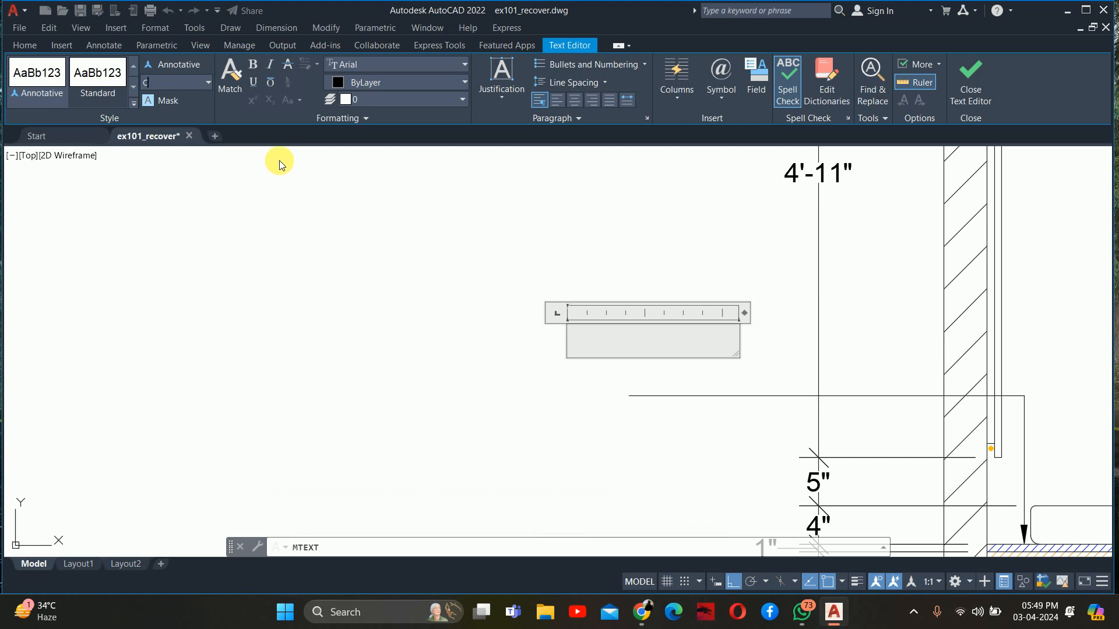
pyautogui.press('BackSpace')
pyautogui.write('3')
pyautogui.press('Return')
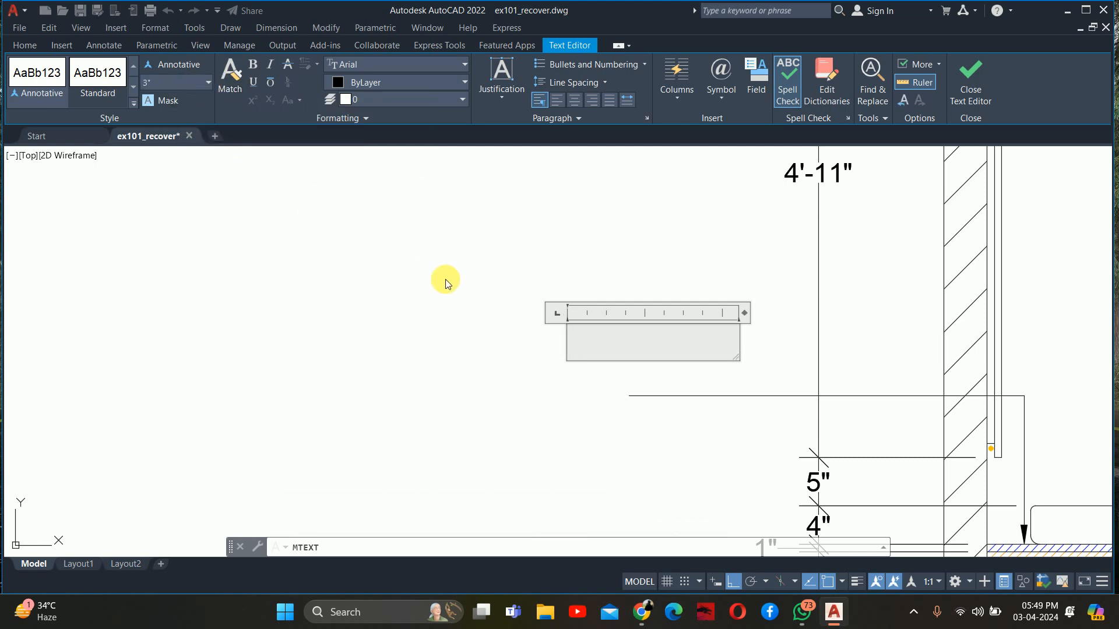
# Enter the countertop note "Counter Top Finished In Stone", with a line break after "Counter"
pyautogui.write('Coun')
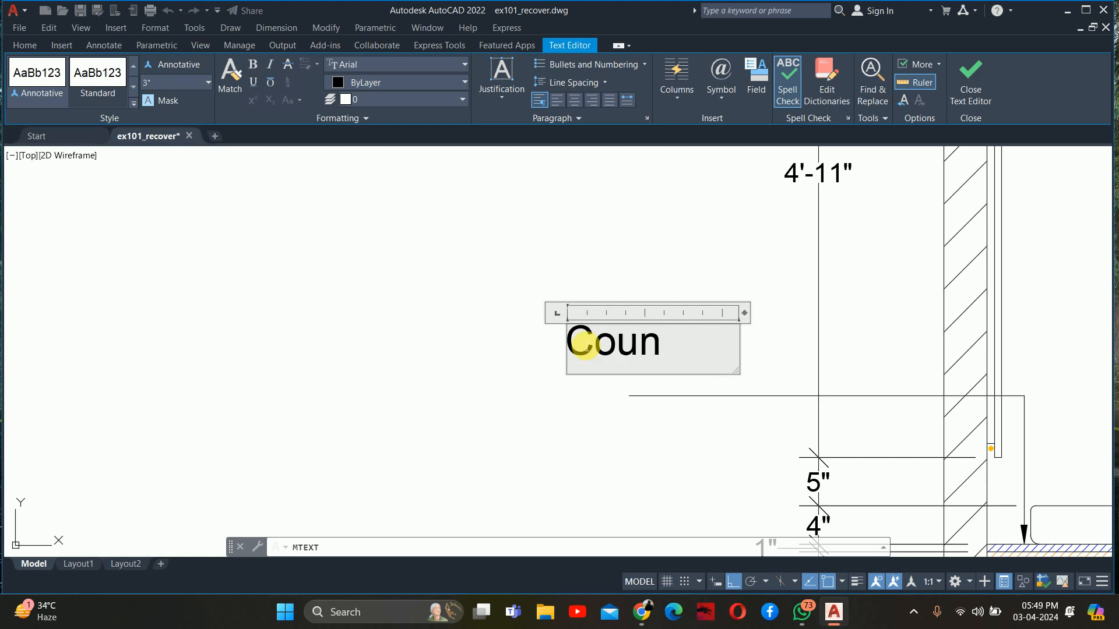
pyautogui.write('ter')
pyautogui.press('Return')
pyautogui.write('Top')
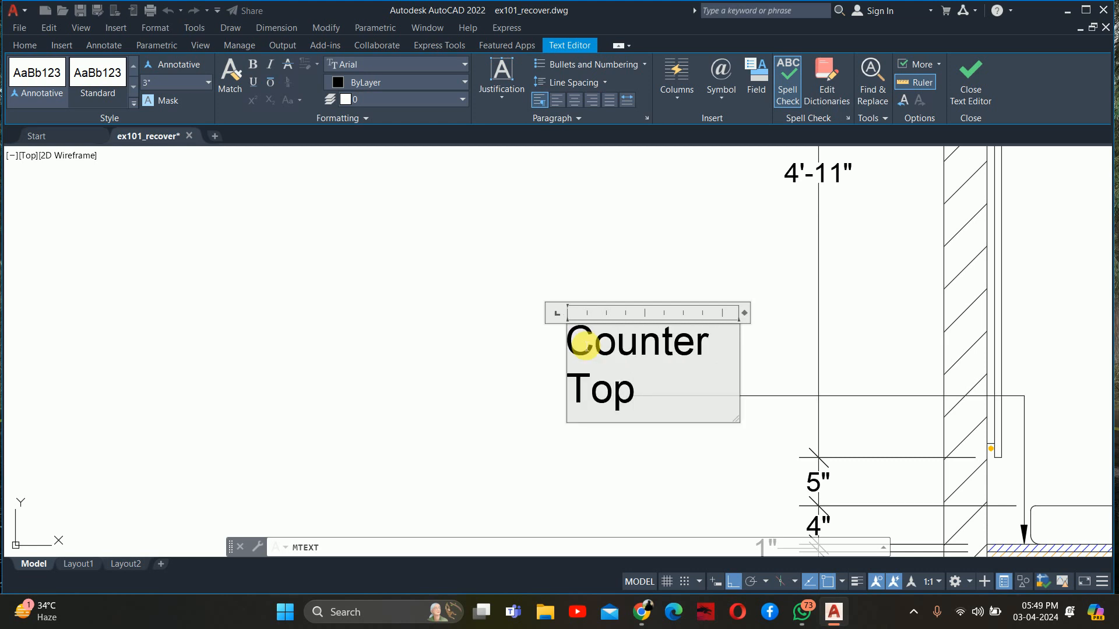
pyautogui.write(' Finis')
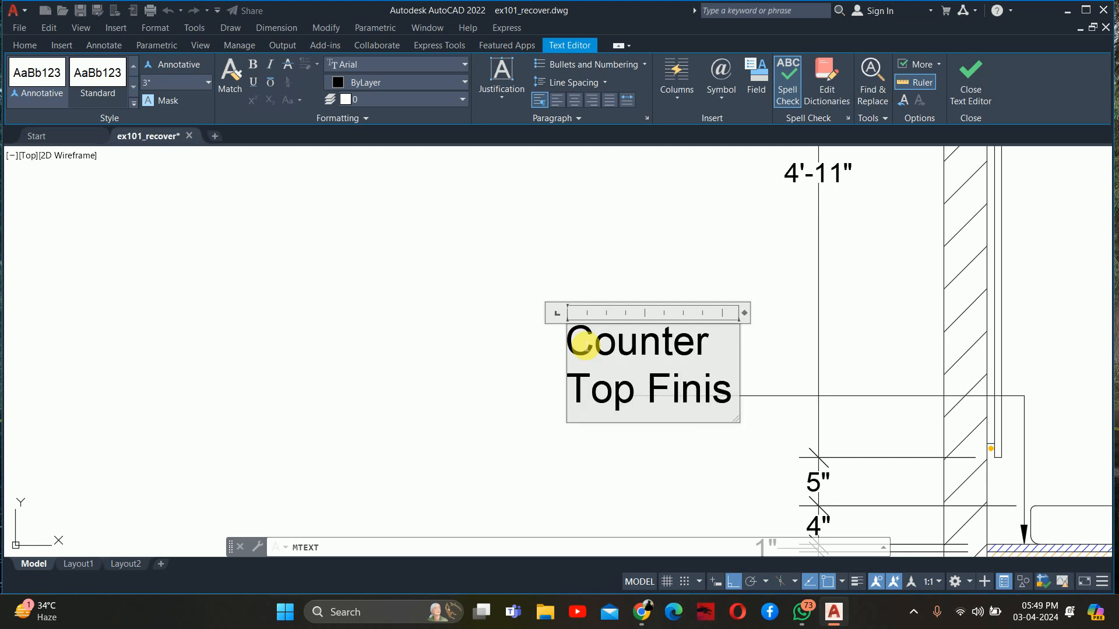
pyautogui.write('hed In Stone')
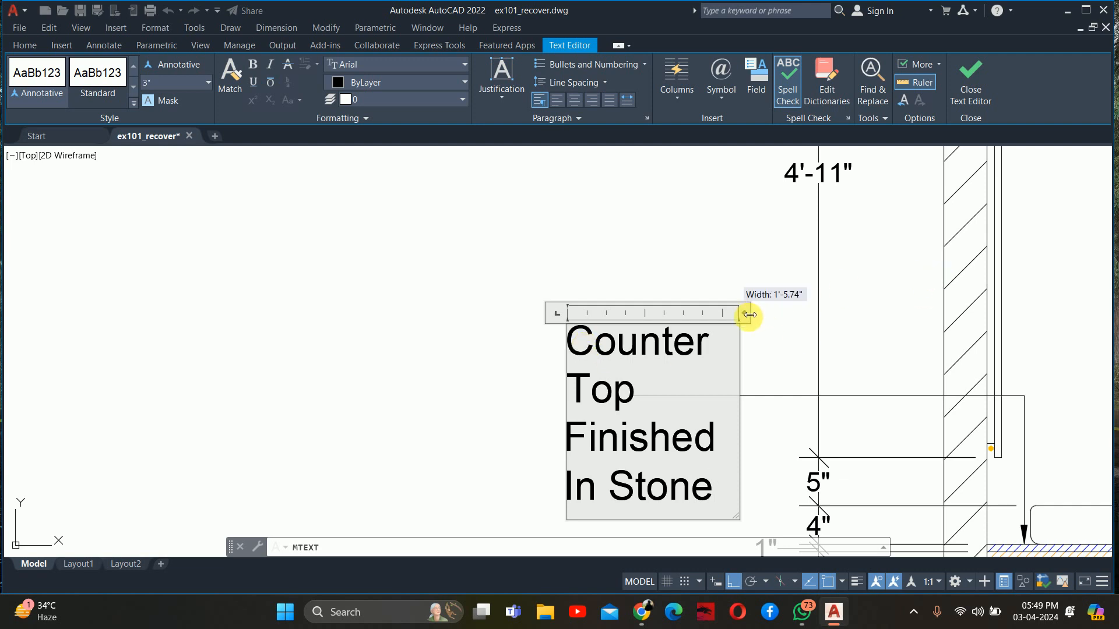
# Widen the note's text box, put "Counter Top" on one line and complete the note with "As Sel."
pyautogui.moveTo(749, 315); pyautogui.dragTo(951, 314)
pyautogui.press('Return')
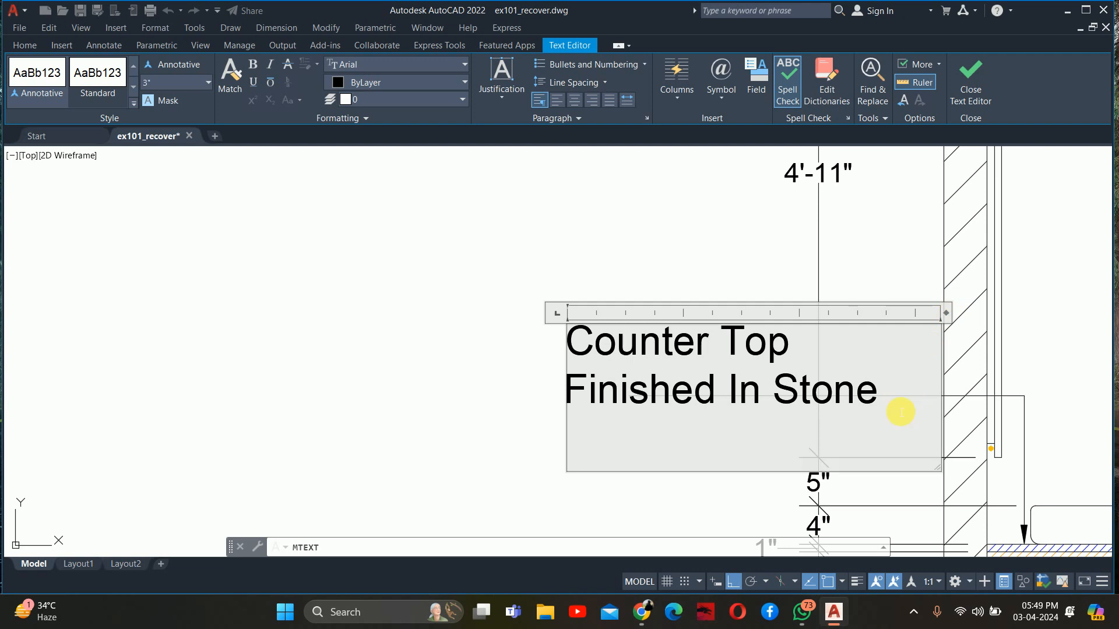
pyautogui.press('BackSpace')
pyautogui.write('s Sel,')
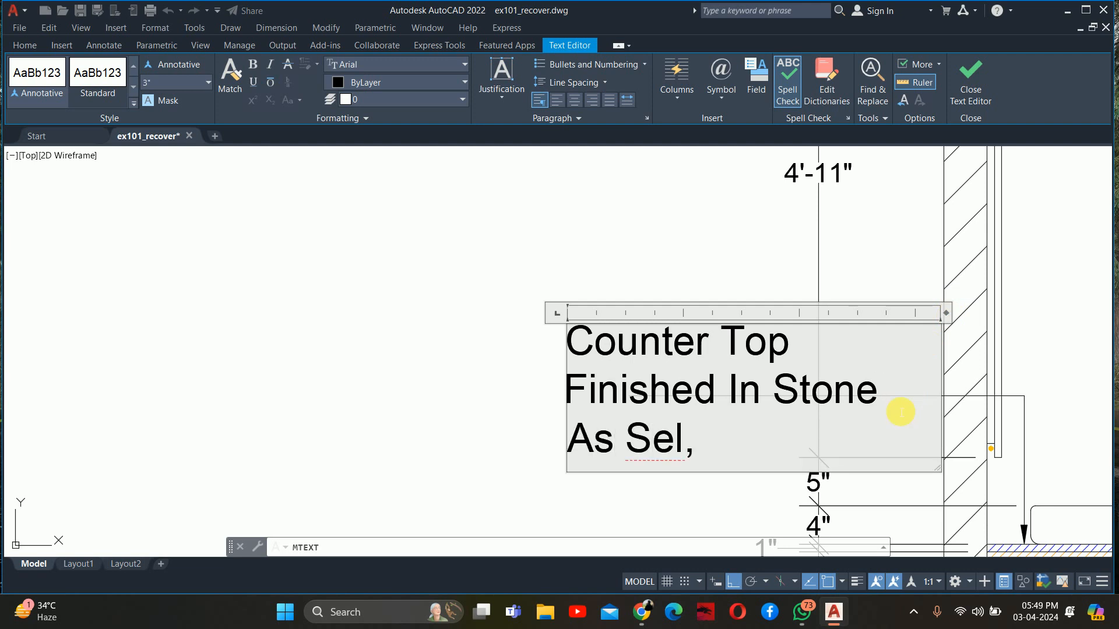
pyautogui.write('\\.')
pyautogui.press('BackSpace')
pyautogui.press('BackSpace')
pyautogui.press('BackSpace')
pyautogui.click(474, 333)
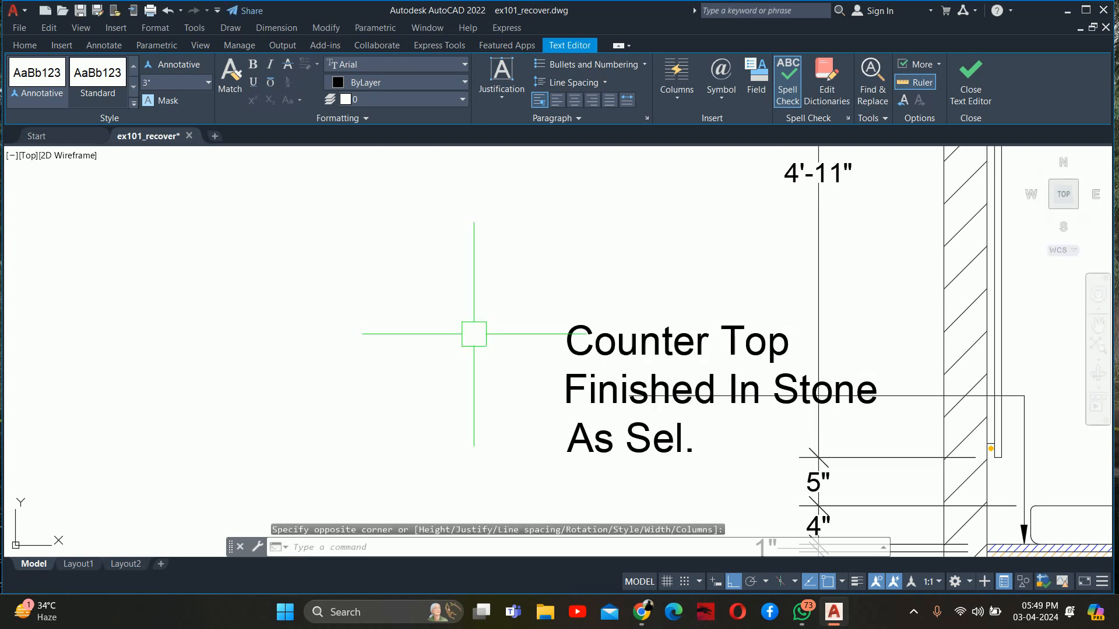
pyautogui.press('Escape')
# Set the text height of the countertop note to 2"
pyautogui.moveTo(710, 417); pyautogui.dragTo(549, 417, button='middle')
pyautogui.click(549, 408)
pyautogui.click(686, 333)
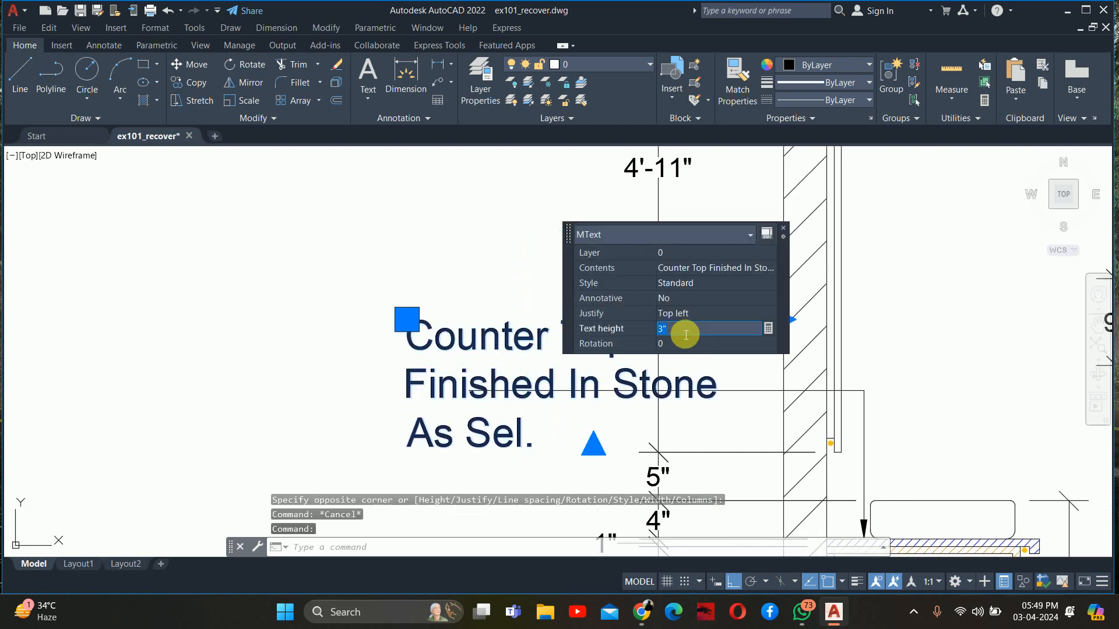
pyautogui.write('2')
pyautogui.press('Return')
pyautogui.press('Escape')
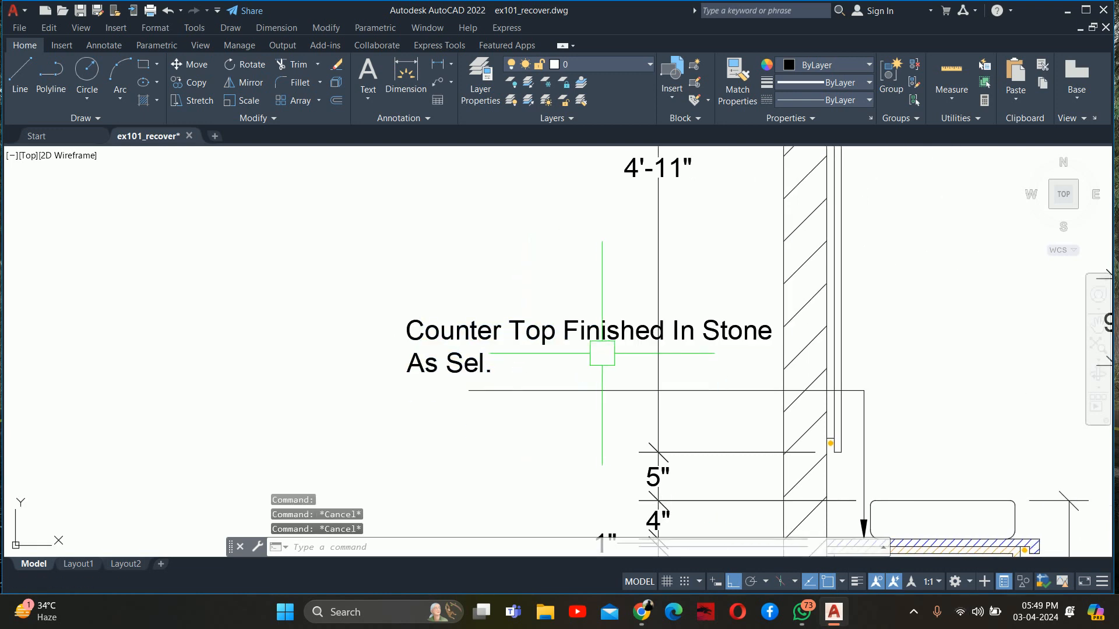
# Narrow the countertop note's text box so it wraps as "Counter Top", "Finished In Stone" and "As Sel." on three lines
pyautogui.click(602, 353)
pyautogui.moveTo(607, 353); pyautogui.dragTo(395, 370, button='middle')
pyautogui.click(570, 337)
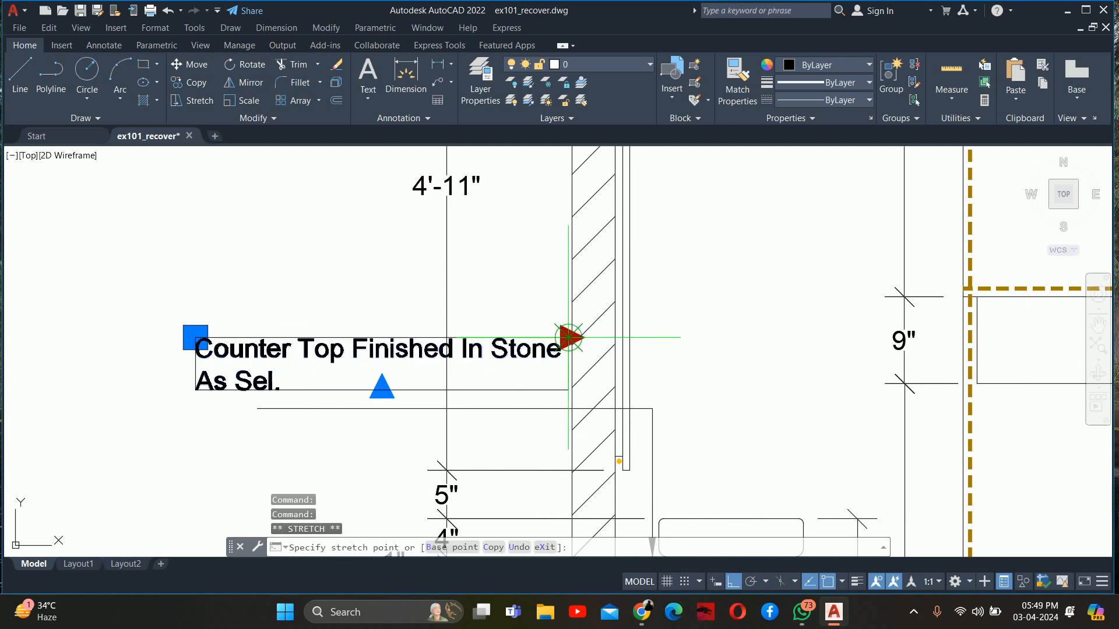
pyautogui.click(451, 311)
pyautogui.press('Escape')
# Move the countertop note straight down so its text is centred vertically on the leader line
pyautogui.moveTo(390, 312); pyautogui.dragTo(439, 239, button='middle')
pyautogui.write('m')
pyautogui.press('space')
pyautogui.click(402, 292)
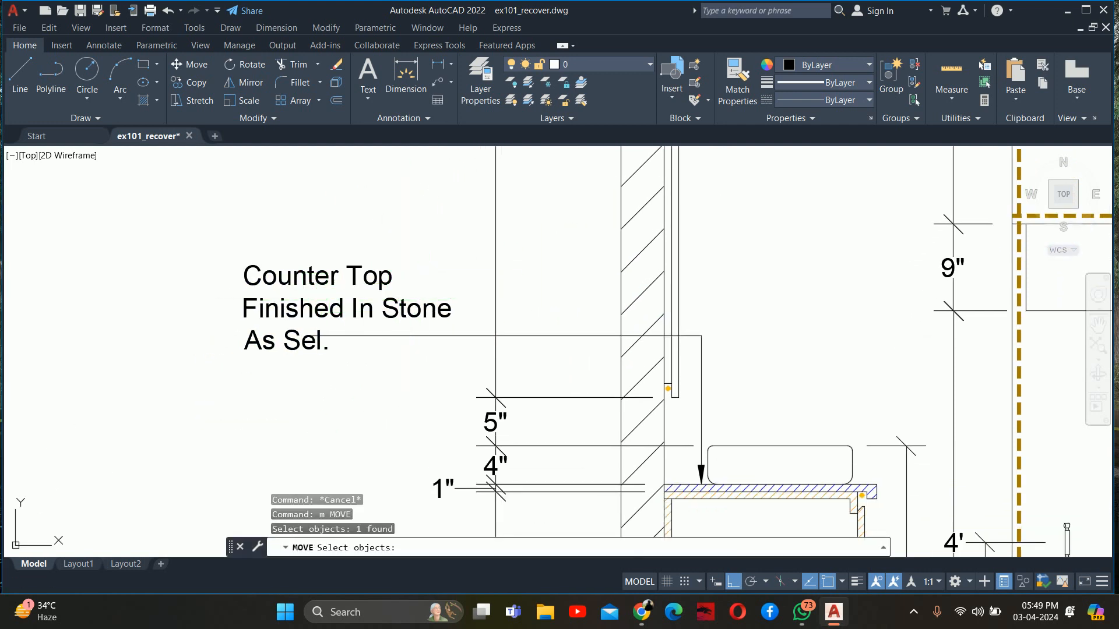
pyautogui.press('space')
pyautogui.click(97, 312)
pyautogui.click(80, 354)
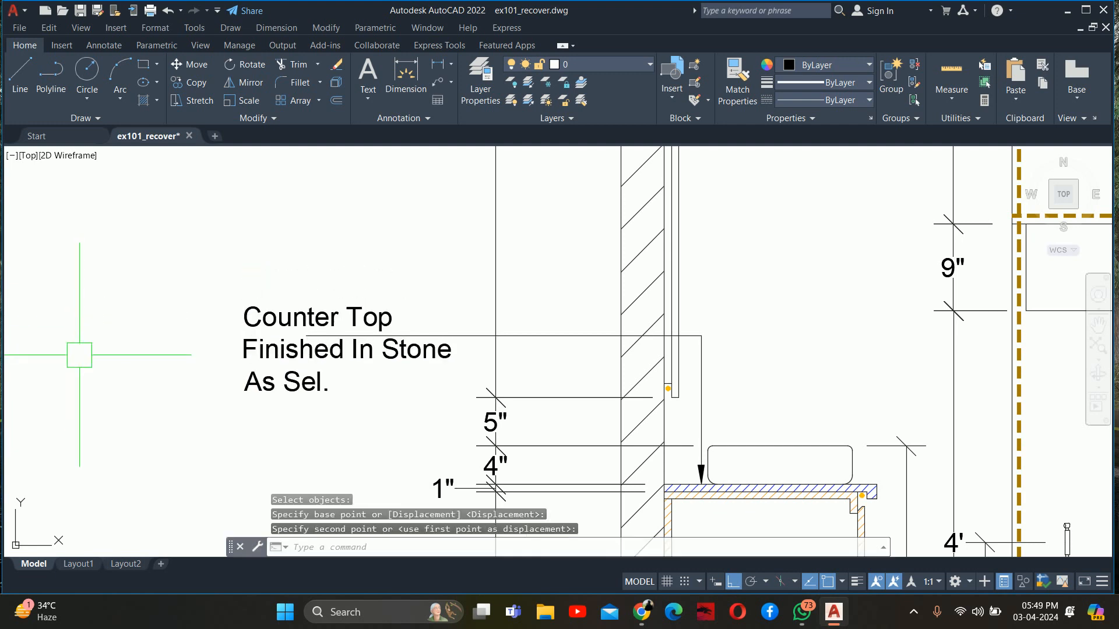
pyautogui.press('Escape')
pyautogui.press('Escape')
pyautogui.press('Escape')
# Start a quick leader with its arrow at the LED light behind the mirror's upper end and slope it down to a bend beyond the wall
pyautogui.scroll(-4, 271, 351)
pyautogui.moveTo(349, 314); pyautogui.dragTo(314, 349, button='middle')
pyautogui.write('le')
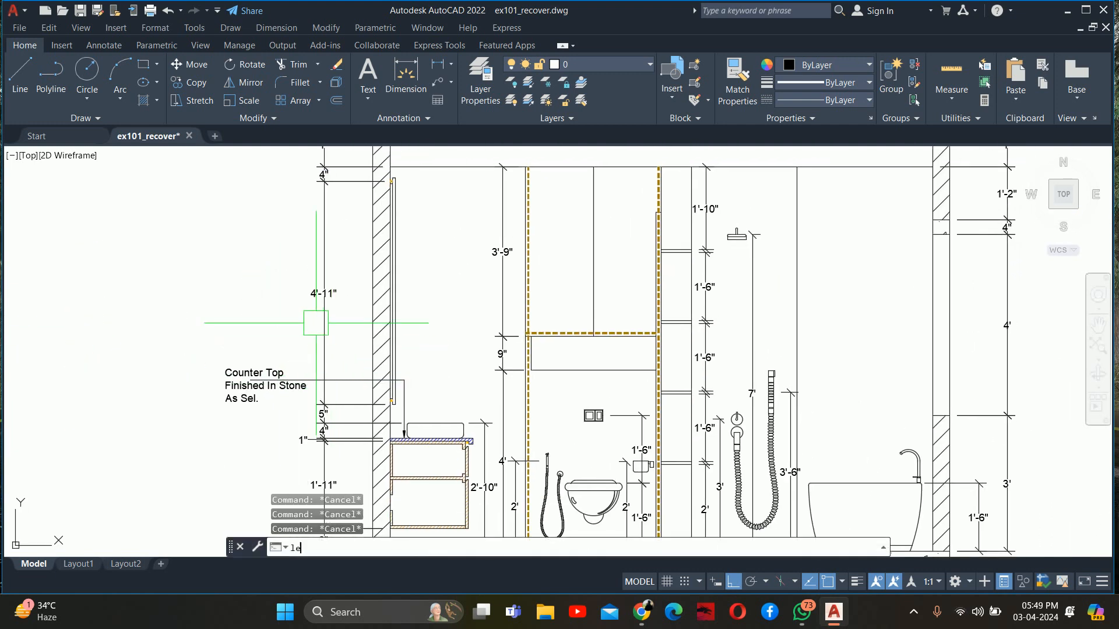
pyautogui.press('Return')
pyautogui.scroll(8, 303, 338)
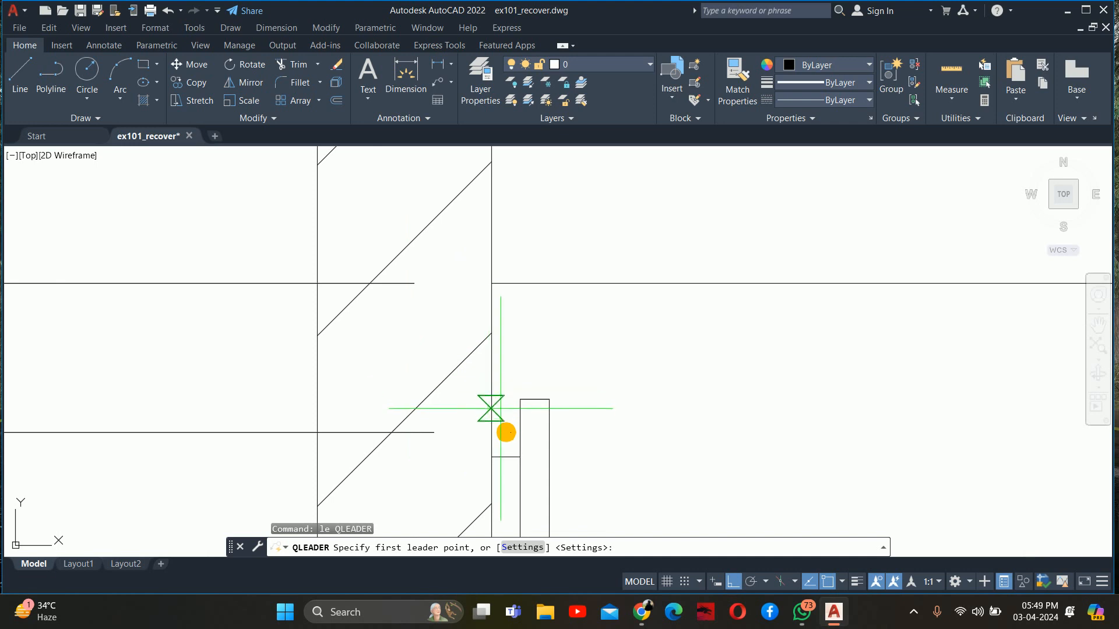
pyautogui.scroll(3, 505, 430)
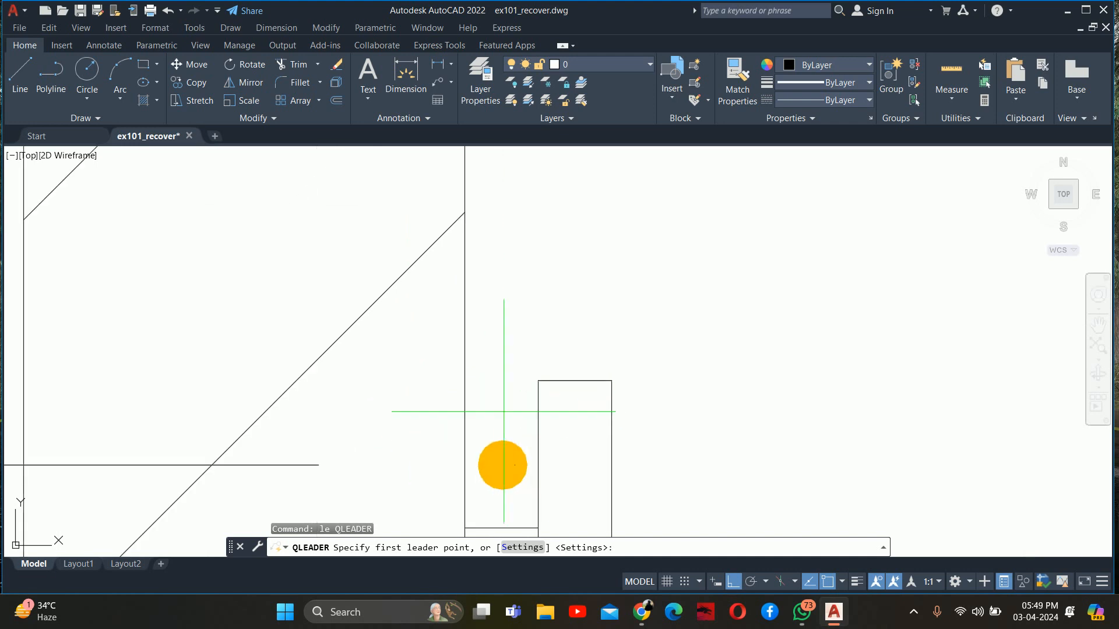
pyautogui.click(501, 464)
pyautogui.scroll(-2, 499, 353)
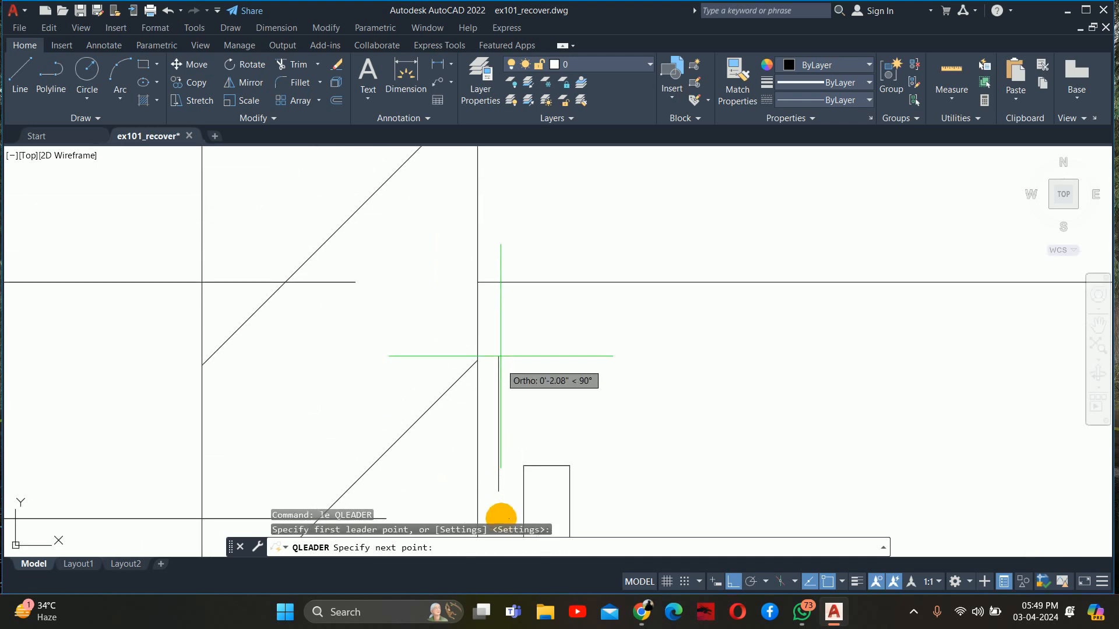
pyautogui.scroll(-2, 500, 349)
pyautogui.moveTo(302, 353); pyautogui.dragTo(535, 364, button='middle')
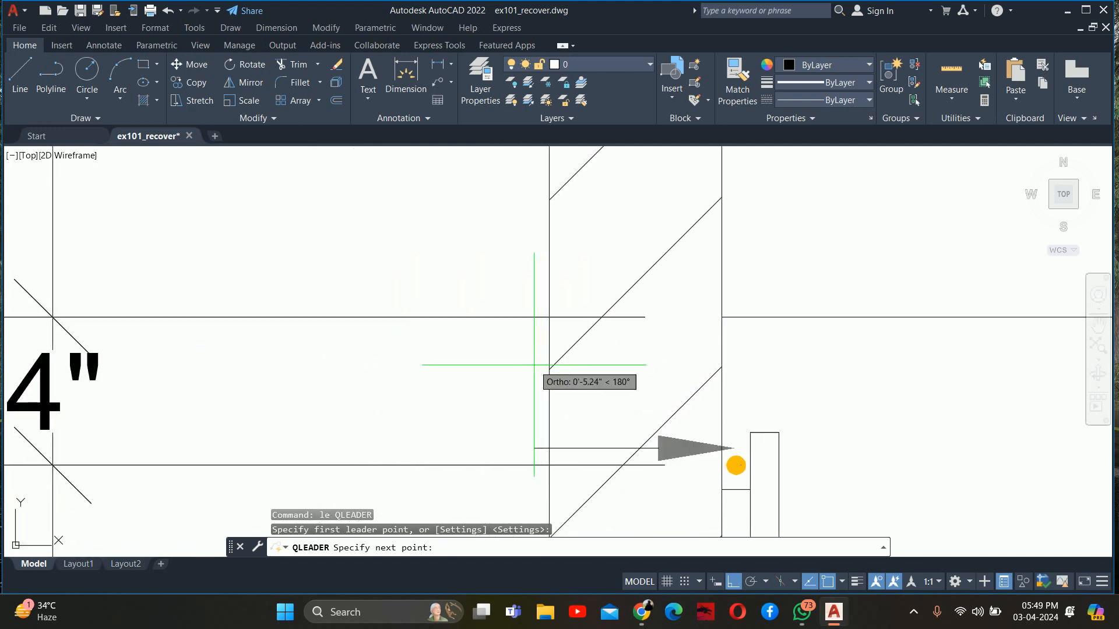
pyautogui.press('F8')
pyautogui.scroll(-3, 582, 326)
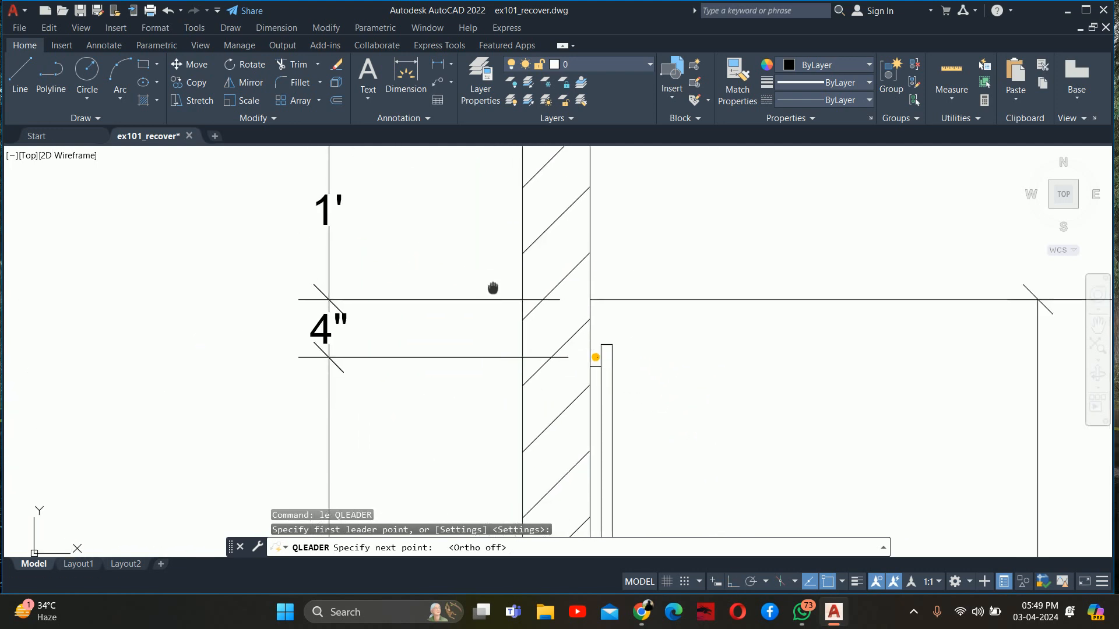
pyautogui.moveTo(530, 449); pyautogui.dragTo(547, 330, button='middle')
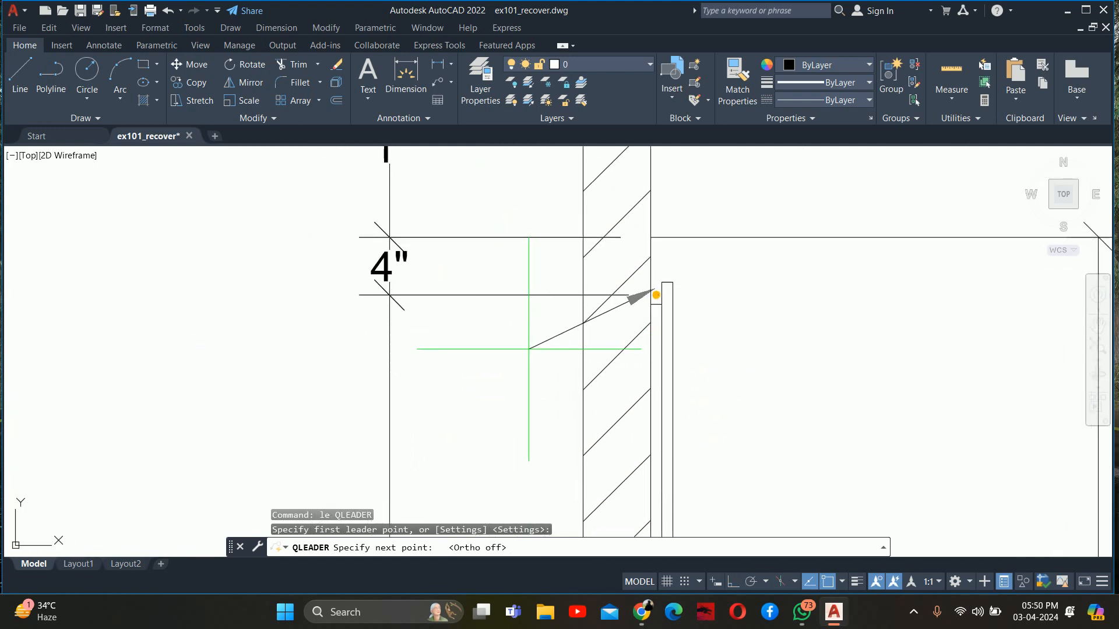
pyautogui.click(522, 359)
# Extend the mirror-light leader horizontally outward to line up above the countertop note and end it without text
pyautogui.moveTo(485, 387); pyautogui.dragTo(643, 340, button='middle')
pyautogui.press('F8')
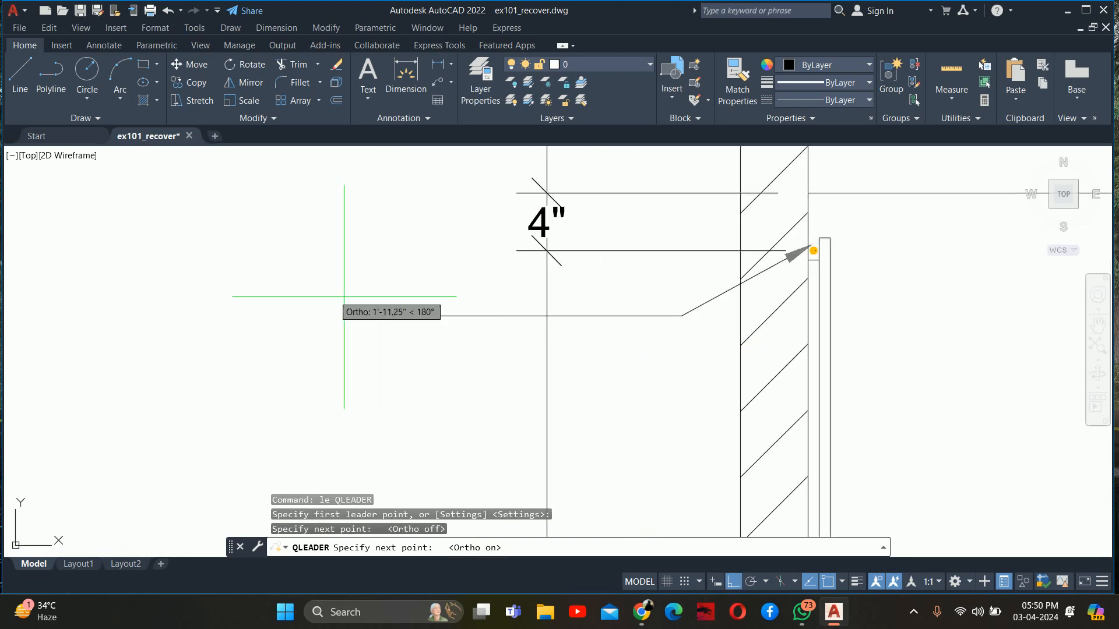
pyautogui.scroll(-5, 338, 320)
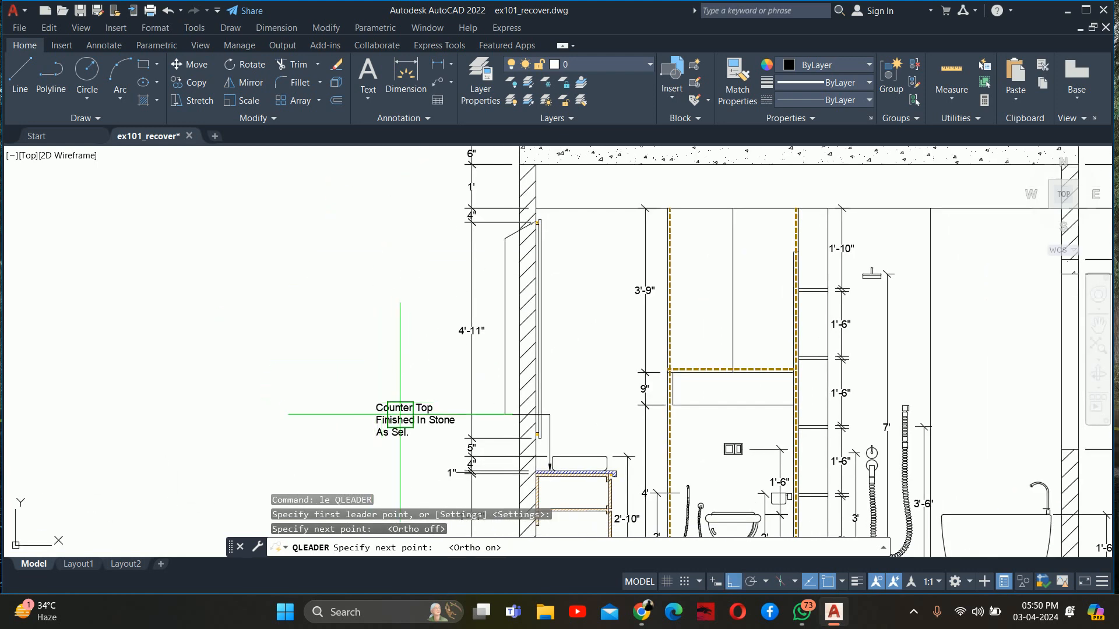
pyautogui.click(375, 308)
pyautogui.press('Escape')
pyautogui.press('Escape')
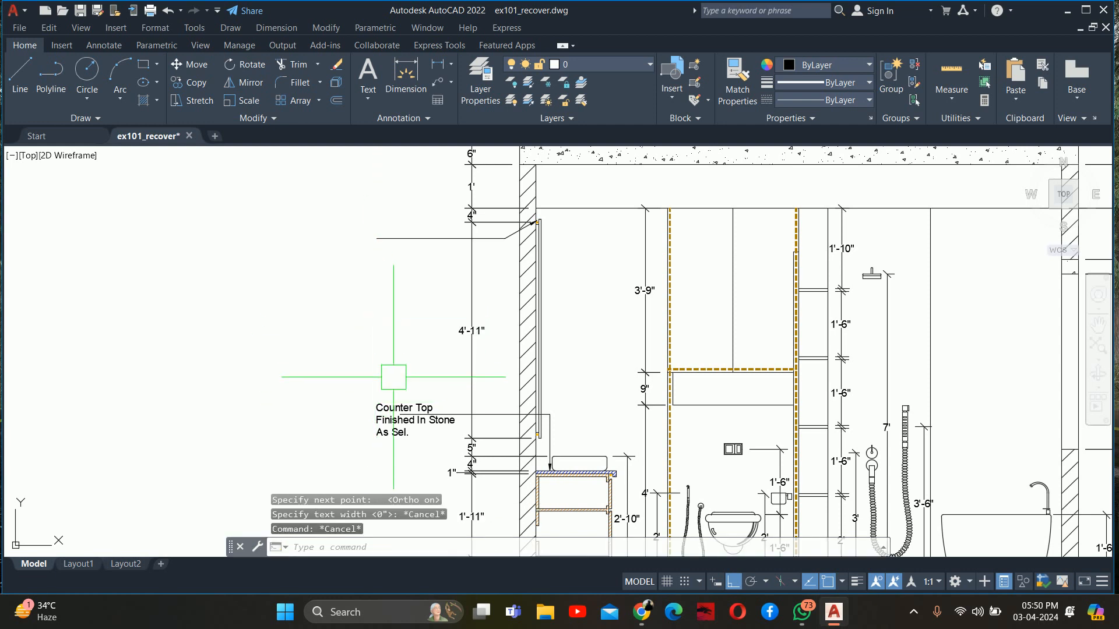
# Stretch the outer end of the countertop leader to the start of the note's text
pyautogui.scroll(4, 402, 391)
pyautogui.click(547, 458)
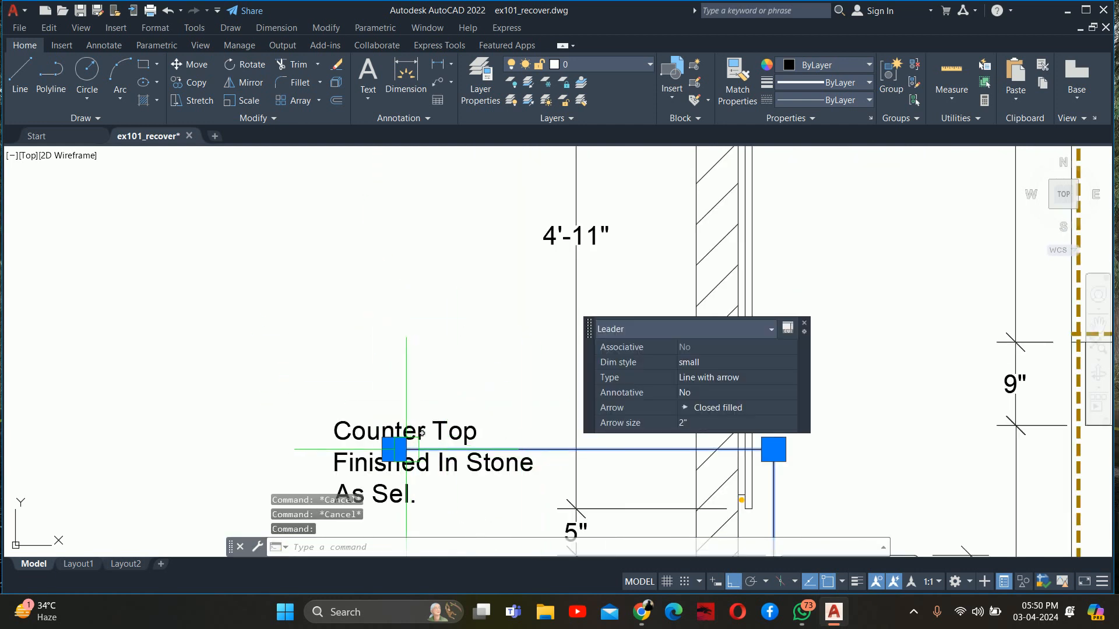
pyautogui.click(394, 449)
pyautogui.scroll(4, 332, 449)
pyautogui.scroll(6, 300, 454)
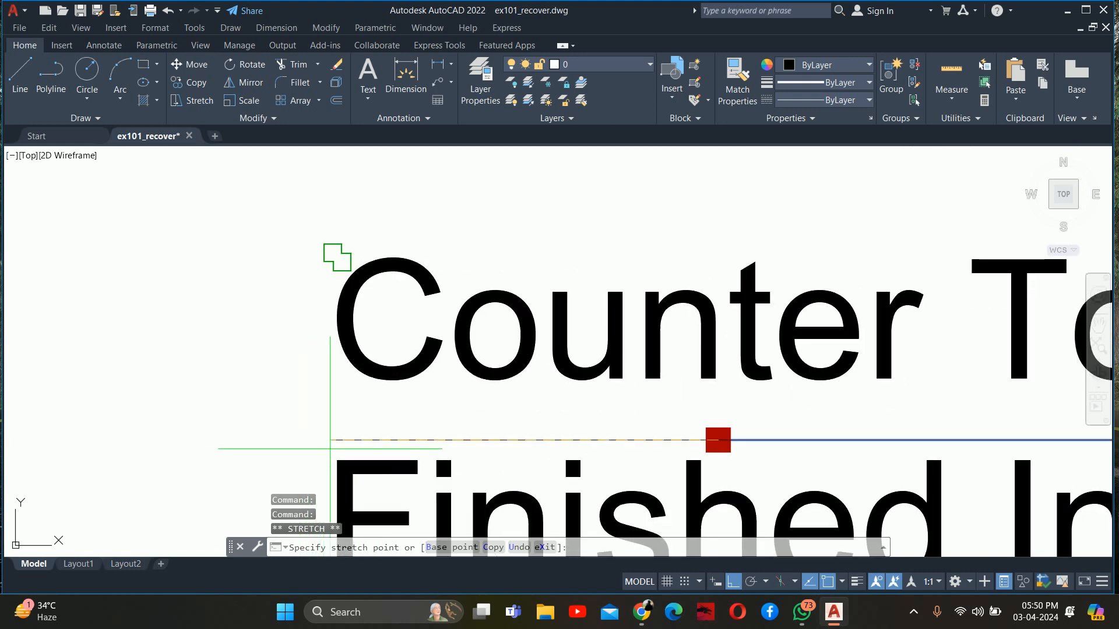
pyautogui.press('Escape')
pyautogui.press('Escape')
pyautogui.scroll(-10, 335, 443)
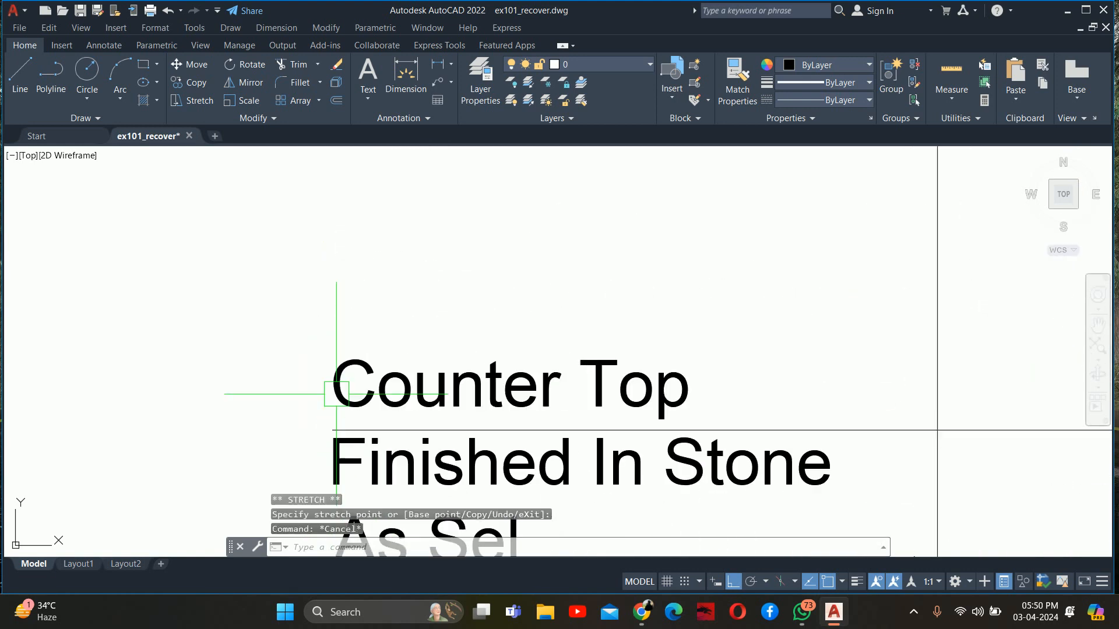
# Copy the countertop note straight up to the horizontal end of the mirror-light leader
pyautogui.moveTo(357, 332); pyautogui.dragTo(362, 391, button='middle')
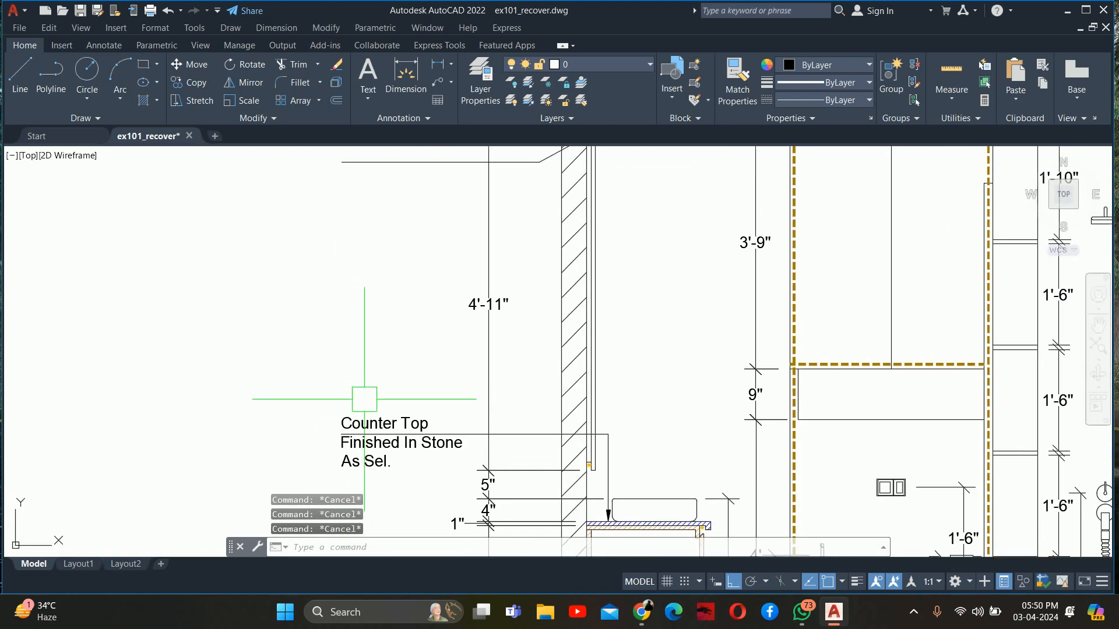
pyautogui.write('co')
pyautogui.press('Return')
pyautogui.click(368, 428)
pyautogui.press('Return')
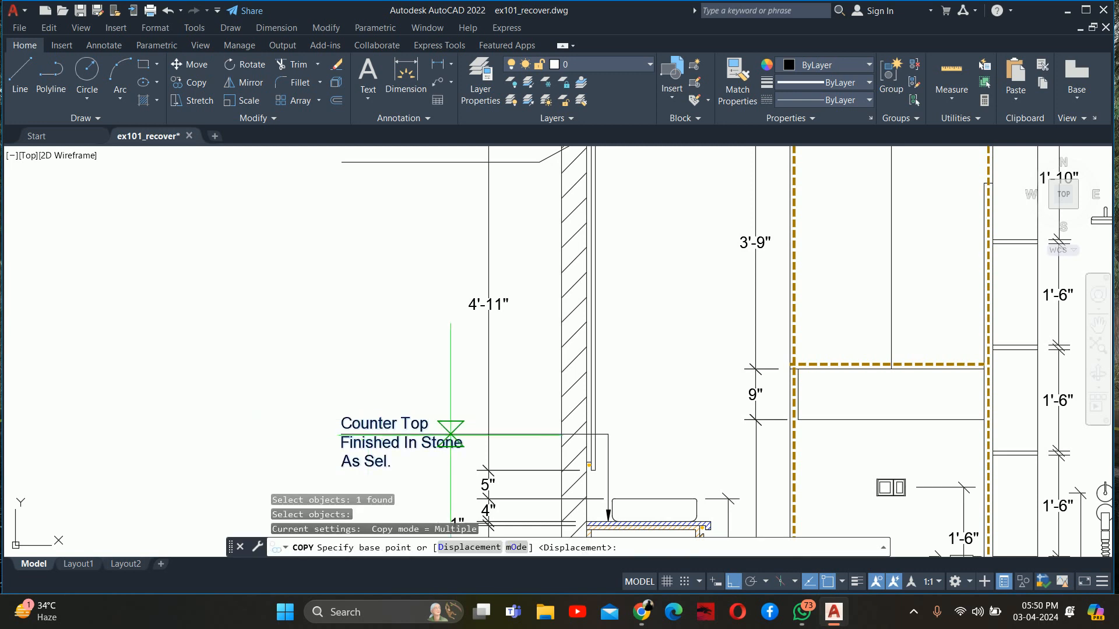
pyautogui.click(491, 418)
pyautogui.moveTo(461, 261); pyautogui.dragTo(468, 415, button='middle')
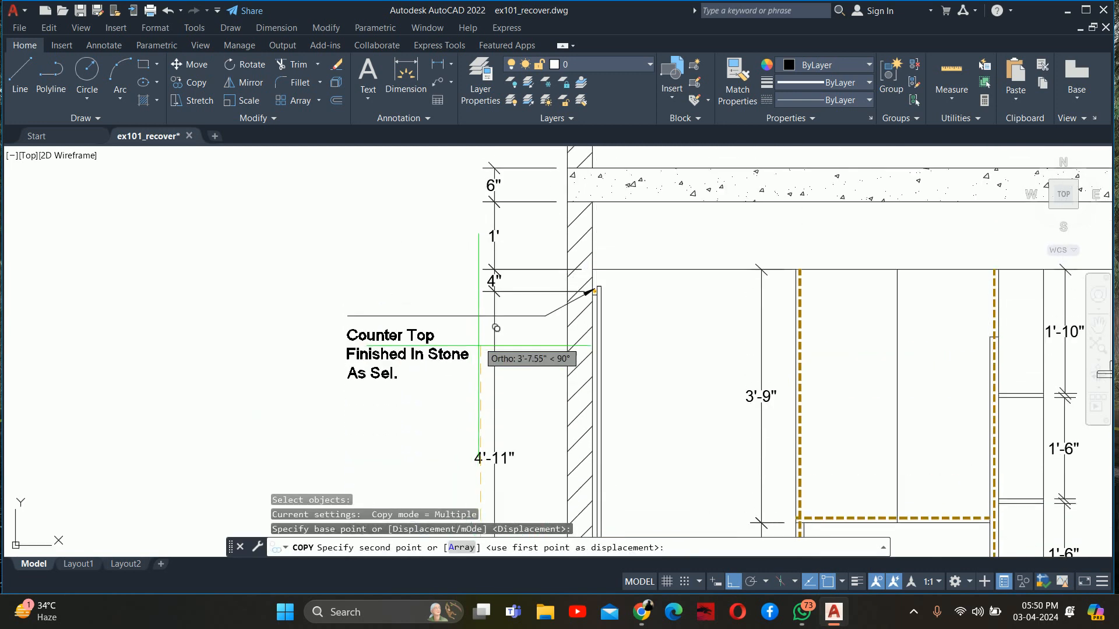
pyautogui.click(480, 316)
pyautogui.press('Return')
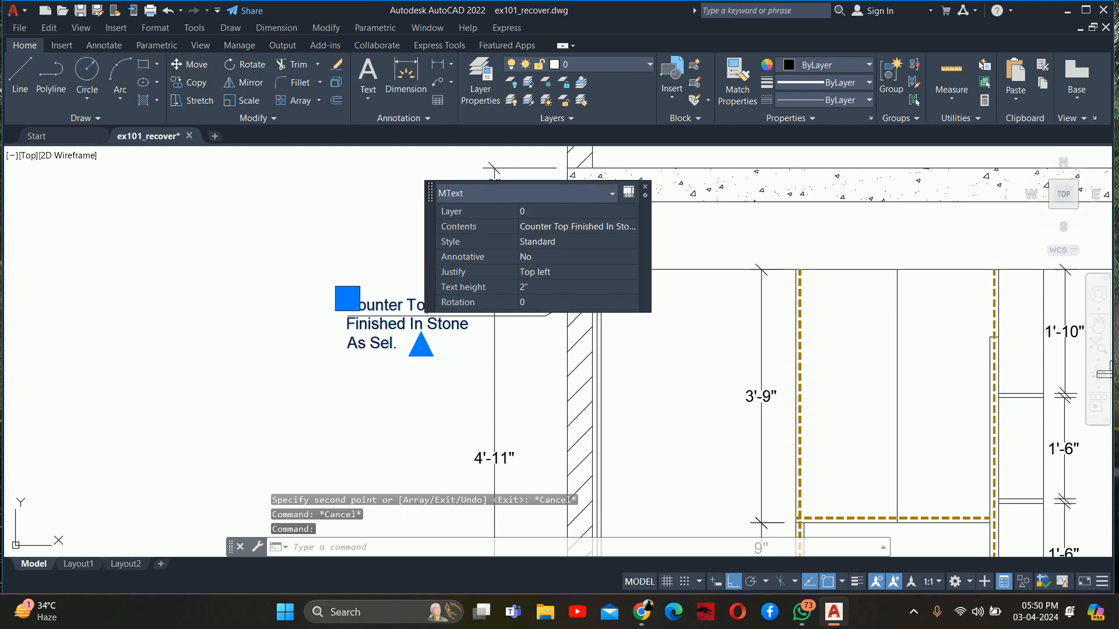
# Replace the copied note's text with "Back Light" and "LED Strip" on two lines
pyautogui.doubleClick(388, 310)
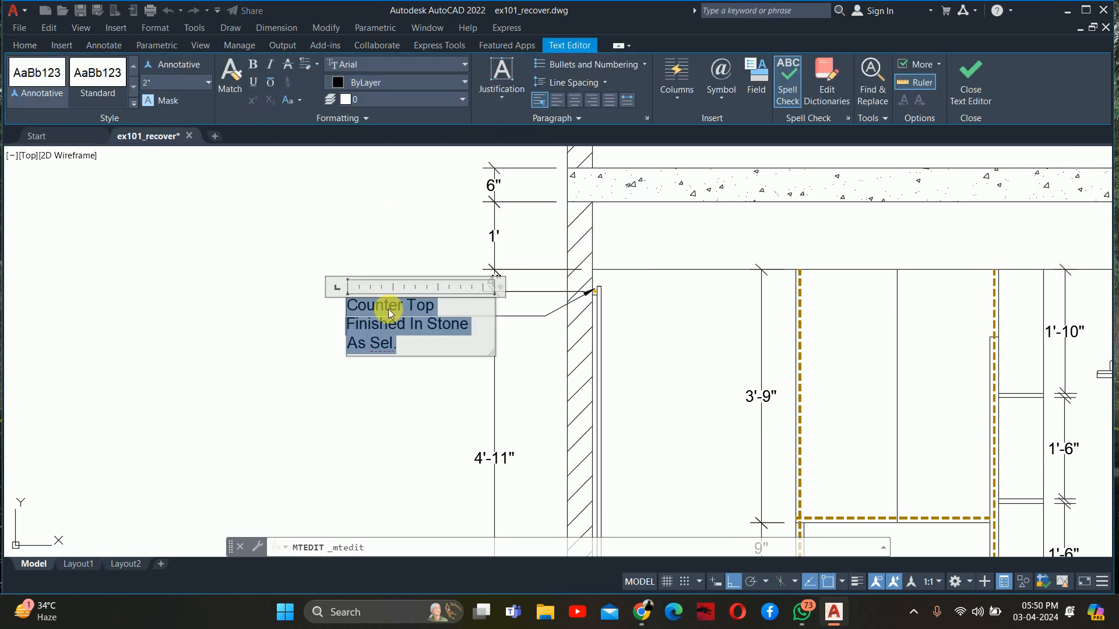
pyautogui.write('Ba')
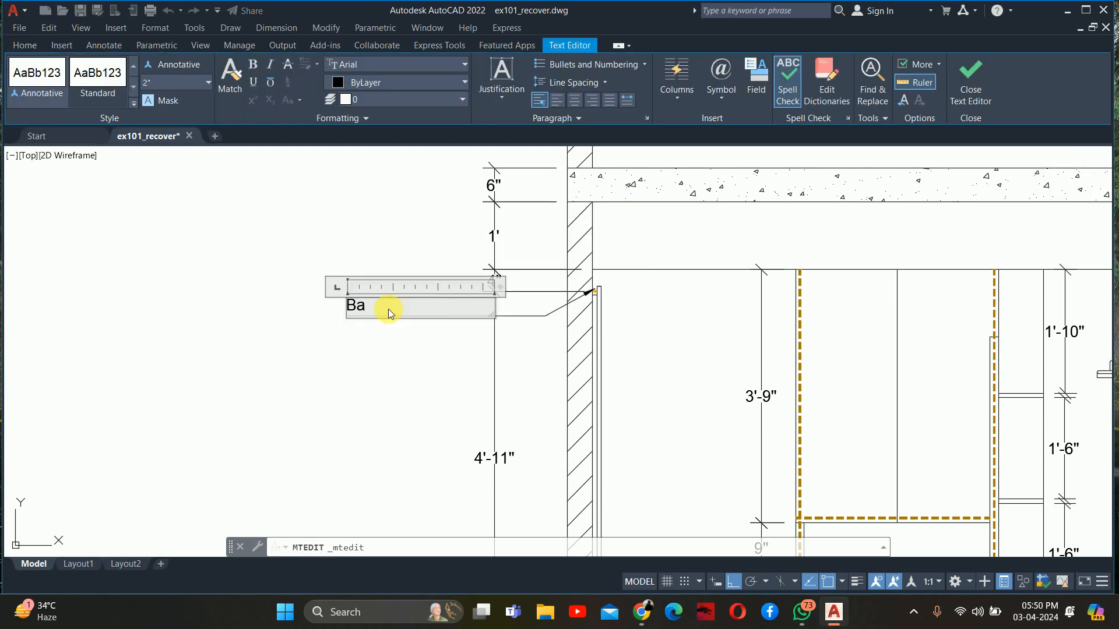
pyautogui.write('ck ')
pyautogui.write('Le')
pyautogui.write('ht')
pyautogui.press('Return')
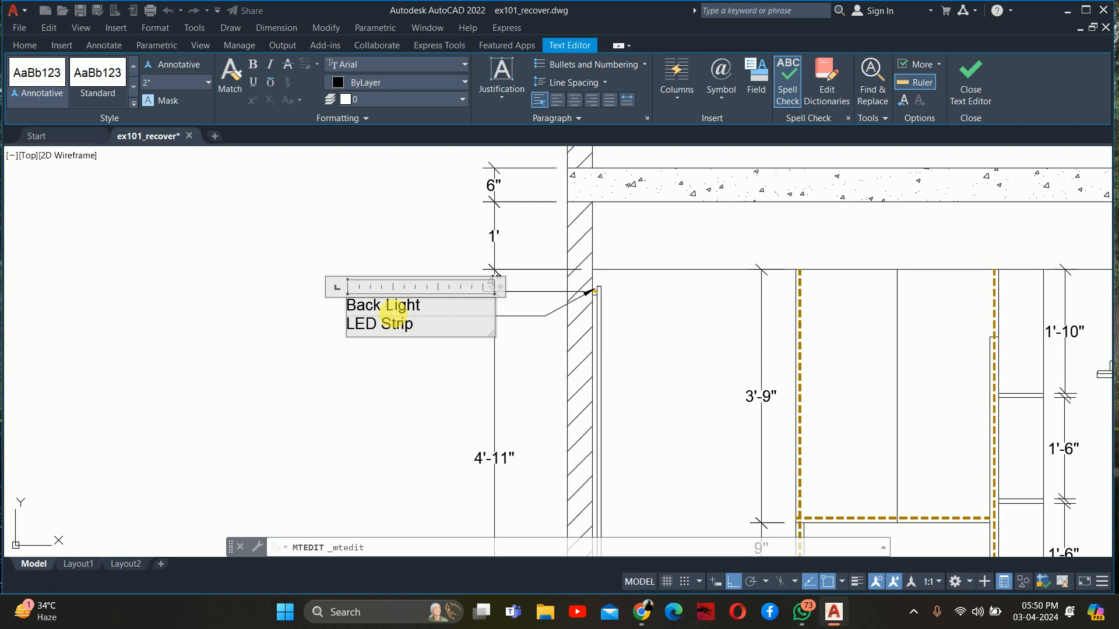
pyautogui.click(387, 355)
pyautogui.press('Escape')
pyautogui.scroll(-5, 445, 356)
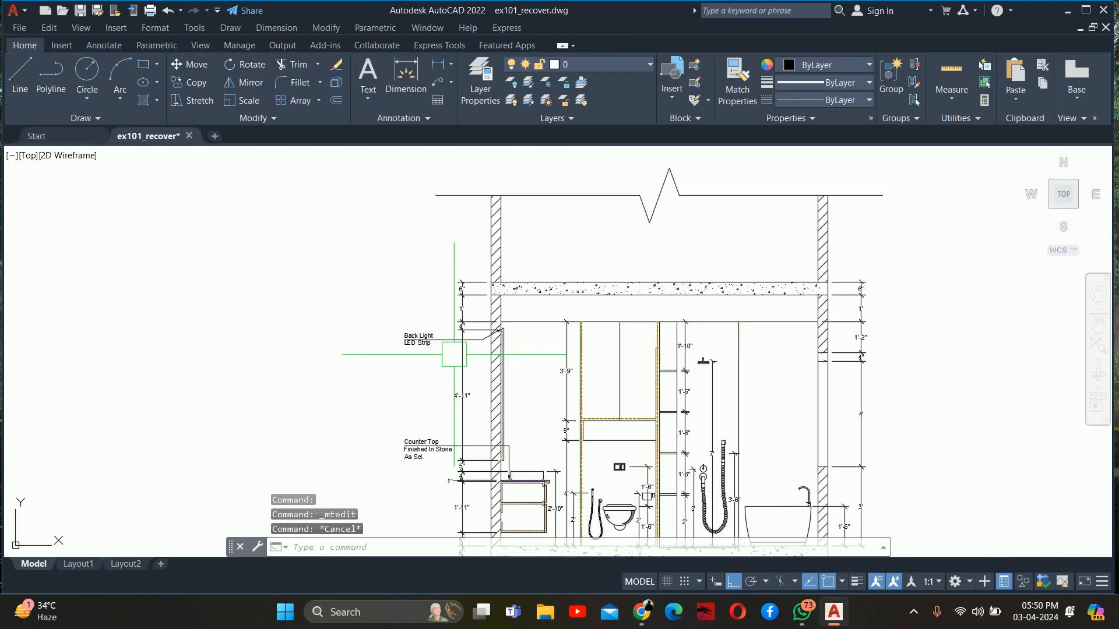
pyautogui.press('Escape')
# Review the annotated section and the rotated bathroom plan with the B–B' section line below it
pyautogui.moveTo(461, 359)
pyautogui.mouseDown(button='middle')
pyautogui.moveTo(445, 287)
pyautogui.moveTo(447, 353)
pyautogui.moveTo(404, 488)
pyautogui.mouseUp(button='middle')
pyautogui.press('Escape')
pyautogui.scroll(2, 491, 374)
pyautogui.scroll(-6, 469, 365)
pyautogui.scroll(-5, 418, 325)
pyautogui.moveTo(418, 357); pyautogui.dragTo(425, 487, button='middle')
pyautogui.moveTo(426, 428); pyautogui.dragTo(418, 179, button='middle')
pyautogui.scroll(5, 417, 340)
pyautogui.scroll(4, 272, 337)
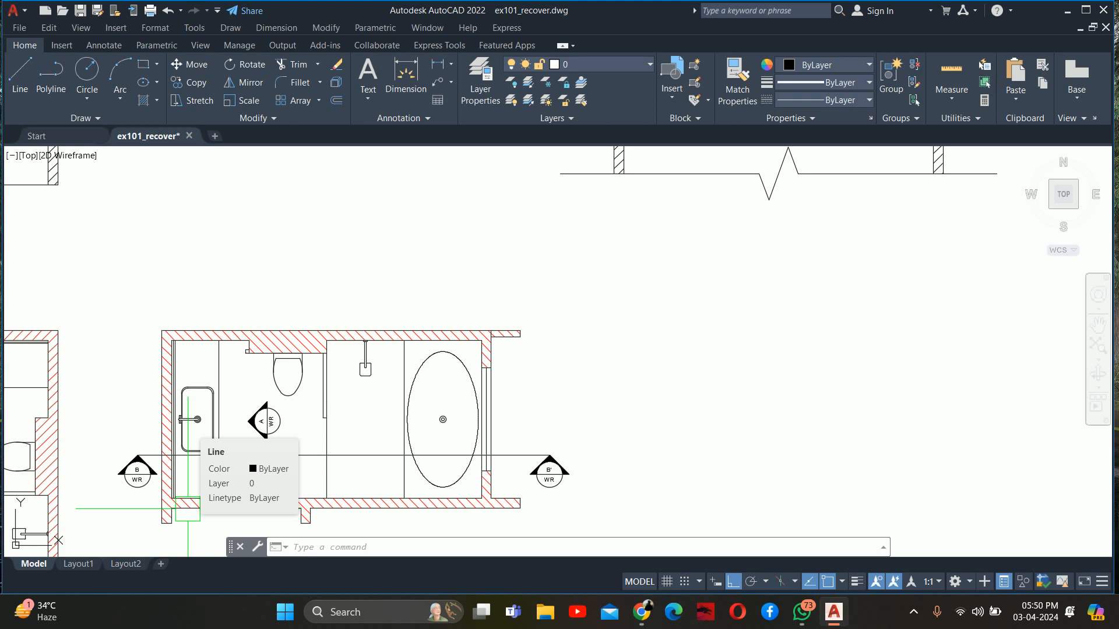
pyautogui.scroll(2, 190, 507)
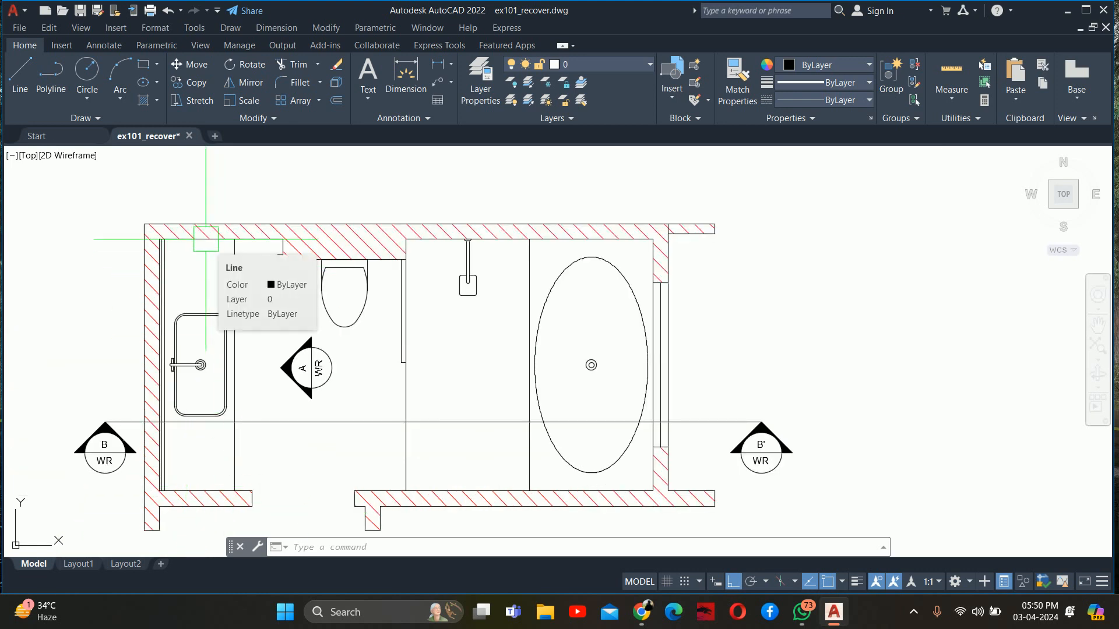
pyautogui.scroll(-8, 222, 244)
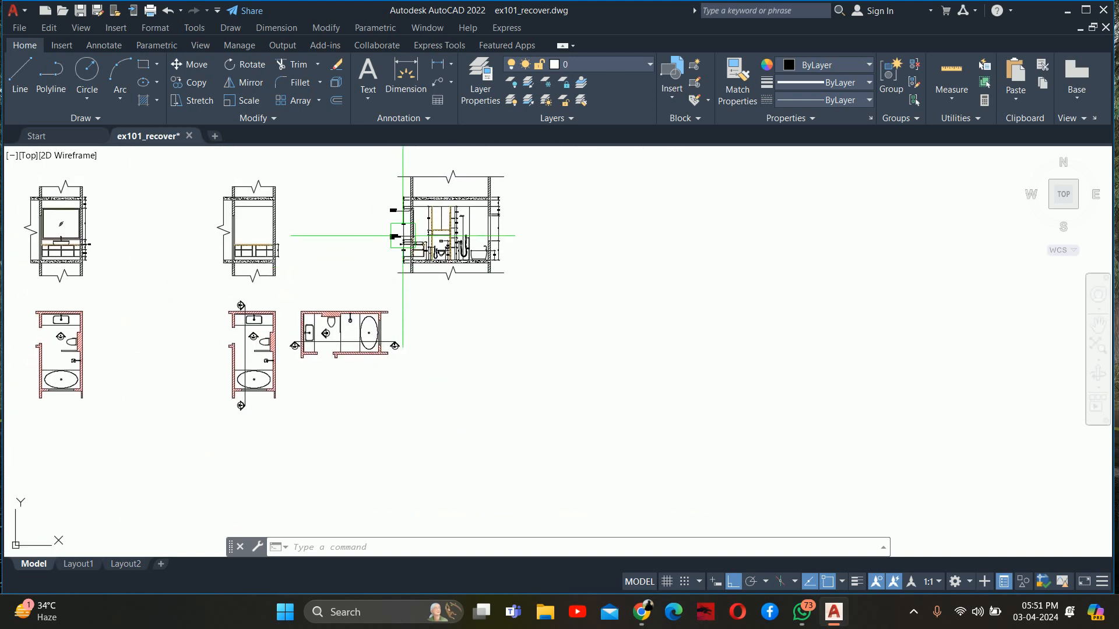
pyautogui.scroll(8, 402, 236)
pyautogui.press('Escape')
pyautogui.press('Escape')
pyautogui.press('Escape')
pyautogui.moveTo(400, 325); pyautogui.dragTo(1049, 278, button='middle')
pyautogui.write('rec')
pyautogui.press('Return')
pyautogui.click(530, 328)
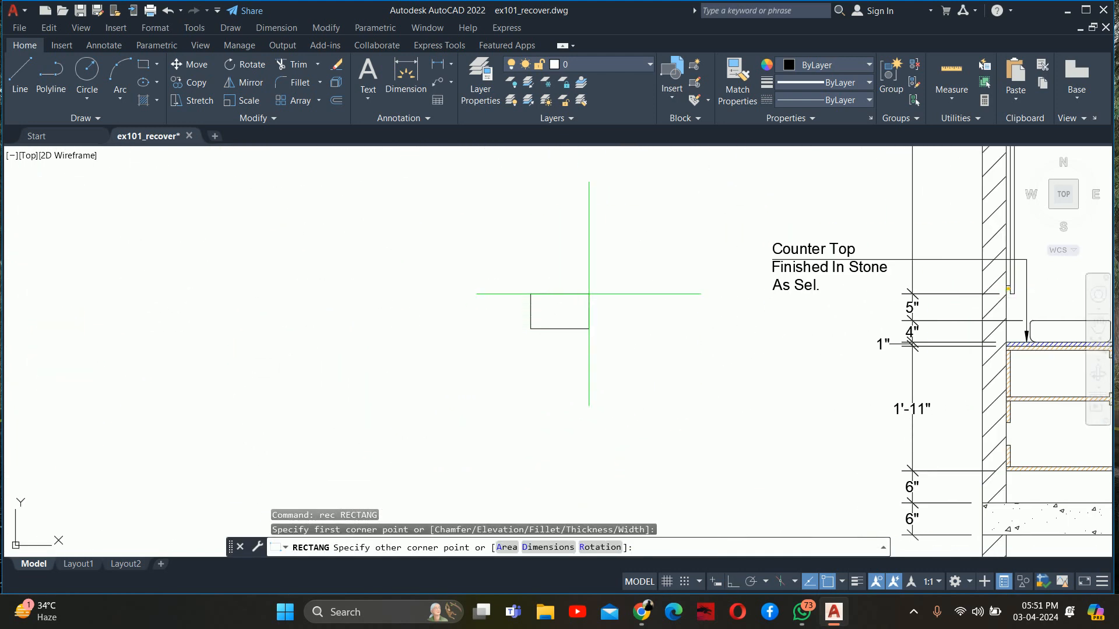
pyautogui.write('d')
pyautogui.press('Return')
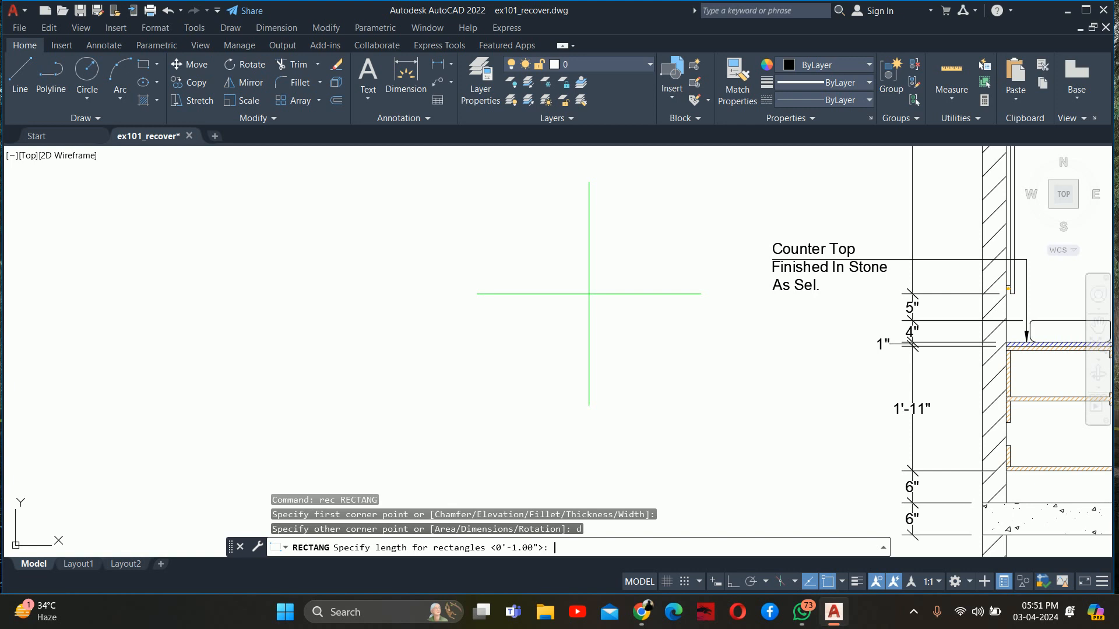
pyautogui.scroll(-6, 588, 294)
pyautogui.press('Escape')
pyautogui.press('Escape')
# Examine the rotated bathroom plan's walls, door opening and vanity area along the B–B' section line
pyautogui.moveTo(652, 377); pyautogui.dragTo(586, 239, button='middle')
pyautogui.scroll(4, 449, 375)
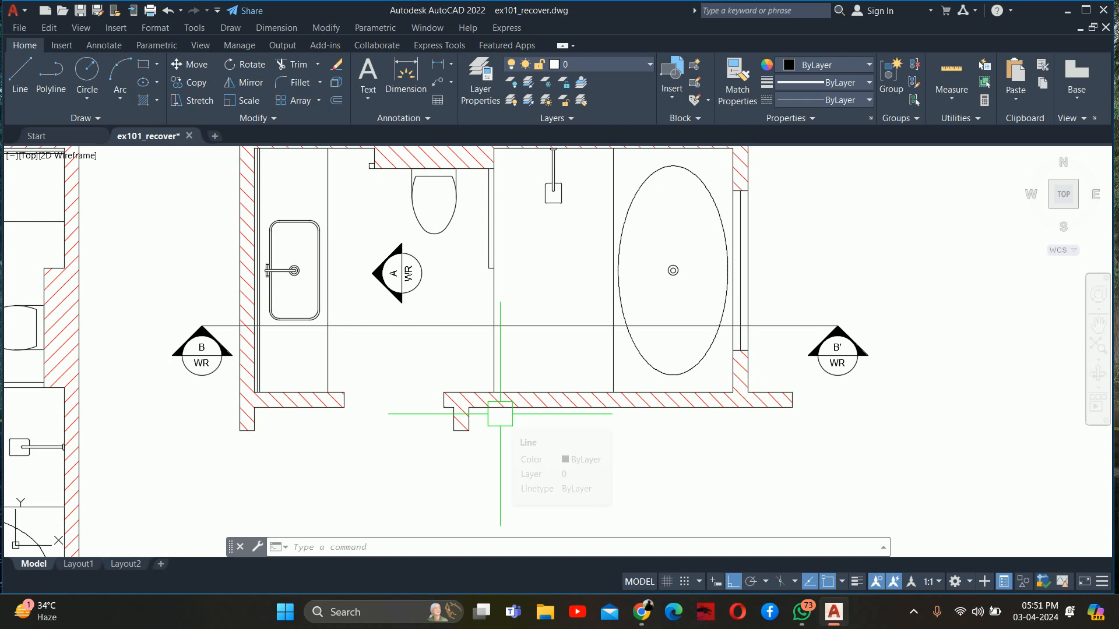
pyautogui.press('Escape')
pyautogui.press('Escape')
pyautogui.press('Escape')
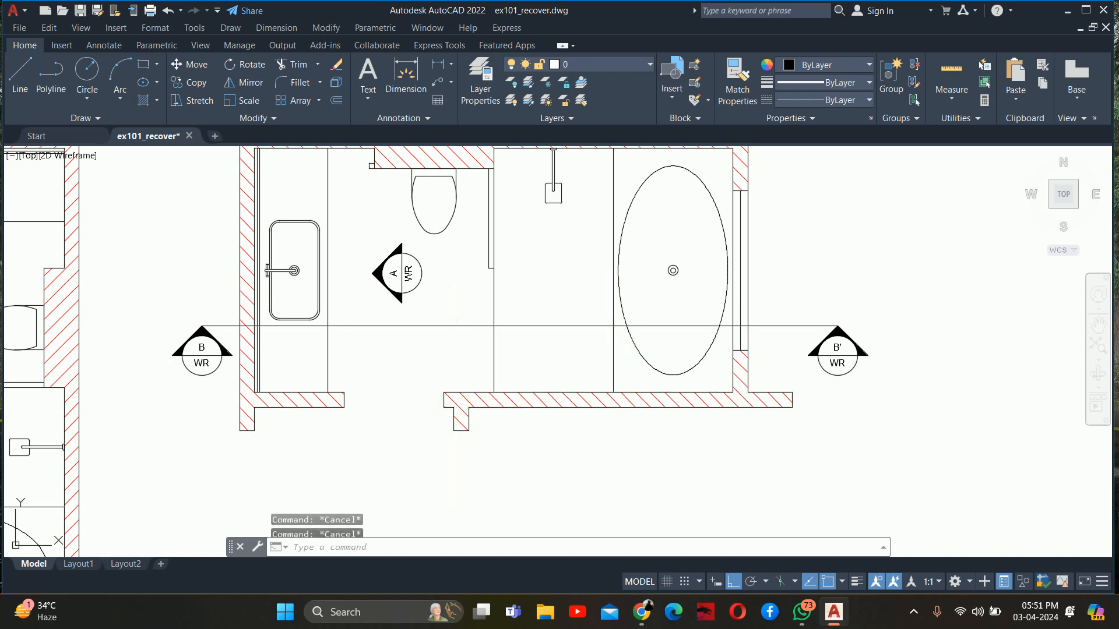
pyautogui.scroll(-2, 562, 364)
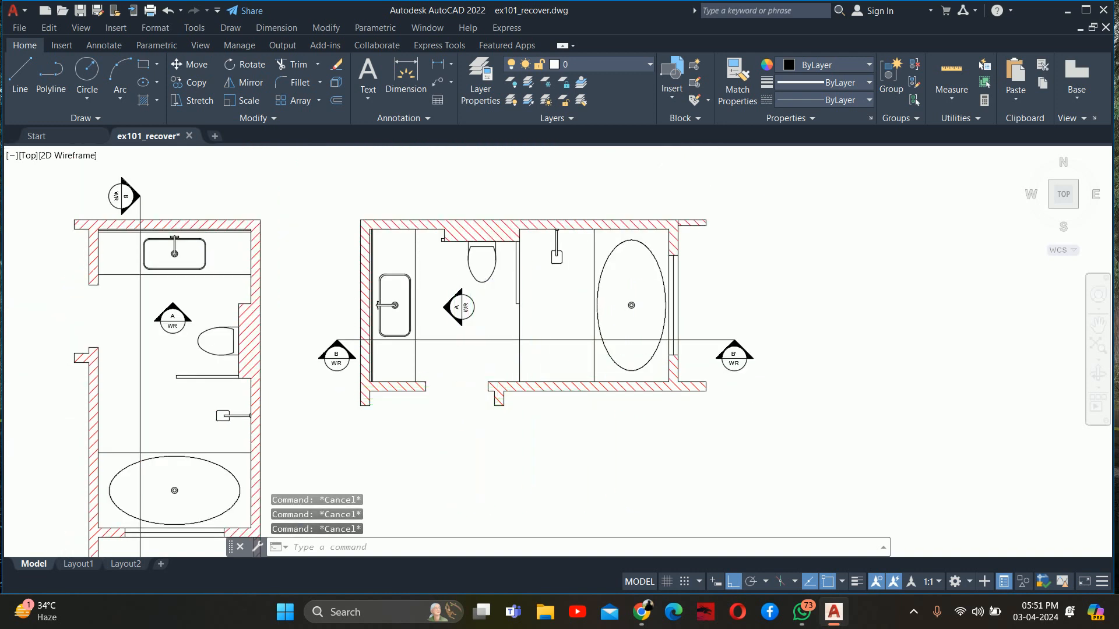
pyautogui.scroll(4, 491, 400)
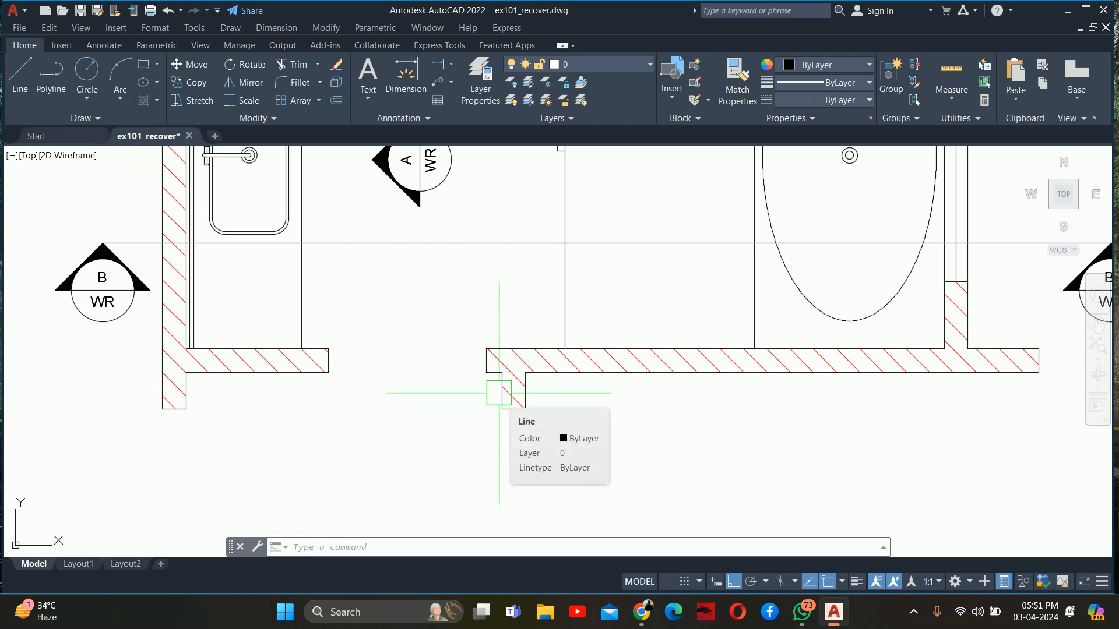
pyautogui.scroll(-4, 489, 396)
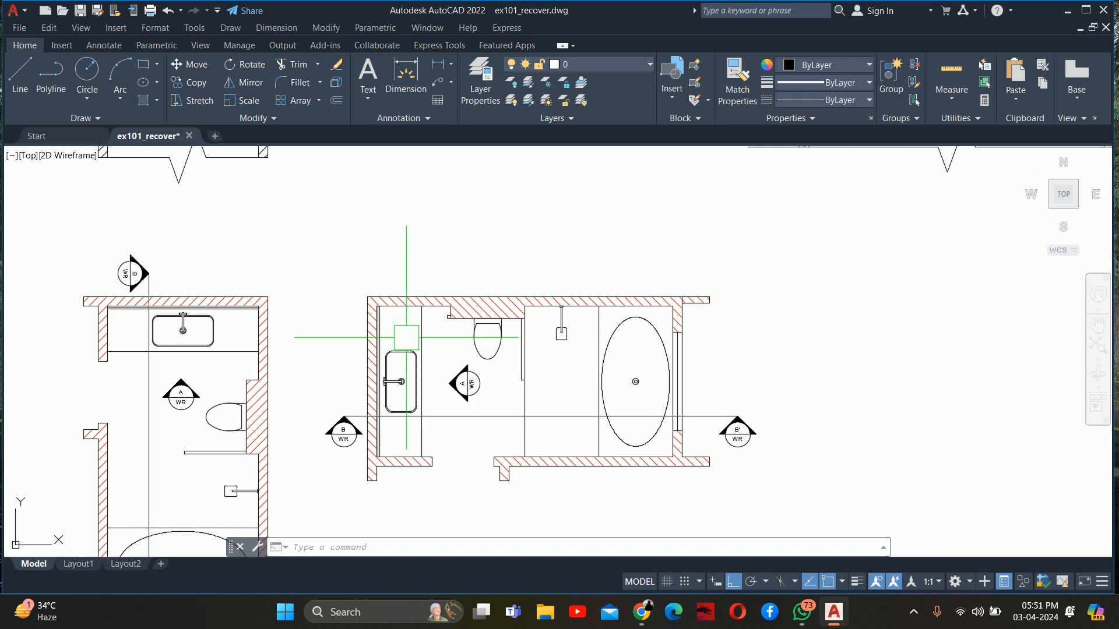
pyautogui.scroll(2, 400, 330)
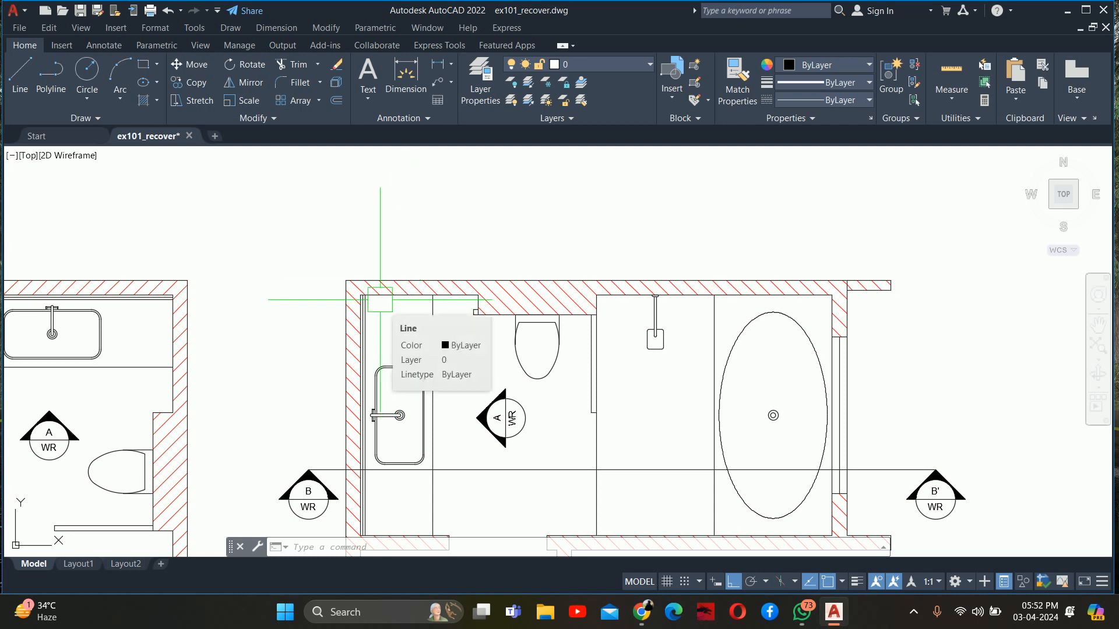
pyautogui.scroll(-6, 465, 268)
pyautogui.moveTo(464, 268); pyautogui.dragTo(492, 382, button='middle')
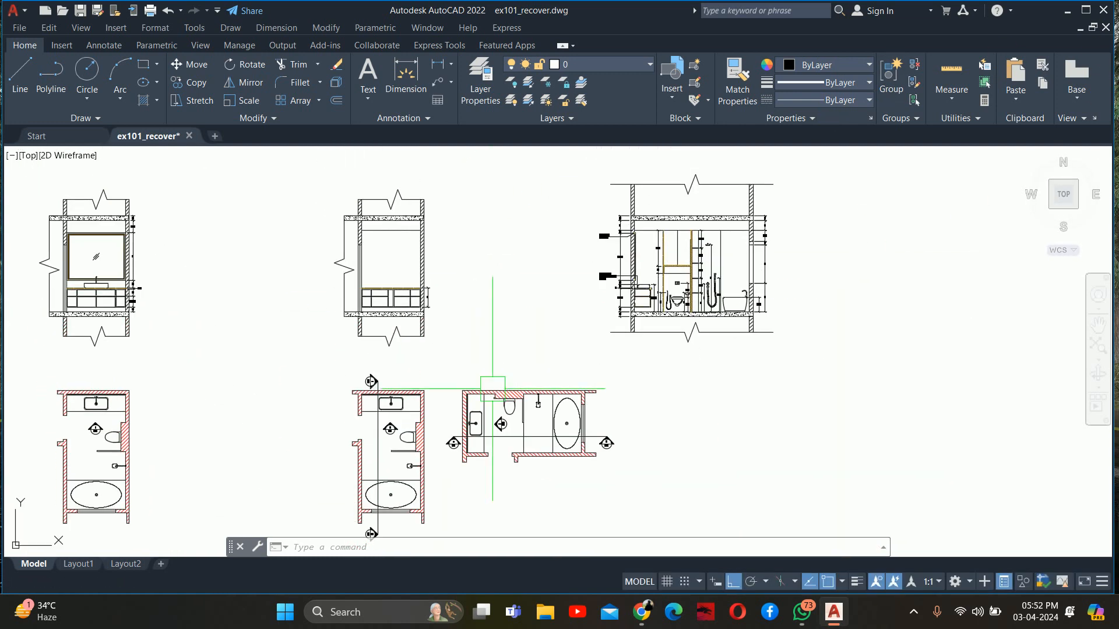
pyautogui.scroll(4, 546, 295)
pyautogui.press('Escape')
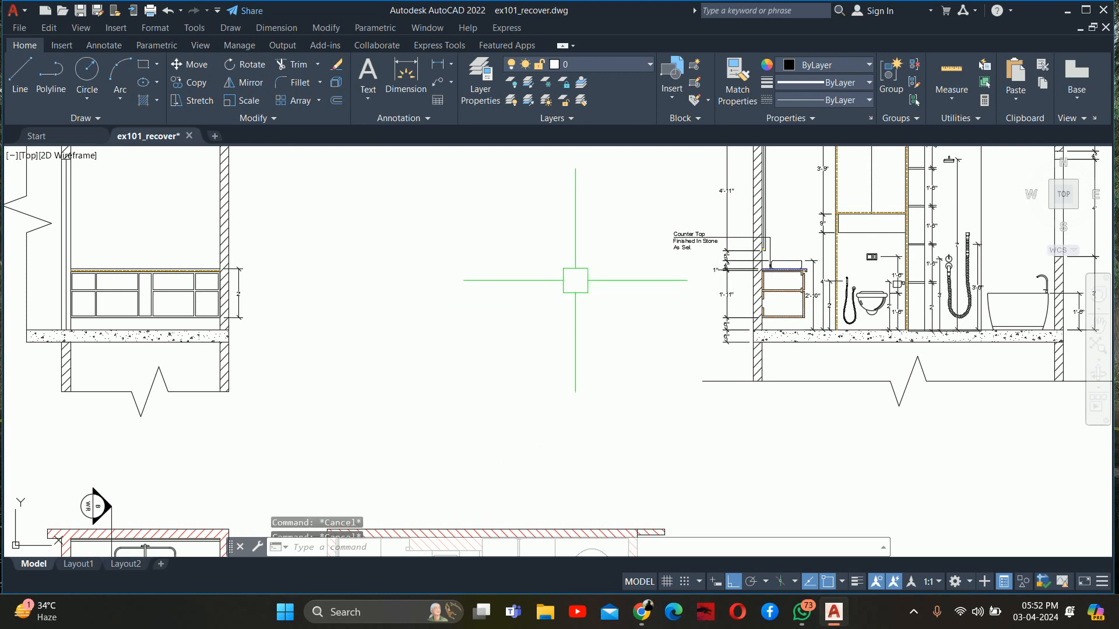
pyautogui.press('Escape')
pyautogui.press('Escape')
pyautogui.write('rec')
pyautogui.moveTo(594, 271); pyautogui.dragTo(593, 272, button='middle')
pyautogui.press('Return')
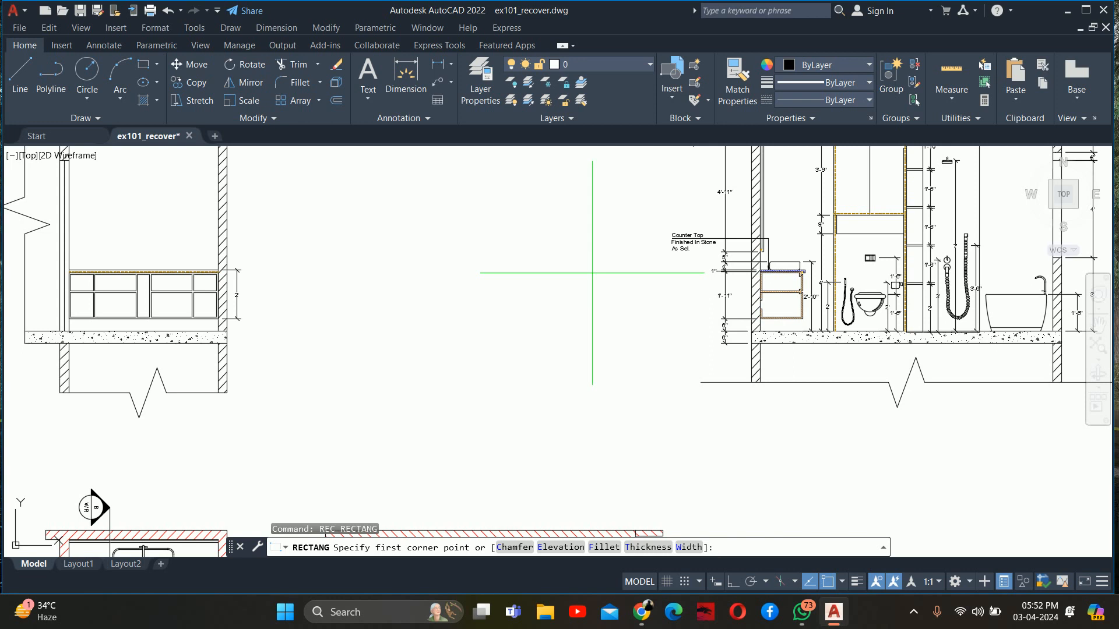
pyautogui.scroll(2, 550, 332)
pyautogui.moveTo(574, 249); pyautogui.dragTo(428, 371, button='middle')
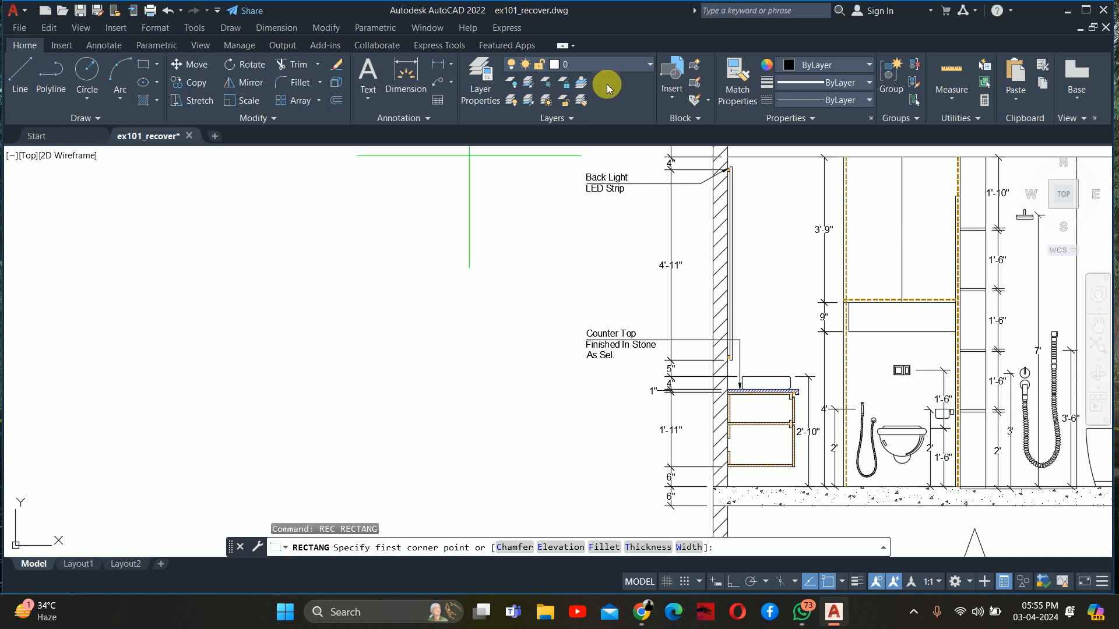
pyautogui.press('Escape')
pyautogui.press('Escape')
pyautogui.press('Escape')
# Draw a 6" by 1.5" rectangle in the empty space beside the annotated section
pyautogui.write('rec')
pyautogui.press('Return')
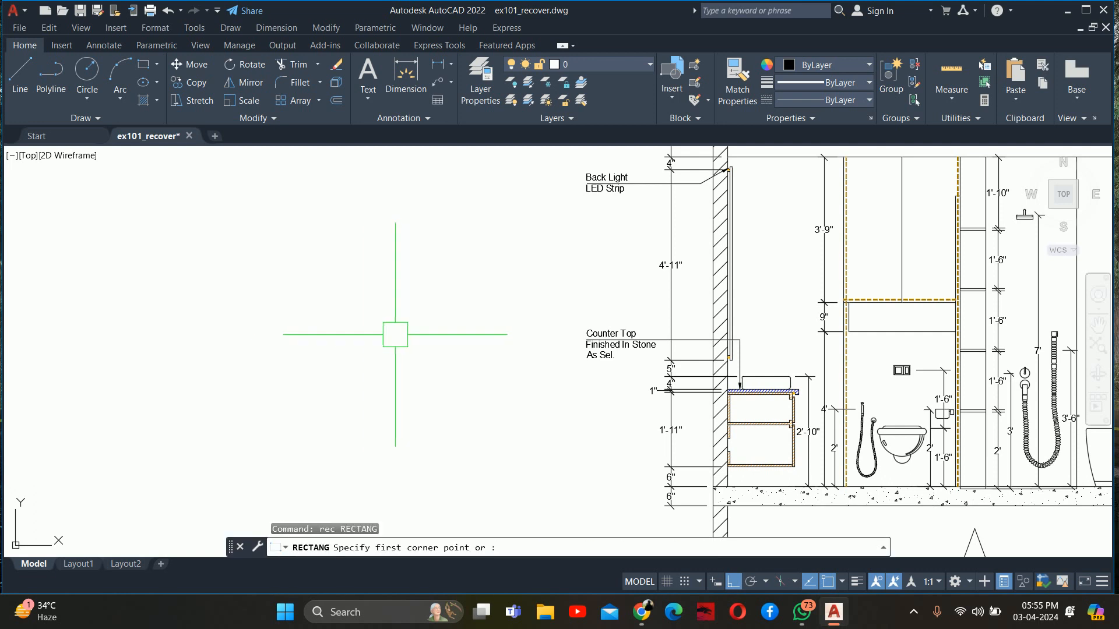
pyautogui.click(307, 352)
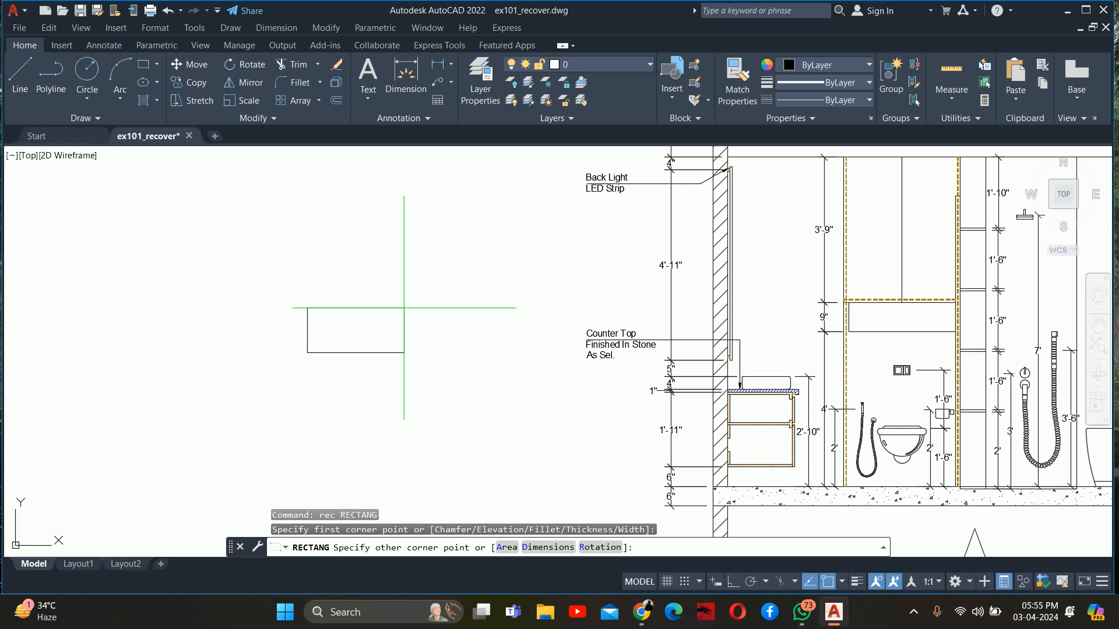
pyautogui.write('d')
pyautogui.press('Return')
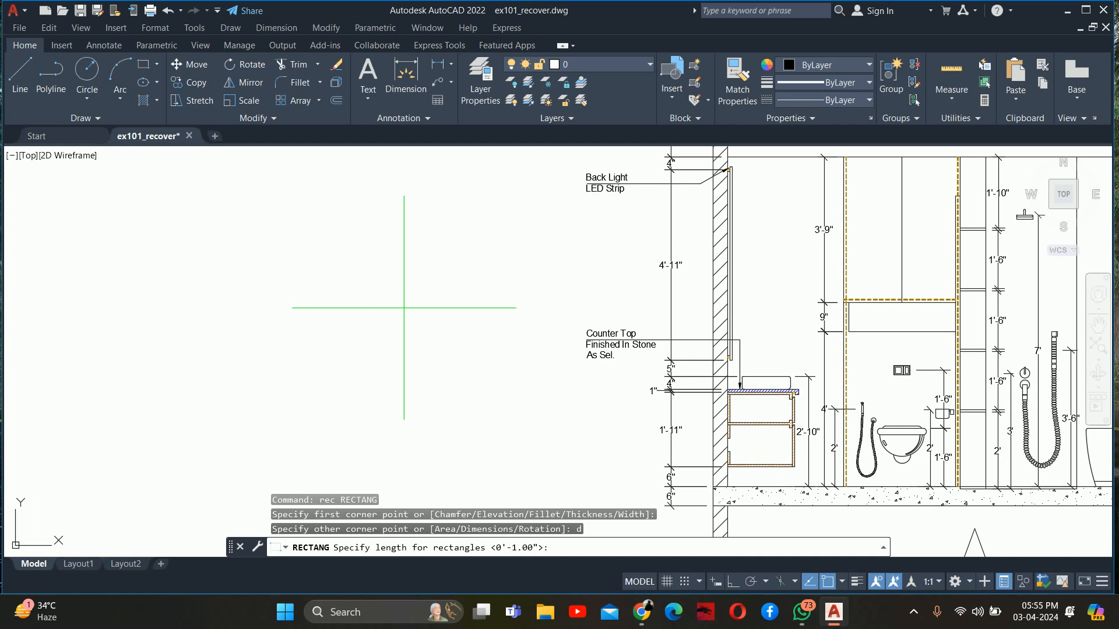
pyautogui.write('6')
pyautogui.press('Return')
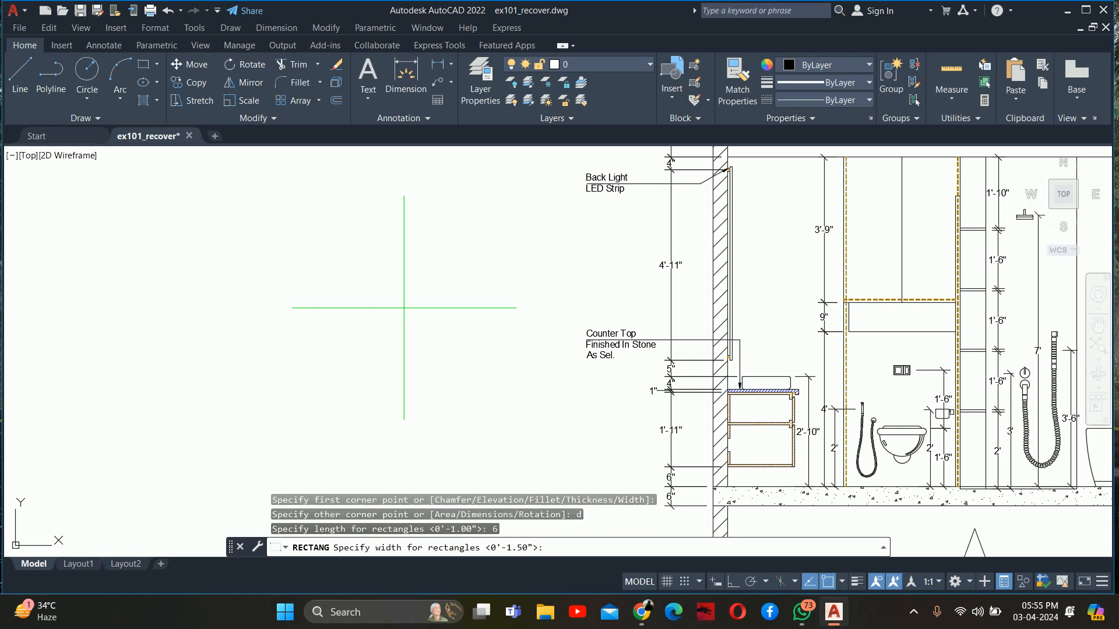
pyautogui.write('1.5')
pyautogui.press('Return')
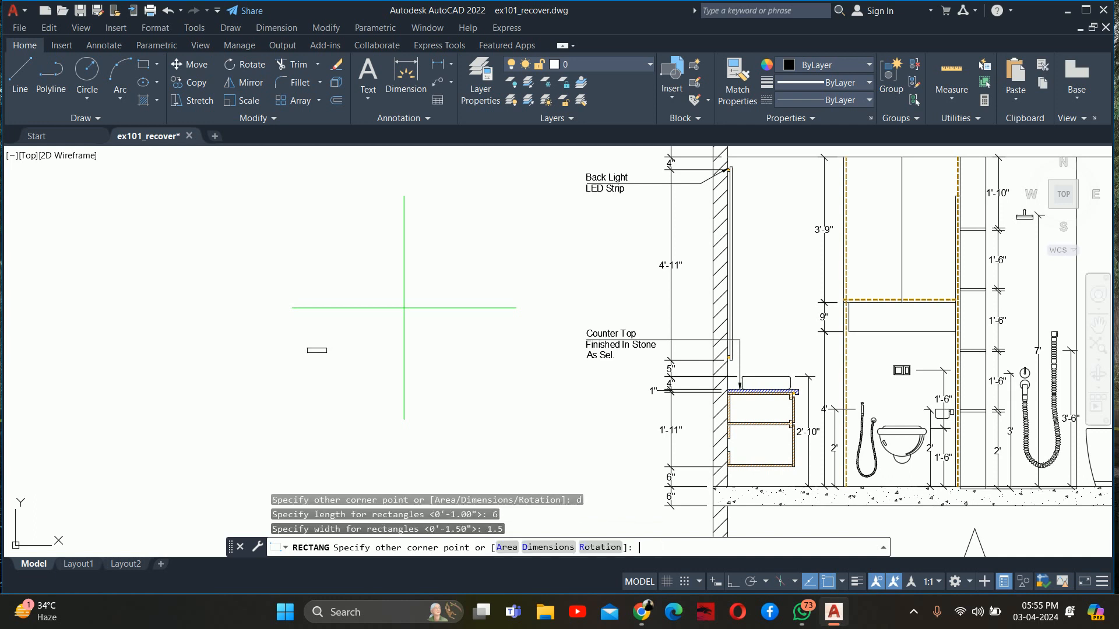
pyautogui.click(337, 373)
pyautogui.press('Escape')
pyautogui.press('Escape')
pyautogui.press('Escape')
# Offset the rectangle outward by 0.5" to form a surrounding frame
pyautogui.scroll(10, 347, 286)
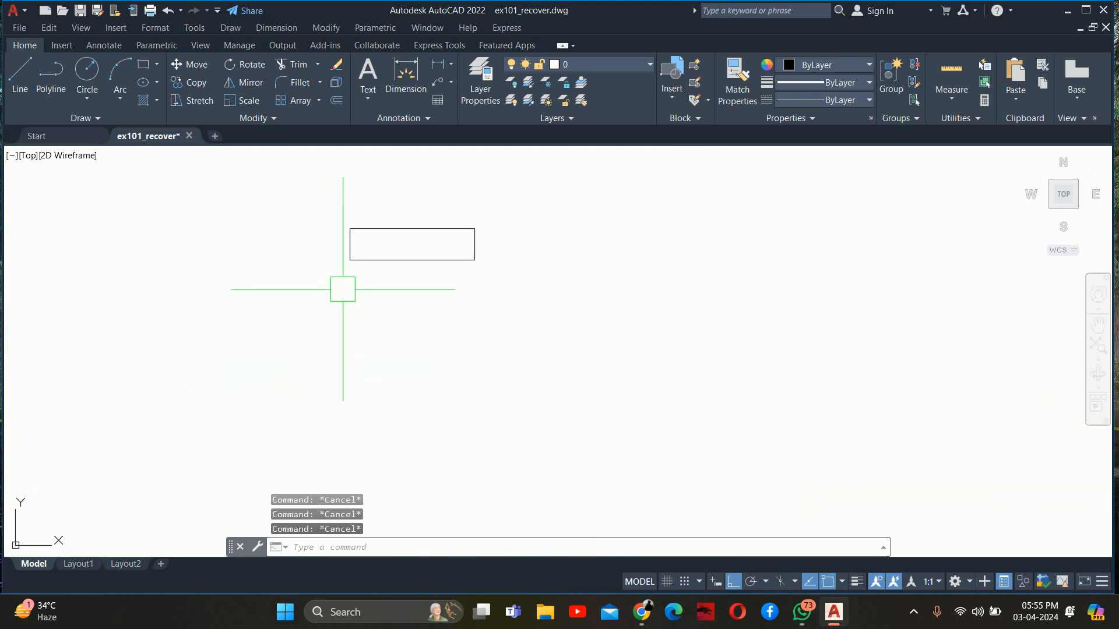
pyautogui.moveTo(352, 283); pyautogui.dragTo(319, 399, button='middle')
pyautogui.write('o')
pyautogui.press('Return')
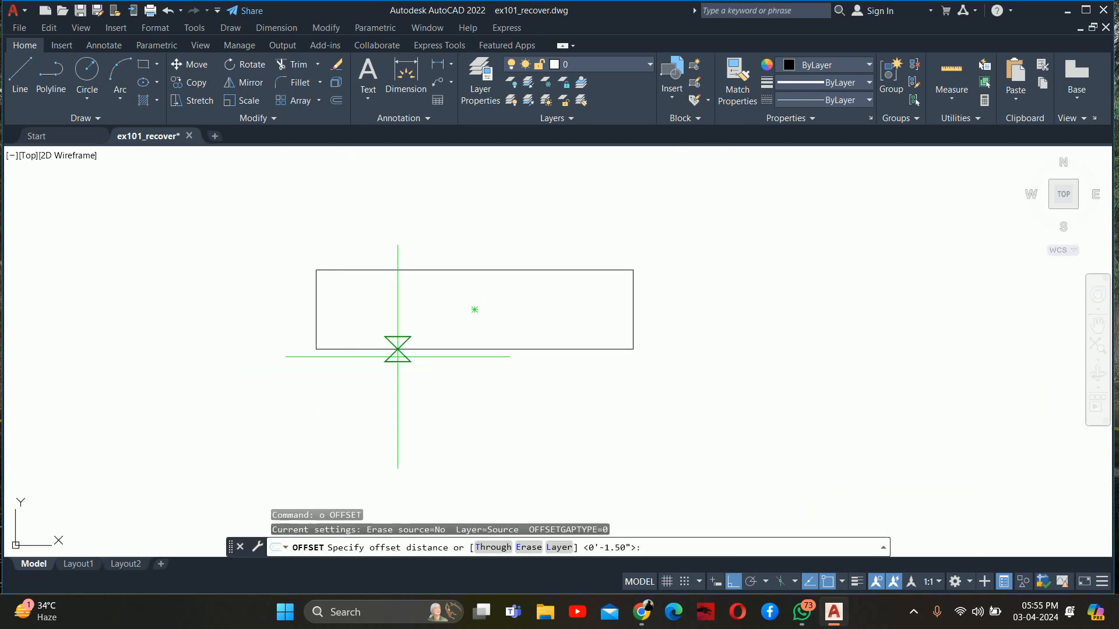
pyautogui.write('.5')
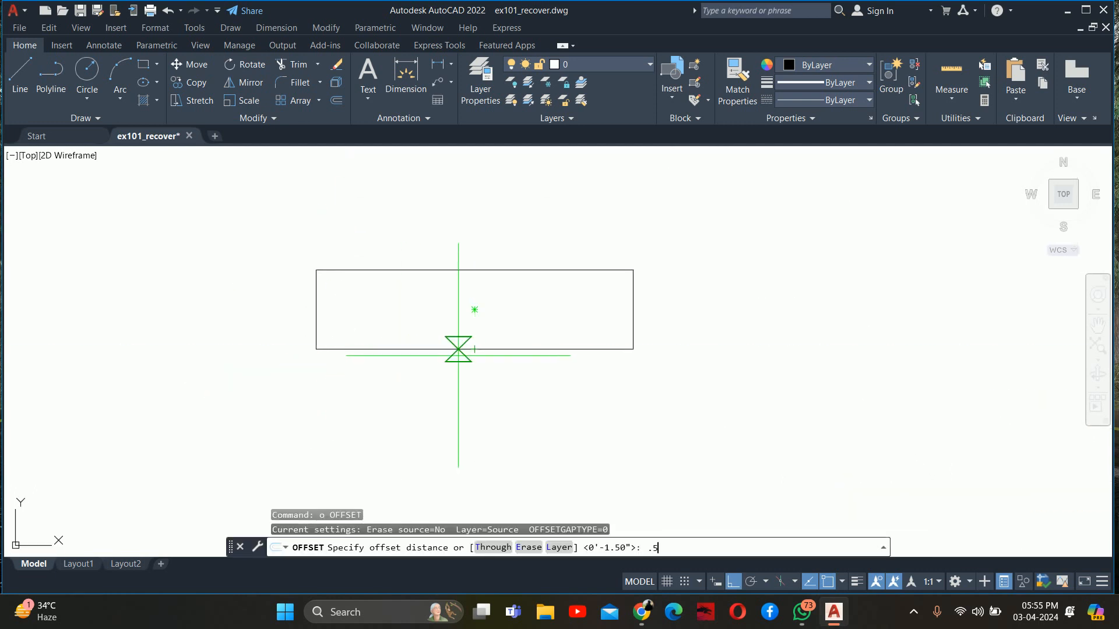
pyautogui.press('Return')
pyautogui.click(453, 269)
pyautogui.click(442, 237)
pyautogui.press('Escape')
pyautogui.press('Escape')
pyautogui.press('Escape')
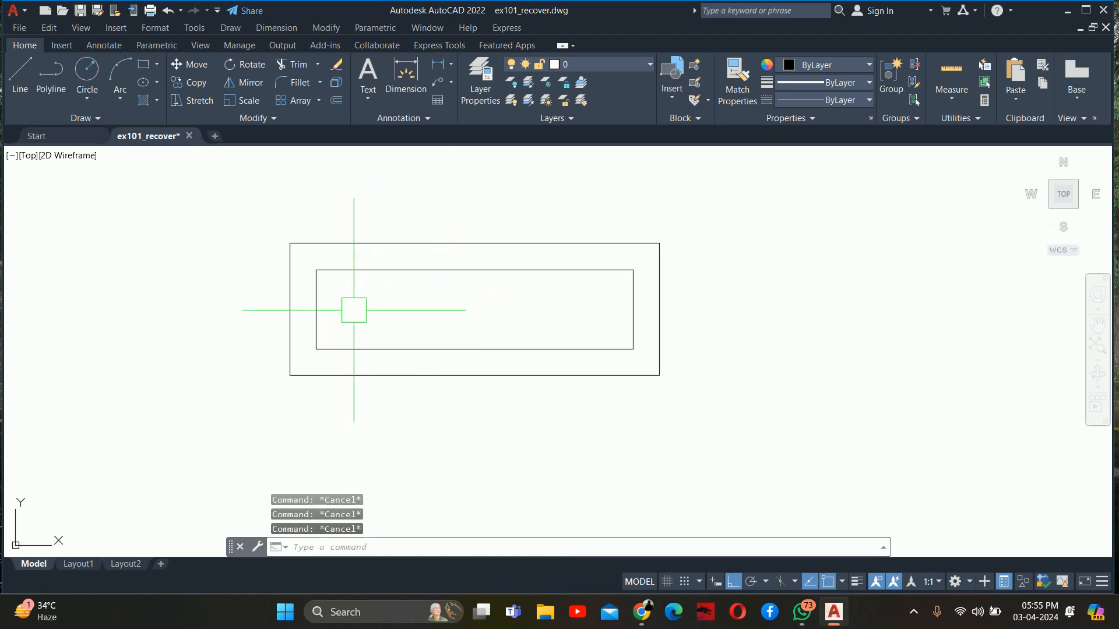
# Explode the inner rectangle into separate lines
pyautogui.write('x')
pyautogui.press('Return')
pyautogui.click(321, 314)
pyautogui.press('Return')
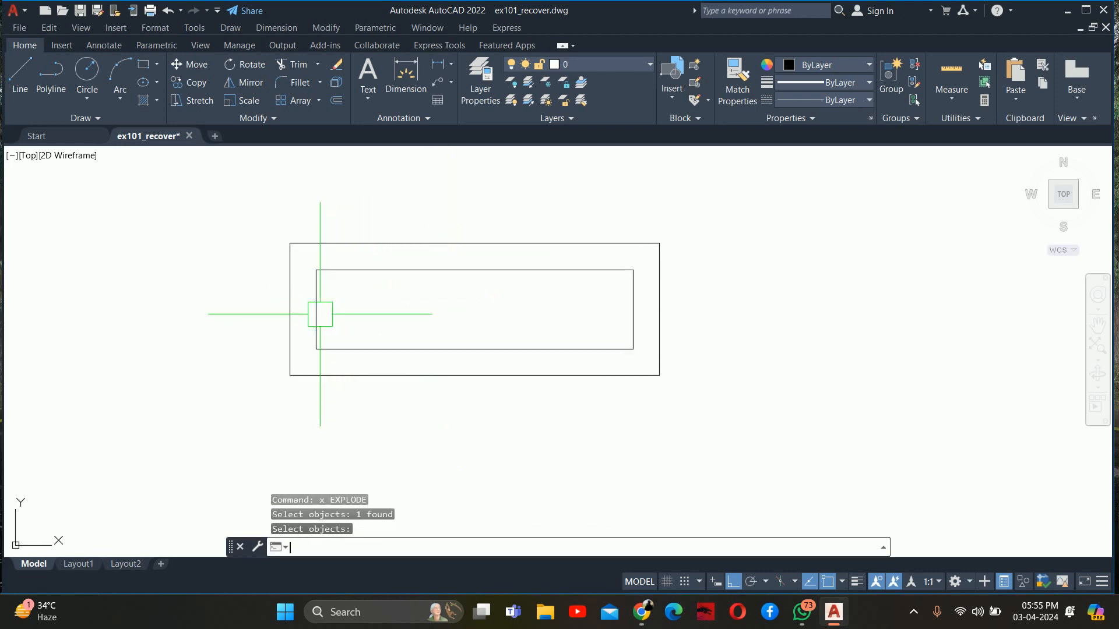
pyautogui.press('Escape')
pyautogui.press('Escape')
# Divide the inner rectangle into eight equal modules by repeatedly offsetting its left edge 0.75" to the right
pyautogui.write('o')
pyautogui.press('Return')
pyautogui.write('.75')
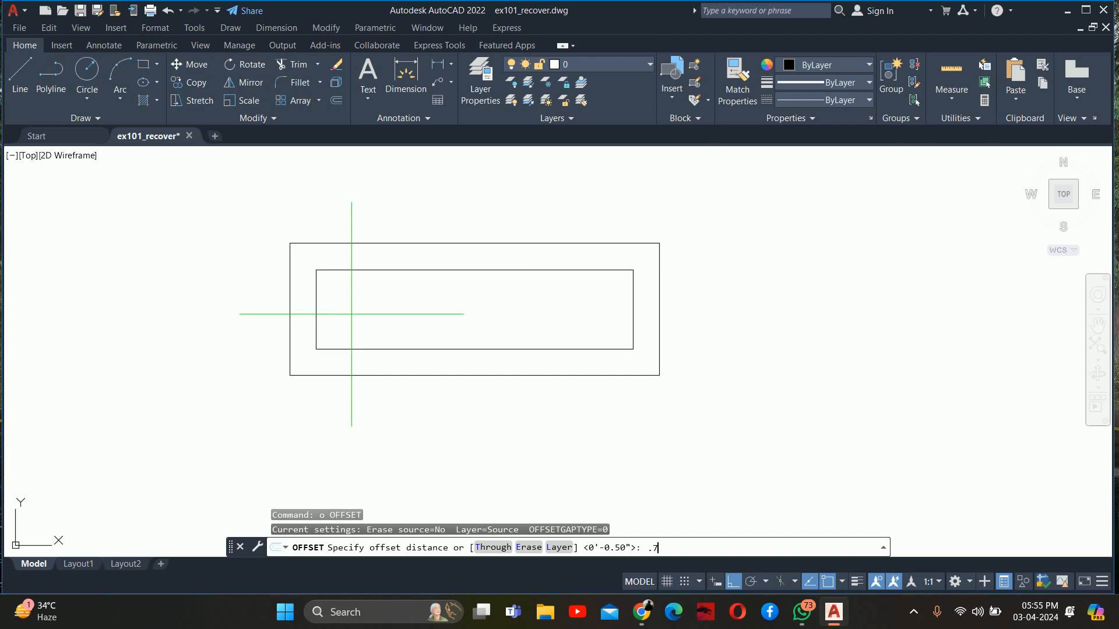
pyautogui.press('Return')
pyautogui.click(311, 306)
pyautogui.click(350, 306)
pyautogui.click(352, 305)
pyautogui.click(408, 303)
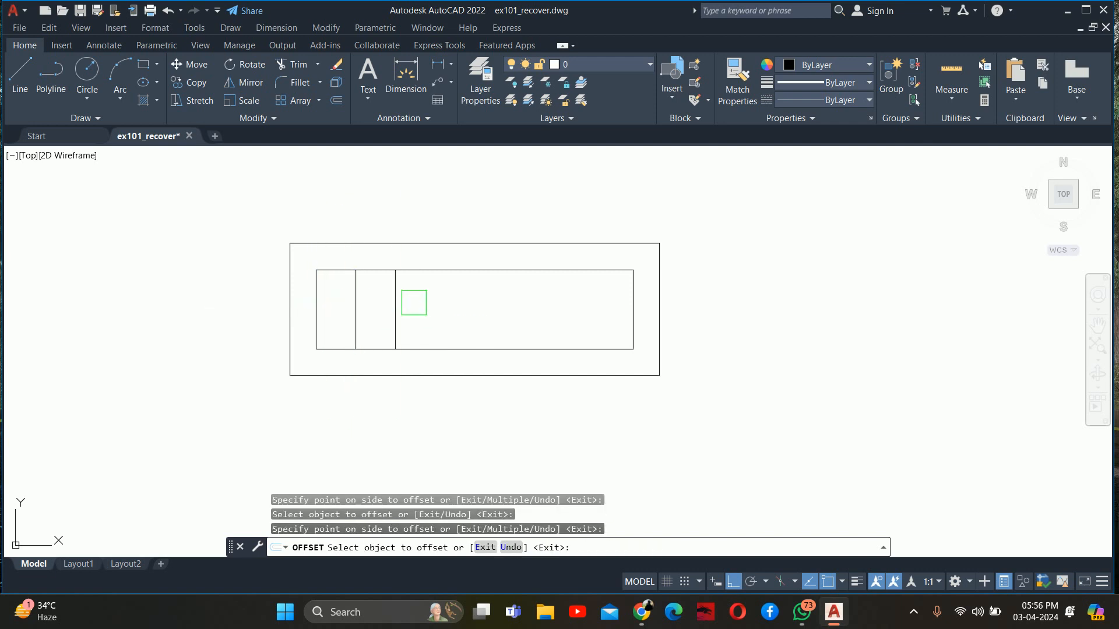
pyautogui.click(402, 304)
pyautogui.click(441, 305)
pyautogui.click(465, 305)
pyautogui.click(442, 309)
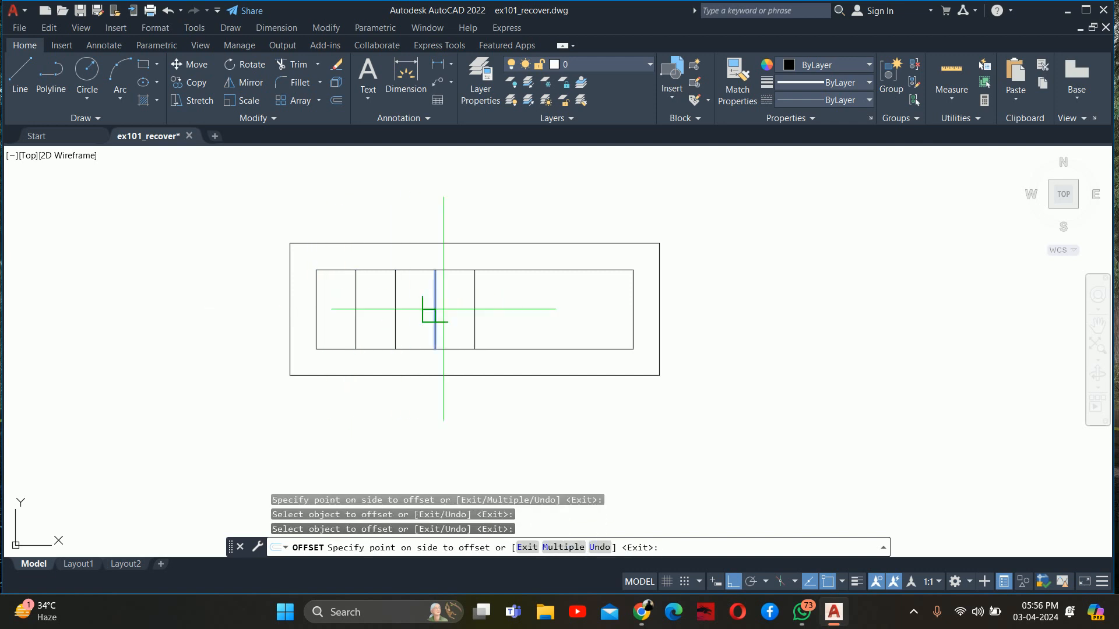
pyautogui.click(473, 312)
pyautogui.click(474, 308)
pyautogui.click(498, 307)
pyautogui.click(514, 305)
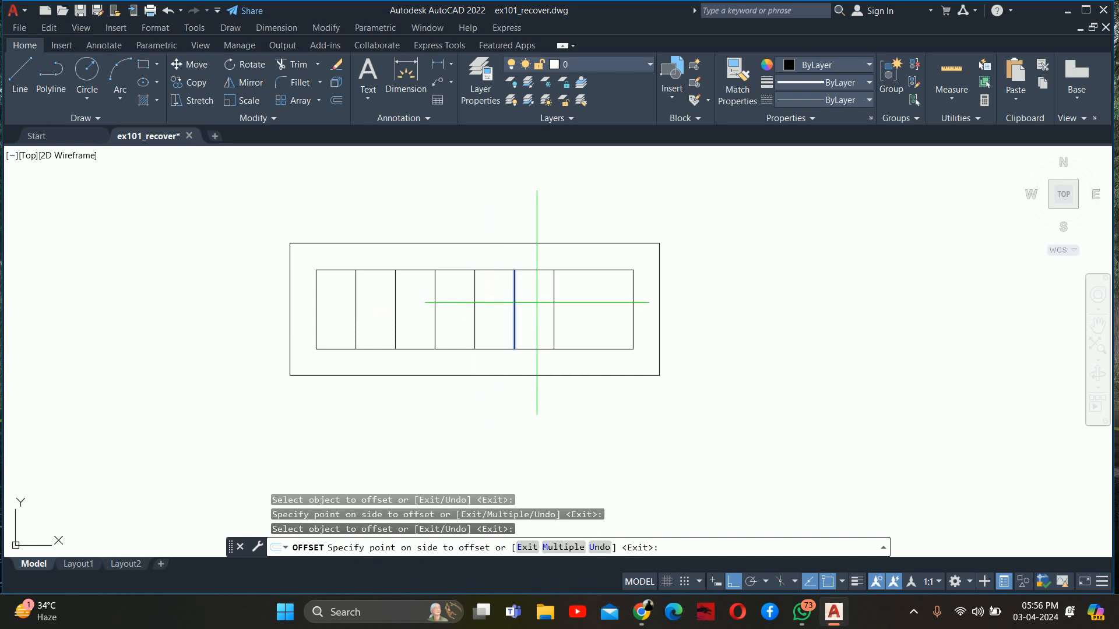
pyautogui.click(539, 301)
pyautogui.click(550, 299)
pyautogui.click(579, 299)
pyautogui.press('Escape')
pyautogui.press('Escape')
pyautogui.press('Escape')
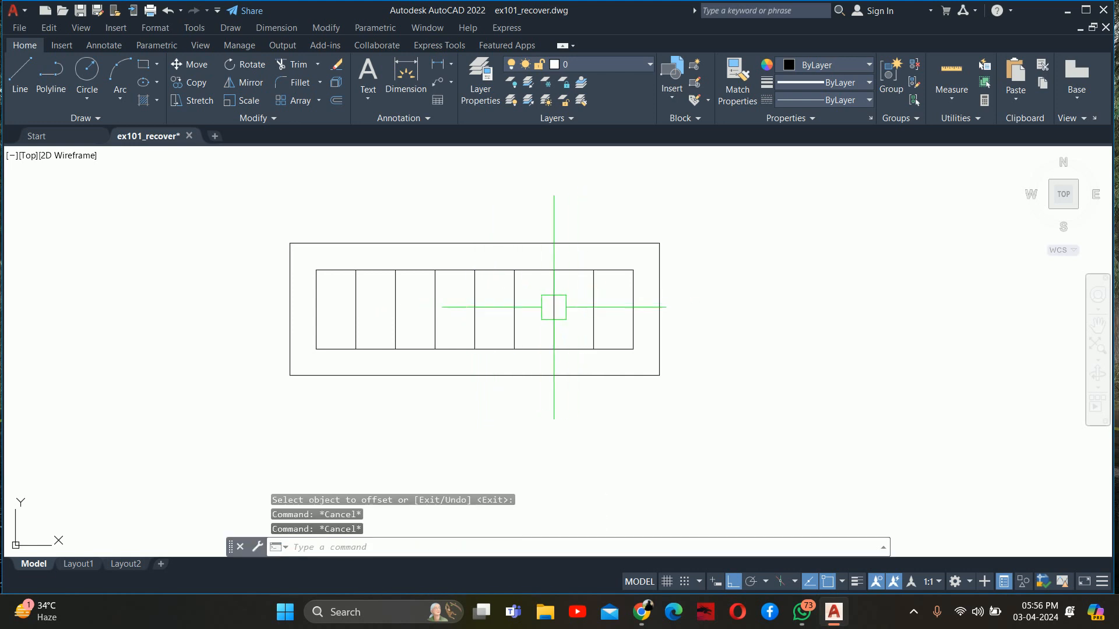
# Try deleting the first vertical divider of the inner rectangle and undo the deletion
pyautogui.click(362, 316)
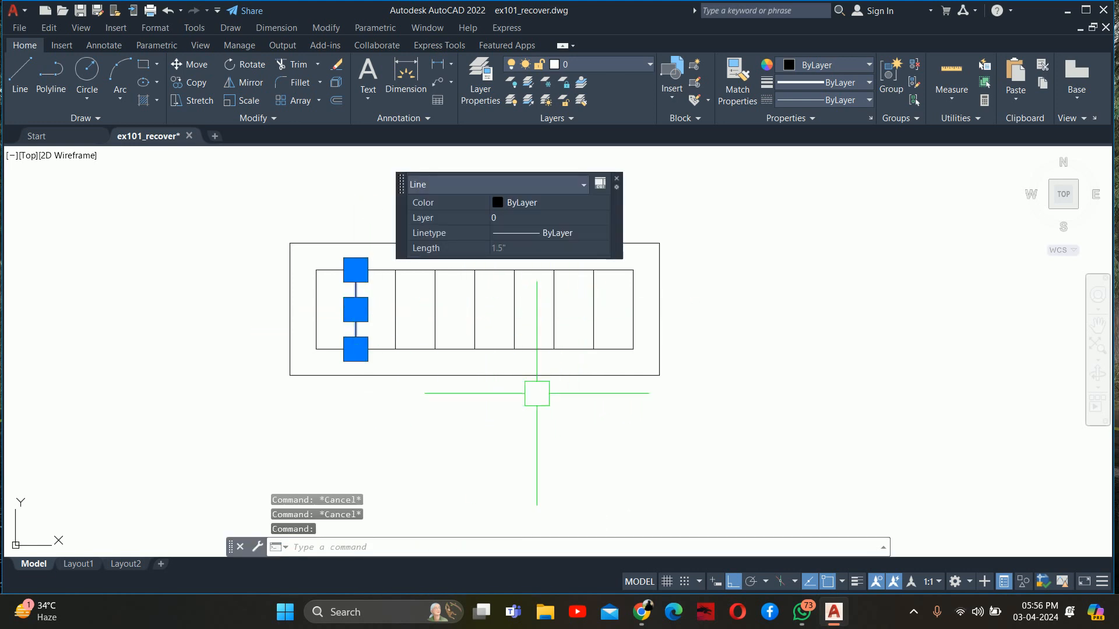
pyautogui.press('Delete')
pyautogui.hotkey('ctrl', 'z')
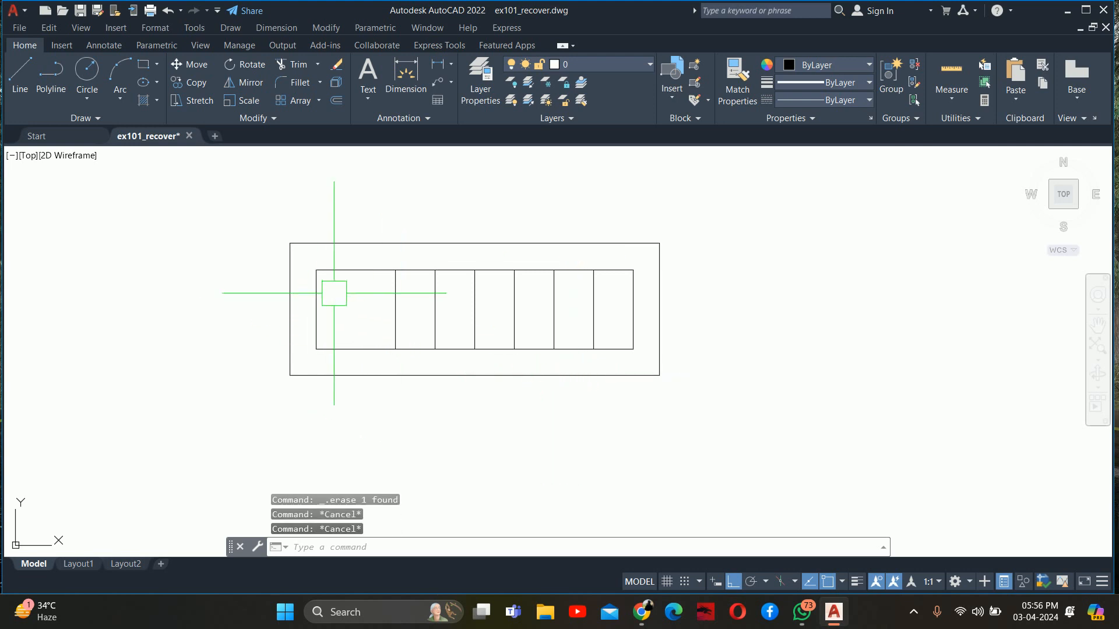
pyautogui.press('Escape')
# Draw a 0.1" diameter circle centred on the upper end of the first vertical divider
pyautogui.write('c')
pyautogui.press('Return')
pyautogui.scroll(4, 344, 283)
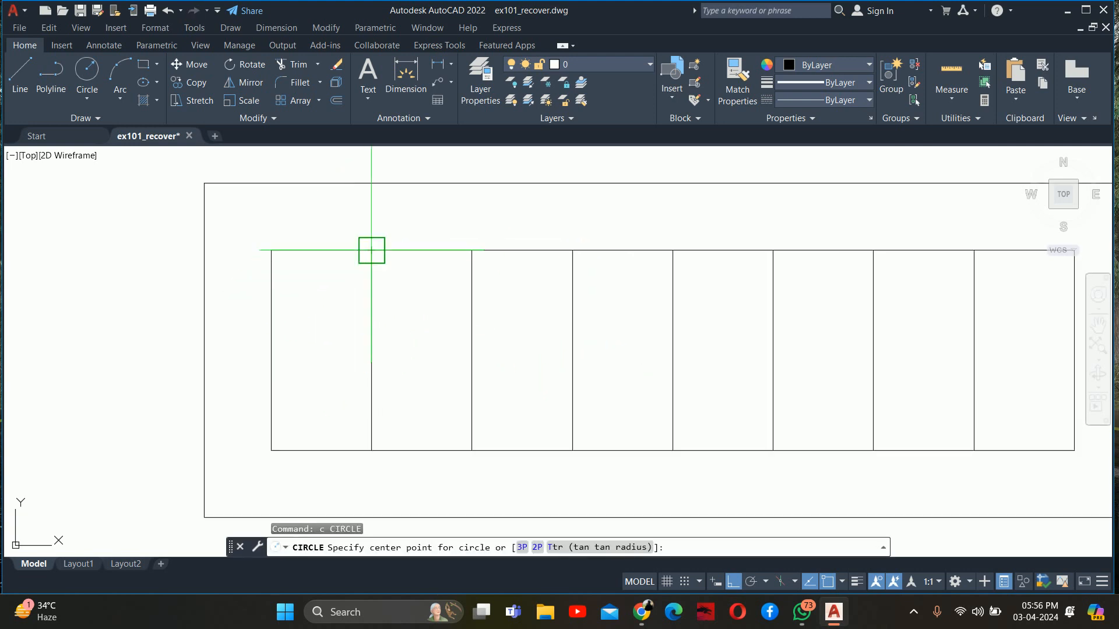
pyautogui.click(372, 250)
pyautogui.write('d')
pyautogui.press('Return')
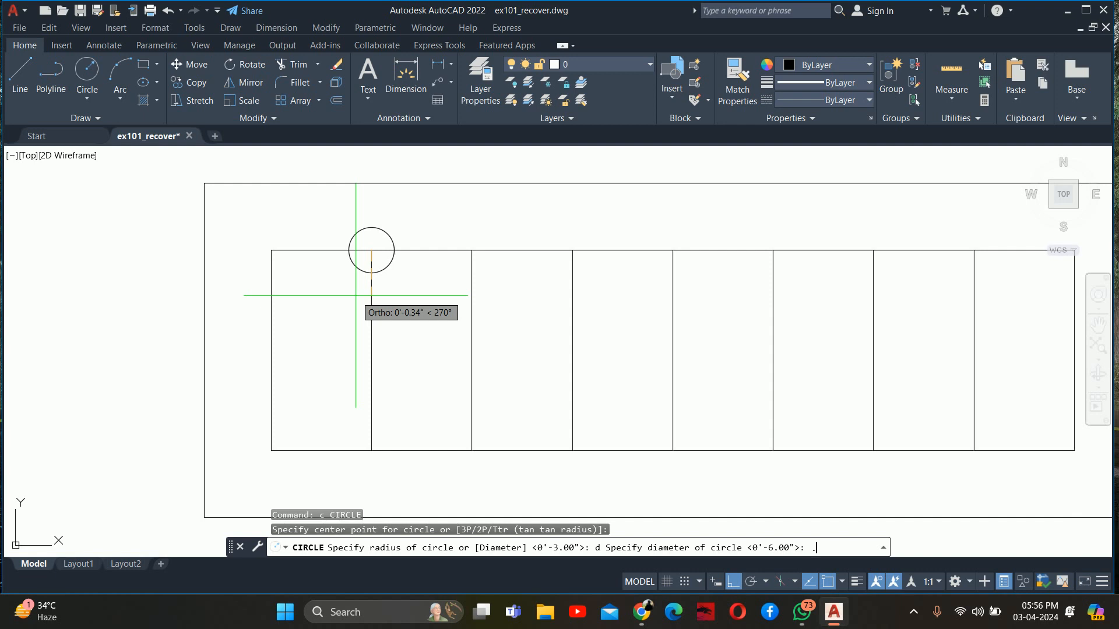
pyautogui.write('.')
pyautogui.press('Escape')
pyautogui.press('Escape')
pyautogui.press('Escape')
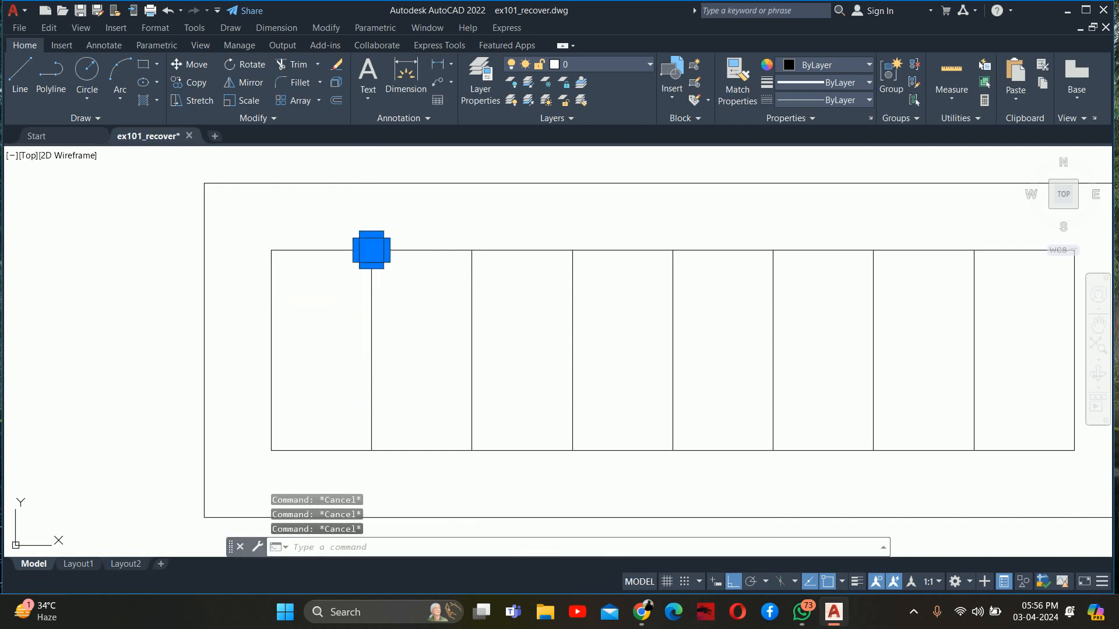
# Set the small circle's diameter to 0.15"
pyautogui.doubleClick(371, 251)
pyautogui.click(515, 254)
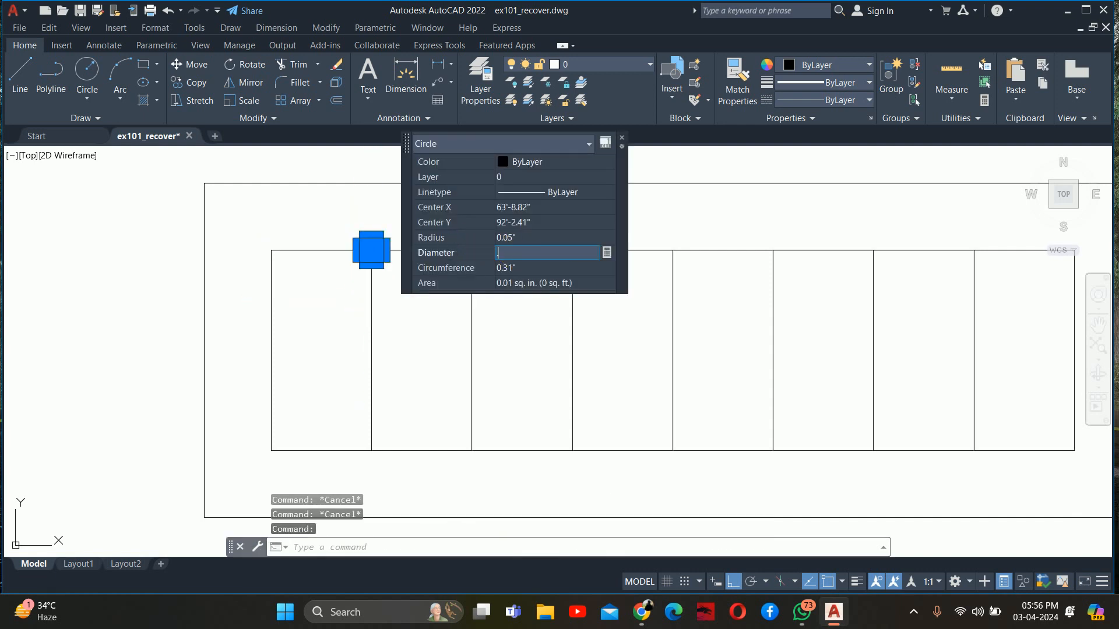
pyautogui.write('.15')
pyautogui.press('Return')
pyautogui.press('Escape')
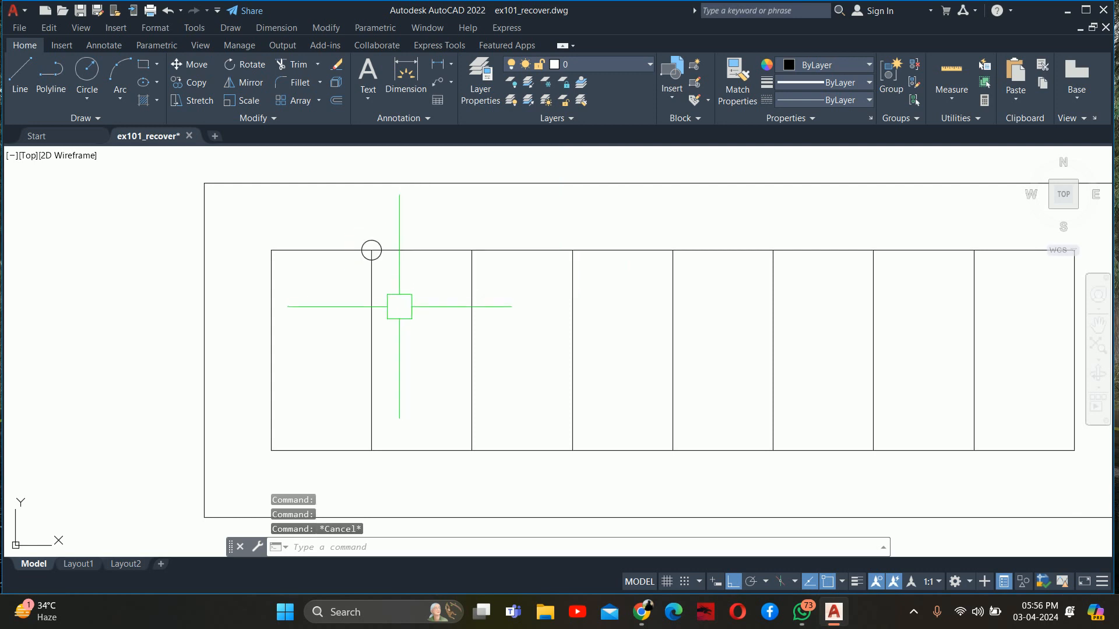
# Move the small circle 0.5" straight down along the first divider
pyautogui.write('m')
pyautogui.press('Return')
pyautogui.click(360, 251)
pyautogui.press('Return')
pyautogui.click(397, 272)
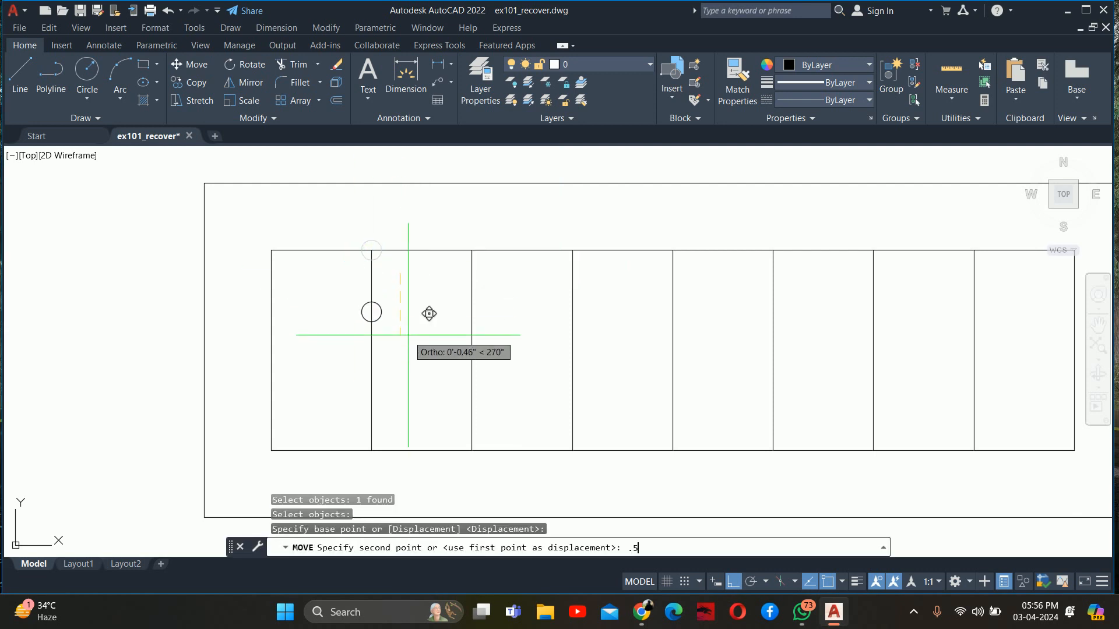
pyautogui.write('.5')
pyautogui.press('Return')
# Move the small circle 0.25" back up along the first divider
pyautogui.click(382, 314)
pyautogui.press('Return')
pyautogui.click(440, 318)
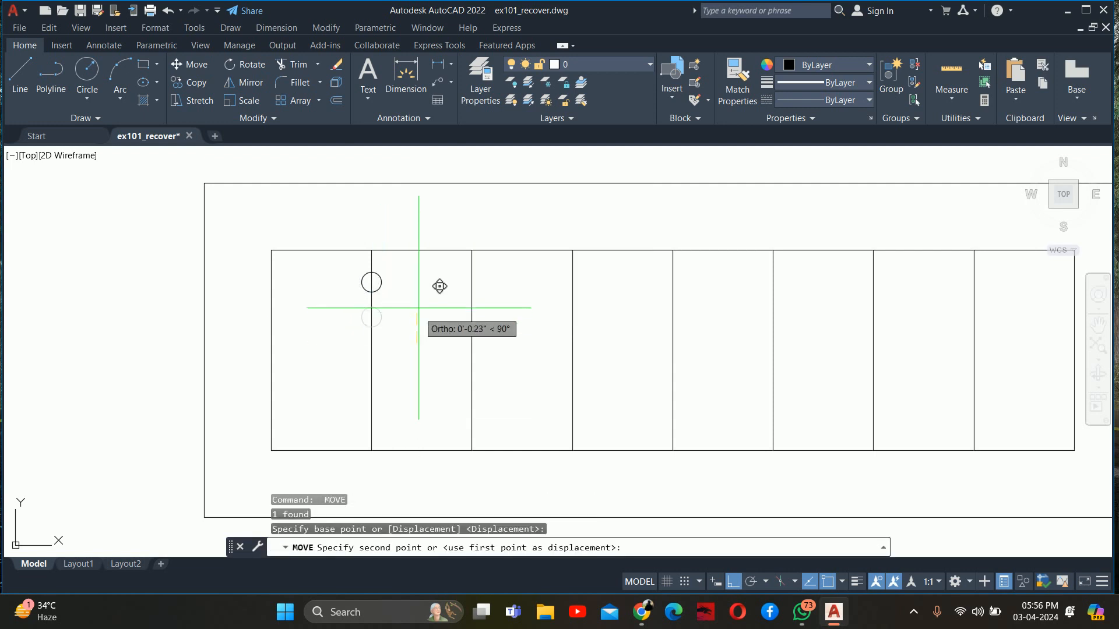
pyautogui.write('.2')
pyautogui.press('Return')
# Copy the circle 0.8" straight down along the first divider
pyautogui.write('co')
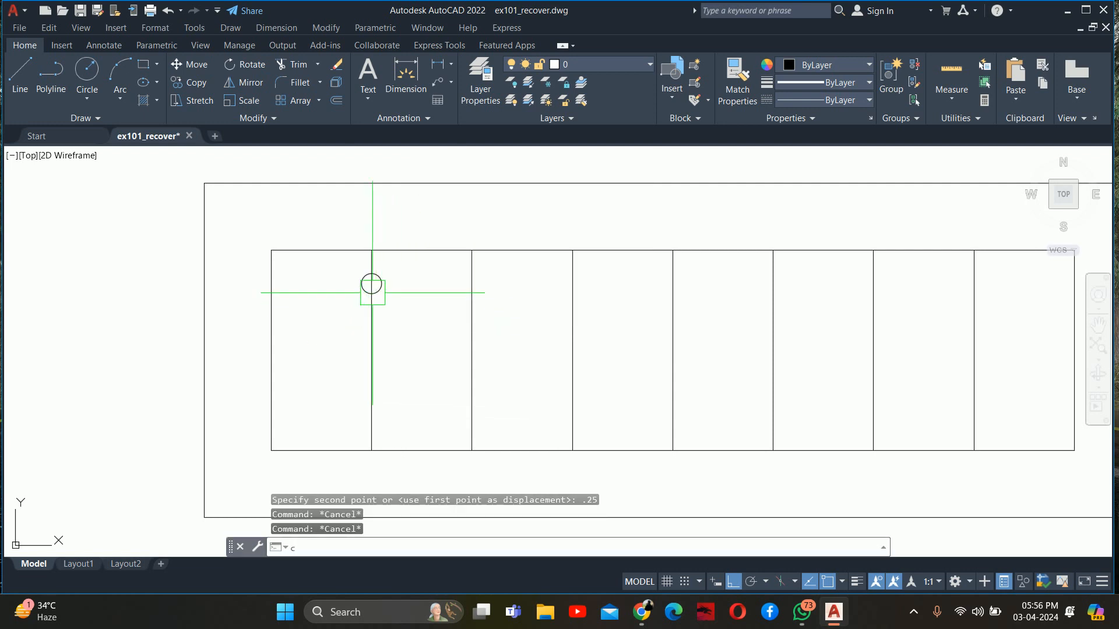
pyautogui.press('Return')
pyautogui.click(371, 283)
pyautogui.press('Return')
pyautogui.click(407, 299)
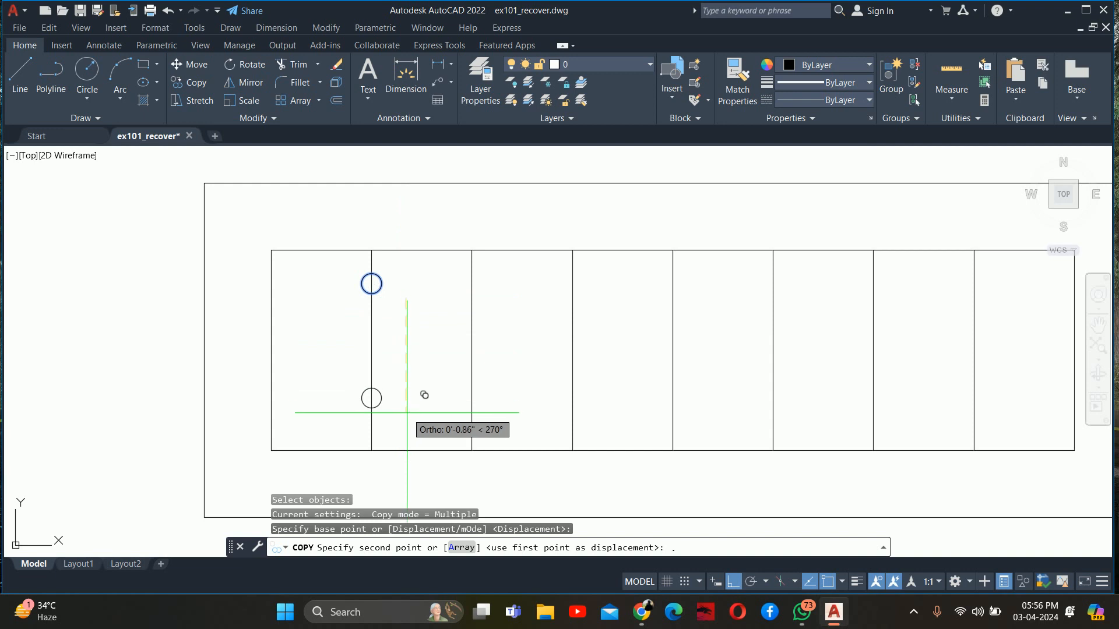
pyautogui.write('.8')
pyautogui.press('Return')
pyautogui.press('Escape')
# Move the lower circle 0.35" horizontally to the left of the first divider
pyautogui.write('m')
pyautogui.press('Return')
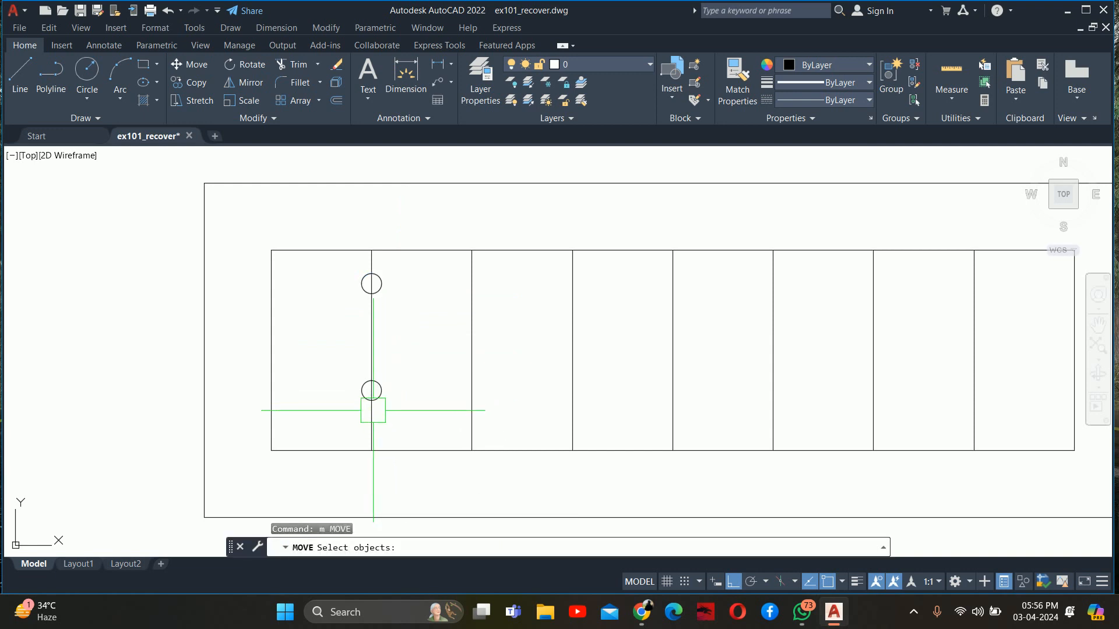
pyautogui.click(371, 401)
pyautogui.press('Return')
pyautogui.click(421, 391)
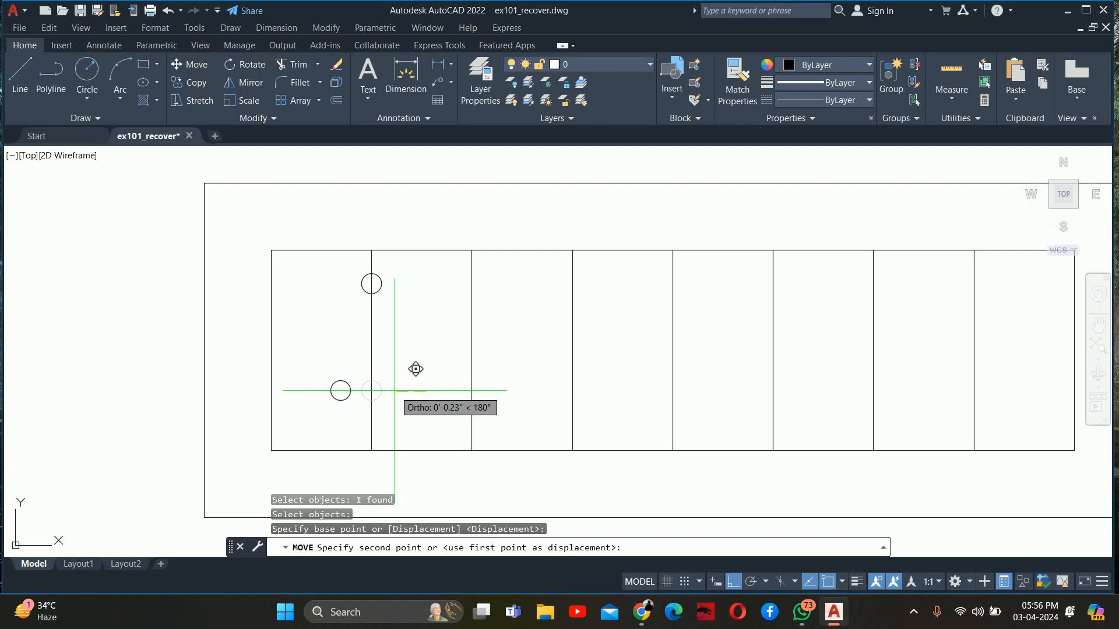
pyautogui.write('.35')
pyautogui.press('Return')
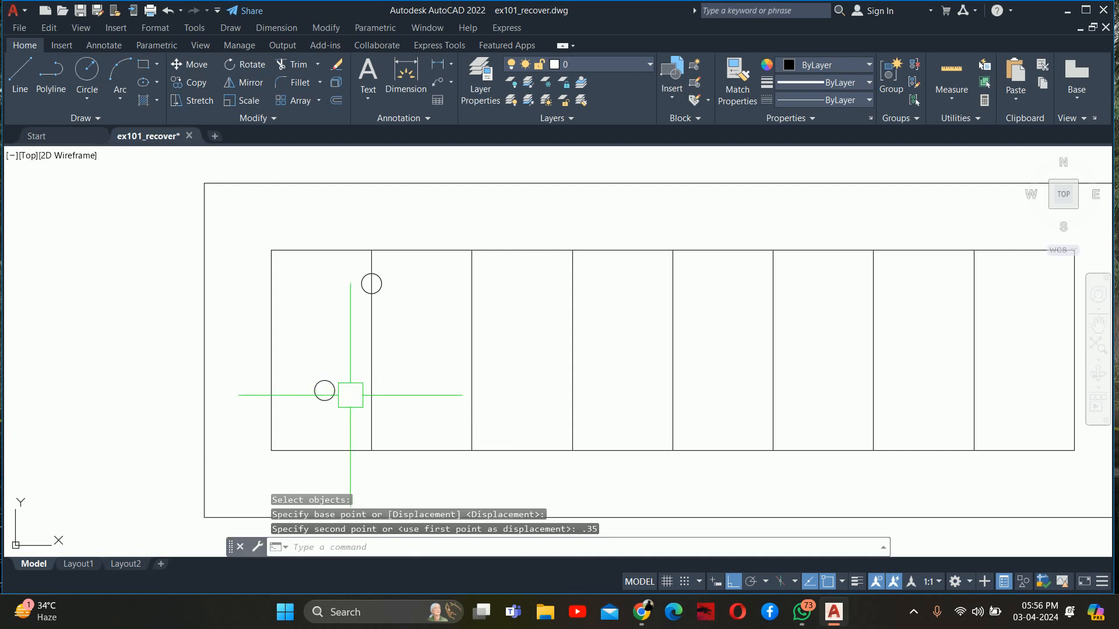
pyautogui.press('Escape')
# Mirror the lower circle across the first divider, keeping the original
pyautogui.write('mi')
pyautogui.press('Return')
pyautogui.click(336, 391)
pyautogui.press('Return')
pyautogui.click(371, 387)
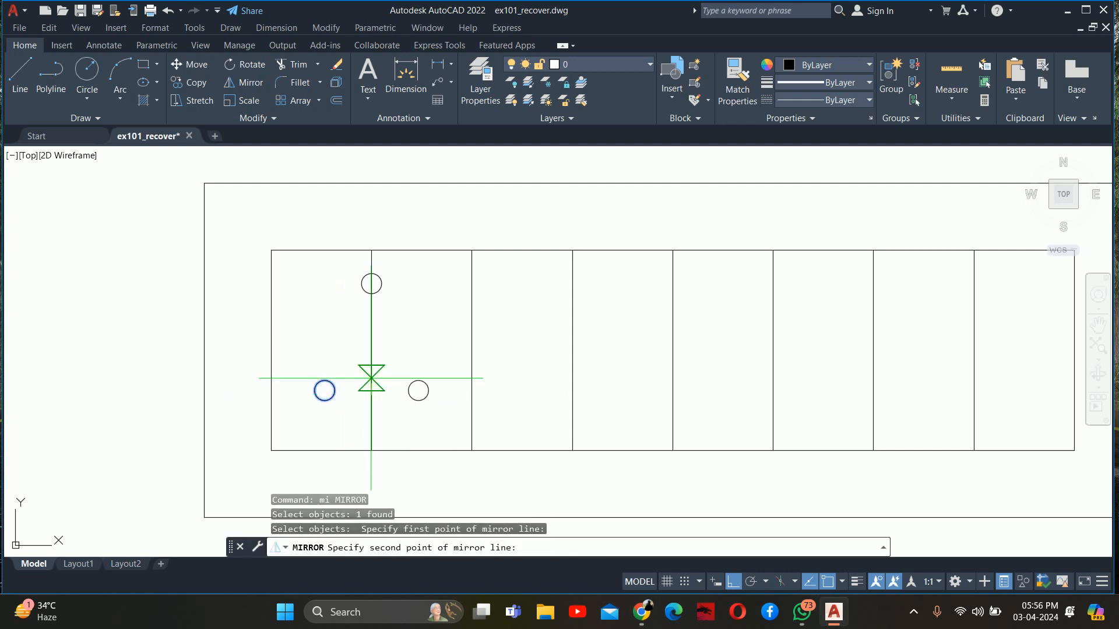
pyautogui.click(371, 351)
pyautogui.press('Return')
pyautogui.press('Escape')
# Copy the top circle about 0.3" straight down along the first divider
pyautogui.moveTo(370, 342); pyautogui.dragTo(374, 352, button='middle')
pyautogui.press('Escape')
pyautogui.write('co')
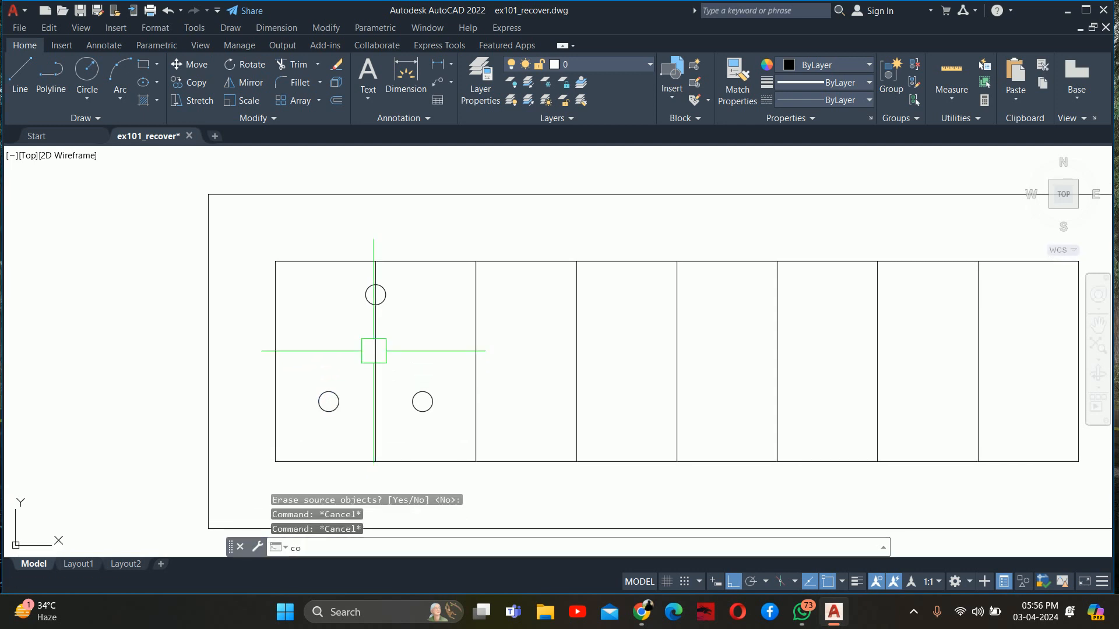
pyautogui.press('Return')
pyautogui.click(366, 294)
pyautogui.press('Return')
pyautogui.click(375, 295)
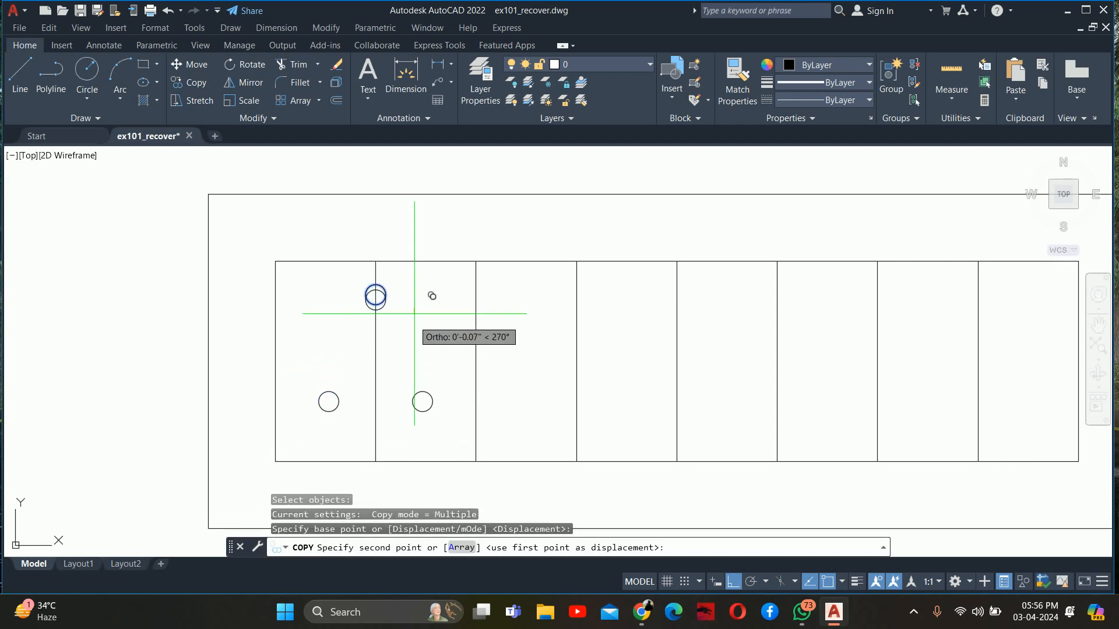
pyautogui.click(431, 331)
pyautogui.press('Escape')
pyautogui.press('Escape')
# Set the diameter of the copied circle on the first divider to 0.2"
pyautogui.click(385, 335)
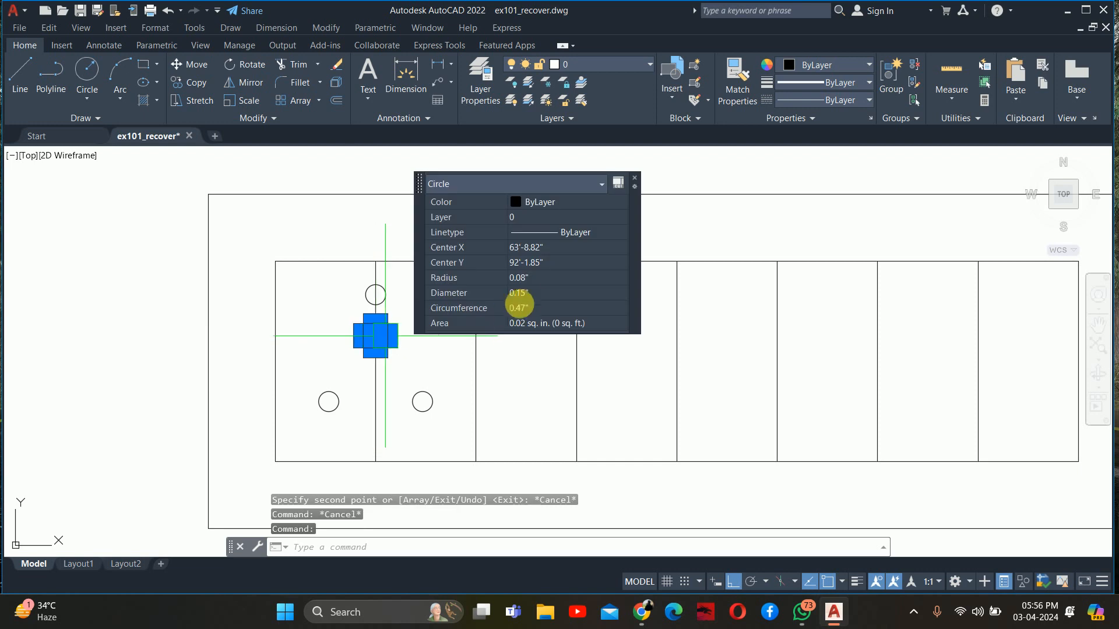
pyautogui.click(535, 295)
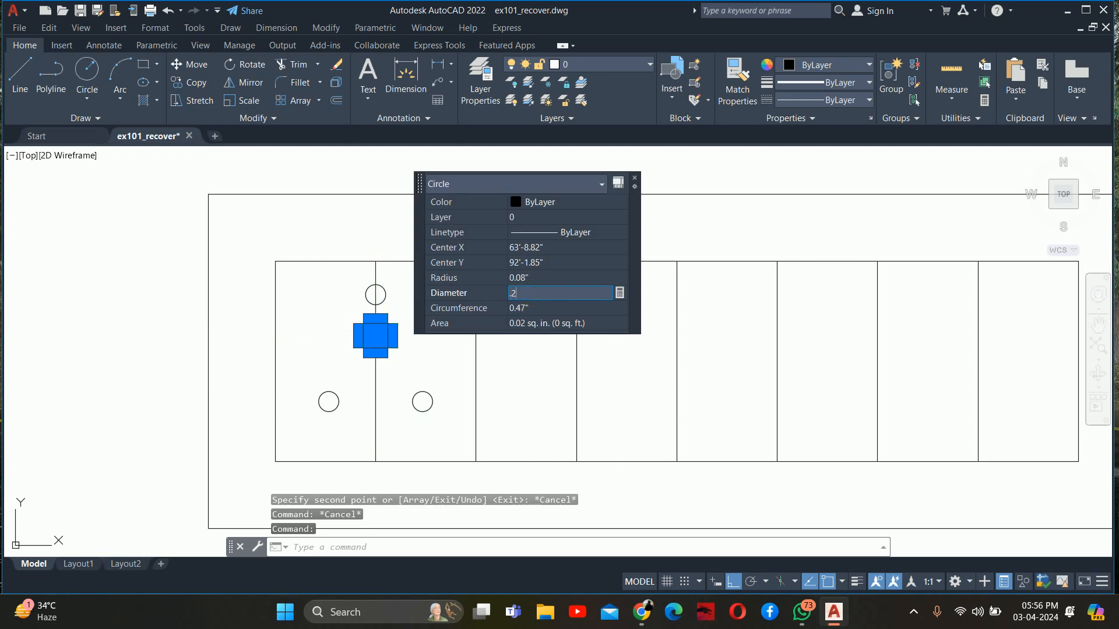
pyautogui.press('Return')
pyautogui.press('Escape')
pyautogui.press('Escape')
pyautogui.press('Escape')
# Move all four socket circles about 0.04" straight up
pyautogui.moveTo(387, 368); pyautogui.dragTo(406, 318, button='middle')
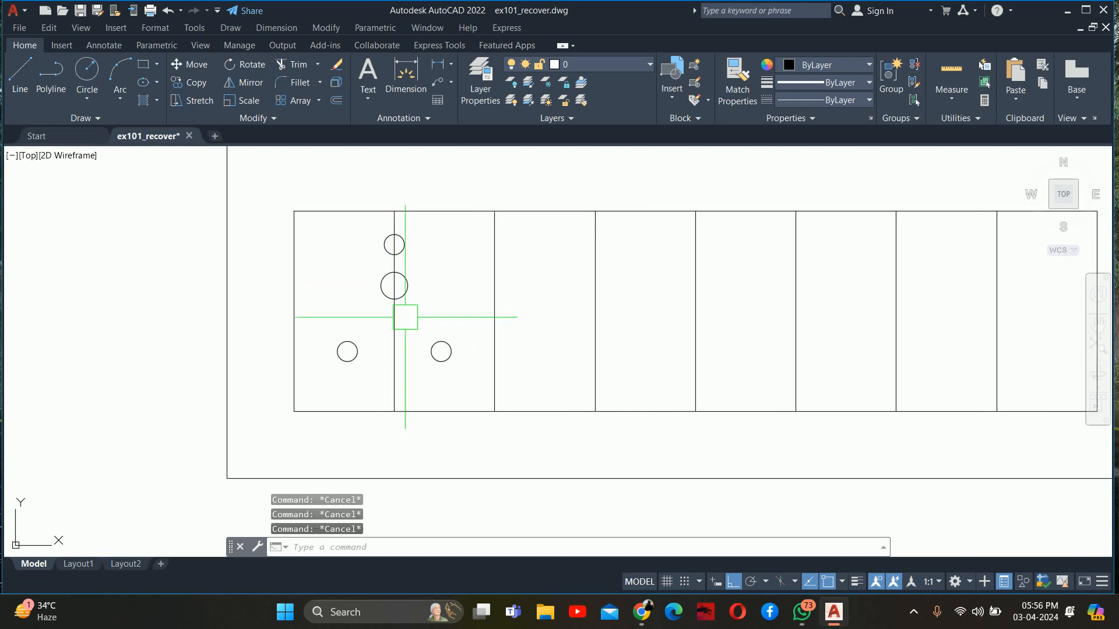
pyautogui.scroll(2, 380, 349)
pyautogui.write('m')
pyautogui.press('Return')
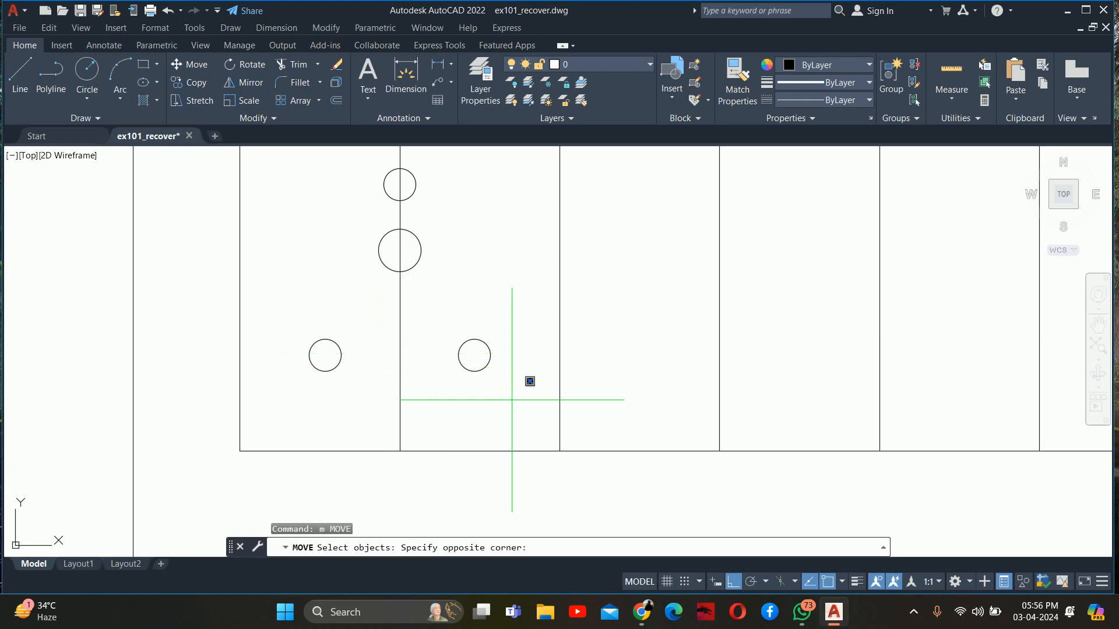
pyautogui.click(415, 343)
pyautogui.click(321, 362)
pyautogui.click(387, 266)
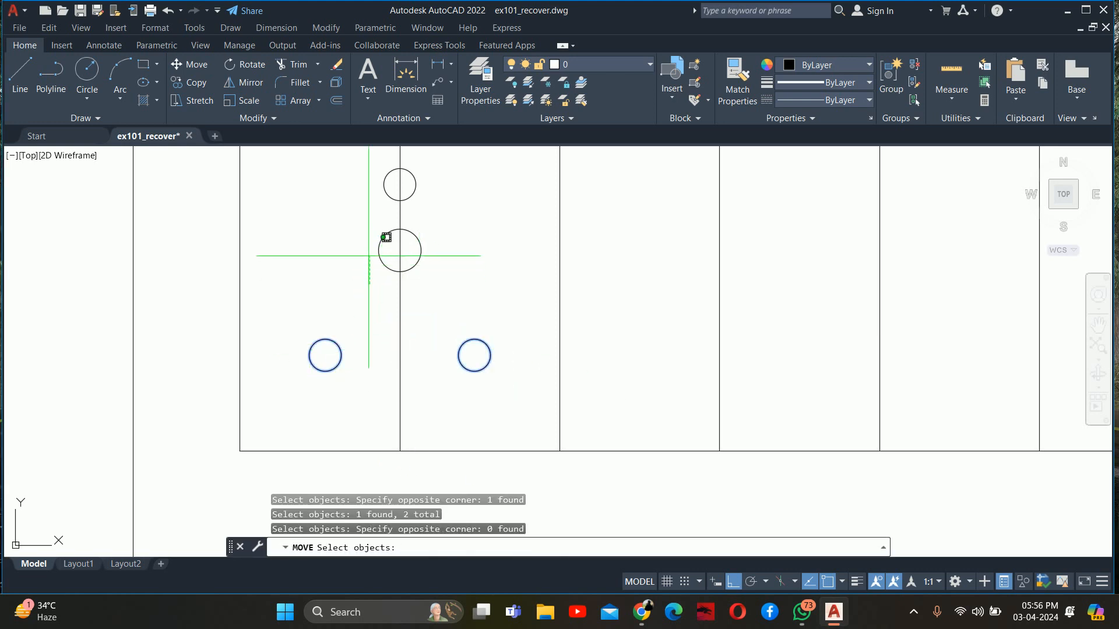
pyautogui.click(379, 251)
pyautogui.click(383, 184)
pyautogui.moveTo(360, 221)
pyautogui.mouseDown(button='middle')
pyautogui.moveTo(364, 247)
pyautogui.moveTo(301, 338)
pyautogui.mouseUp(button='middle')
pyautogui.press('Return')
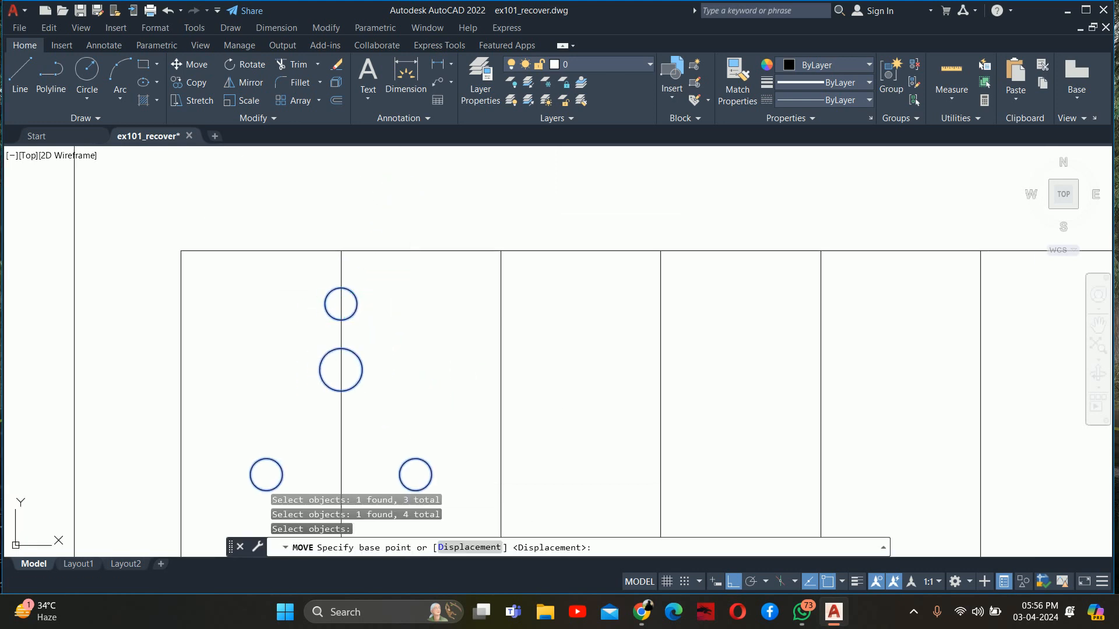
pyautogui.click(412, 321)
pyautogui.click(412, 312)
pyautogui.press('Escape')
pyautogui.press('Escape')
# Copy the two lower circles about 0.2" straight down
pyautogui.moveTo(409, 360); pyautogui.dragTo(418, 268, button='middle')
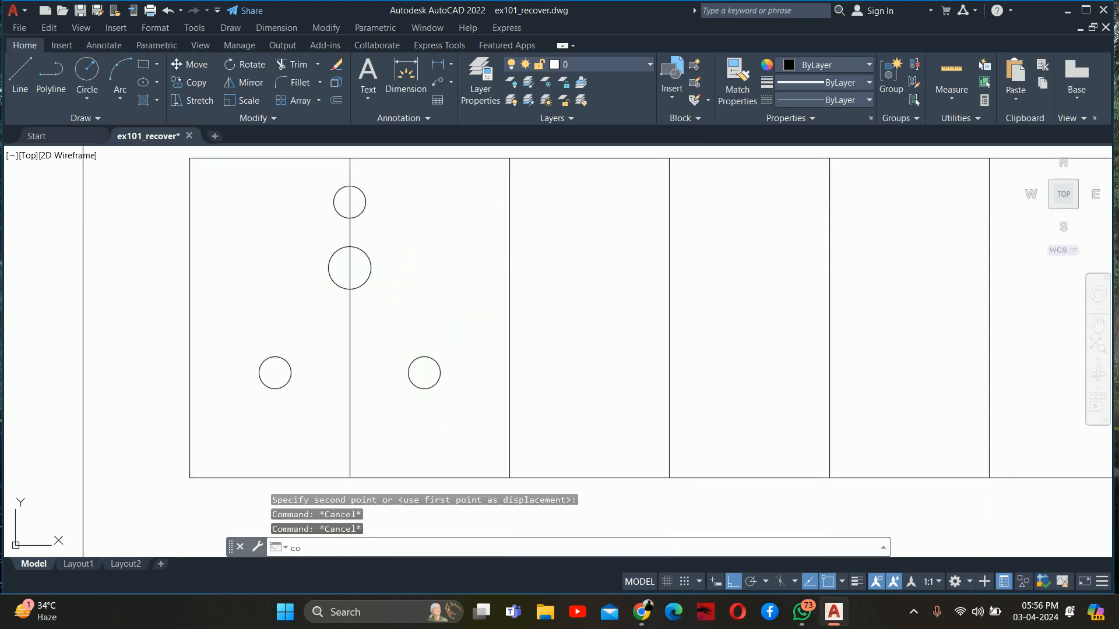
pyautogui.press('Return')
pyautogui.click(412, 363)
pyautogui.press('Return')
pyautogui.click(275, 373)
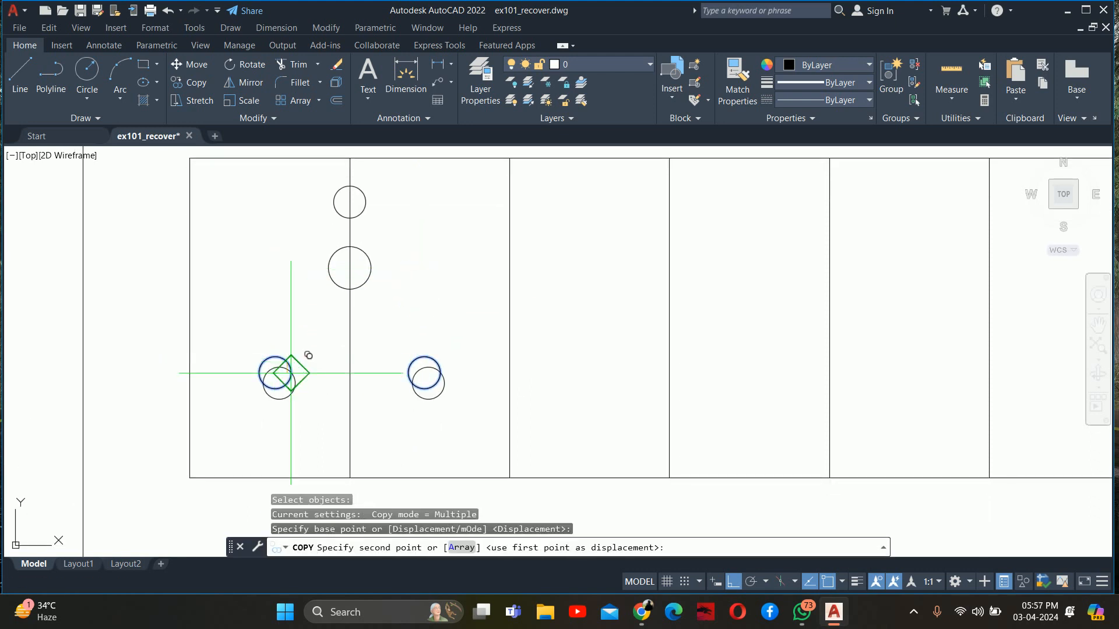
pyautogui.click(276, 417)
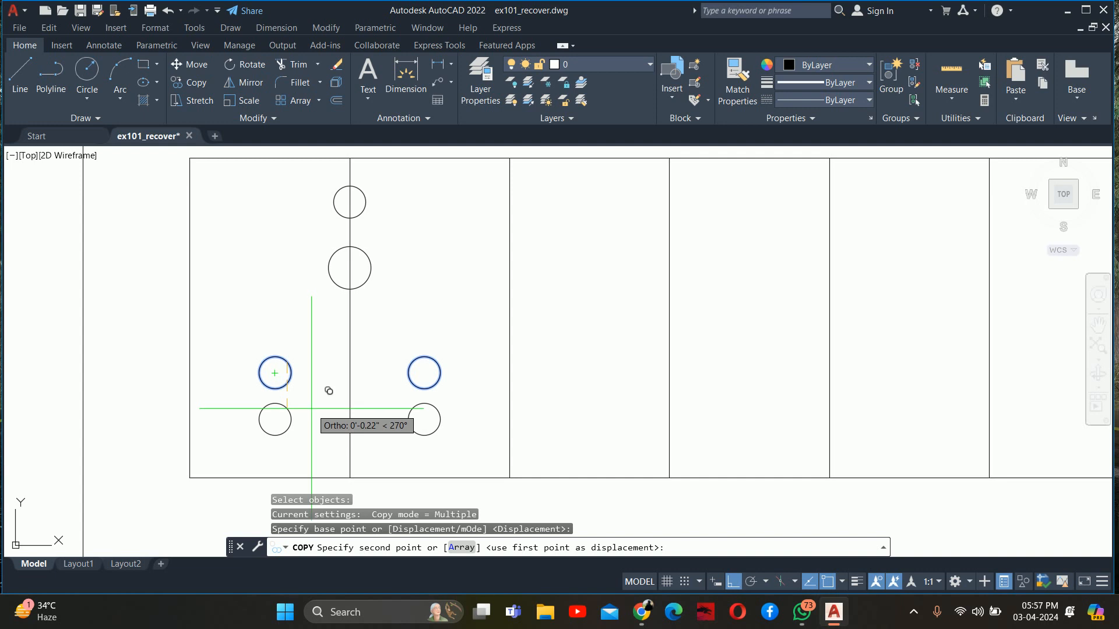
pyautogui.press('Escape')
pyautogui.press('Escape')
# Move the lower-left copied circle 0.1" horizontally outward to the left
pyautogui.write('m')
pyautogui.press('Return')
pyautogui.click(296, 426)
pyautogui.press('Return')
pyautogui.click(321, 402)
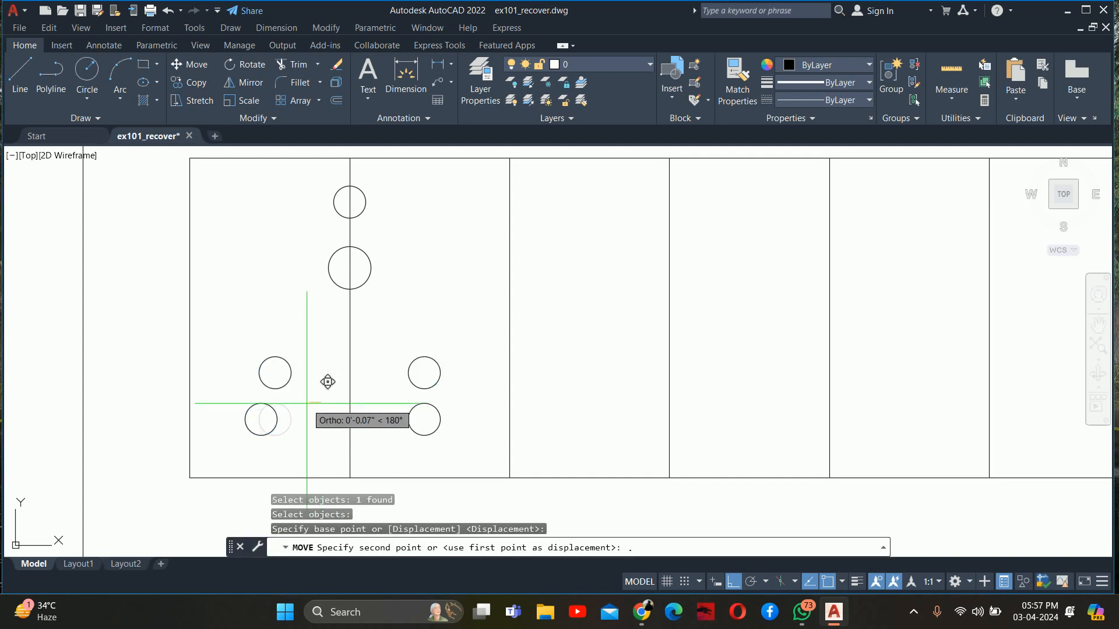
pyautogui.write('.1')
pyautogui.press('Return')
# Move the lower-right copied circle 0.1" horizontally outward to the right
pyautogui.press('Return')
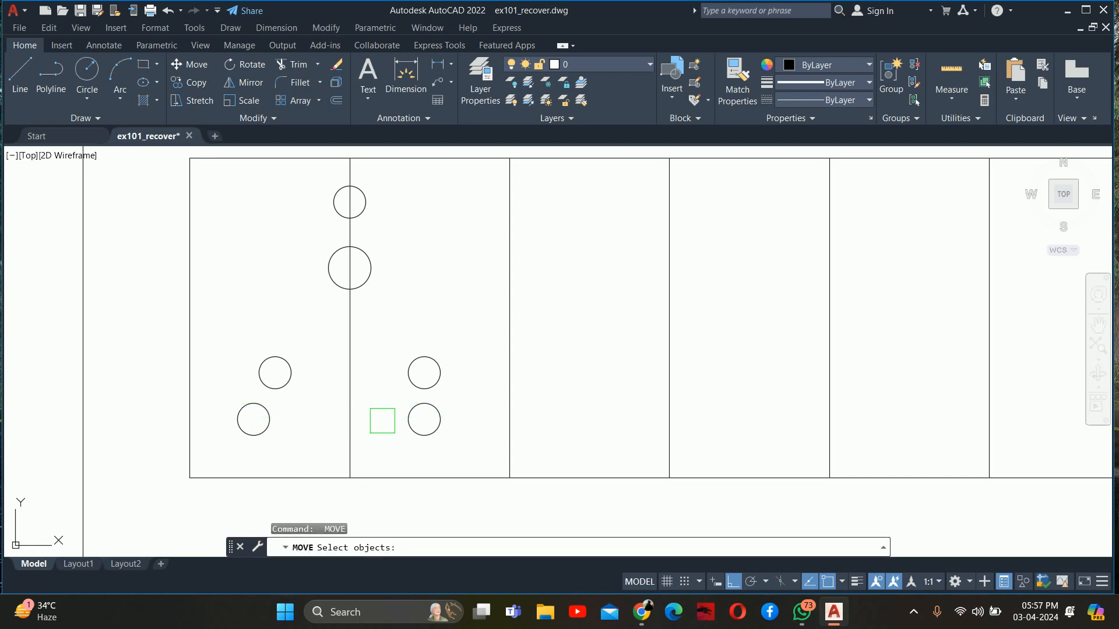
pyautogui.click(400, 422)
pyautogui.press('Return')
pyautogui.click(380, 367)
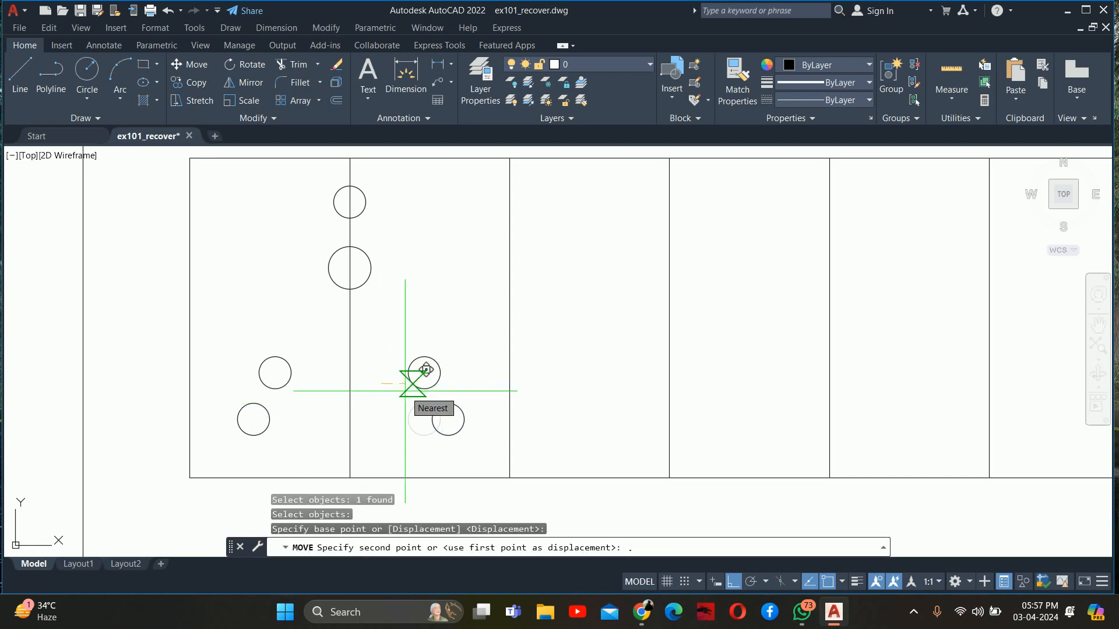
pyautogui.write('.1')
pyautogui.press('Return')
pyautogui.press('Escape')
pyautogui.press('Escape')
# Set the diameter of both lowest outer circles to 0.2"
pyautogui.click(430, 419)
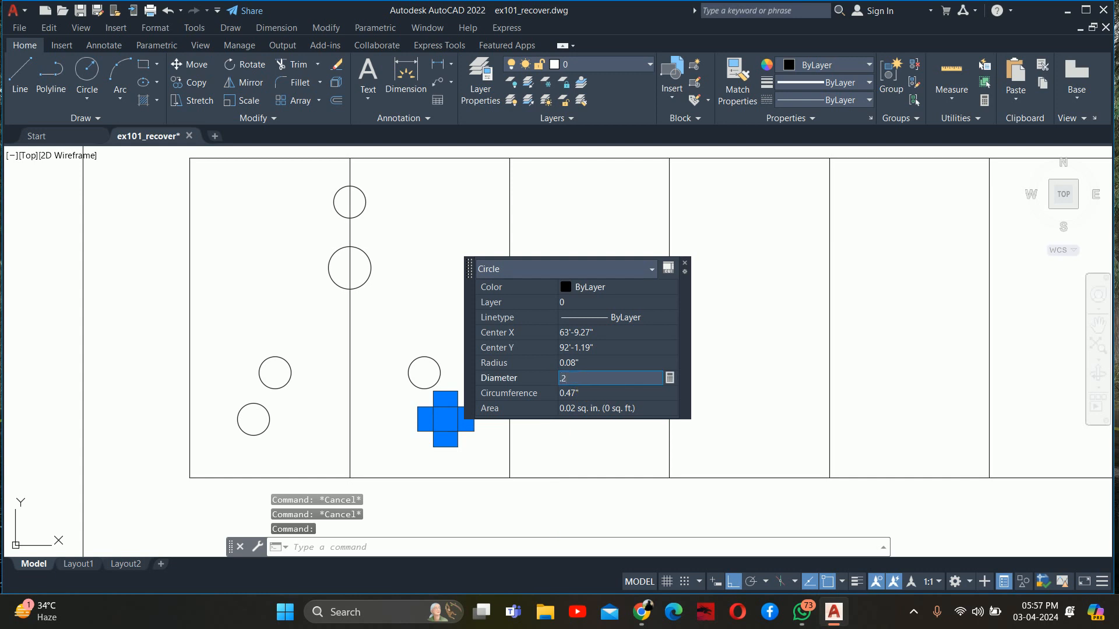
pyautogui.press('Return')
pyautogui.press('Escape')
pyautogui.press('Escape')
pyautogui.click(283, 412)
pyautogui.click(252, 431)
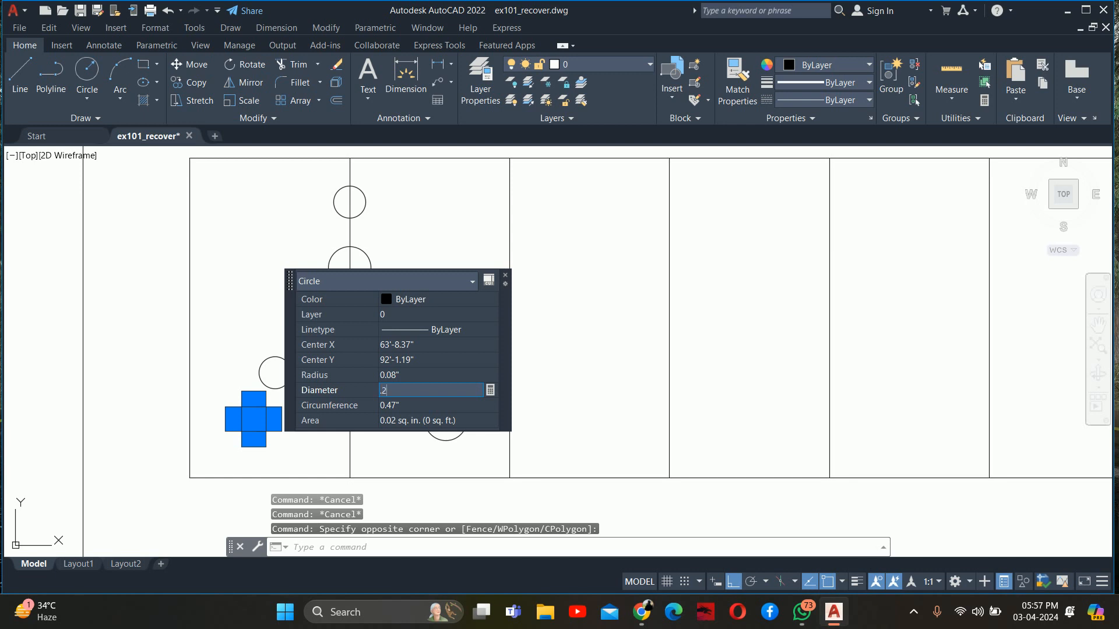
pyautogui.press('Return')
pyautogui.press('Escape')
pyautogui.press('Escape')
# Mirror the two upper circles about a horizontal line midway between their centres, erasing the originals
pyautogui.write('mi')
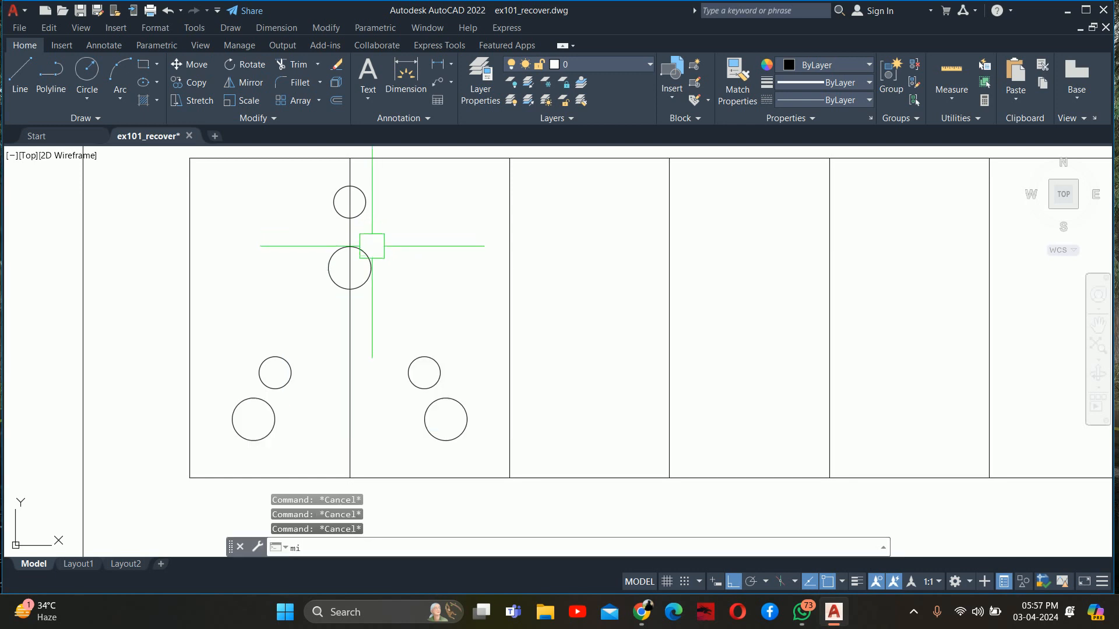
pyautogui.press('Return')
pyautogui.click(372, 246)
pyautogui.click(358, 219)
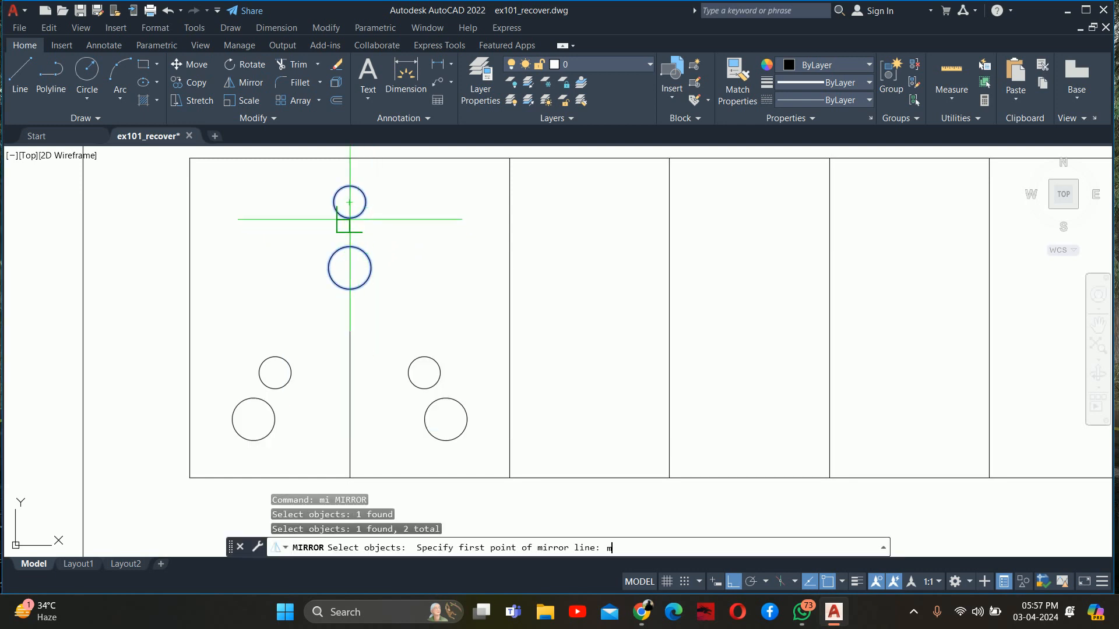
pyautogui.press('Return')
pyautogui.click(350, 268)
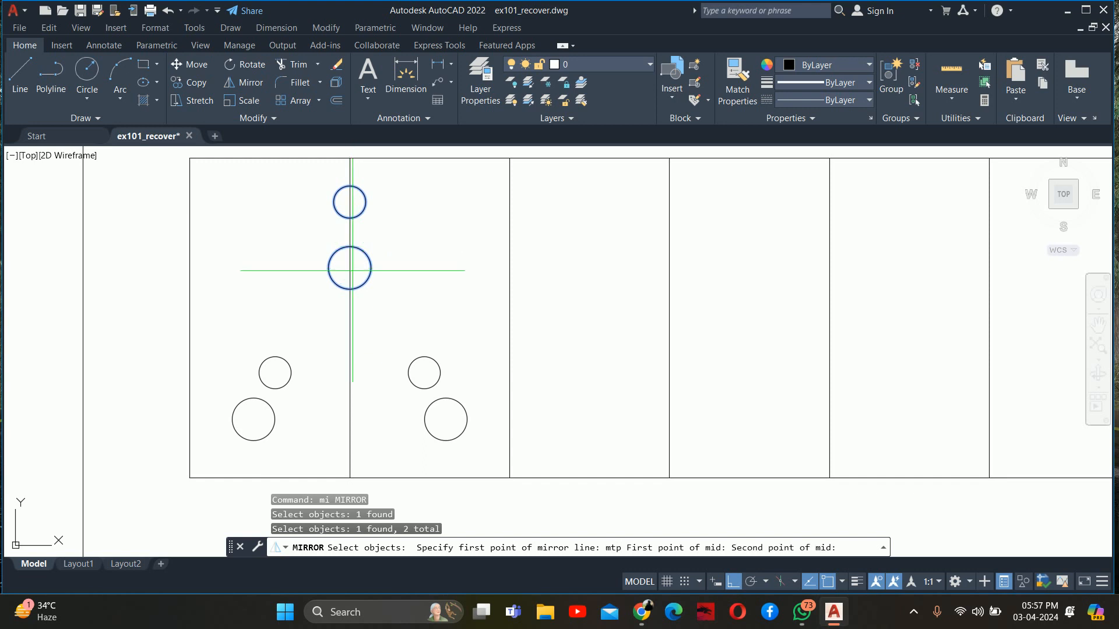
pyautogui.click(350, 202)
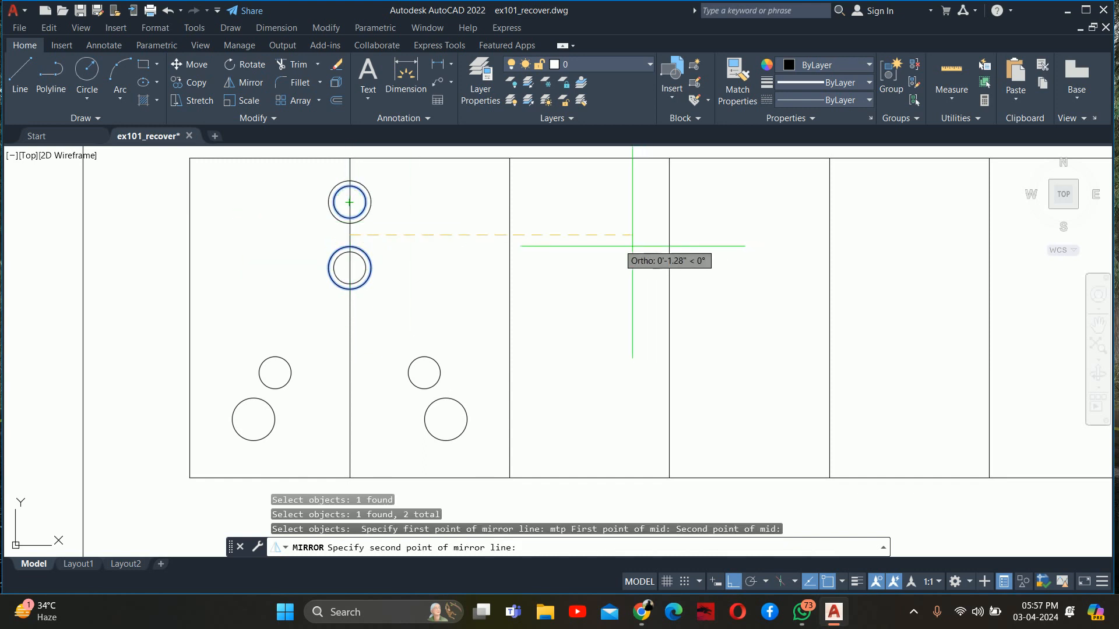
pyautogui.click(611, 243)
pyautogui.write('y')
pyautogui.press('Return')
pyautogui.press('Escape')
pyautogui.press('Escape')
# Delete the first divider line running through the socket circles
pyautogui.scroll(-2, 484, 268)
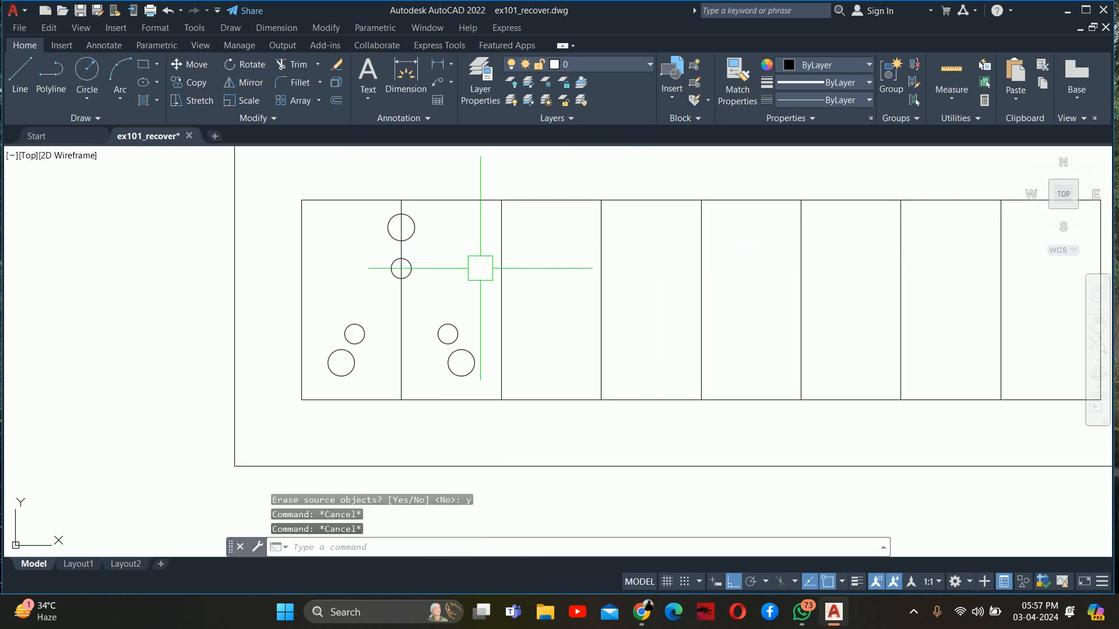
pyautogui.click(412, 314)
pyautogui.press('Delete')
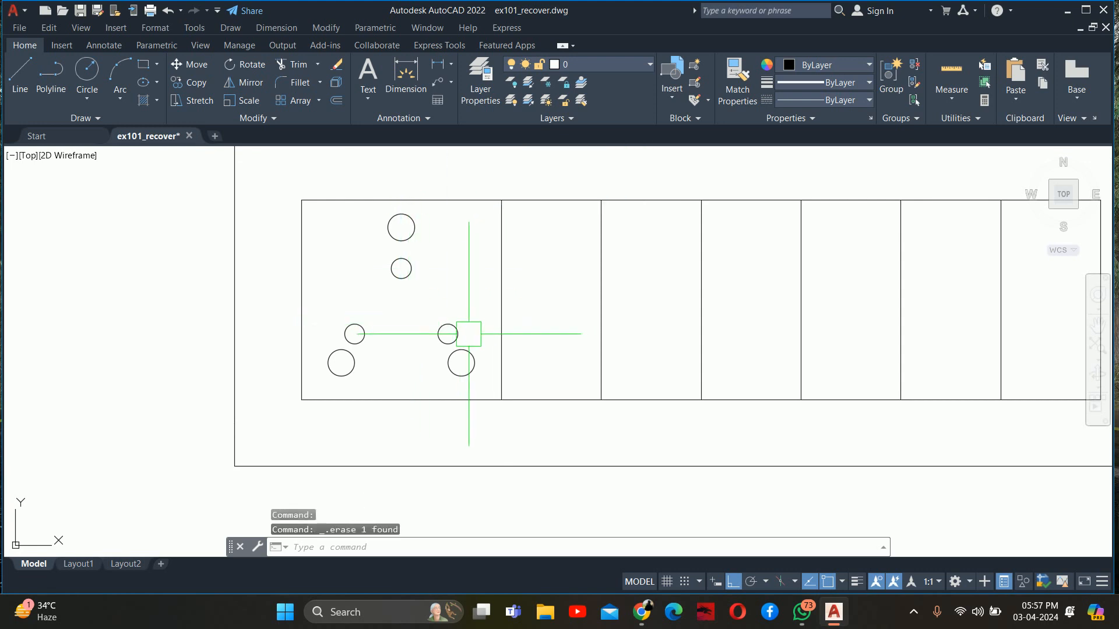
# Move the two small lower circles about 0.1" straight up
pyautogui.write('m')
pyautogui.press('Return')
pyautogui.click(457, 334)
pyautogui.click(379, 330)
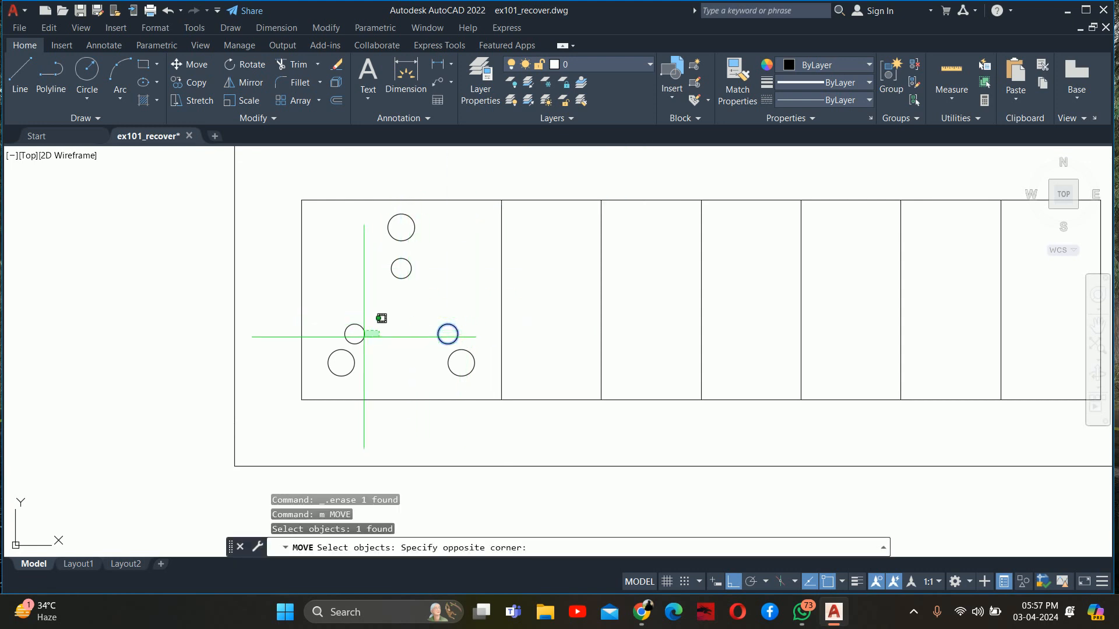
pyautogui.click(381, 318)
pyautogui.press('Return')
pyautogui.click(411, 339)
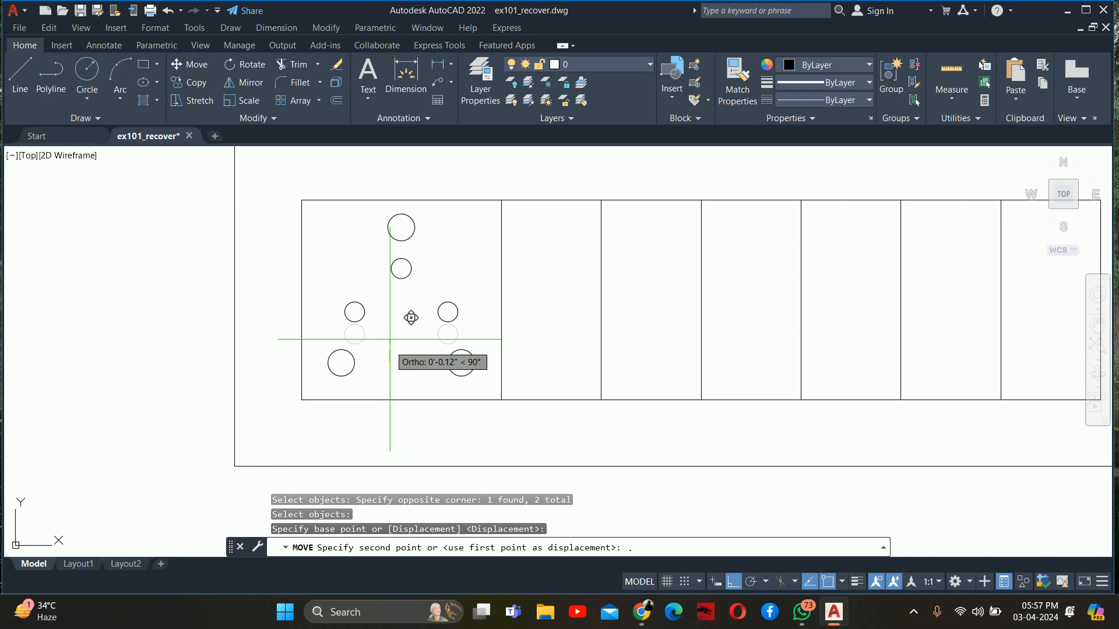
pyautogui.press('Return')
# Move the small lower-left circle 0.05" horizontally to the left
pyautogui.press('Return')
pyautogui.click(384, 335)
pyautogui.click(357, 313)
pyautogui.press('Return')
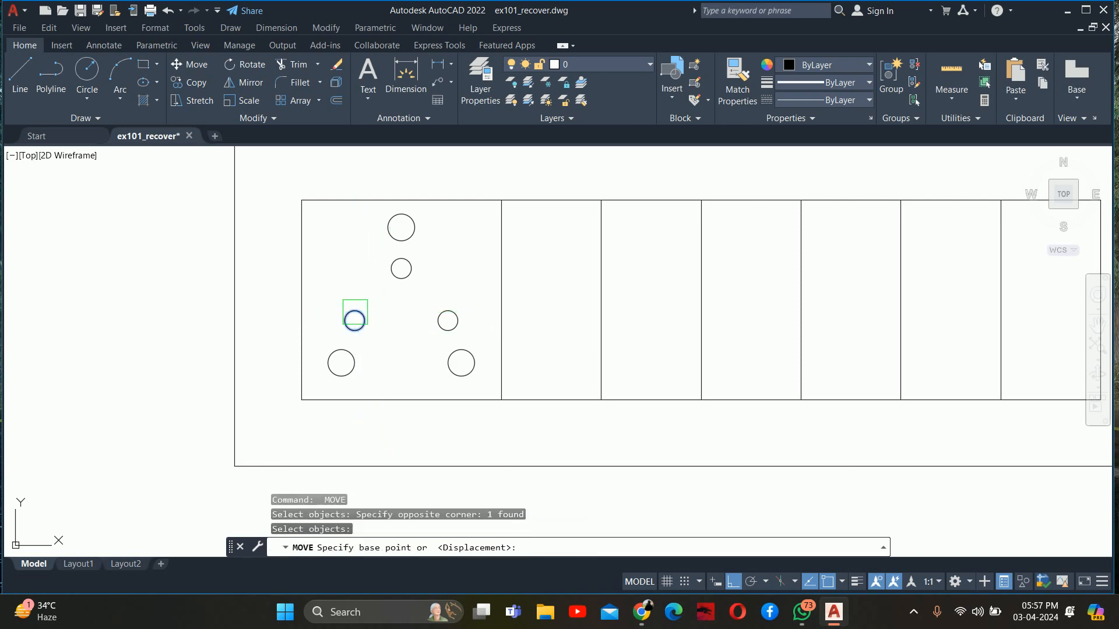
pyautogui.click(403, 336)
pyautogui.write('.')
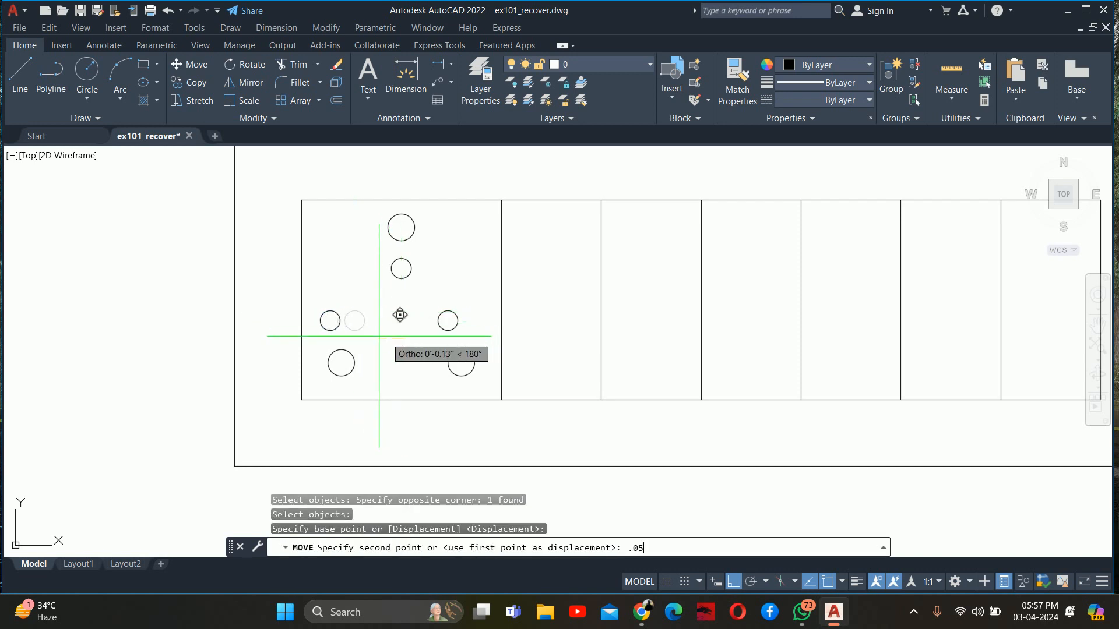
pyautogui.write('05')
pyautogui.press('Return')
# Move the small lower-right circle 0.05" horizontally to the right
pyautogui.press('Return')
pyautogui.click(438, 320)
pyautogui.press('Return')
pyautogui.click(422, 319)
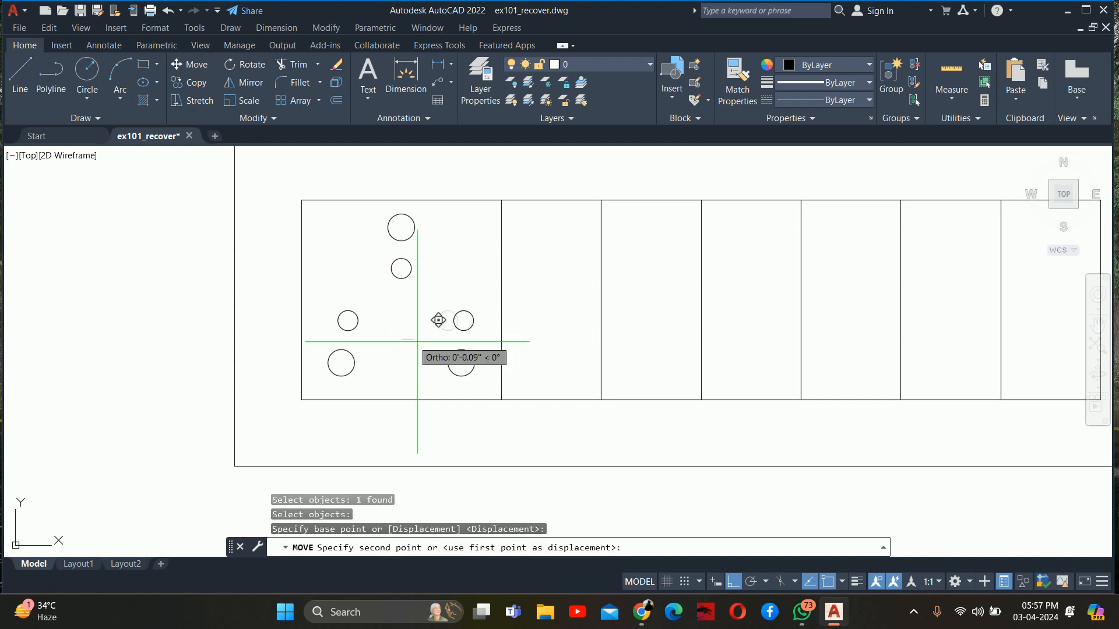
# Move the small upper circle straight up towards the large top circle
pyautogui.press('Return')
pyautogui.press('Return')
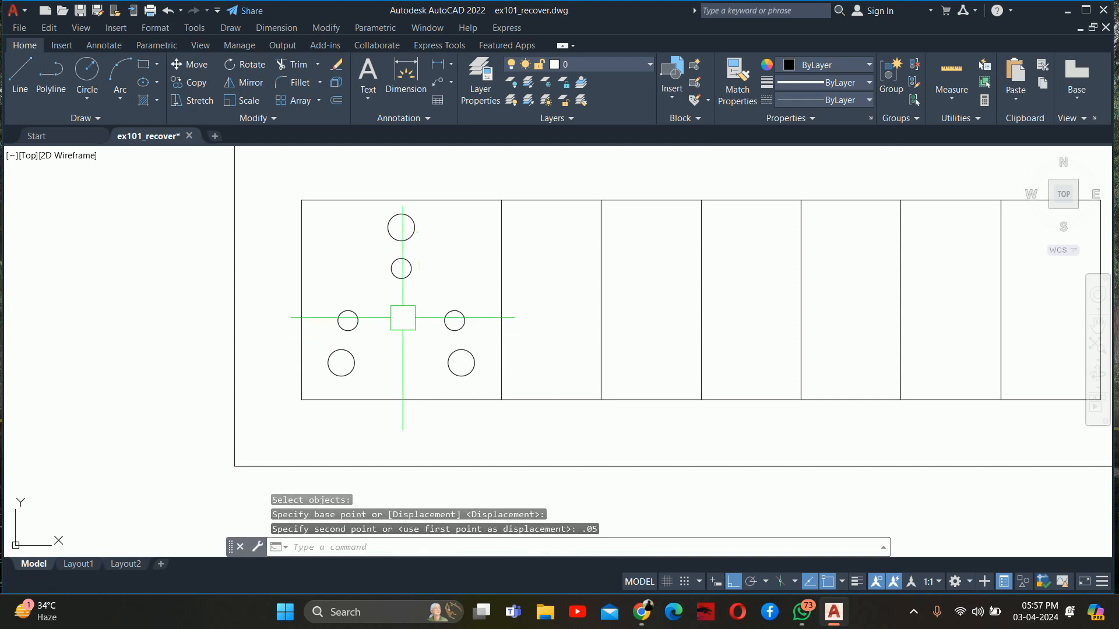
pyautogui.click(401, 268)
pyautogui.press('Return')
pyautogui.click(418, 338)
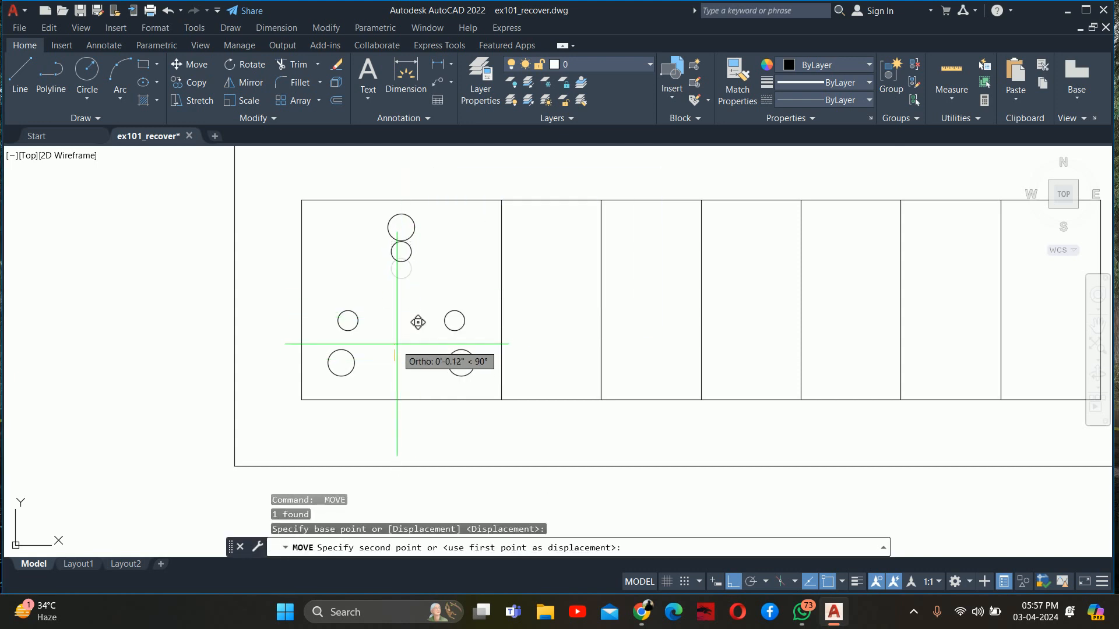
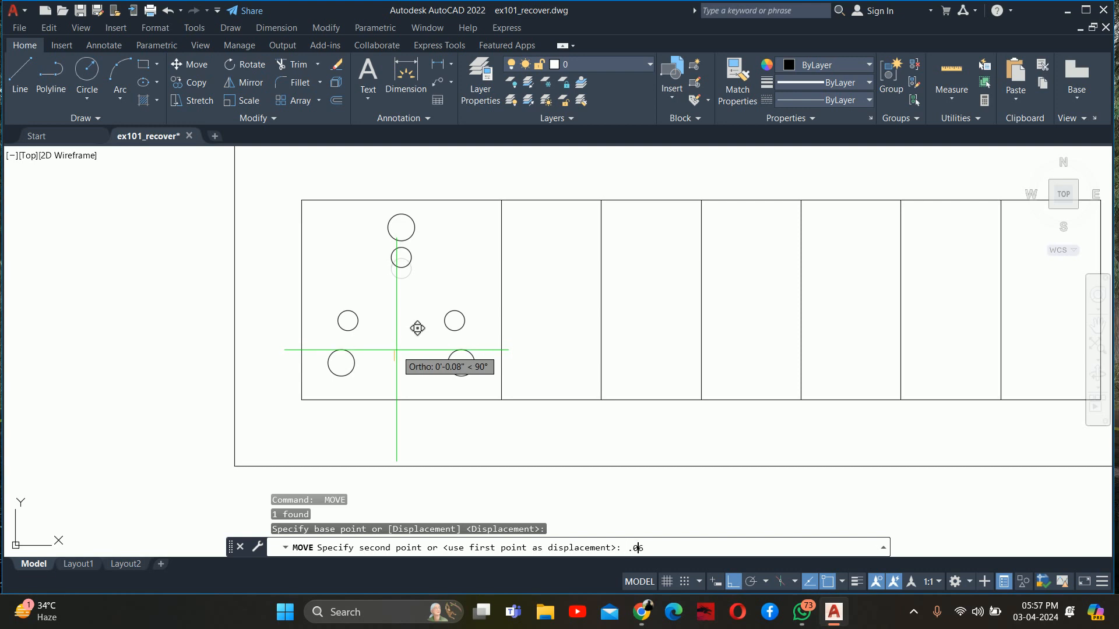
# Complete the small upper circle's upward move with a distance of 0.06"
pyautogui.press('Return')
pyautogui.press('Escape')
pyautogui.press('Escape')
pyautogui.scroll(-8, 402, 306)
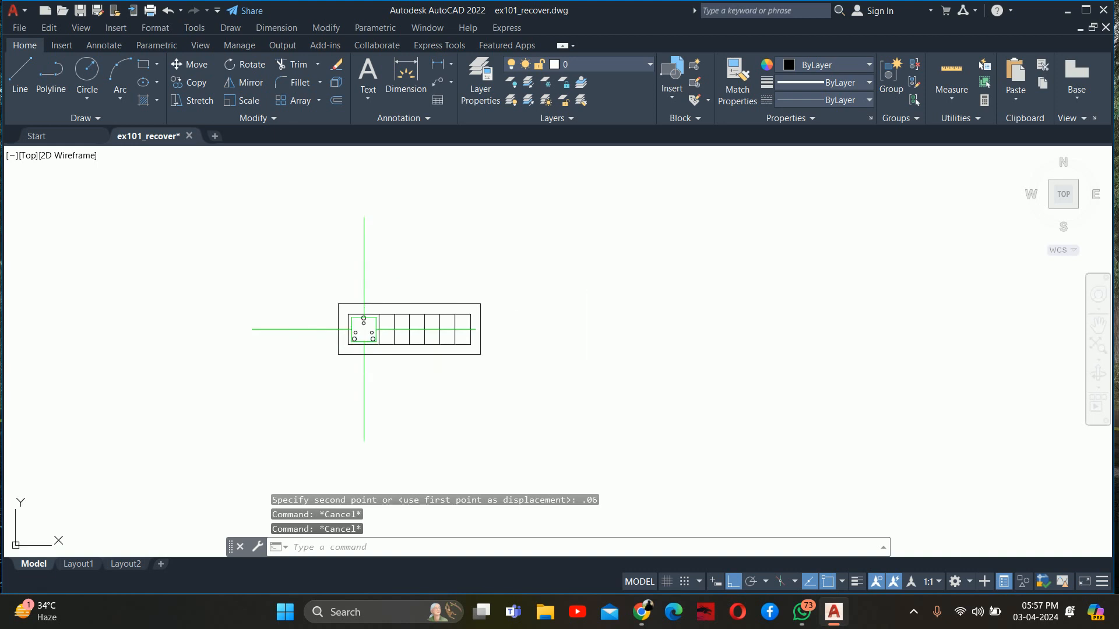
pyautogui.scroll(4, 366, 332)
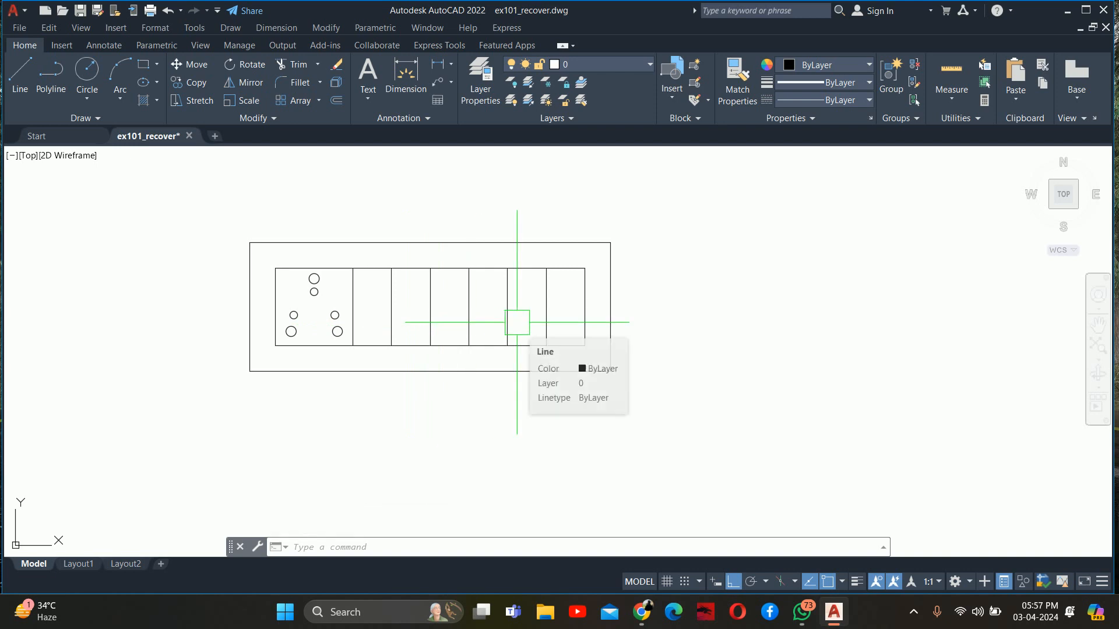
pyautogui.scroll(-2, 515, 322)
pyautogui.press('Escape')
pyautogui.press('Escape')
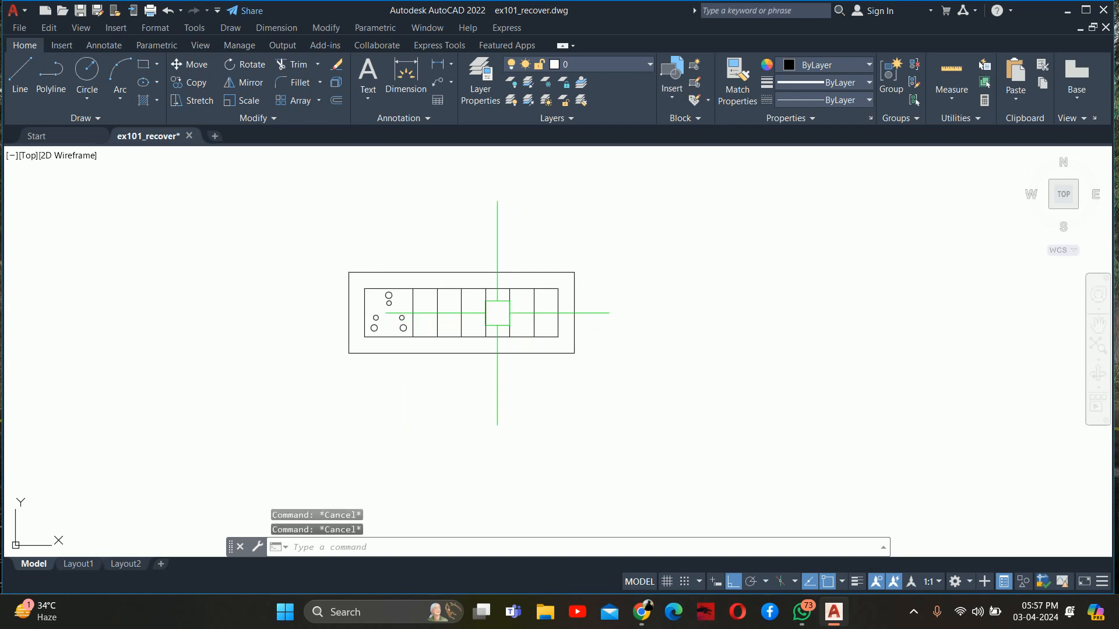
# Group the switchboard frame, its module divisions and the socket circles into one object
pyautogui.scroll(-8, 497, 313)
pyautogui.press('Escape')
pyautogui.write('gr')
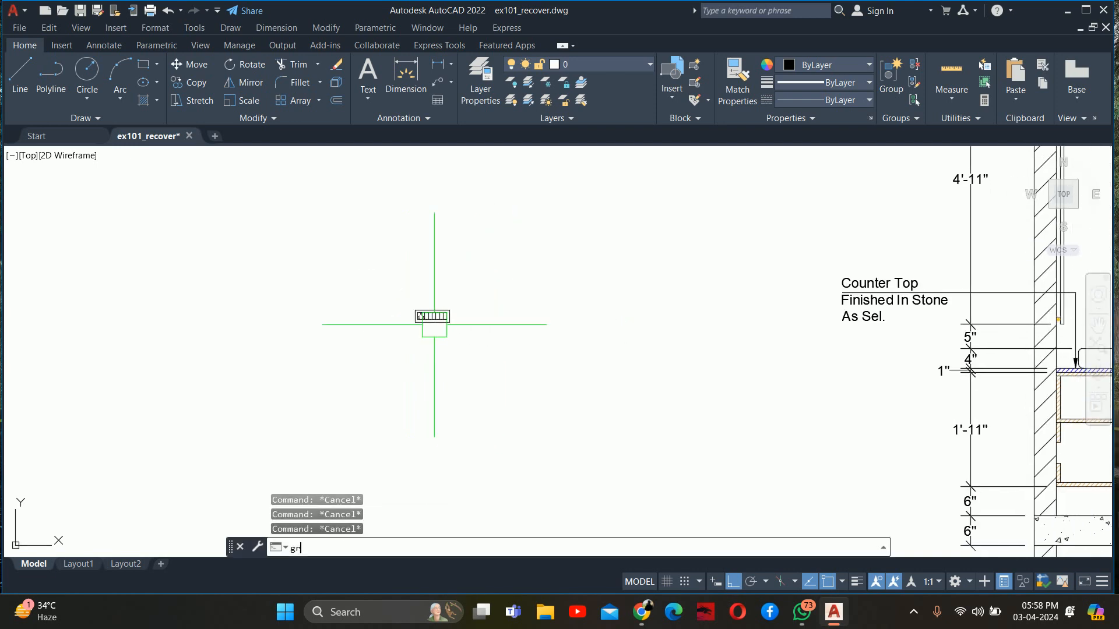
pyautogui.write('oup')
pyautogui.press('Return')
pyautogui.click(348, 278)
pyautogui.click(504, 379)
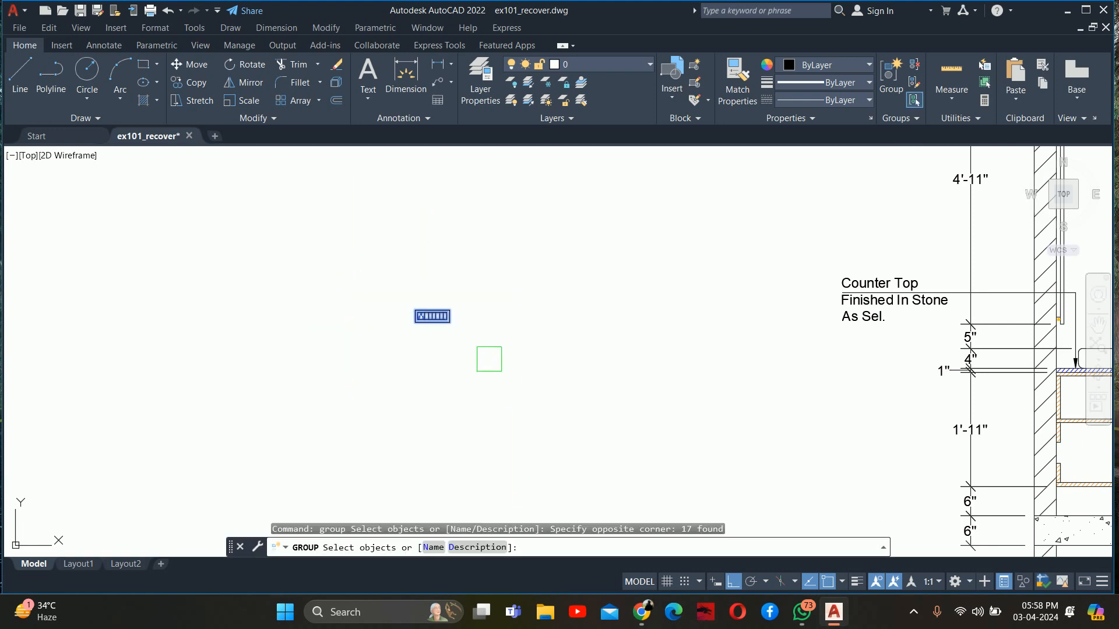
pyautogui.press('Return')
pyautogui.click(431, 316)
pyautogui.press('Escape')
pyautogui.press('Escape')
pyautogui.press('Escape')
# Toggle group selection back on and test-select the grouped switchboard plate
pyautogui.scroll(6, 400, 320)
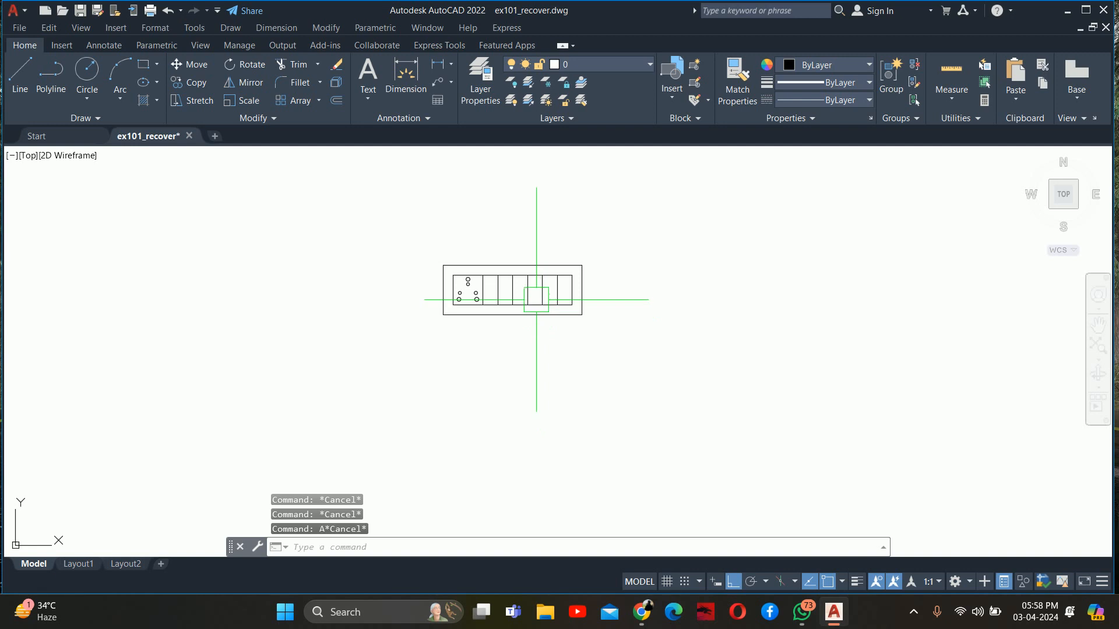
pyautogui.click(527, 303)
pyautogui.press('Escape')
pyautogui.scroll(-2, 433, 348)
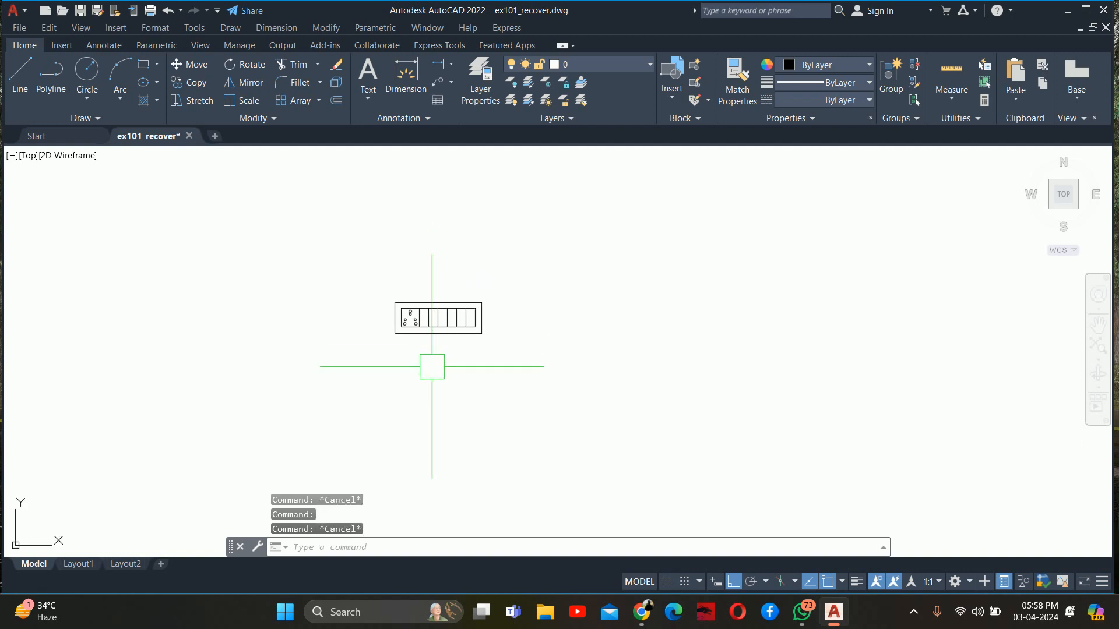
pyautogui.hotkey('ctrl', 'shift', 'a')
pyautogui.click(433, 351)
pyautogui.click(409, 320)
pyautogui.press('Escape')
pyautogui.press('Escape')
pyautogui.press('Escape')
pyautogui.scroll(4, 444, 335)
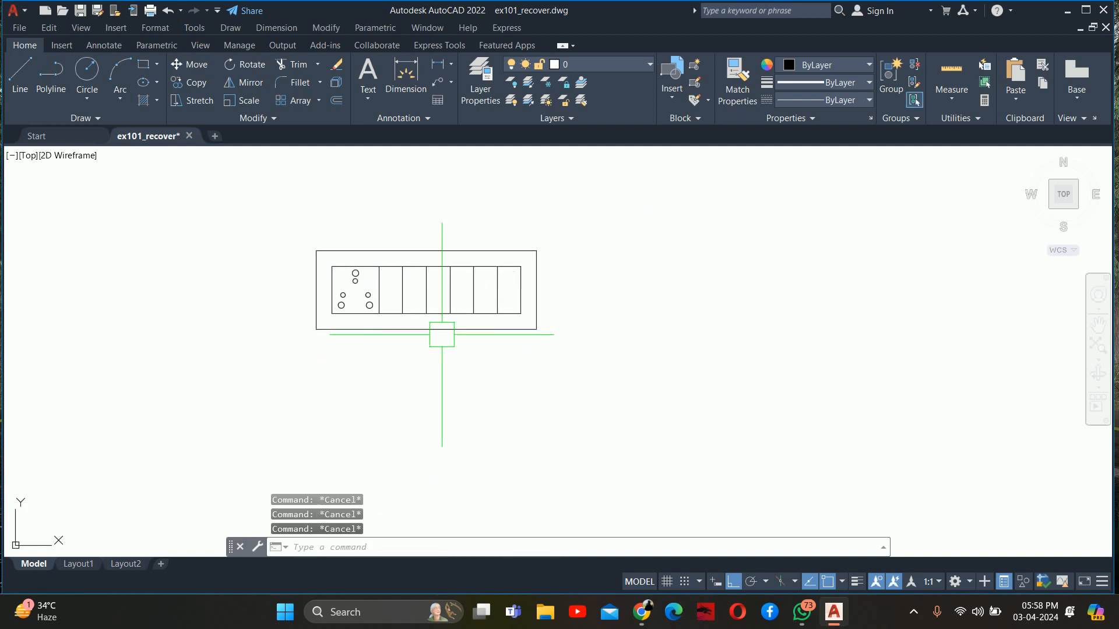
# Move the switchboard group by its bottom midpoint onto the top of the vanity counter in the section
pyautogui.write('m')
pyautogui.press('Return')
pyautogui.click(429, 329)
pyautogui.press('Return')
pyautogui.click(426, 330)
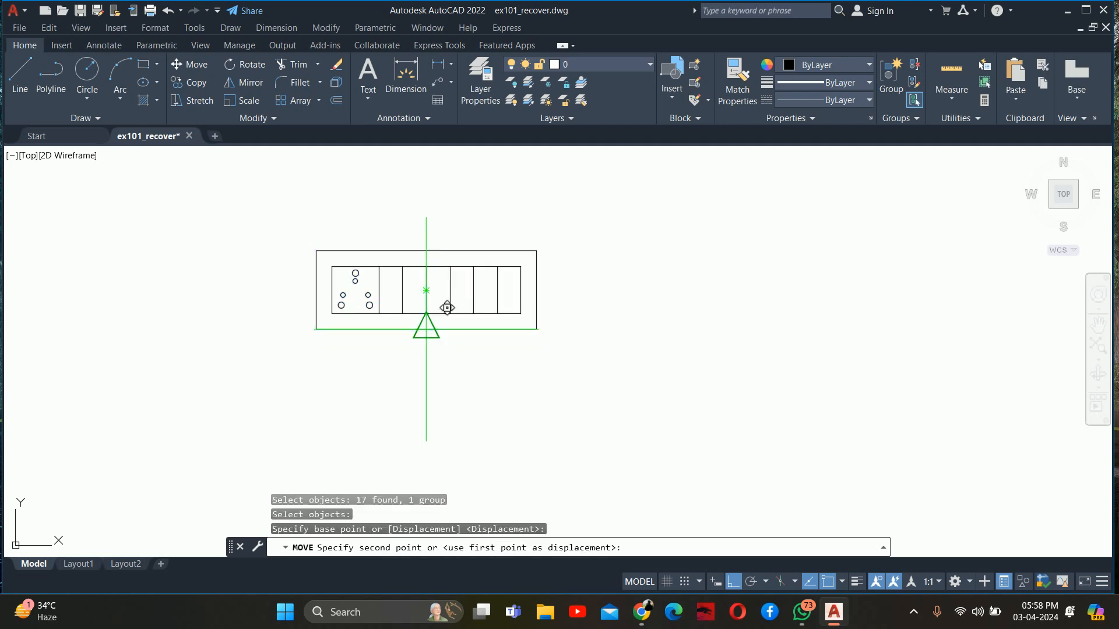
pyautogui.moveTo(577, 414); pyautogui.dragTo(217, 272, button='middle')
pyautogui.scroll(-2, 218, 272)
pyautogui.scroll(-7, 382, 309)
pyautogui.scroll(7, 588, 314)
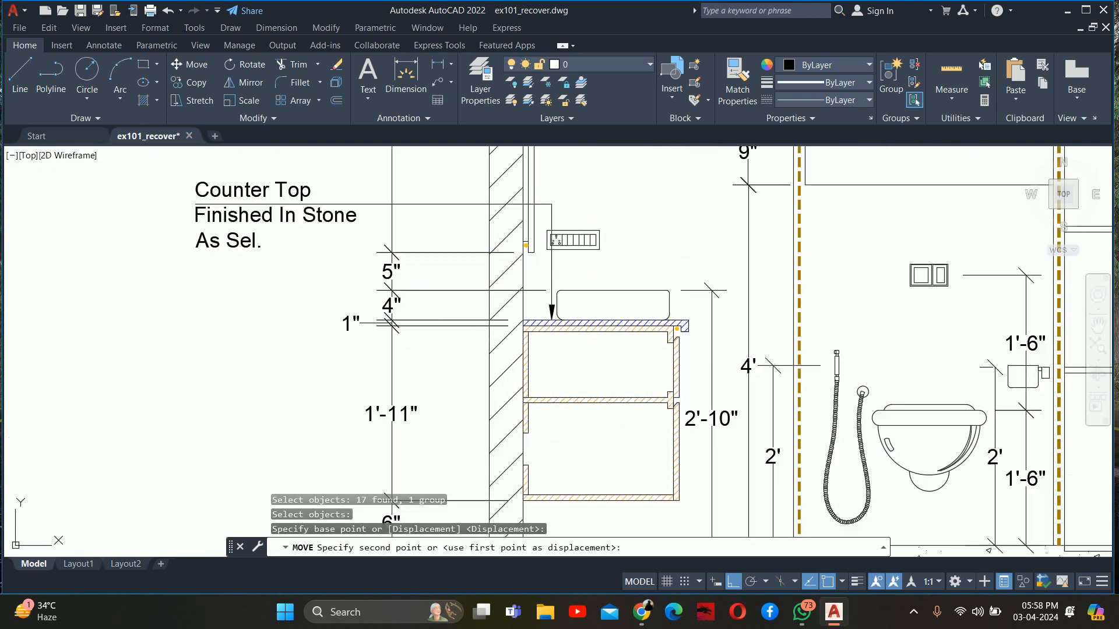
pyautogui.moveTo(620, 298); pyautogui.dragTo(454, 386, button='middle')
pyautogui.click(550, 371)
# Move the switchboard group 12" straight up from the countertop
pyautogui.press('Return')
pyautogui.click(458, 379)
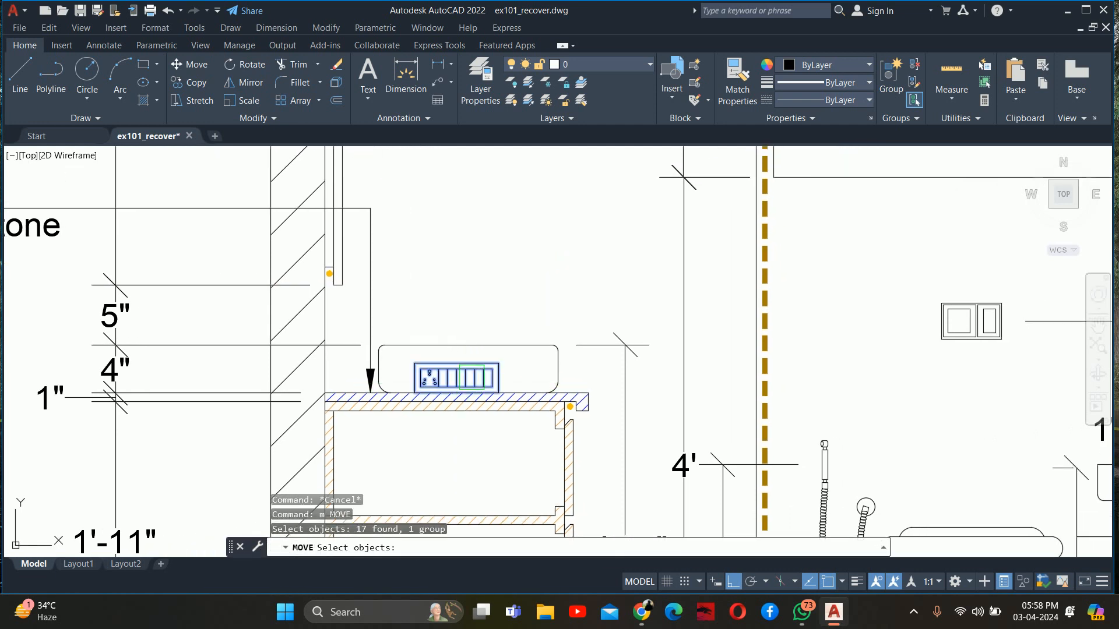
pyautogui.press('Return')
pyautogui.click(483, 368)
pyautogui.write('12')
pyautogui.press('Escape')
pyautogui.press('Escape')
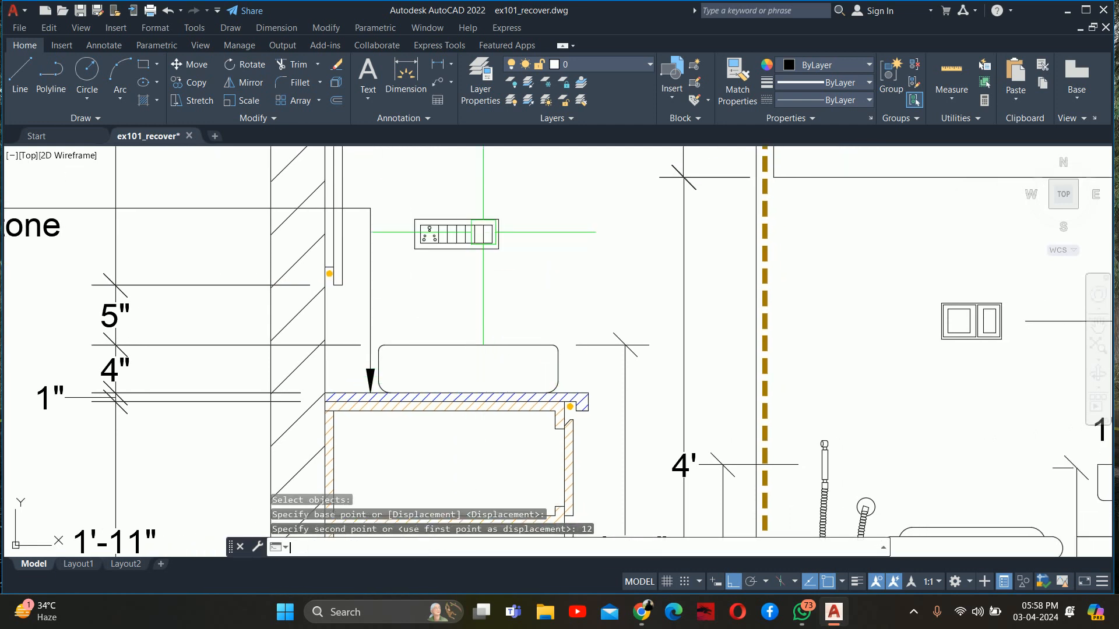
pyautogui.scroll(-6, 483, 269)
pyautogui.moveTo(488, 279); pyautogui.dragTo(488, 299, button='middle')
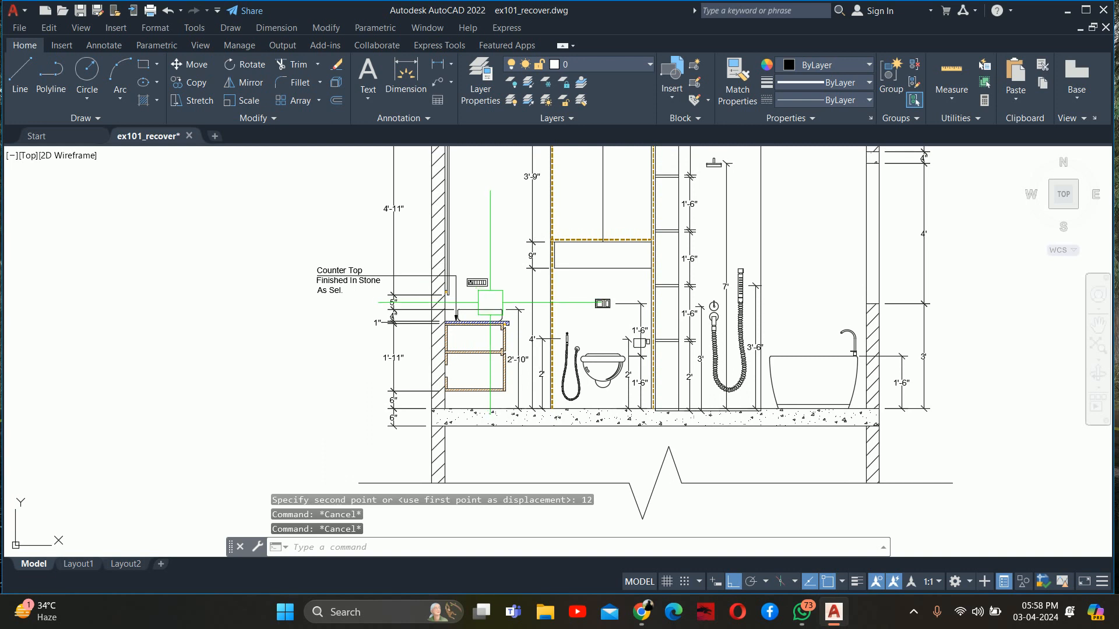
pyautogui.scroll(2, 491, 300)
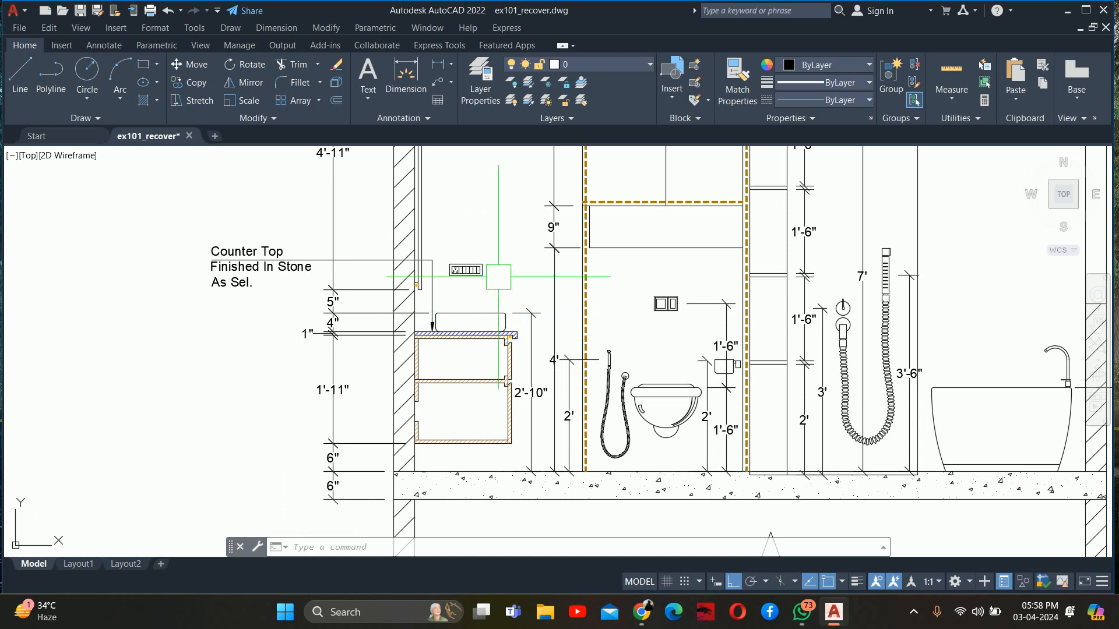
pyautogui.moveTo(499, 265)
pyautogui.mouseDown(button='middle')
pyautogui.moveTo(475, 361)
pyautogui.moveTo(468, 260)
pyautogui.mouseUp(button='middle')
pyautogui.press('Escape')
pyautogui.press('Escape')
pyautogui.press('Escape')
pyautogui.write('dli')
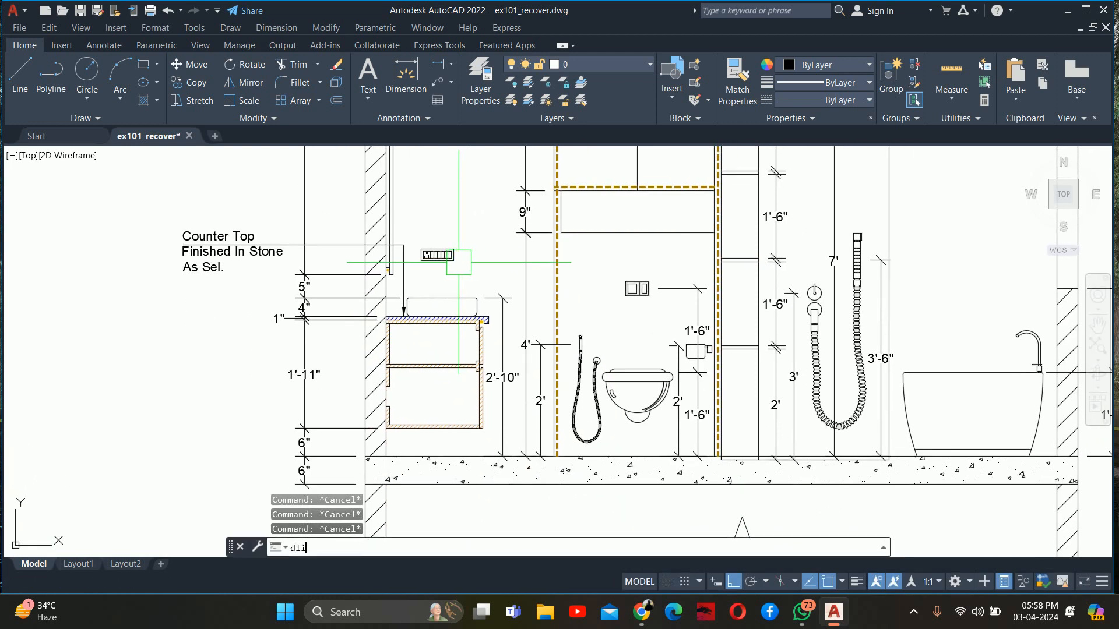
pyautogui.press('Return')
pyautogui.scroll(4, 421, 260)
pyautogui.click(391, 255)
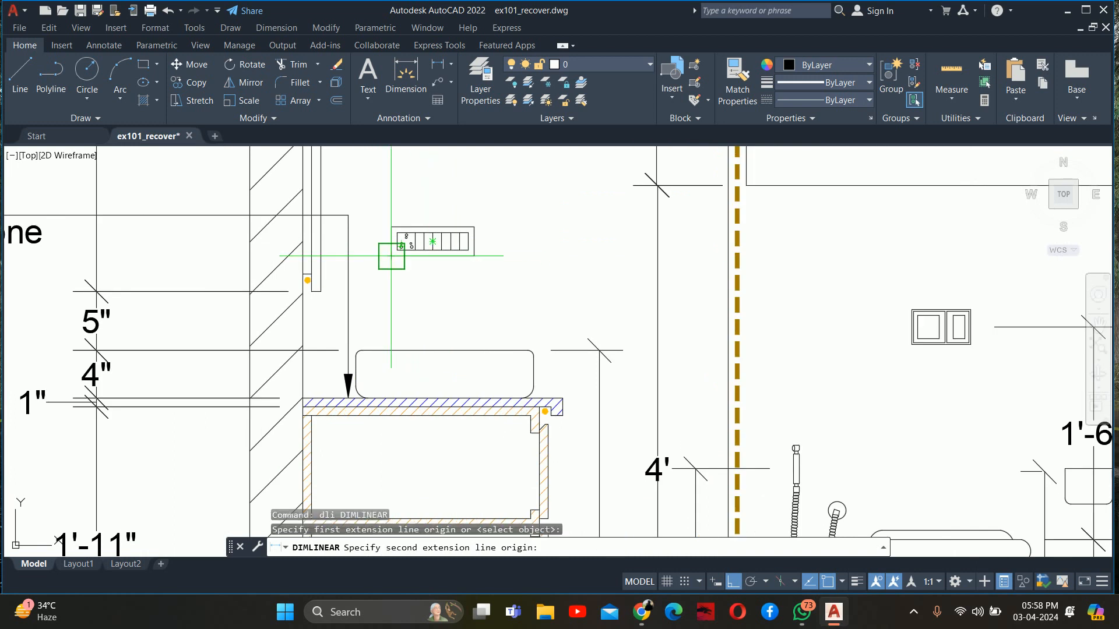
pyautogui.scroll(-4, 395, 250)
pyautogui.moveTo(397, 434); pyautogui.dragTo(397, 373, button='middle')
pyautogui.click(397, 371)
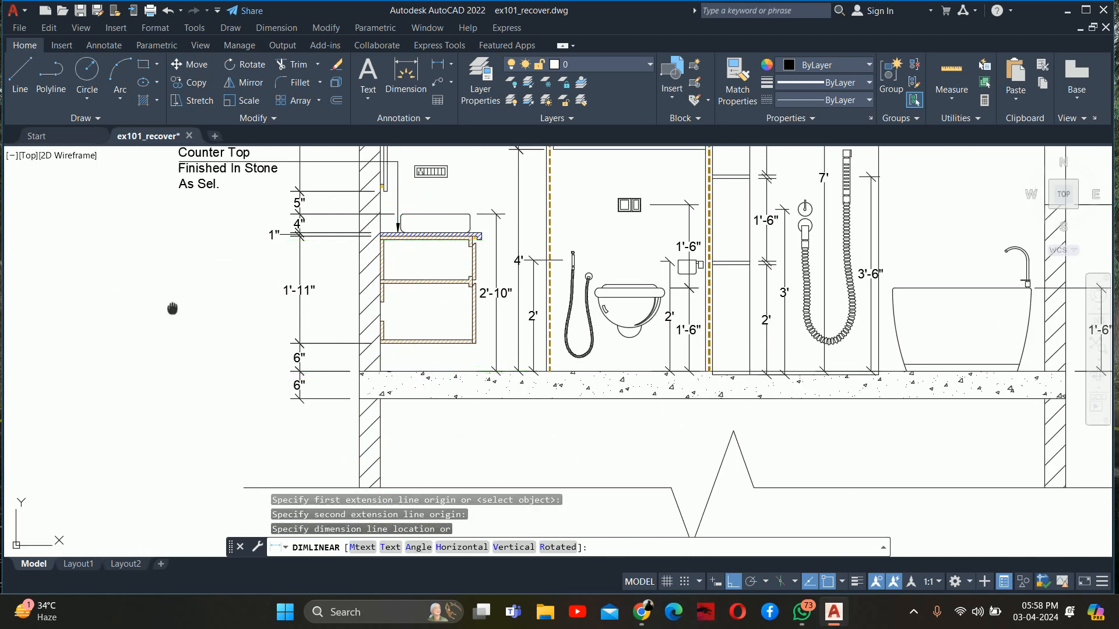
pyautogui.scroll(2, 163, 286)
pyautogui.scroll(-2, 326, 281)
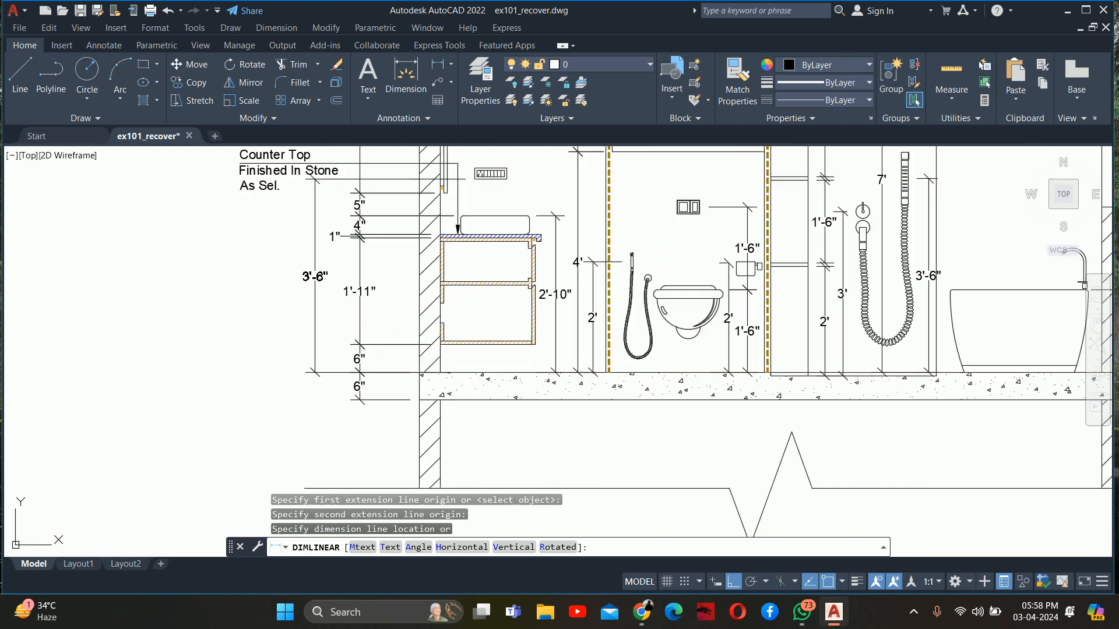
pyautogui.moveTo(326, 281); pyautogui.dragTo(336, 318, button='middle')
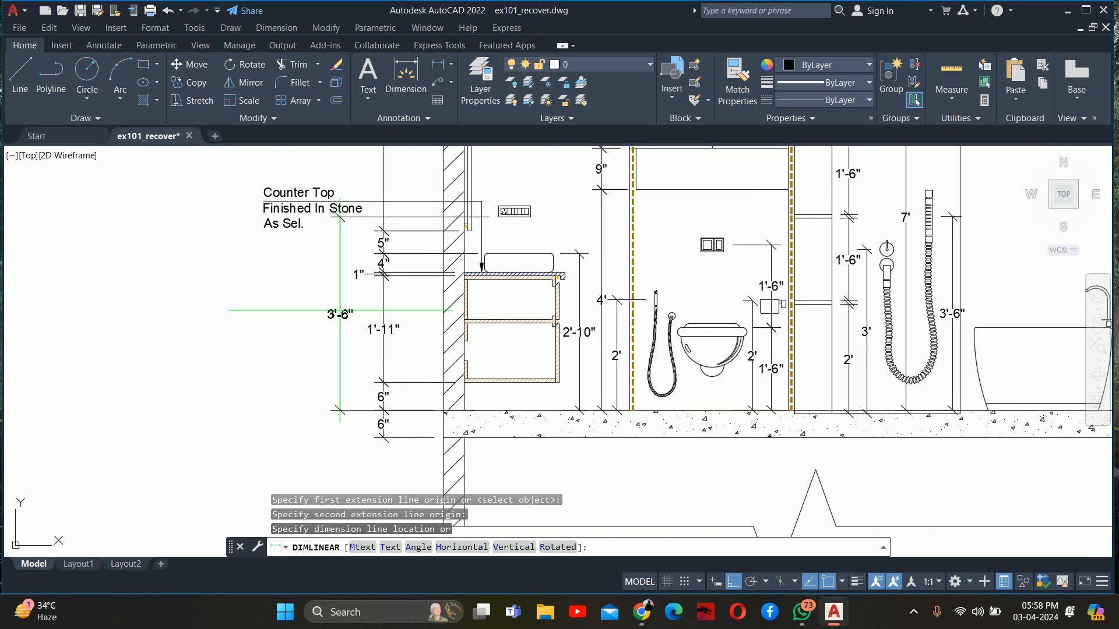
pyautogui.press('Escape')
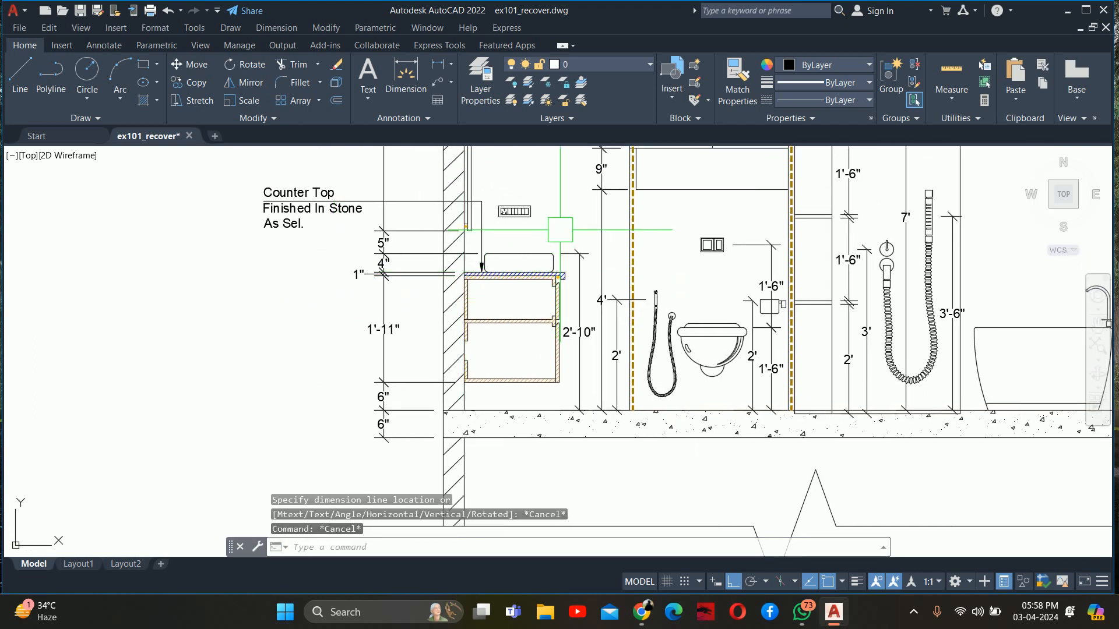
pyautogui.moveTo(560, 230); pyautogui.dragTo(488, 237, button='middle')
pyautogui.press('Escape')
pyautogui.press('Escape')
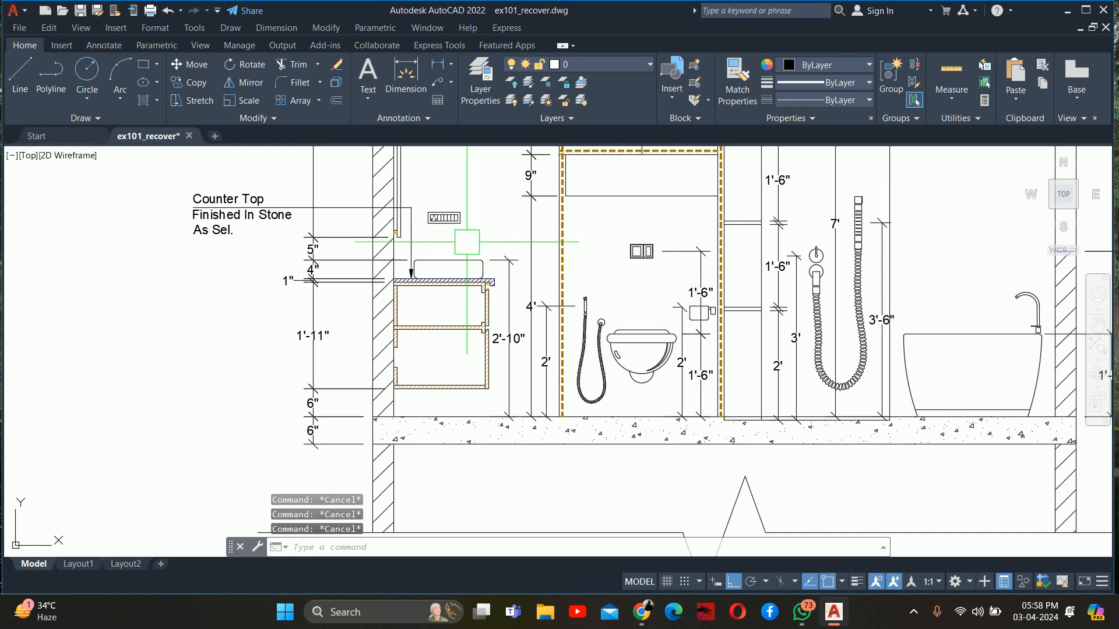
# Add a horizontal linear dimension below the floor slab from the wall's inner face to the vanity cabinet's front edge
pyautogui.moveTo(467, 242); pyautogui.dragTo(450, 285, button='middle')
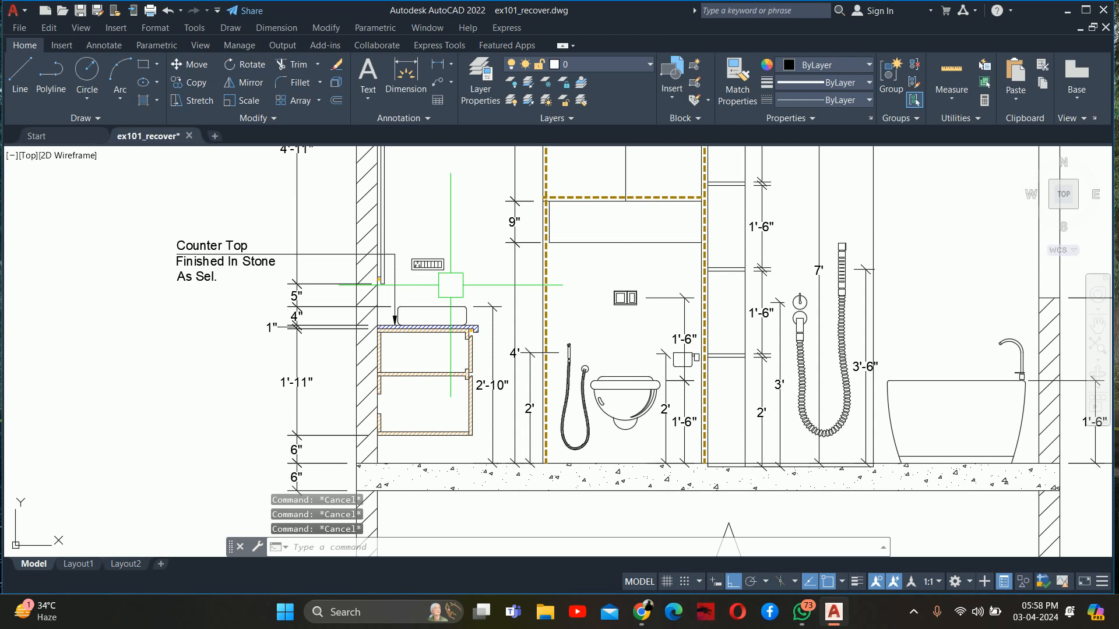
pyautogui.scroll(-6, 450, 285)
pyautogui.scroll(2, 496, 281)
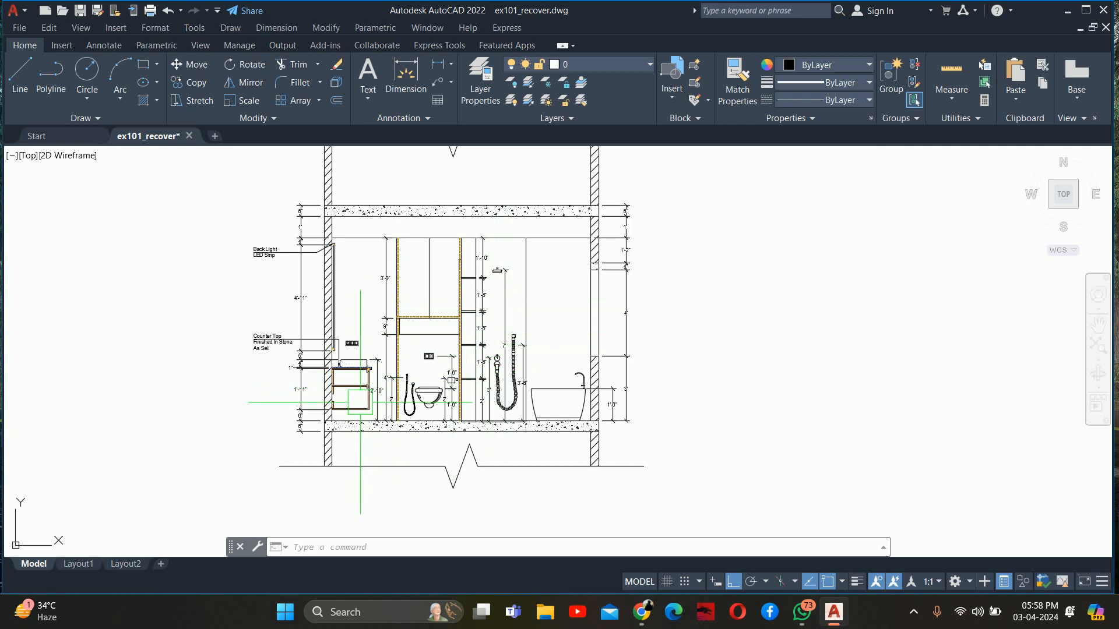
pyautogui.scroll(2, 340, 385)
pyautogui.press('Escape')
pyautogui.press('Escape')
pyautogui.moveTo(355, 418); pyautogui.dragTo(326, 325, button='middle')
pyautogui.write('dli')
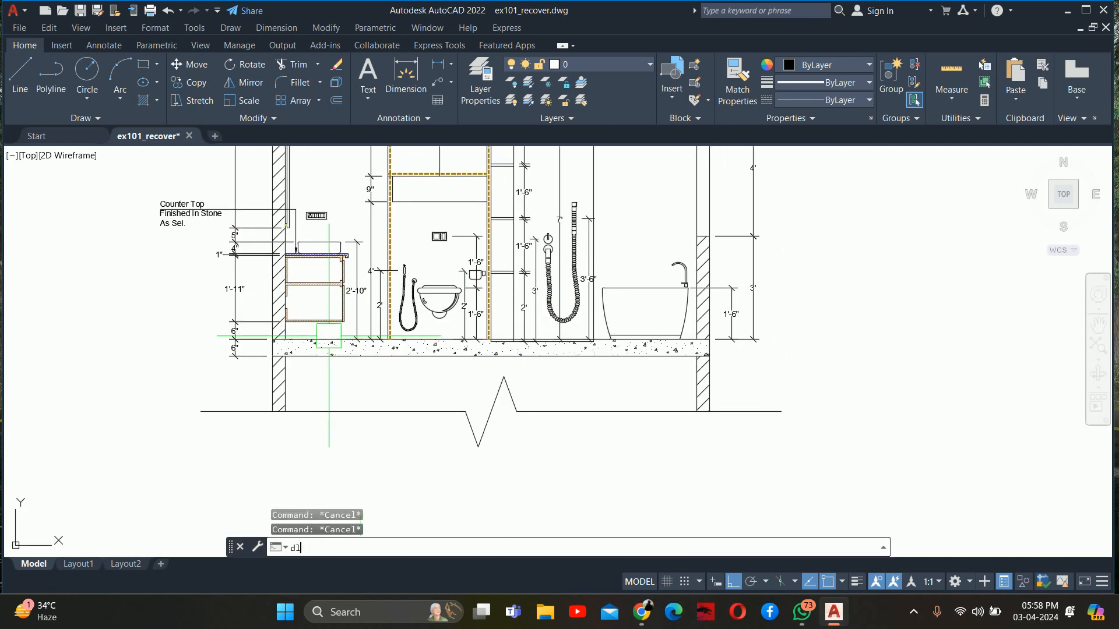
pyautogui.press('Return')
pyautogui.scroll(4, 286, 353)
pyautogui.click(287, 363)
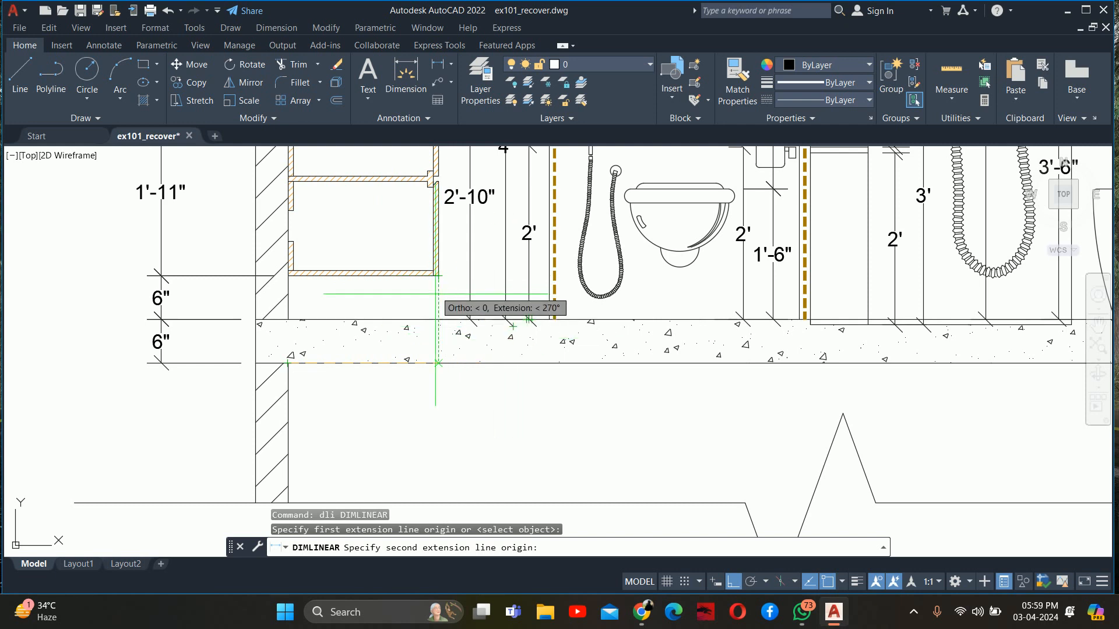
pyautogui.click(439, 276)
pyautogui.moveTo(400, 380)
pyautogui.mouseDown(button='middle')
pyautogui.moveTo(412, 309)
pyautogui.moveTo(363, 341)
pyautogui.mouseUp(button='middle')
pyautogui.click(408, 331)
pyautogui.scroll(-2, 409, 330)
pyautogui.press('Escape')
pyautogui.press('Escape')
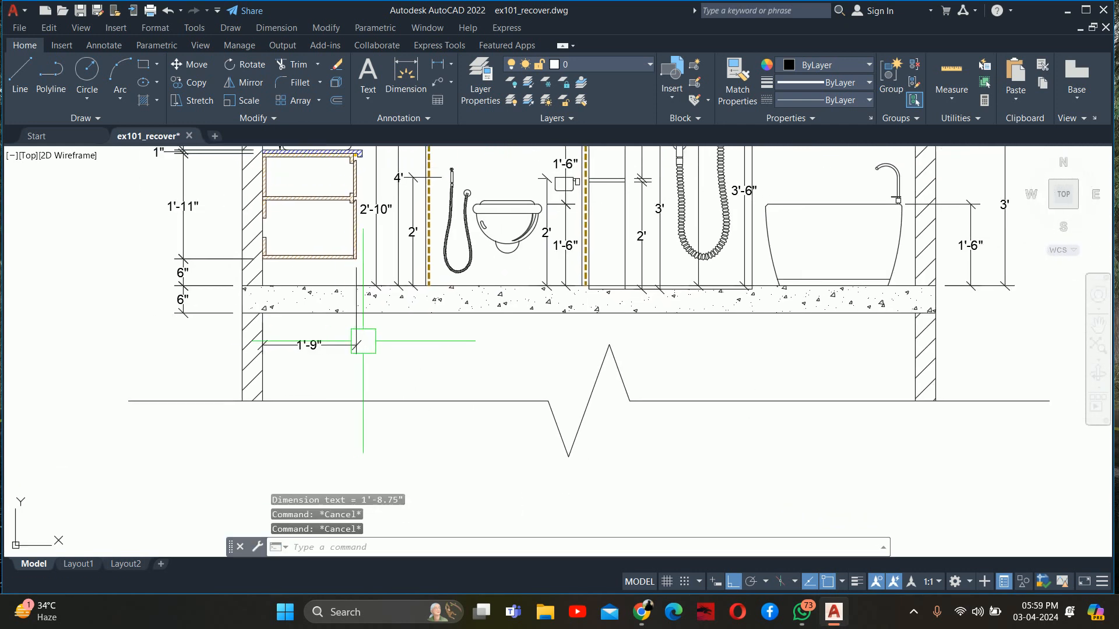
# Continue the dimension chain from the vanity front to the WC partition's near face and the hand spray's centre
pyautogui.write('dco')
pyautogui.press('Return')
pyautogui.scroll(3, 411, 306)
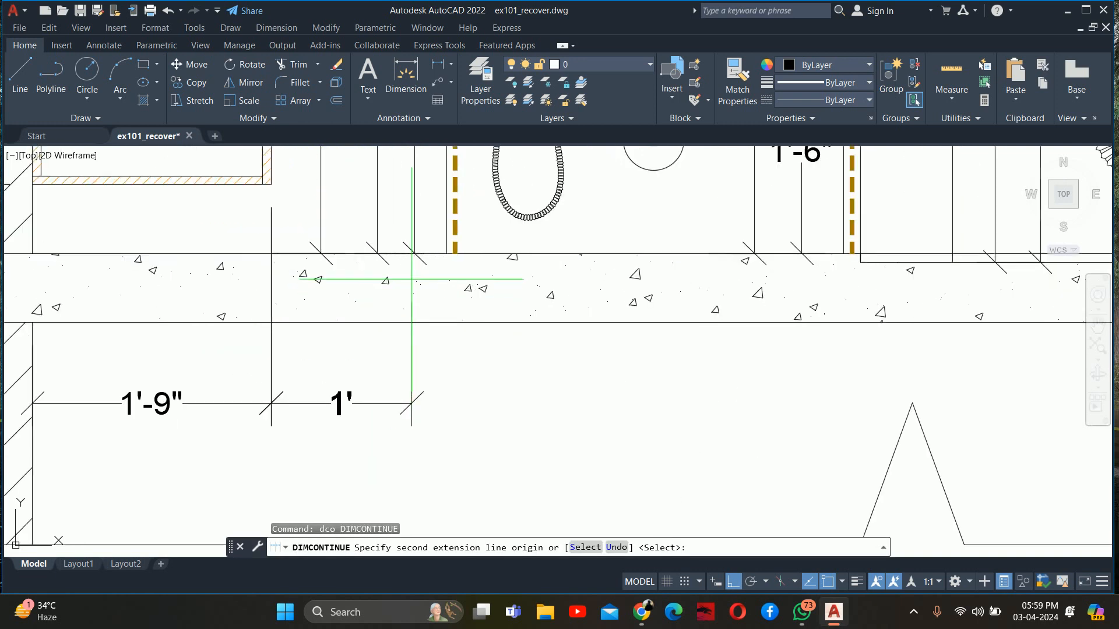
pyautogui.click(446, 253)
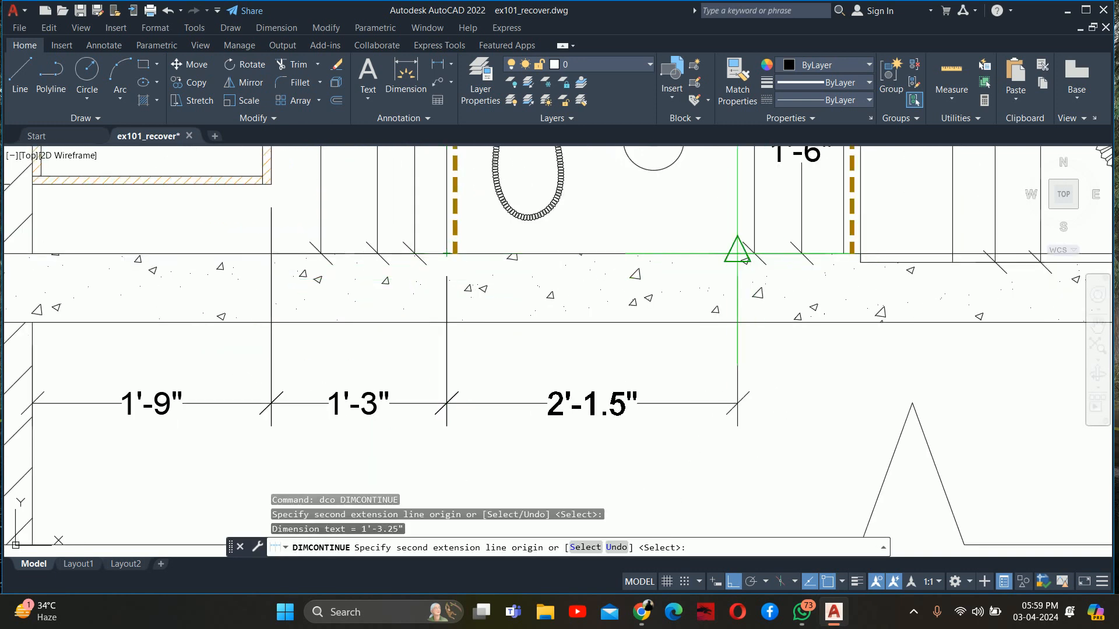
pyautogui.scroll(-2, 737, 250)
pyautogui.moveTo(649, 264); pyautogui.dragTo(594, 365, button='middle')
pyautogui.scroll(5, 565, 187)
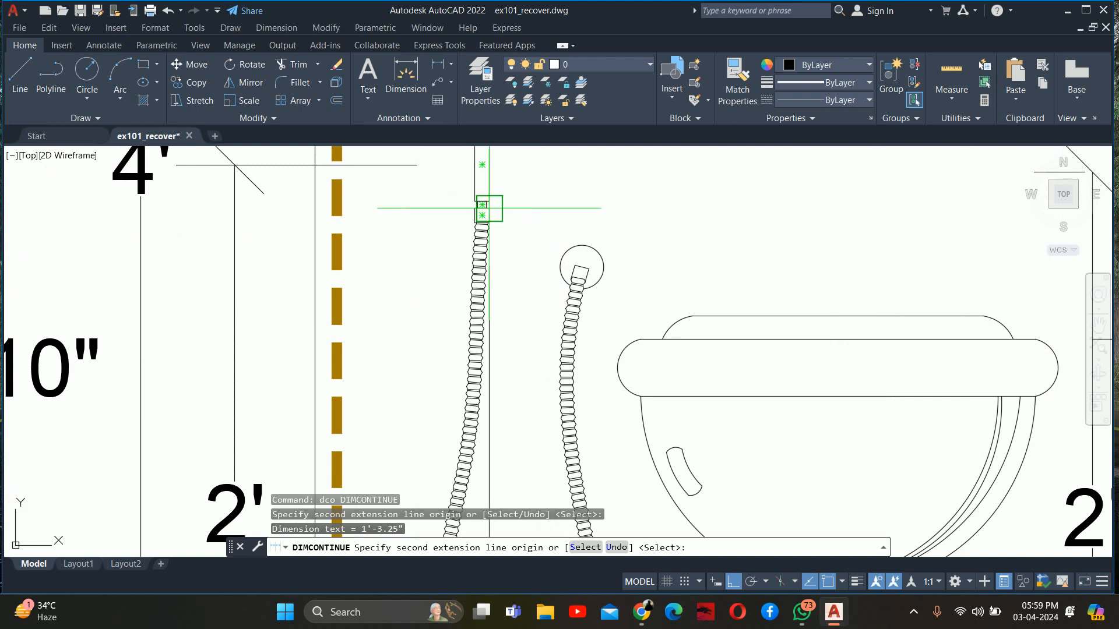
pyautogui.scroll(4, 482, 201)
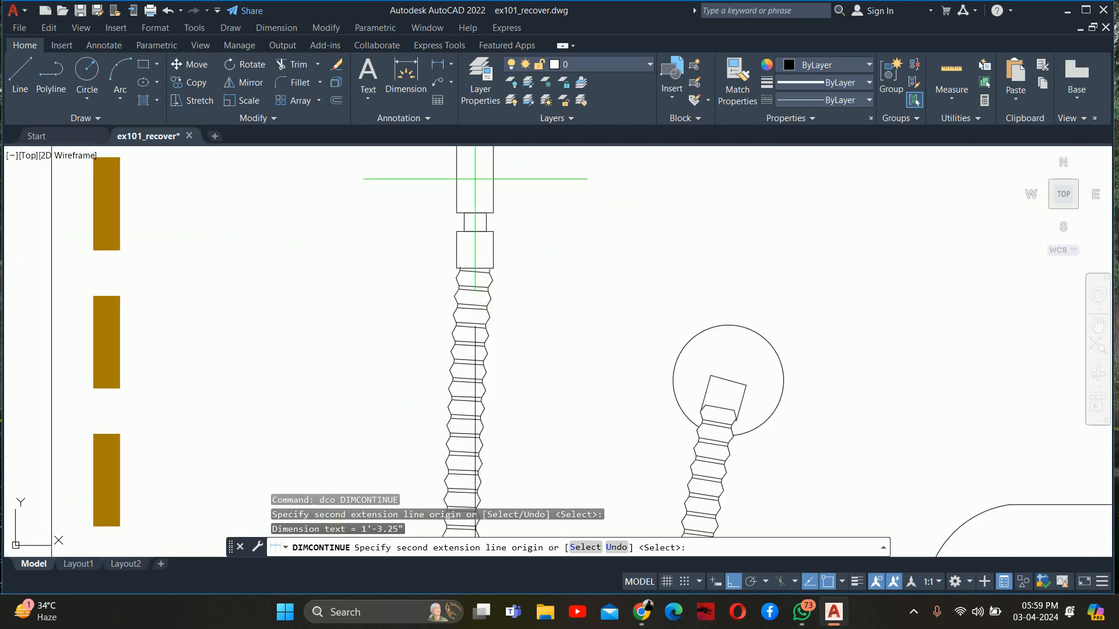
pyautogui.click(475, 213)
# Continue the dimension chain below the floor slab from the hand spray to the WC's centre and the toilet paper holder's centre
pyautogui.scroll(-8, 475, 213)
pyautogui.moveTo(514, 315); pyautogui.dragTo(449, 185, button='middle')
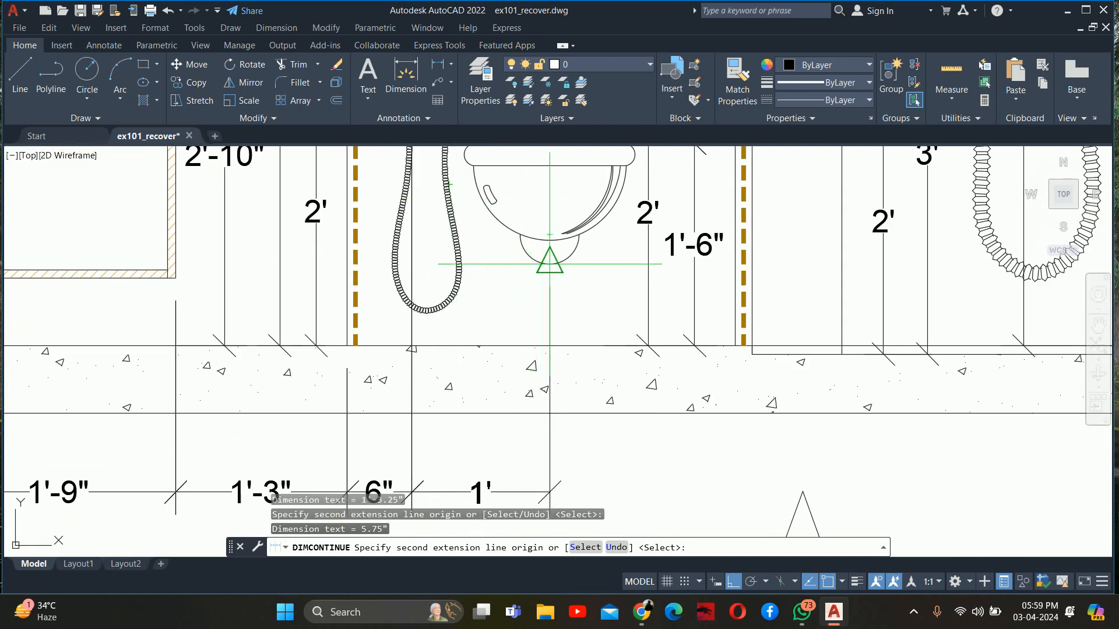
pyautogui.click(550, 264)
pyautogui.scroll(-3, 638, 315)
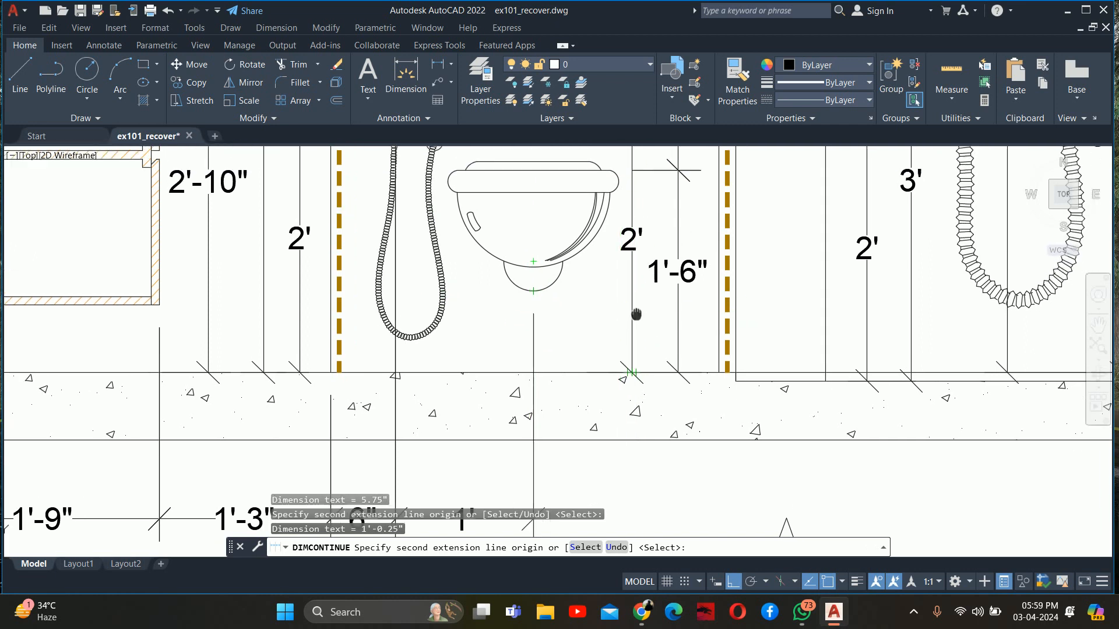
pyautogui.scroll(4, 641, 233)
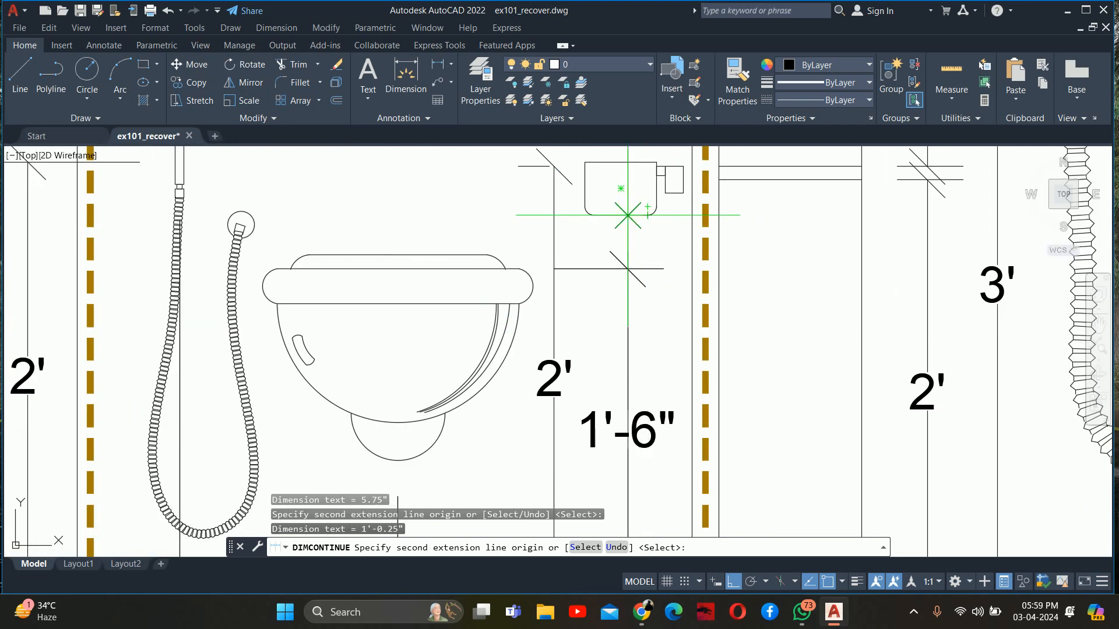
pyautogui.click(620, 215)
# Continue the lower dimension chain to the WC partition's shower-side face and the far edge of the sunken shower floor
pyautogui.scroll(-5, 621, 215)
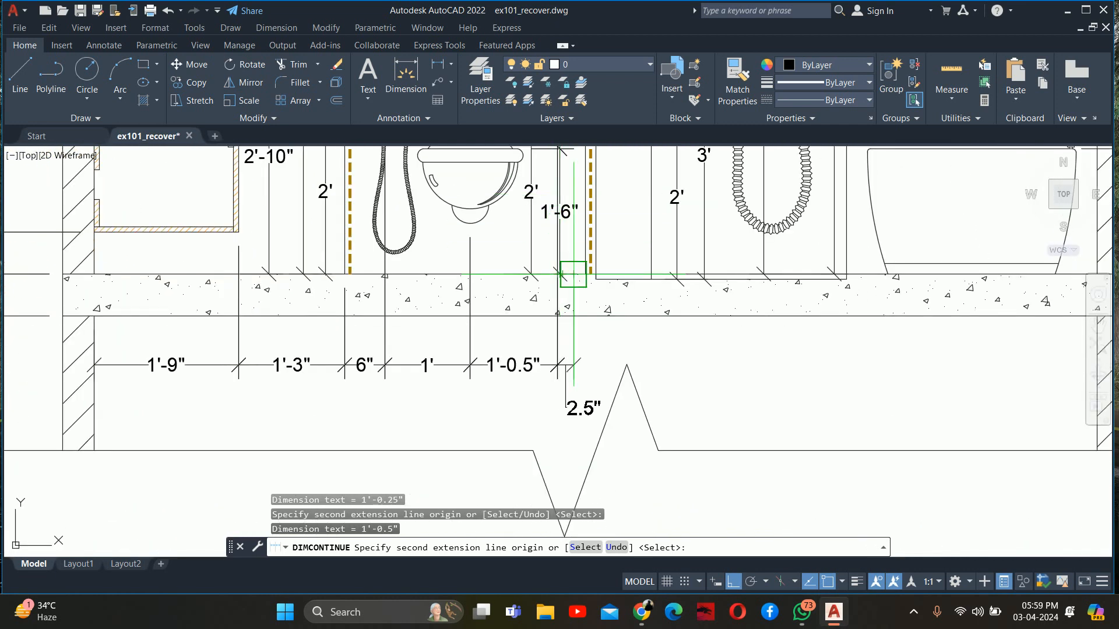
pyautogui.scroll(4, 584, 272)
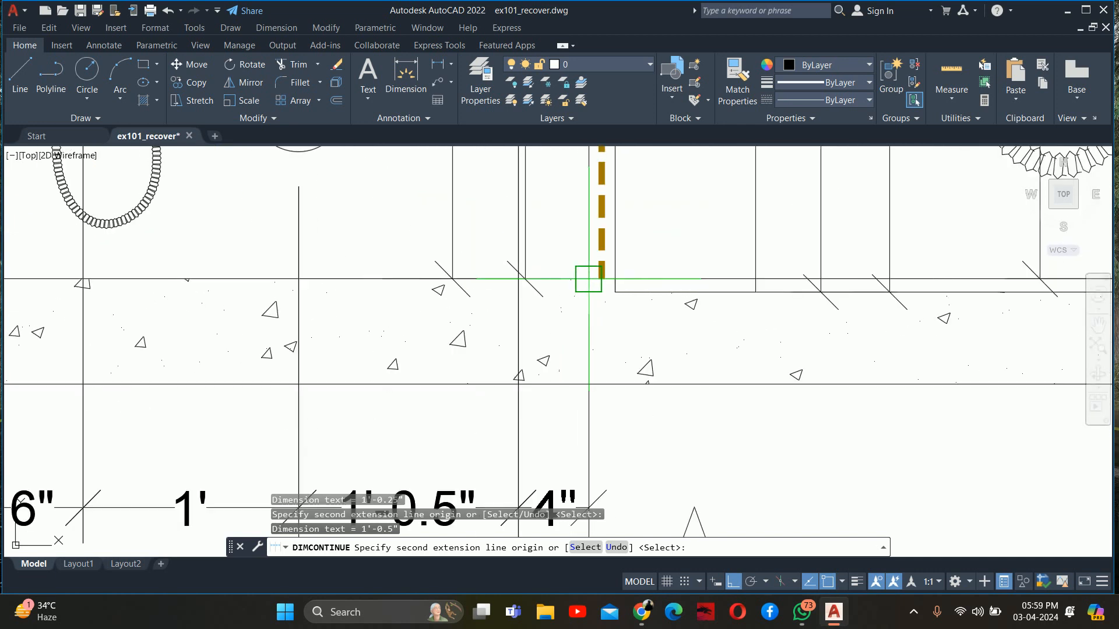
pyautogui.click(615, 291)
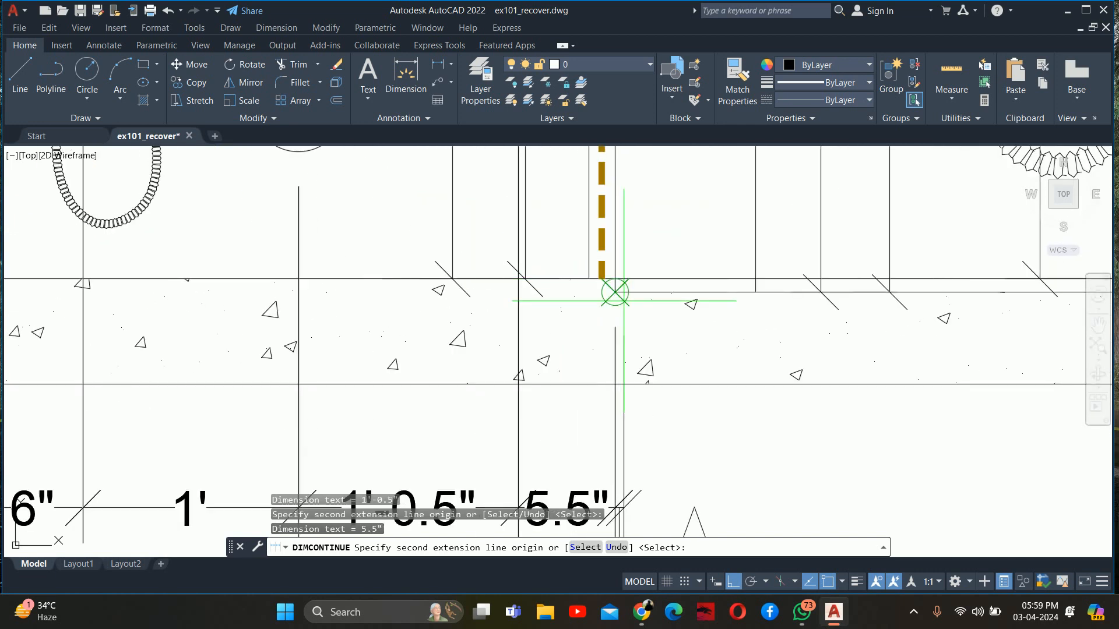
pyautogui.scroll(-4, 614, 291)
pyautogui.moveTo(617, 295); pyautogui.dragTo(504, 298, button='middle')
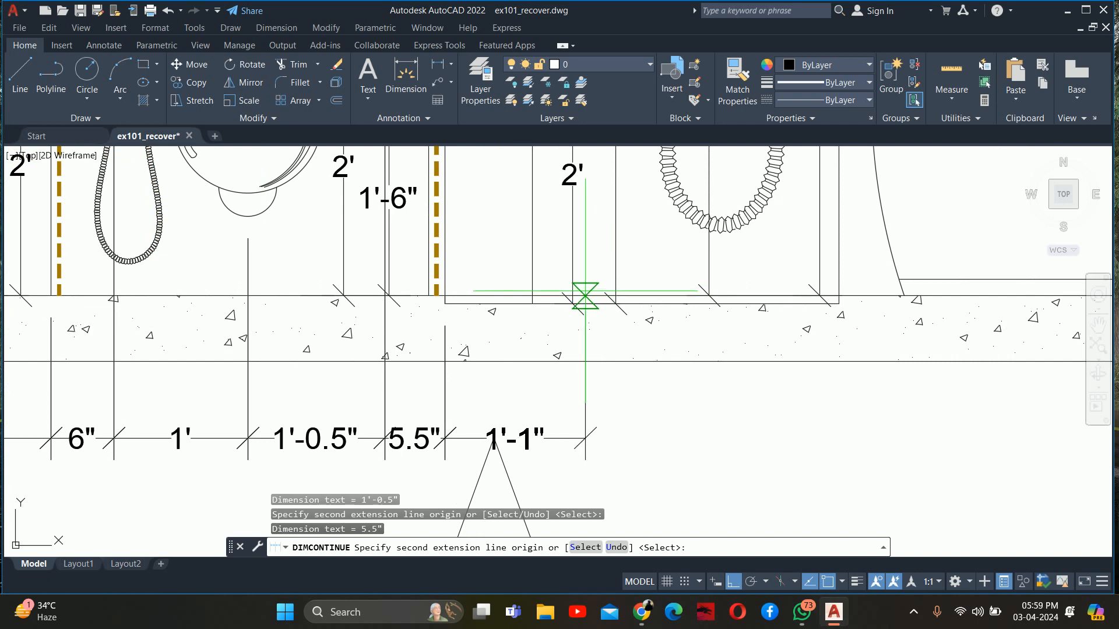
pyautogui.scroll(-3, 579, 294)
pyautogui.scroll(2, 649, 325)
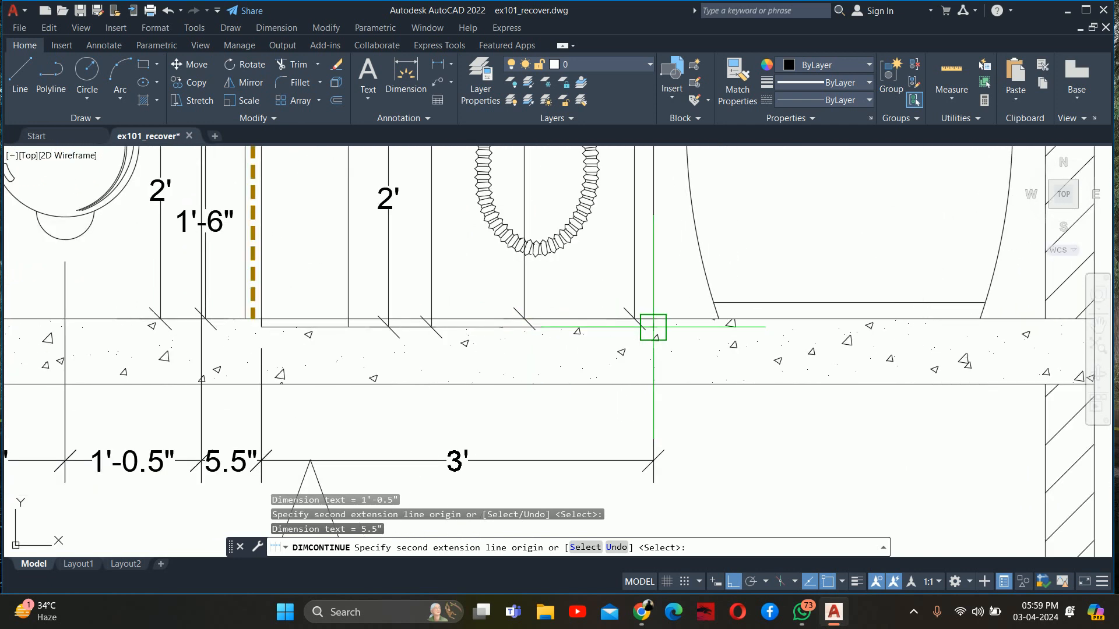
pyautogui.click(654, 328)
# Continue the lower dimension chain to the inner face of the wall beside the bathtub and finish the chain
pyautogui.scroll(-2, 653, 327)
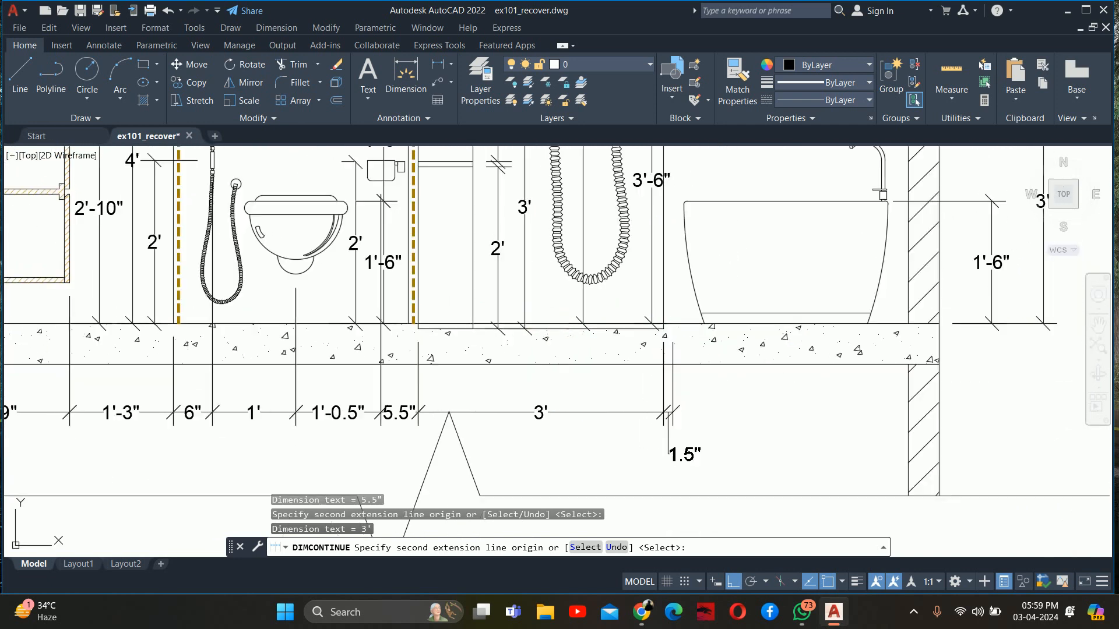
pyautogui.moveTo(679, 344); pyautogui.dragTo(498, 356, button='middle')
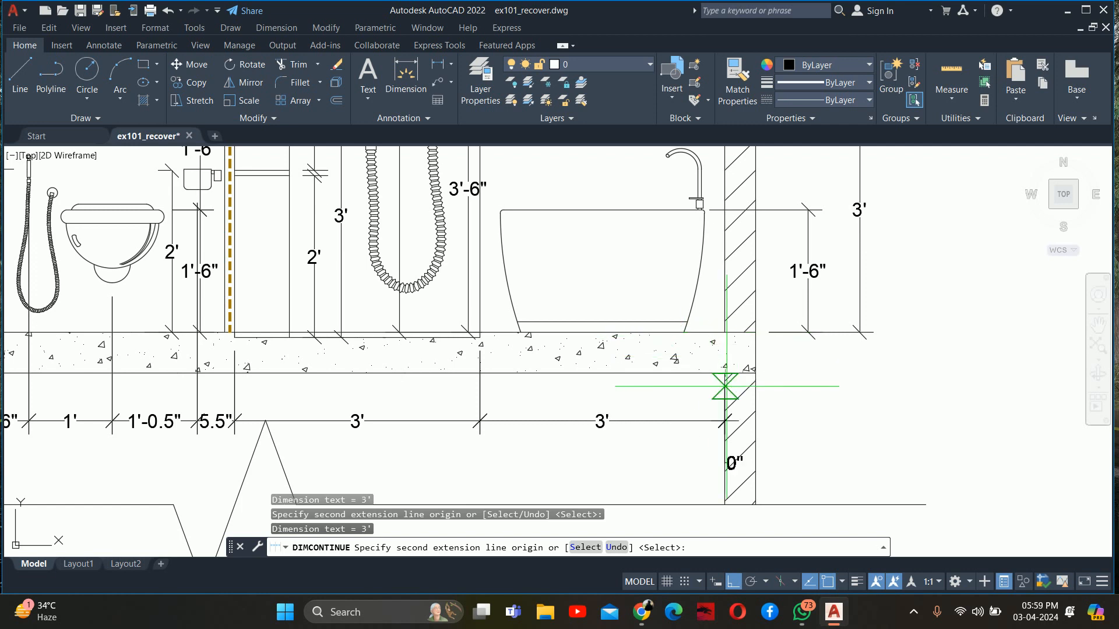
pyautogui.press('Escape')
pyautogui.press('Escape')
pyautogui.press('Escape')
# Move the toilet paper holder 0.5" horizontally towards the WC
pyautogui.moveTo(502, 368); pyautogui.dragTo(650, 400, button='middle')
pyautogui.moveTo(329, 319); pyautogui.dragTo(379, 368, button='middle')
pyautogui.write('m')
pyautogui.press('Return')
pyautogui.scroll(6, 385, 258)
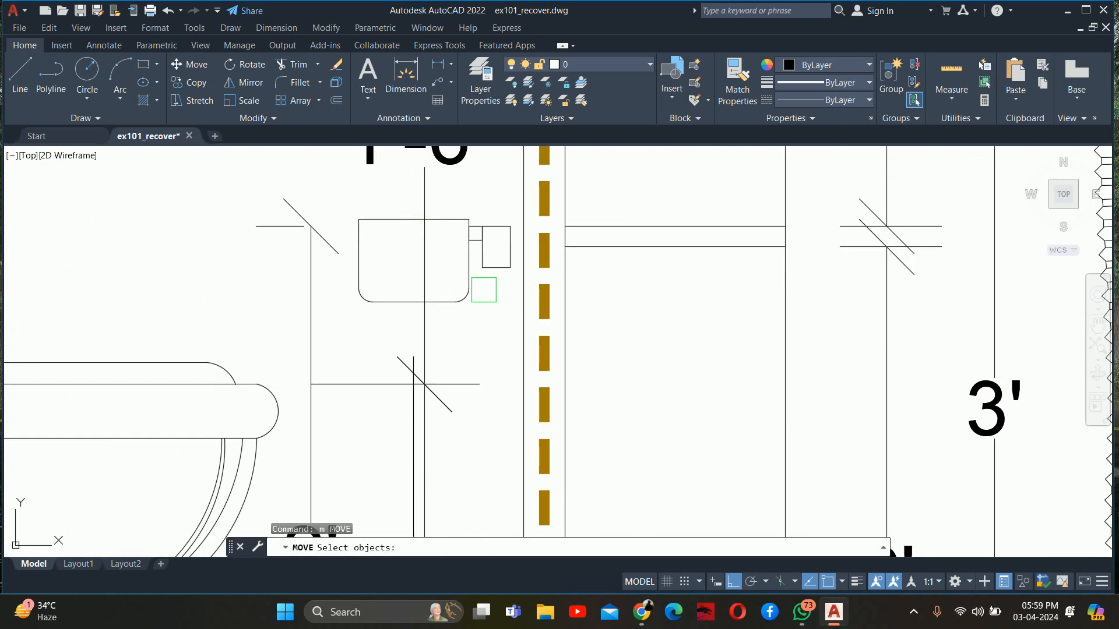
pyautogui.click(462, 236)
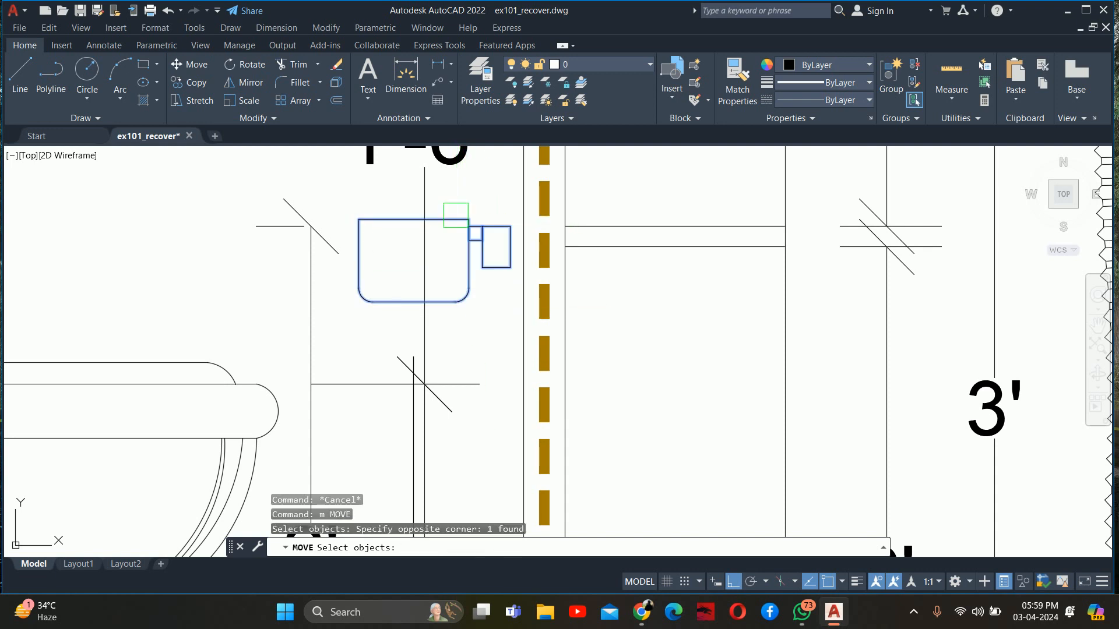
pyautogui.press('Return')
pyautogui.click(405, 240)
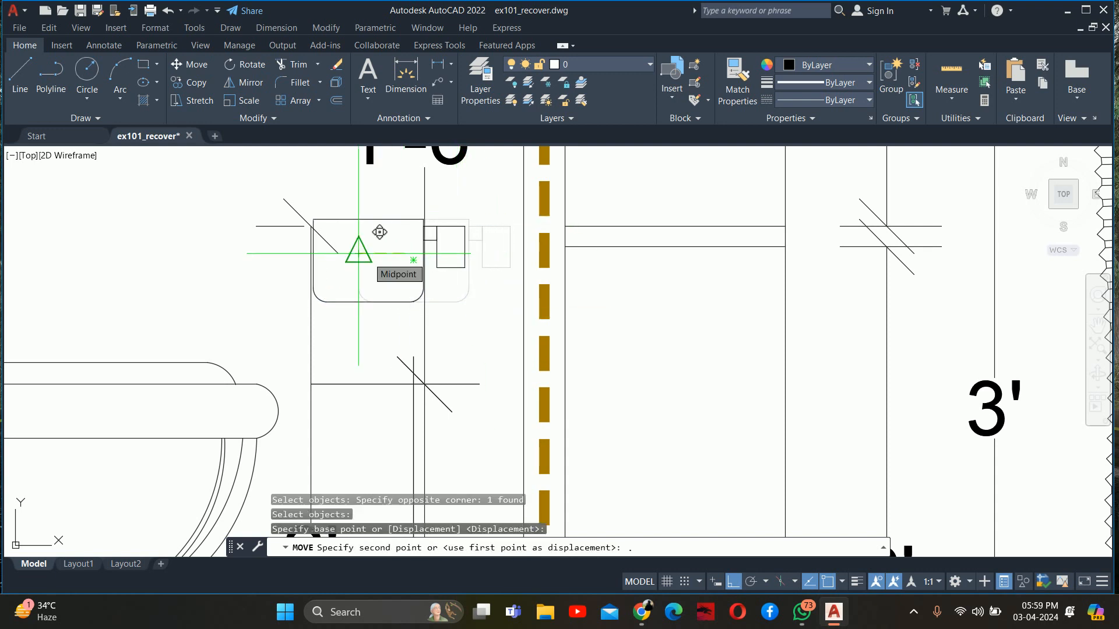
pyautogui.write('5')
pyautogui.press('Escape')
pyautogui.press('Escape')
# Examine the lower dimension chain and the fixtures in the bathroom section
pyautogui.scroll(-5, 389, 371)
pyautogui.moveTo(389, 371)
pyautogui.mouseDown(button='middle')
pyautogui.moveTo(401, 336)
pyautogui.moveTo(468, 271)
pyautogui.mouseUp(button='middle')
pyautogui.moveTo(389, 342); pyautogui.dragTo(405, 435, button='middle')
pyautogui.moveTo(357, 315); pyautogui.dragTo(367, 282, button='middle')
pyautogui.scroll(-3, 364, 288)
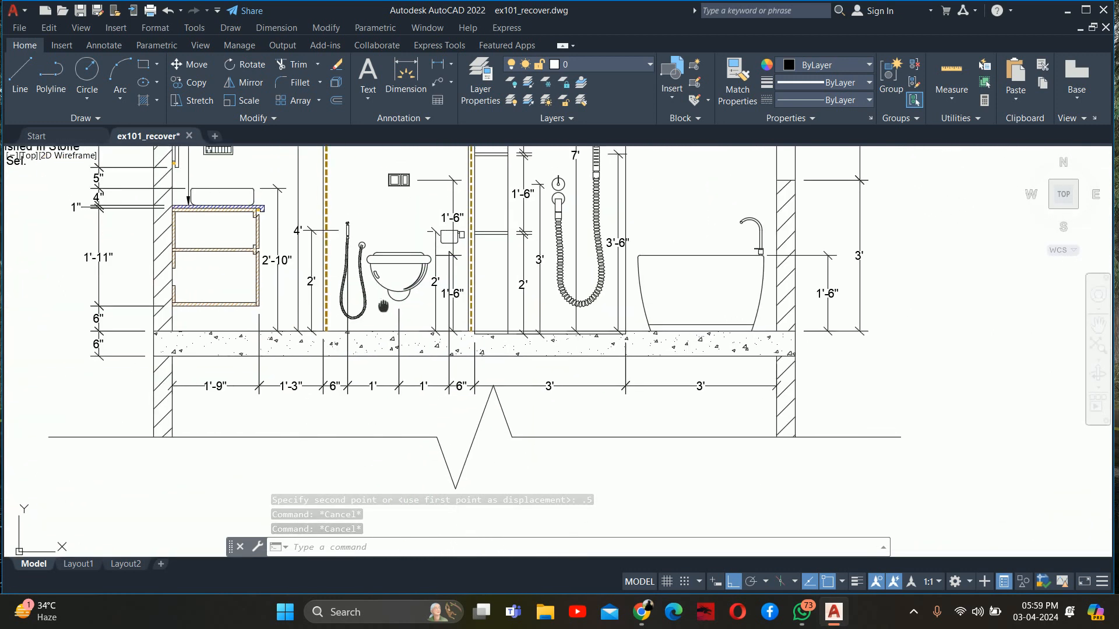
pyautogui.scroll(2, 358, 296)
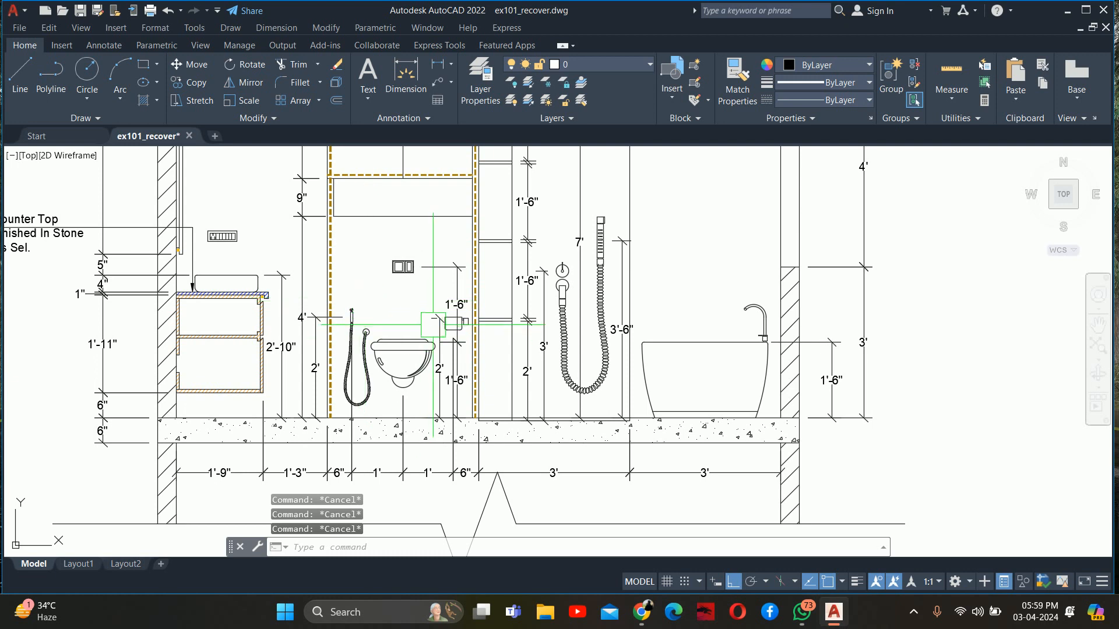
pyautogui.scroll(-2, 461, 332)
pyautogui.moveTo(459, 327); pyautogui.dragTo(466, 337, button='middle')
pyautogui.scroll(-2, 462, 340)
pyautogui.moveTo(458, 245)
pyautogui.mouseDown(button='middle')
pyautogui.moveTo(464, 271)
pyautogui.moveTo(442, 247)
pyautogui.moveTo(417, 317)
pyautogui.mouseUp(button='middle')
pyautogui.scroll(-2, 442, 243)
pyautogui.scroll(-2, 442, 244)
pyautogui.scroll(6, 437, 254)
pyautogui.scroll(-2, 415, 318)
# Add a horizontal linear dimension above the ceiling slab from the vanity-side wall's inner face to the first WC partition
pyautogui.write('dli')
pyautogui.press('Return')
pyautogui.scroll(2, 403, 312)
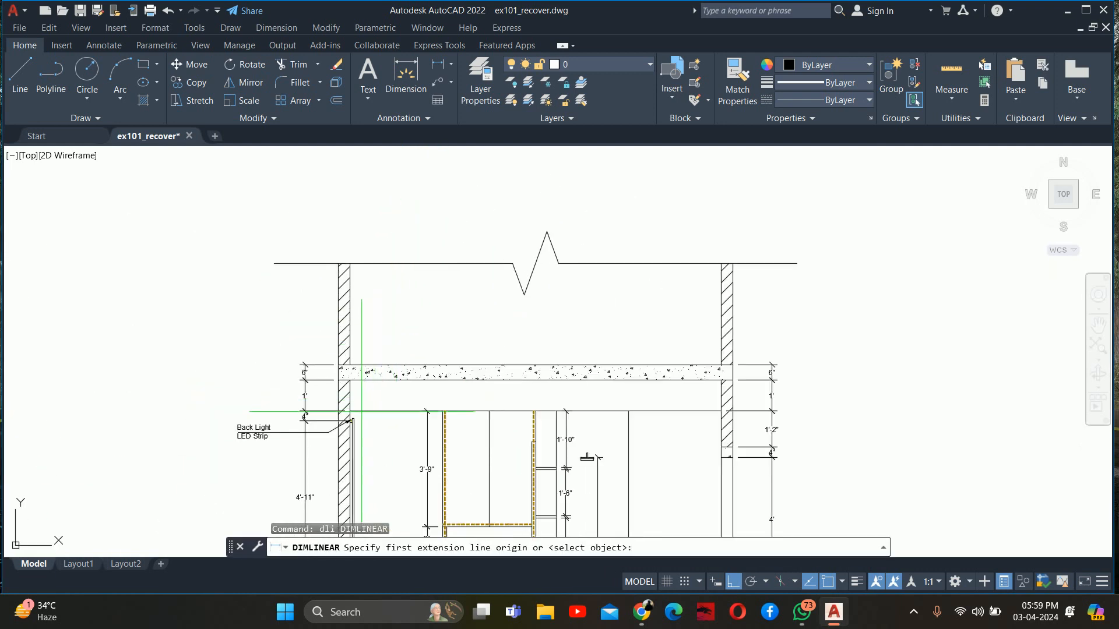
pyautogui.click(350, 365)
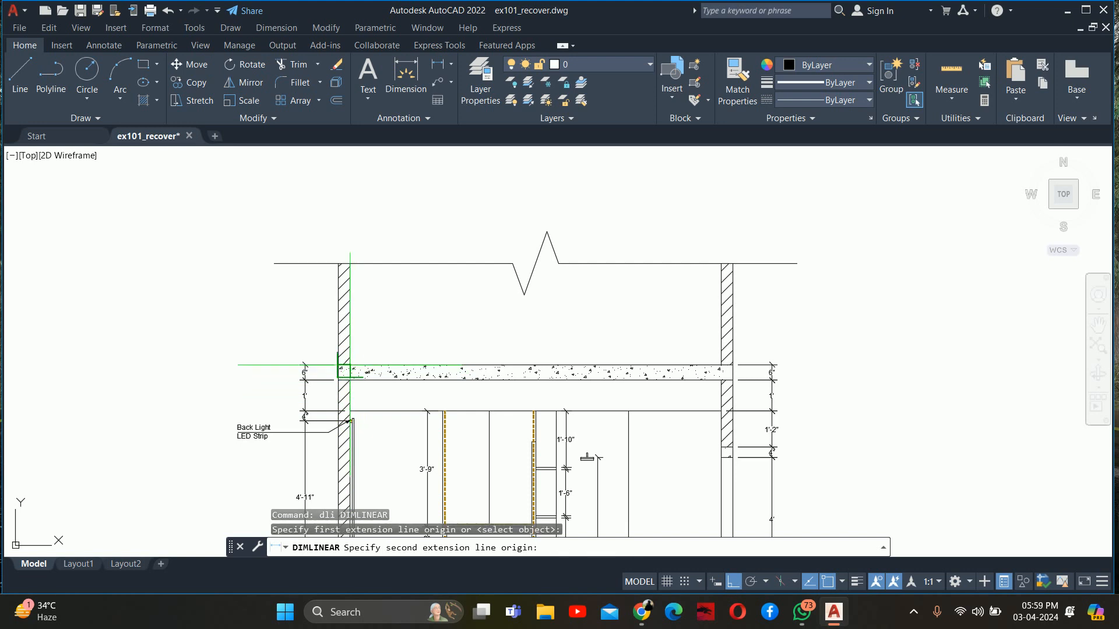
pyautogui.click(445, 411)
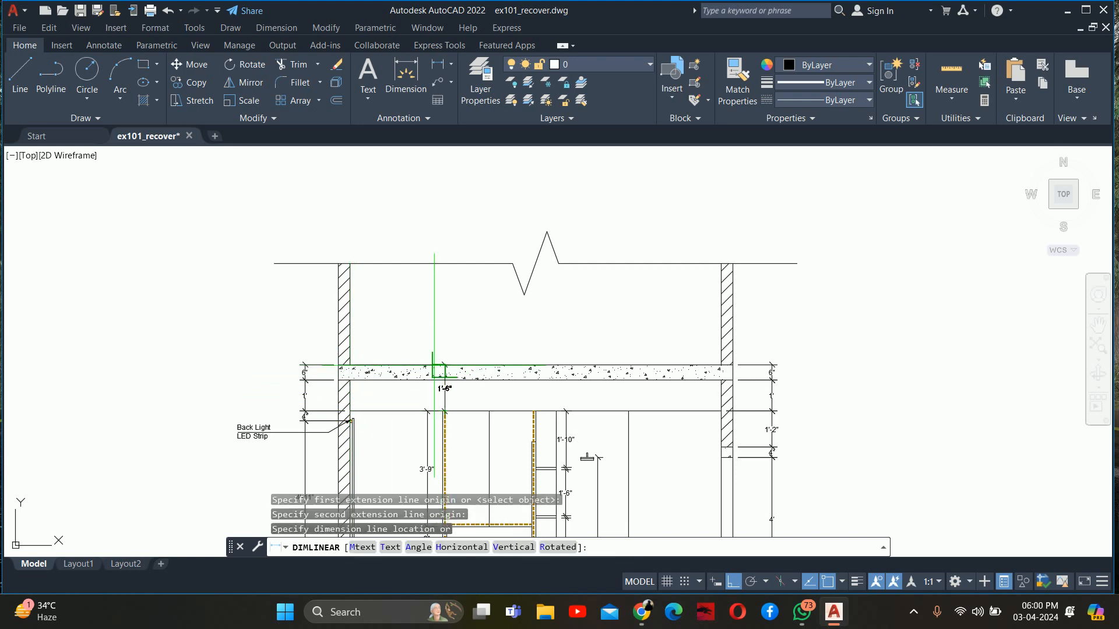
pyautogui.click(401, 333)
pyautogui.press('Escape')
pyautogui.press('Escape')
# Shift the second extension origin of the dimension above the ceiling slab to the first WC partition's vanity-side face
pyautogui.scroll(4, 444, 398)
pyautogui.click(445, 405)
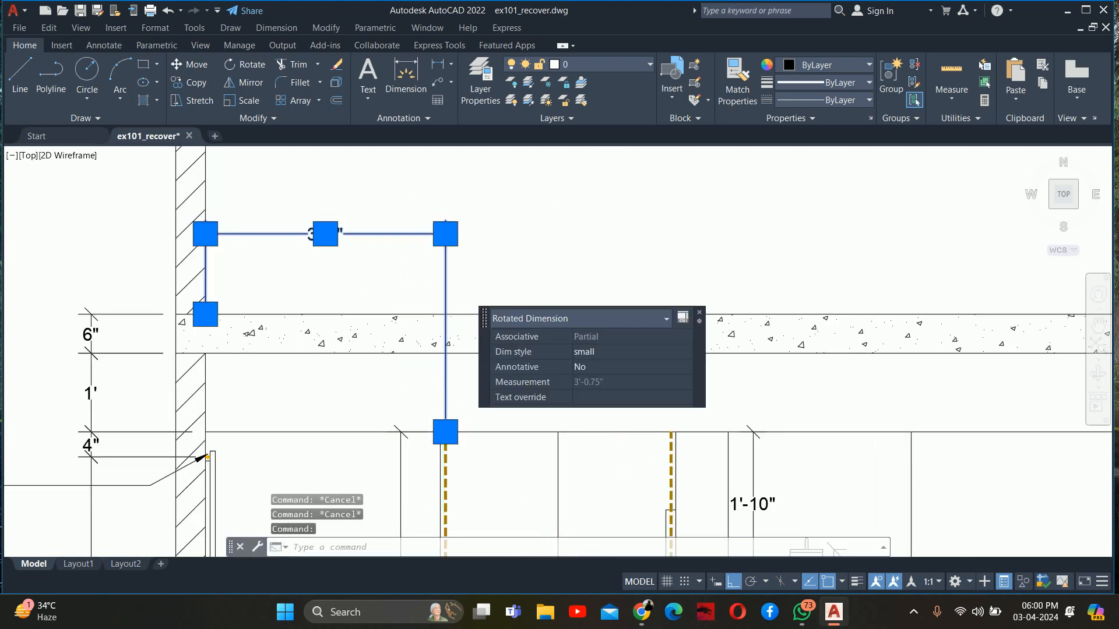
pyautogui.scroll(4, 445, 406)
pyautogui.click(442, 451)
pyautogui.press('Escape')
pyautogui.scroll(-4, 414, 449)
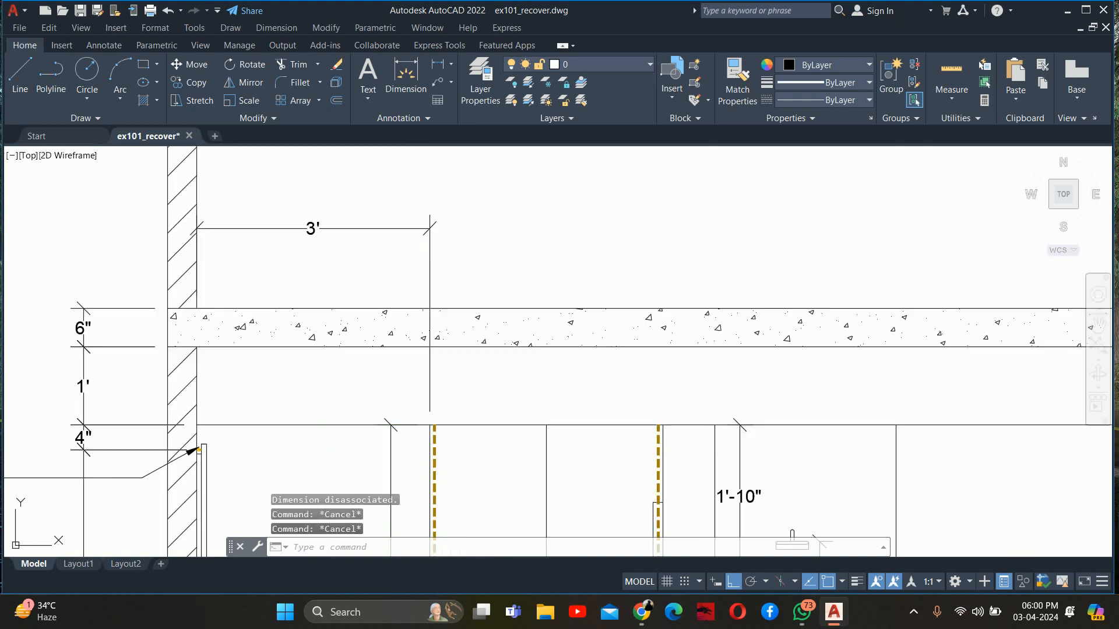
# Continue the upper dimension chain to the second WC partition's shower-side face, the shower enclosure's far line and the opposite wall's inner face
pyautogui.write('dco')
pyautogui.press('Return')
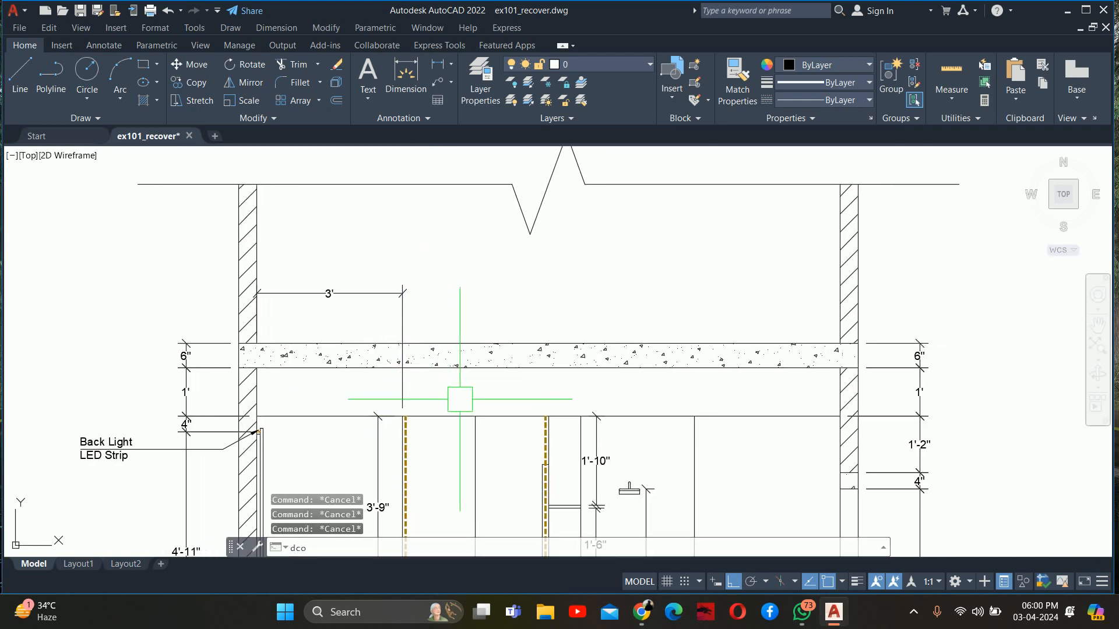
pyautogui.scroll(3, 548, 419)
pyautogui.click(554, 419)
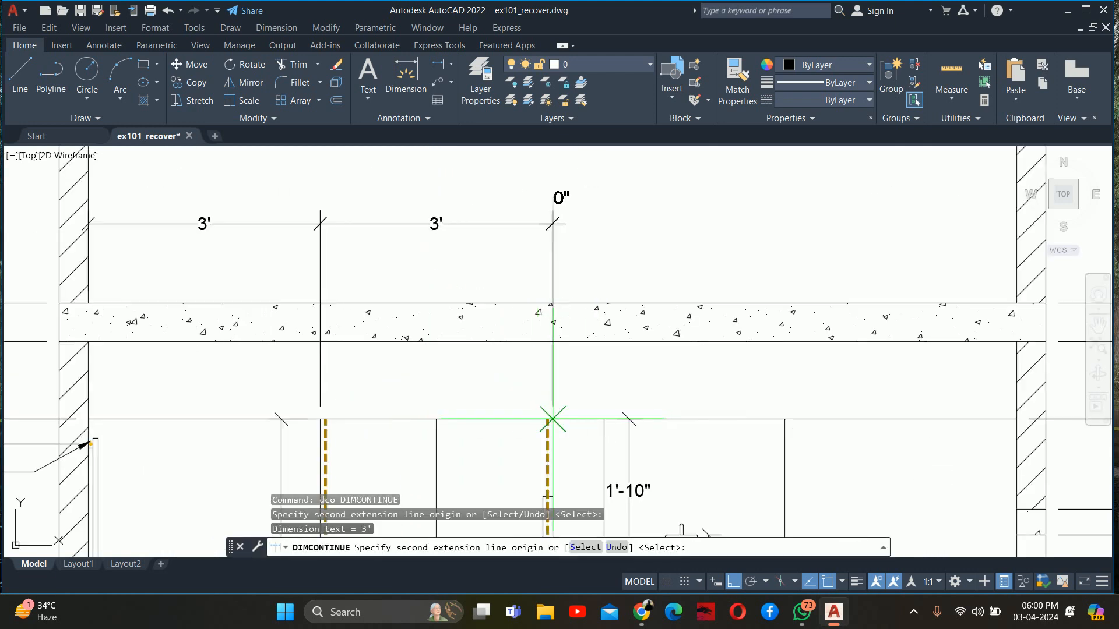
pyautogui.scroll(-2, 554, 419)
pyautogui.moveTo(567, 402); pyautogui.dragTo(471, 388, button='middle')
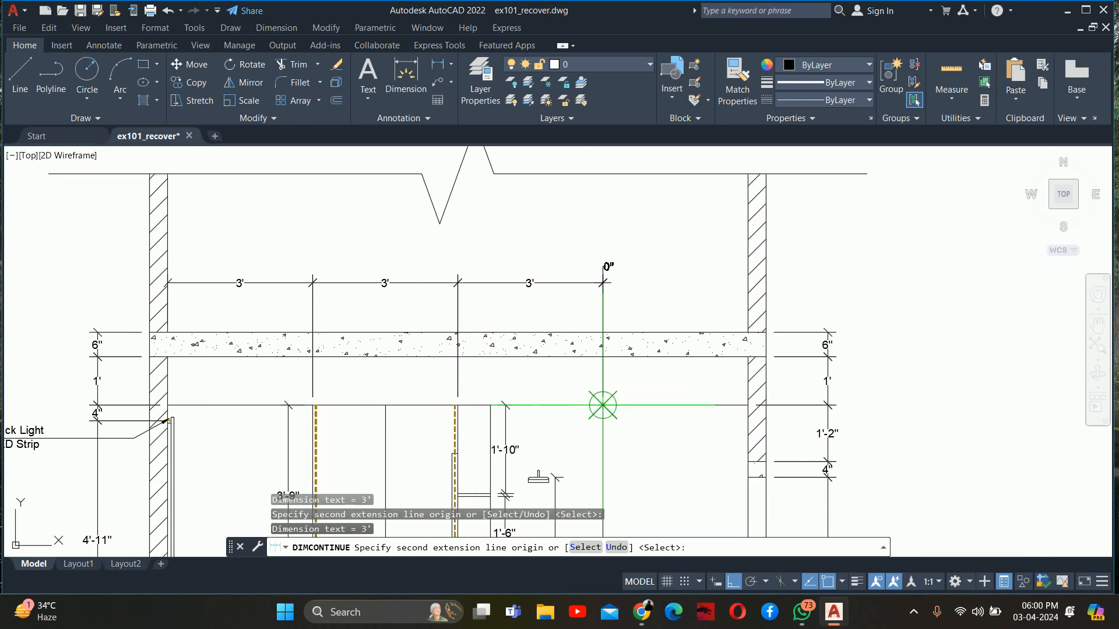
pyautogui.moveTo(602, 404); pyautogui.dragTo(437, 401, button='middle')
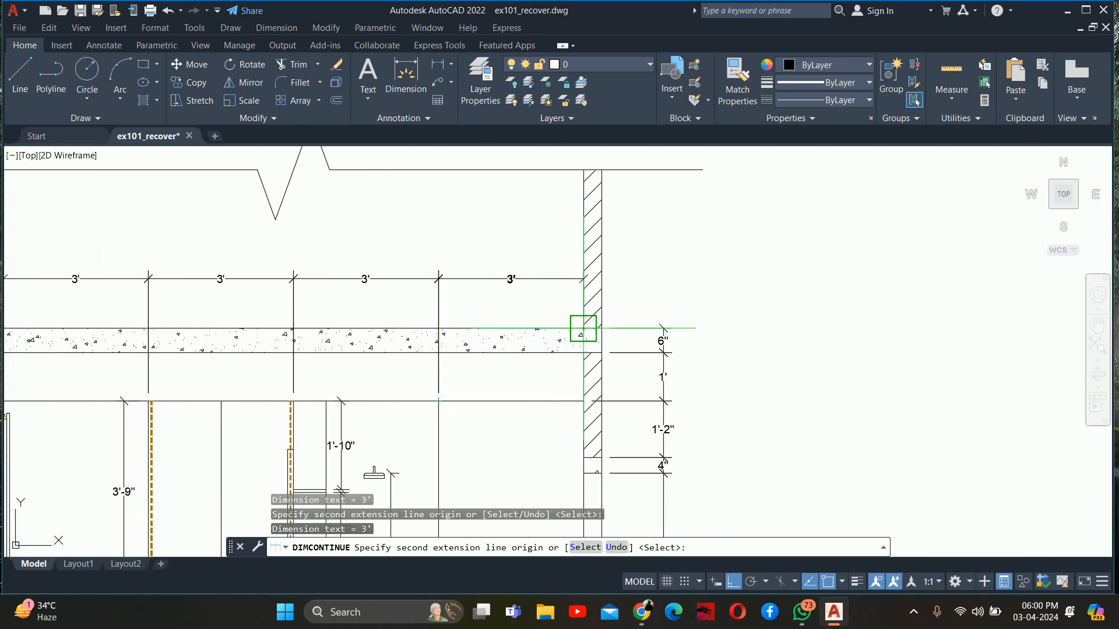
pyautogui.press('Escape')
# Review the dimensions across the whole section, from the lower fixtures up to the ceiling
pyautogui.scroll(-2, 539, 296)
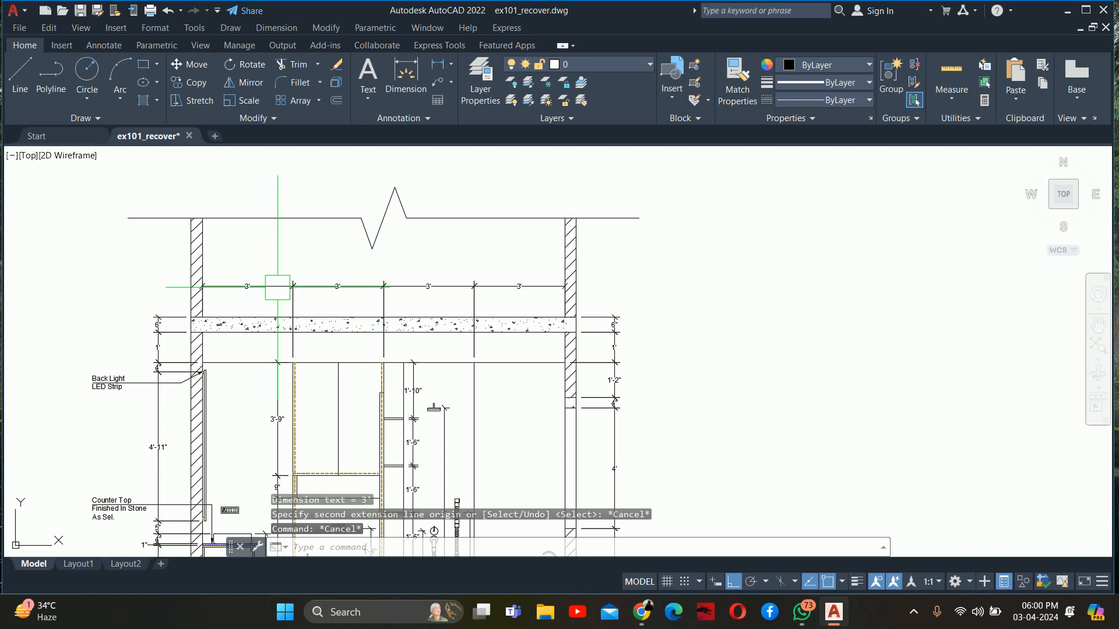
pyautogui.moveTo(277, 288); pyautogui.dragTo(297, 242, button='middle')
pyautogui.scroll(-2, 298, 241)
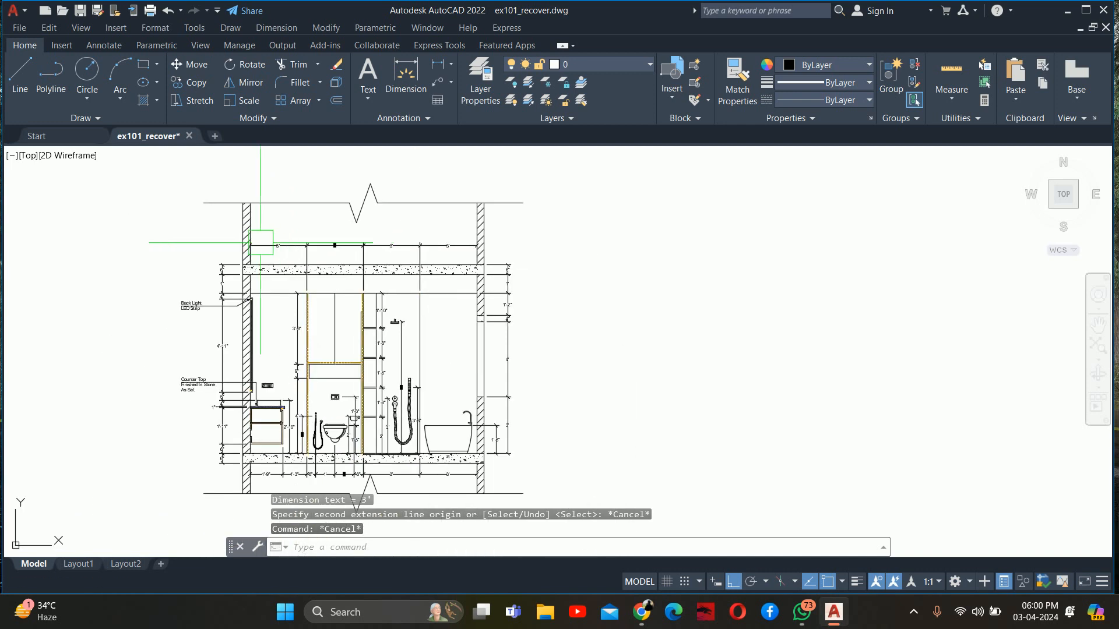
pyautogui.moveTo(323, 350); pyautogui.dragTo(335, 275, button='middle')
pyautogui.scroll(2, 300, 339)
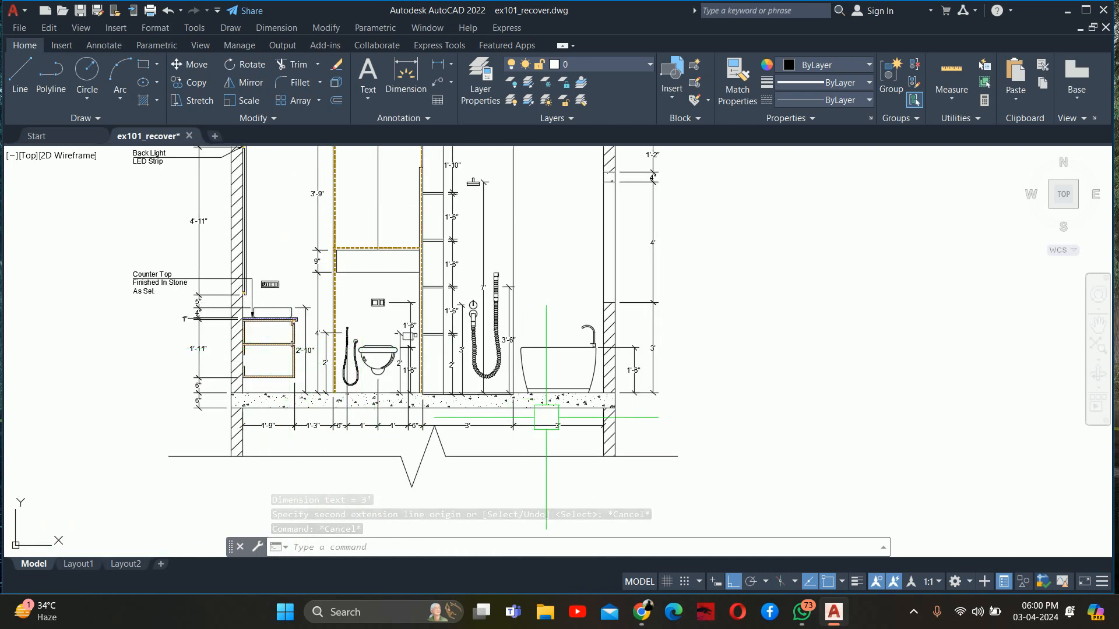
pyautogui.moveTo(512, 334); pyautogui.dragTo(509, 364, button='middle')
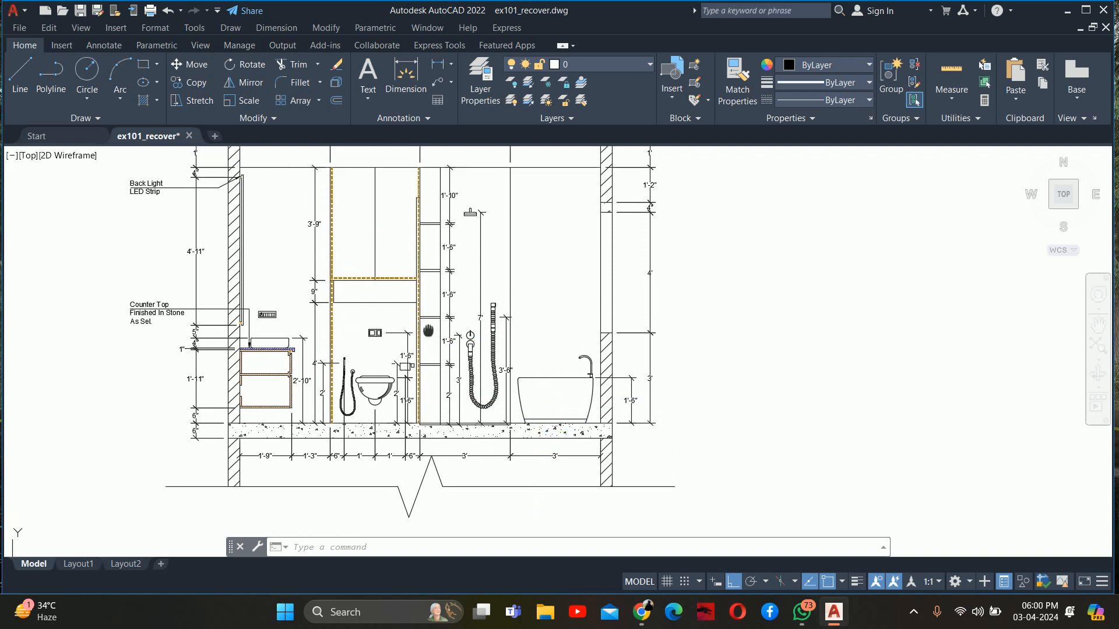
pyautogui.scroll(3, 430, 353)
pyautogui.press('Escape')
pyautogui.press('Escape')
pyautogui.press('Escape')
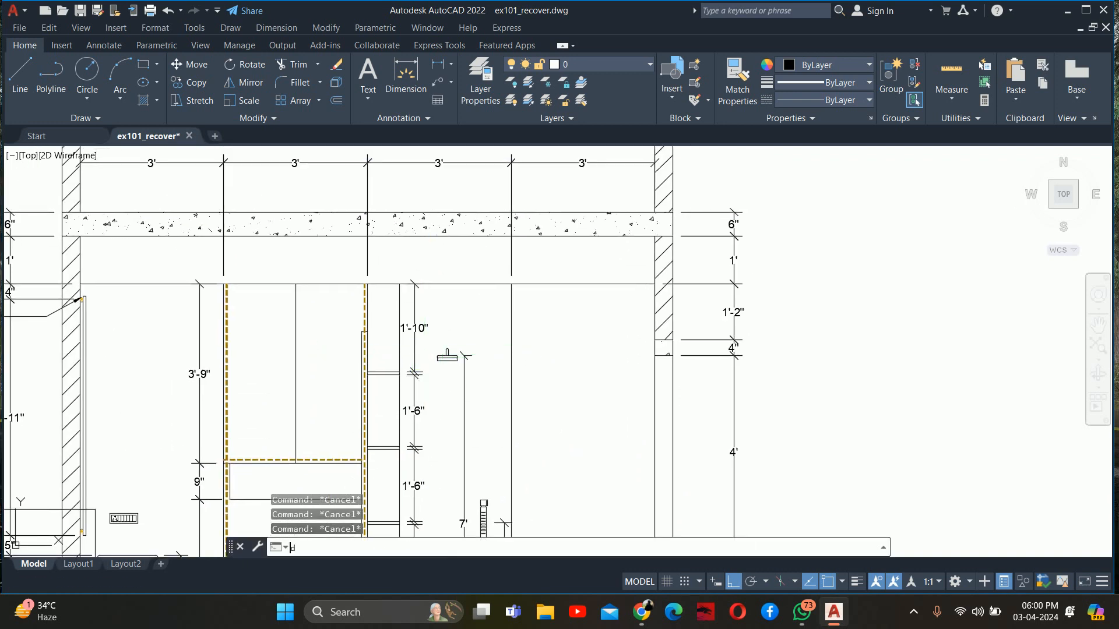
# Add a horizontal linear dimension just above the ceiling line from the partition's shower-side face to the shelves' outer edge
pyautogui.write('dli')
pyautogui.press('Return')
pyautogui.scroll(2, 367, 297)
pyautogui.click(364, 275)
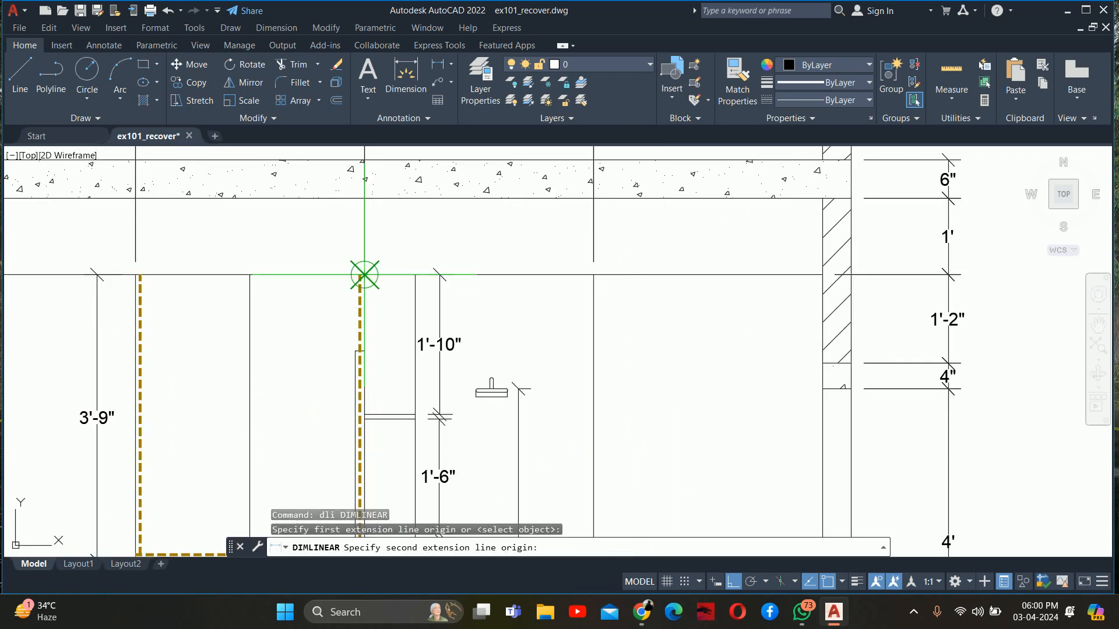
pyautogui.click(415, 274)
pyautogui.click(415, 234)
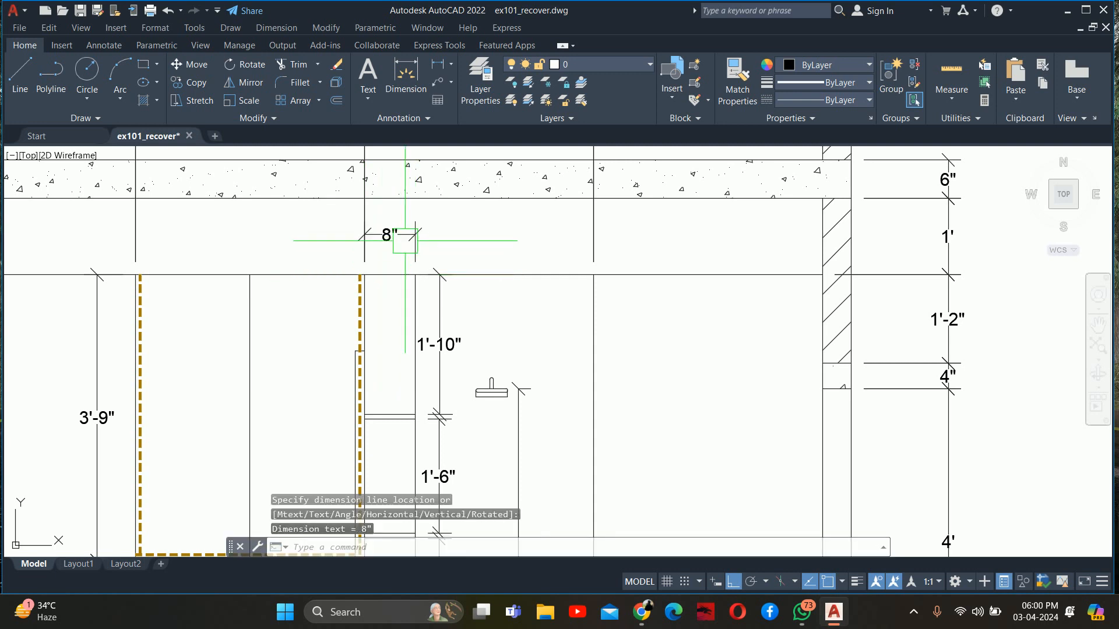
pyautogui.press('Escape')
pyautogui.press('Escape')
pyautogui.press('Escape')
# Continue the shelf-width dimension to the overhead shower's centre and the shower enclosure's far line
pyautogui.write('dco')
pyautogui.press('Return')
pyautogui.scroll(4, 477, 340)
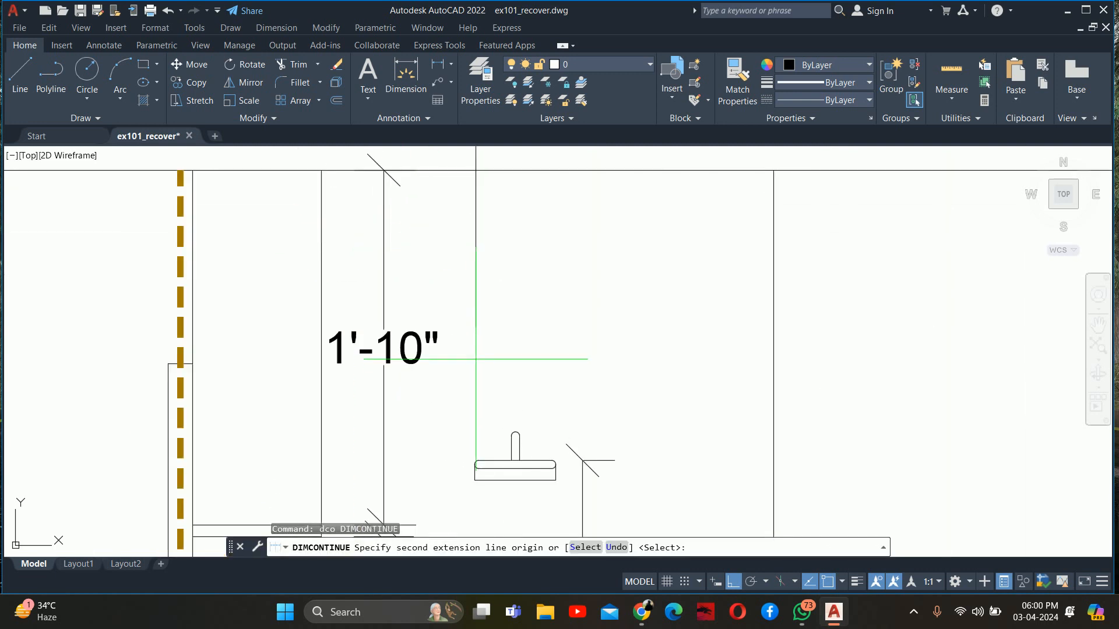
pyautogui.scroll(4, 508, 438)
pyautogui.click(509, 439)
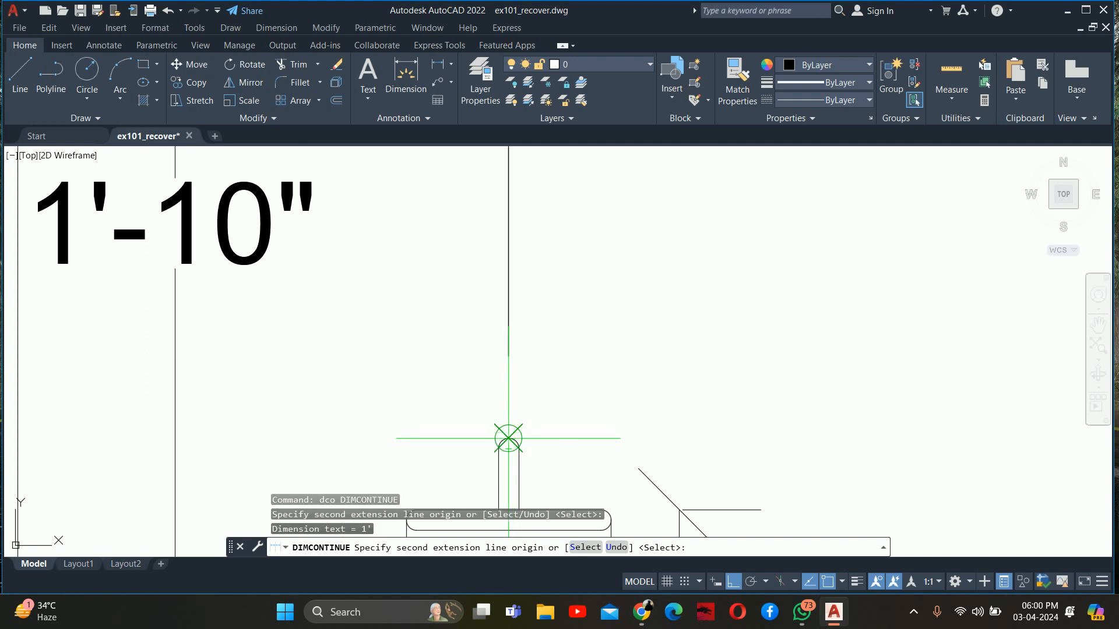
pyautogui.scroll(-5, 508, 438)
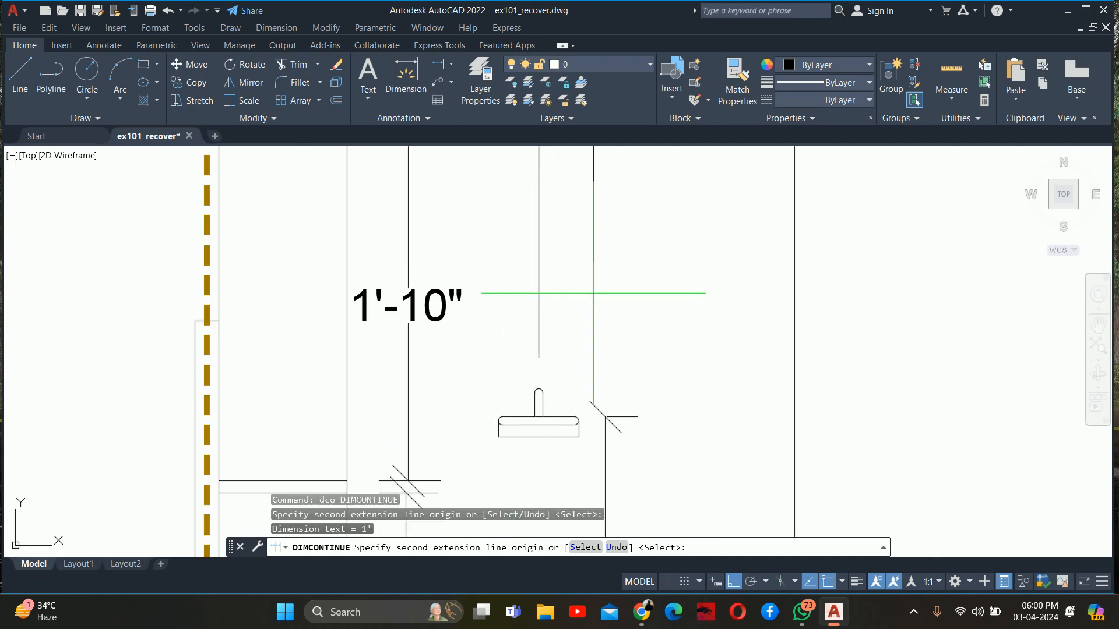
pyautogui.click(729, 296)
pyautogui.press('Escape')
pyautogui.press('Escape')
pyautogui.press('Escape')
pyautogui.scroll(-5, 554, 229)
pyautogui.moveTo(540, 250); pyautogui.dragTo(539, 127, button='middle')
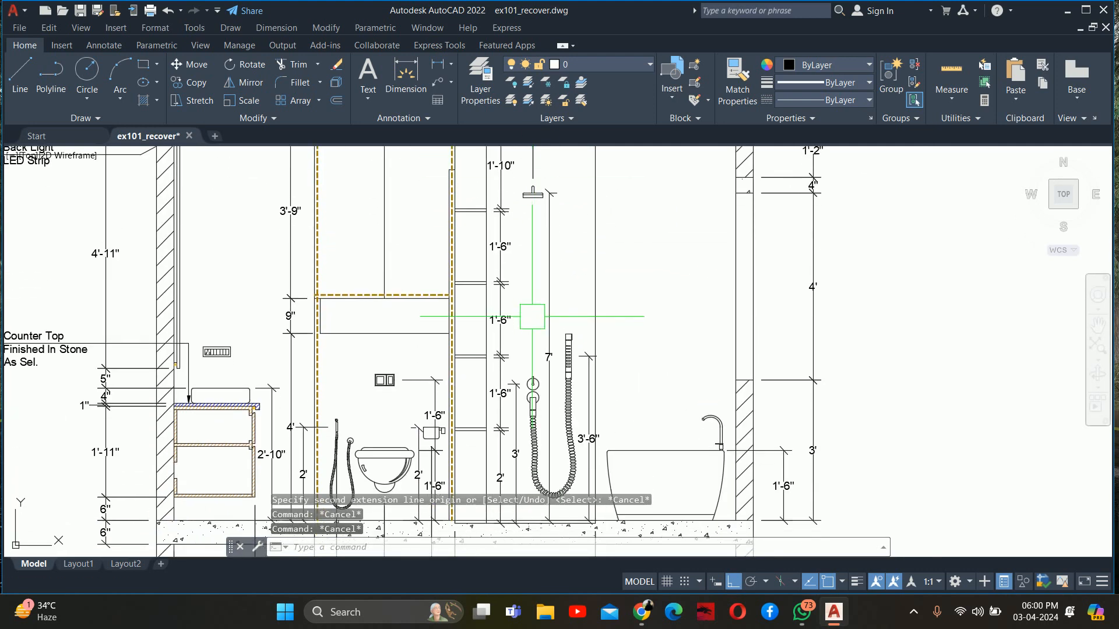
# Leave the dimension command and turn on Clean Screen to enlarge the drawing area around the bathroom section
pyautogui.scroll(-3, 535, 345)
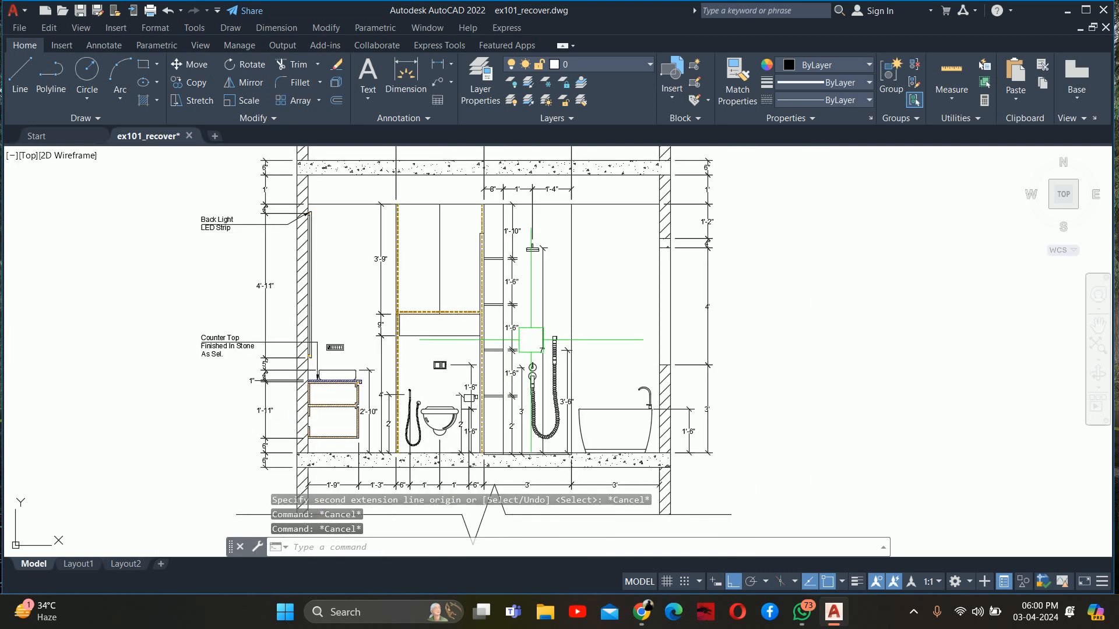
pyautogui.press('Escape')
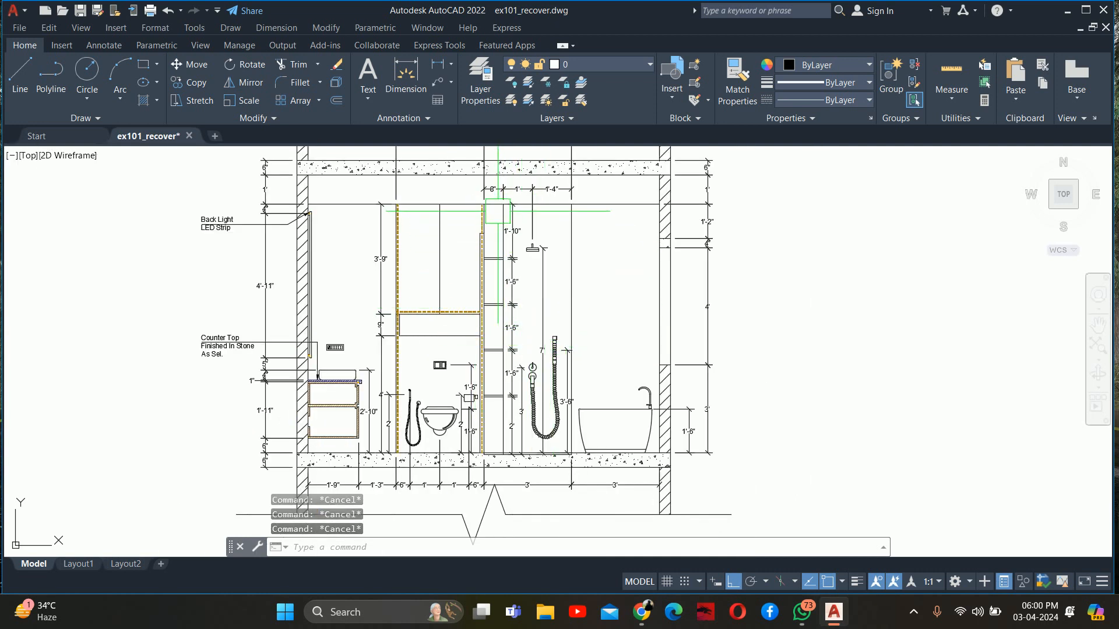
pyautogui.scroll(-3, 466, 227)
pyautogui.scroll(2, 431, 232)
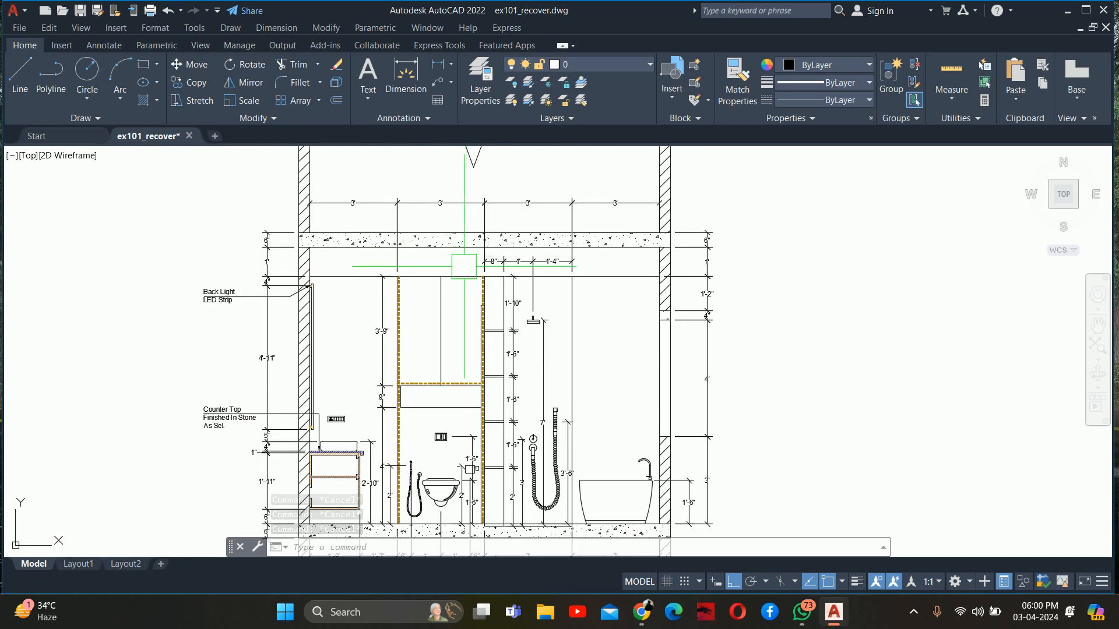
pyautogui.moveTo(439, 310); pyautogui.dragTo(423, 259, button='middle')
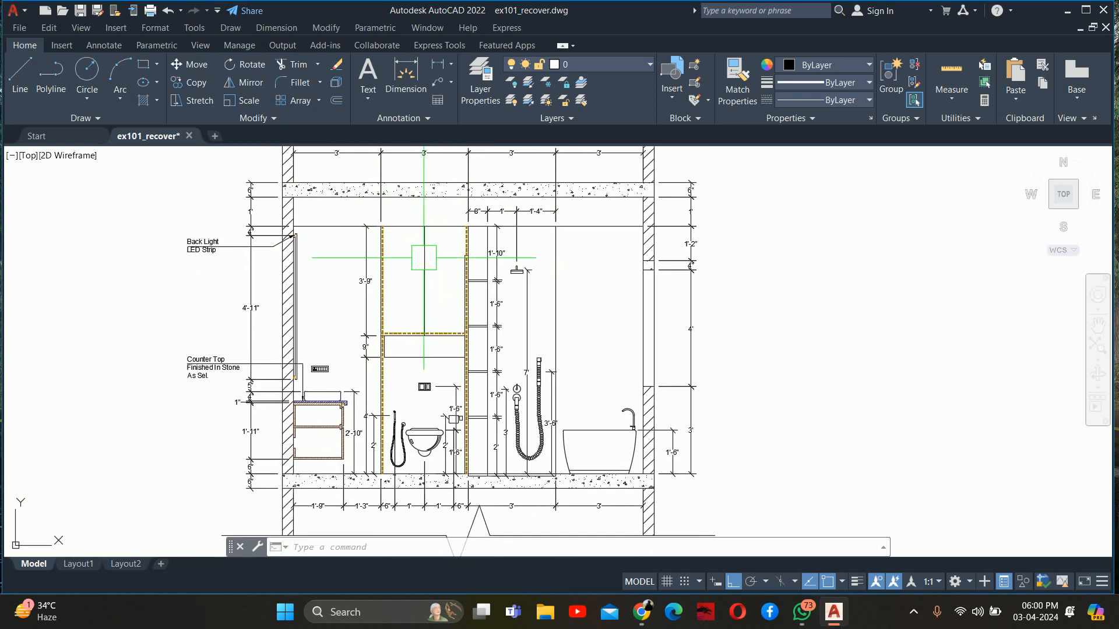
pyautogui.hotkey('ctrl', '0')
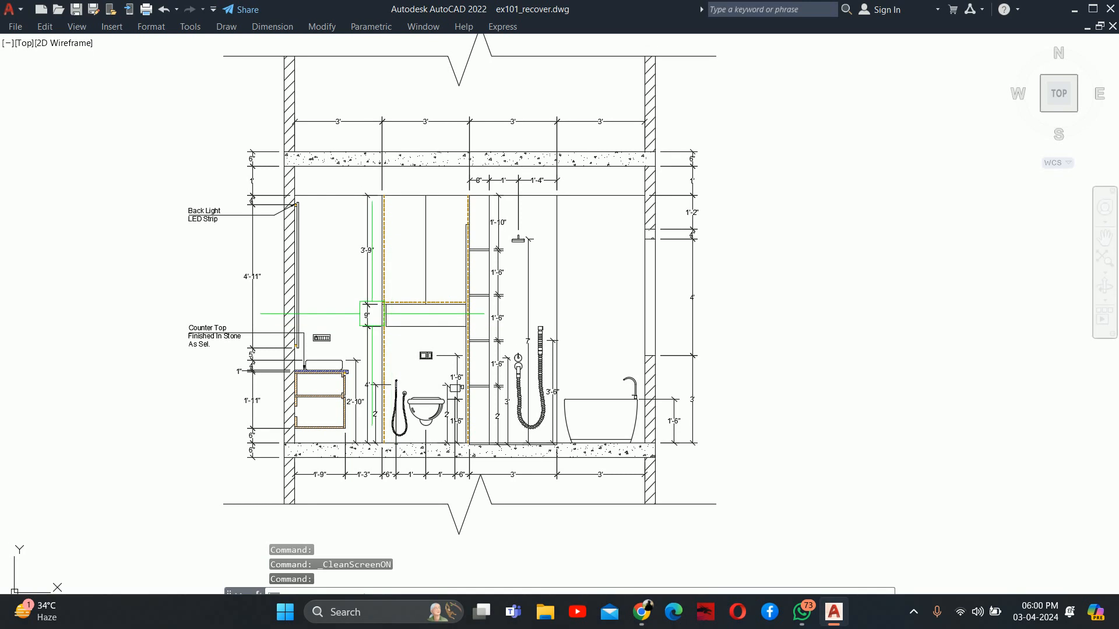
pyautogui.moveTo(342, 220); pyautogui.dragTo(396, 257, button='middle')
# Open the plot settings and define a plot window around the whole section, including its dimensions, notes and both break lines
pyautogui.hotkey('ctrl', 'p')
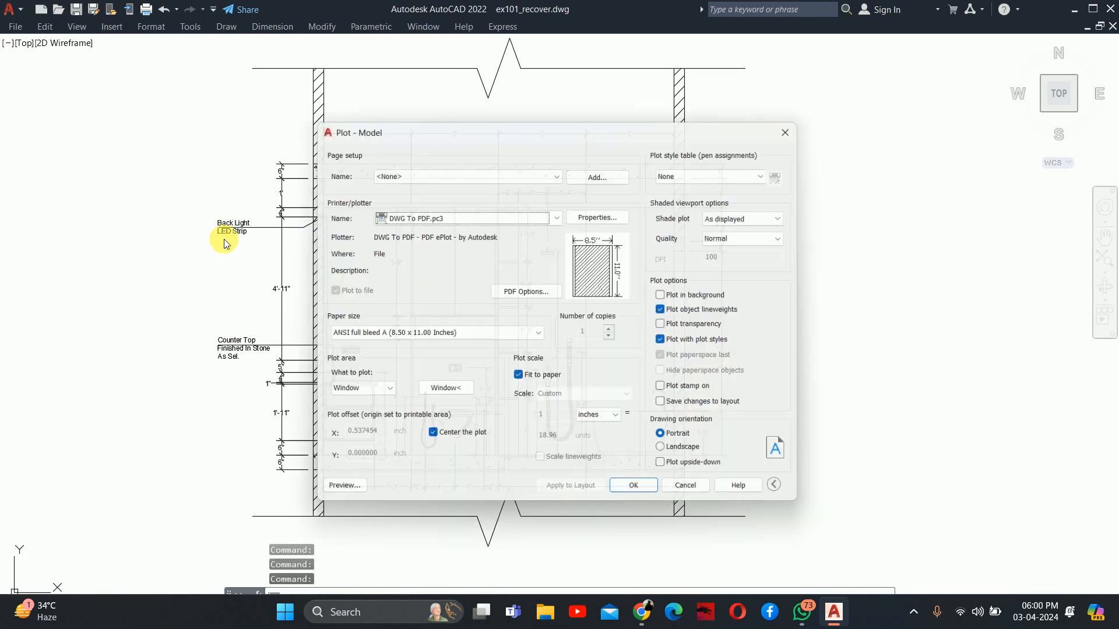
pyautogui.click(433, 394)
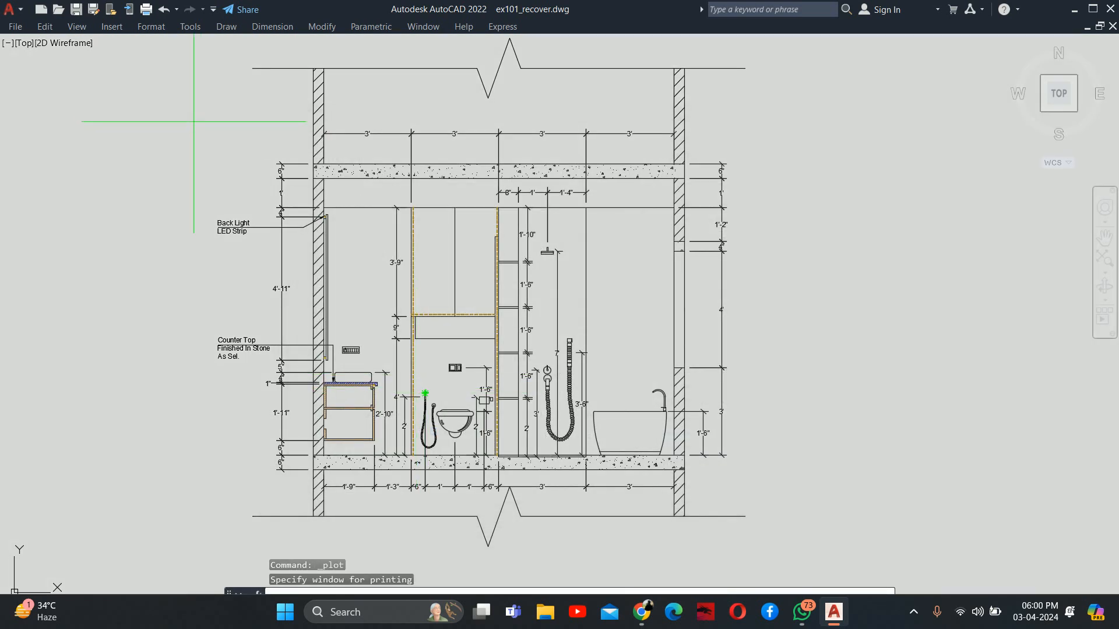
pyautogui.moveTo(179, 58); pyautogui.dragTo(176, 74, button='middle')
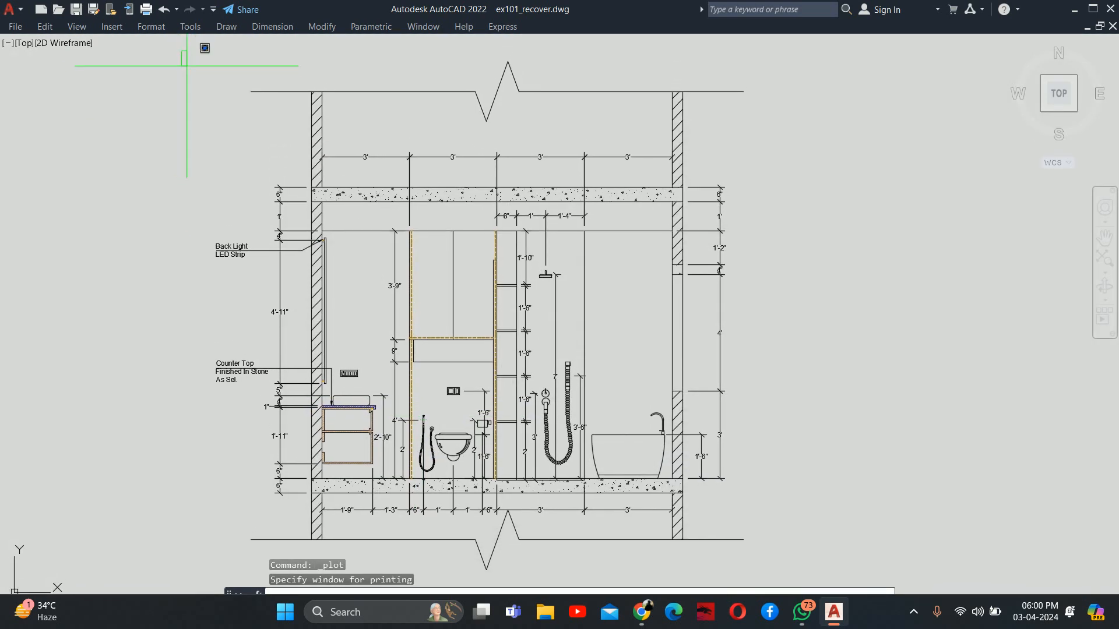
pyautogui.moveTo(594, 476); pyautogui.dragTo(560, 370, button='middle')
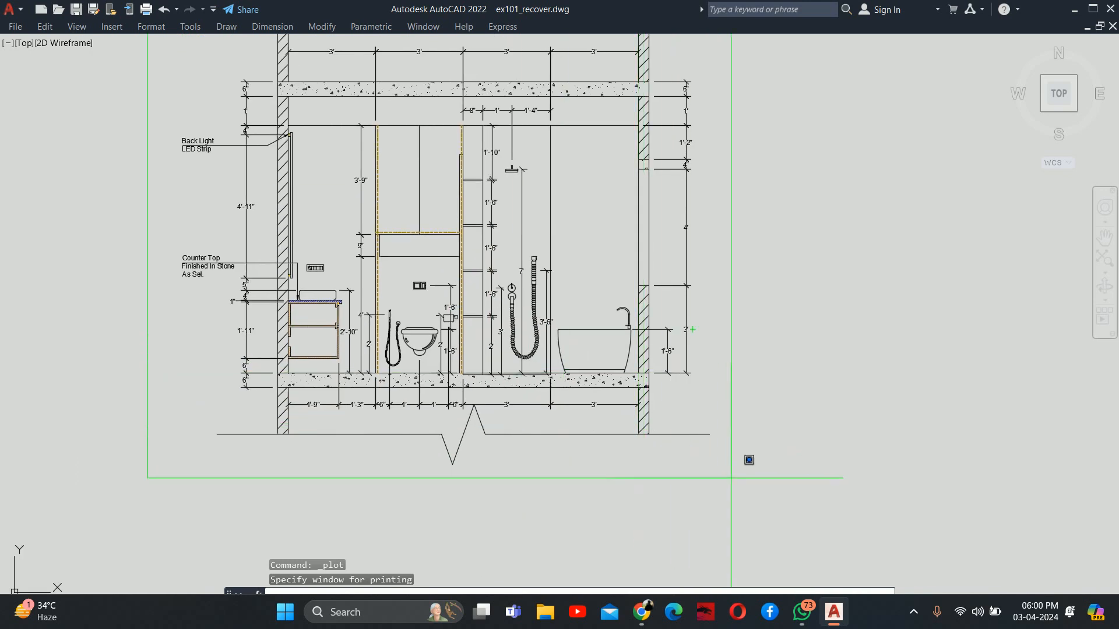
pyautogui.click(723, 476)
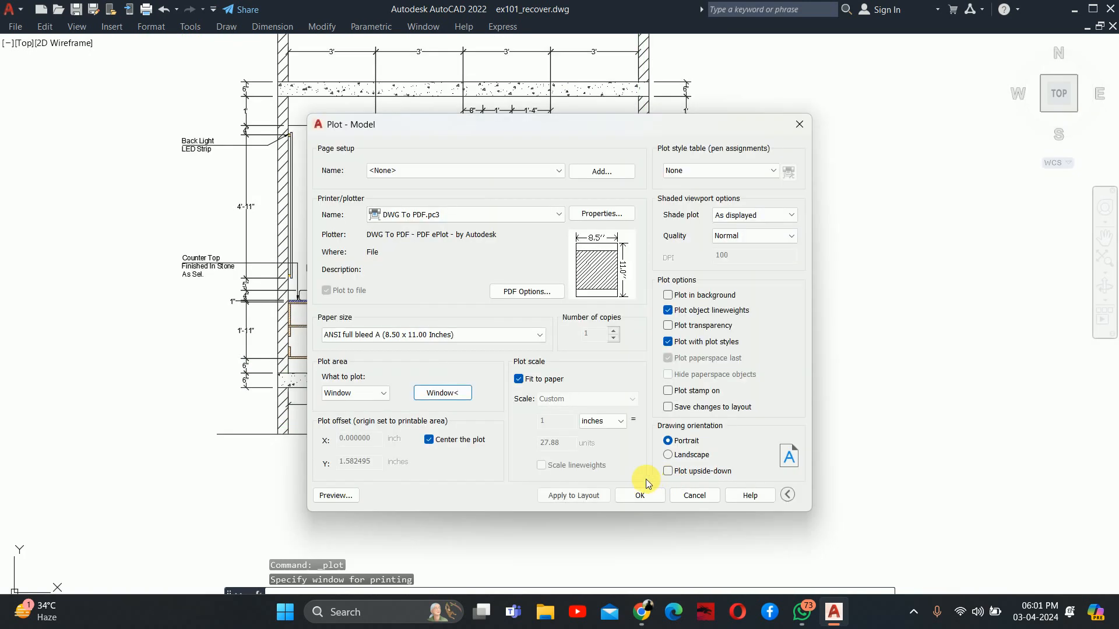
# Apply the plot settings to the layout and preview the section on the portrait sheet
pyautogui.click(574, 497)
pyautogui.click(332, 495)
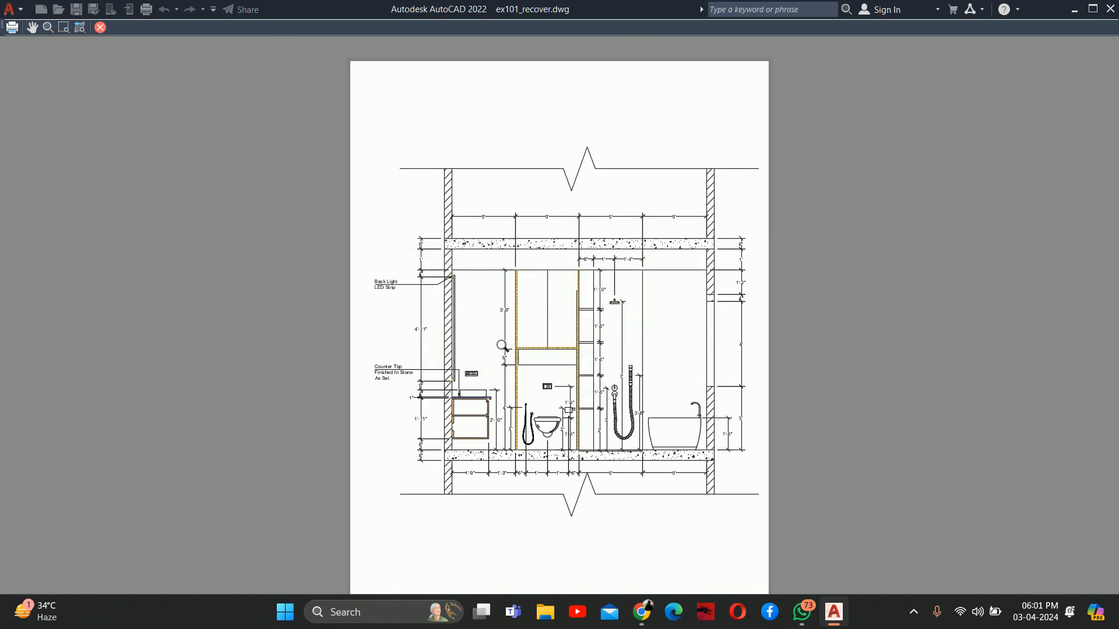
pyautogui.scroll(3, 644, 337)
pyautogui.scroll(-1, 645, 338)
pyautogui.press('Escape')
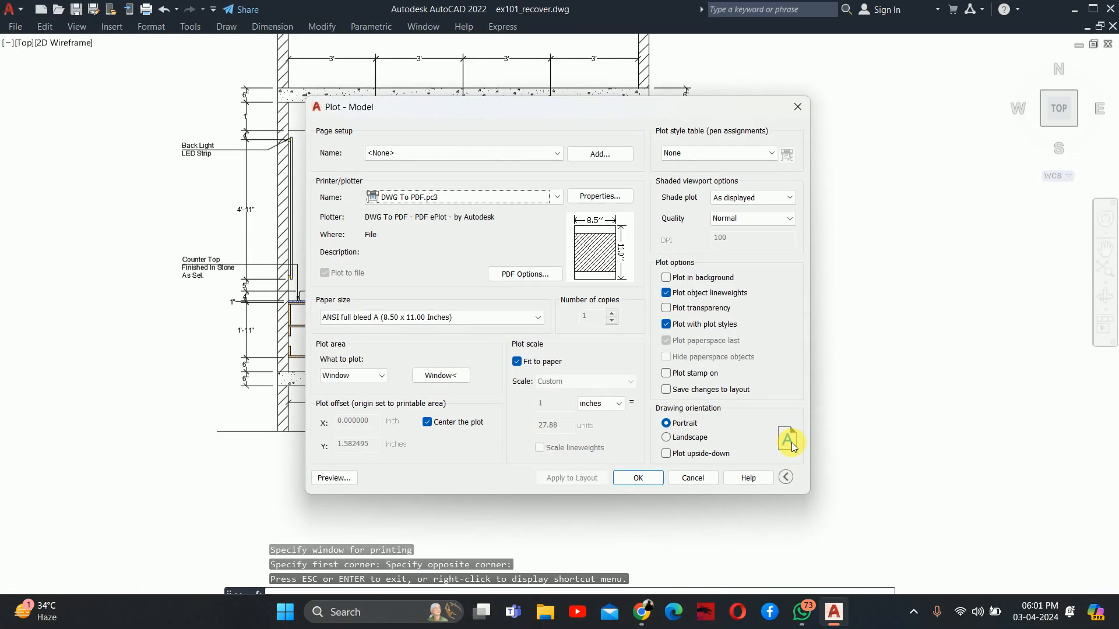
# Set the drawing orientation to Landscape and inspect the dimensions in the plot preview
pyautogui.click(699, 439)
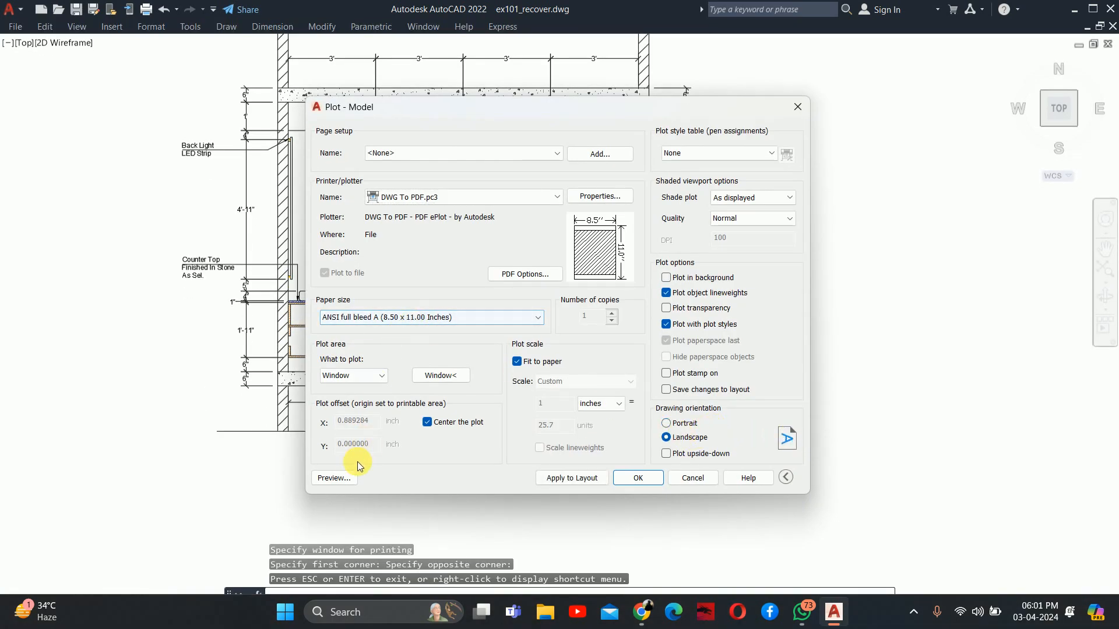
pyautogui.click(332, 478)
pyautogui.scroll(5, 604, 325)
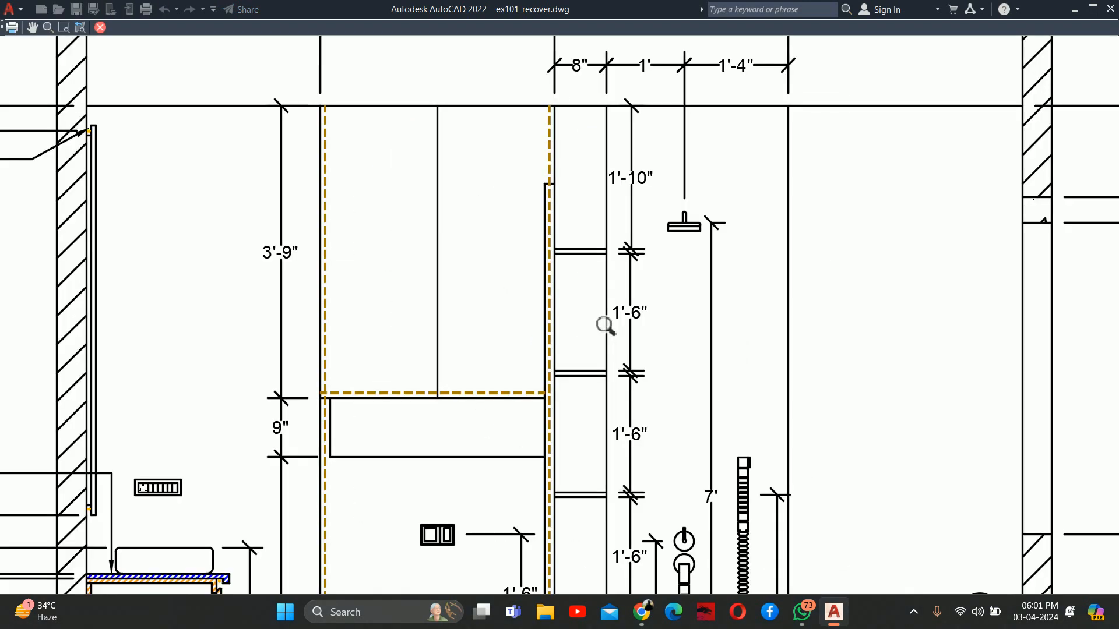
pyautogui.moveTo(604, 324); pyautogui.dragTo(340, 230, button='middle')
pyautogui.scroll(-2, 581, 306)
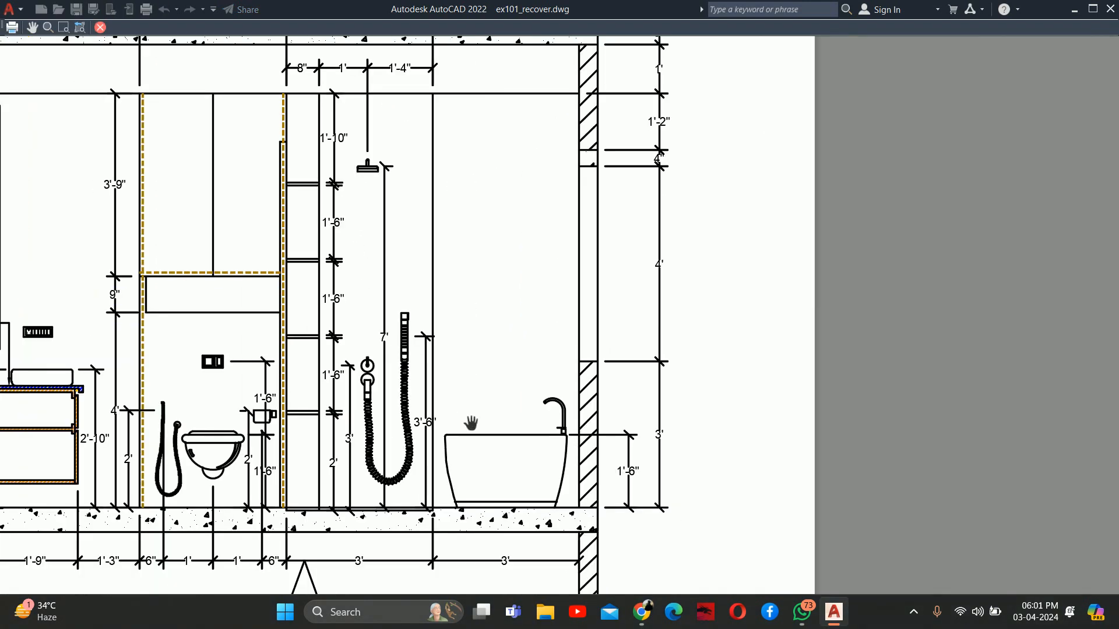
pyautogui.press('Escape')
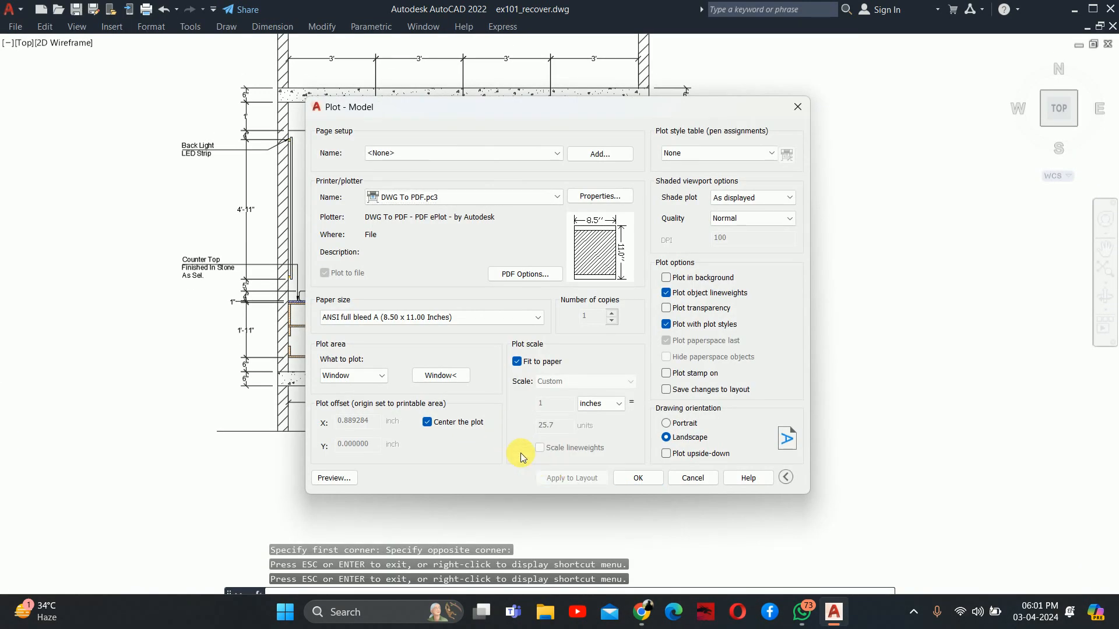
# Redefine the plot window more tightly around the section and its break lines, and preview the plot
pyautogui.click(441, 377)
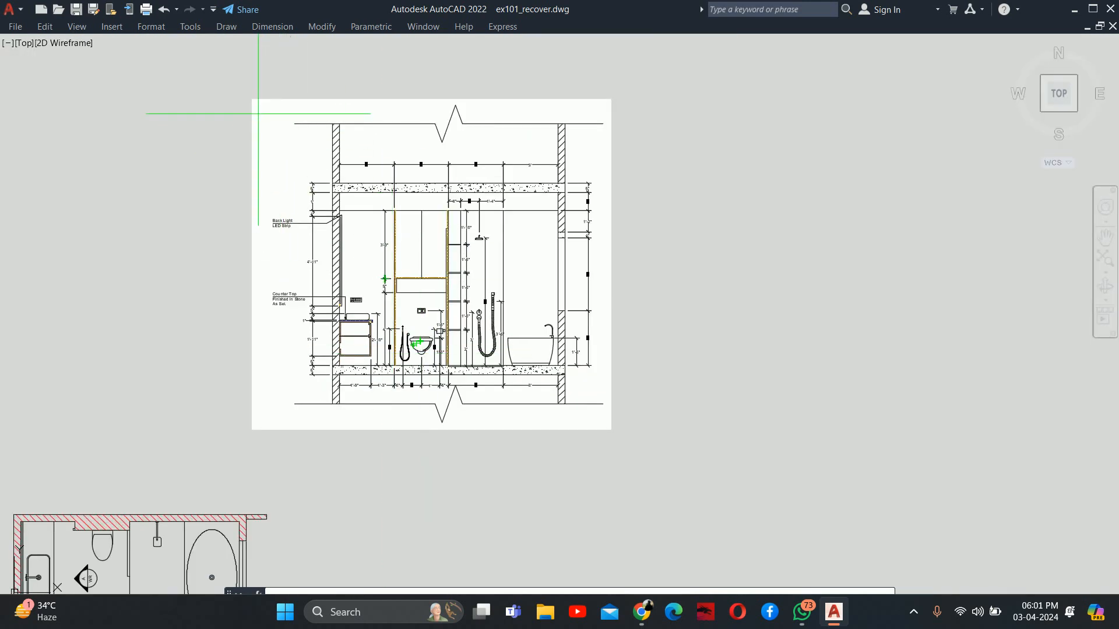
pyautogui.click(263, 106)
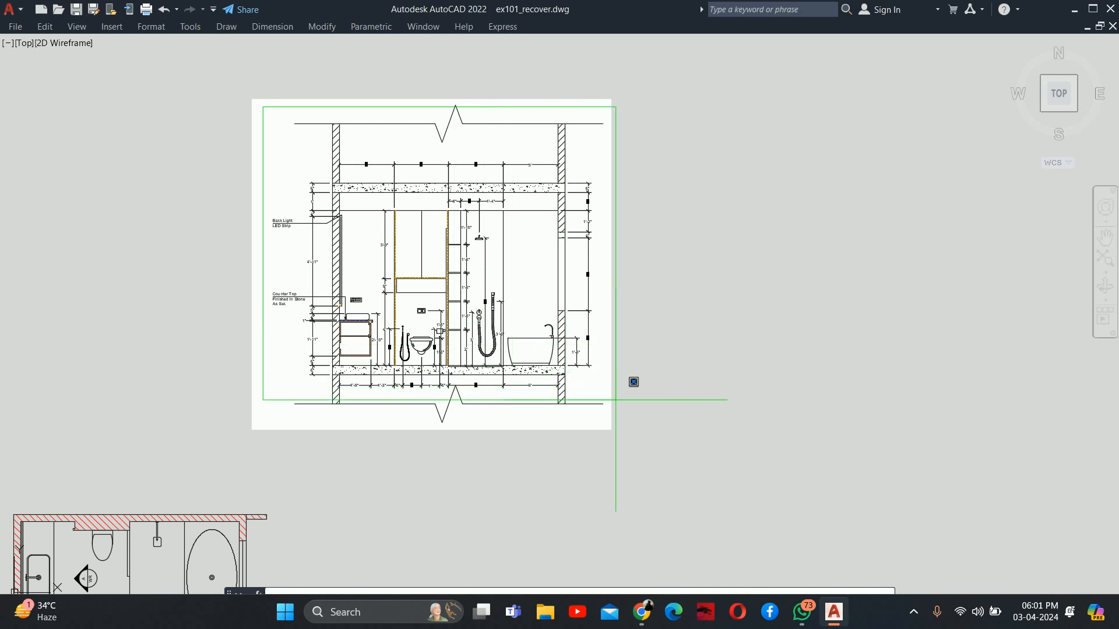
pyautogui.click(612, 430)
pyautogui.click(344, 475)
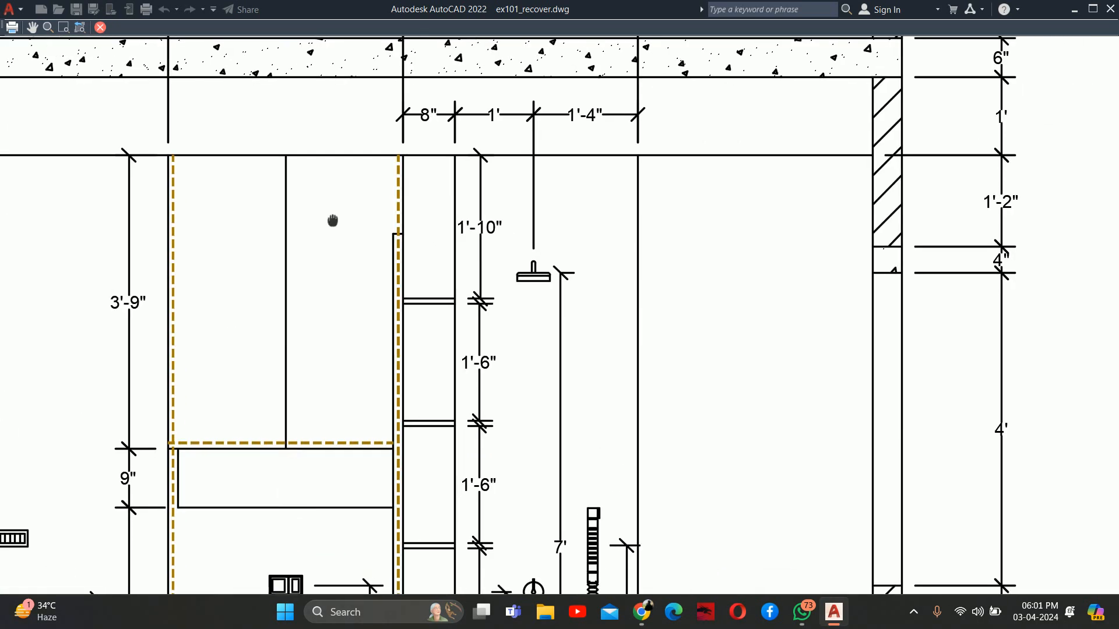
pyautogui.press('Escape')
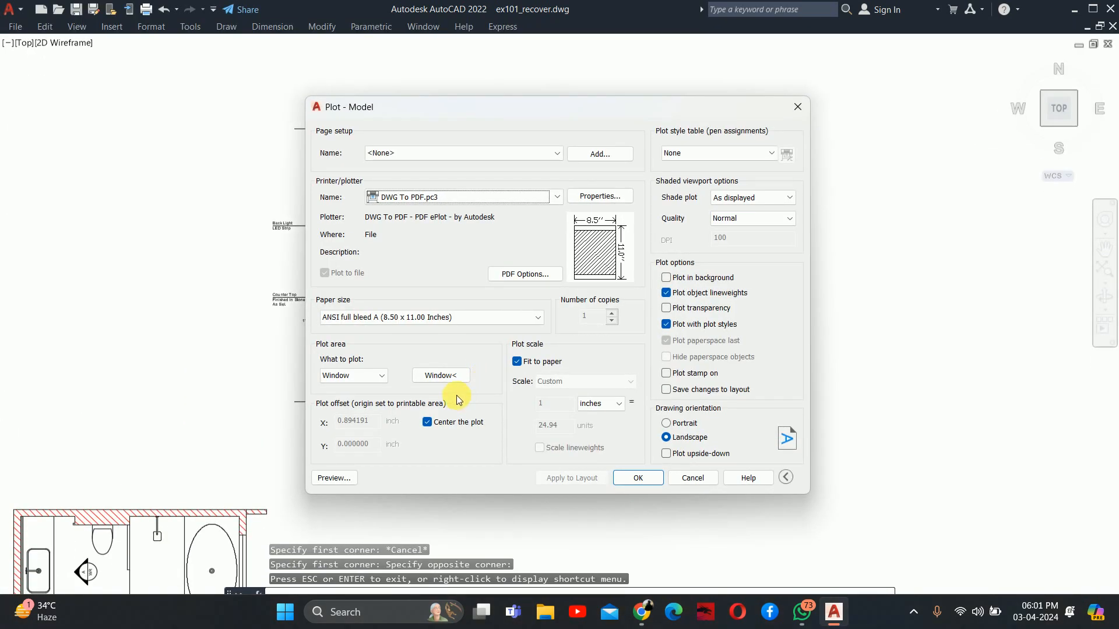
# Plot the section to ex101_recover-Model.pdf in the Documents folder and enlarge the PDF viewer window
pyautogui.click(619, 476)
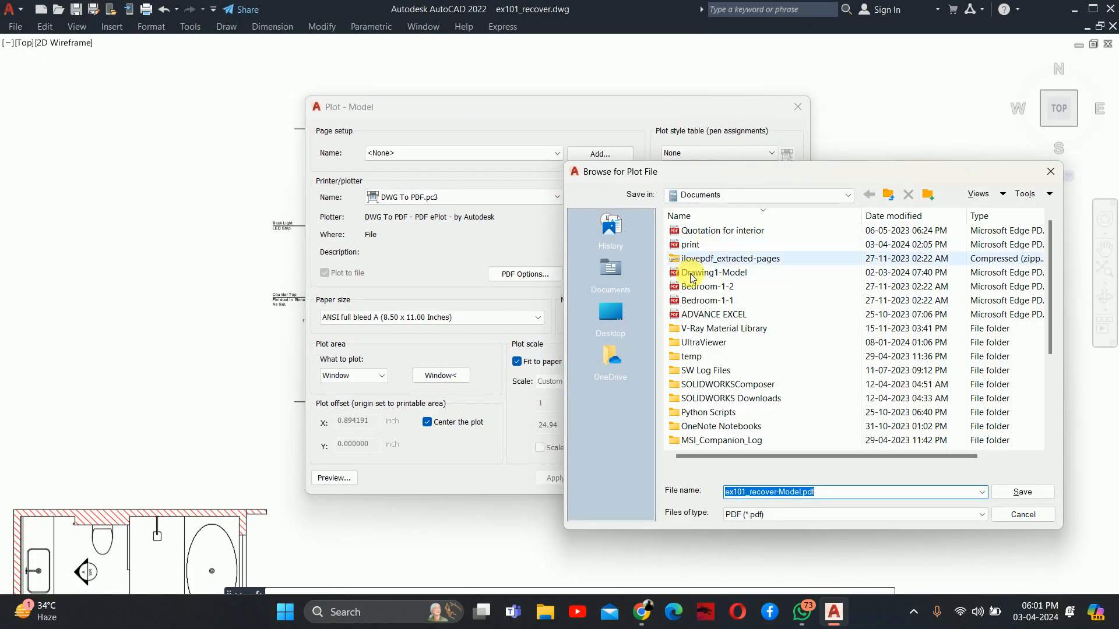
pyautogui.click(1019, 494)
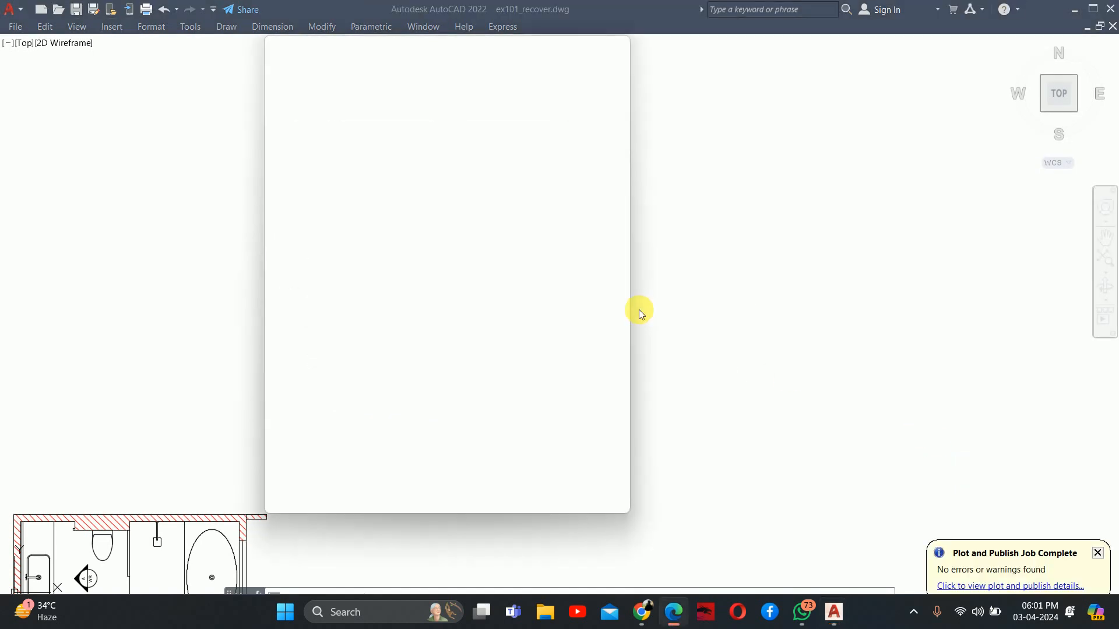
pyautogui.click(579, 46)
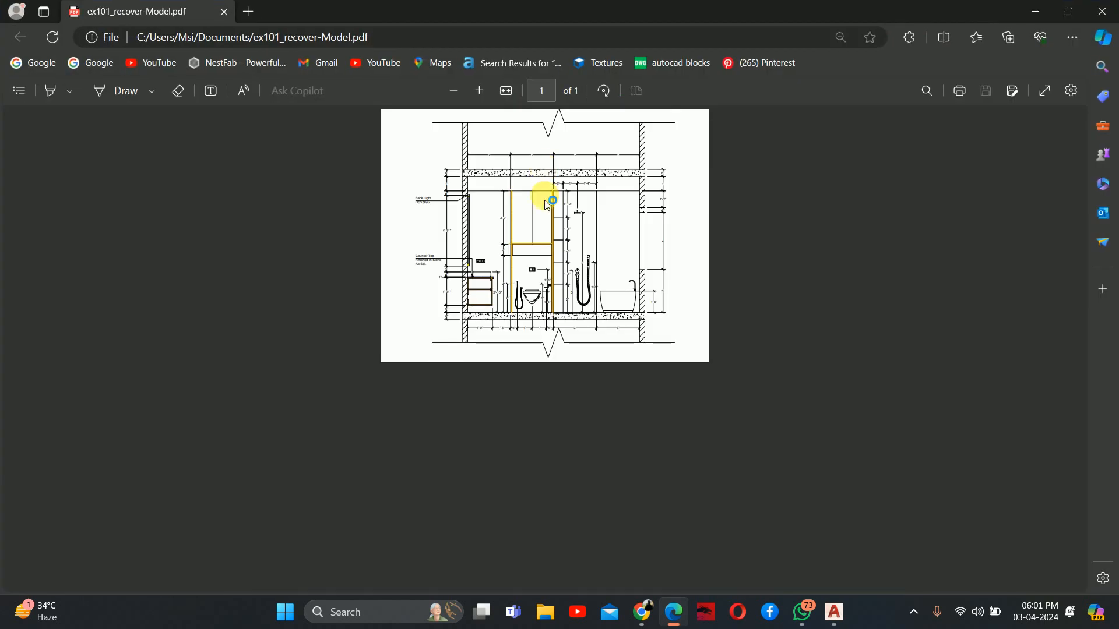
# Examine the plotted PDF's dimensions and notes from the ceiling slab to the floor slab, covering the vanity, WC, shower and bathtub
pyautogui.keyDown('ctrl'); pyautogui.scroll(5, 556, 226); pyautogui.keyUp('ctrl')
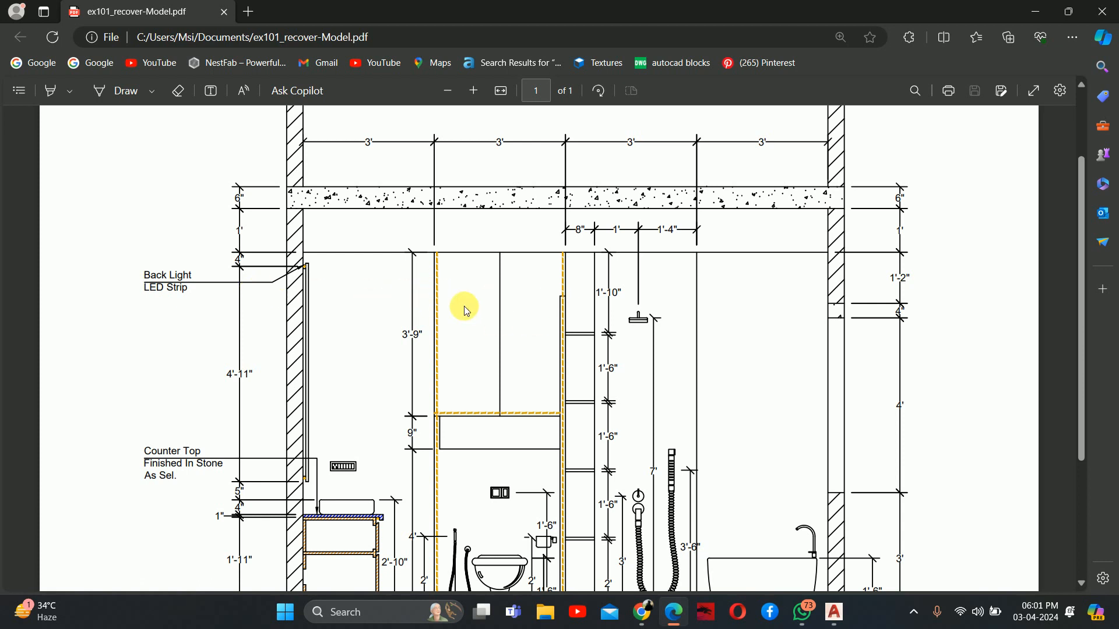
pyautogui.scroll(1, 452, 262)
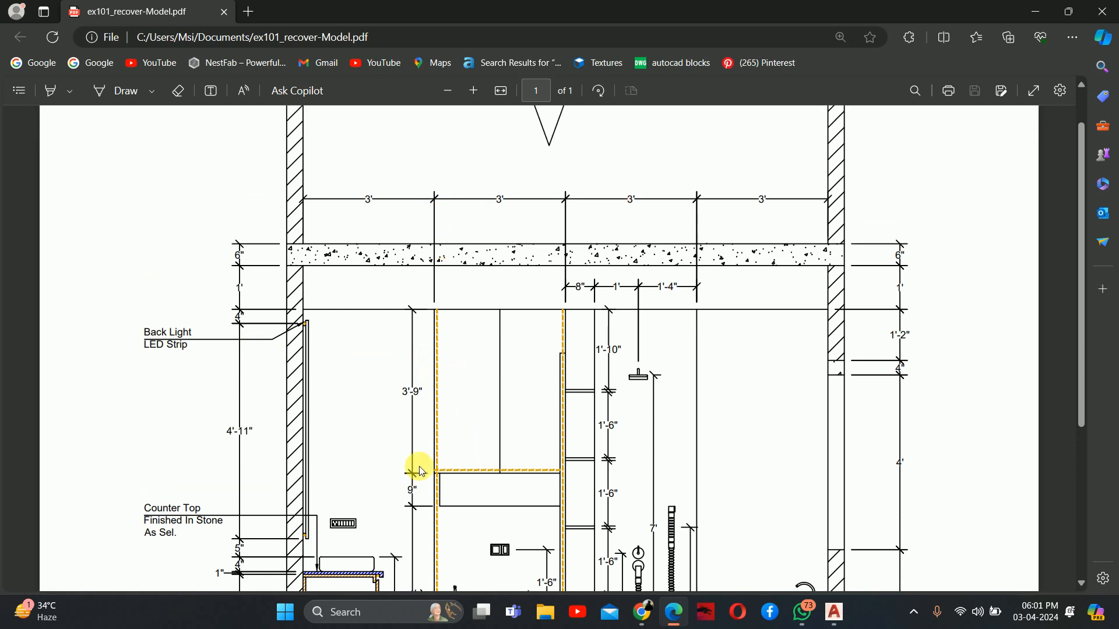
pyautogui.scroll(-1, 472, 459)
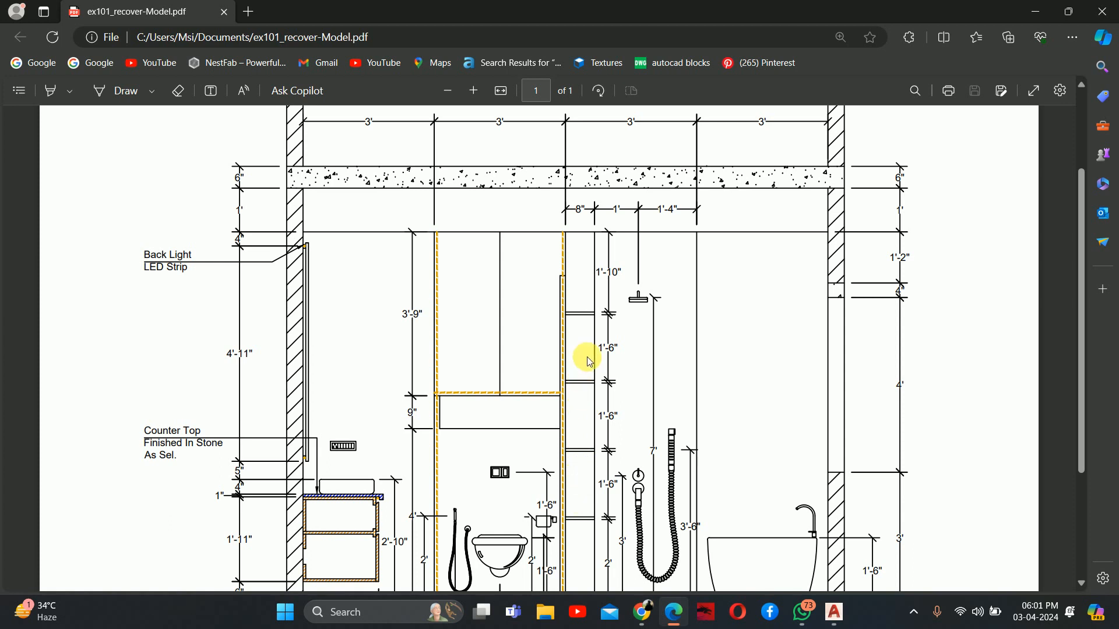
pyautogui.scroll(-3, 534, 382)
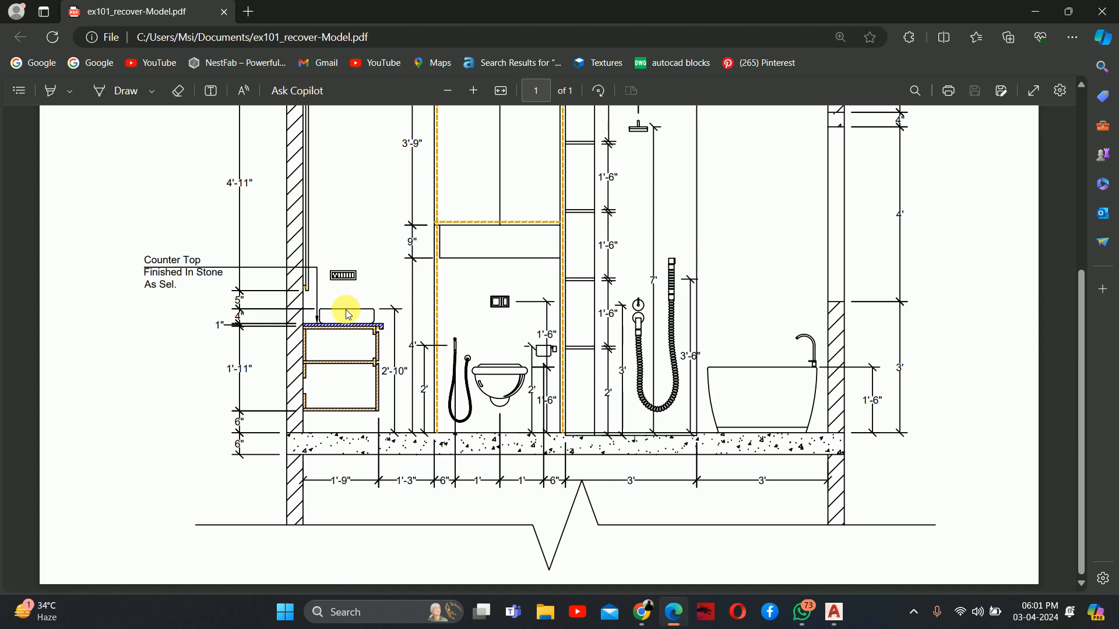
pyautogui.scroll(4, 309, 214)
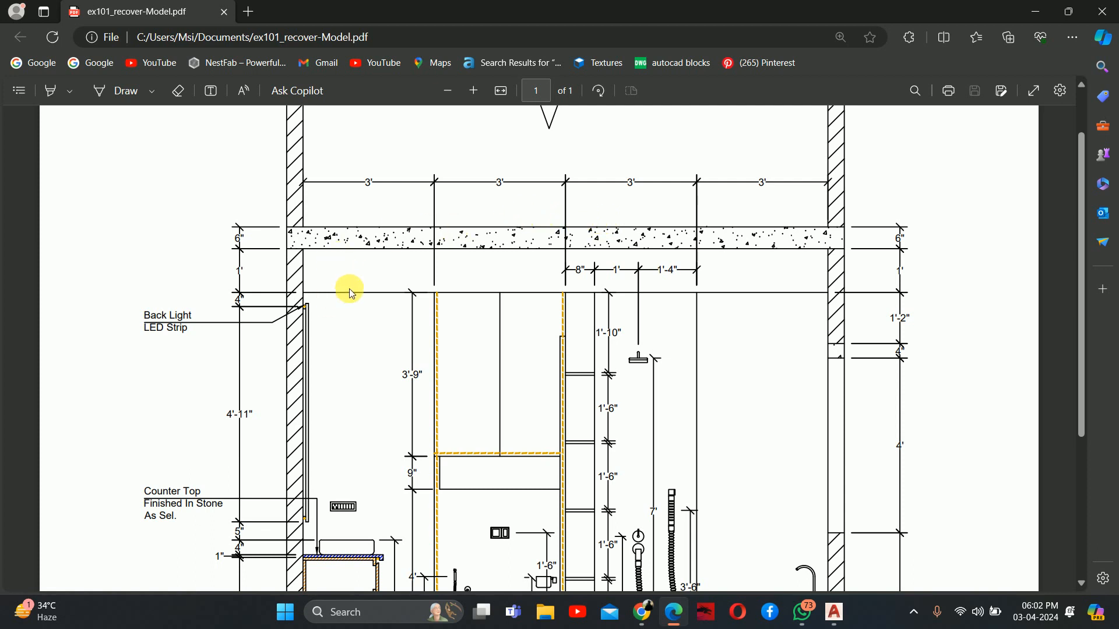
pyautogui.scroll(-1, 315, 239)
pyautogui.scroll(-4, 315, 239)
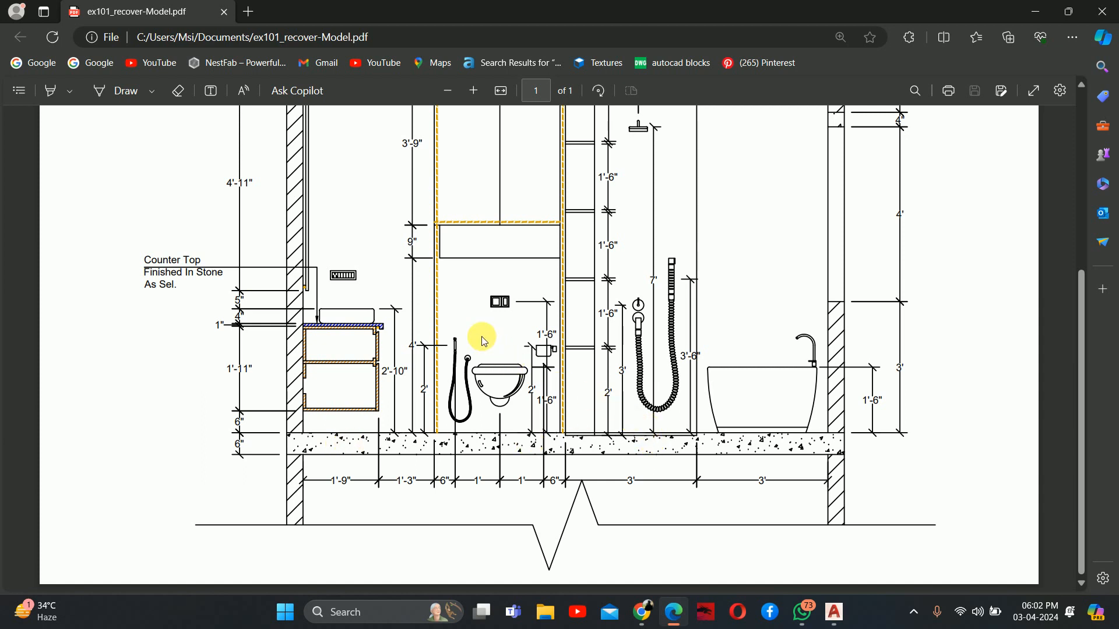
pyautogui.scroll(3, 626, 169)
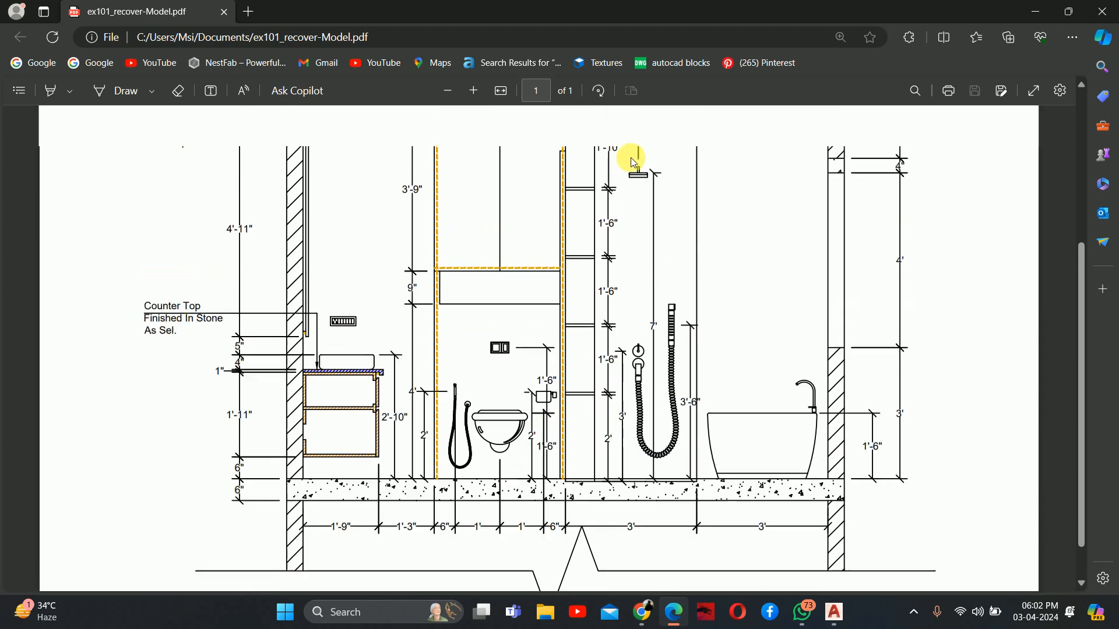
pyautogui.scroll(-1, 647, 273)
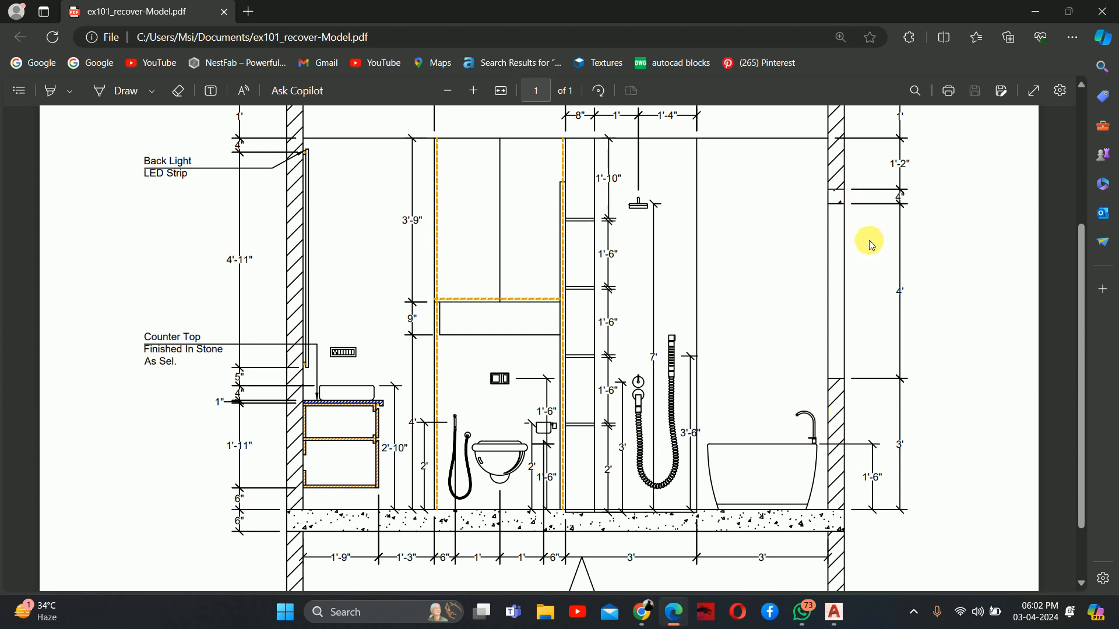
pyautogui.scroll(3, 674, 295)
pyautogui.scroll(1, 447, 242)
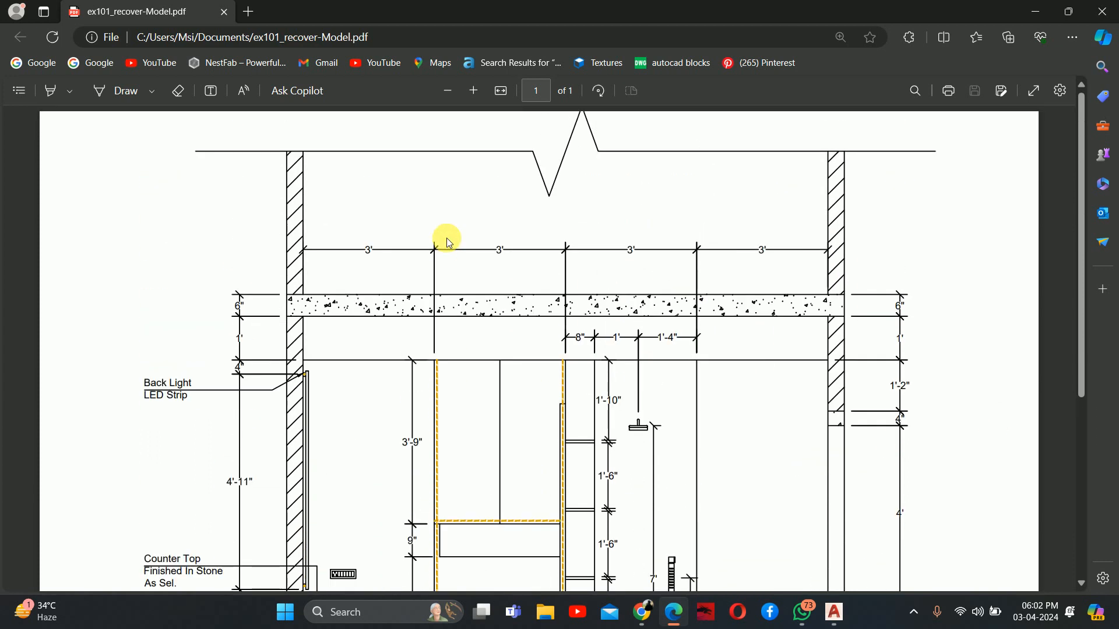
pyautogui.scroll(-5, 448, 242)
pyautogui.hotkey('alt', 'Tab')
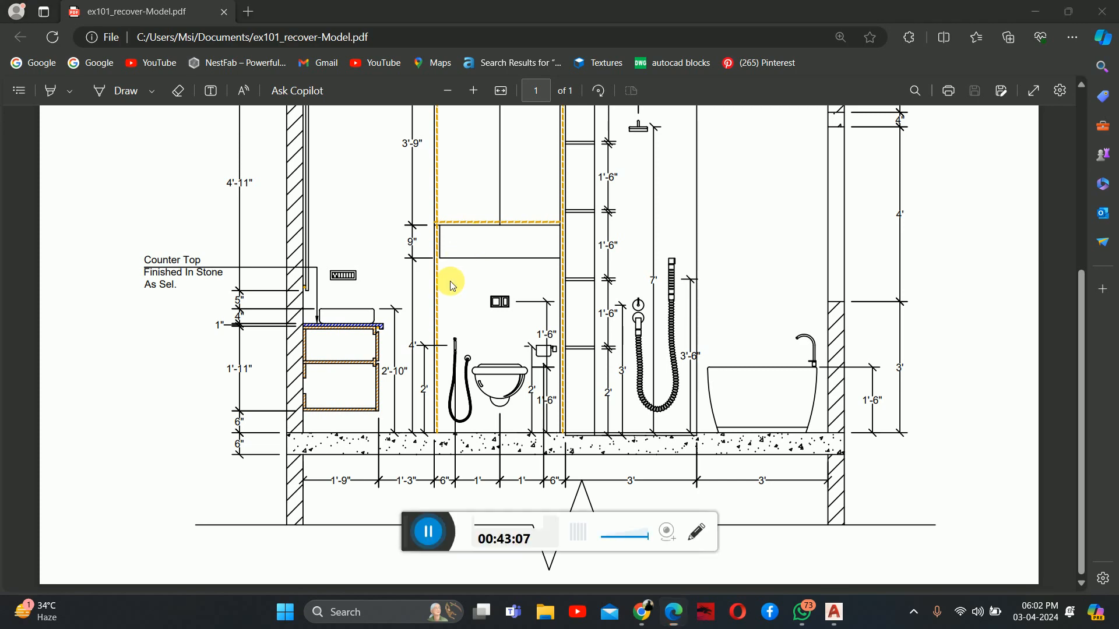